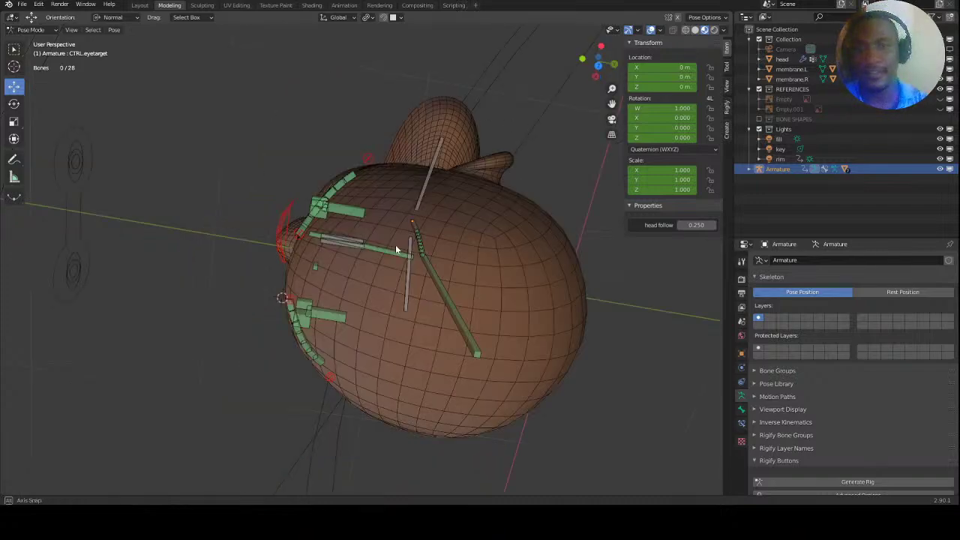
Move the CTRL.eyetarget bone up about 0.087 m to test how the eyes follow it.
middle_click_drag(396, 245, 415, 233)
key("KP_0")
key("KP_0")
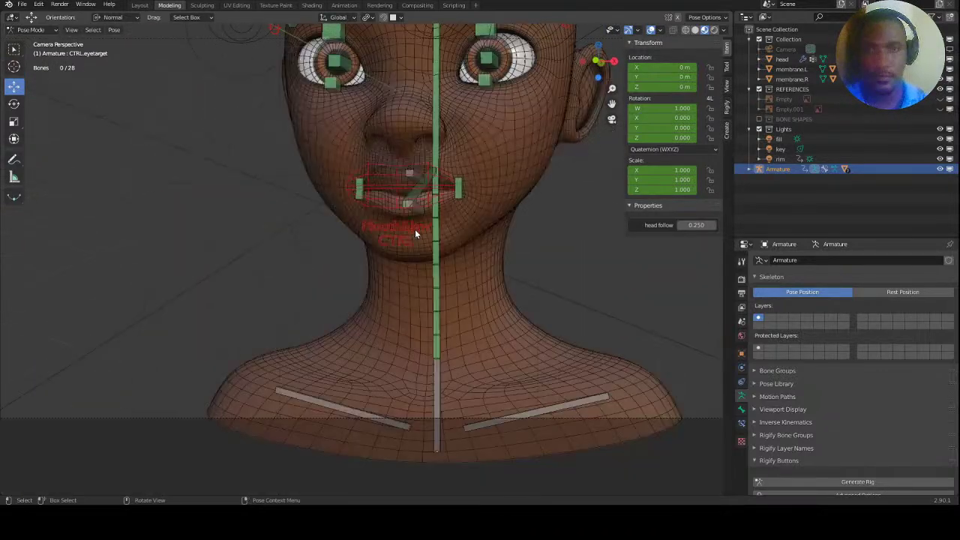
middle_click_drag(449, 176, 430, 195)
scroll(420, 218, "up", 6)
scroll(410, 246, "down", 6)
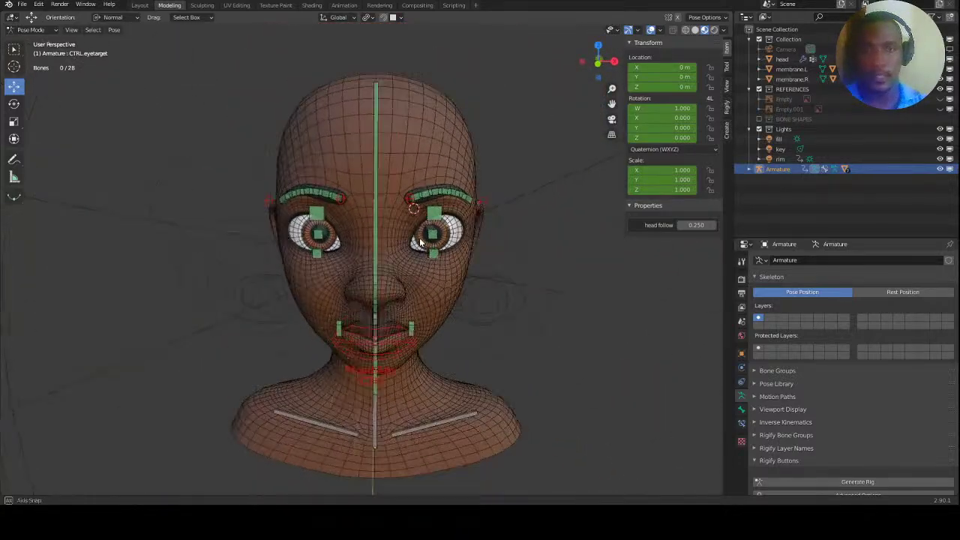
left_click(459, 261)
middle_click_drag(459, 261, 392, 264)
key("g")
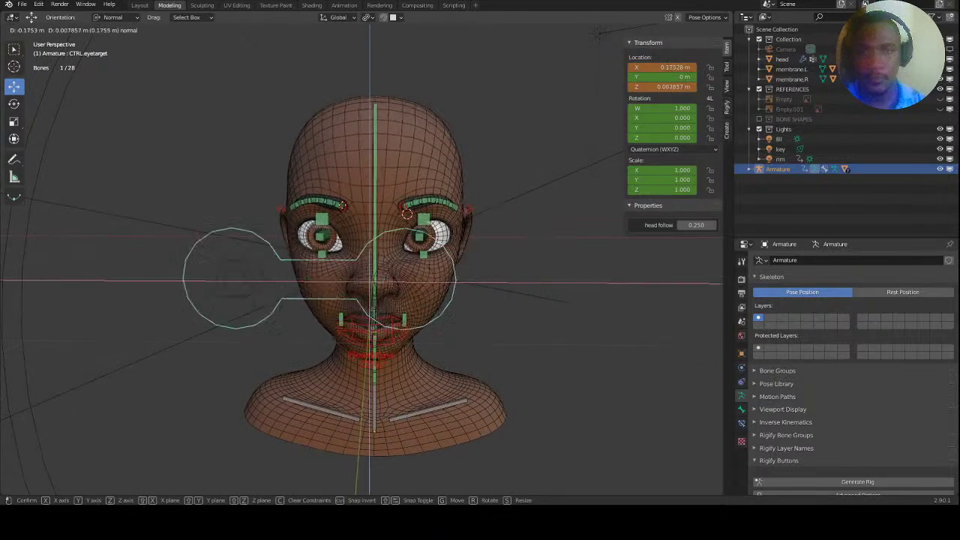
left_click(443, 220)
scroll(443, 220, "up", 1)
middle_click_drag(443, 219, 454, 210)
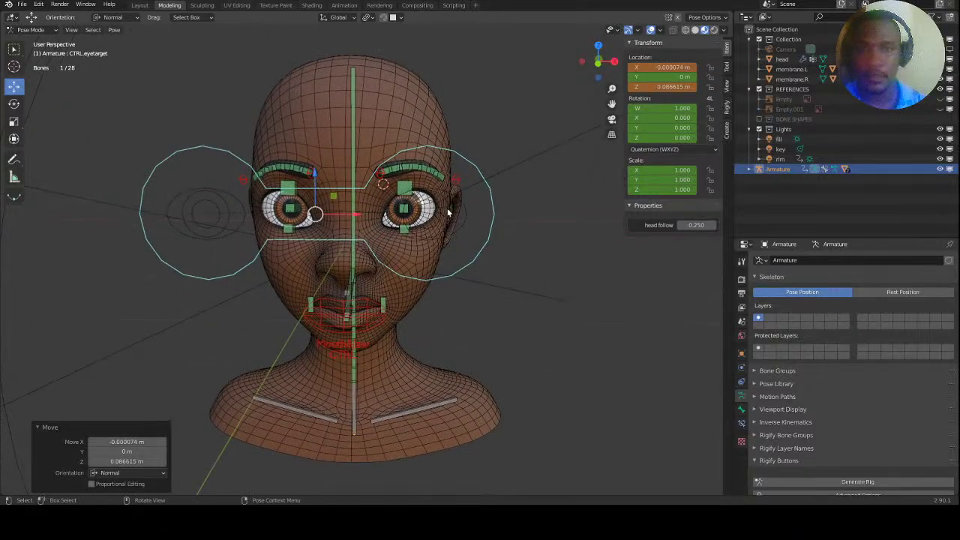
Try scaling the CTRLpupil.L bone to 1.287, and clear its scale.
left_click(442, 219)
left_click(443, 219)
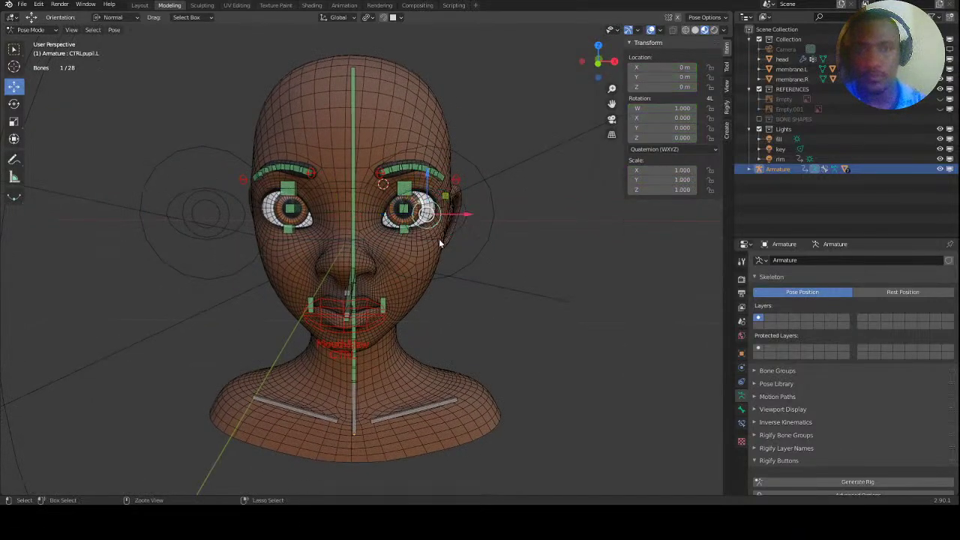
scroll(440, 239, "up", 2)
key("s")
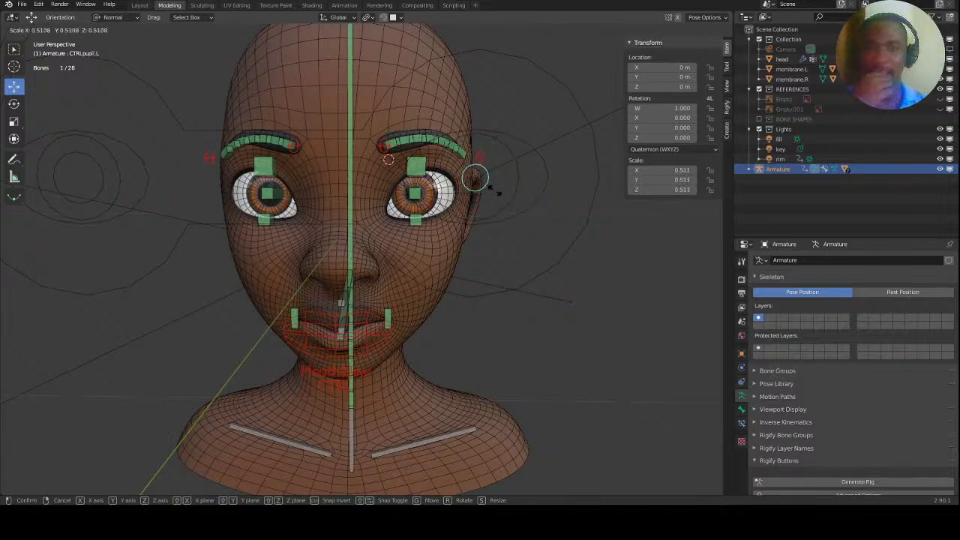
left_click(516, 224)
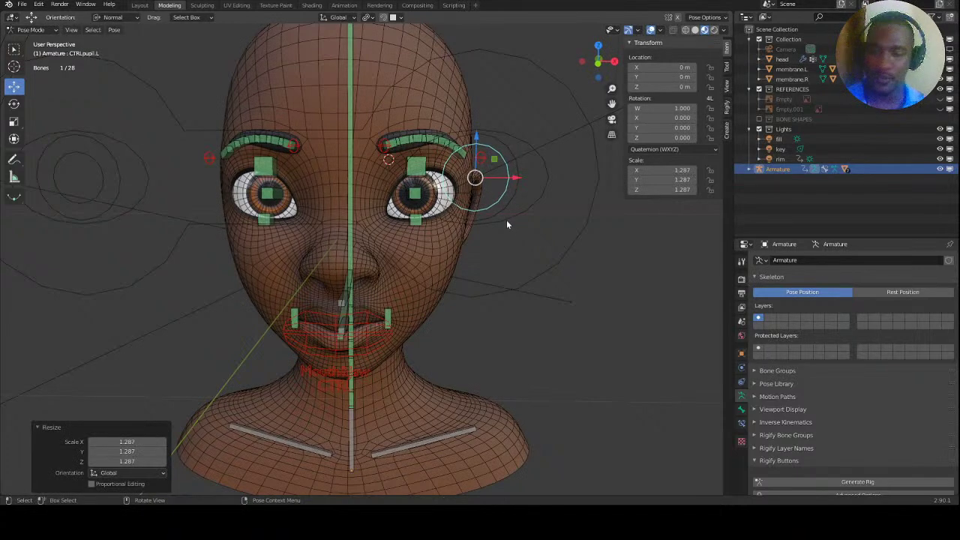
key("alt+s")
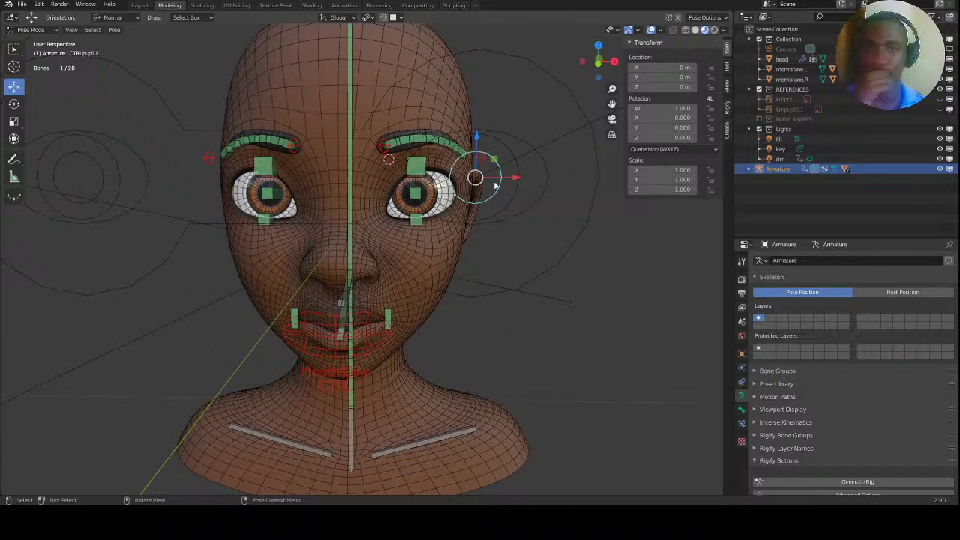
Try enlarging the eyetarget.L bone around the left eye target.
left_click(529, 155)
key("s")
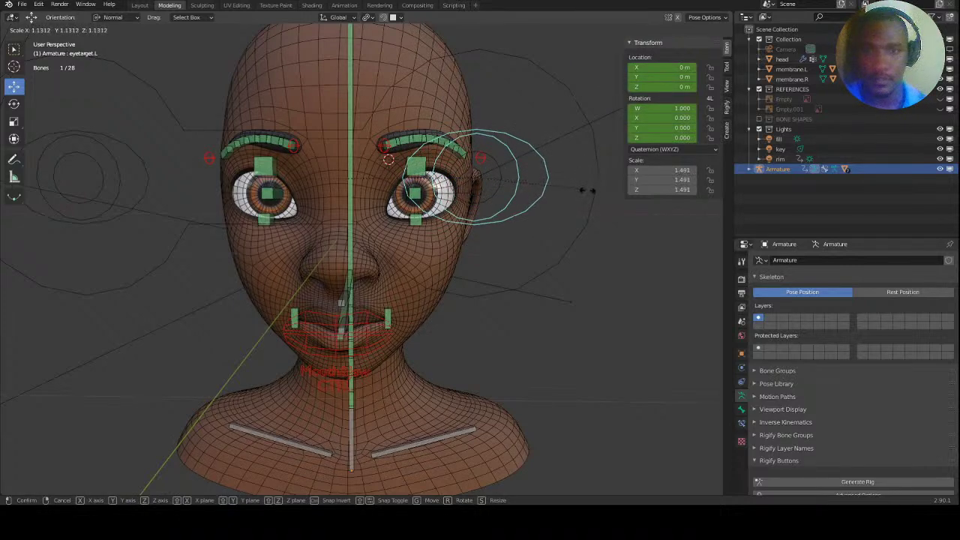
left_click(572, 192)
Try scaling up the CTRLpupil.R bone.
middle_click_drag(306, 218, 246, 234)
left_click(328, 220)
mouse_move(328, 220)
middle_mouse_down()
mouse_move(304, 195)
mouse_move(318, 214)
mouse_move(346, 221)
middle_mouse_up()
key("s")
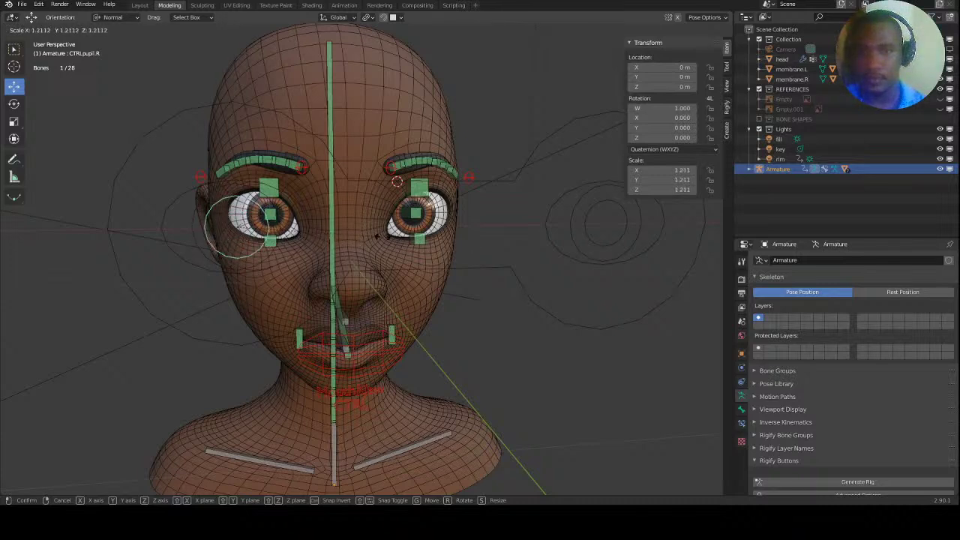
right_click(317, 232)
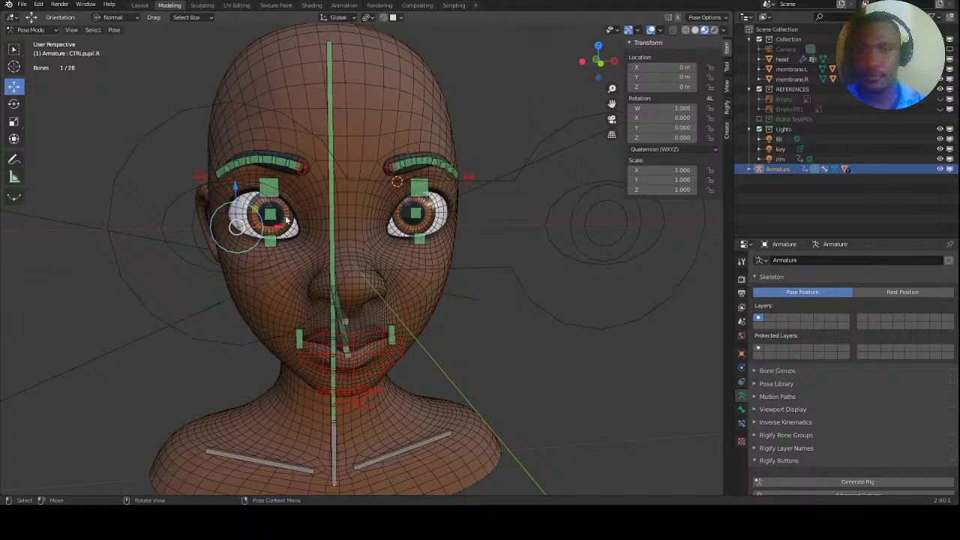
Select the eyeball.R object in Object Mode and delete the driver on its iris.small shape key.
key("ctrl+Tab")
left_click(289, 219)
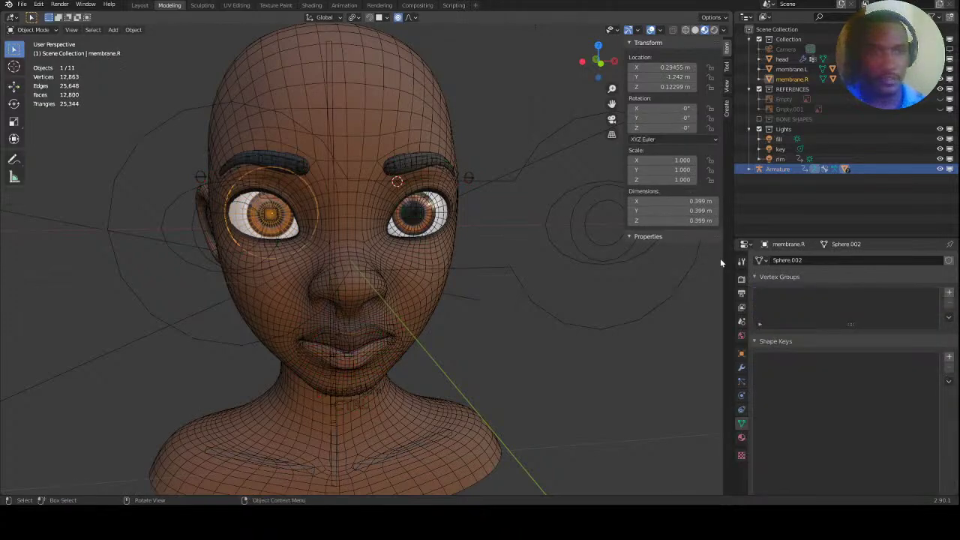
left_click(288, 219)
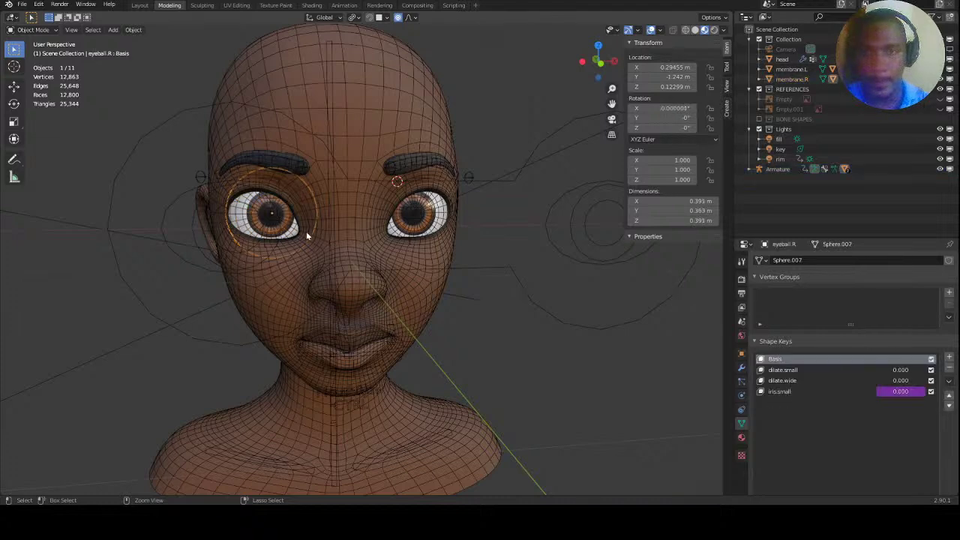
left_click(883, 395)
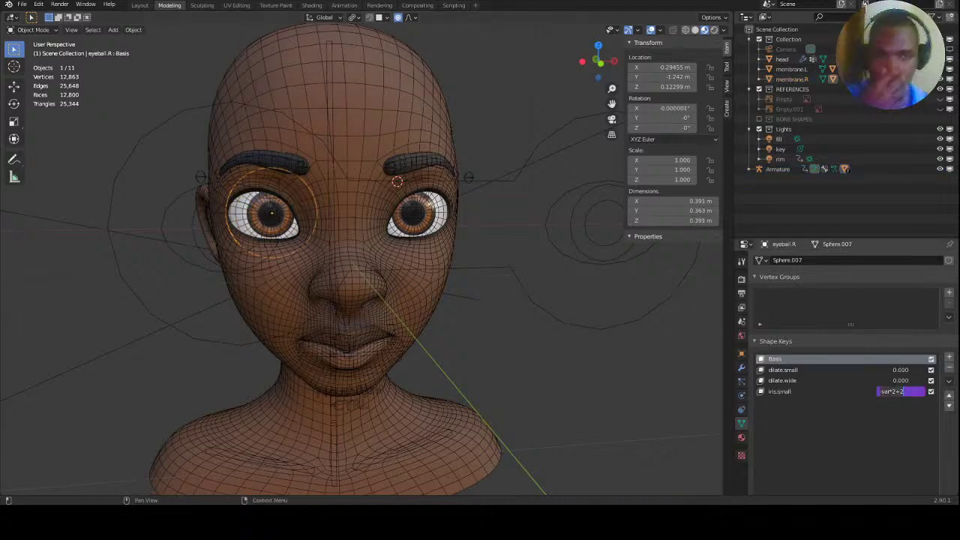
left_click(794, 392)
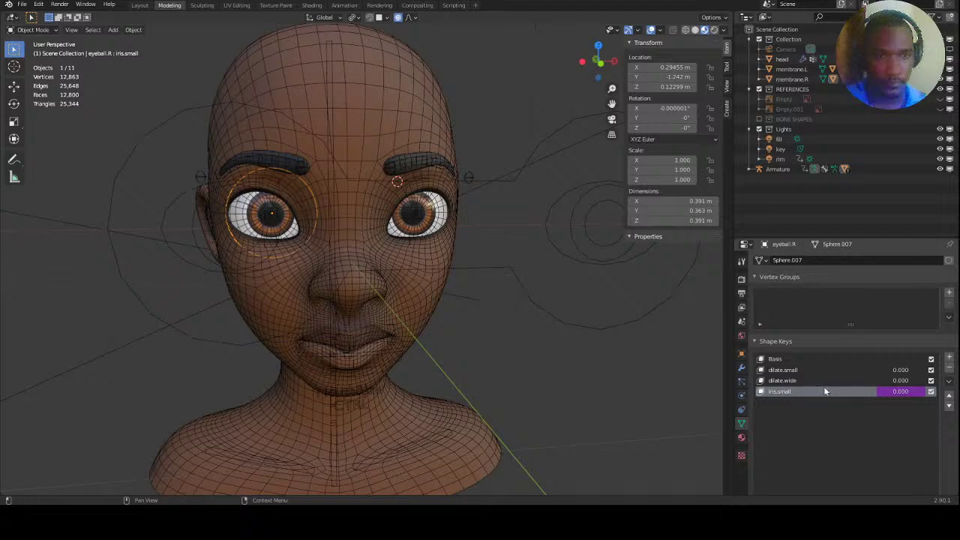
right_click(900, 391)
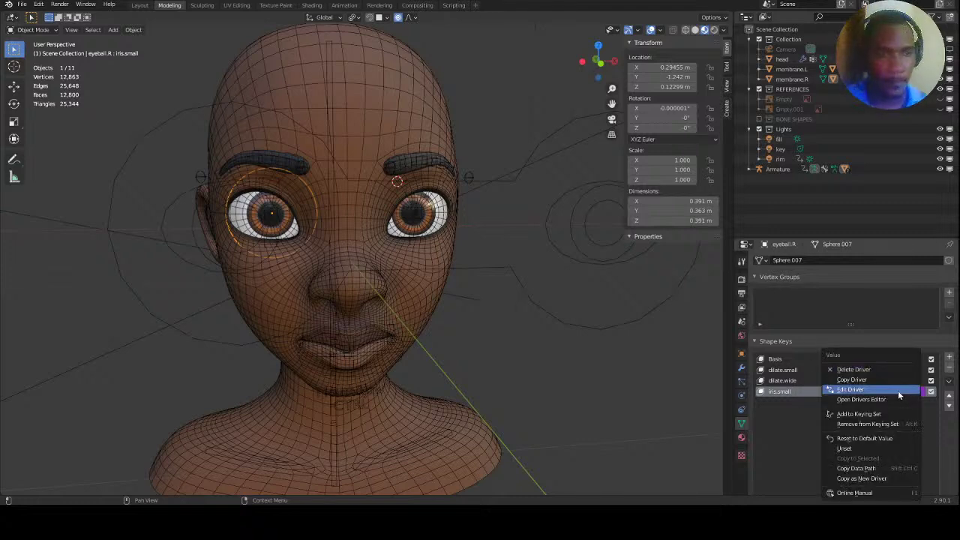
left_click(855, 369)
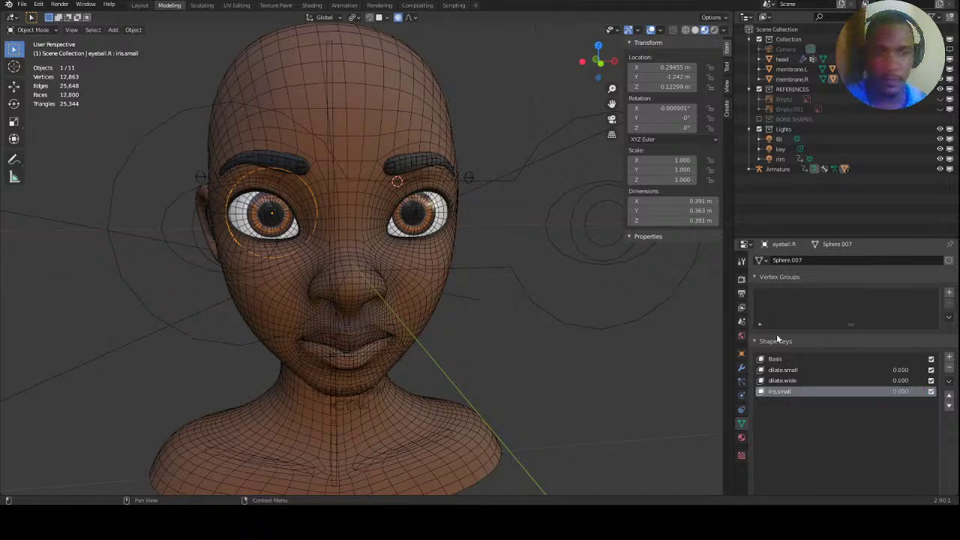
Raise the right eyeball's dilate.small shape key to 1.000 and select the CTRLpupil.R bone on the armature.
key("KP_1")
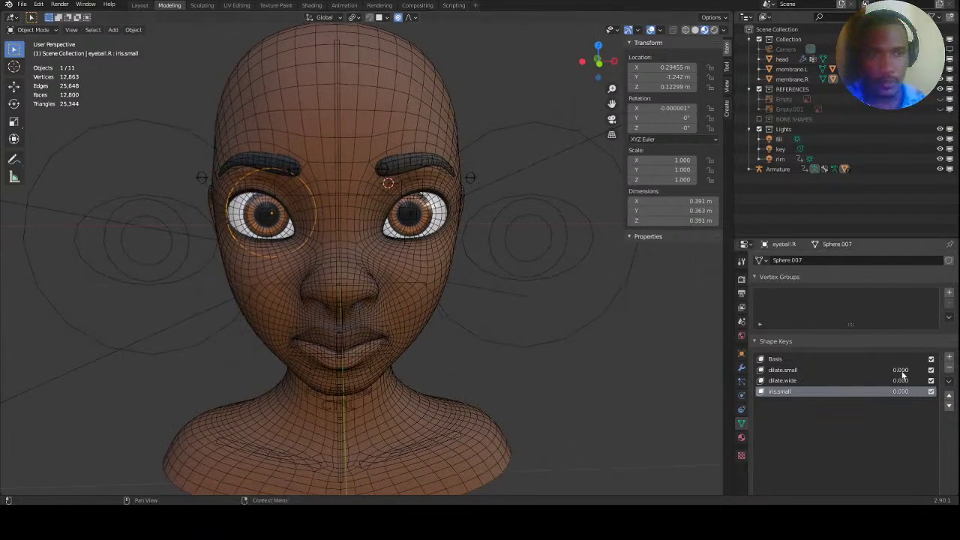
left_click_drag(903, 374, 952, 378)
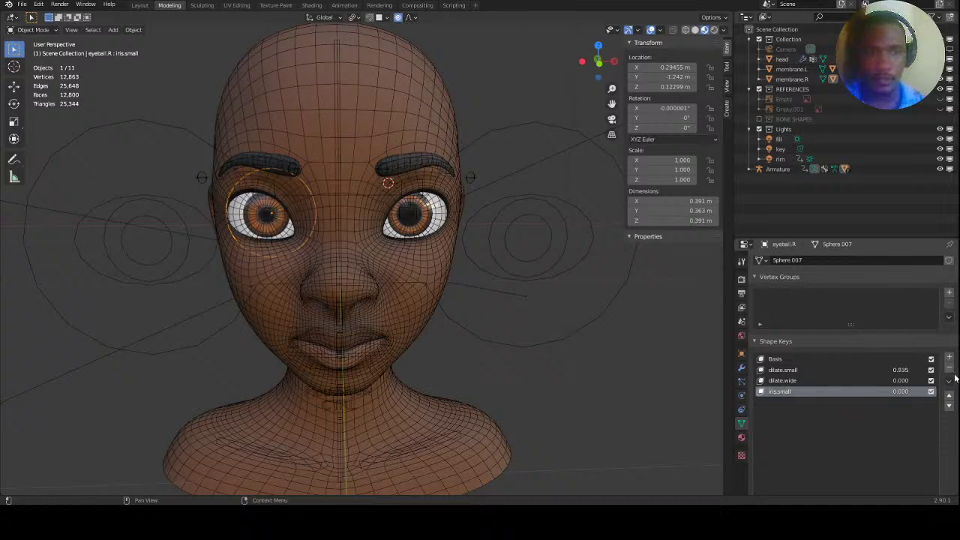
left_click(171, 246)
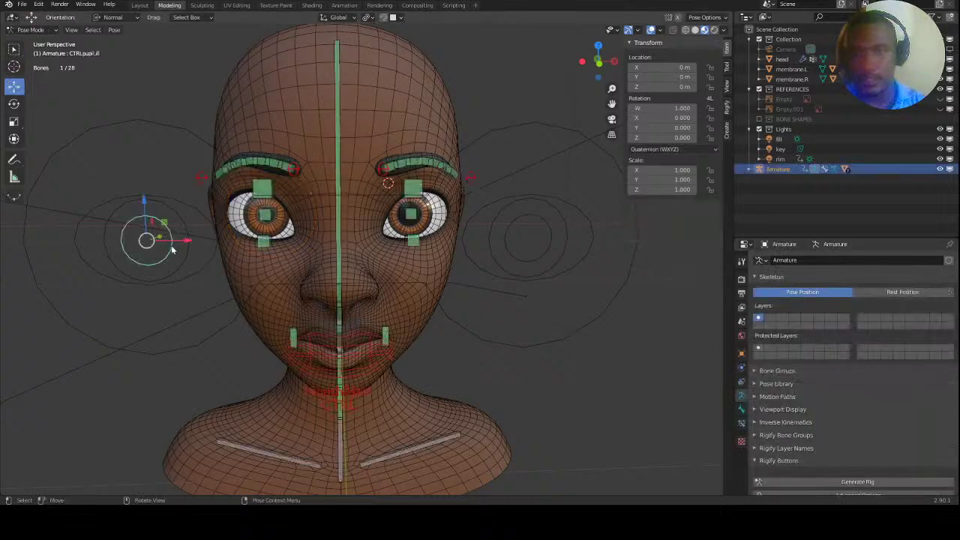
left_click(172, 256)
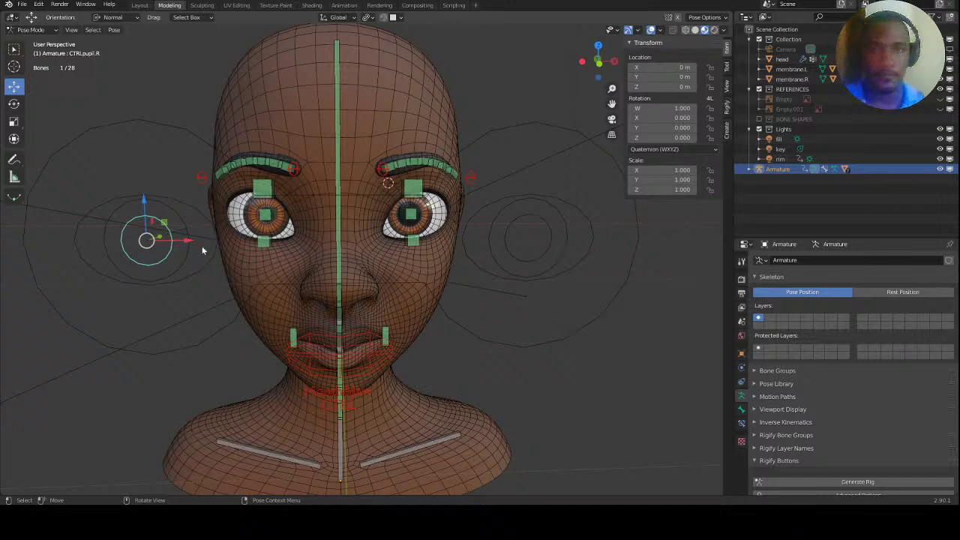
Reselect eyeball.R in Object Mode and add a driver to its dilate.small shape key value.
key("ctrl+Tab")
left_click(283, 227)
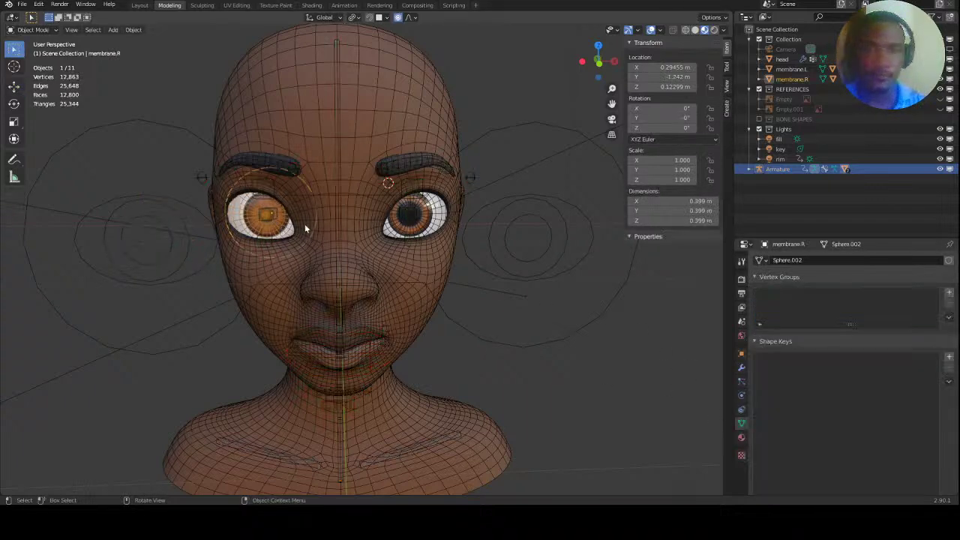
left_click(282, 230)
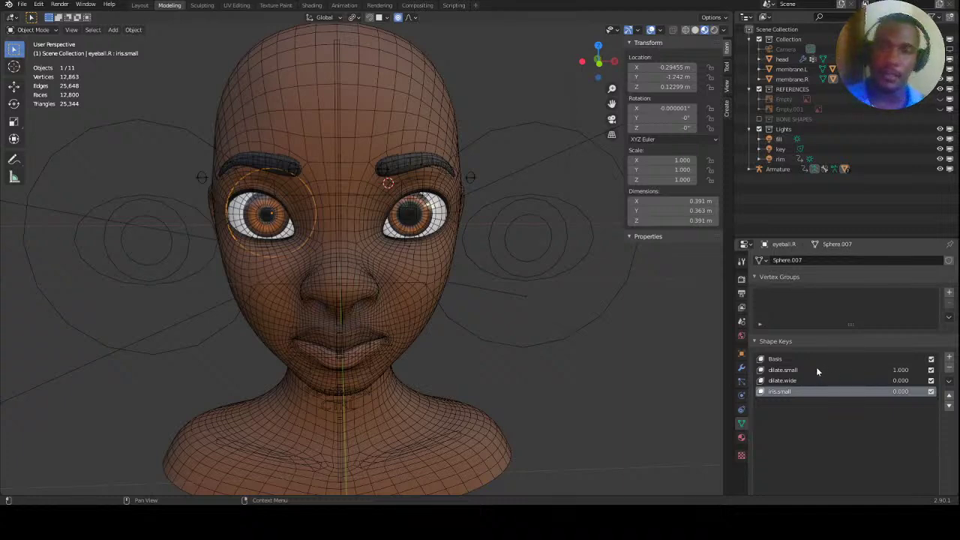
left_click_drag(901, 370, 931, 372)
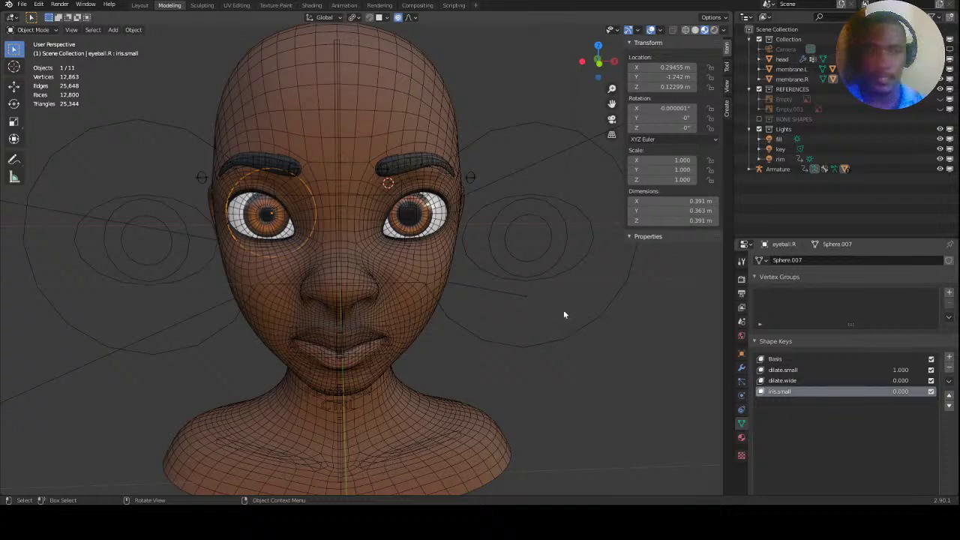
right_click(901, 370)
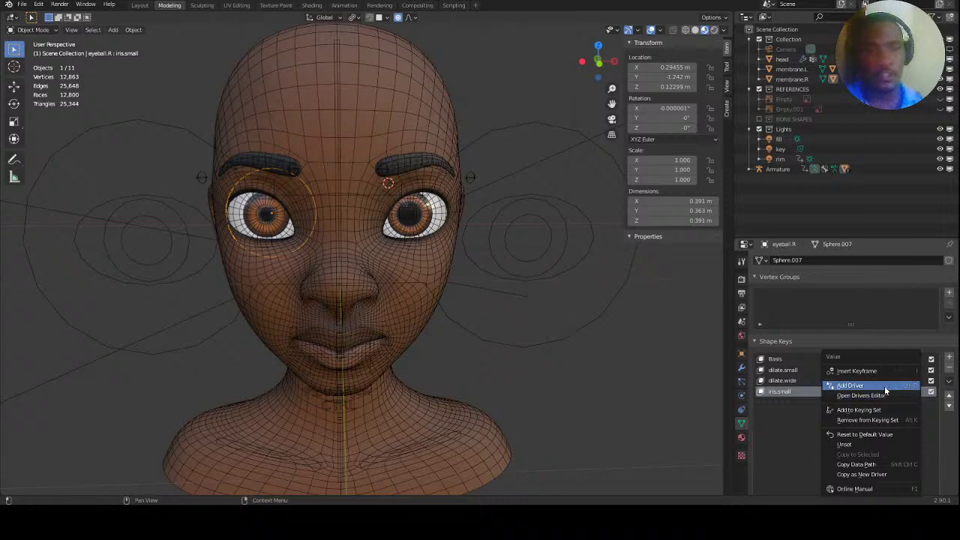
left_click(885, 387)
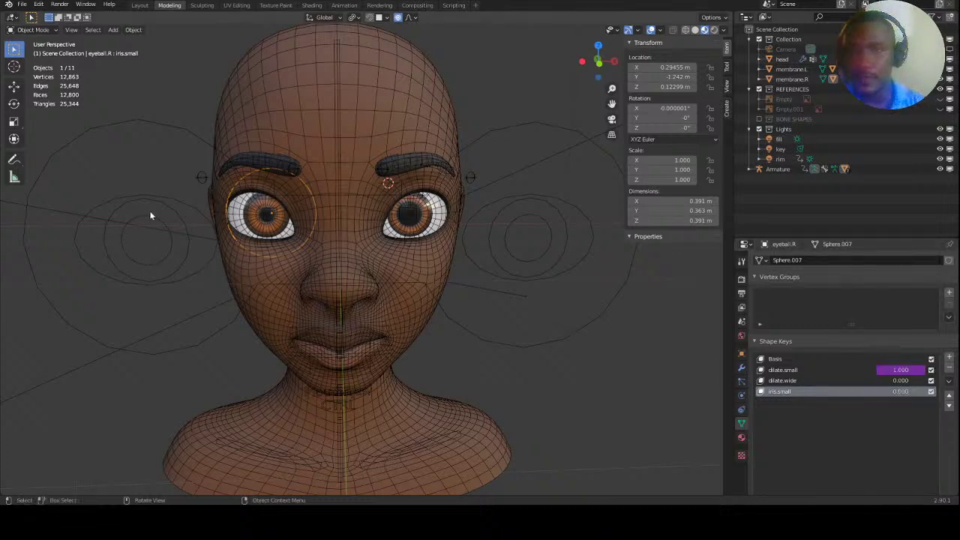
Try changing the driven dilate.small value directly, and open its driver for editing.
left_click(885, 372)
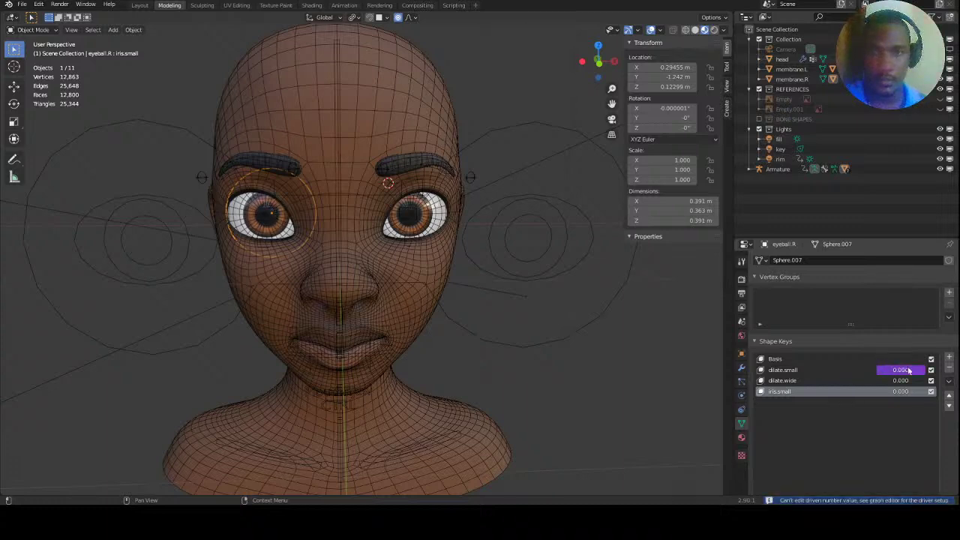
left_click_drag(898, 370, 887, 374)
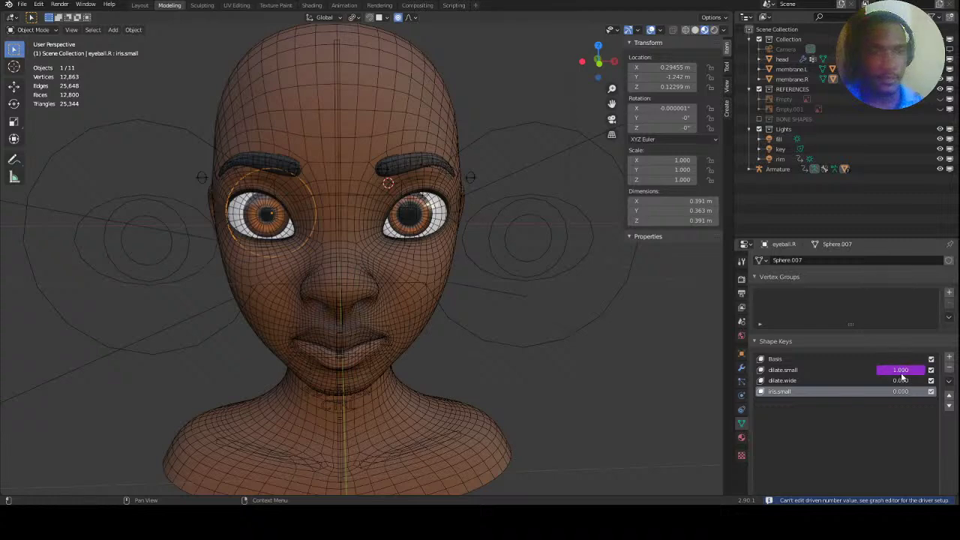
right_click(903, 371)
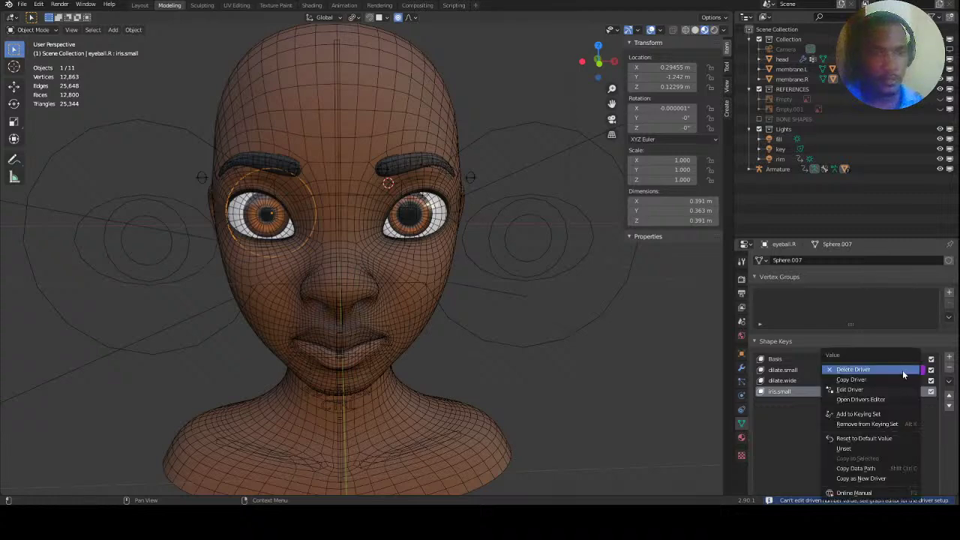
left_click(850, 389)
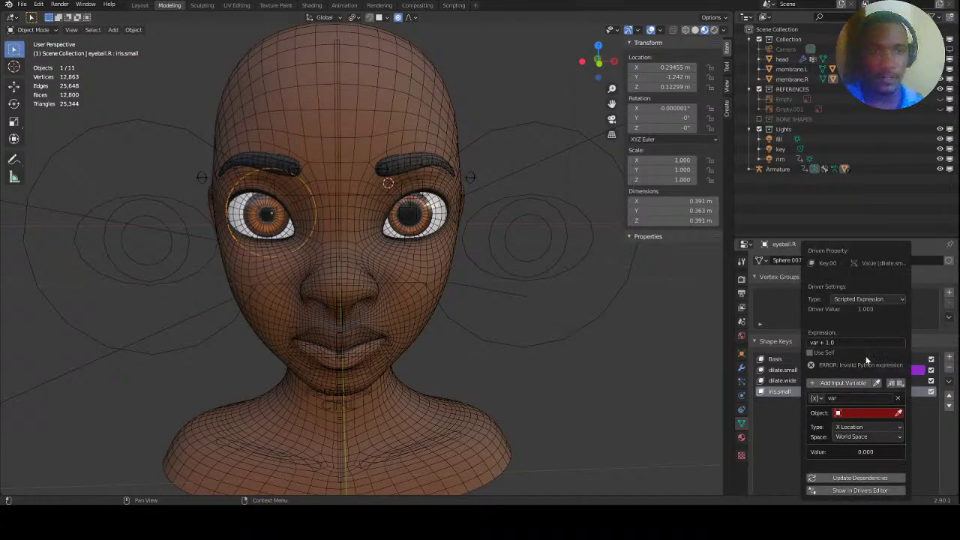
Switch to the Layout workspace and display the driver settings of eyeball.R's dilate.small value in the Drivers Editor.
left_click(140, 5)
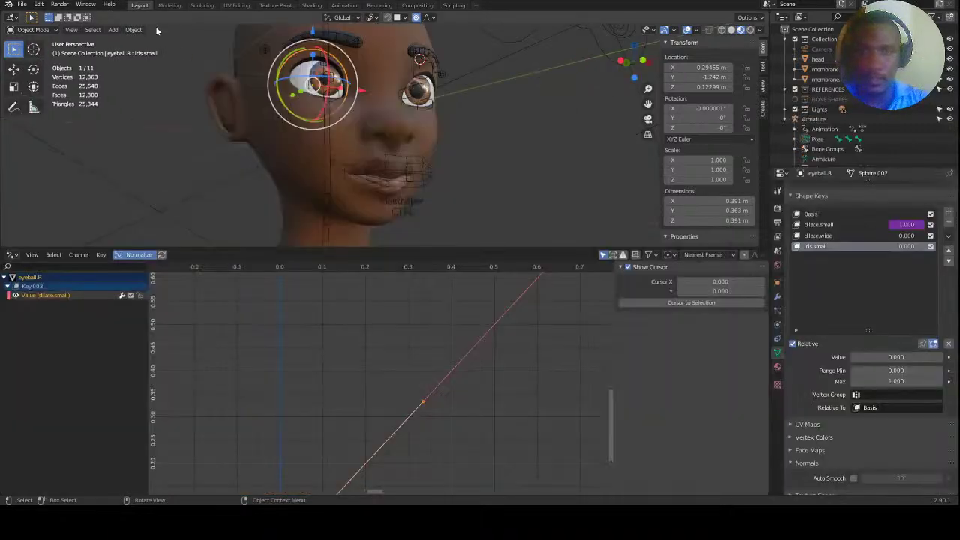
middle_click_drag(601, 349, 573, 440)
middle_click_drag(537, 325, 525, 375)
left_click(524, 376)
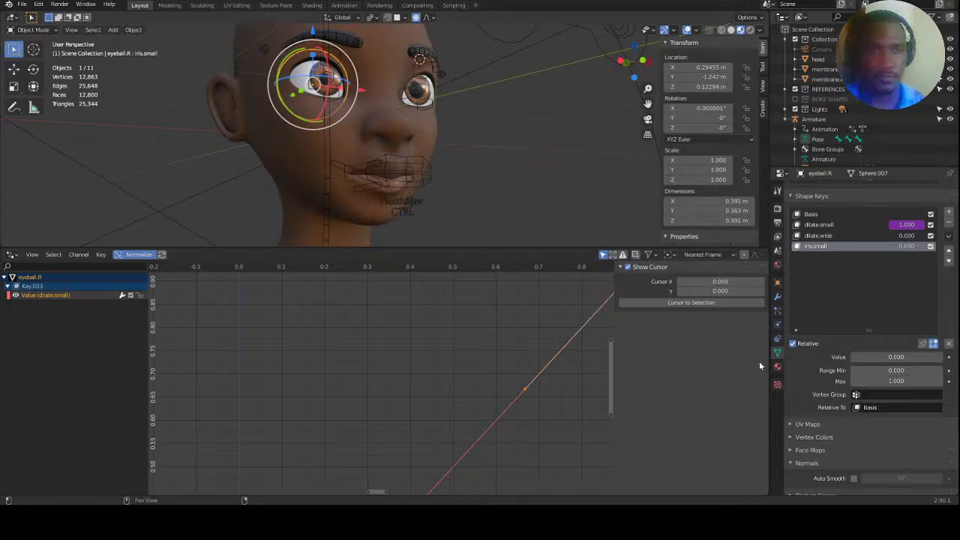
right_click(907, 225)
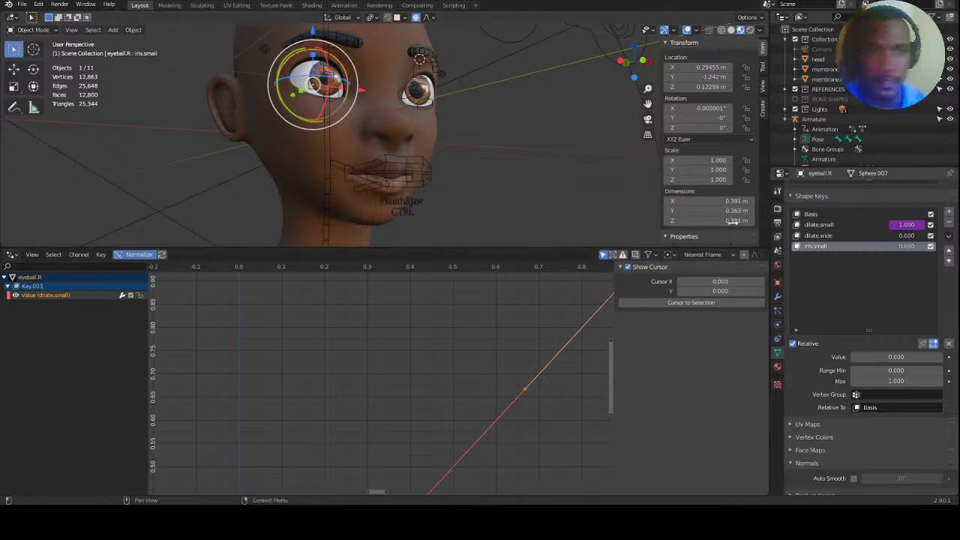
left_click(33, 295)
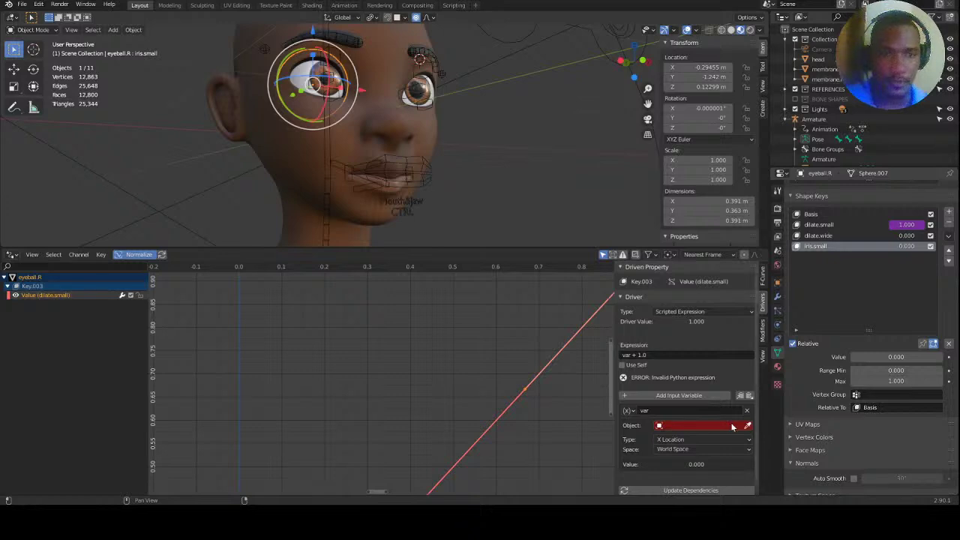
Set the target object of the dilate.small driver's input variable to Armature.
left_click(661, 425)
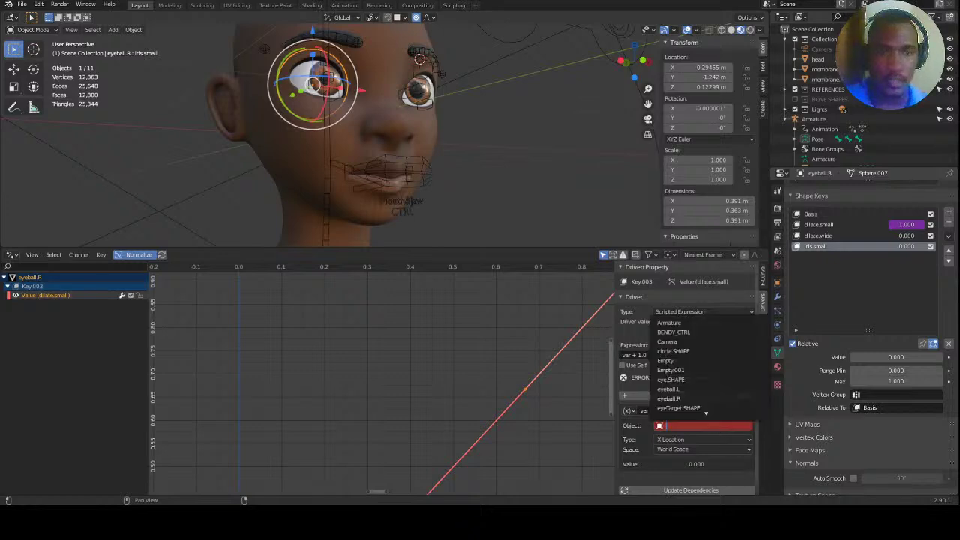
left_click(688, 324)
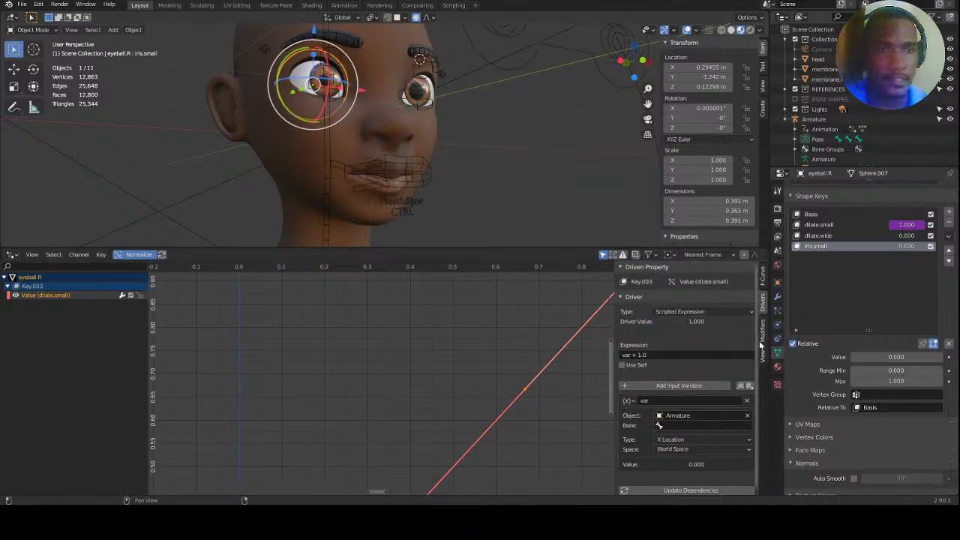
middle_click_drag(524, 141, 536, 171)
middle_click_drag(427, 137, 409, 168)
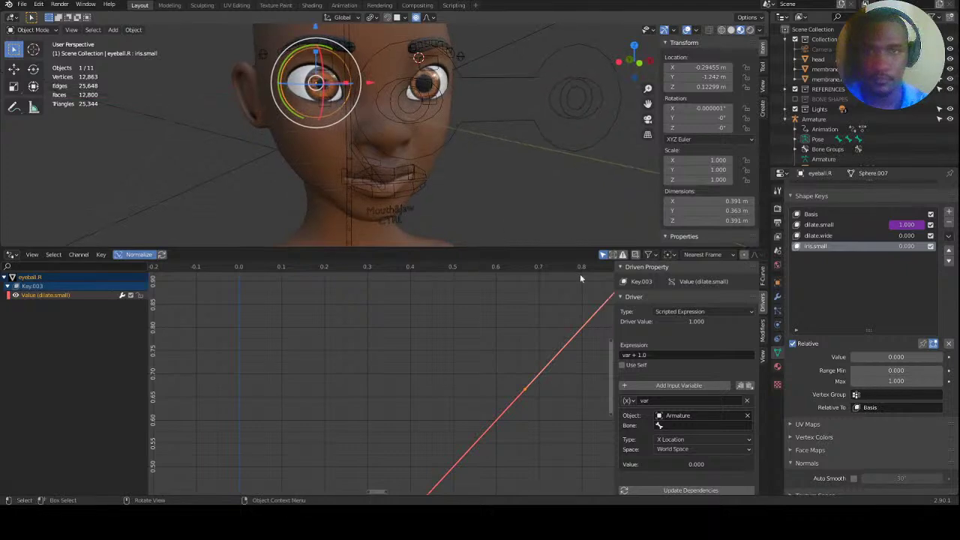
Assign the eyetarget.R bone as the target bone of the driver's input variable.
left_click(697, 425)
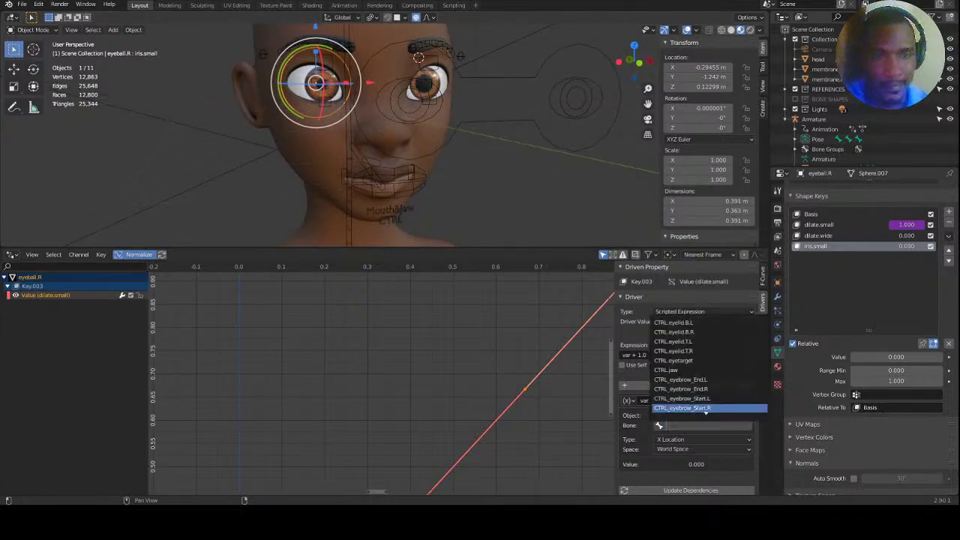
scroll(705, 412, "down", 8)
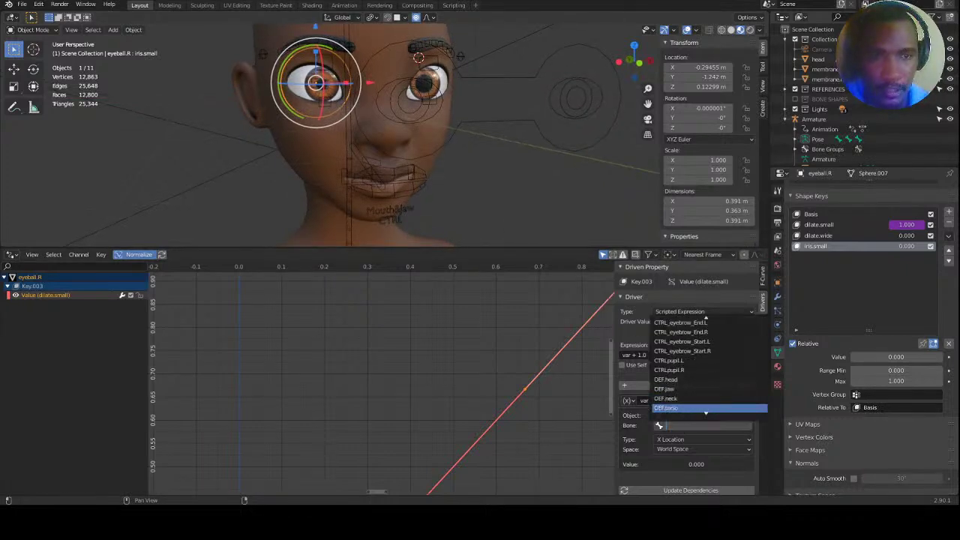
scroll(706, 411, "down", 9)
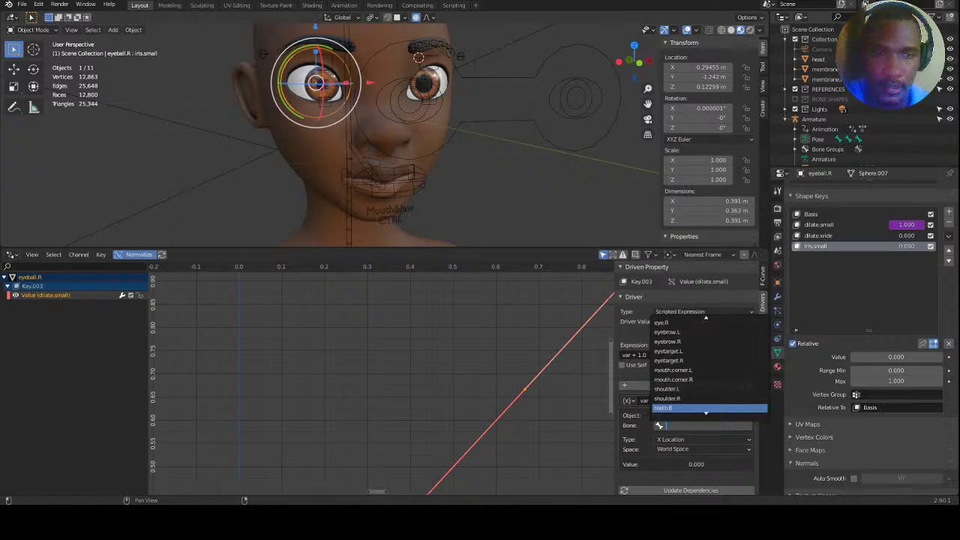
scroll(707, 412, "down", 1)
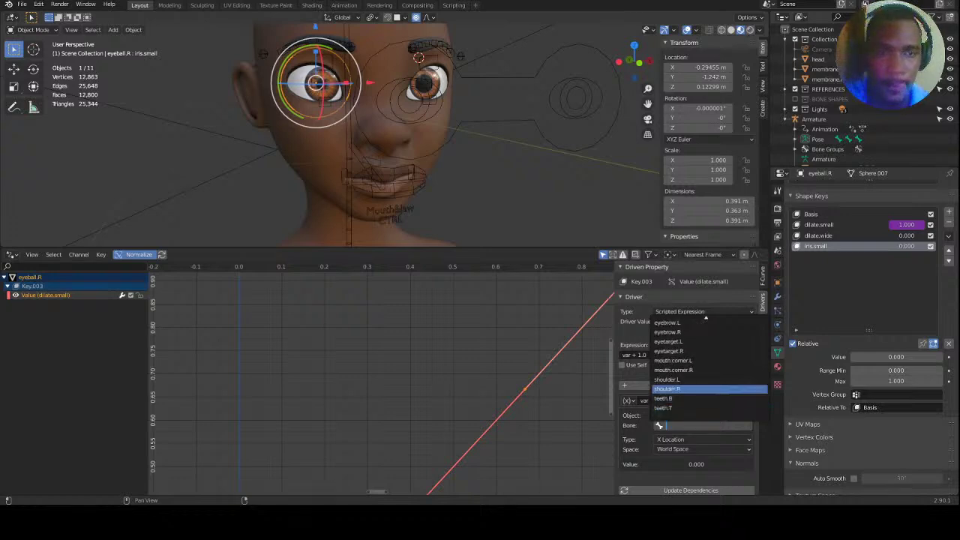
scroll(705, 414, "down", 3)
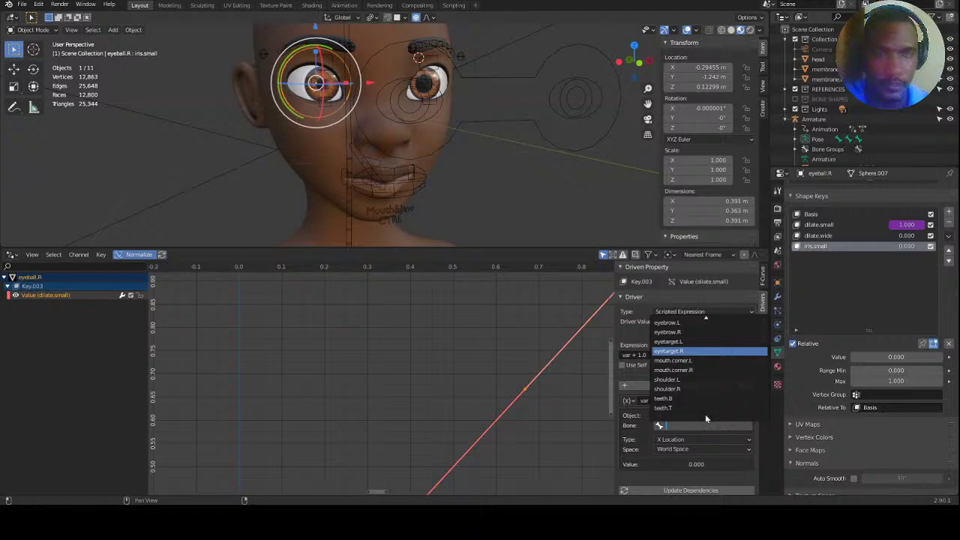
key("Return")
middle_click_drag(329, 172, 410, 173)
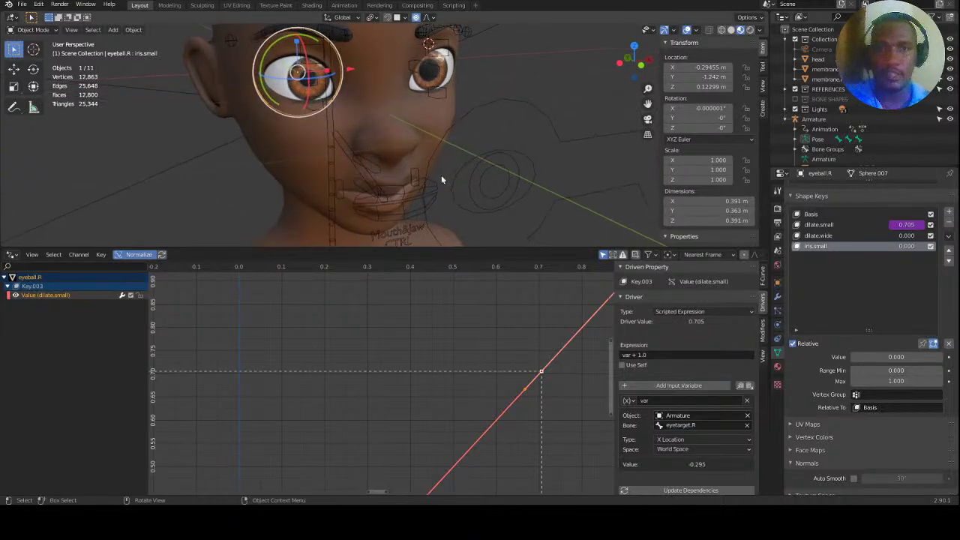
left_click(486, 179)
middle_click_drag(488, 181, 443, 174)
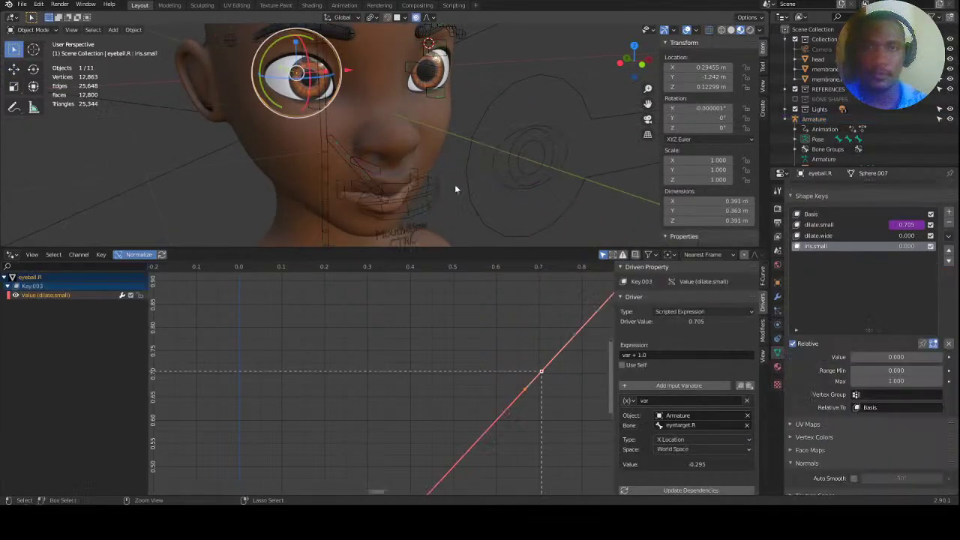
Change the driver variable's target bone to CTRLpupil.R.
left_click(682, 425)
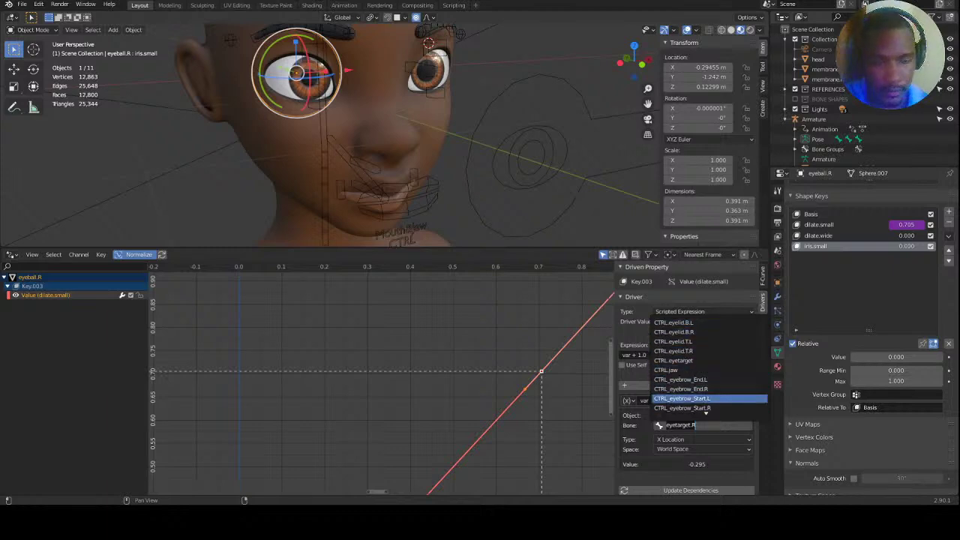
key("Escape")
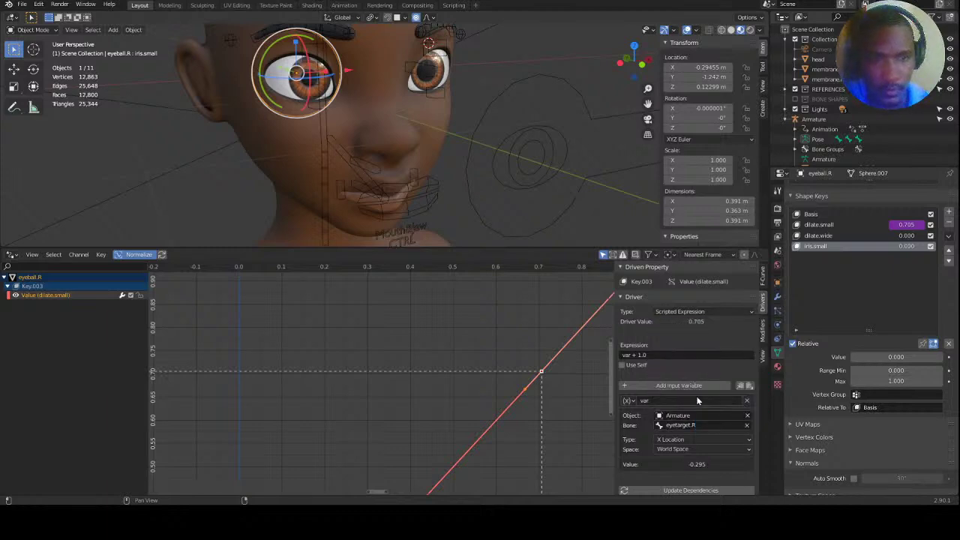
left_click(719, 426)
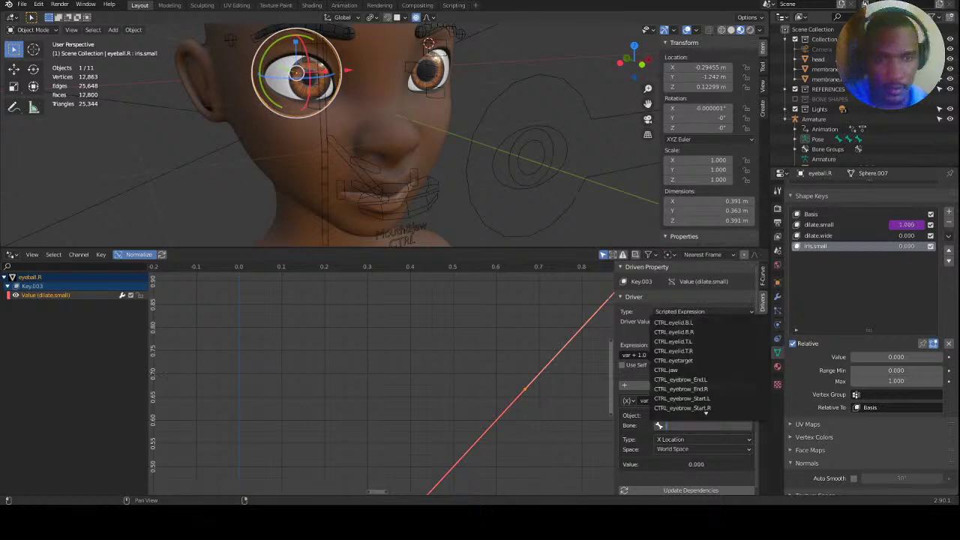
type("ctrl")
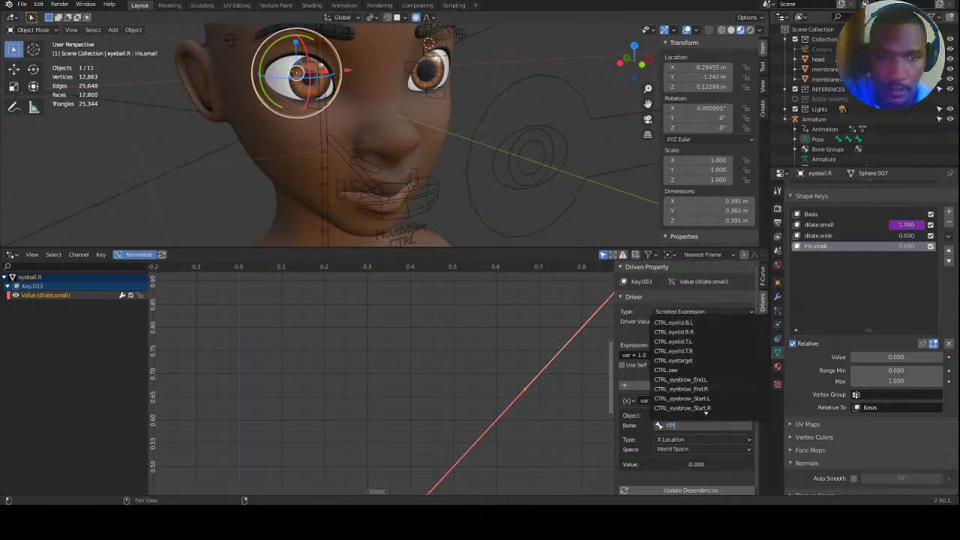
scroll(709, 366, "down", 10)
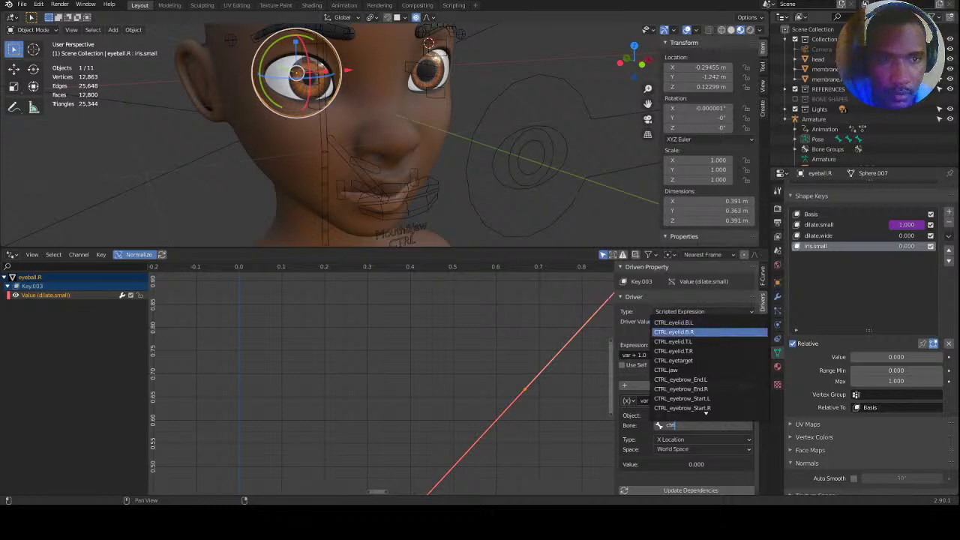
key("Down")
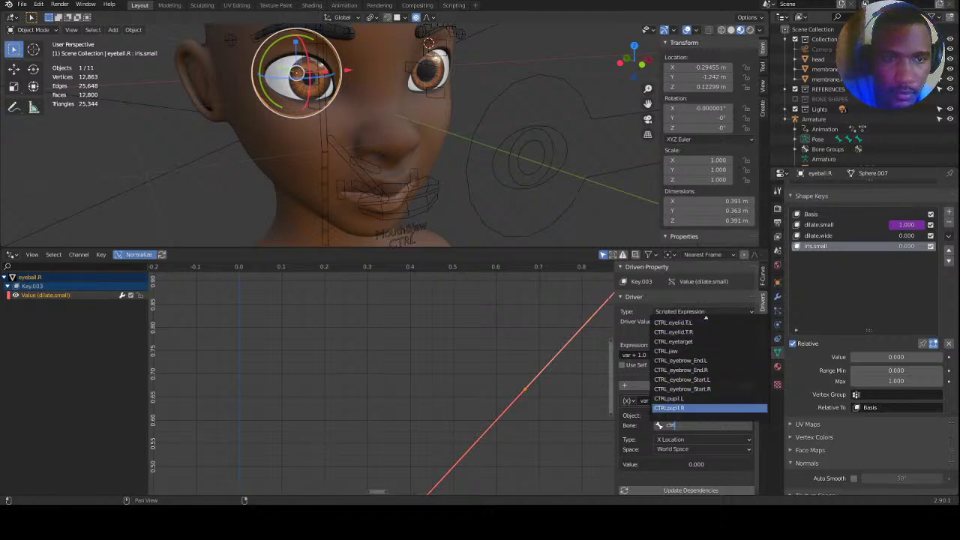
key("Return")
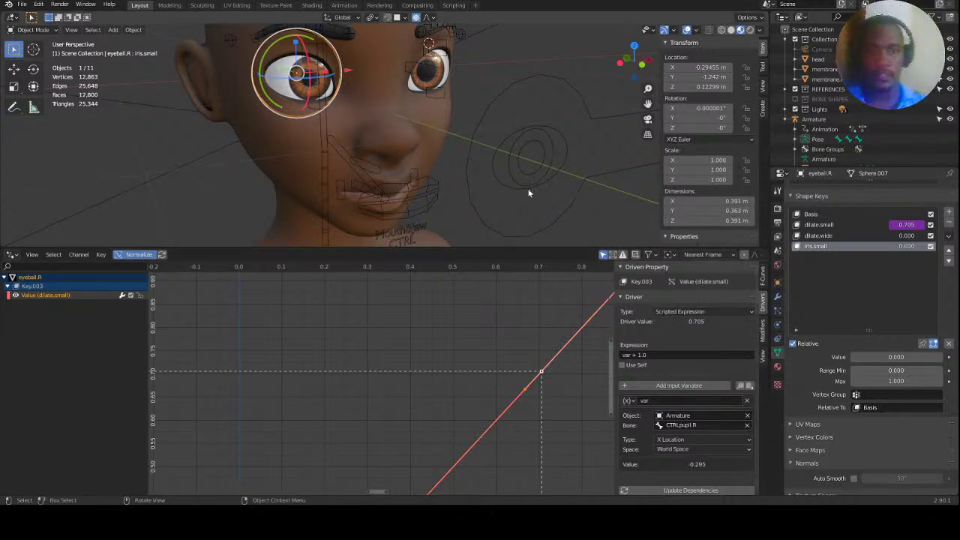
left_click(660, 355)
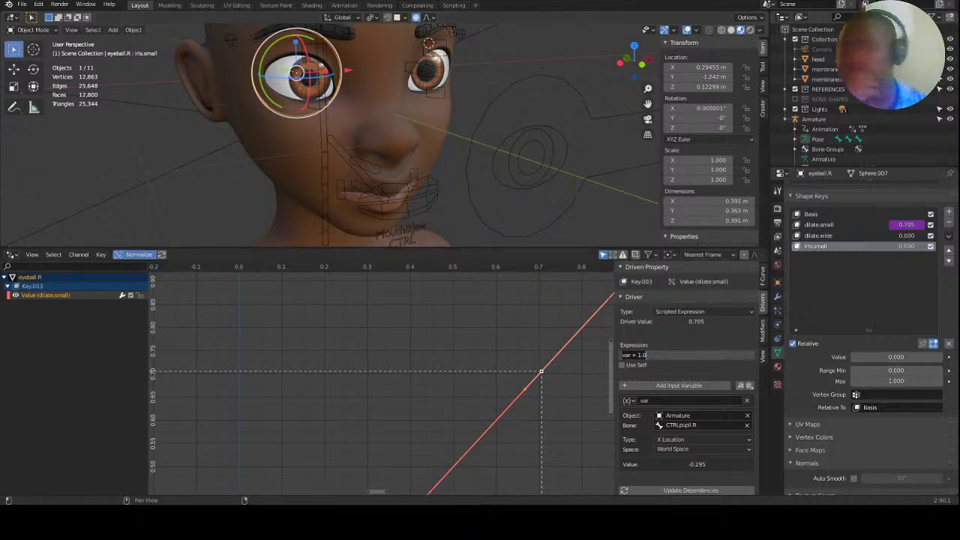
left_click(635, 355)
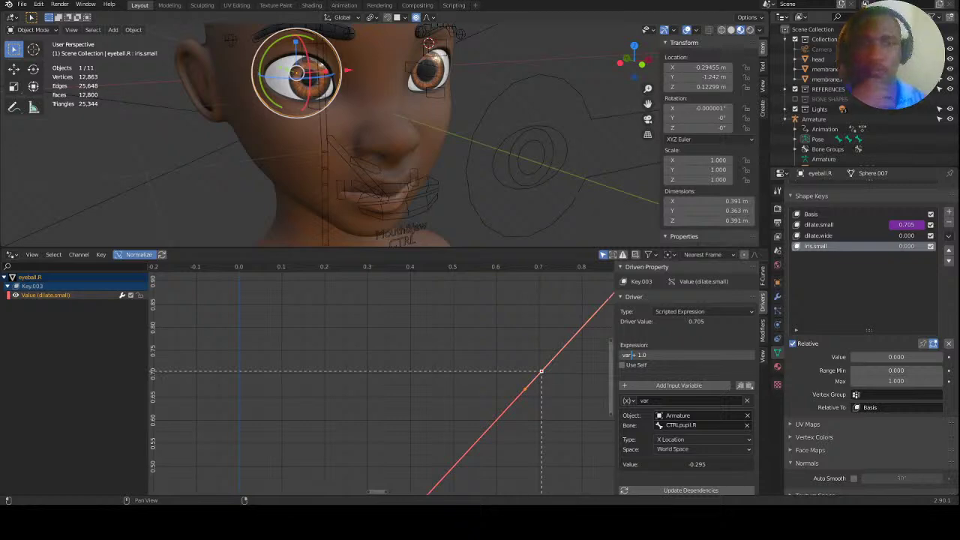
left_click_drag(635, 355, 648, 355)
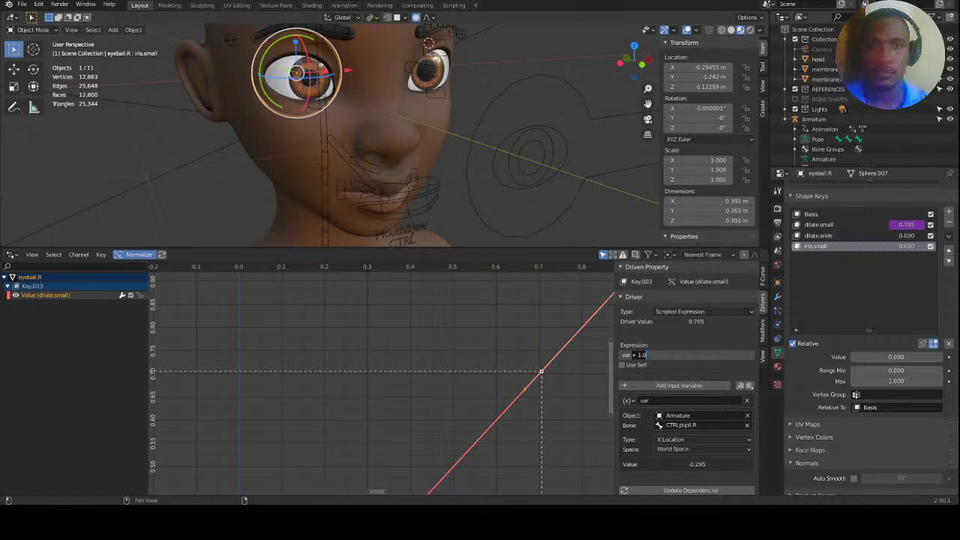
Select the CTRLpupil.R bone in Pose Mode and display its bone constraints to examine the Limit Scale minimum and maximum.
left_click(544, 147)
key("ctrl+Tab")
middle_click_drag(528, 156, 474, 155)
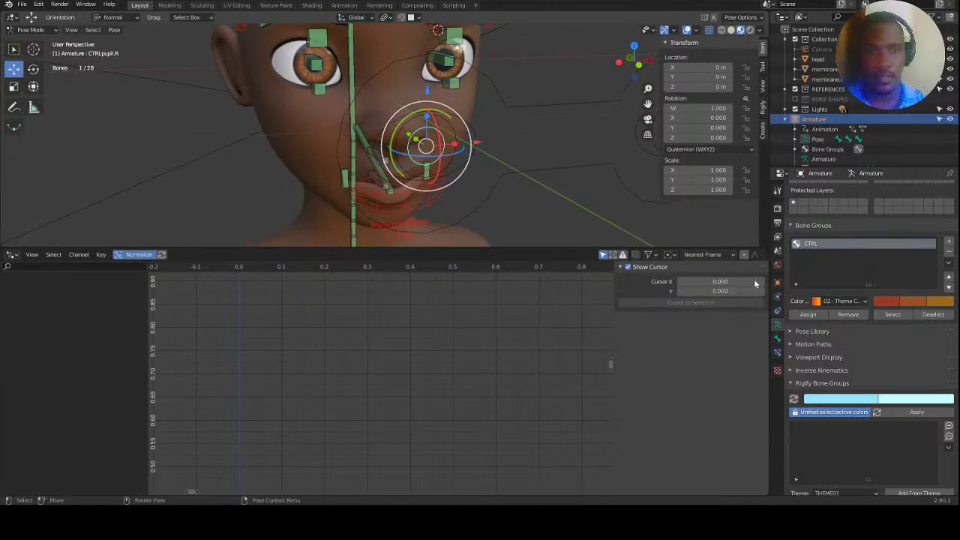
left_click(778, 352)
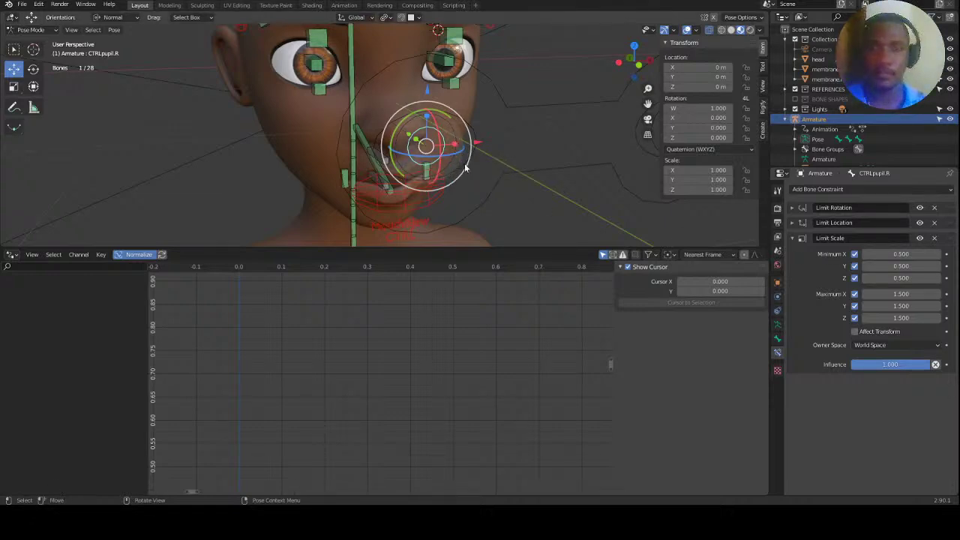
Reselect eyeball.R in Object Mode and display its shape keys and the dilate.small driver settings.
left_click(333, 75)
left_click(778, 352)
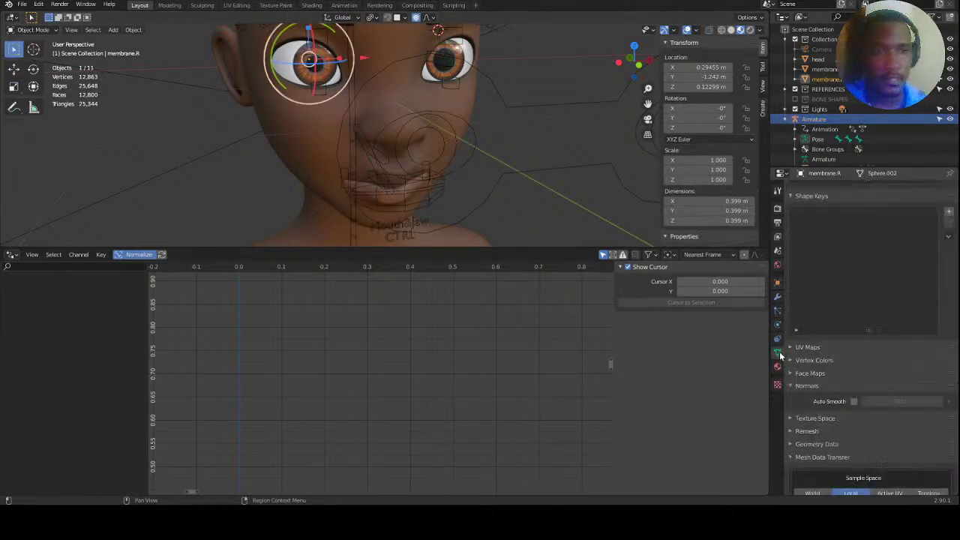
left_click(335, 77)
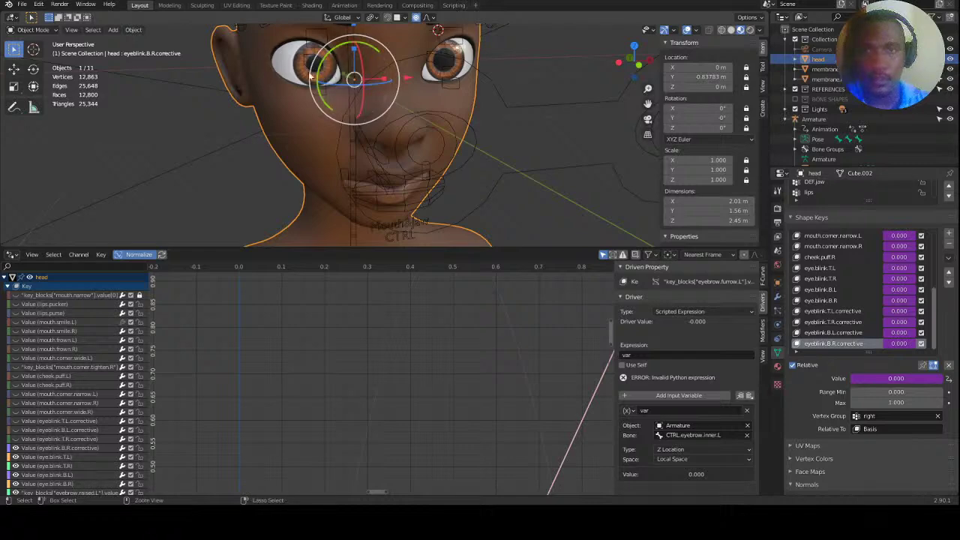
left_click(314, 76)
left_click(319, 81)
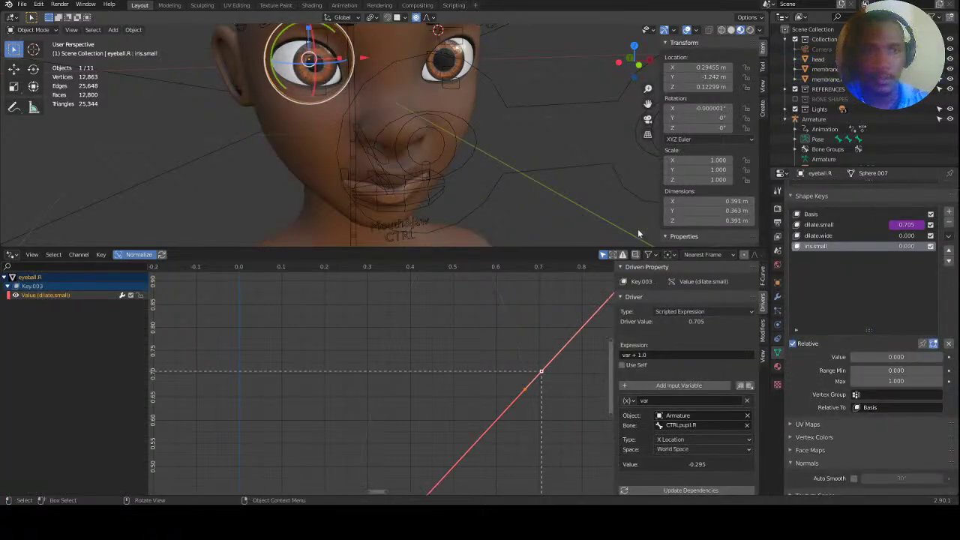
Return to Blender and set the transform type of the dilate.small driver's variable to Average Scale.
left_click(644, 355)
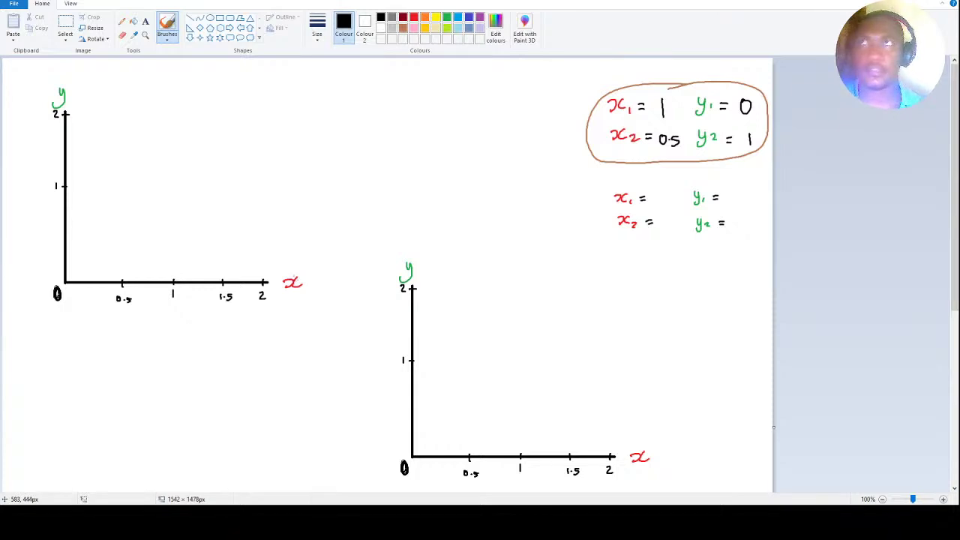
key("alt+Tab")
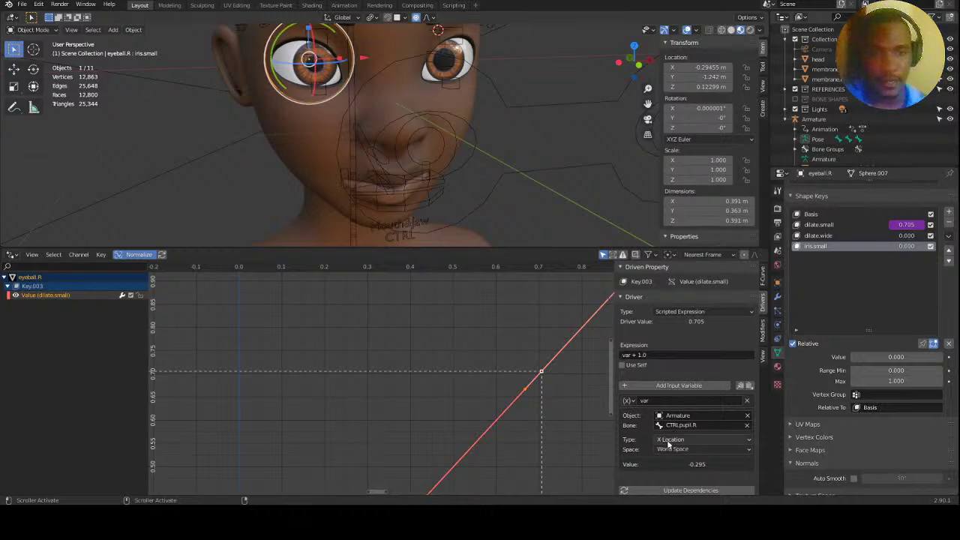
left_click(691, 441)
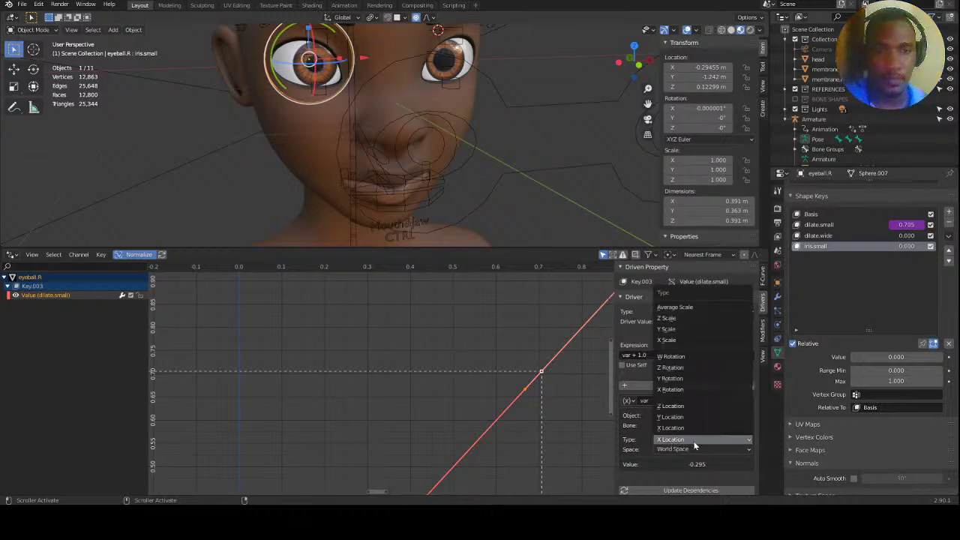
left_click(692, 308)
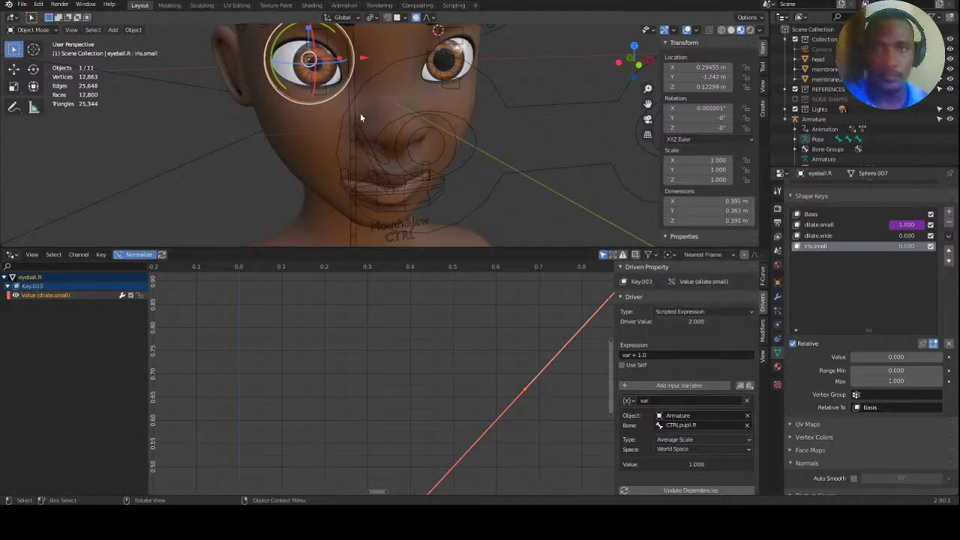
Select the CTRLpupil.R bone in Pose Mode, test scaling it up, and cancel the scaling.
left_click(440, 147)
left_click(444, 144)
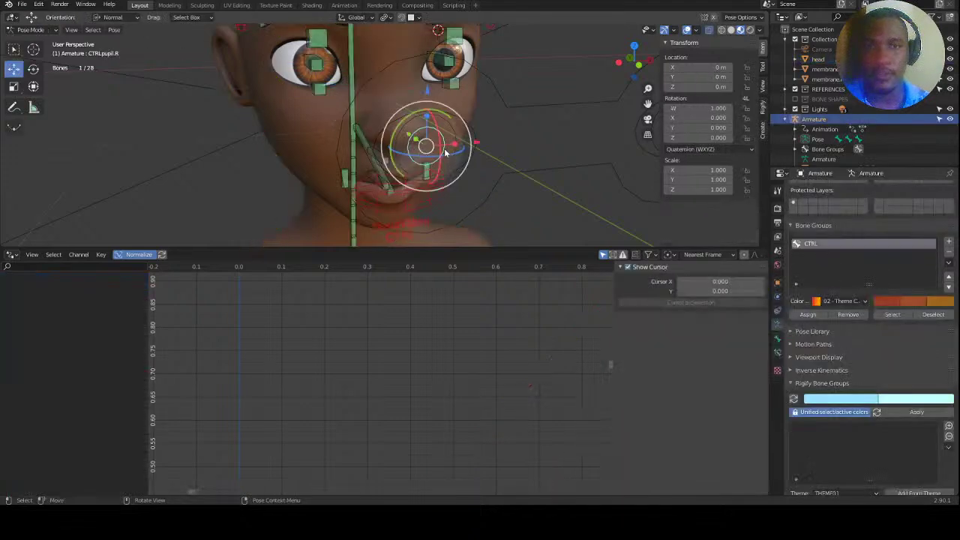
key("s")
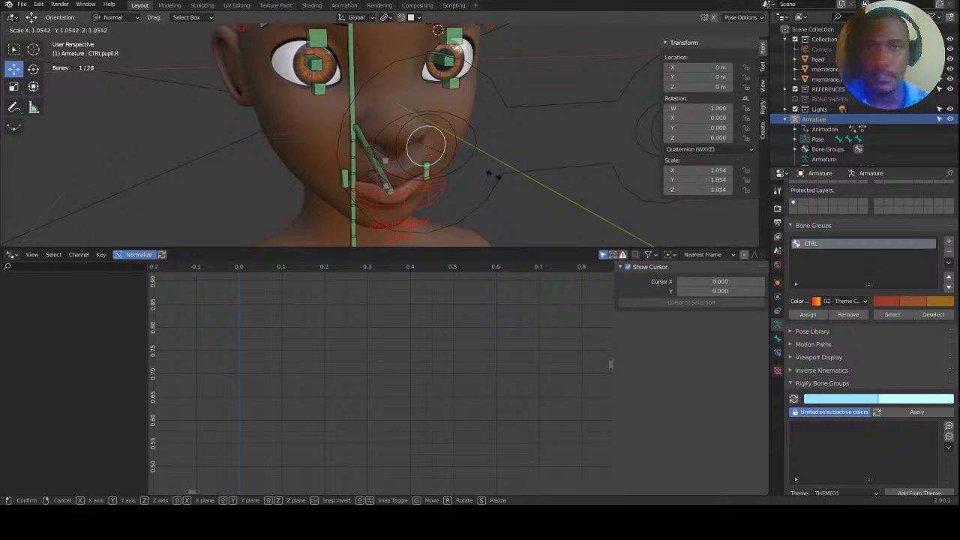
right_click(522, 188)
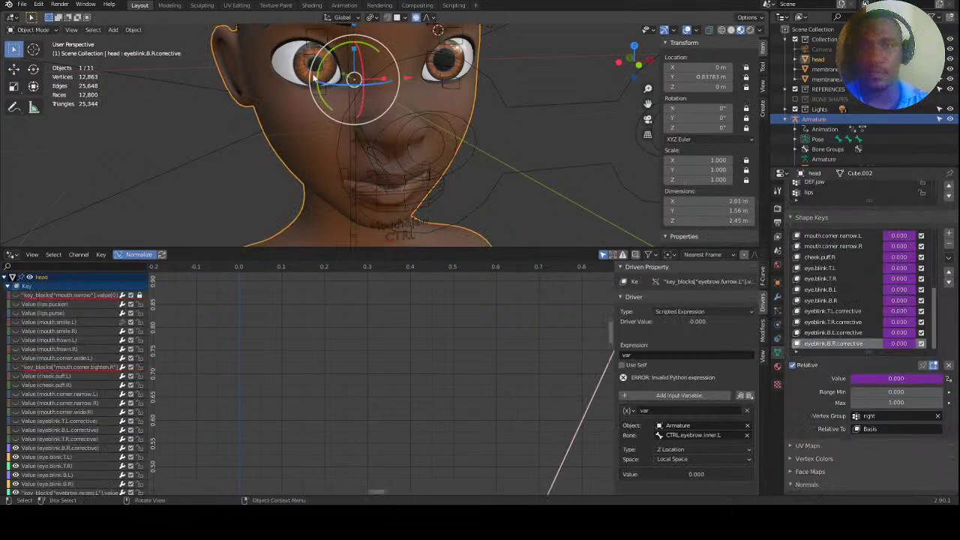
Reselect eyeball.R and shorten the dilate.small driver's scripted expression to var.
left_click(316, 78)
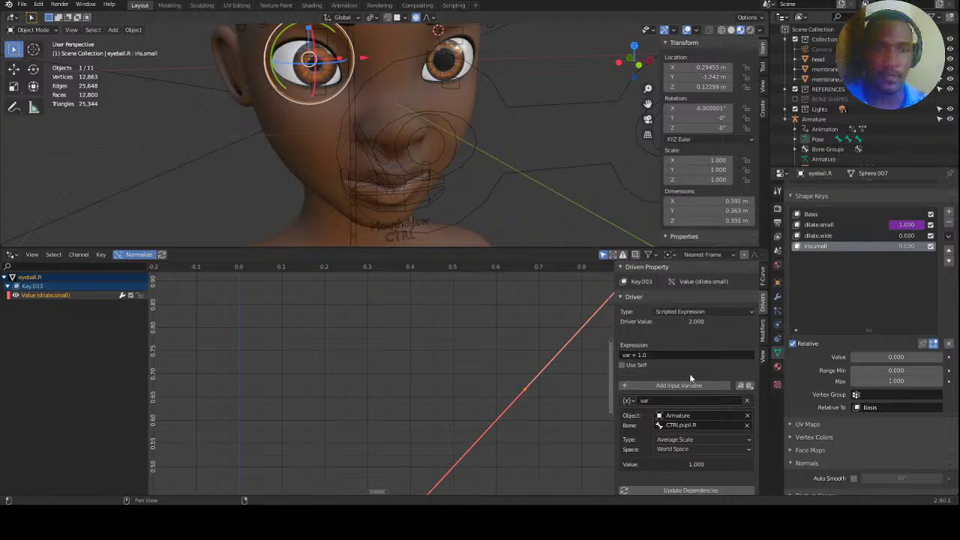
left_click(655, 355)
left_click(655, 356)
key("BackSpace")
key("BackSpace")
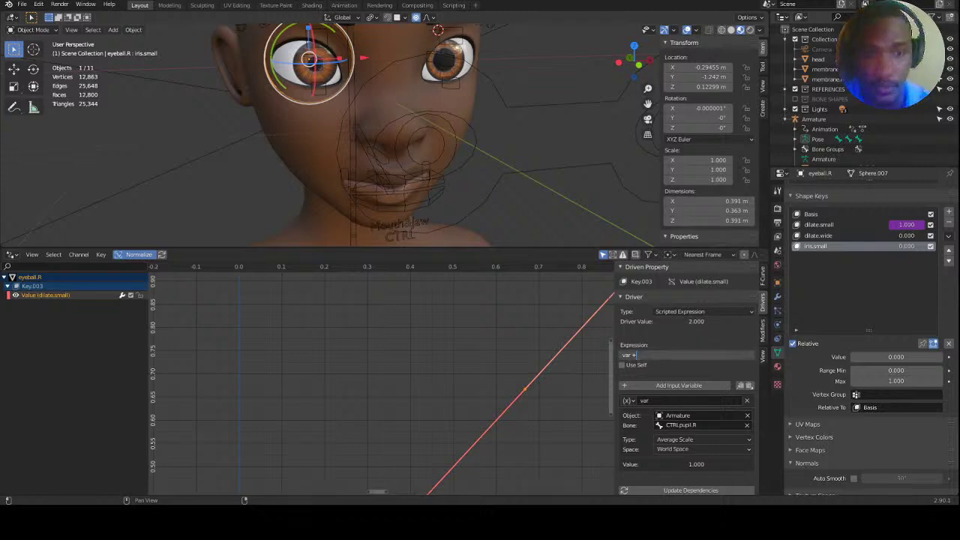
key("Return")
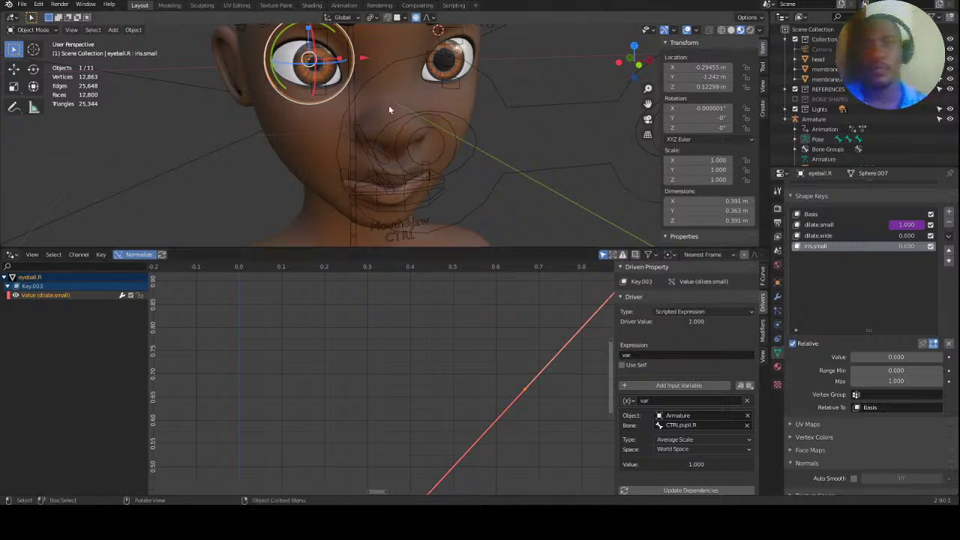
Select the CTRLpupil.R bone in Pose Mode and scale it down uniformly to about 0.127.
left_click(441, 144)
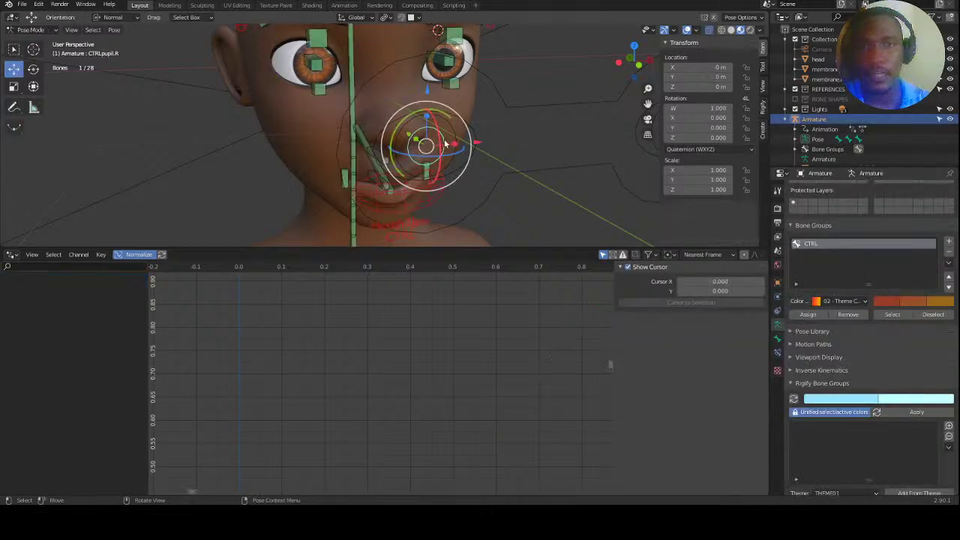
key("s")
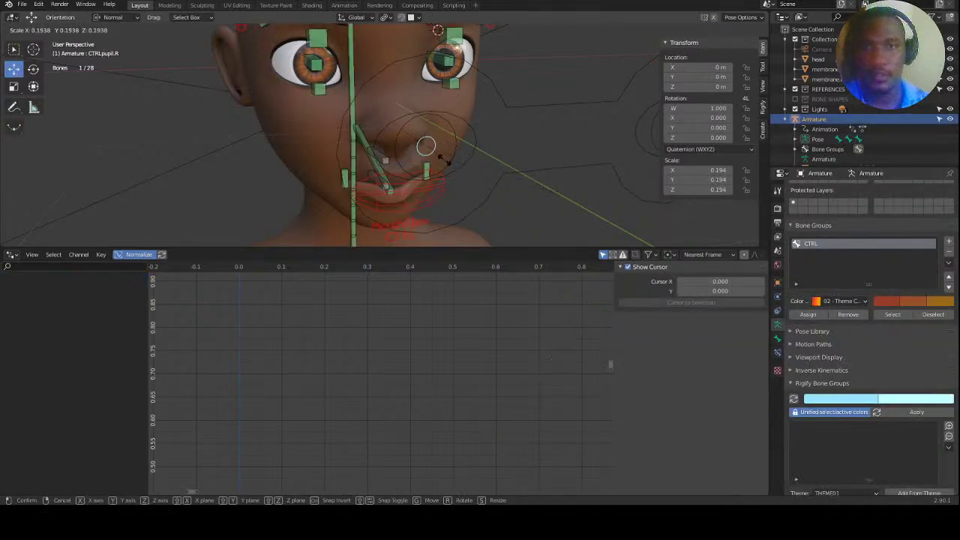
left_click(443, 152)
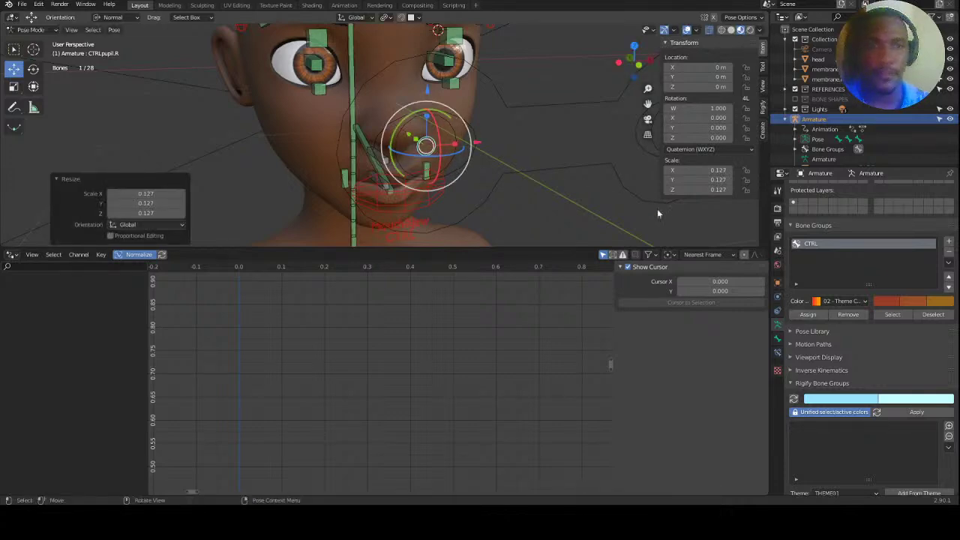
Reselect eyeball.R in Object Mode to display its dilate.small driver.
left_click(330, 73)
left_click(331, 77)
left_click(331, 77)
left_click(330, 78)
left_click(329, 78)
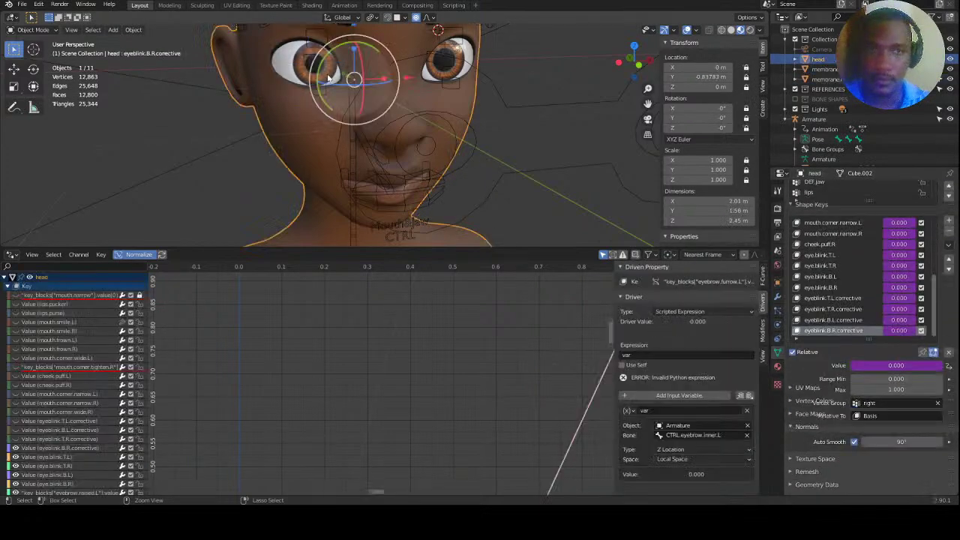
left_click(328, 78)
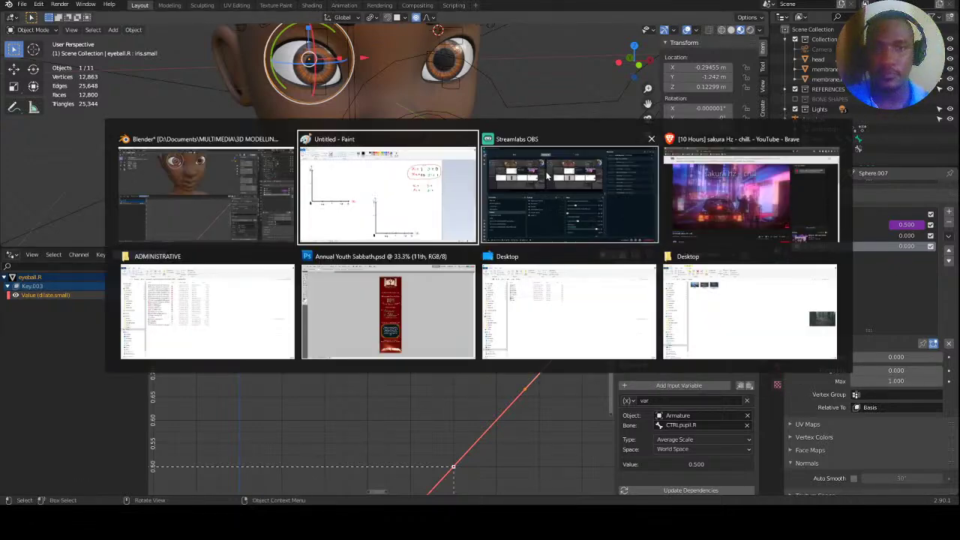
Switch to Paint and draw a straight blue line from (1, 0) to (0.5, 1) on the first graph.
key("alt+Tab")
left_click(401, 194)
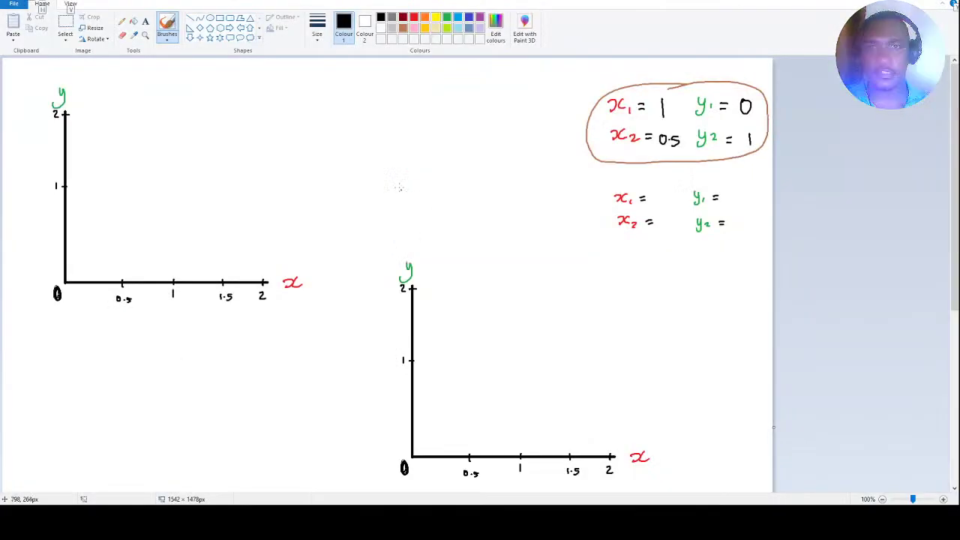
left_click(191, 17)
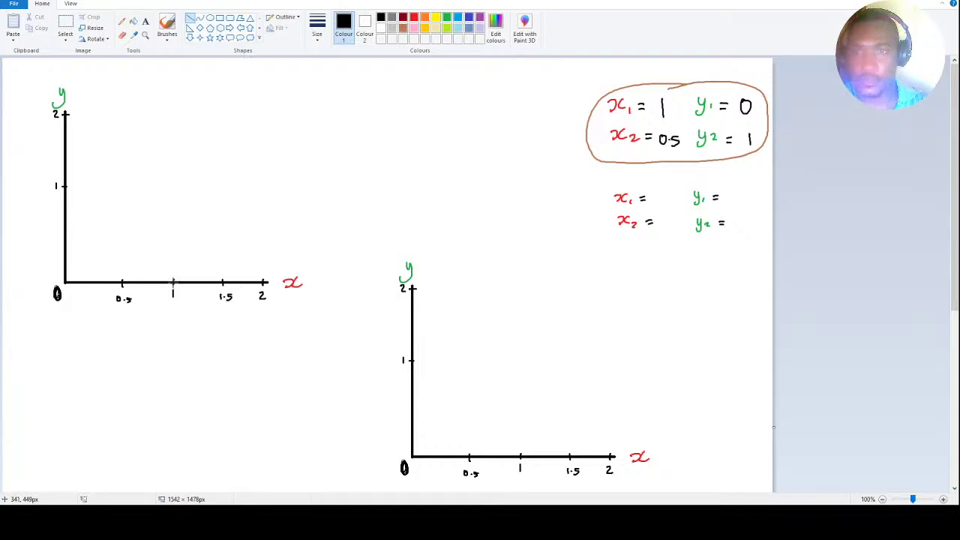
left_click(414, 17)
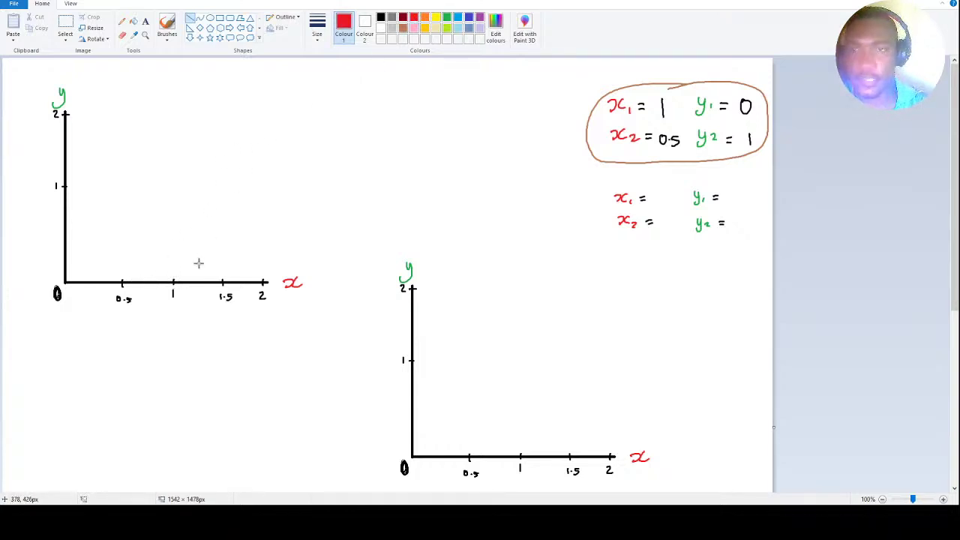
left_click(446, 17)
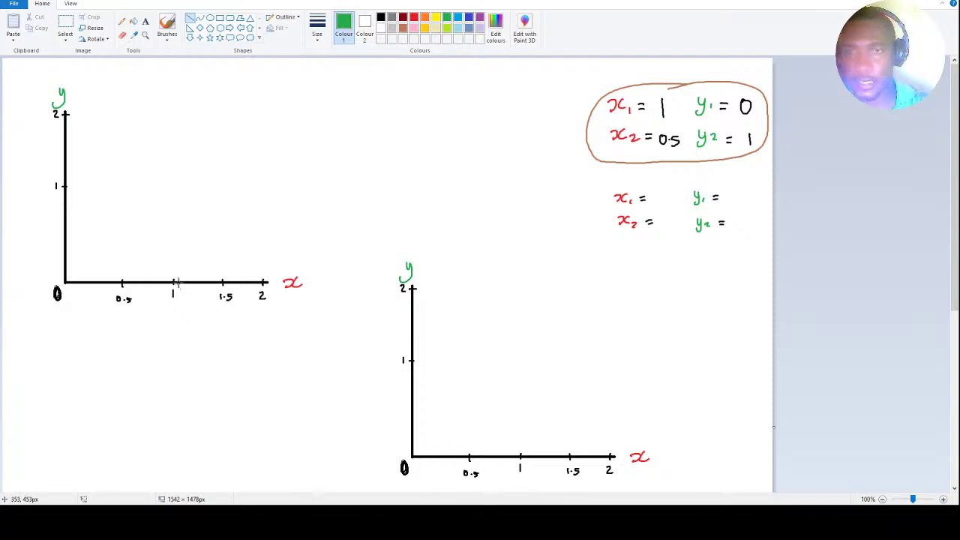
left_click(468, 17)
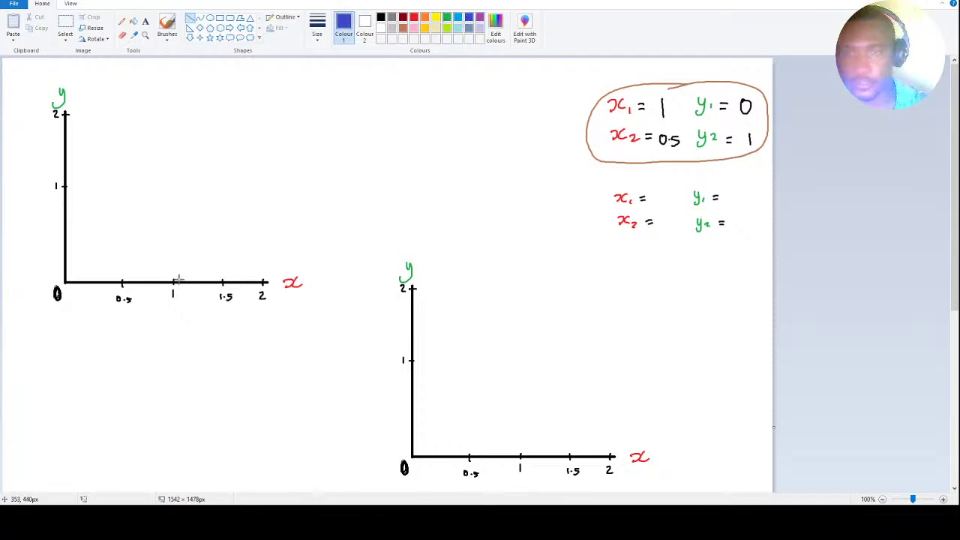
left_click_drag(173, 283, 117, 187)
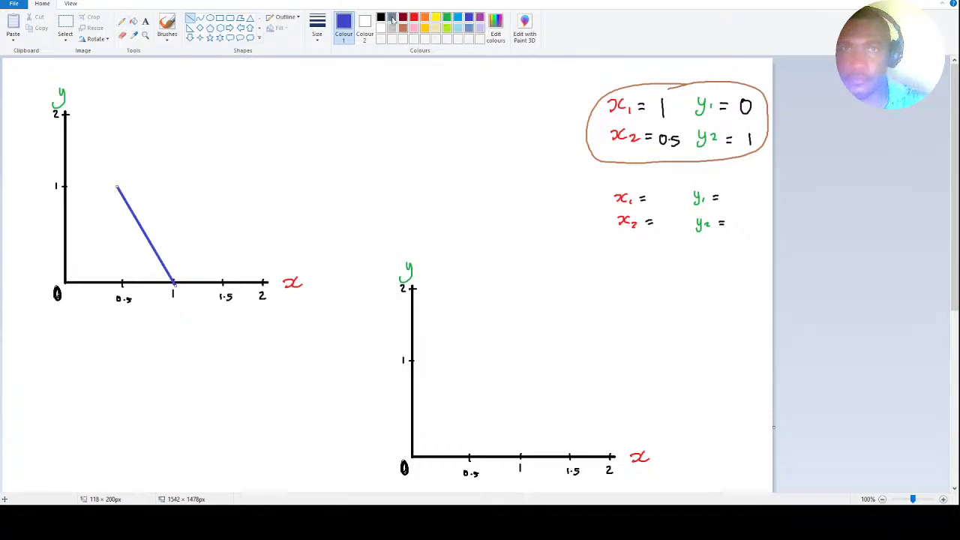
left_click(365, 30)
left_click(381, 16)
left_click(122, 22)
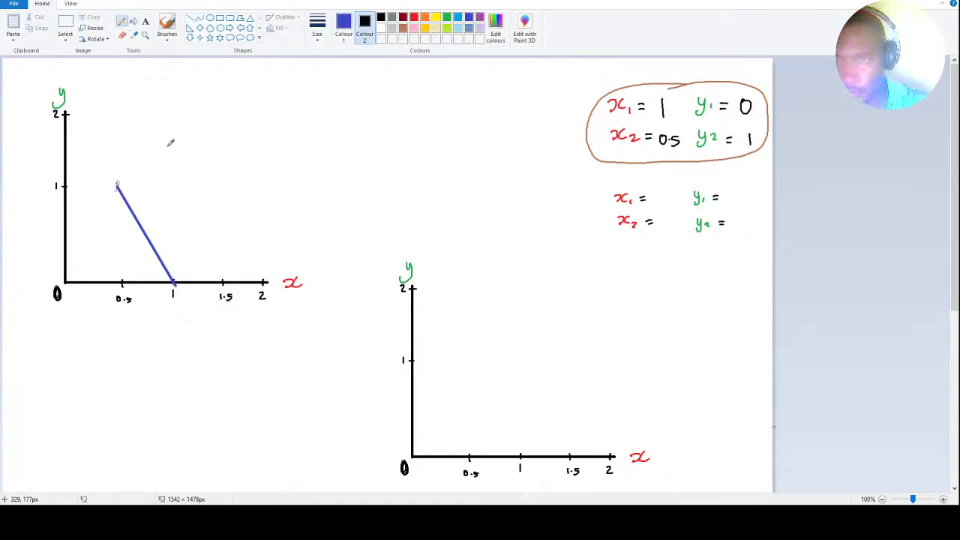
key("ctrl")
left_click(414, 16)
Mark both endpoints of the blue line with small dark red brush crosses.
left_click(167, 24)
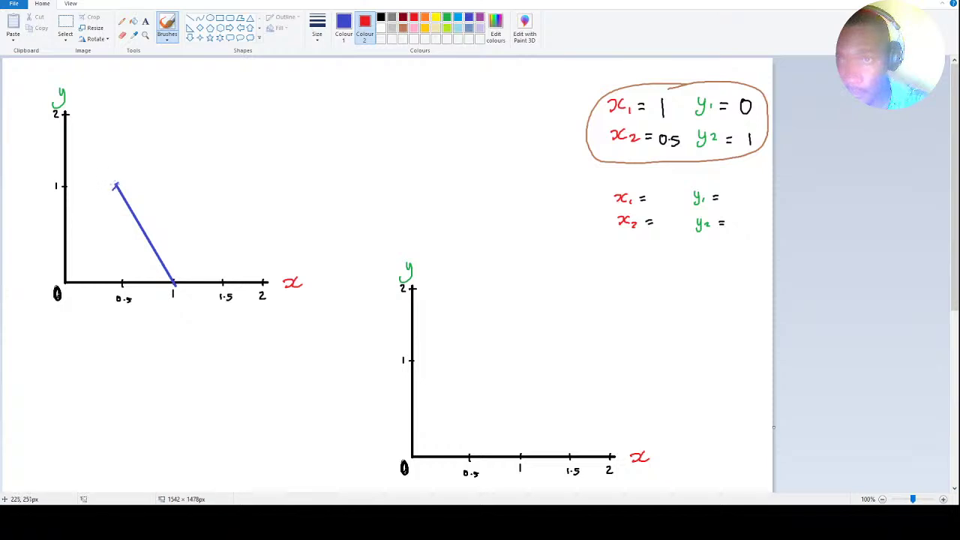
left_click(343, 27)
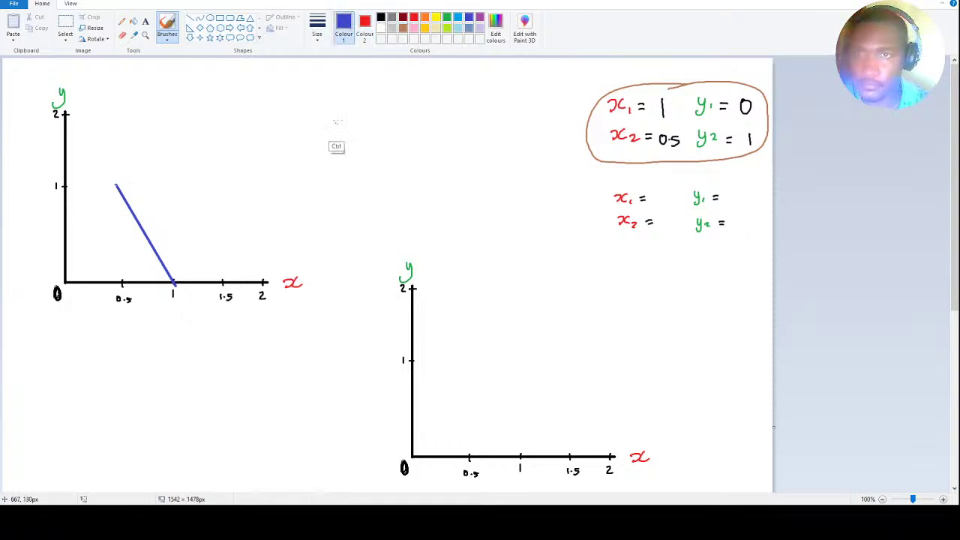
left_click(403, 17)
left_click_drag(113, 182, 113, 190)
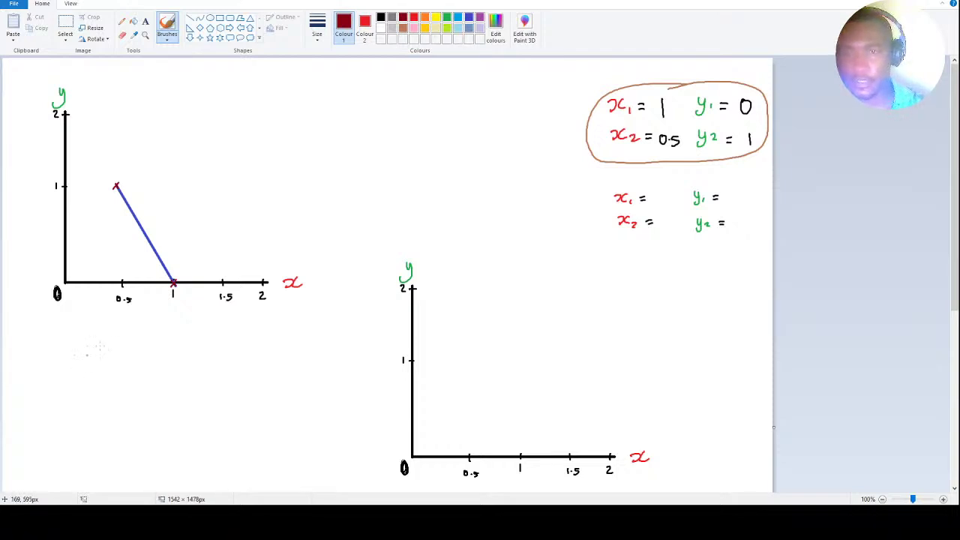
Handwrite the equation y = -x in dark red below the first graph.
mouse_move(78, 363)
left_mouse_down()
mouse_move(82, 373)
mouse_move(86, 362)
mouse_move(80, 380)
mouse_move(105, 366)
left_mouse_up()
left_click_drag(96, 370, 148, 368)
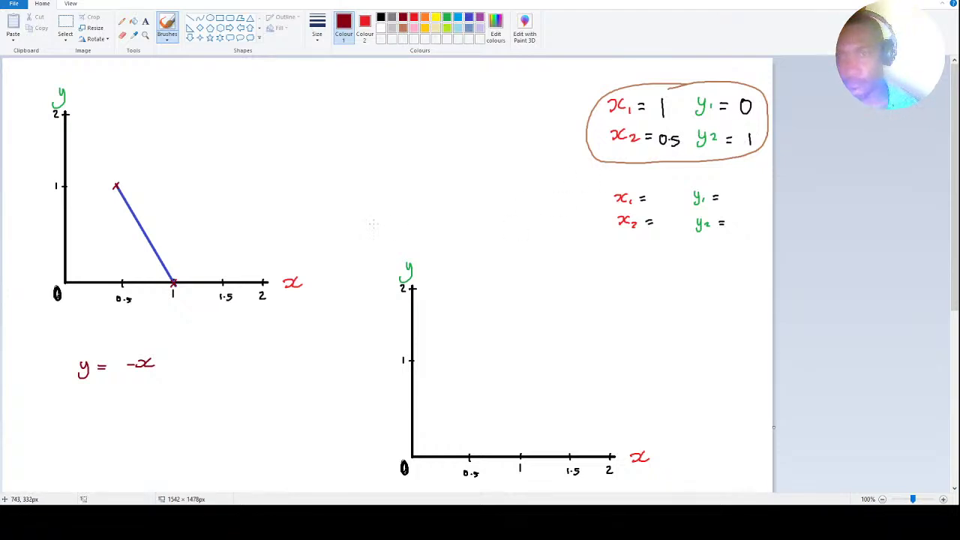
left_click_drag(131, 360, 132, 375)
Set the secondary colour to white and erase -x from the handwritten equation, keeping y =.
left_click(122, 34)
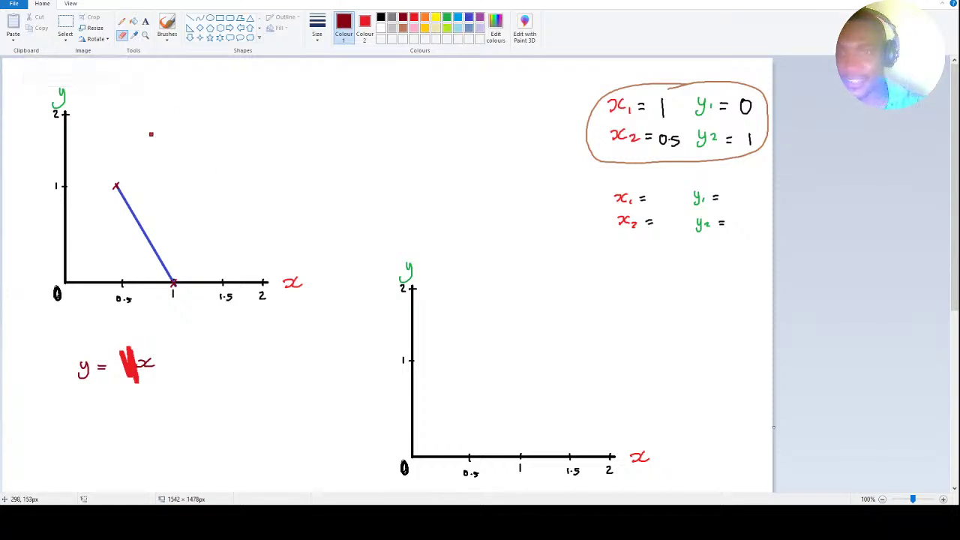
left_click(364, 26)
left_click(381, 28)
mouse_move(120, 346)
left_mouse_down()
mouse_move(127, 371)
mouse_move(133, 352)
mouse_move(149, 378)
mouse_move(149, 364)
left_mouse_up()
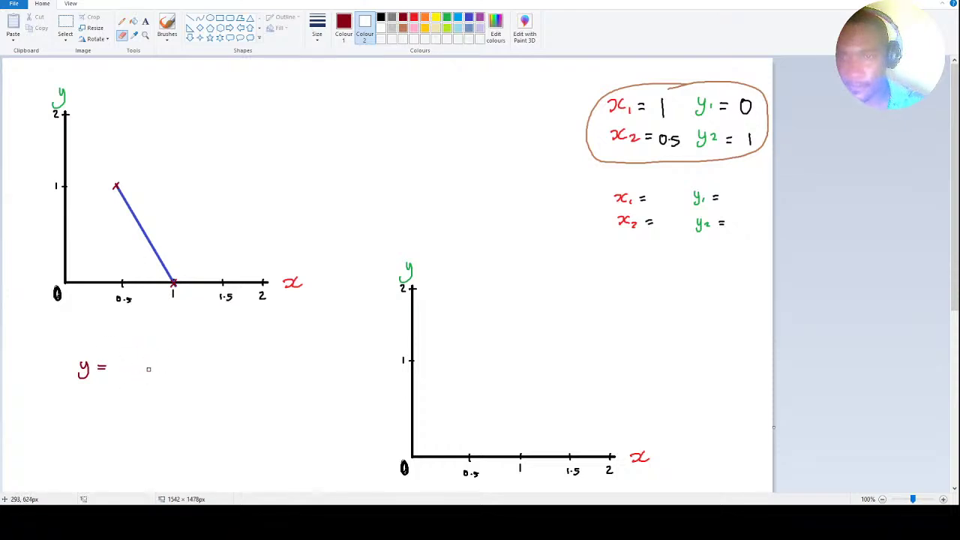
Handwrite -2x after y = with the brush in dark red.
left_click(166, 26)
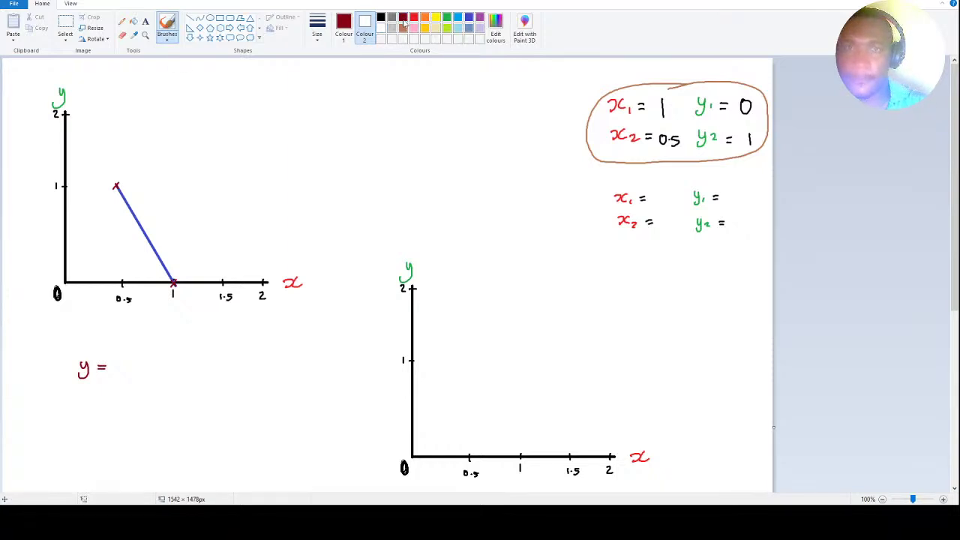
left_click(344, 32)
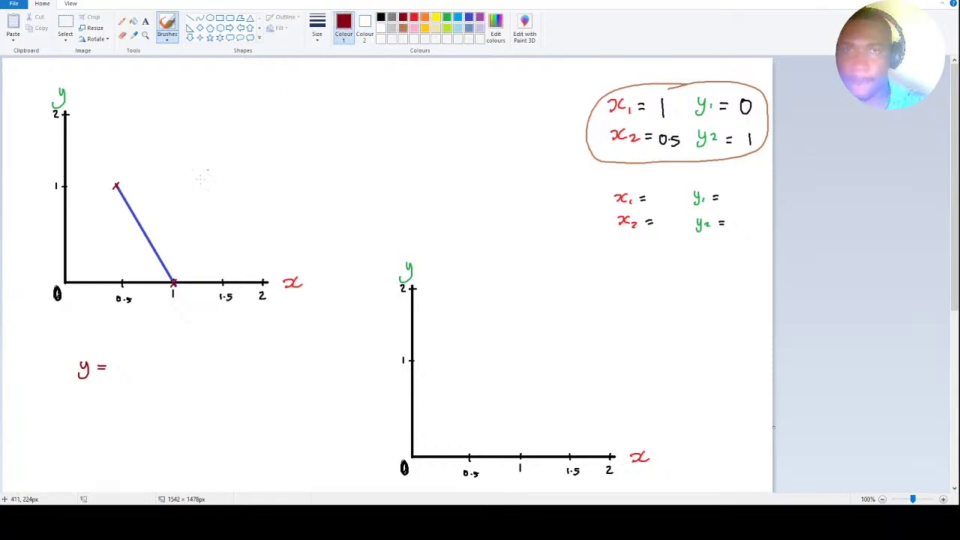
left_click_drag(121, 367, 144, 370)
left_click_drag(146, 363, 148, 370)
left_click_drag(155, 362, 161, 370)
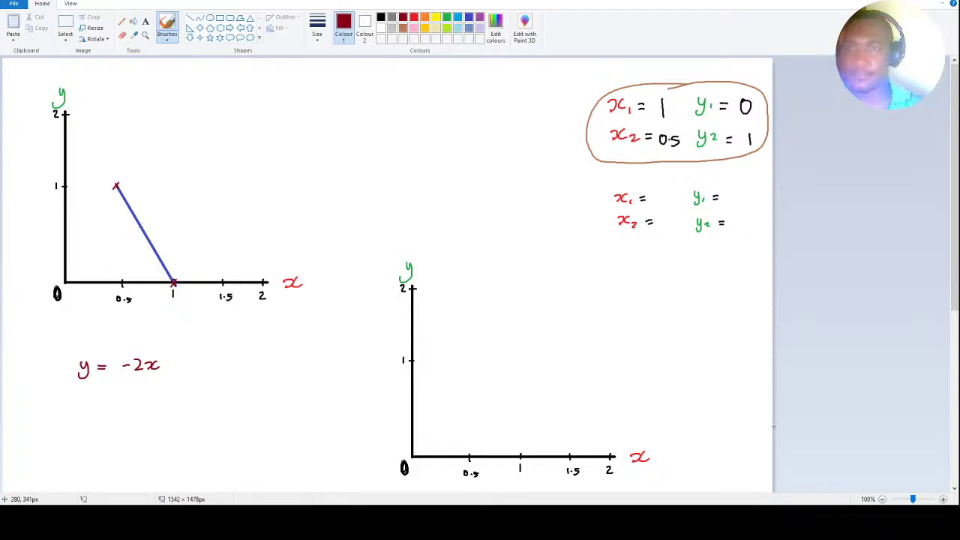
Draw a straight red line from the cross at (0.5, 1) to 2 on the first graph's y-axis.
left_click(425, 17)
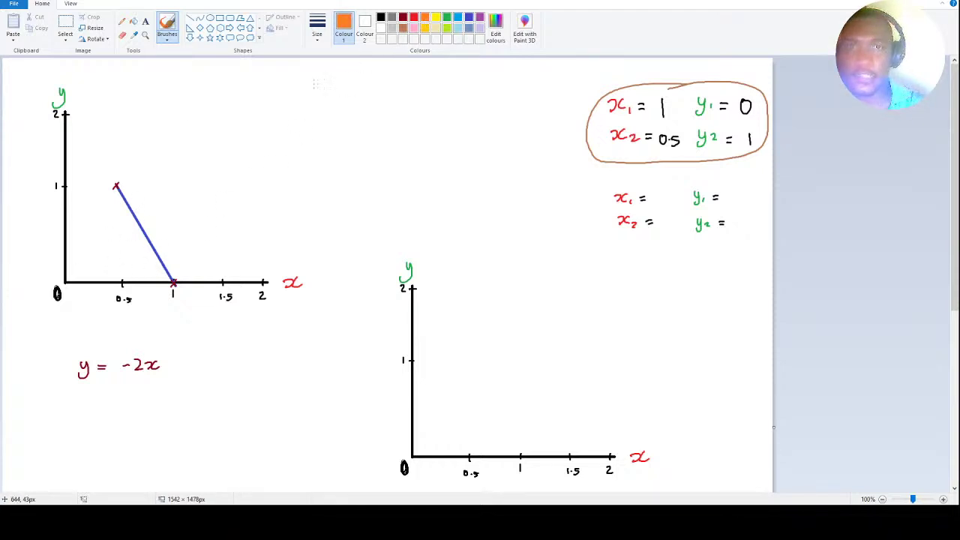
left_click(189, 17)
left_click_drag(116, 186, 62, 115)
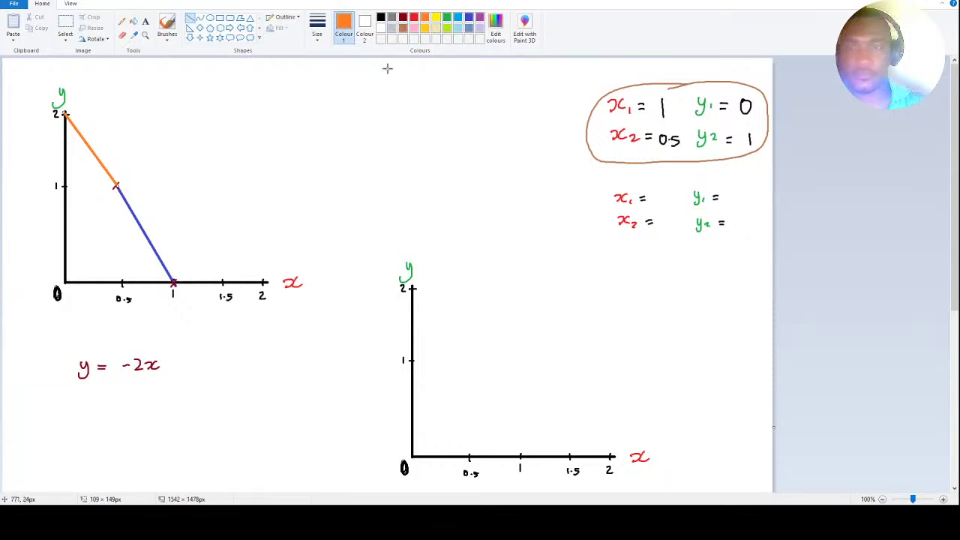
left_click(382, 20)
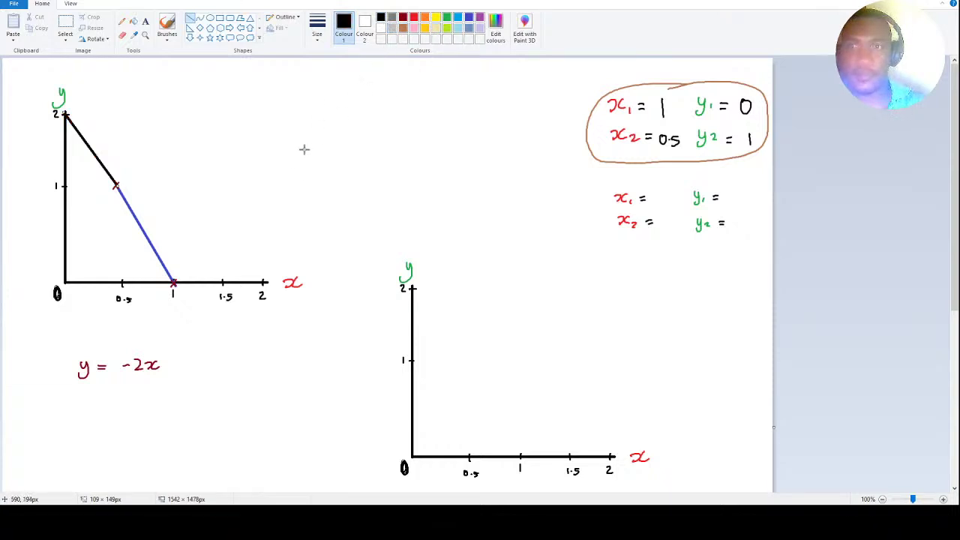
left_click(413, 17)
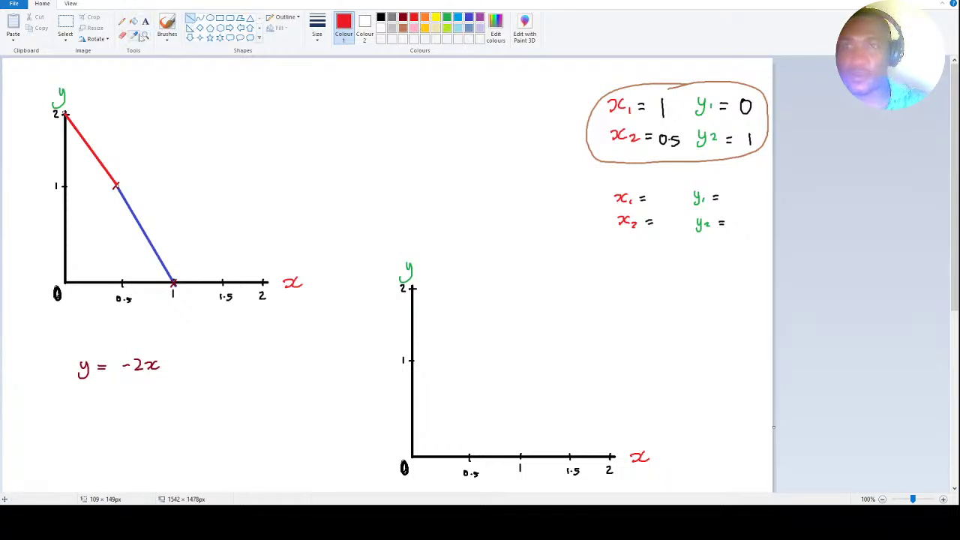
Complete the dark red equation as y = -2x + 2 and handwrite the check 0 = -2 + 2 beneath it.
left_click(122, 21)
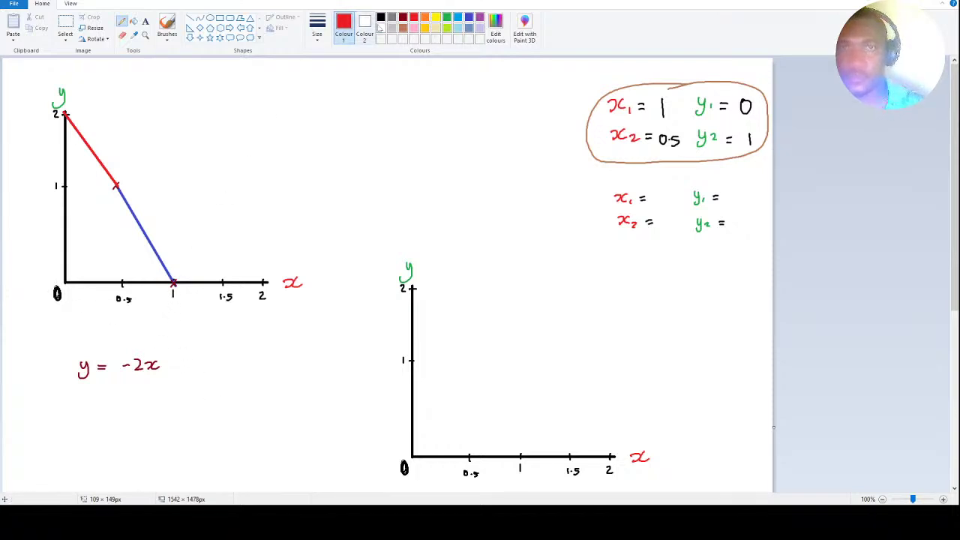
left_click(403, 16)
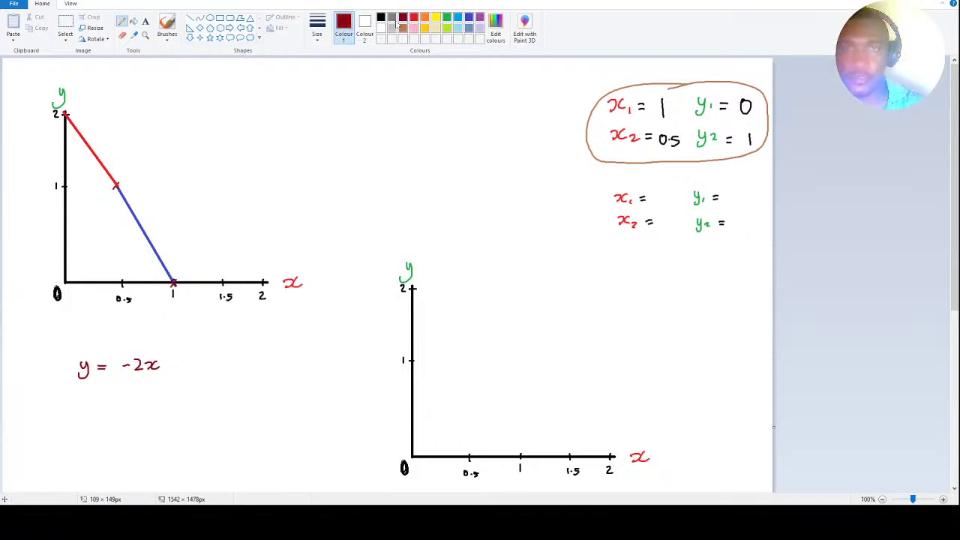
left_click(167, 26)
mouse_move(180, 360)
left_mouse_down()
mouse_move(180, 371)
mouse_move(194, 369)
left_mouse_up()
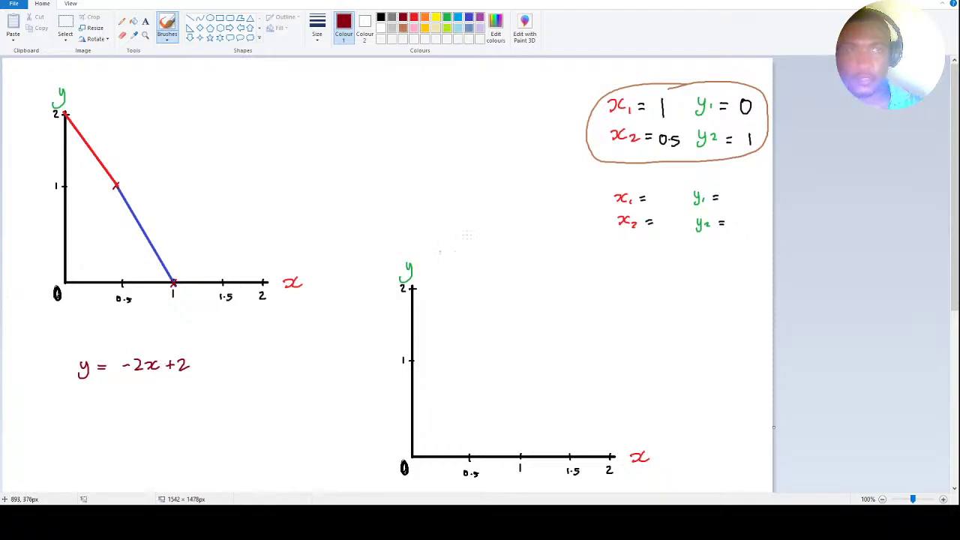
mouse_move(116, 403)
left_mouse_down()
mouse_move(171, 410)
mouse_move(86, 402)
left_mouse_up()
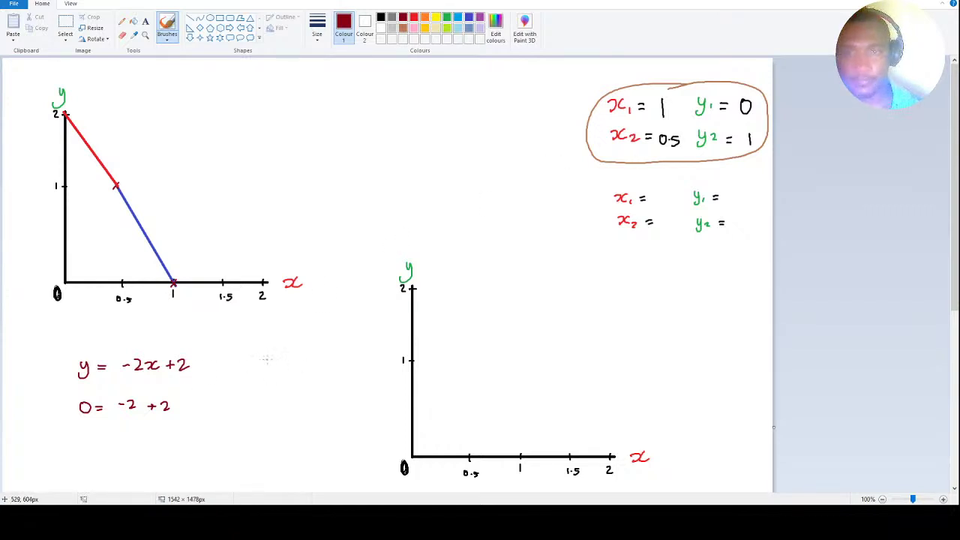
Handwrite the substitution y = -2(0.5) + 2 beside the equation.
mouse_move(267, 358)
left_mouse_down()
mouse_move(264, 373)
mouse_move(284, 361)
left_mouse_up()
mouse_move(276, 366)
left_mouse_down()
mouse_move(343, 366)
mouse_move(350, 357)
left_mouse_up()
left_click(339, 362)
mouse_move(351, 355)
left_mouse_down()
mouse_move(352, 368)
mouse_move(384, 367)
left_mouse_up()
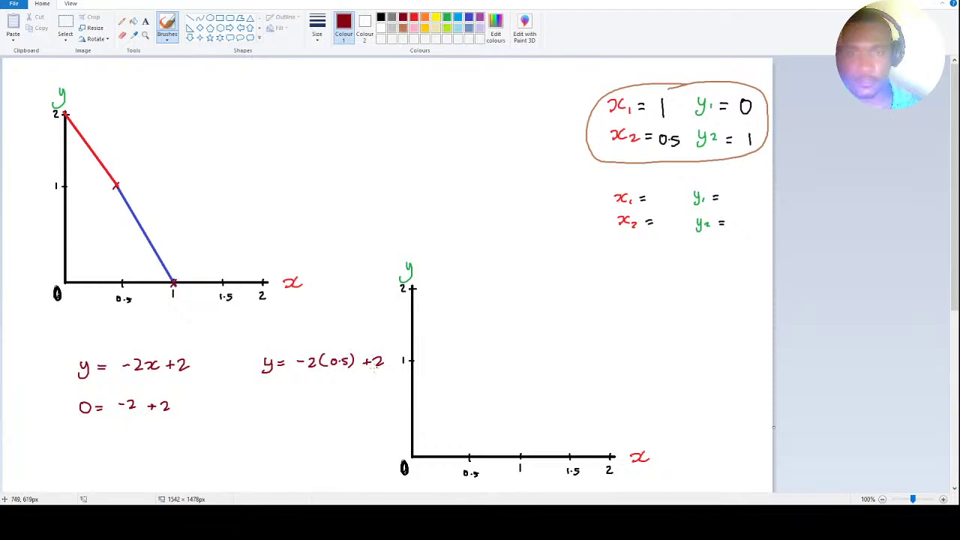
Handwrite two lines below the 0.5 substitution that simplify it to its y value.
left_click_drag(267, 388, 268, 407)
left_click_drag(284, 393, 344, 393)
mouse_move(339, 388)
left_mouse_down()
mouse_move(339, 400)
mouse_move(362, 400)
left_mouse_up()
left_click_drag(267, 427, 270, 435)
mouse_move(276, 426)
left_mouse_down()
mouse_move(268, 448)
mouse_move(297, 429)
left_mouse_up()
left_click_drag(286, 436, 325, 435)
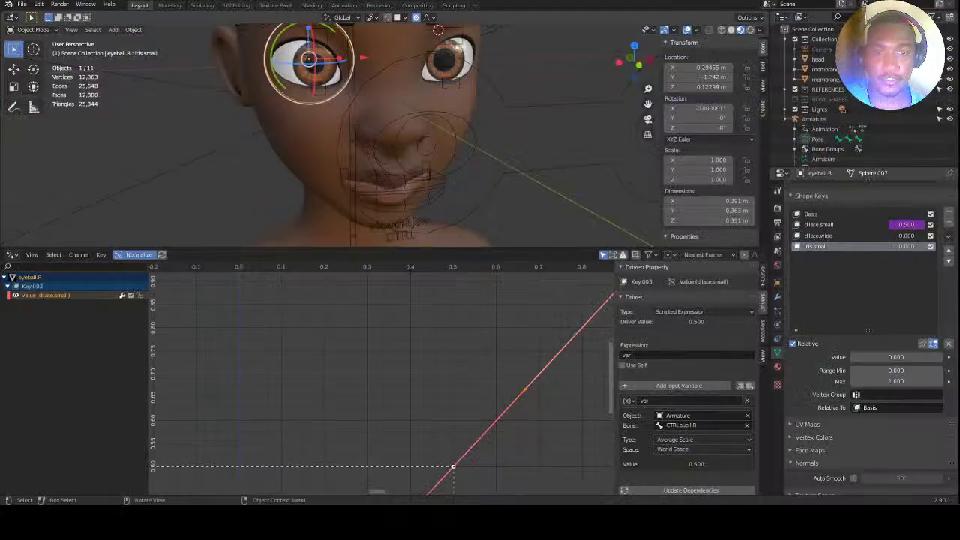
Set the scripted expression of eyeball.R's dilate.small driver to -2*var+2.
left_click(660, 355)
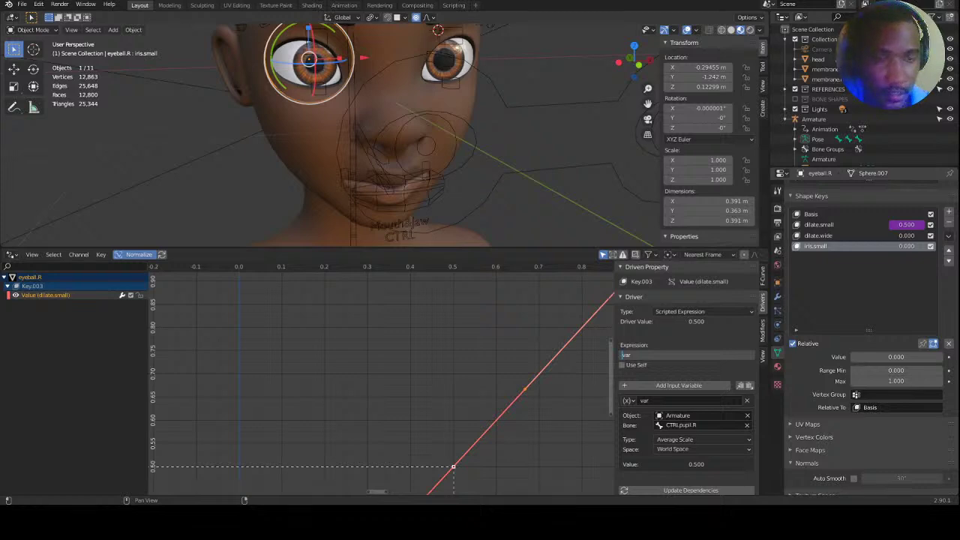
key("Home")
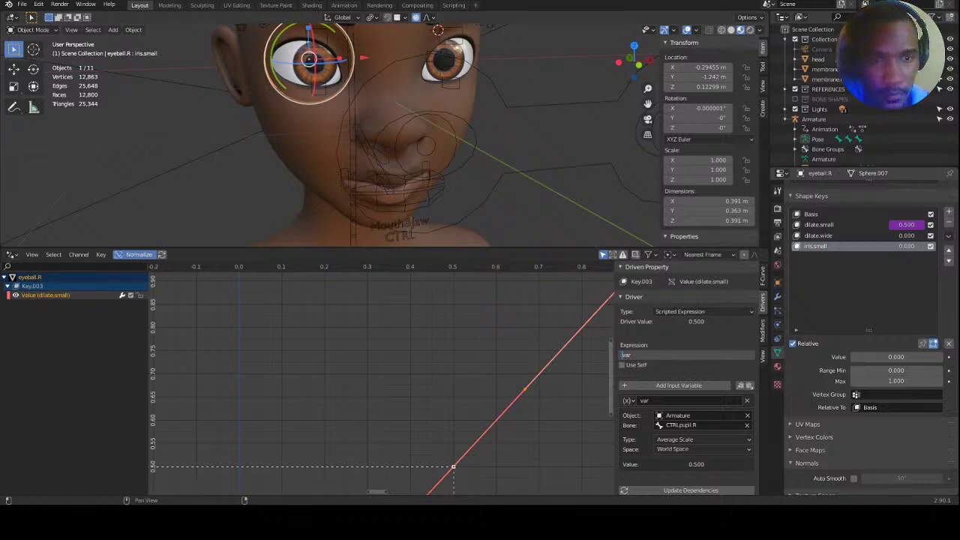
type("2*")
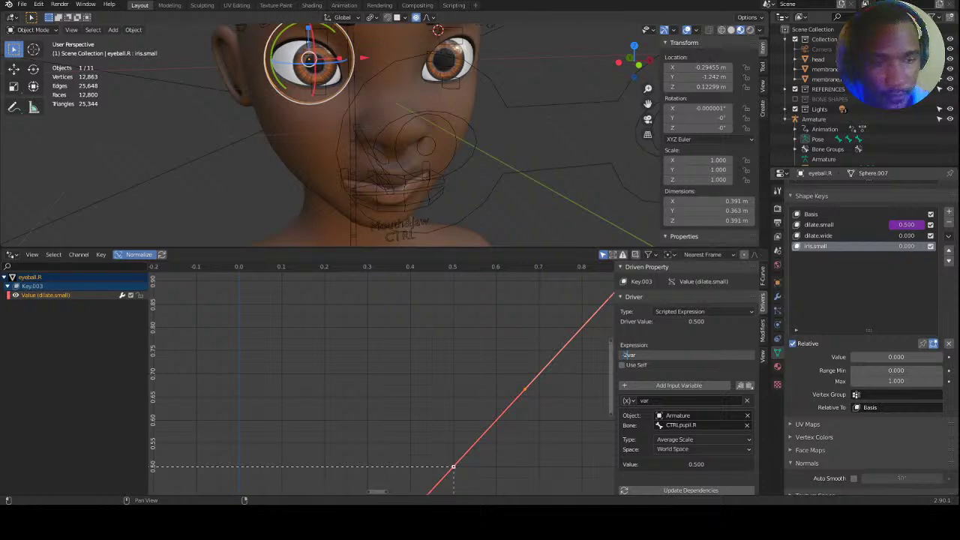
key("Home")
type("-")
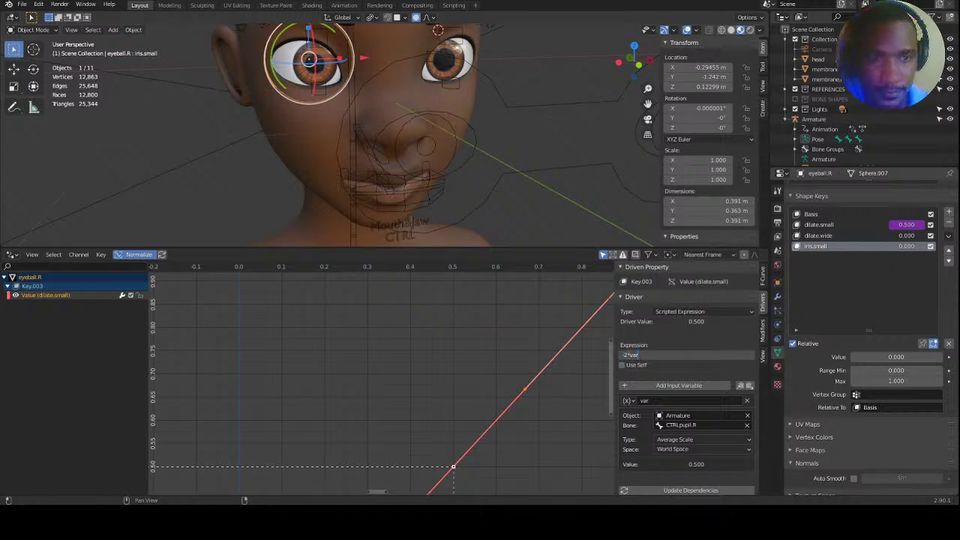
type("+2")
key("Return")
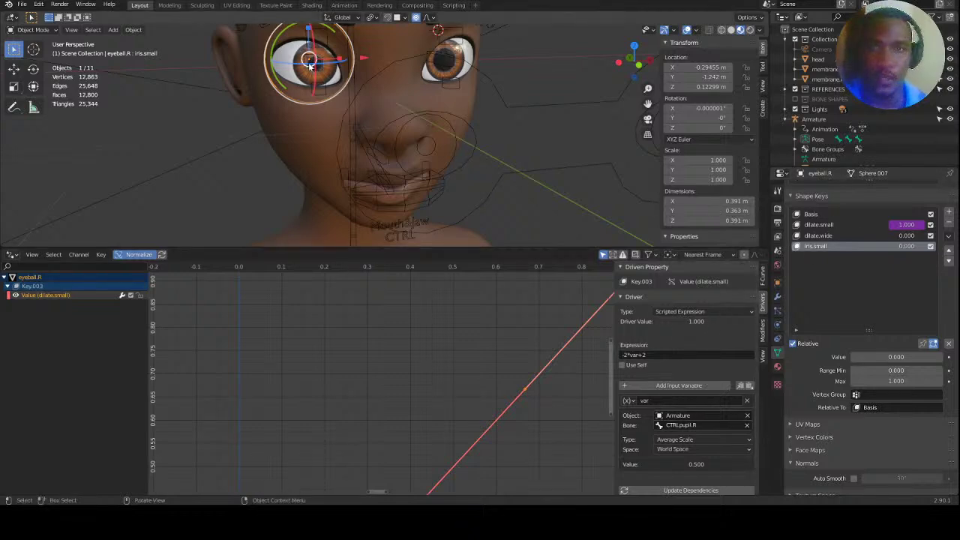
Reset the scale of the CTRLpupil.R bone, and reselect eyeball.R in Object Mode.
left_click(436, 150)
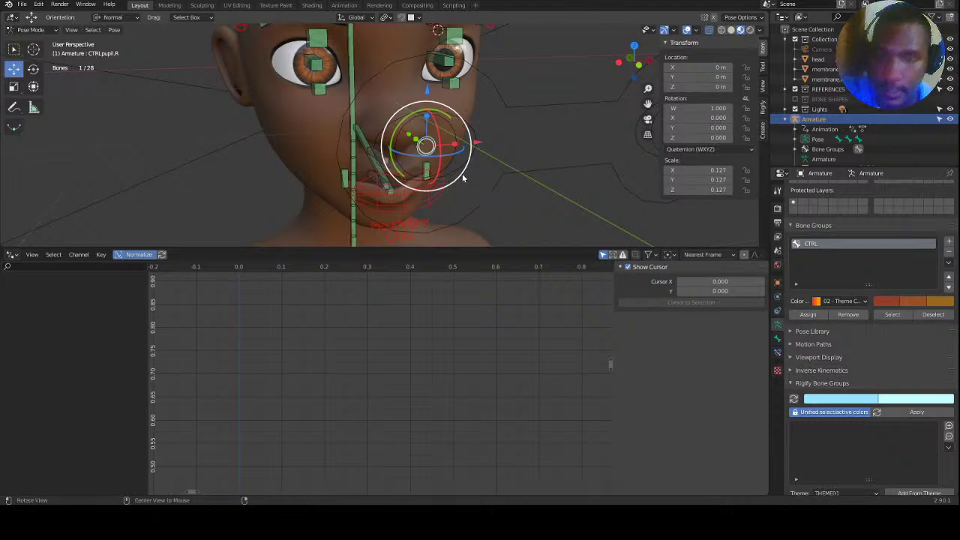
key("alt+s")
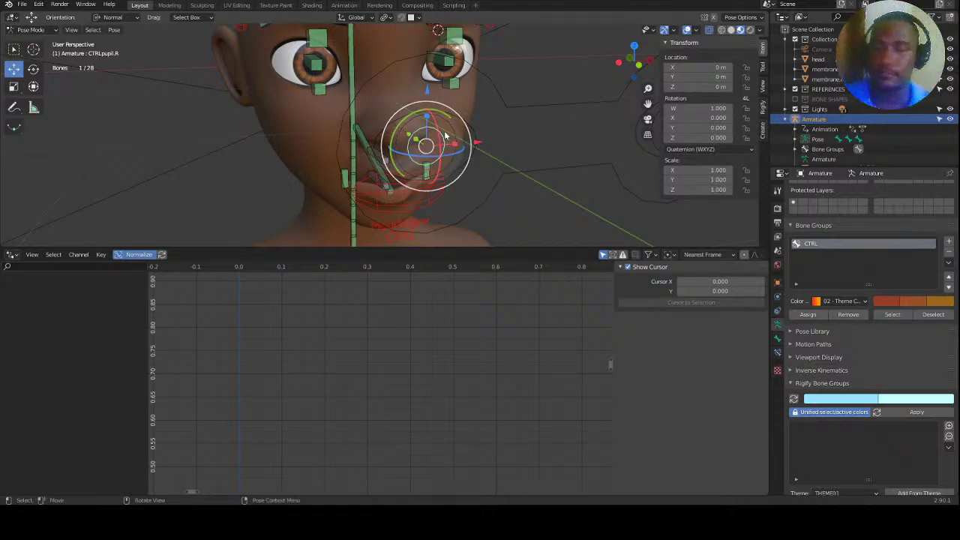
left_click(307, 80)
left_click(308, 80)
key("ctrl+Tab")
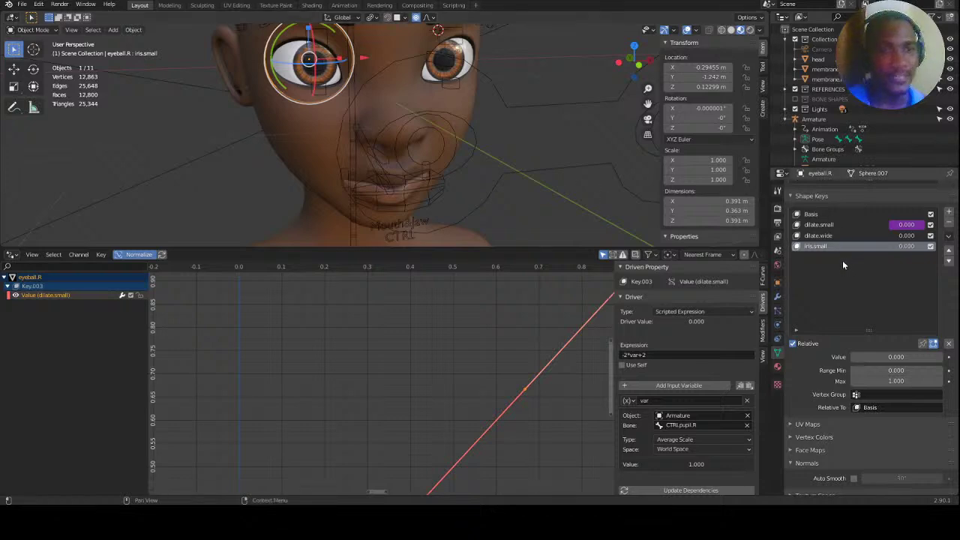
Disable the dilate.small shape key and raise the dilate.wide shape key's value to 1.000.
left_click(825, 235)
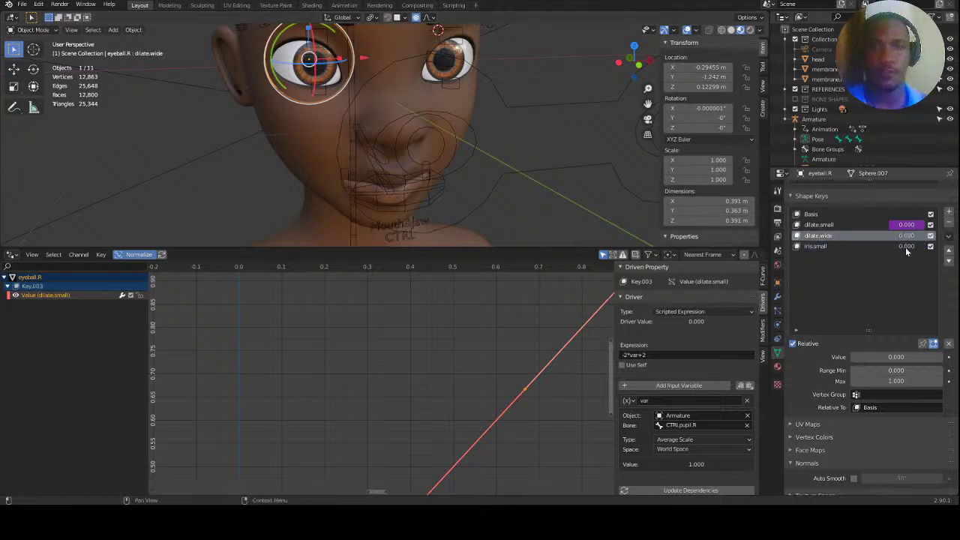
left_click(931, 224)
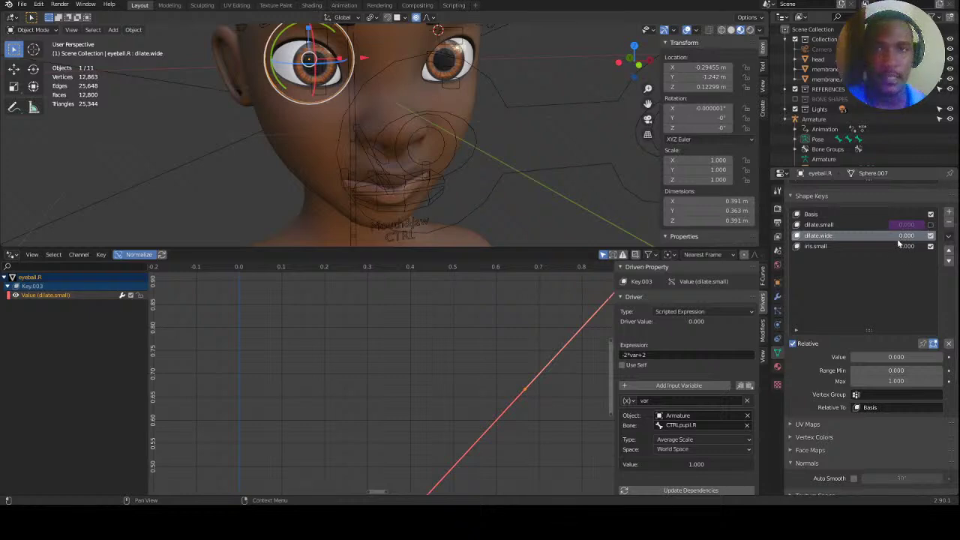
left_click_drag(907, 237, 953, 239)
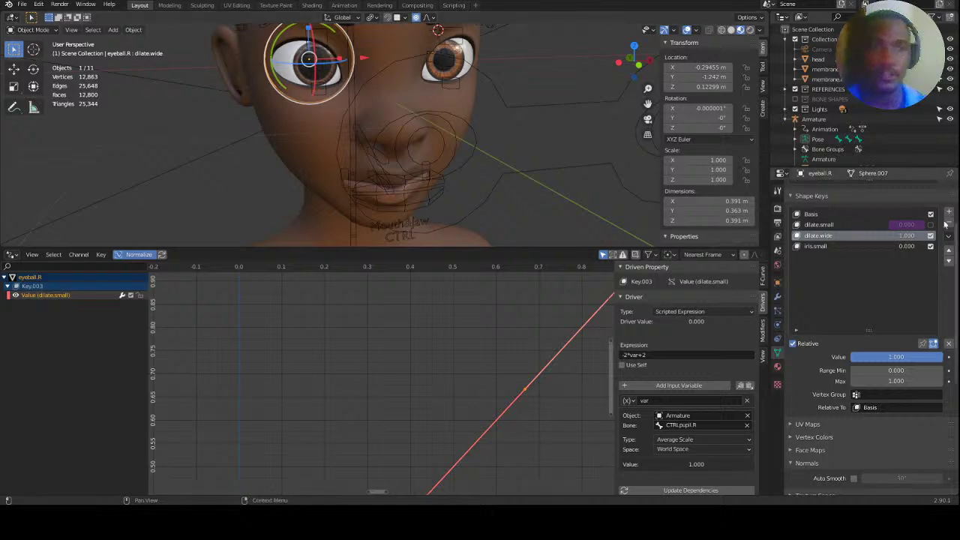
Copy the driver from the dilate.small value and paste it onto the dilate.wide value.
right_click(910, 239)
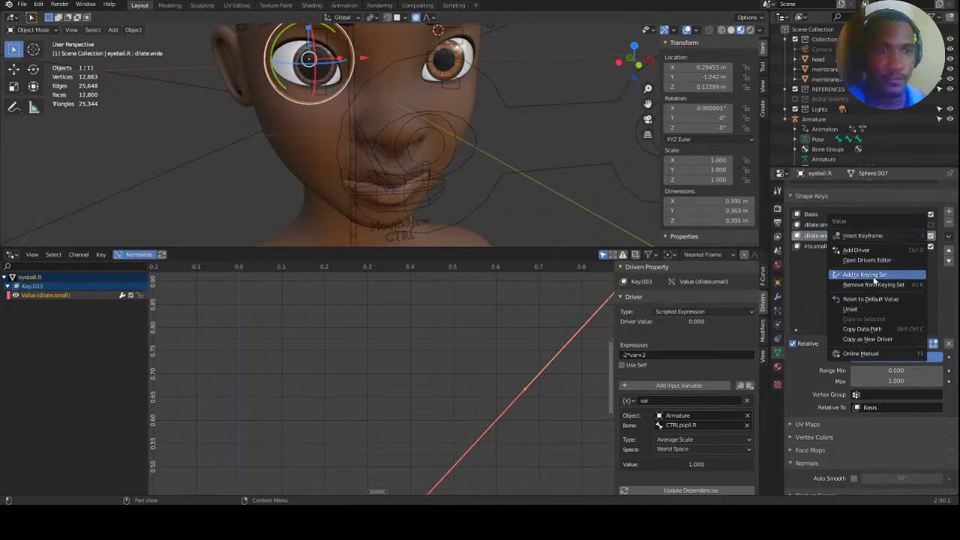
right_click(905, 224)
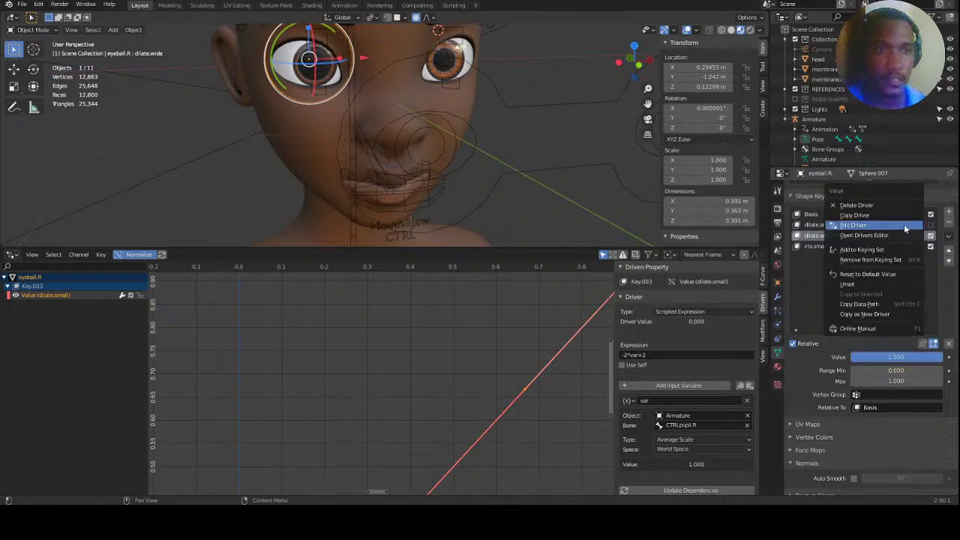
left_click(880, 216)
right_click(896, 239)
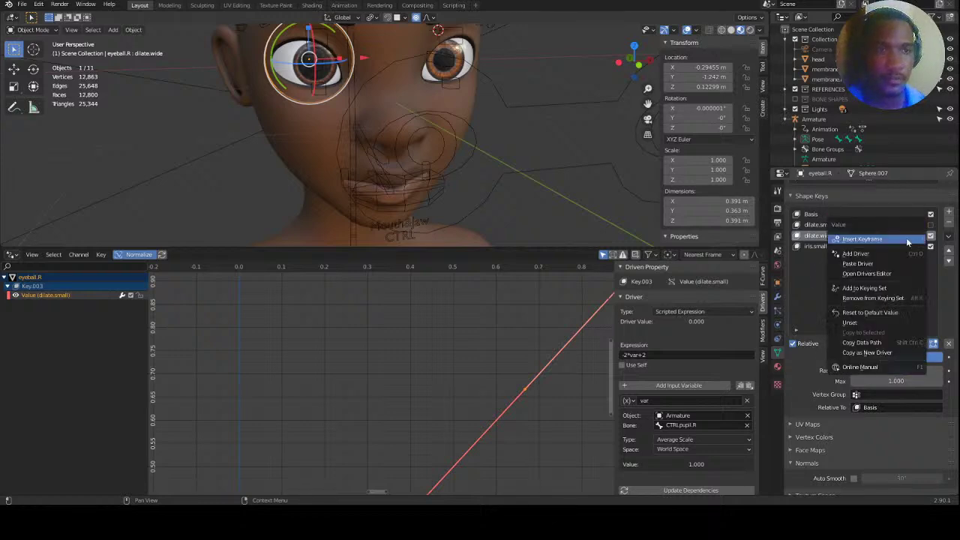
left_click(881, 264)
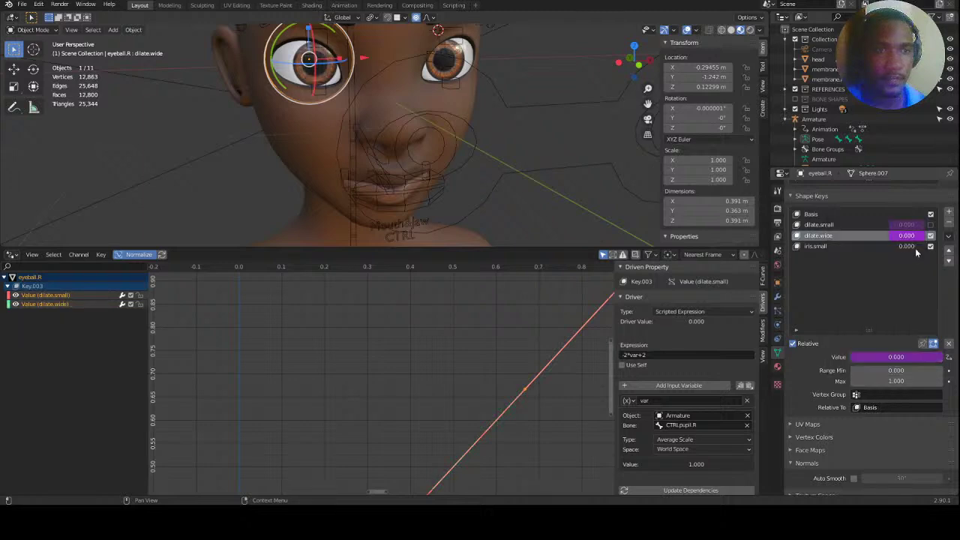
Replace the scripted expression of the dilate.wide driver with var.
right_click(908, 240)
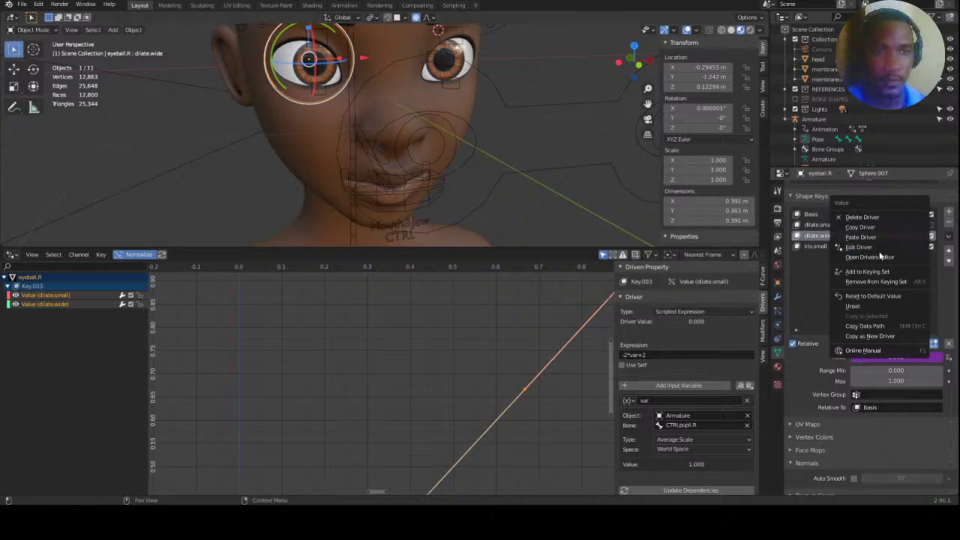
left_click(55, 304)
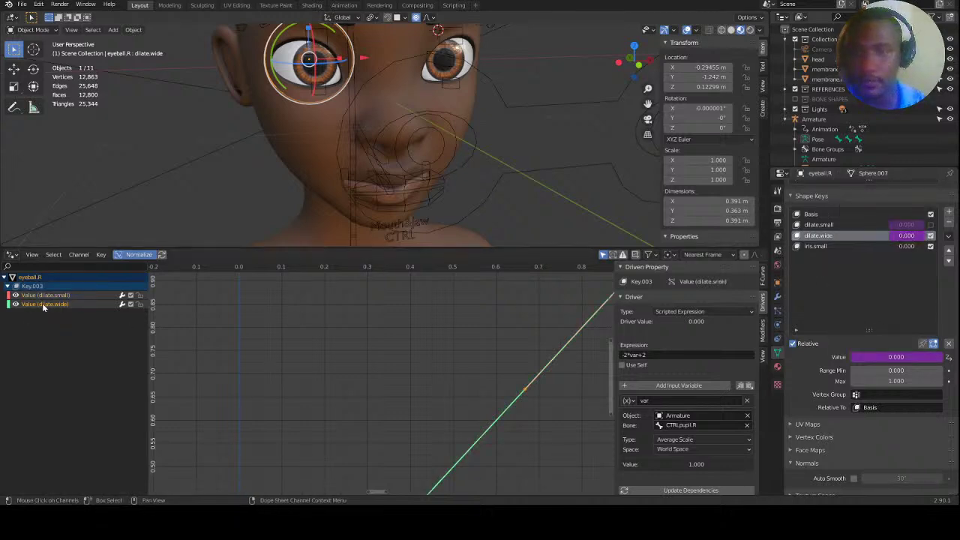
right_click(908, 236)
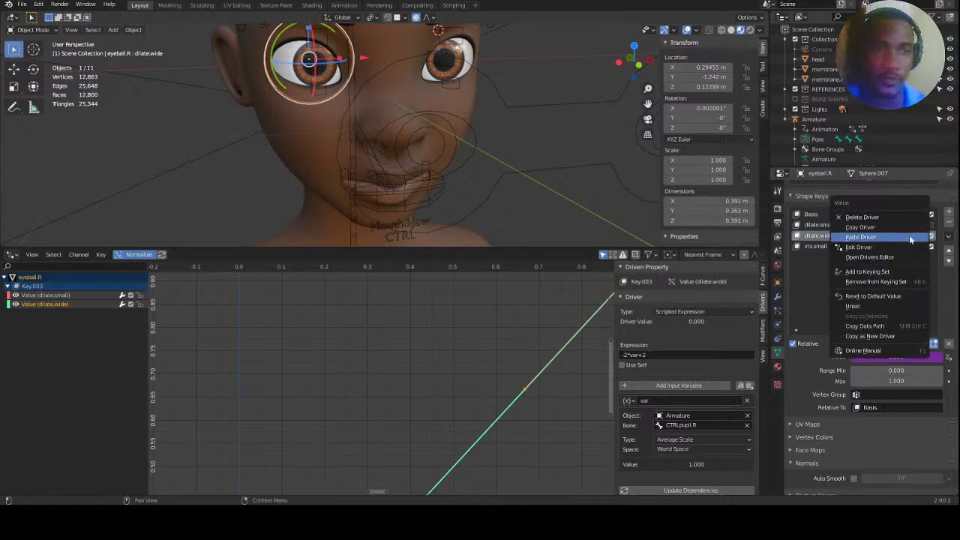
left_click(874, 248)
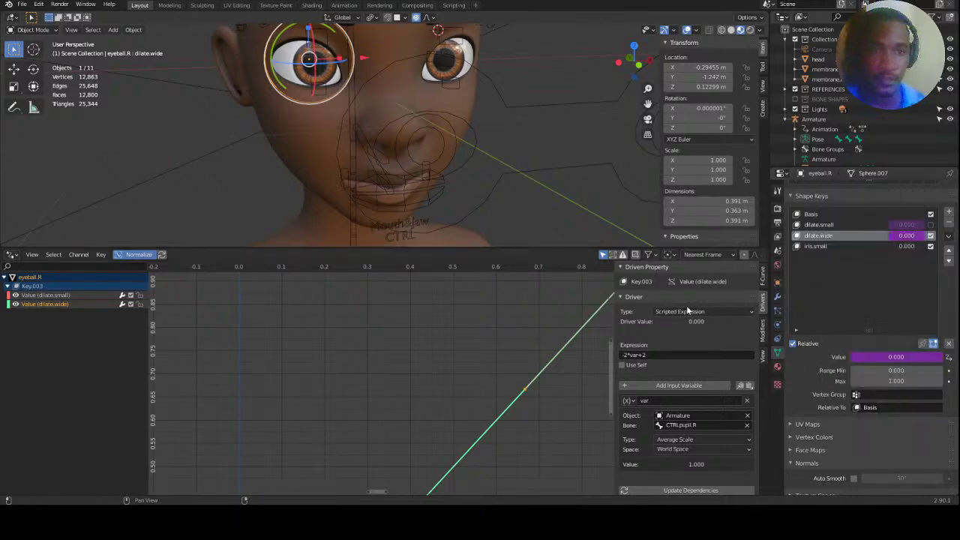
left_click(56, 296)
left_click(56, 304)
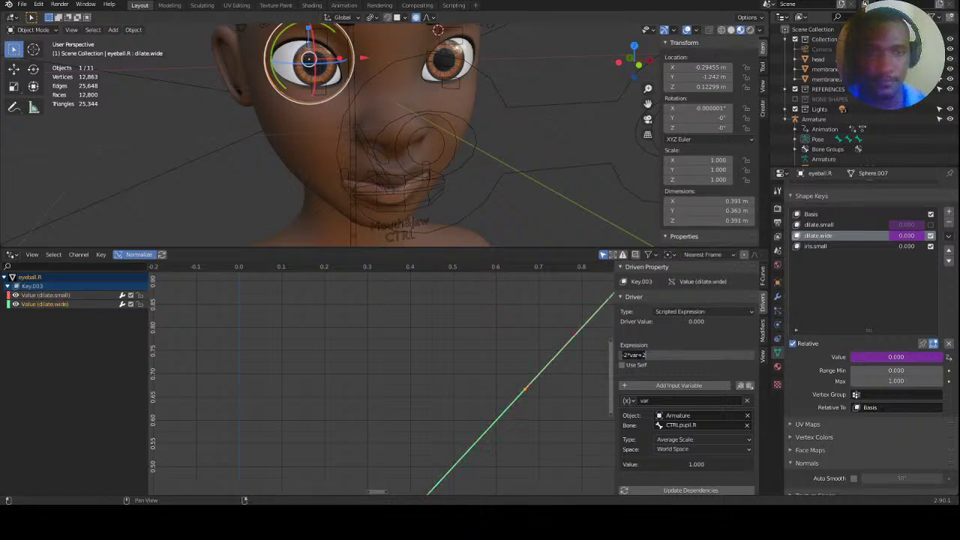
key("BackSpace")
type("VAR")
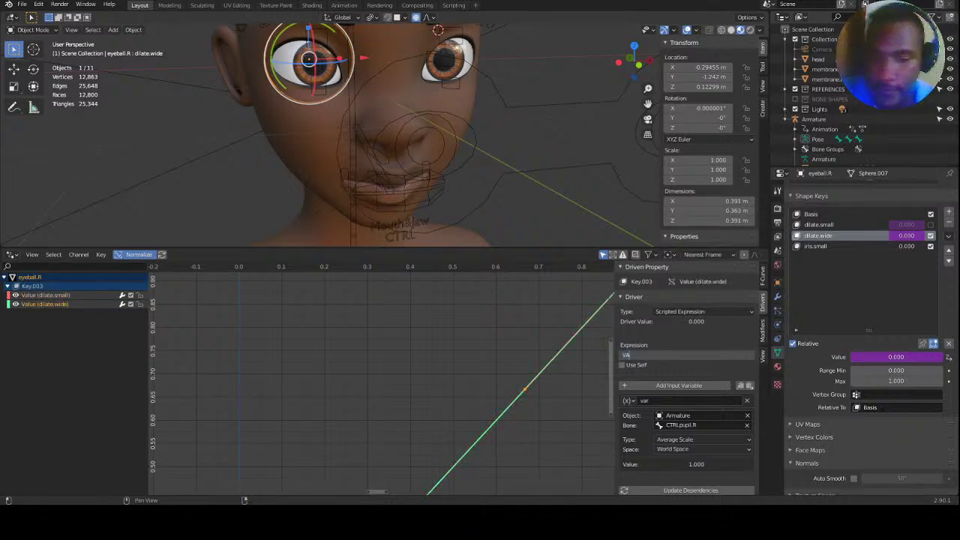
key("BackSpace")
key("BackSpace")
key("BackSpace")
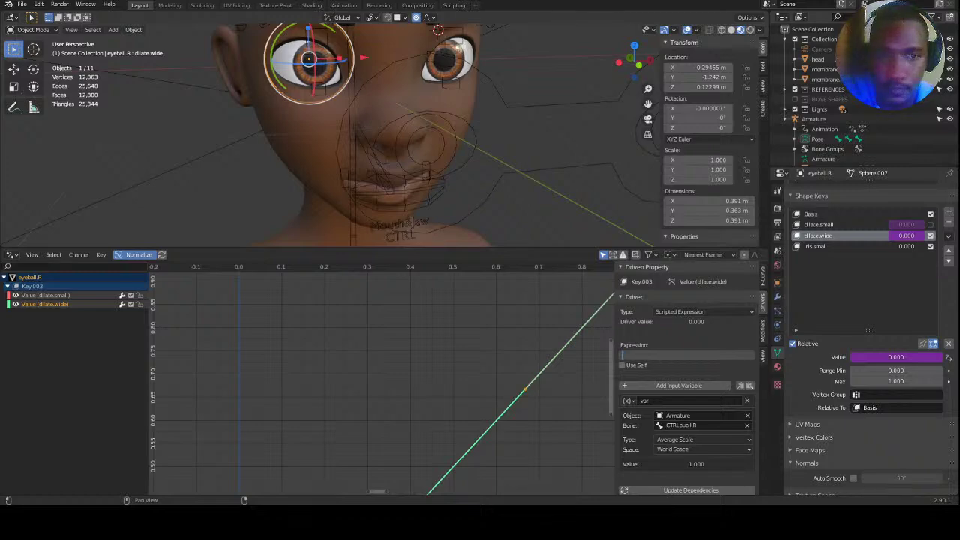
type("var")
key("Return")
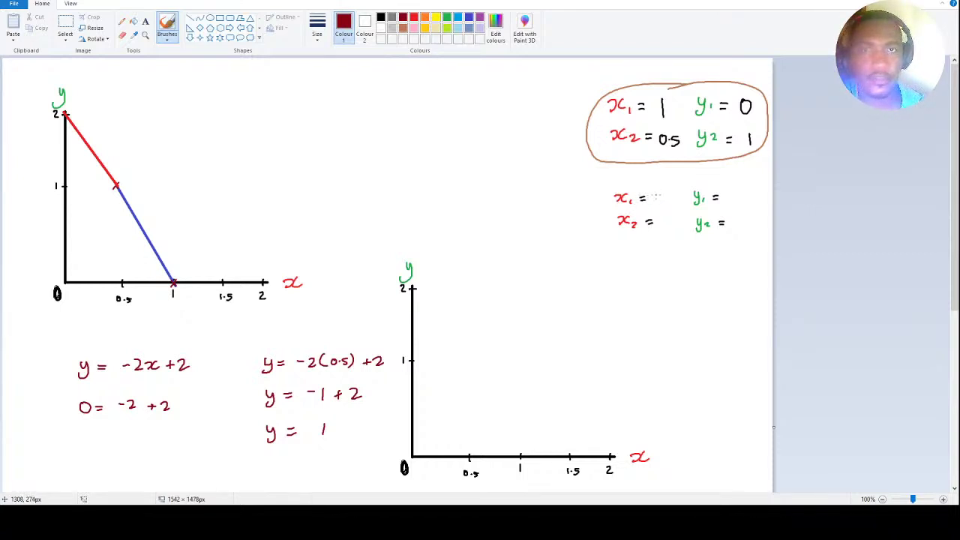
Switch to Paint and fill in the second coordinate set in black: x1 = 1, y1 = 0, x2 = 1.5, y2 = 1.
left_click(381, 17)
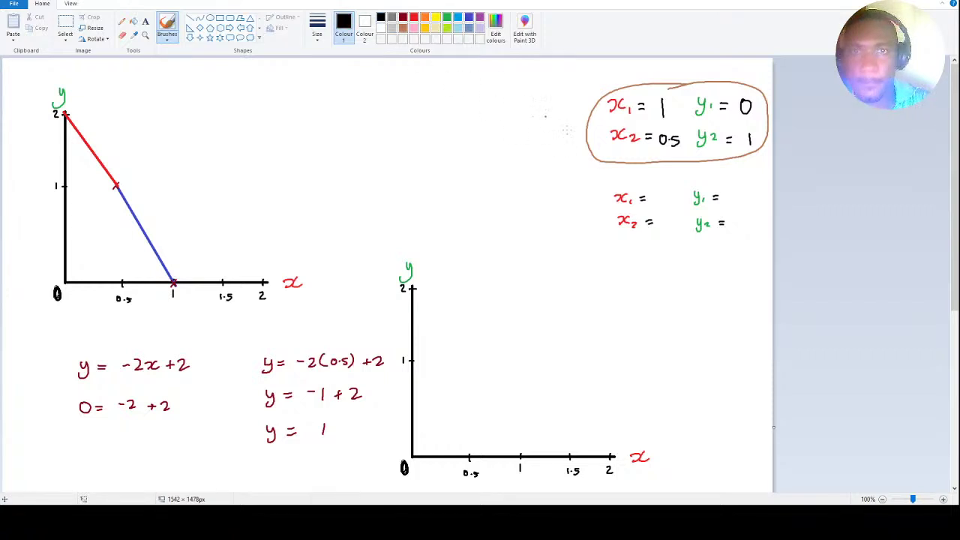
left_click_drag(657, 192, 657, 203)
mouse_move(732, 193)
left_mouse_down()
mouse_move(728, 203)
mouse_move(733, 193)
left_mouse_up()
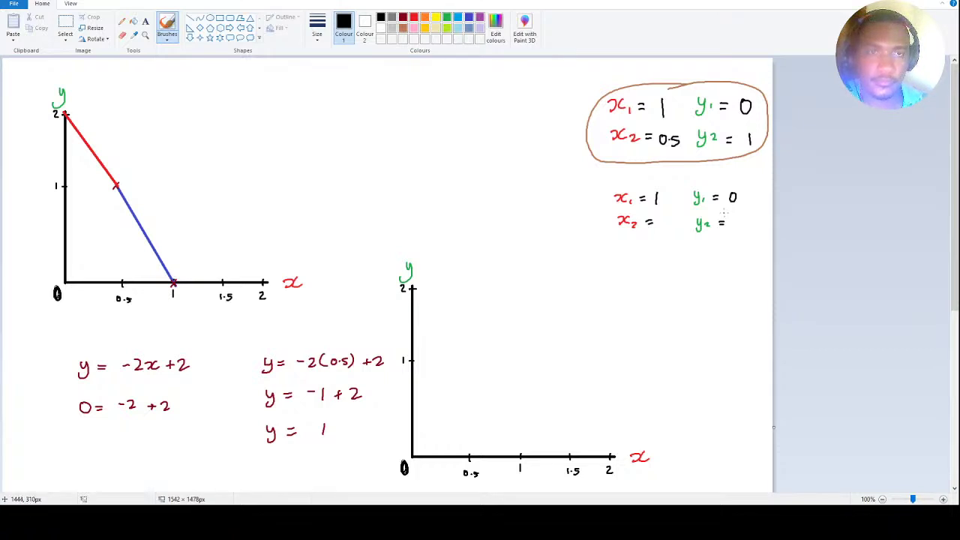
mouse_move(660, 219)
left_mouse_down()
mouse_move(660, 233)
mouse_move(669, 231)
left_mouse_up()
left_click(664, 230)
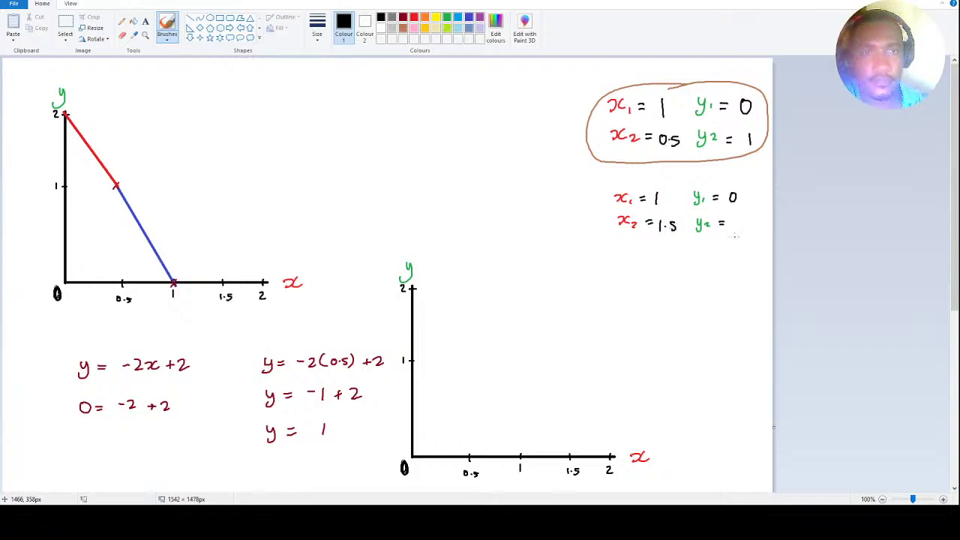
left_click_drag(736, 217, 735, 230)
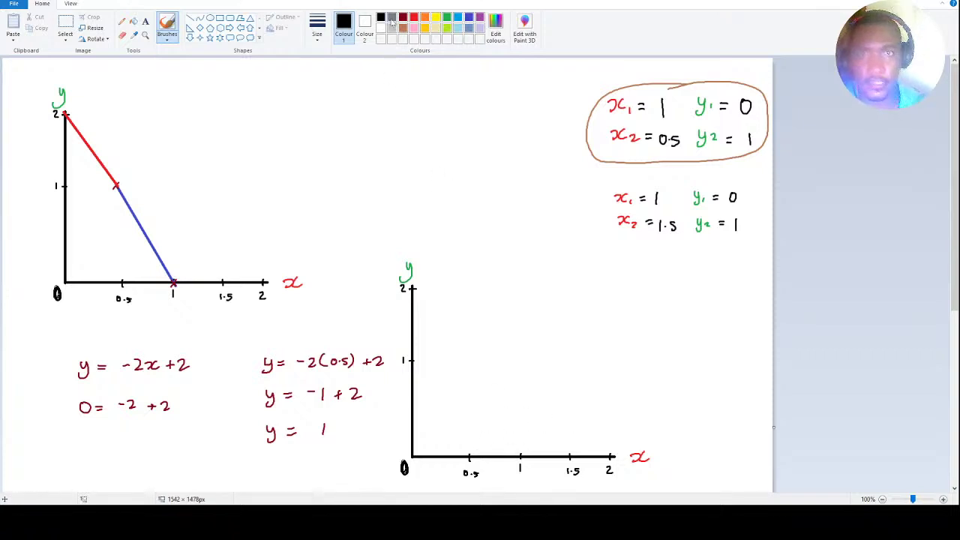
Mark green crosses on the second graph for the points (1, 0) and (1.5, 1).
left_click(413, 16)
left_click(447, 18)
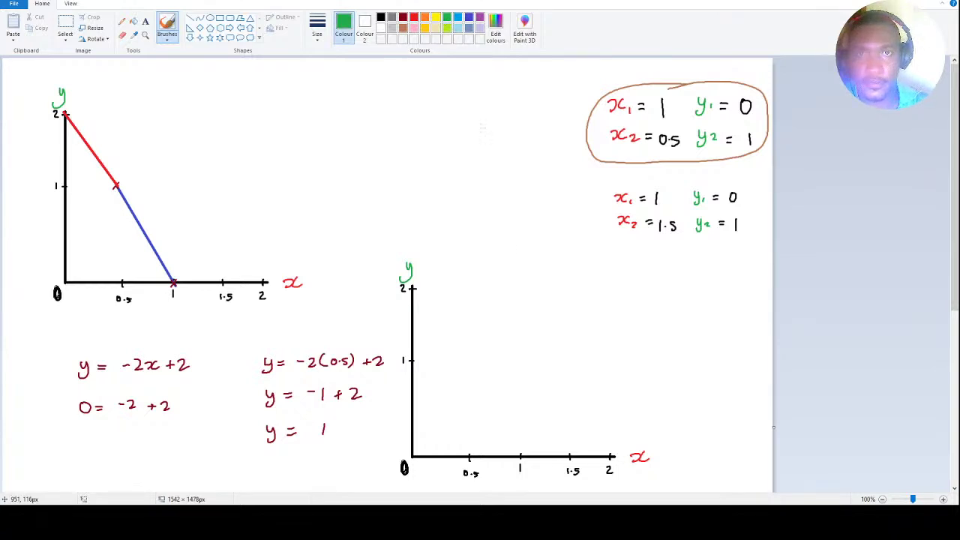
left_click_drag(517, 452, 518, 463)
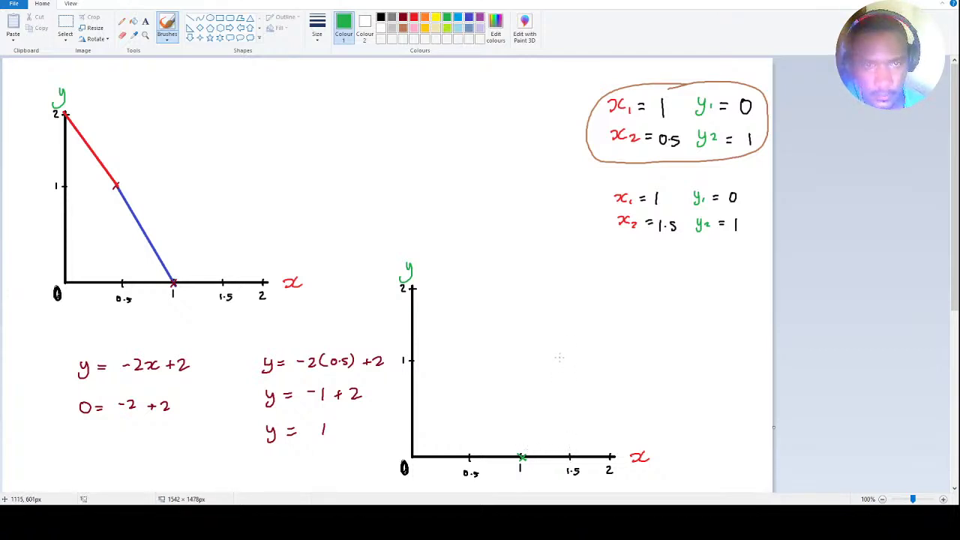
left_click_drag(559, 347, 565, 355)
left_click_drag(559, 355, 566, 348)
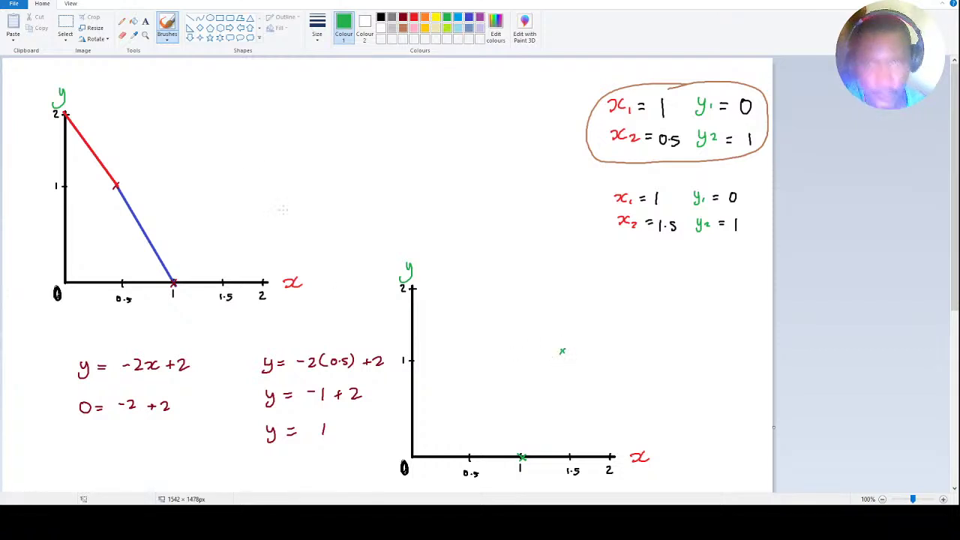
Draw a straight blue line joining the two green crosses on the second graph.
left_click(380, 17)
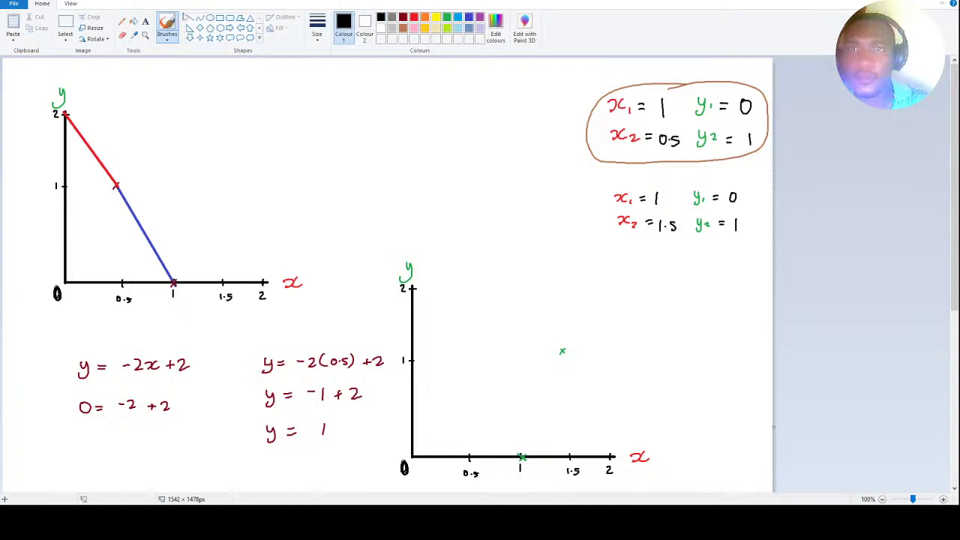
left_click(191, 18)
left_click(468, 18)
left_click_drag(563, 348, 520, 459)
Change the line between the two green crosses on the second graph to dark red.
left_click_drag(957, 227, 957, 284)
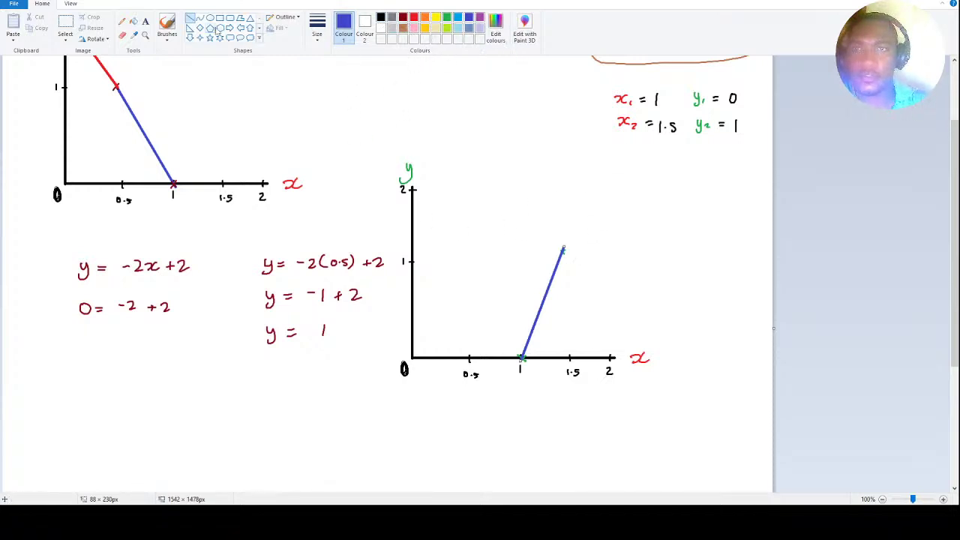
left_click(403, 17)
left_click_drag(447, 423, 442, 441)
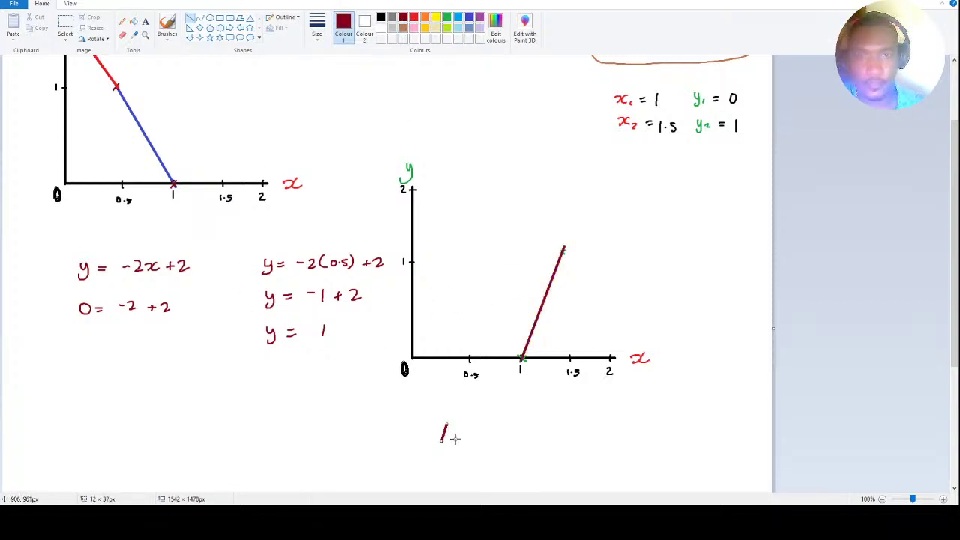
key("ctrl+z")
left_click(167, 27)
left_click_drag(442, 420, 445, 430)
left_click_drag(451, 419, 439, 444)
left_click_drag(457, 423, 468, 429)
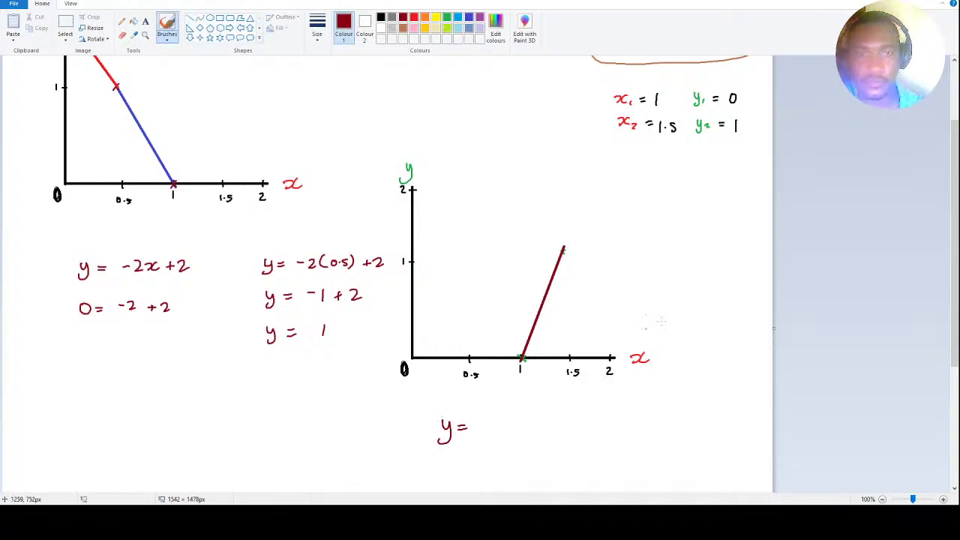
left_click_drag(954, 169, 921, 196)
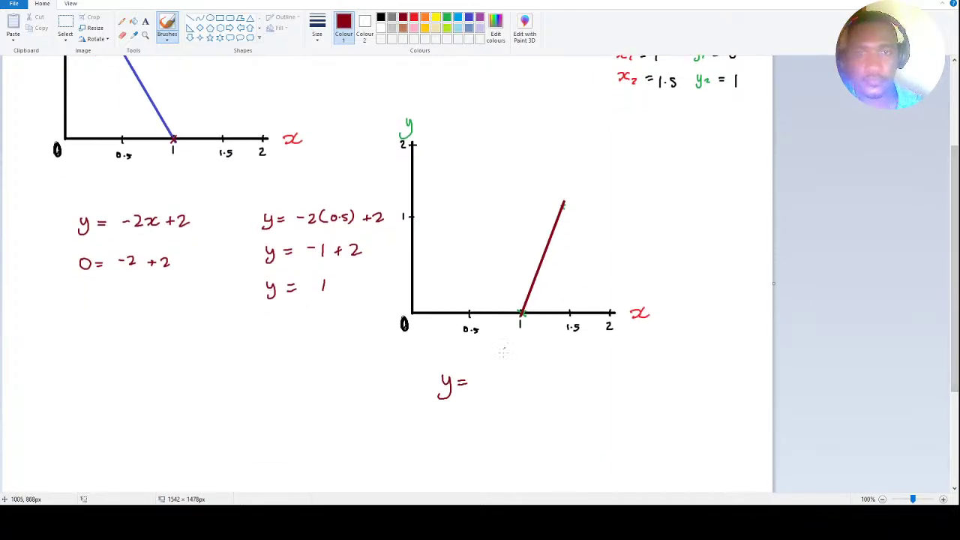
mouse_move(492, 375)
left_mouse_down()
mouse_move(503, 387)
mouse_move(516, 381)
left_mouse_up()
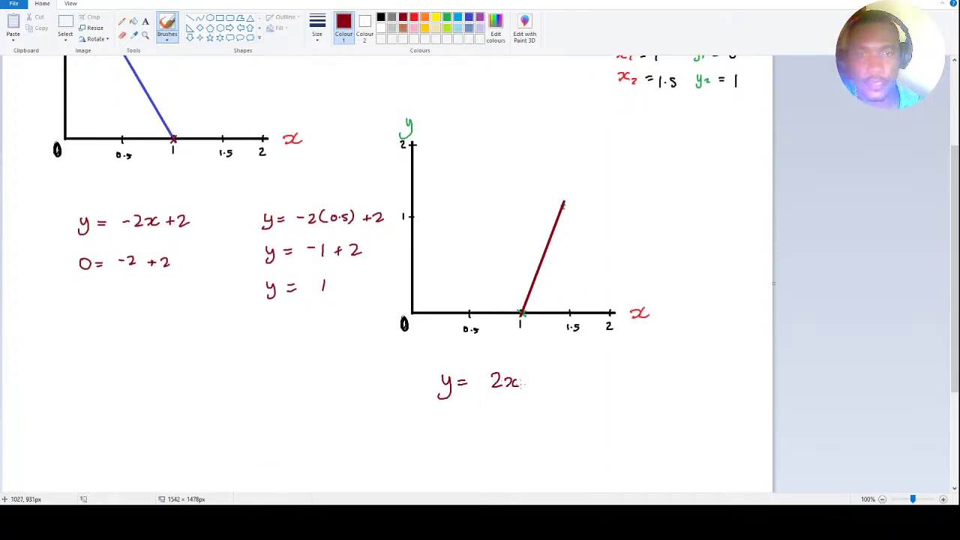
left_click(122, 34)
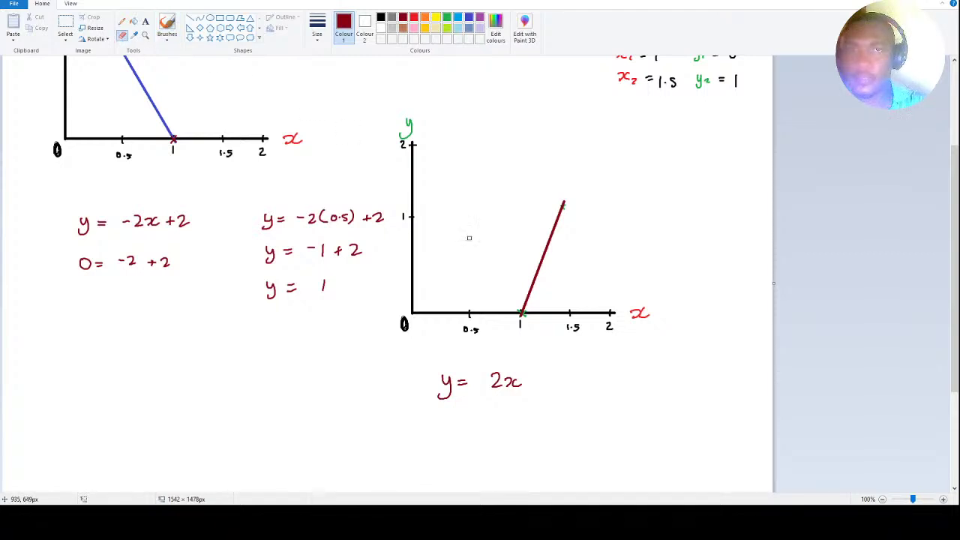
mouse_move(518, 375)
left_mouse_down()
mouse_move(438, 397)
mouse_move(448, 388)
left_mouse_up()
Extend the second graph's line from (1, 0) down towards the negative y-axis with a straight light blue line.
left_click(191, 18)
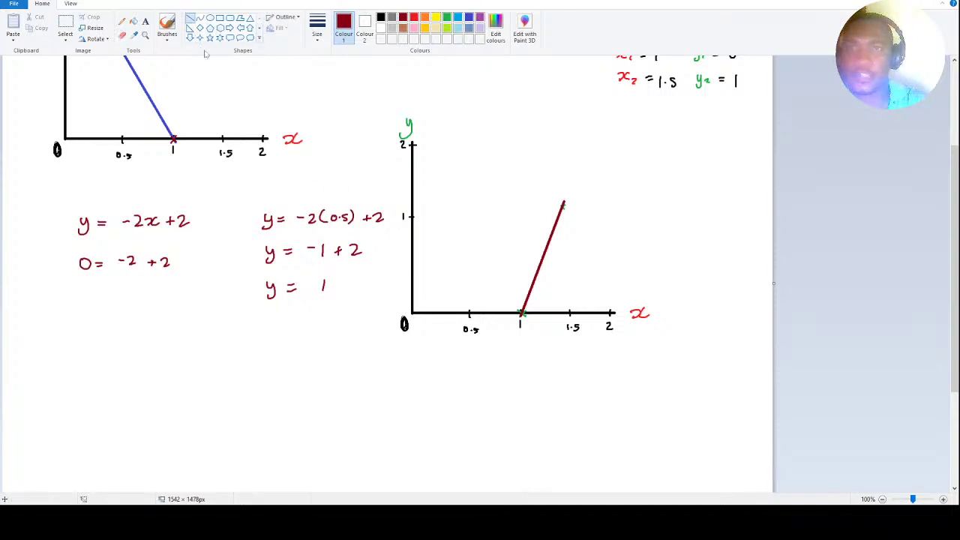
left_click(457, 18)
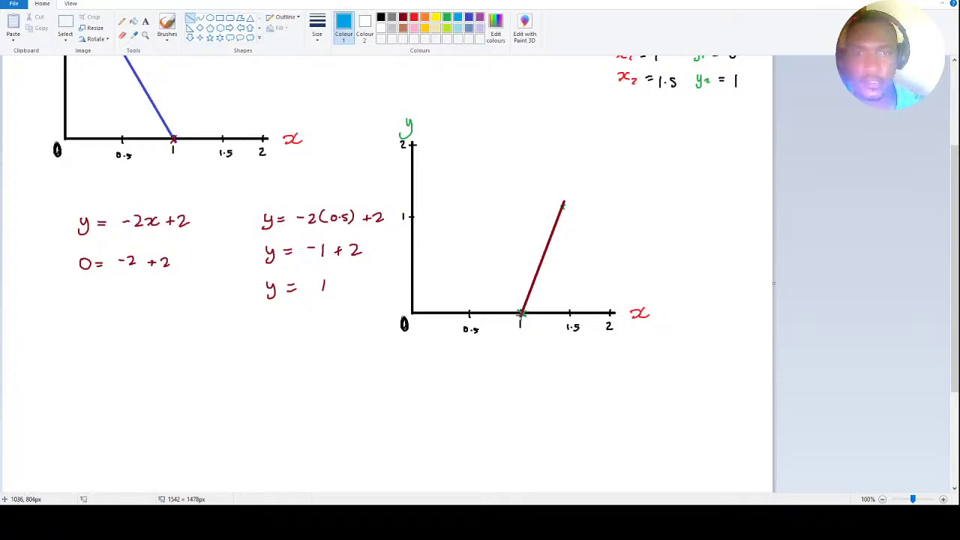
mouse_move(521, 312)
left_mouse_down()
mouse_move(439, 485)
mouse_move(425, 285)
mouse_move(420, 495)
mouse_move(412, 495)
left_mouse_up()
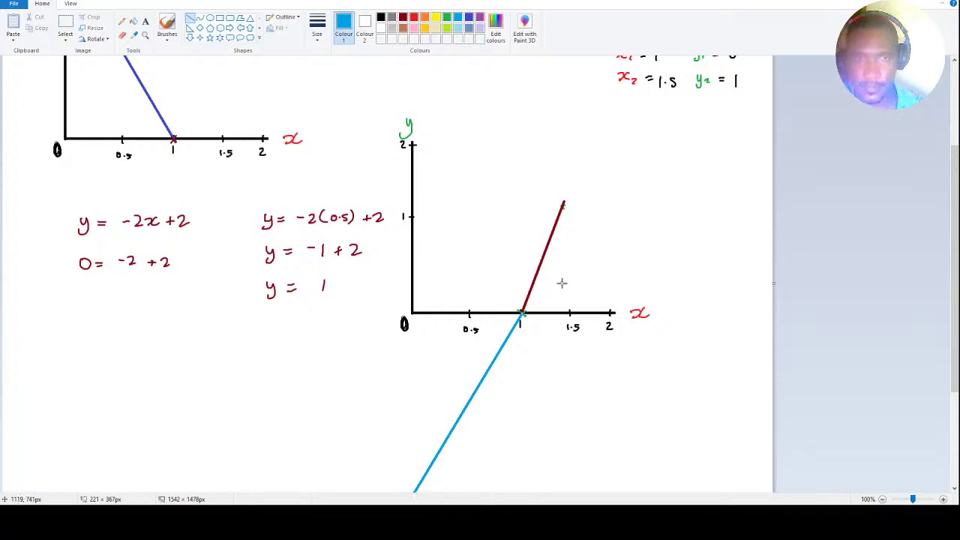
left_click_drag(566, 281, 563, 283)
left_click_drag(953, 171, 949, 210)
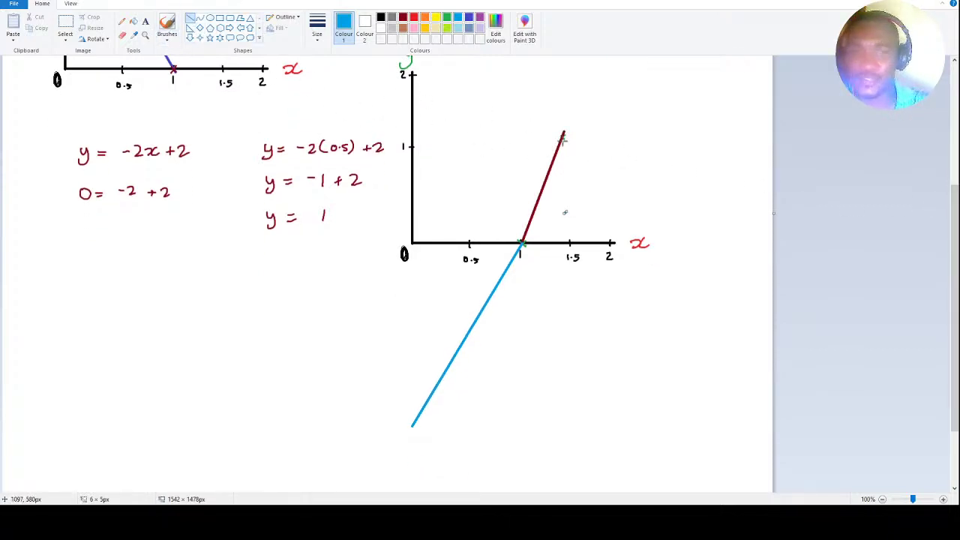
key("ctrl+z")
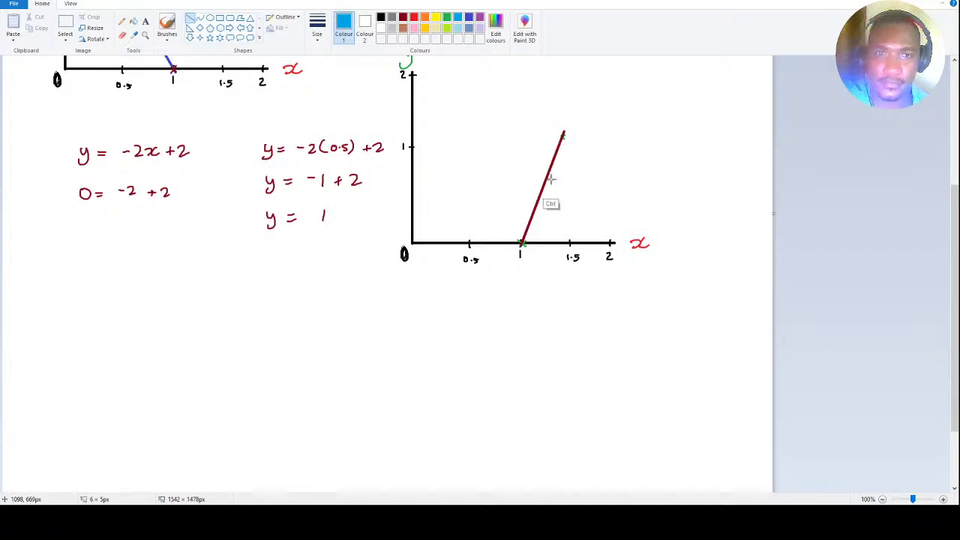
mouse_move(522, 243)
left_mouse_down()
mouse_move(444, 393)
mouse_move(418, 472)
left_mouse_up()
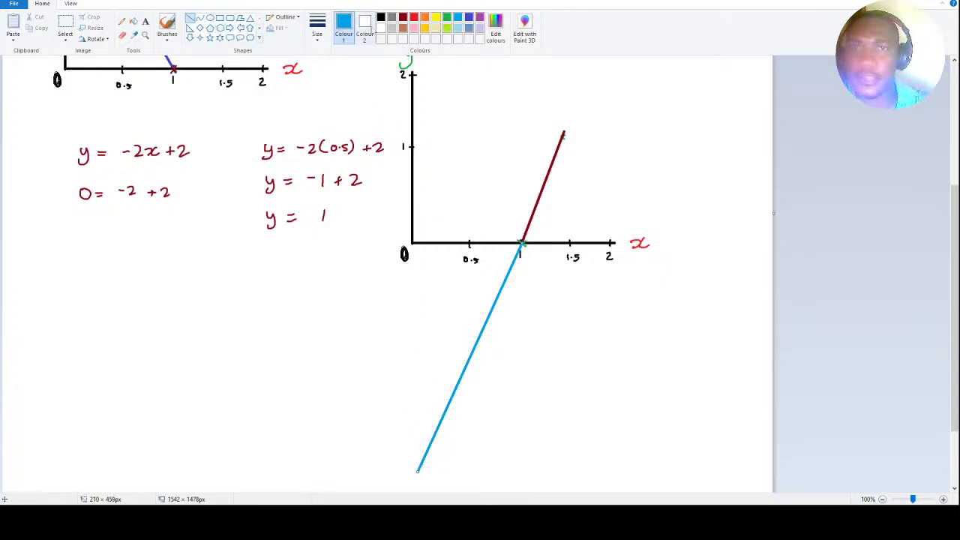
left_click(381, 17)
left_click(391, 16)
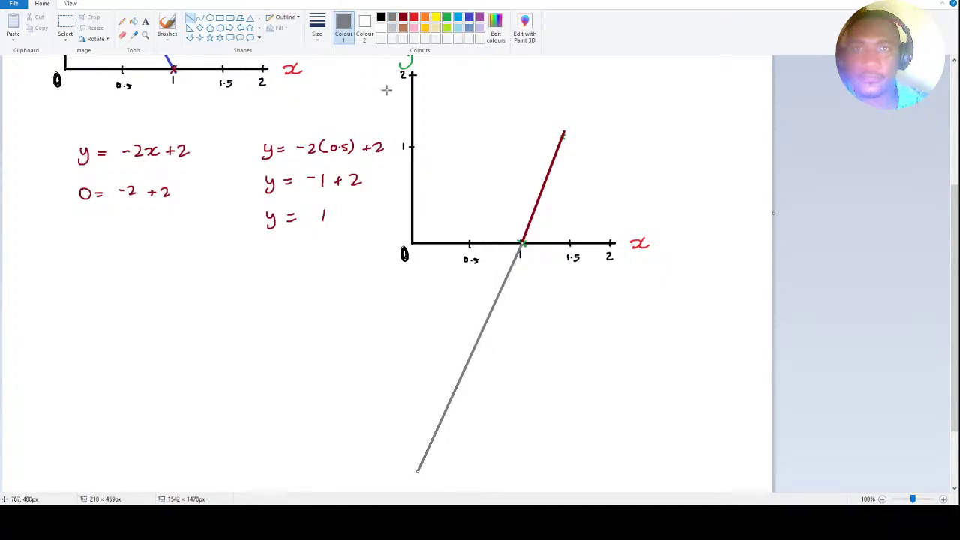
left_click(459, 17)
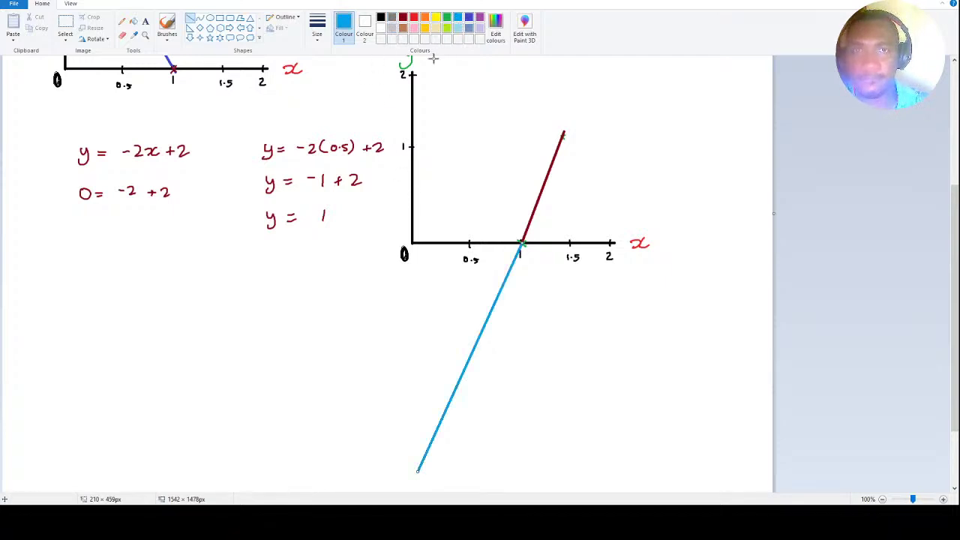
Extend the second graph's y-axis straight down below the origin with a grey line.
left_click(201, 19)
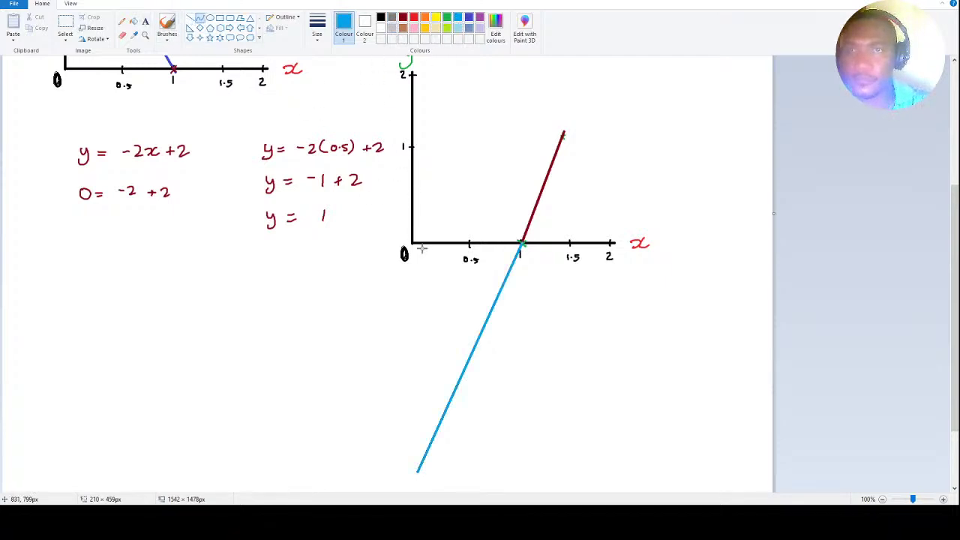
left_click_drag(411, 245, 412, 291)
key("ctrl+z")
left_click(392, 16)
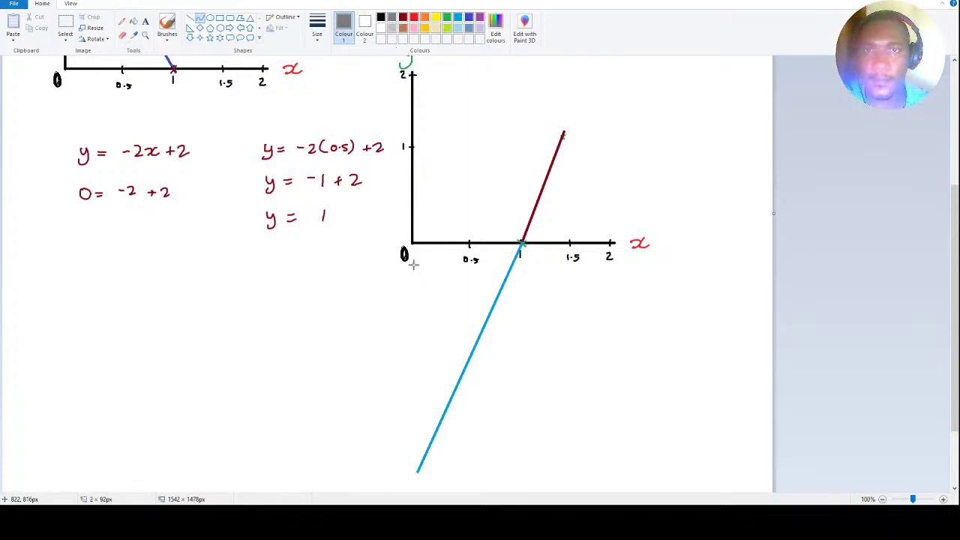
left_click_drag(412, 246, 412, 477)
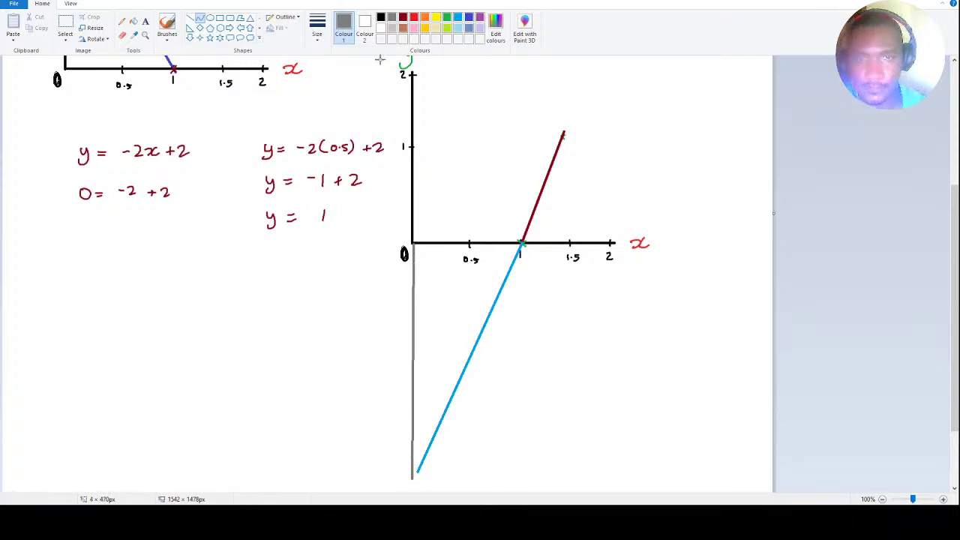
Add grey brush tick marks labelled -1 and -2 on the extended y-axis.
left_click(167, 24)
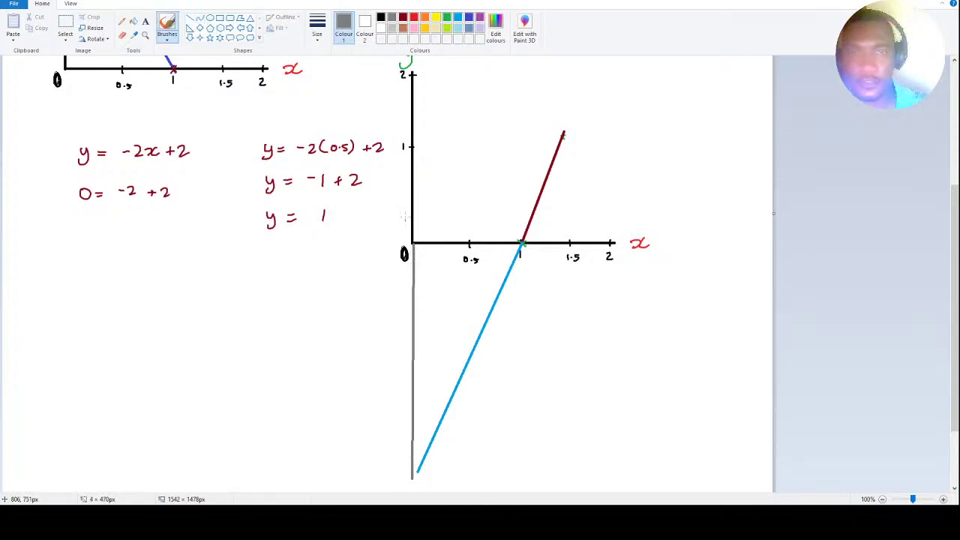
left_click_drag(406, 349, 418, 349)
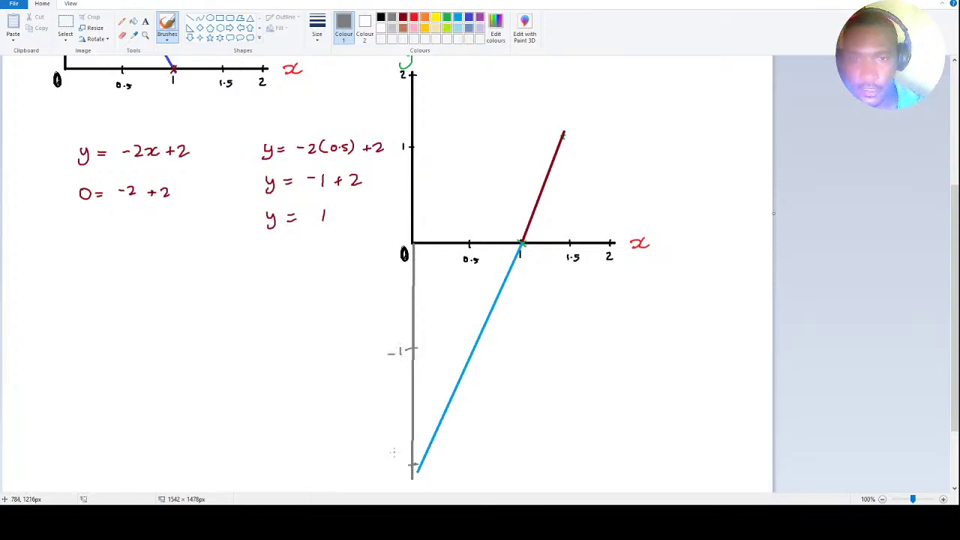
left_click_drag(389, 467, 407, 470)
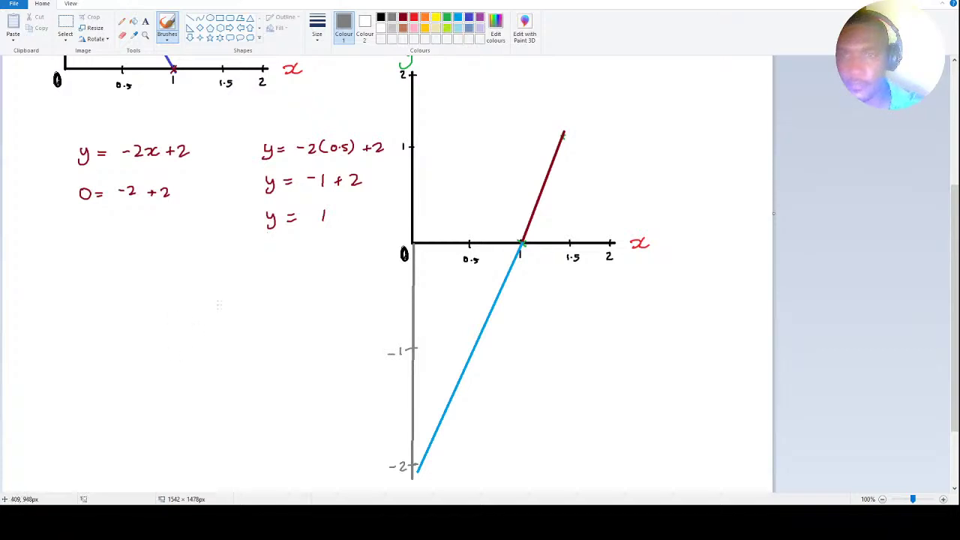
Write the equation y = -2x - 2 in dark red beside the second graph.
left_click(403, 17)
mouse_move(205, 359)
left_mouse_down()
mouse_move(205, 379)
mouse_move(228, 363)
left_mouse_up()
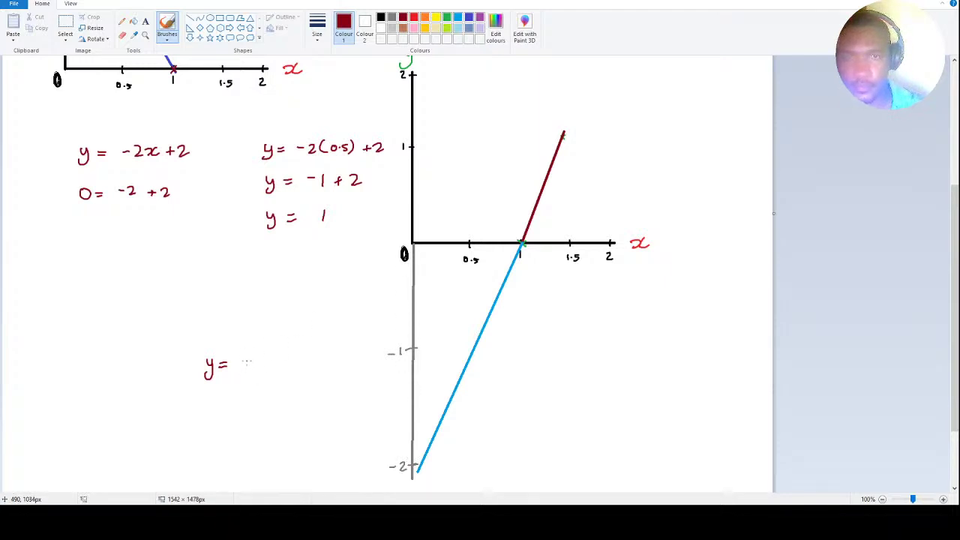
left_click_drag(253, 359, 277, 367)
left_click_drag(281, 356, 270, 368)
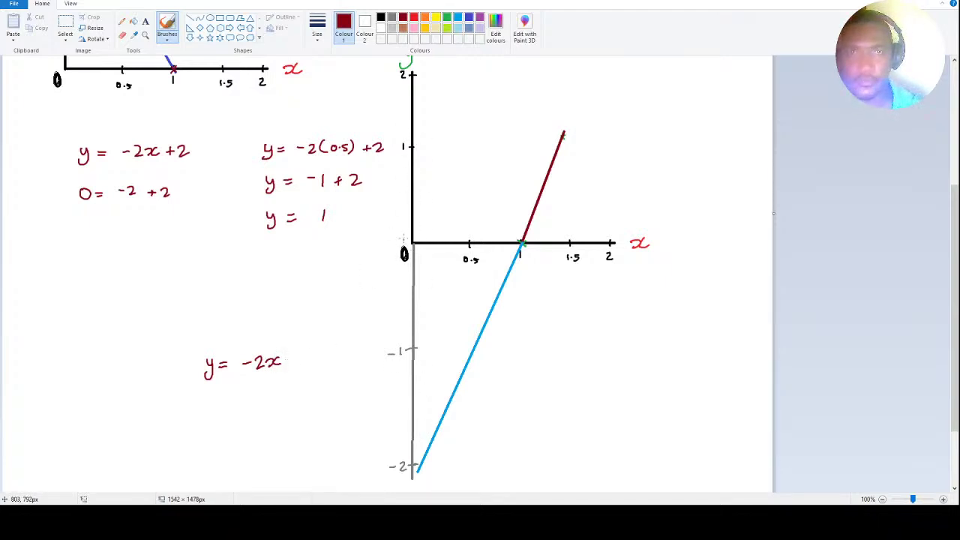
left_click_drag(289, 361, 300, 361)
left_click_drag(304, 356, 320, 363)
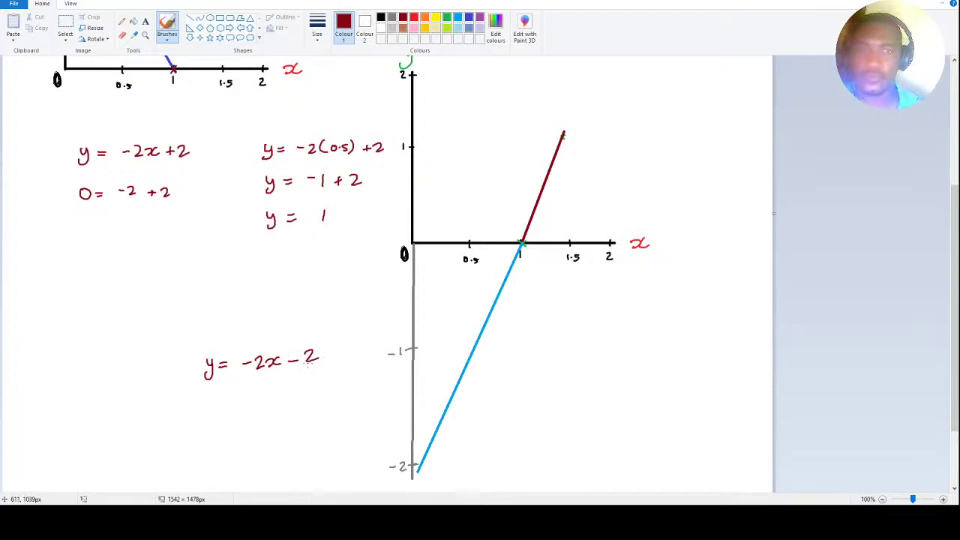
Undo the equation's right-hand side and rewrite it as 2x - 2.
key("ctrl+z")
key("ctrl+z")
key("ctrl+z")
key("ctrl+z")
key("ctrl+z")
key("ctrl+z")
key("ctrl+z")
left_click_drag(245, 357, 261, 366)
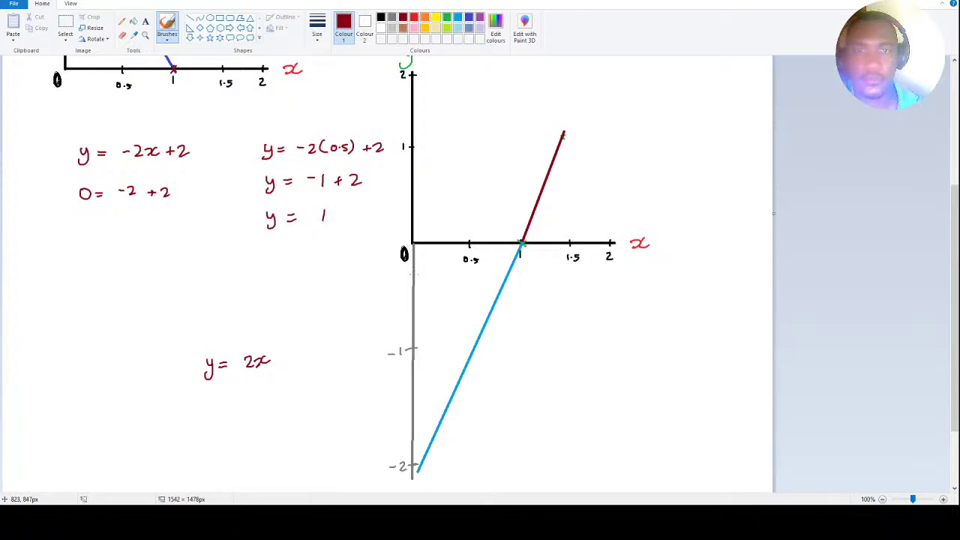
left_click_drag(286, 357, 298, 364)
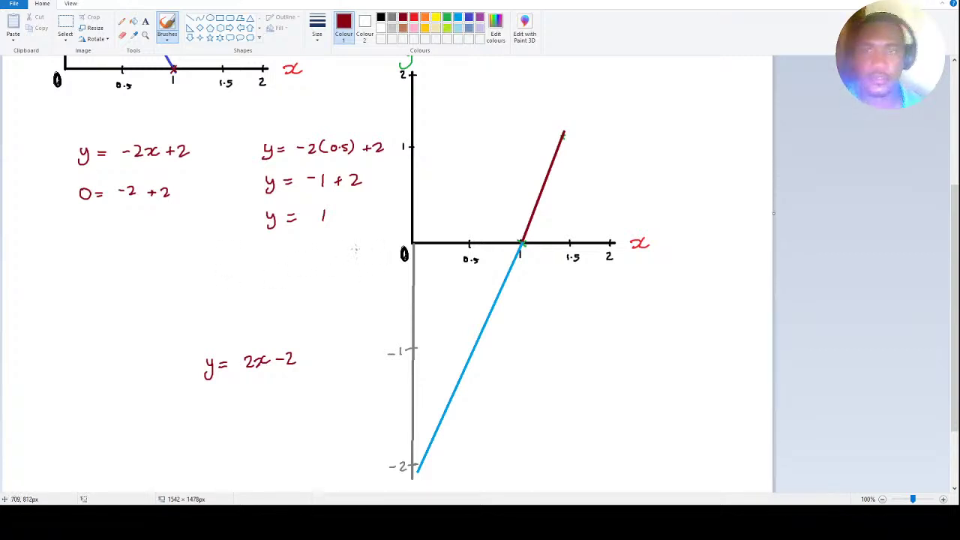
Switch to Blender and enter 2*var-2 as the scripted expression of the dilate.wide driver.
left_click_drag(951, 205, 927, 212)
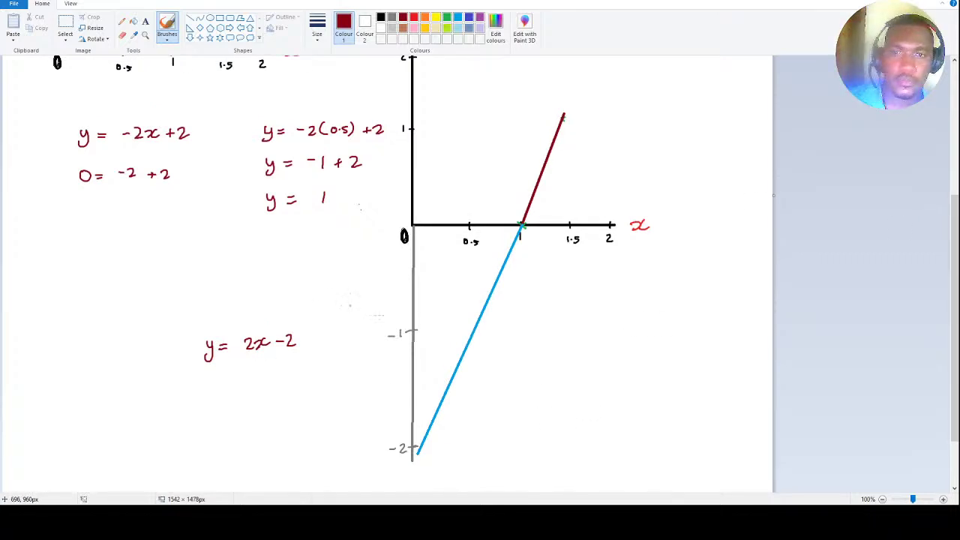
key("alt+Tab")
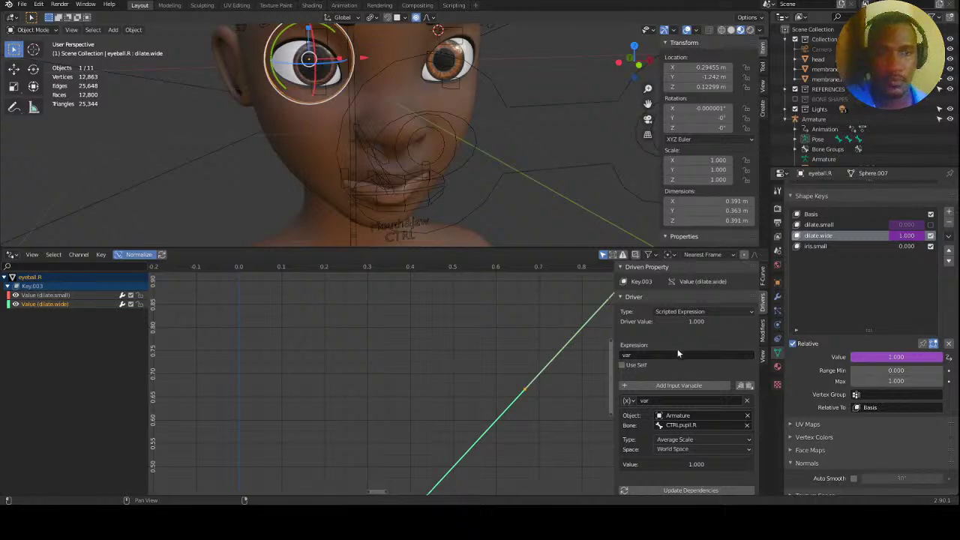
left_click(645, 357)
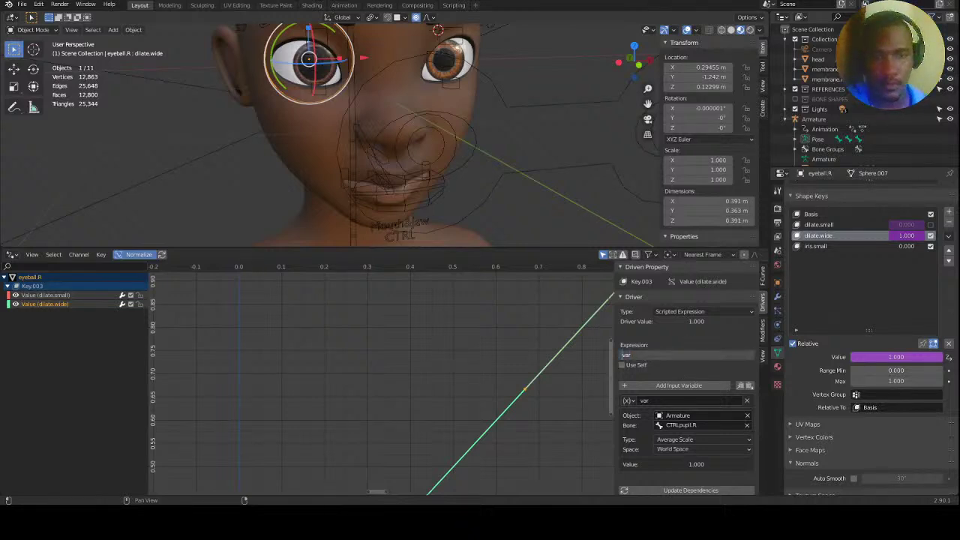
key("Home")
type("2*")
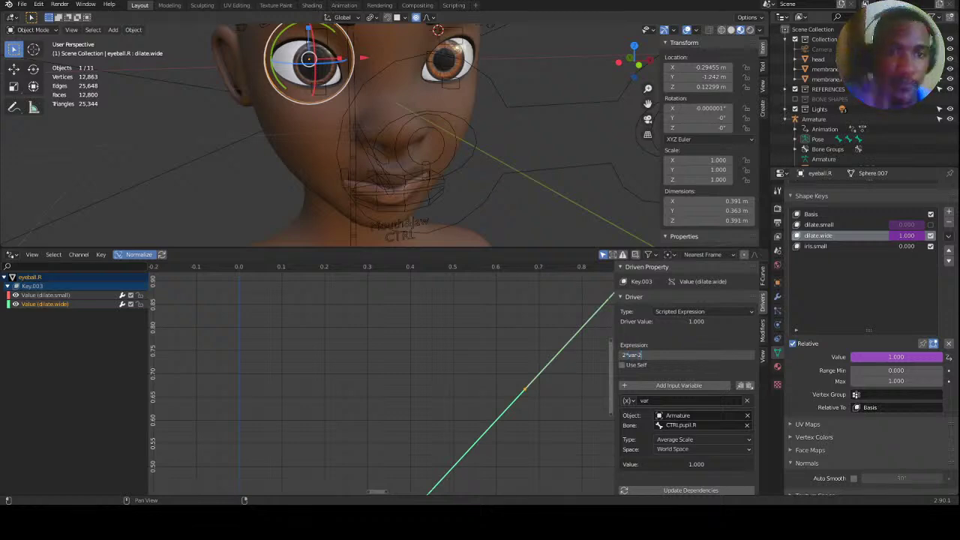
Switch to Paint and write the factored form y = 2(x - 1) below y = 2x - 2.
key("alt+Tab")
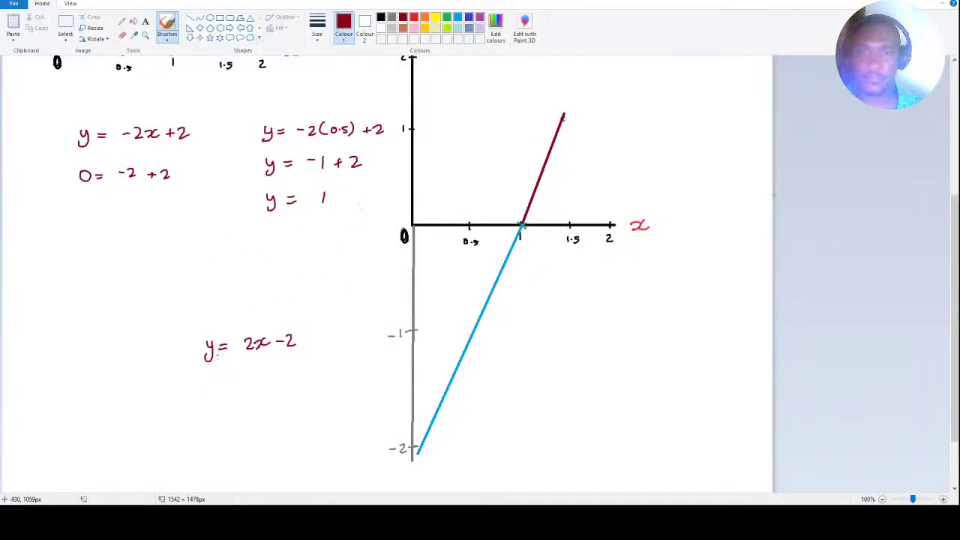
mouse_move(193, 396)
left_mouse_down()
mouse_move(191, 411)
mouse_move(265, 400)
left_mouse_up()
mouse_move(274, 389)
left_mouse_down()
mouse_move(261, 400)
mouse_move(305, 403)
left_mouse_up()
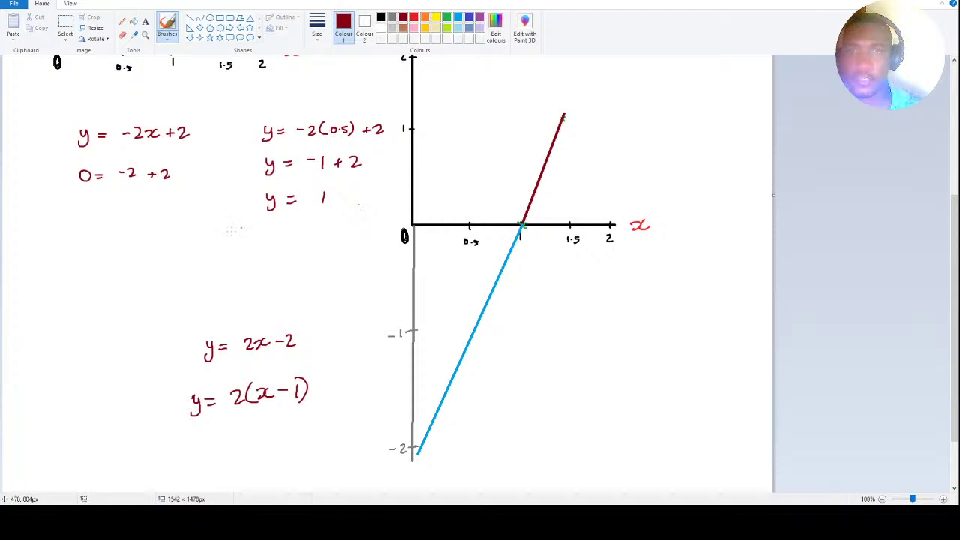
Write the factored form y = -2(x - 1) below the first graph's equation 0 = -2 + 2.
left_click_drag(79, 227, 83, 247)
mouse_move(128, 225)
left_mouse_down()
mouse_move(144, 241)
mouse_move(164, 225)
left_mouse_up()
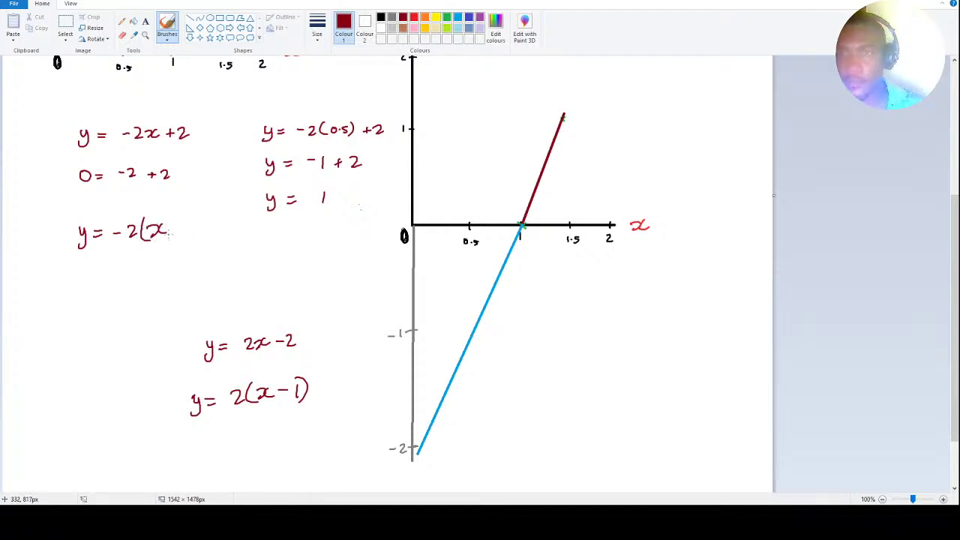
left_click_drag(194, 215, 196, 241)
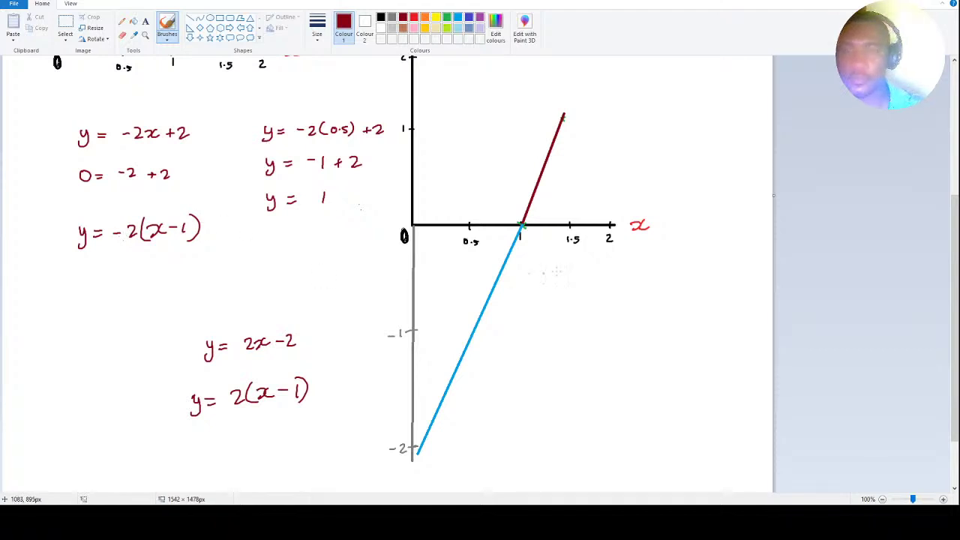
Switch back to Blender and apply the entered expression to the dilate.wide driver.
key("super")
key("super")
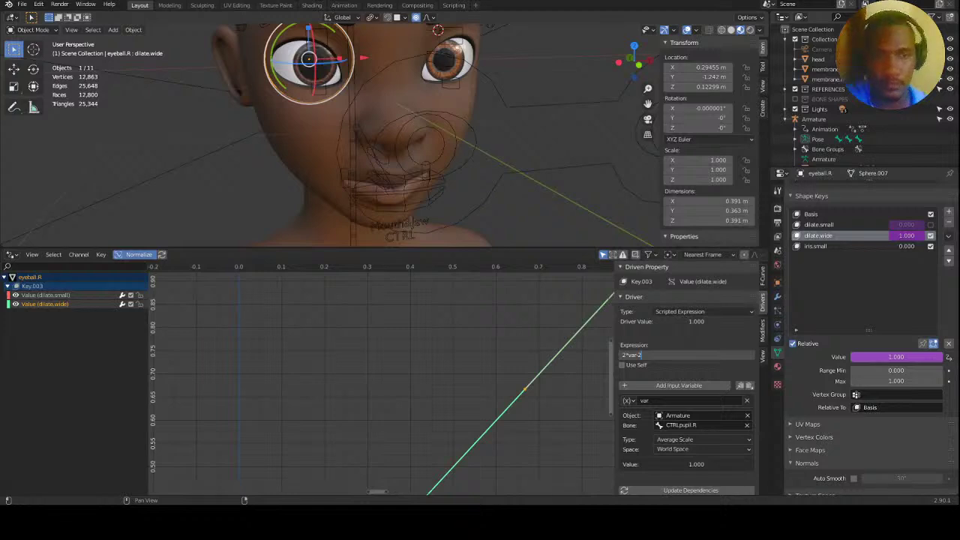
key("Return")
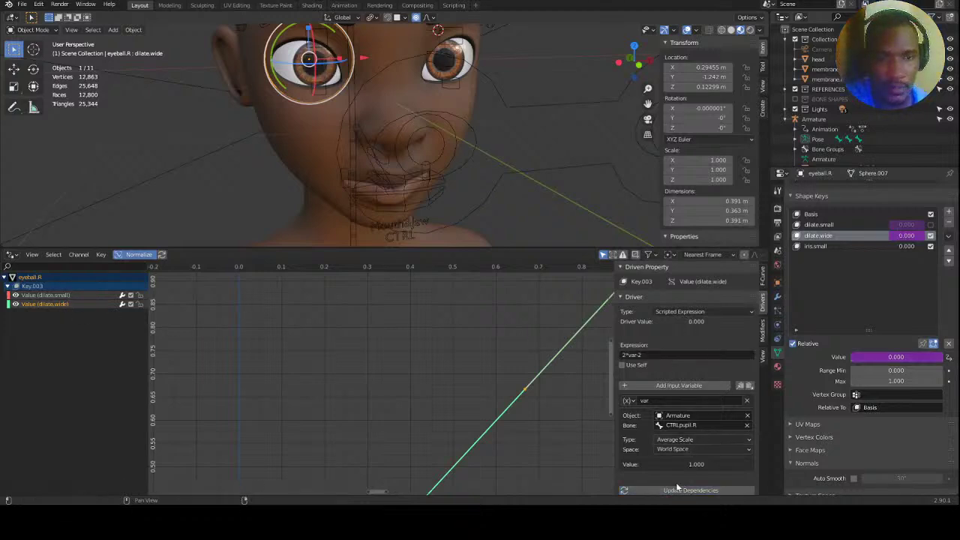
Try scaling up the CTRLpupil.R bone to about 1.43 to test the pupil's dilation.
left_click(422, 142)
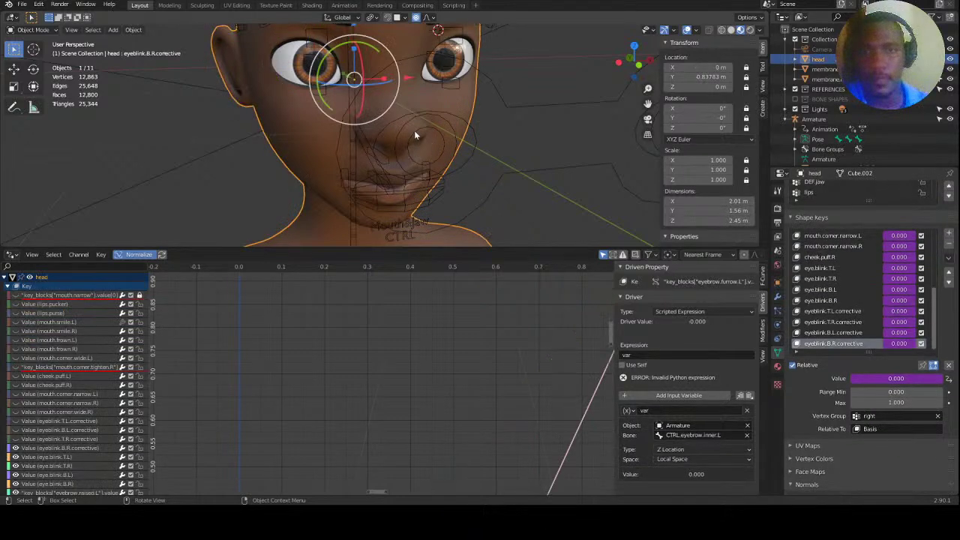
left_click(415, 136)
key("s")
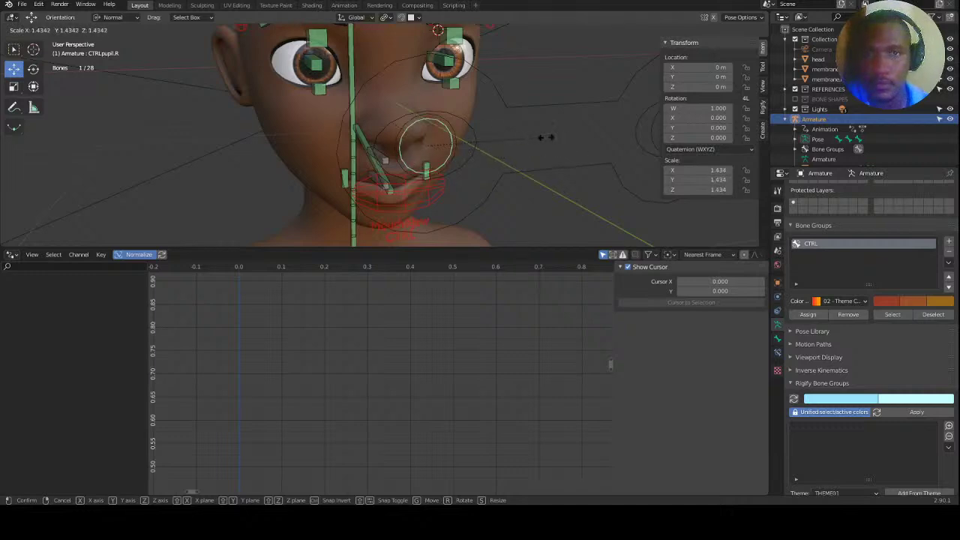
key("Escape")
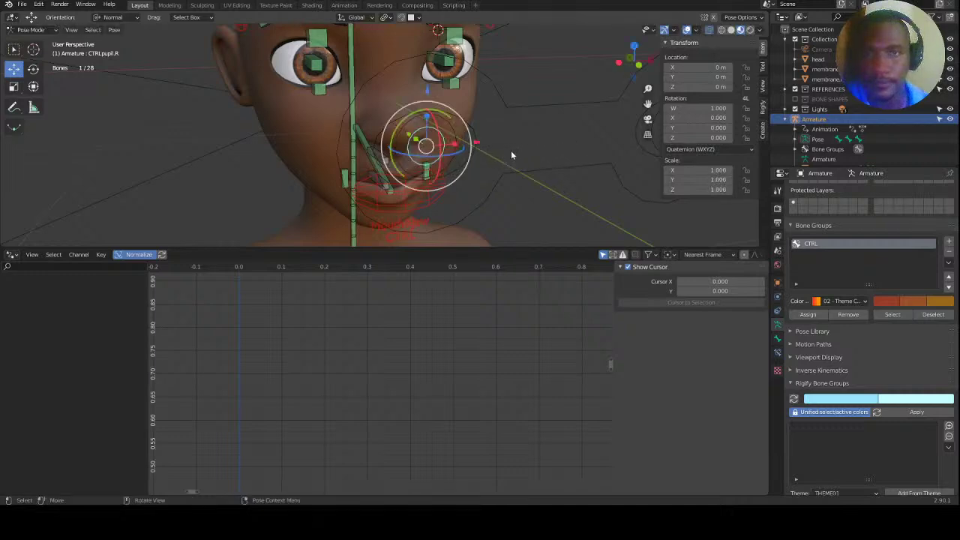
Return to Object Mode, select eyeball.R and compare the driver settings of dilate.small and dilate.wide.
key("ctrl+Tab")
left_click(327, 75)
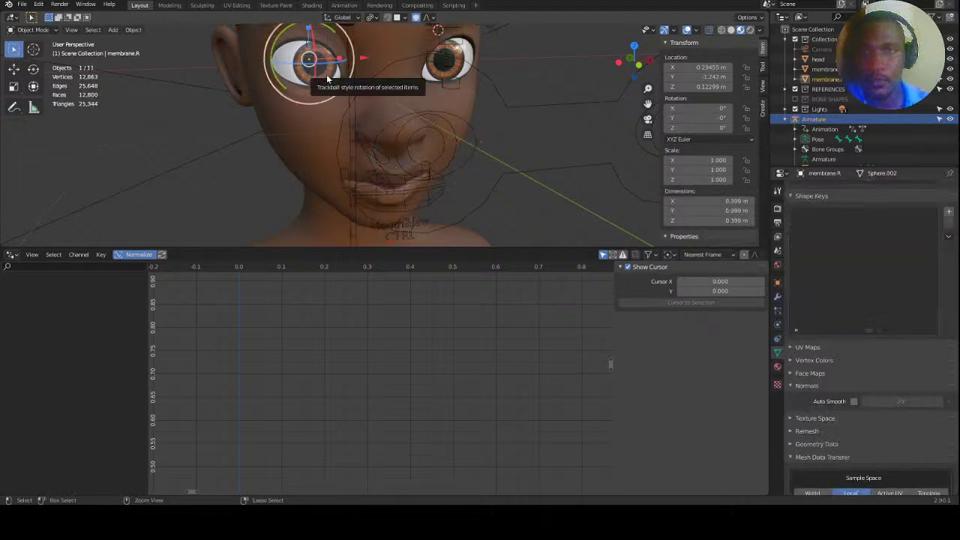
left_click(327, 76)
left_click(61, 297)
left_click(58, 304)
left_click(58, 295)
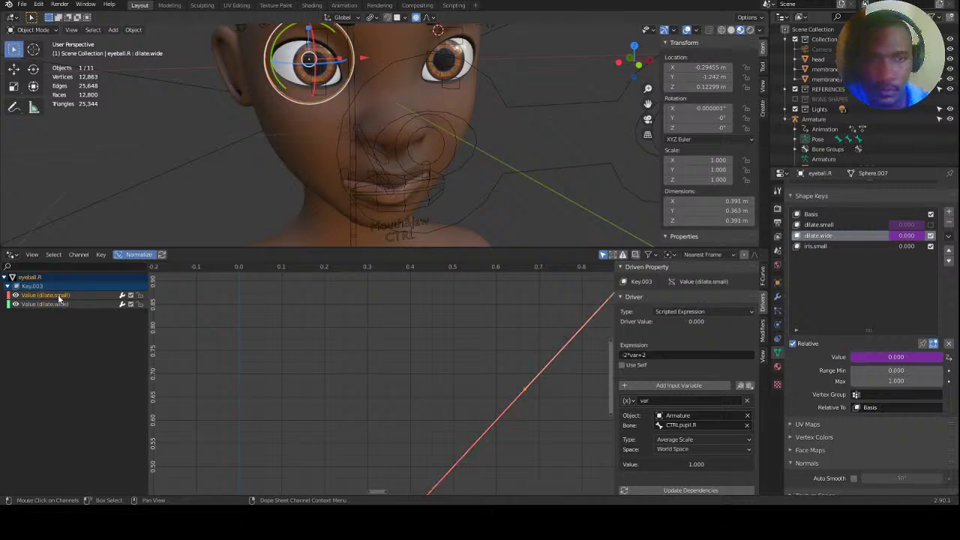
left_click(55, 305)
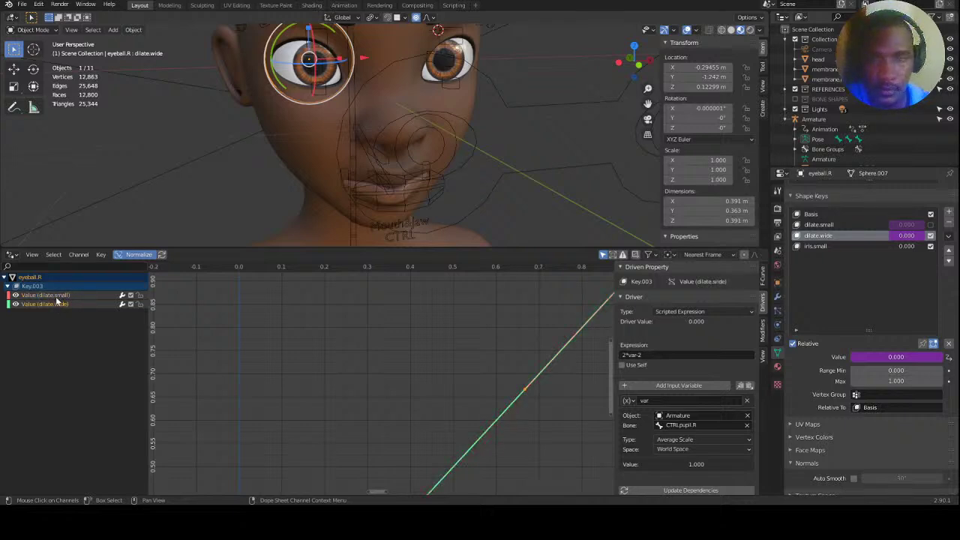
left_click(59, 296)
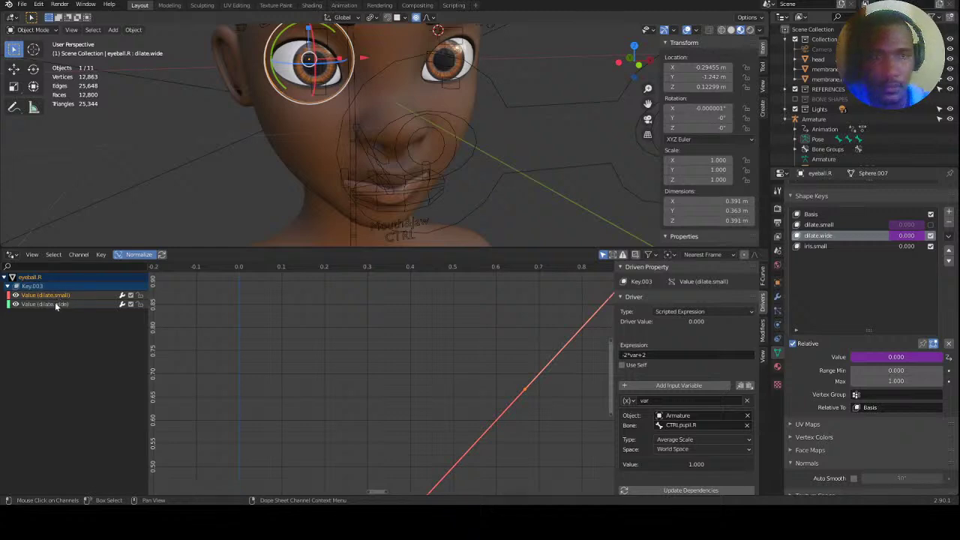
left_click(55, 304)
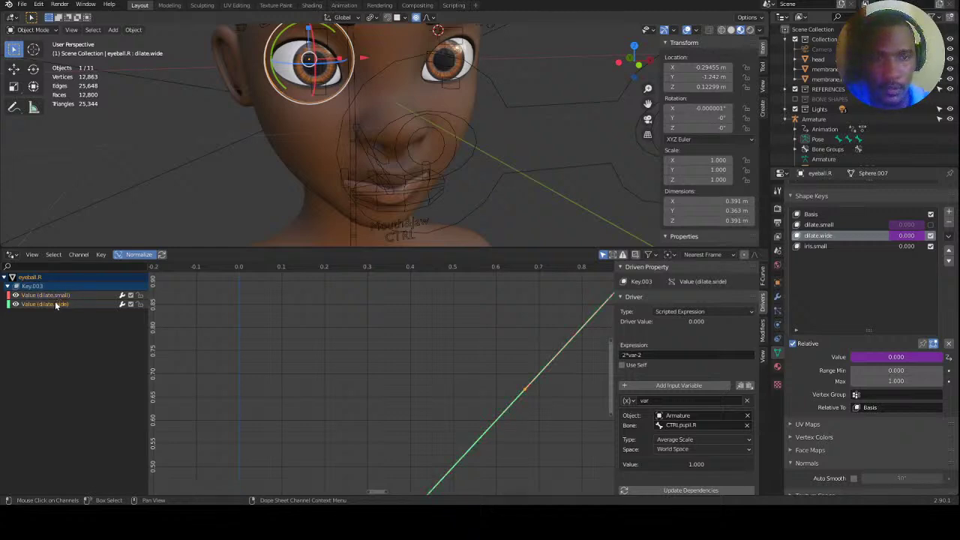
Scale the CTRLpupil.R bone down in Pose Mode, in two passes, to about 0.166 to test the pupil's contraction.
left_click(413, 151)
key("ctrl+Tab")
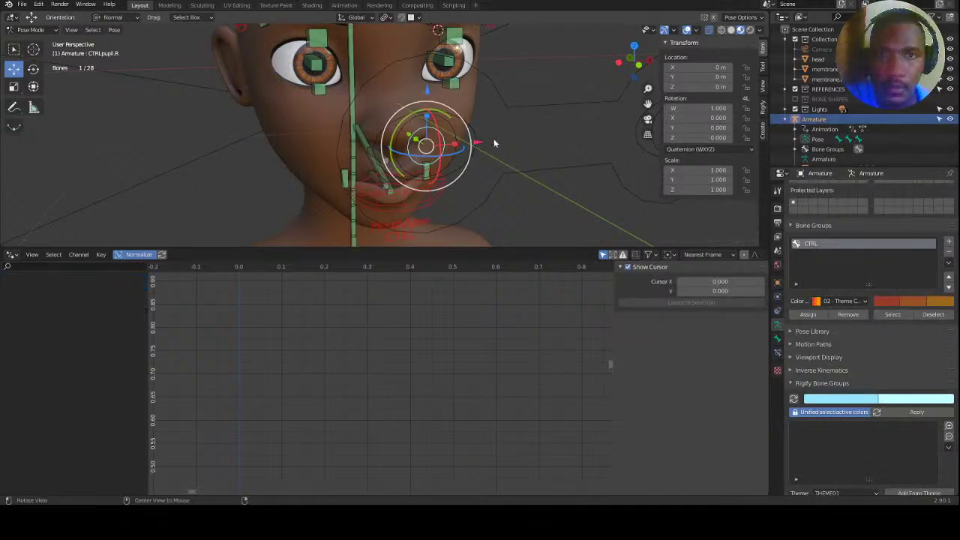
key("s")
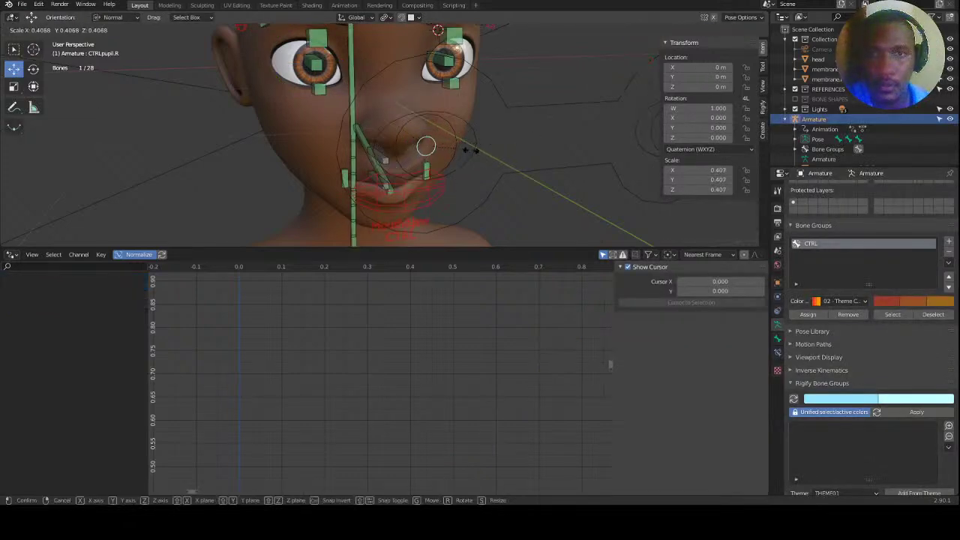
left_click(471, 153)
left_click(444, 144)
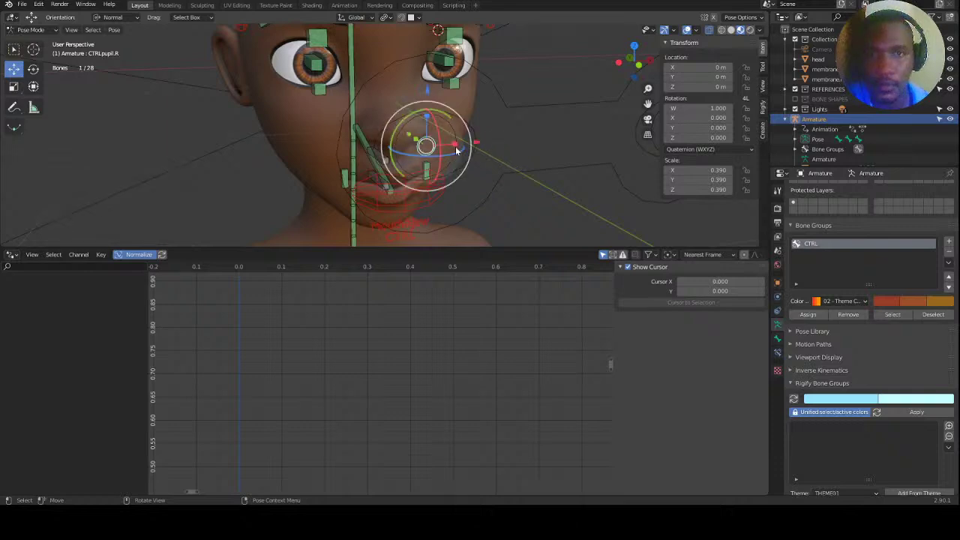
key("s")
left_click(462, 149)
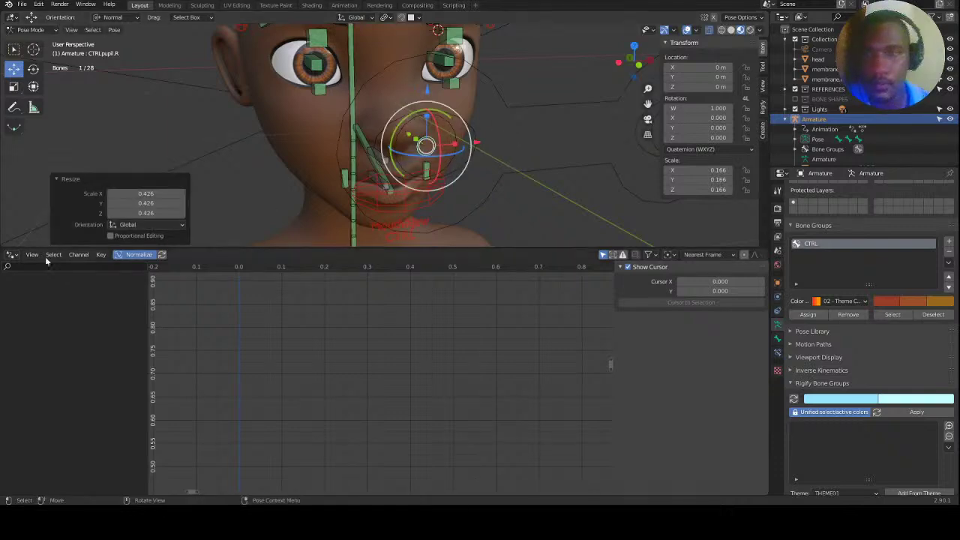
Select the eyeball.R mesh and enable its dilate.small shape key.
left_click(330, 78)
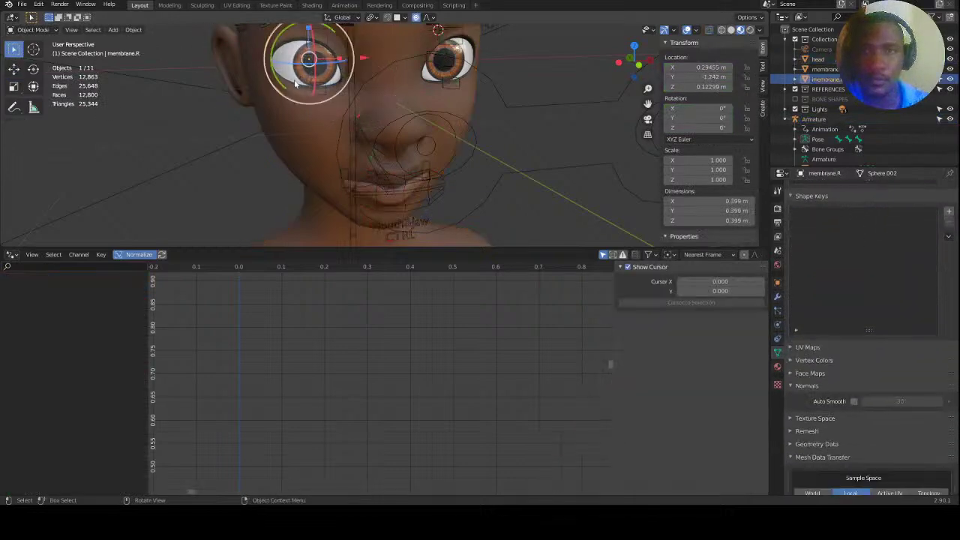
scroll(297, 84, "up", 6)
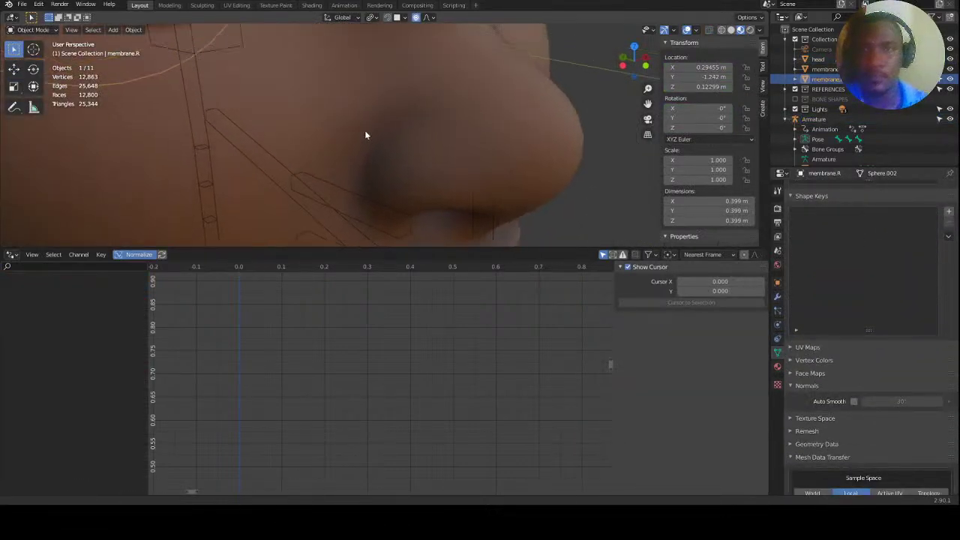
middle_click_drag(496, 240, 370, 163, "ctrl")
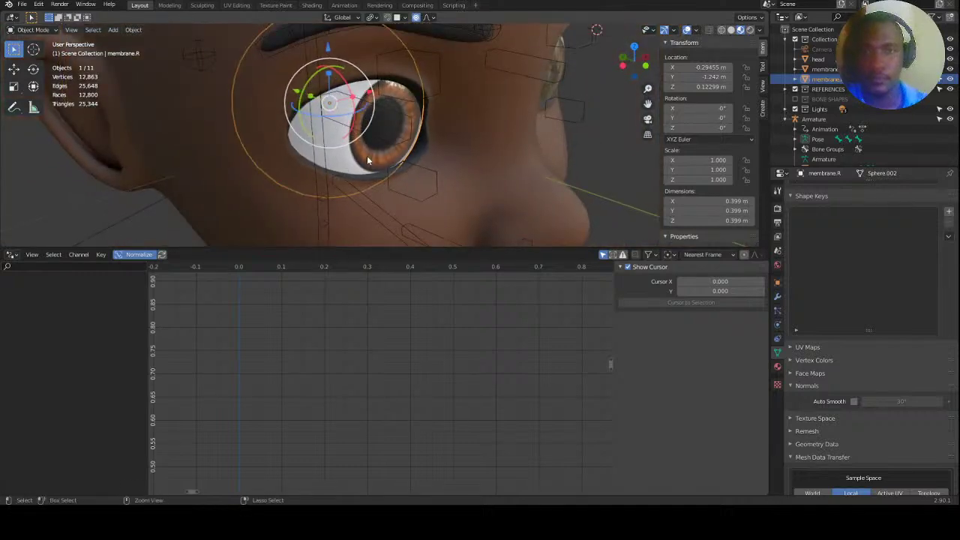
left_click(369, 159)
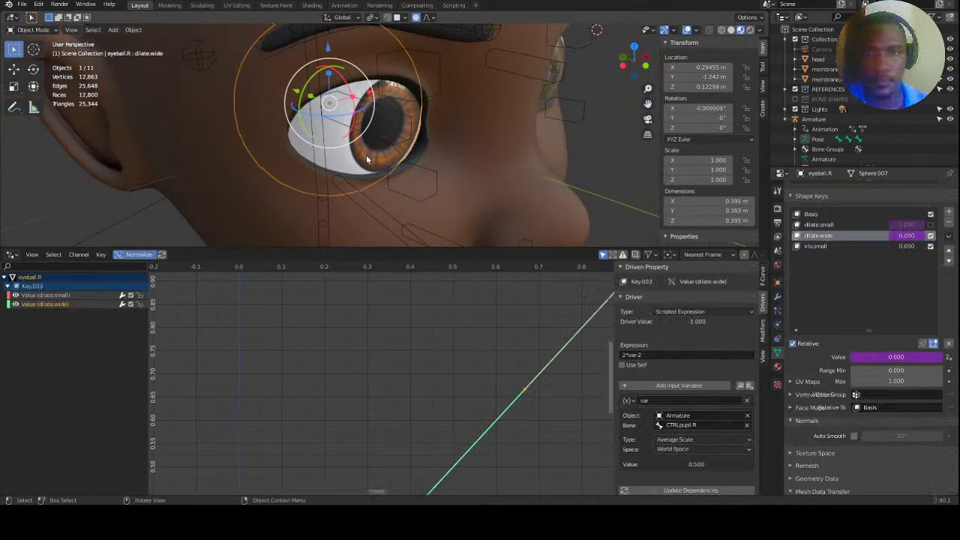
left_click(931, 224)
Reset the scale of the CTRLpupil.R bone and try scaling it down again to test the pupil.
scroll(508, 150, "down", 5)
middle_click_drag(464, 223, 466, 149)
left_click(469, 142)
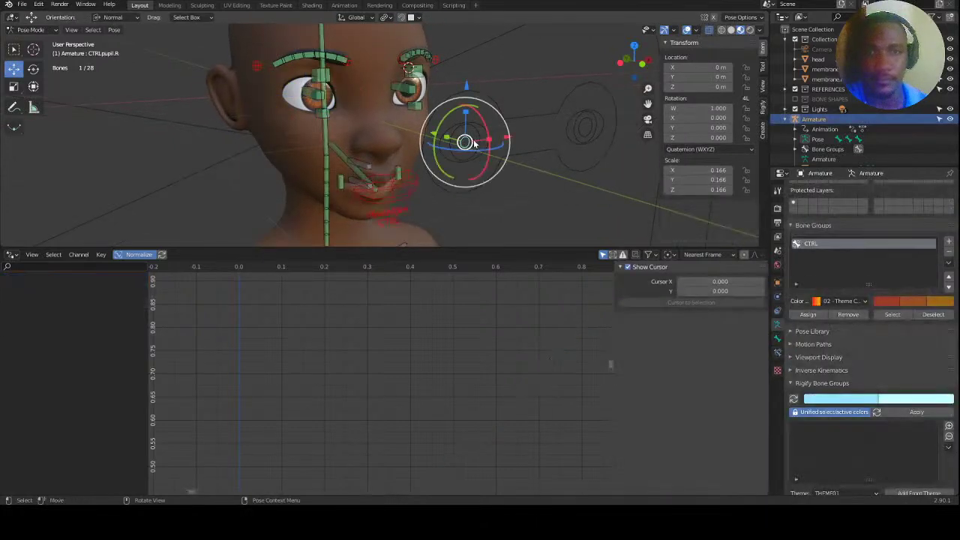
key("alt+s")
middle_click_drag(485, 158, 439, 160)
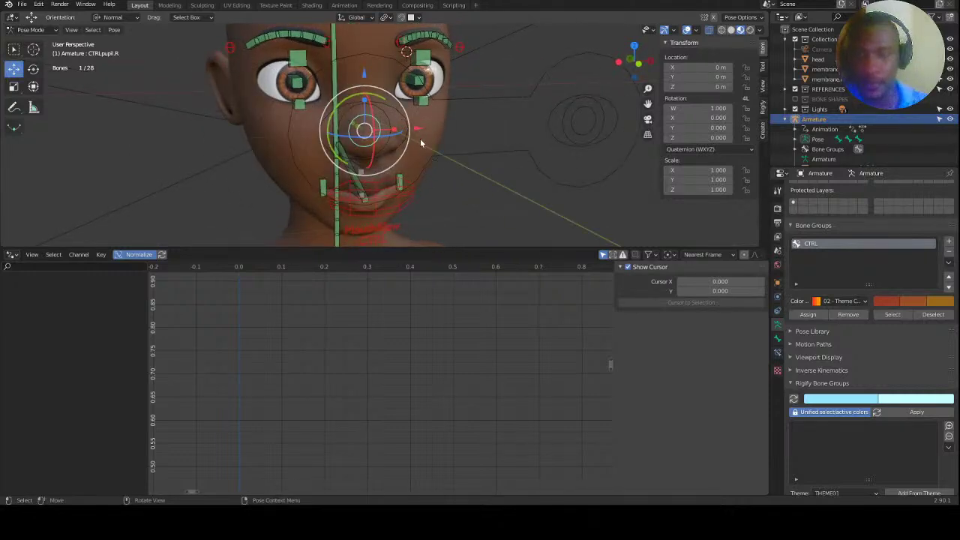
key("s")
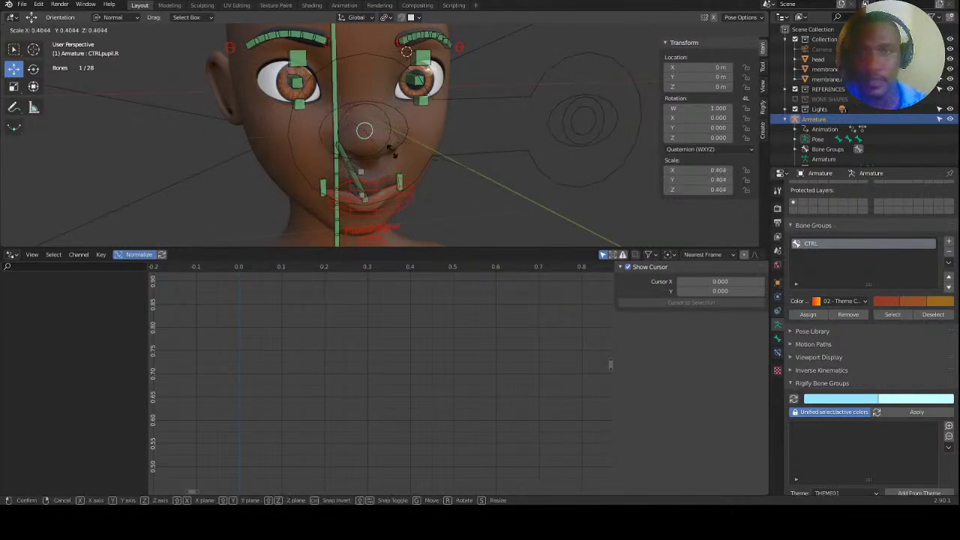
right_click(439, 163)
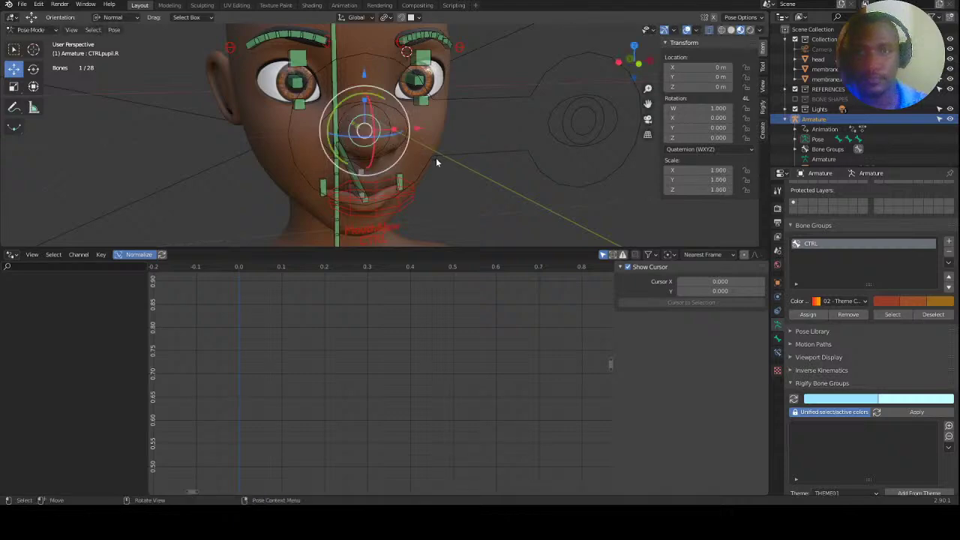
Scale CTRLpupil.L and CTRLpupil.R down together to about 0.51.
left_click(582, 114)
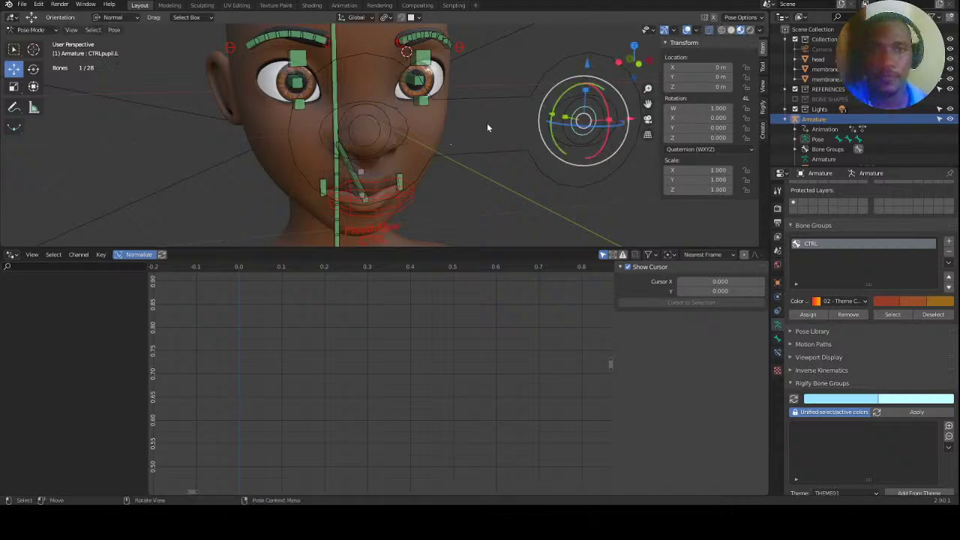
left_click(378, 123, "shift")
key("s")
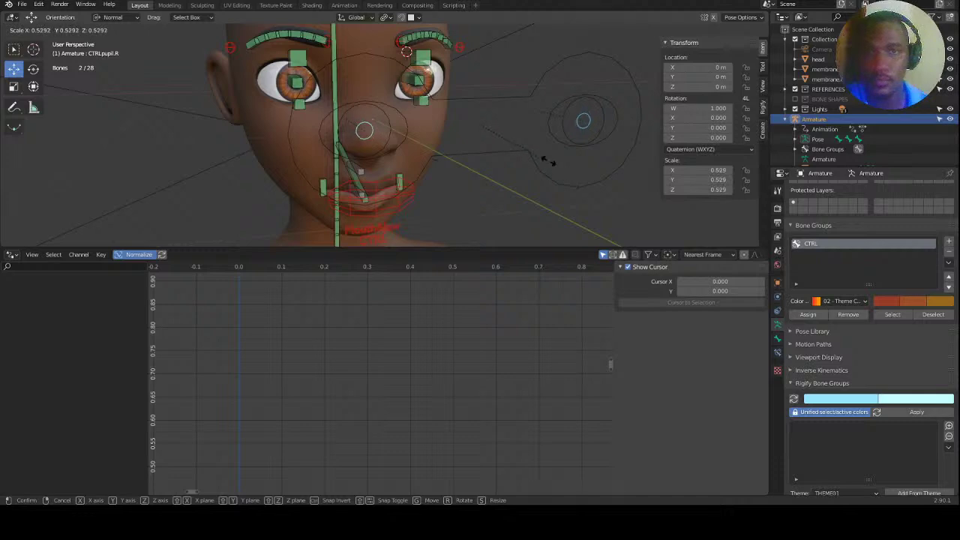
left_click(550, 159)
Try scaling the eyetarget.L and eyetarget.R bones down one after the other.
left_click(599, 98)
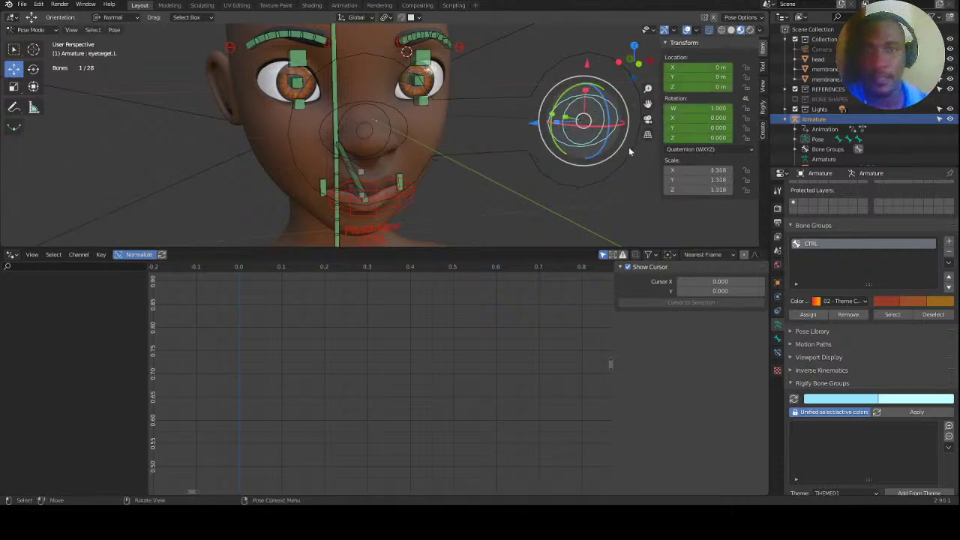
key("s")
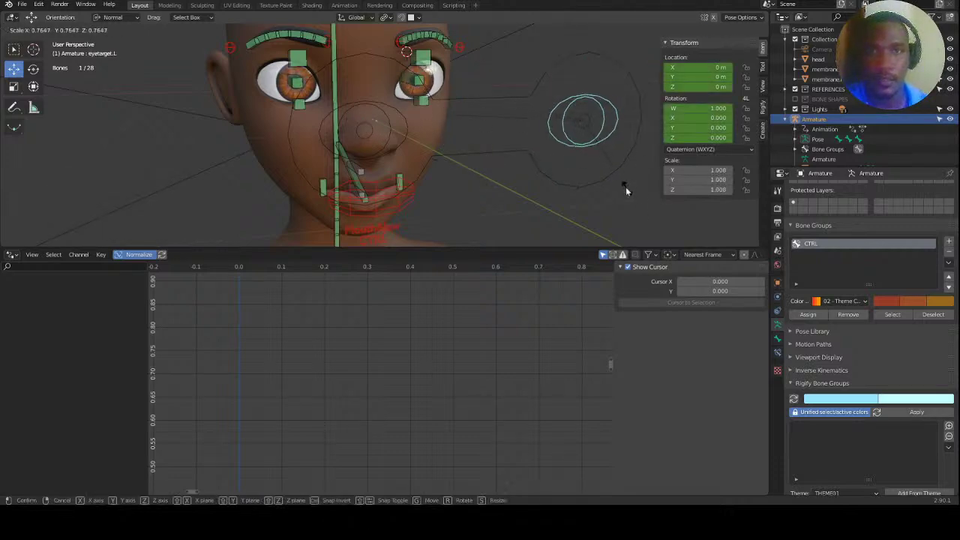
key("Escape")
left_click(381, 118)
key("s")
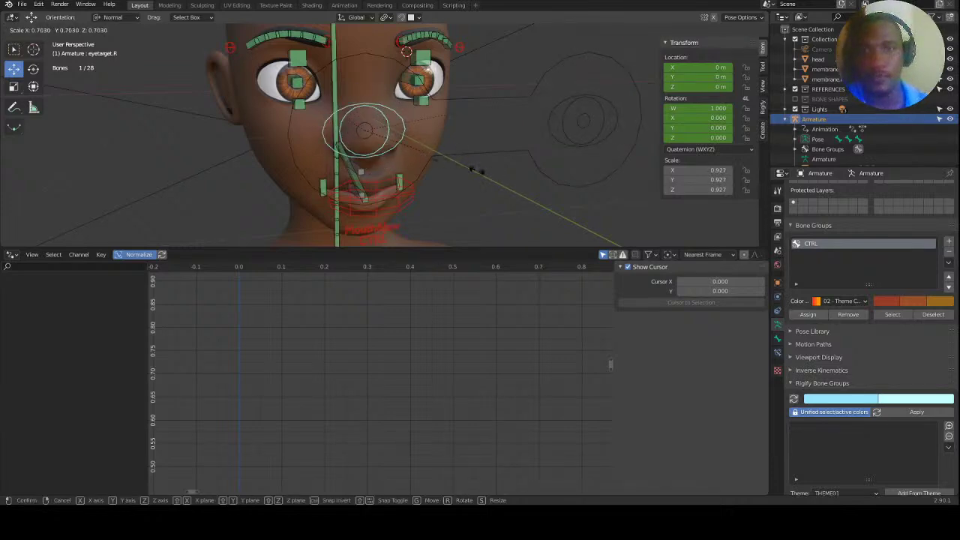
key("Escape")
Reset the scale of CTRLpupil.L and CTRLpupil.R to 1 and clear the bone selection.
left_click(364, 131)
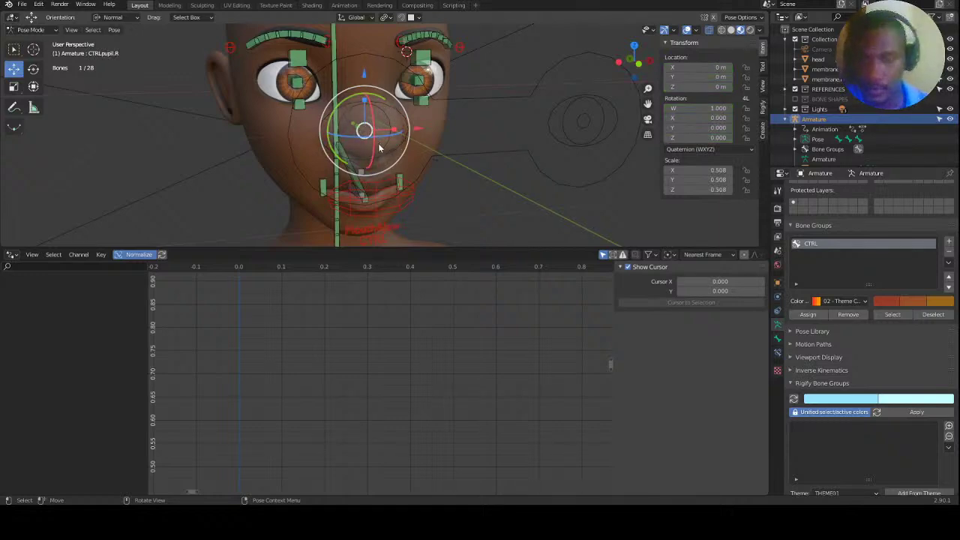
left_click(594, 113)
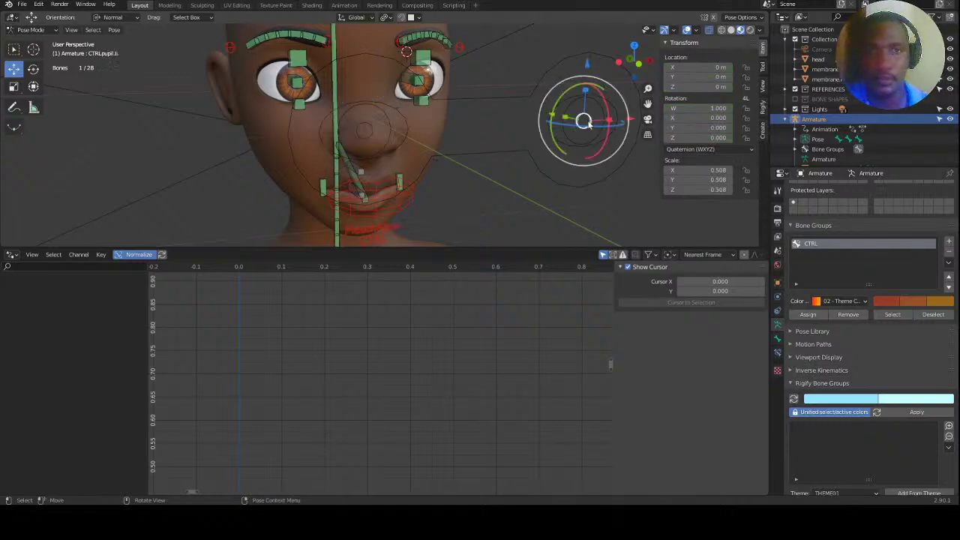
left_click(372, 129, "shift")
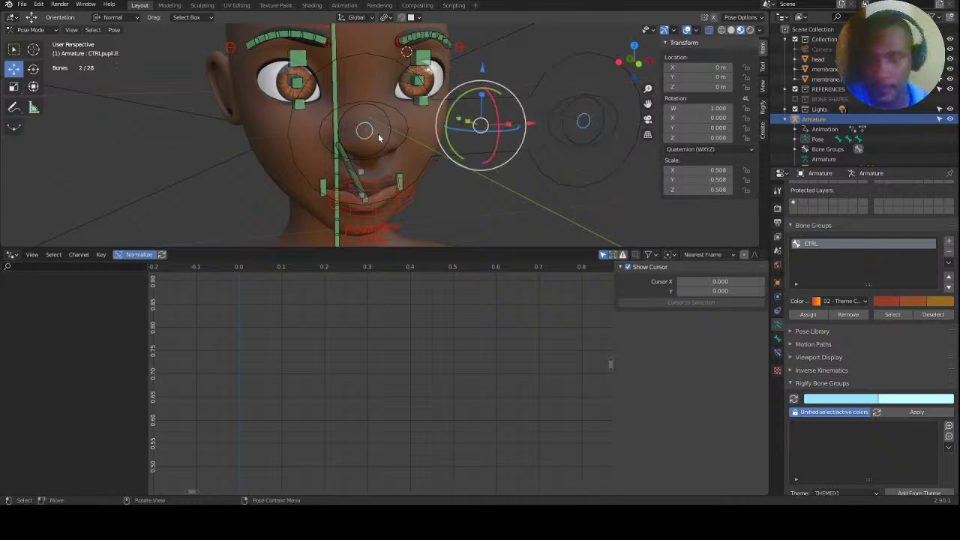
left_click(201, 157)
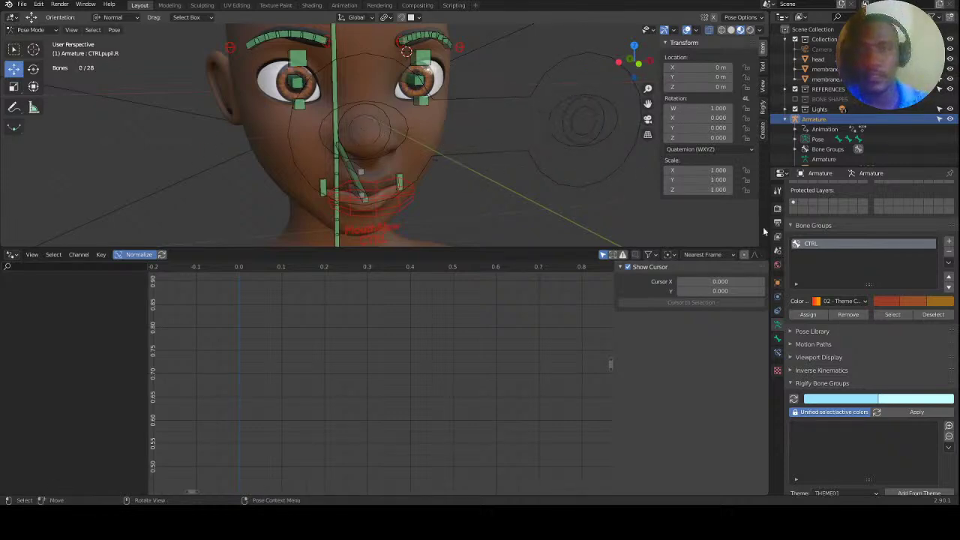
Return to Object Mode and select the eyeball.R mesh to inspect its shape keys and dilate.wide driver.
left_click(286, 91)
mouse_move(288, 93)
middle_mouse_down()
mouse_move(303, 112)
mouse_move(290, 100)
middle_mouse_up()
left_click(289, 101)
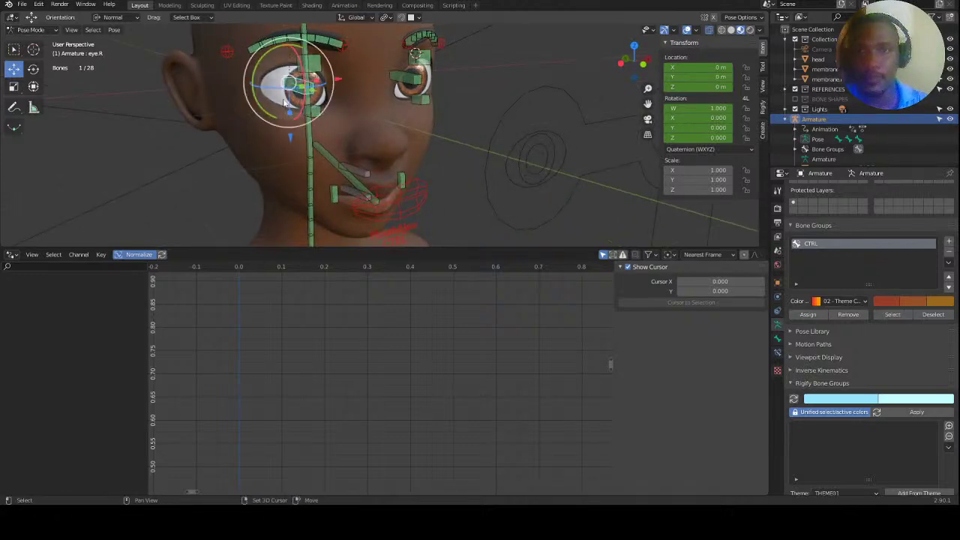
key("ctrl+Tab")
left_click(284, 105)
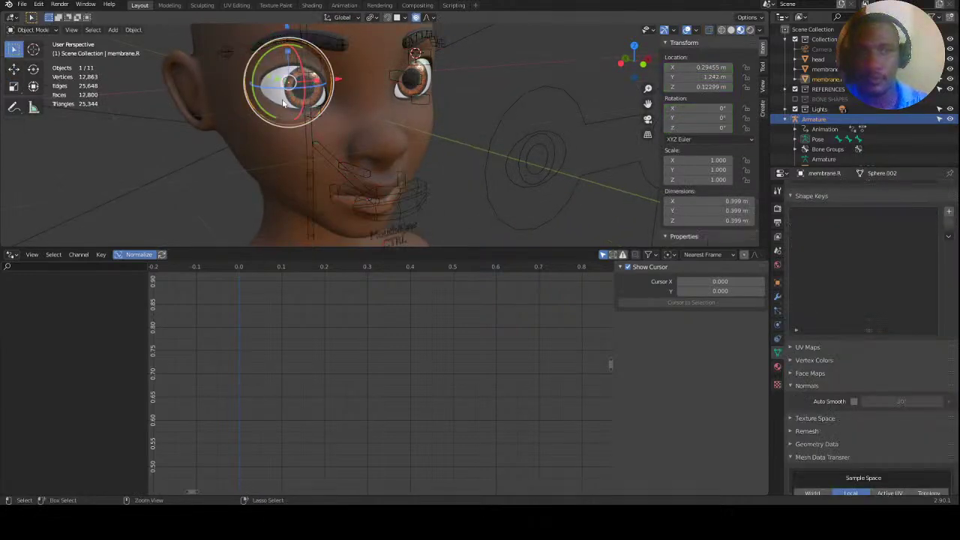
left_click(284, 103)
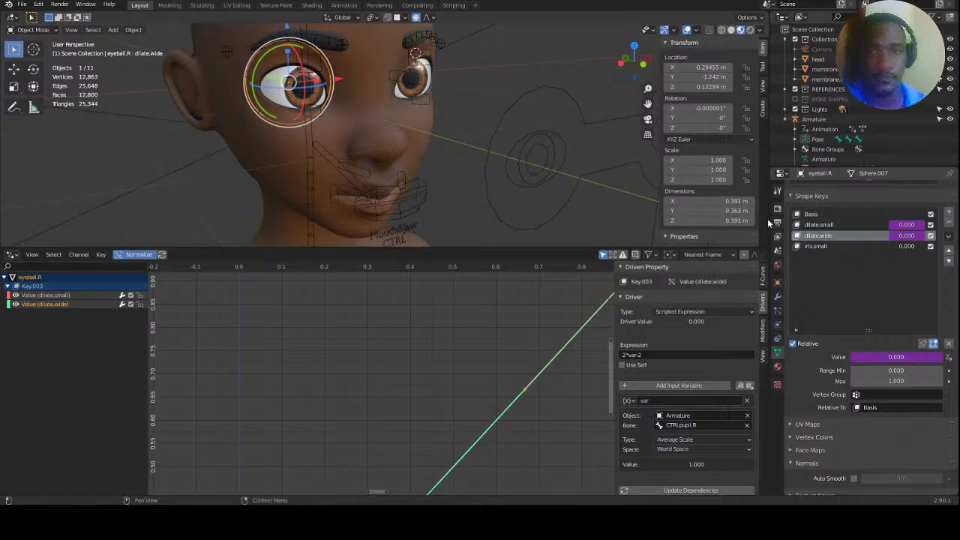
left_click(558, 138)
key("s")
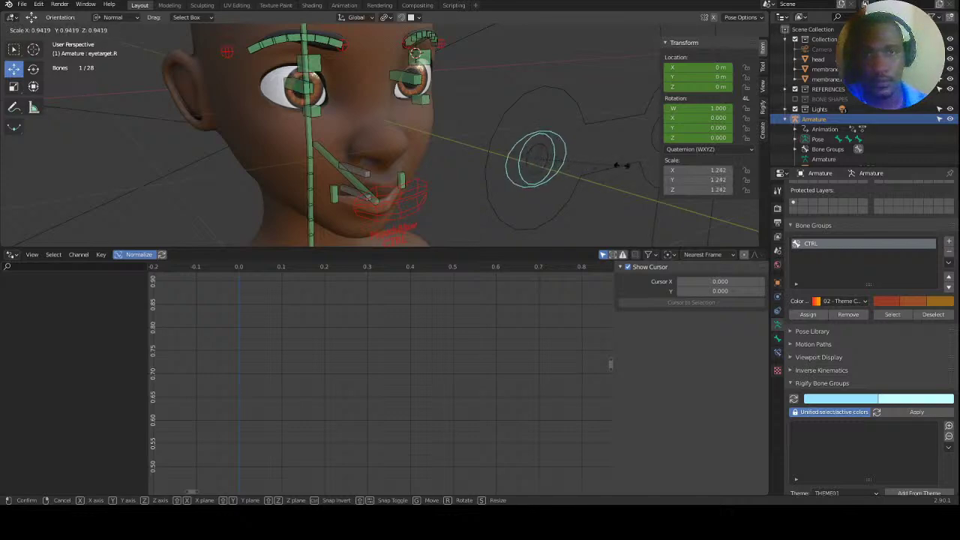
right_click(591, 136)
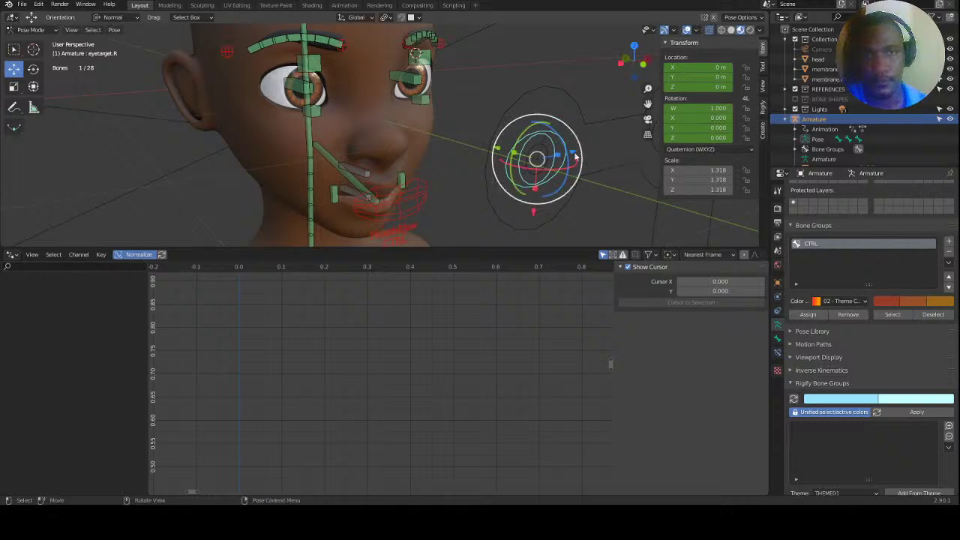
Set the owner space of the Limit Scale constraint to Local Space on both CTRLpupil.R and CTRLpupil.L.
left_click(546, 146)
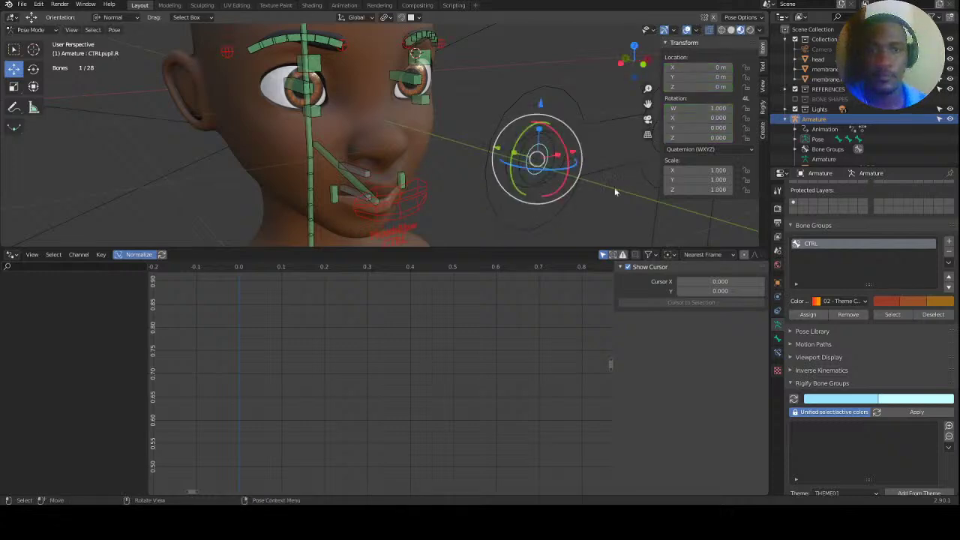
left_click(778, 352)
left_click(868, 345)
left_click(877, 393)
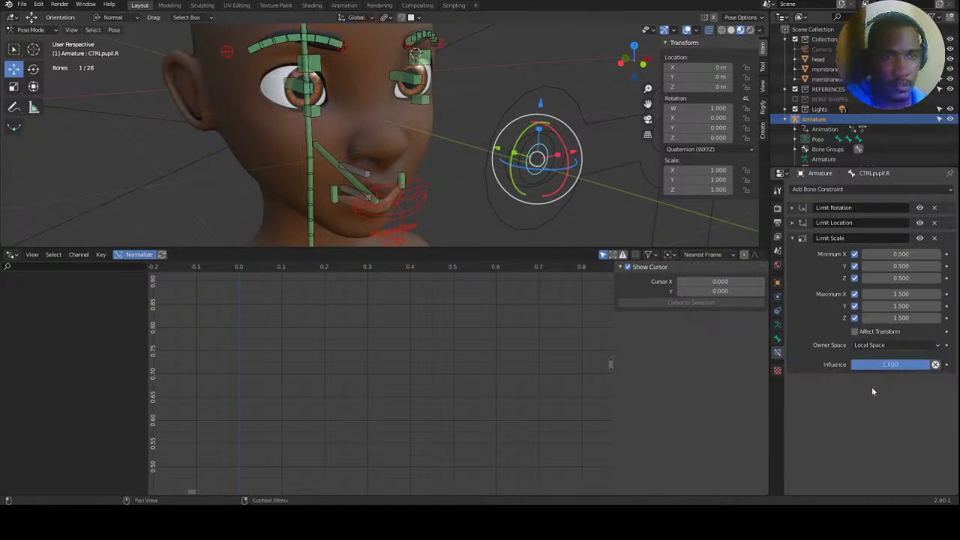
middle_click_drag(638, 214, 524, 128)
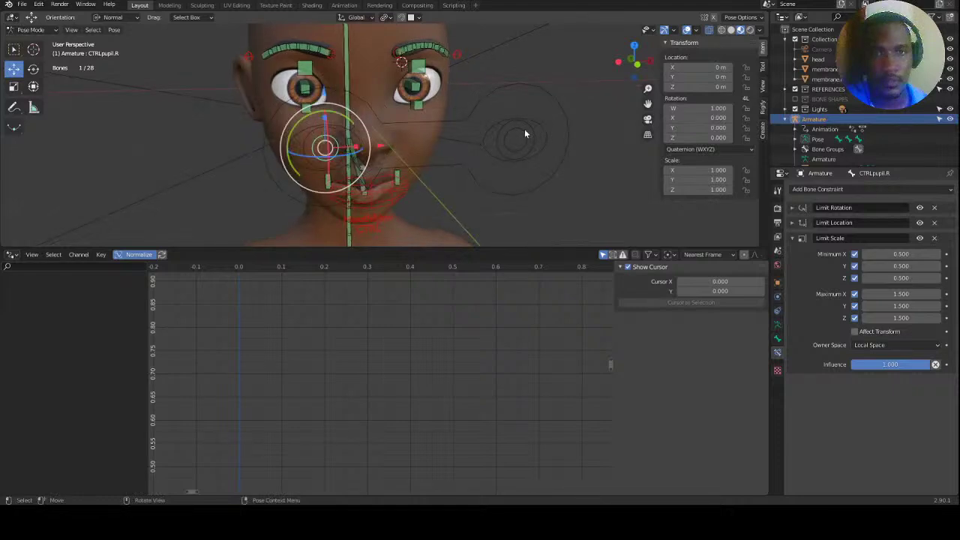
left_click(525, 129)
left_click(886, 346)
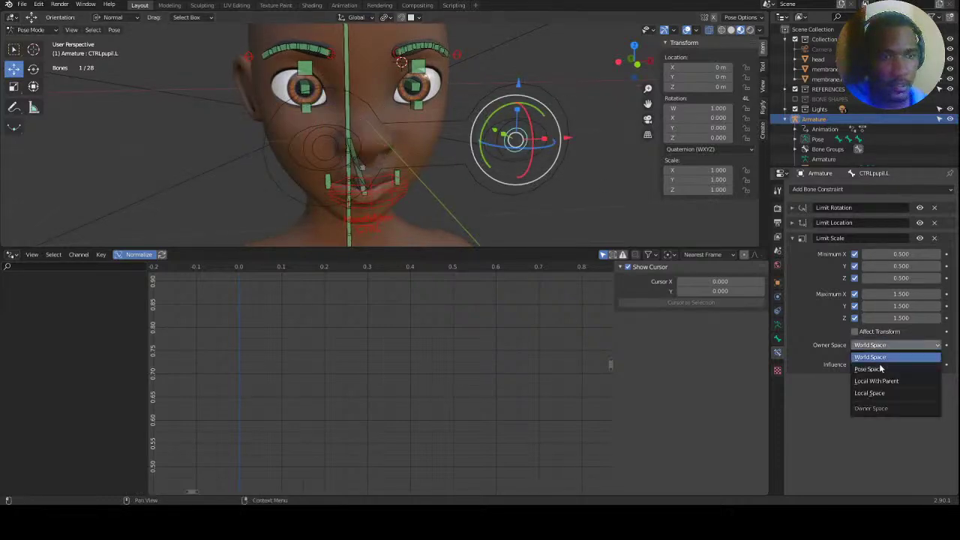
left_click(874, 394)
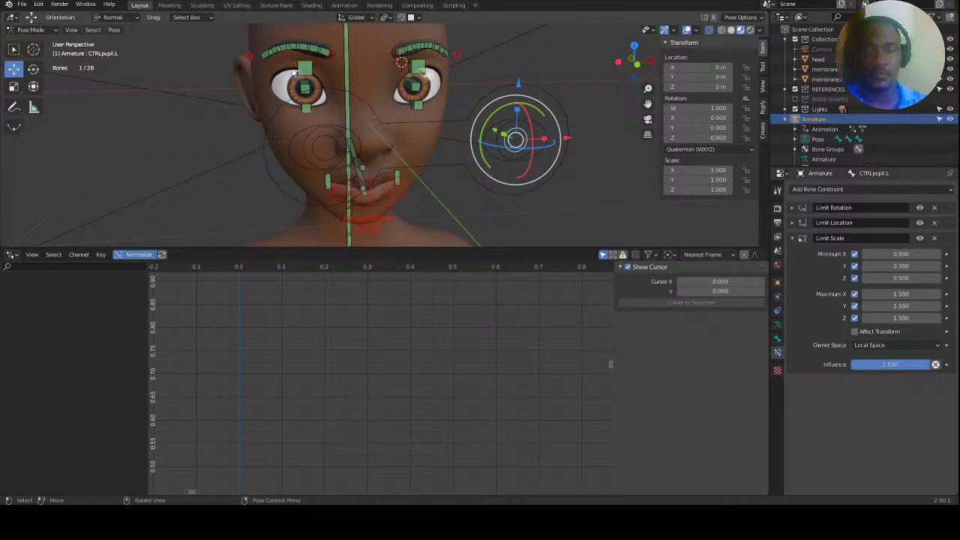
Check the Limit Scale constraint on the eyetarget.R bone and save the file.
left_click(300, 139)
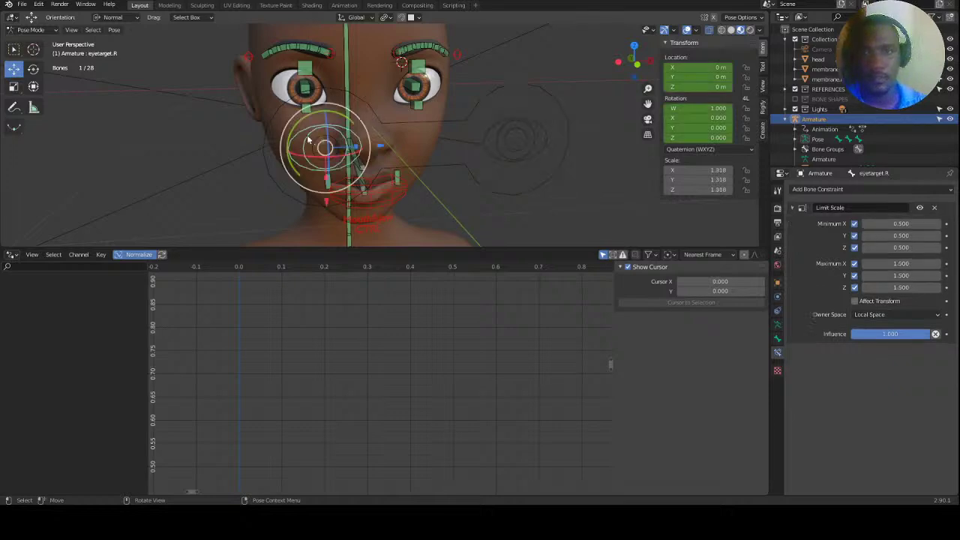
left_click(507, 124)
key("ctrl+s")
middle_click_drag(305, 154, 366, 120)
left_click(398, 128)
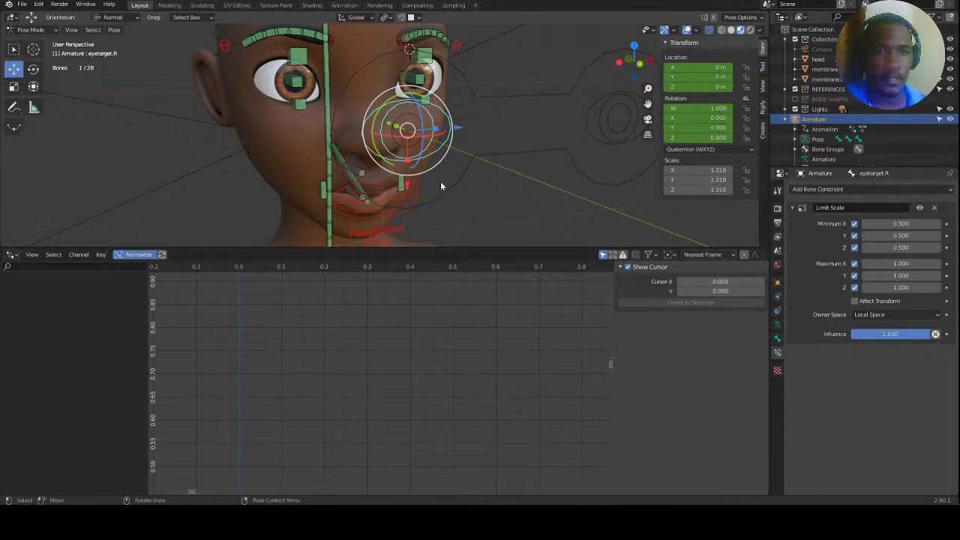
Return to Object Mode and select the eyeball.R mesh behind membrane.R to show its shape keys.
left_click(310, 92)
left_click(306, 93)
left_click(305, 96)
left_click(284, 95)
left_click(283, 95)
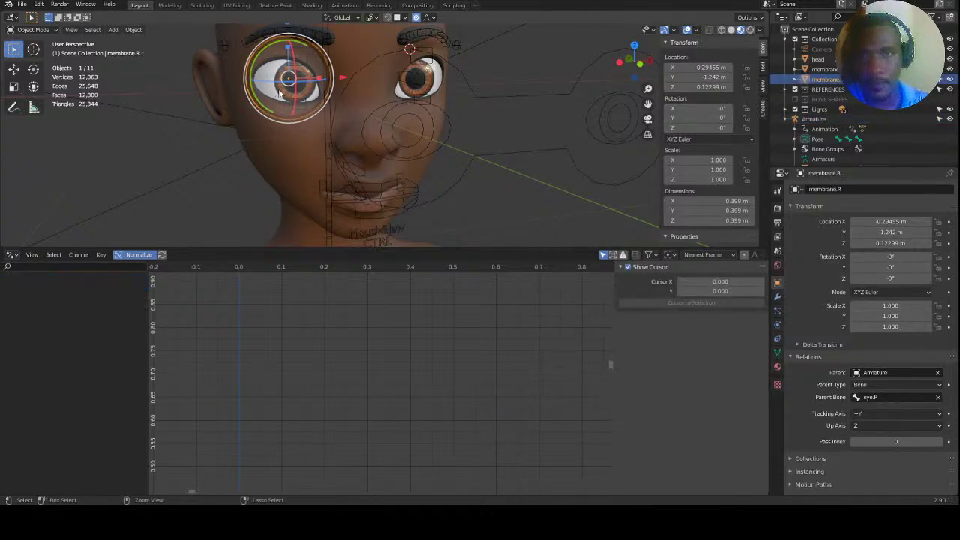
left_click(777, 352)
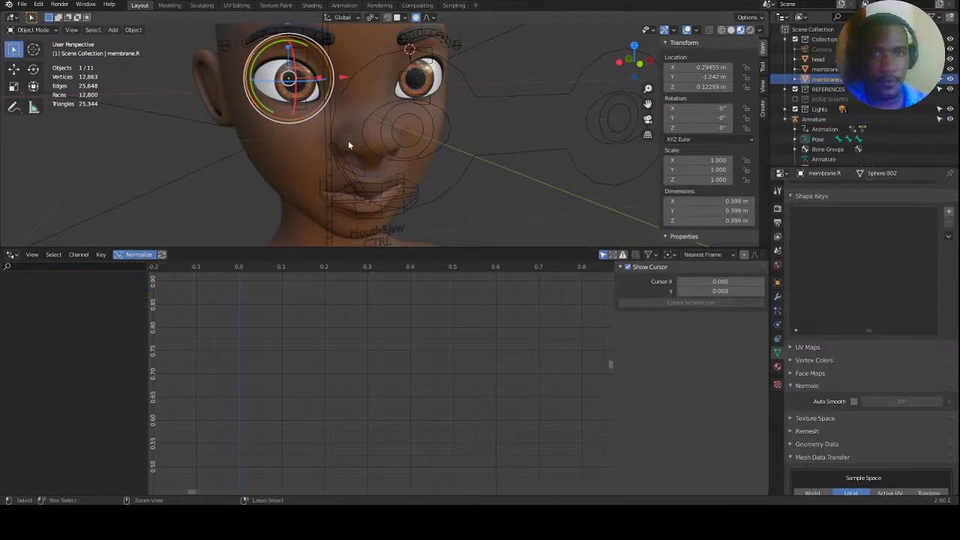
left_click(276, 92)
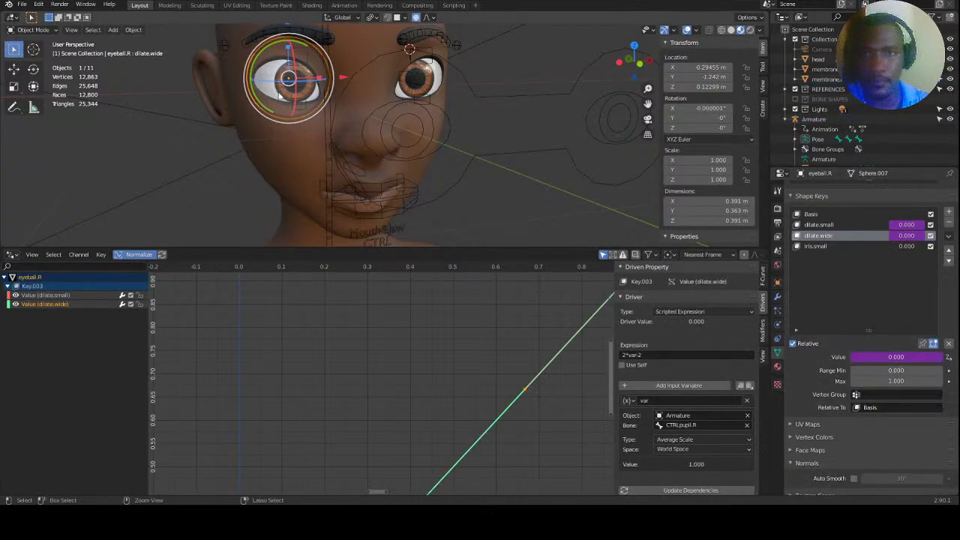
Copy the driver of eyeball.R's dilate.small shape key and paste it onto iris.small.
double_click(907, 246)
key("Return")
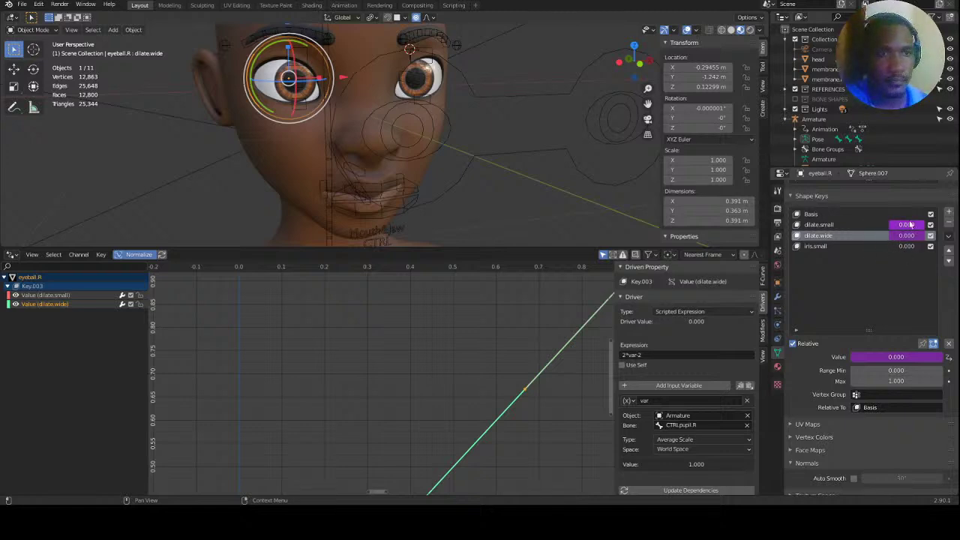
right_click(909, 225)
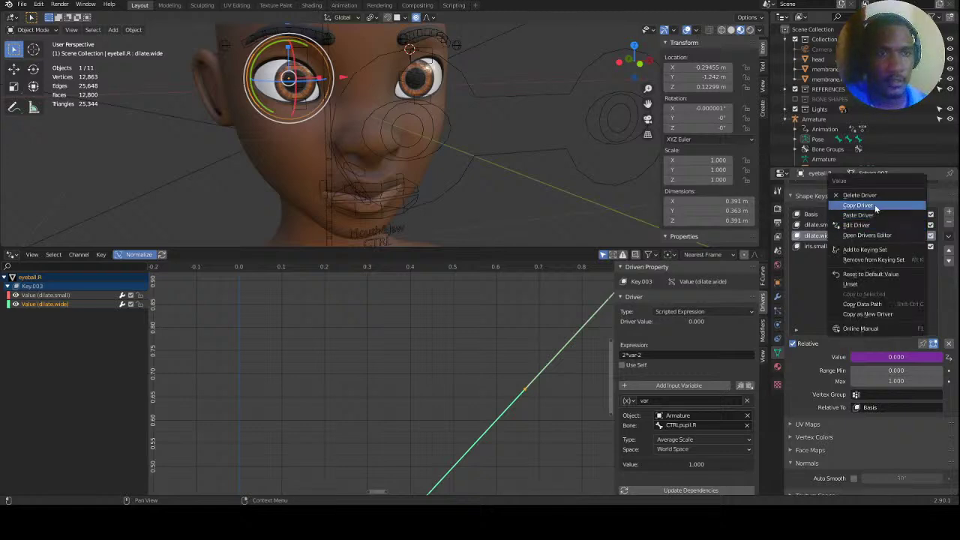
left_click(880, 205)
right_click(910, 249)
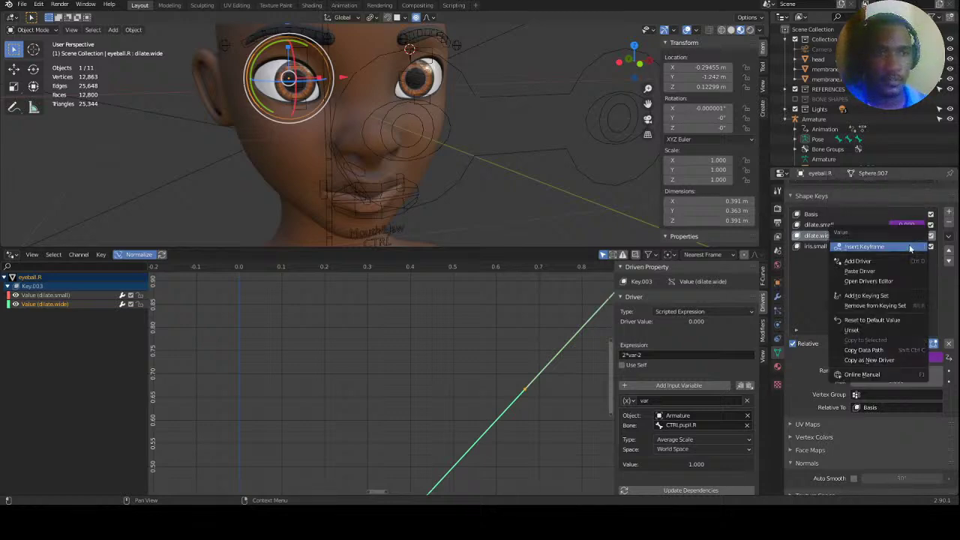
left_click(884, 267)
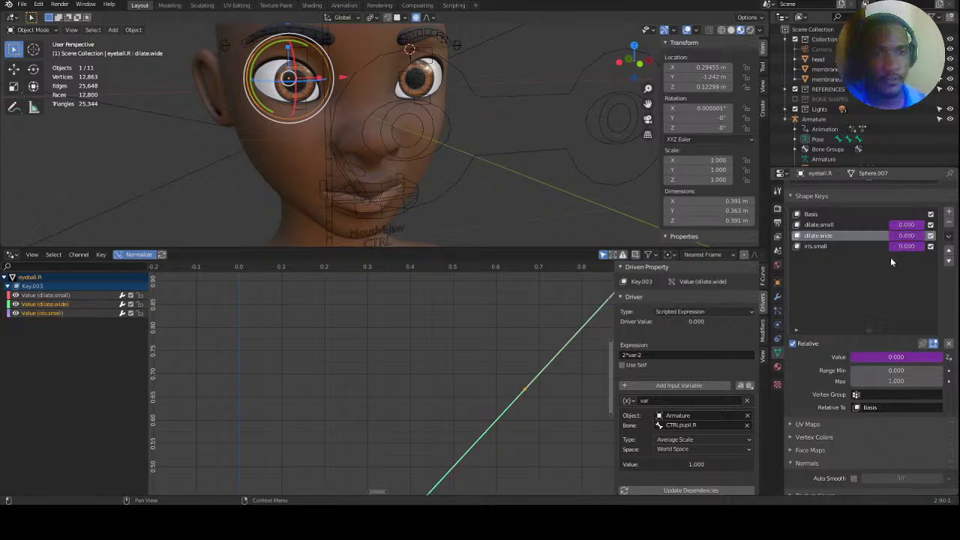
Change the target bone of the iris.small driver's variable to eyetarget.R.
left_click(834, 249)
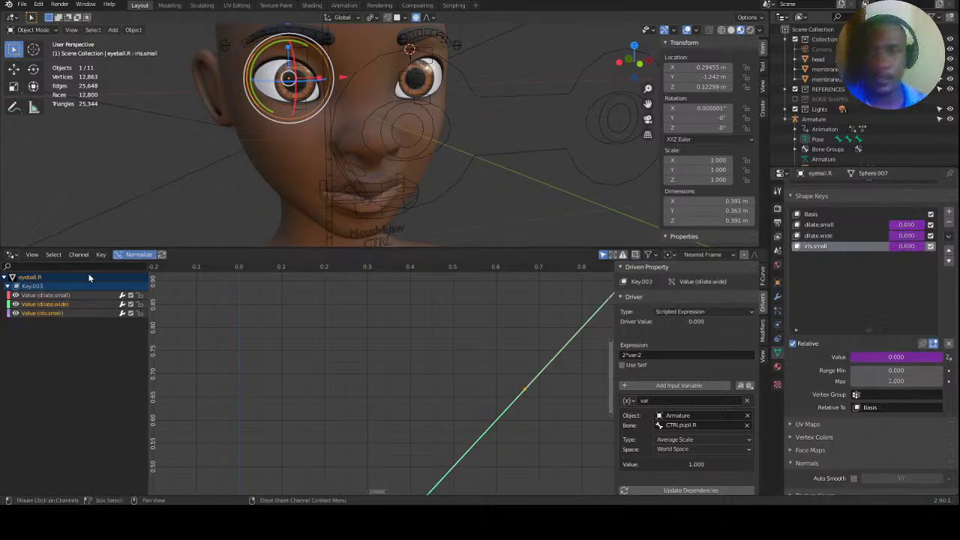
left_click(43, 314)
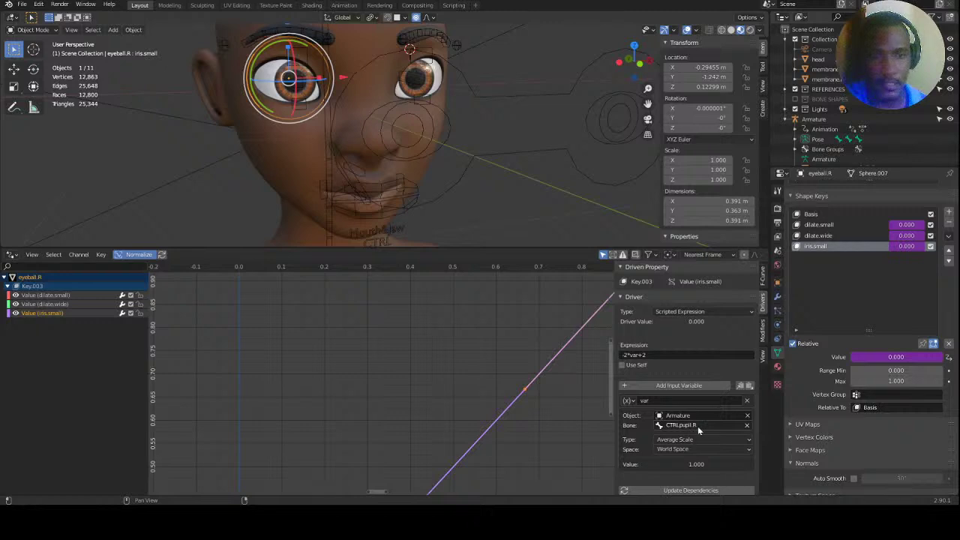
left_click(450, 124)
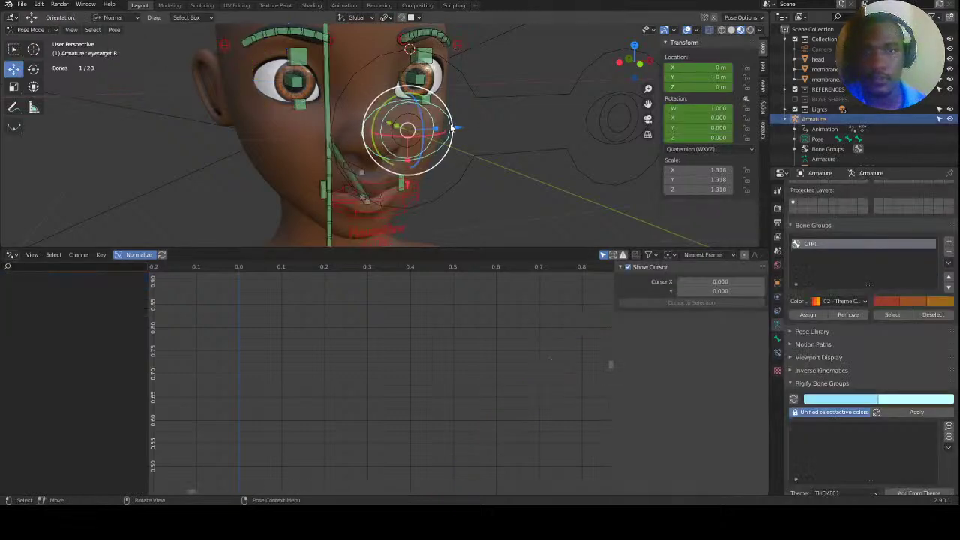
left_click(274, 91)
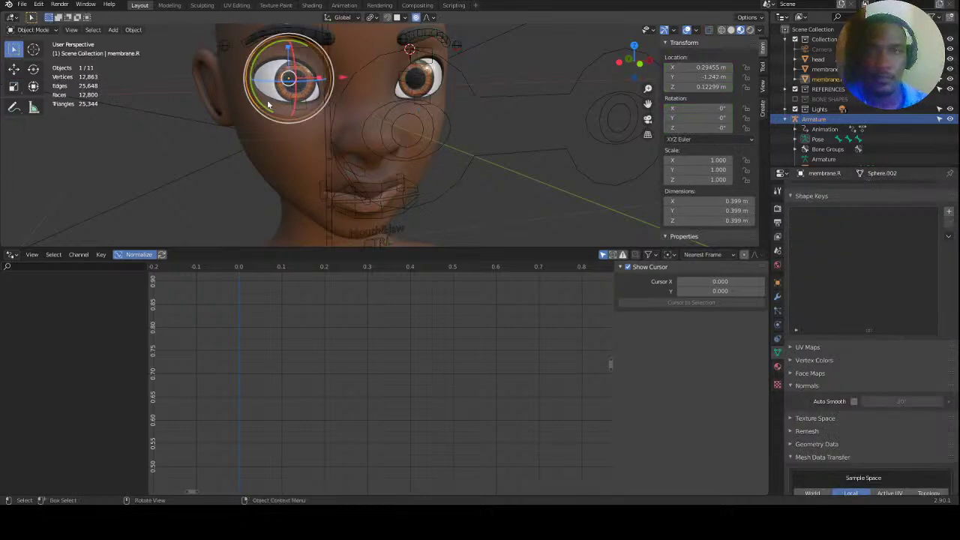
left_click(270, 101)
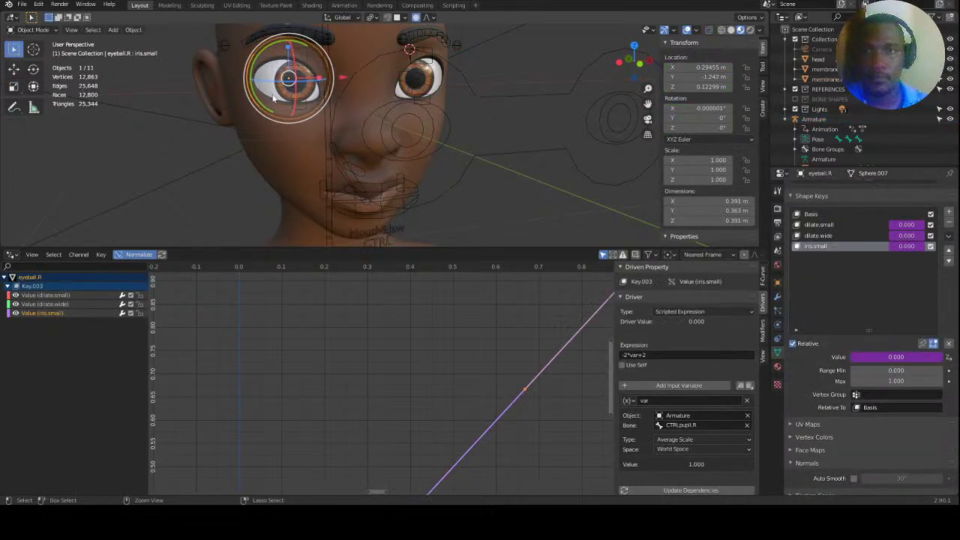
left_click(701, 425)
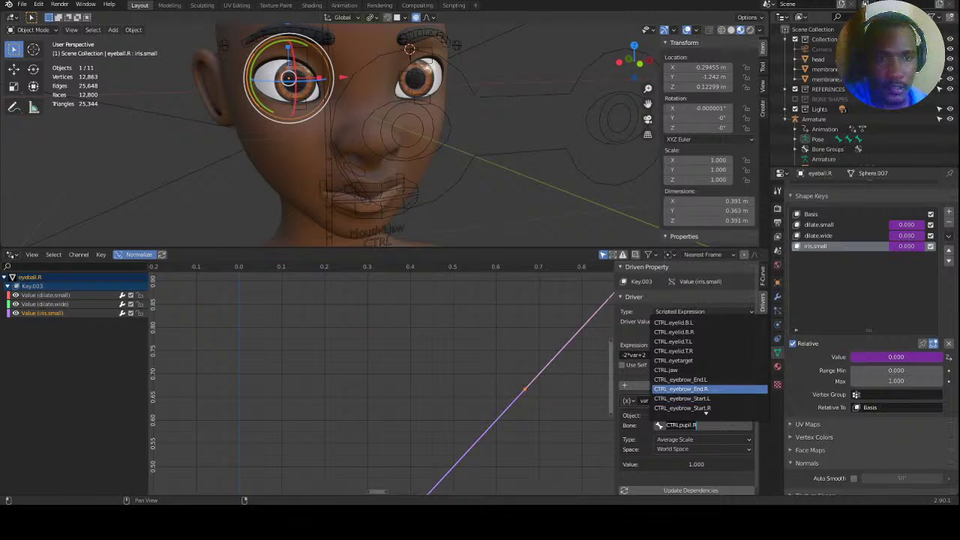
scroll(709, 398, "down", 10)
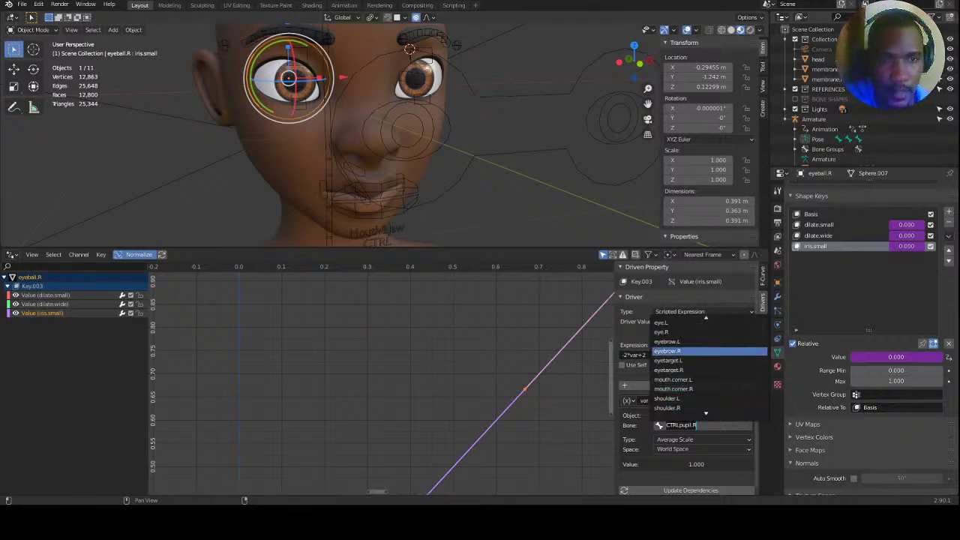
left_click(706, 370)
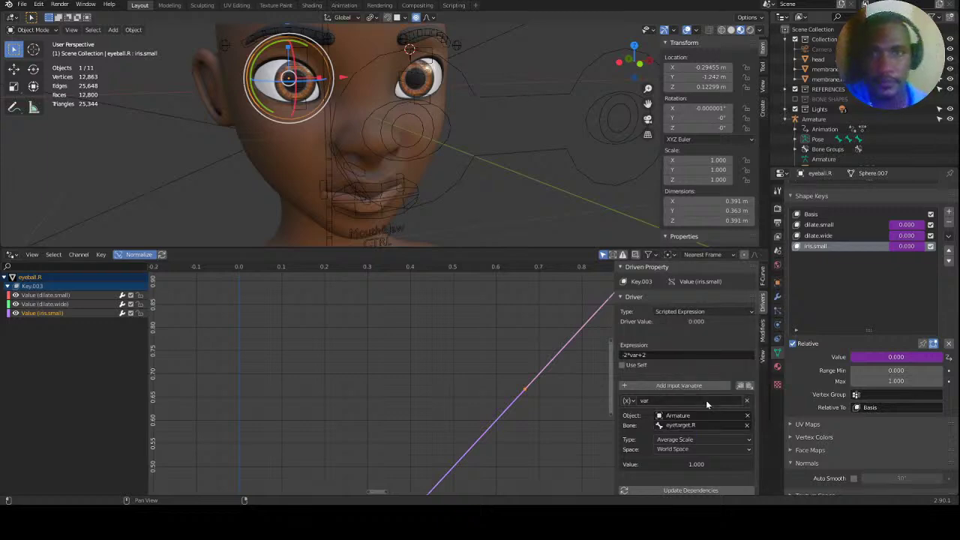
Scale the eyetarget.R bone in Pose Mode to test the iris.small driver.
left_click(452, 131)
key("s")
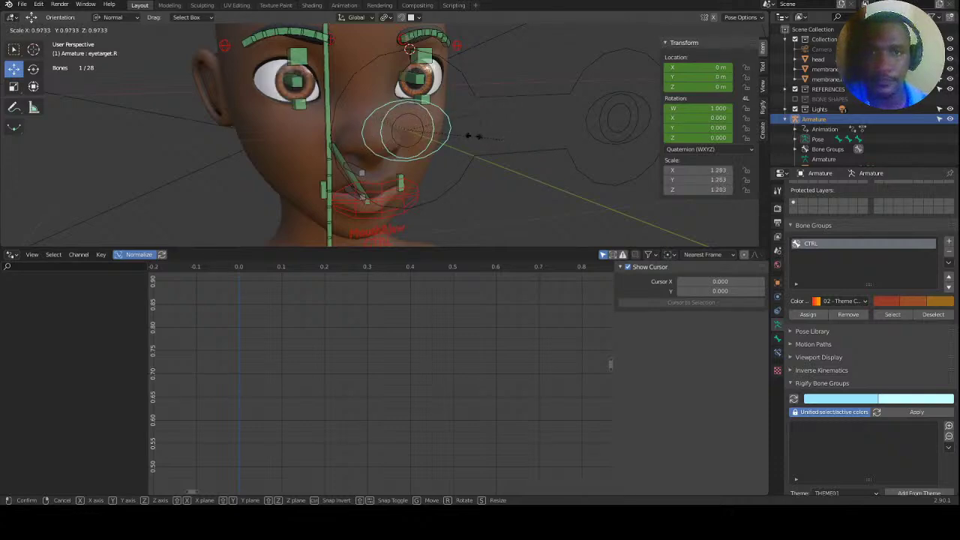
left_click(463, 155)
middle_click_drag(462, 155, 410, 134)
left_click(426, 120)
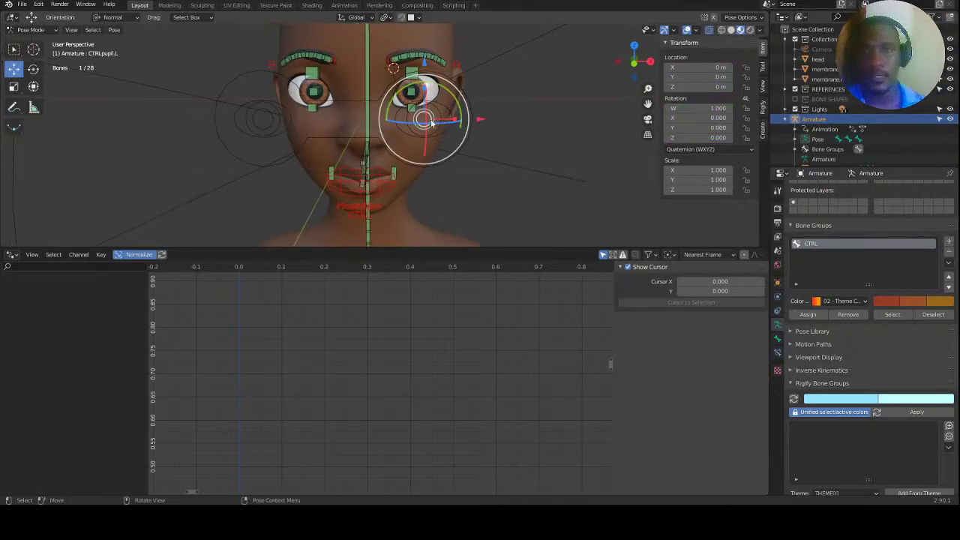
Move CTRL.eyetarget sideways and up to about X 0.46 m, Z 0.17 m and set its head follow to 0.
left_click(340, 98)
middle_click_drag(339, 99, 389, 120)
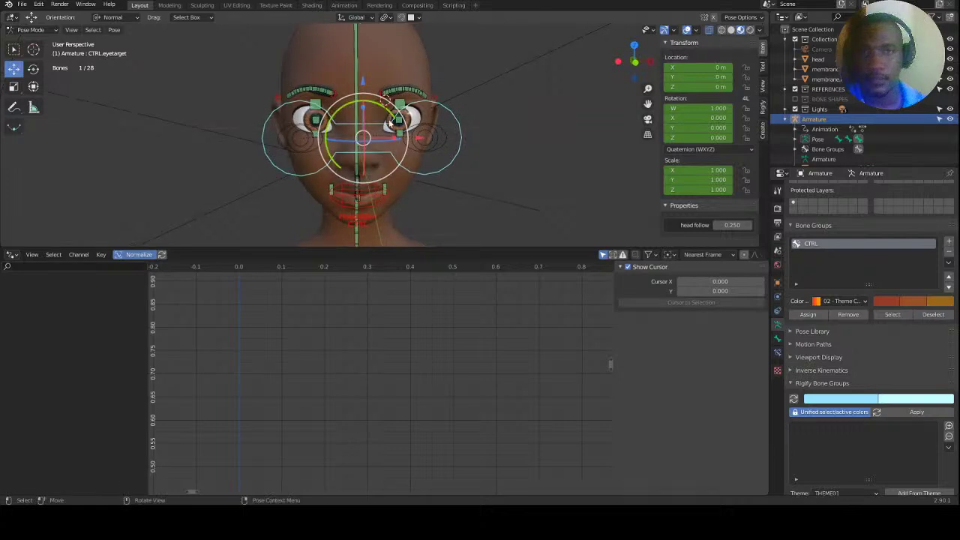
key("g")
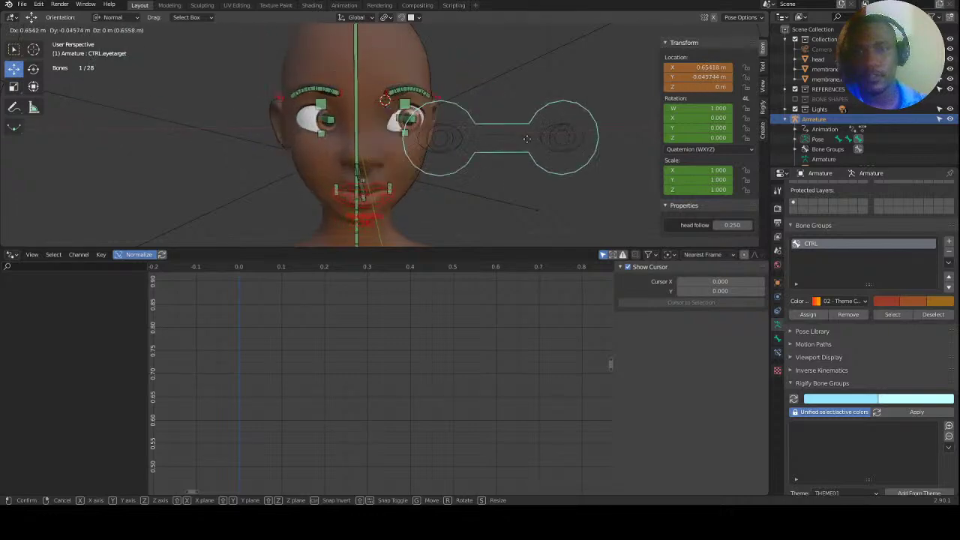
left_click(523, 112)
left_click_drag(733, 225, 659, 219)
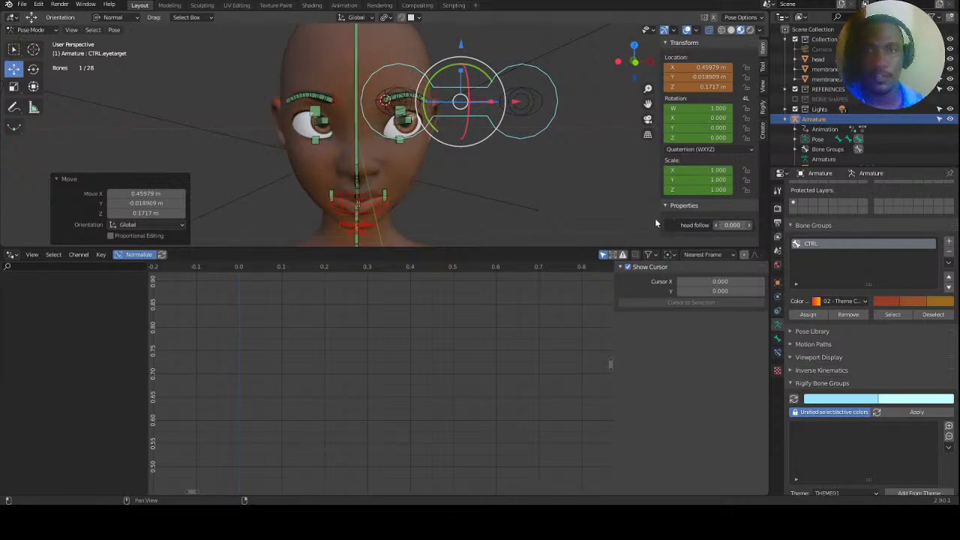
Inspect the constraints of DEF.head and CTRL.eyetarget, and disable DEF.head's Damped Track constraint.
left_click(357, 60)
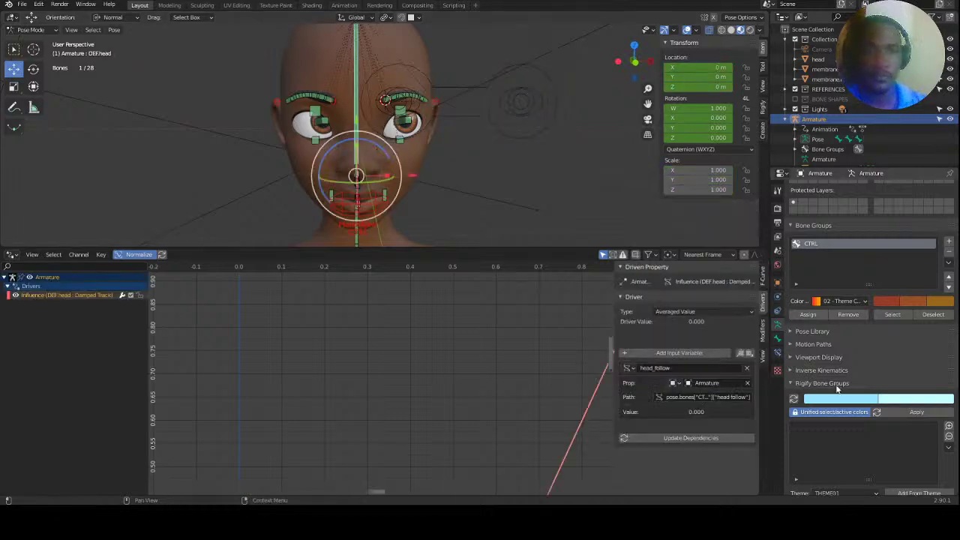
left_click(777, 352)
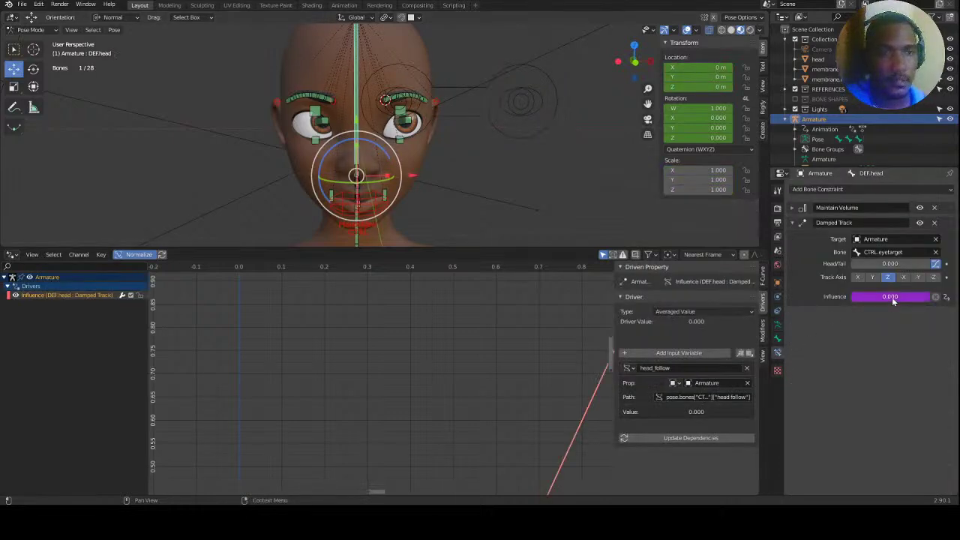
left_click(457, 86)
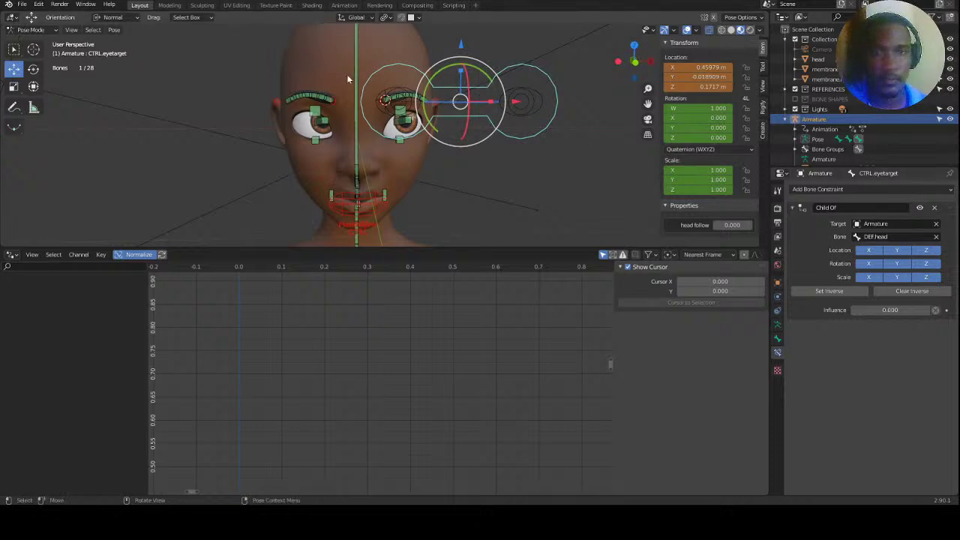
left_click(359, 53)
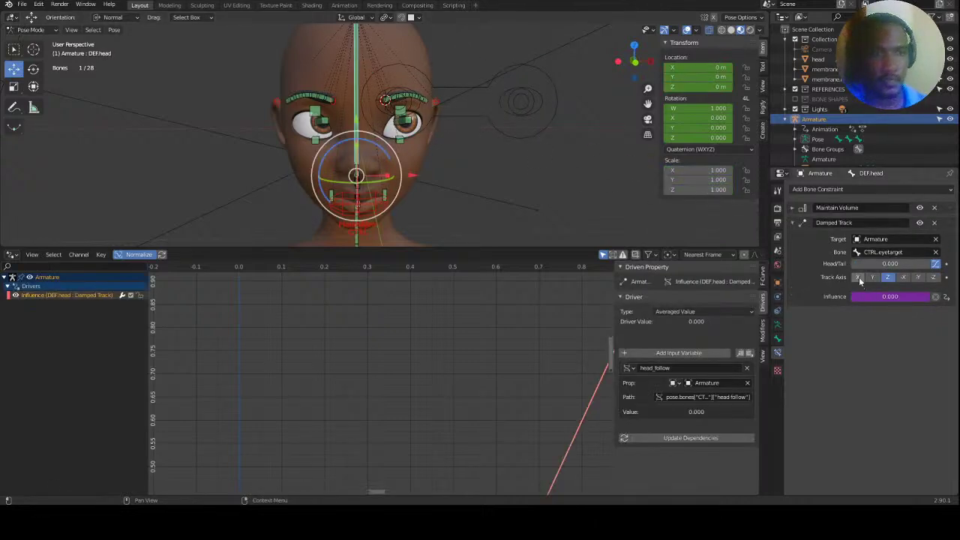
left_click(921, 224)
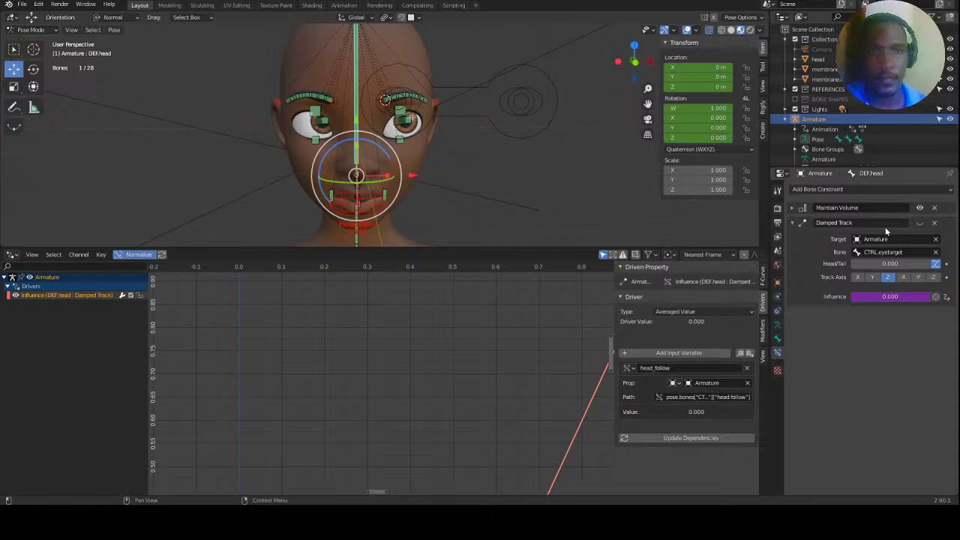
Move CTRL.eyetarget to about X 0.67 m, Z 0.09 m and set its head follow to 1.
left_click(480, 84)
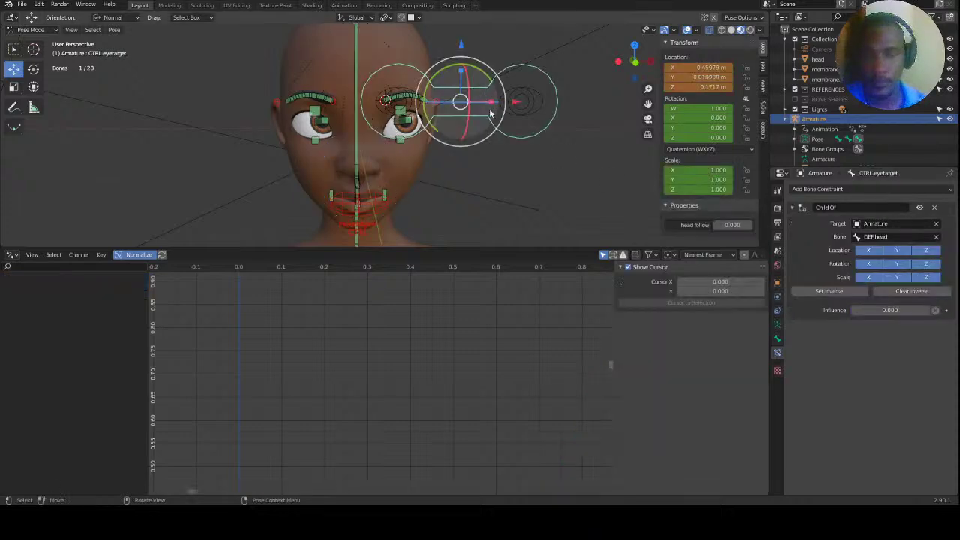
key("g")
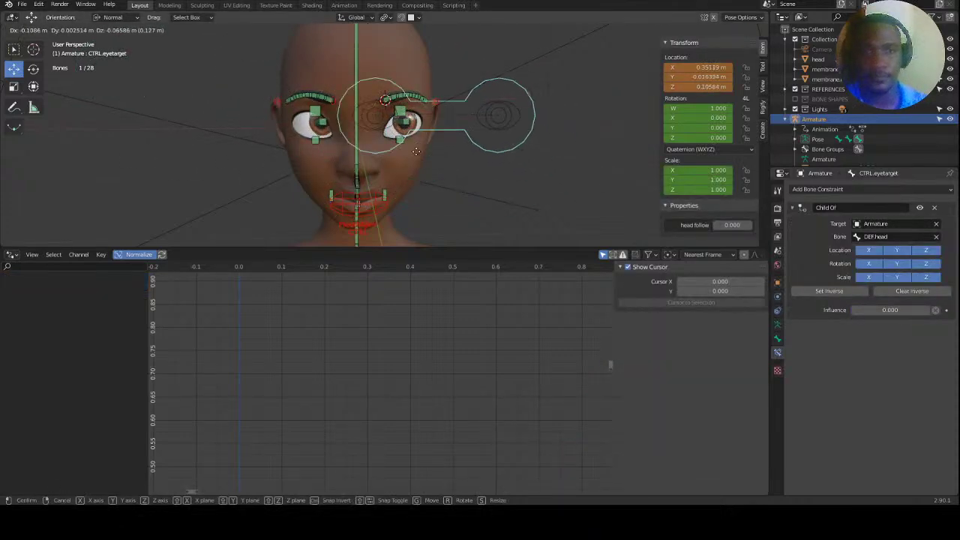
left_click(487, 148)
left_click_drag(720, 225, 840, 224)
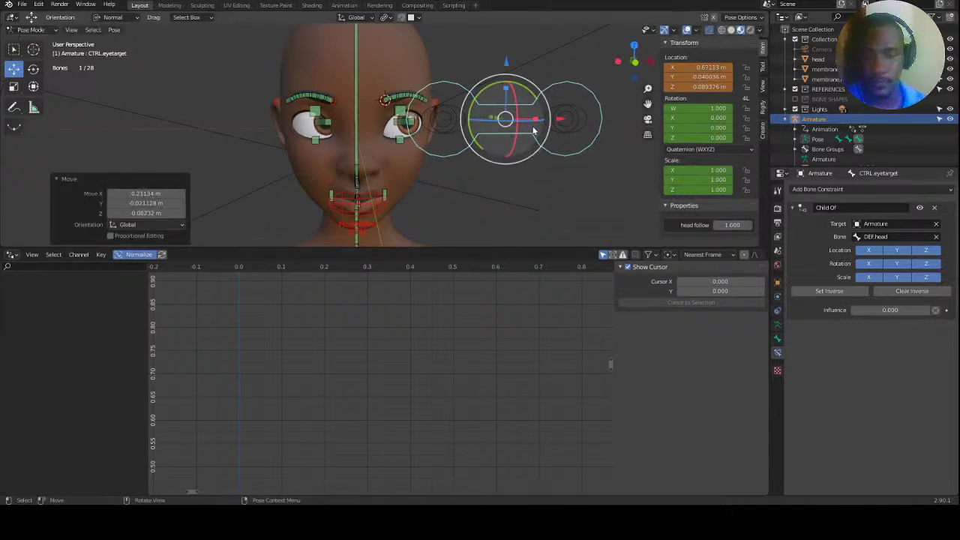
Move CTRL.eyetarget closer to the face and re-enable the Damped Track constraint on DEF.head.
key("g")
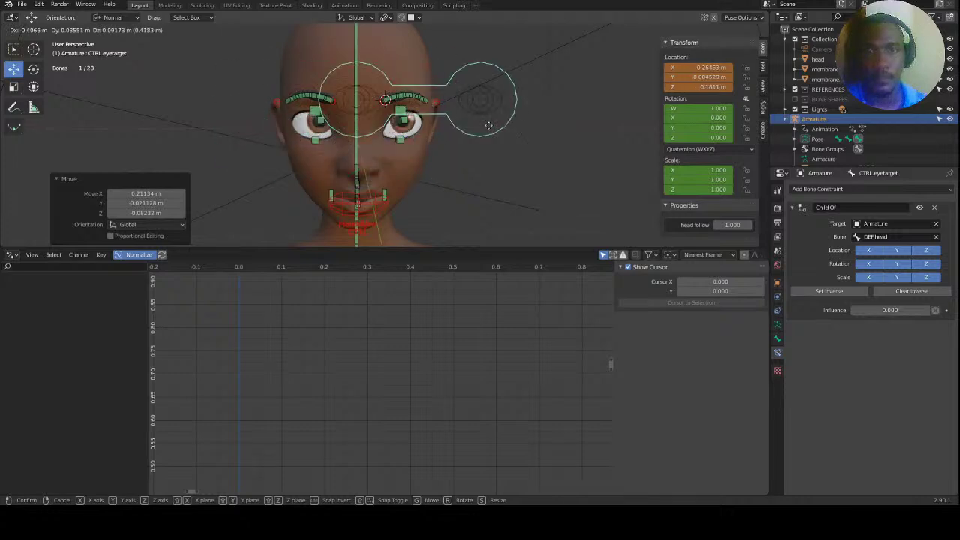
left_click(529, 141)
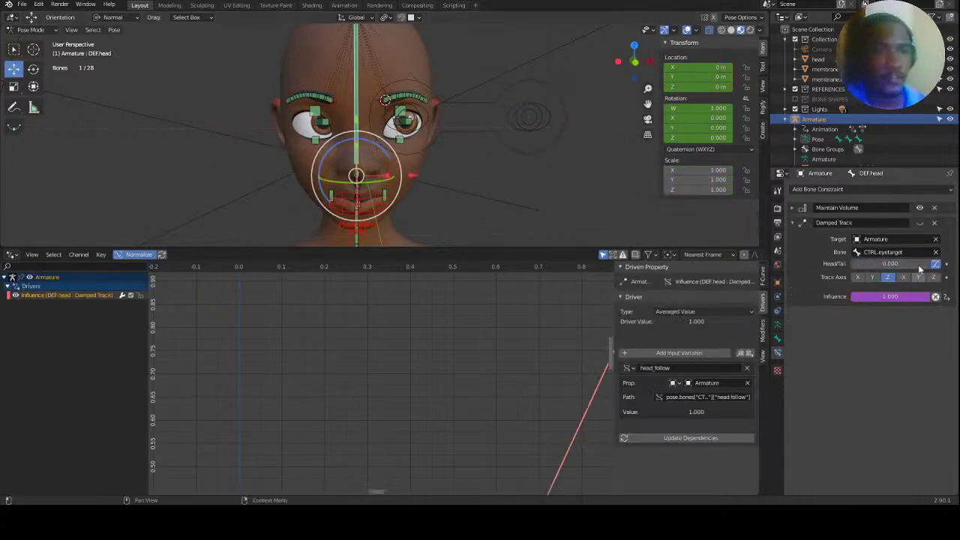
left_click(921, 223)
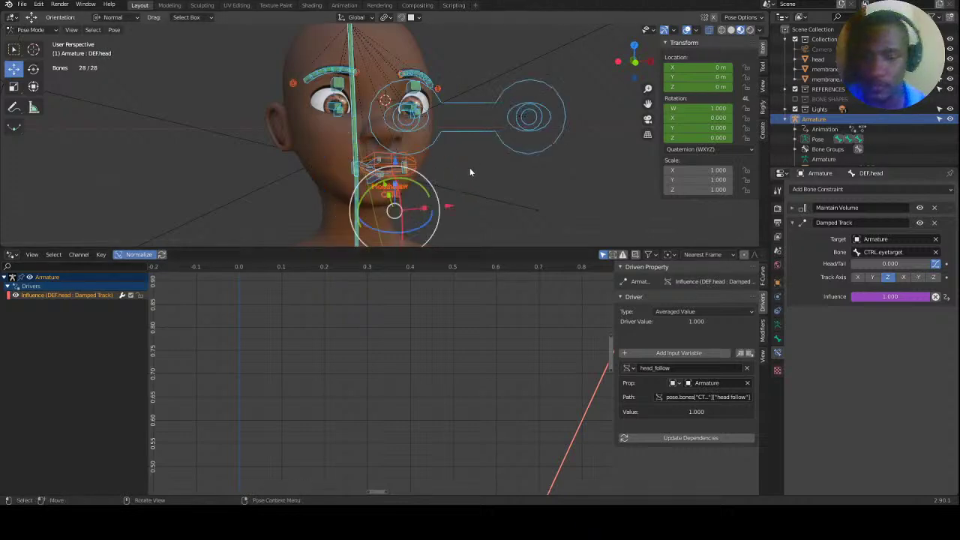
Reset the pose of all armature bones so the eye target is back at its rest location.
key("ctrl+z")
left_click(501, 137)
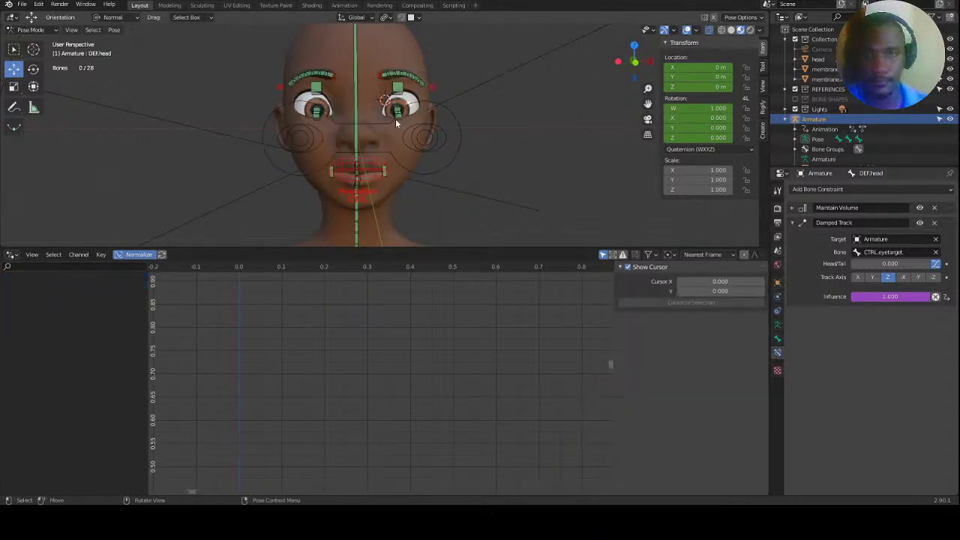
left_click(373, 124)
key("a")
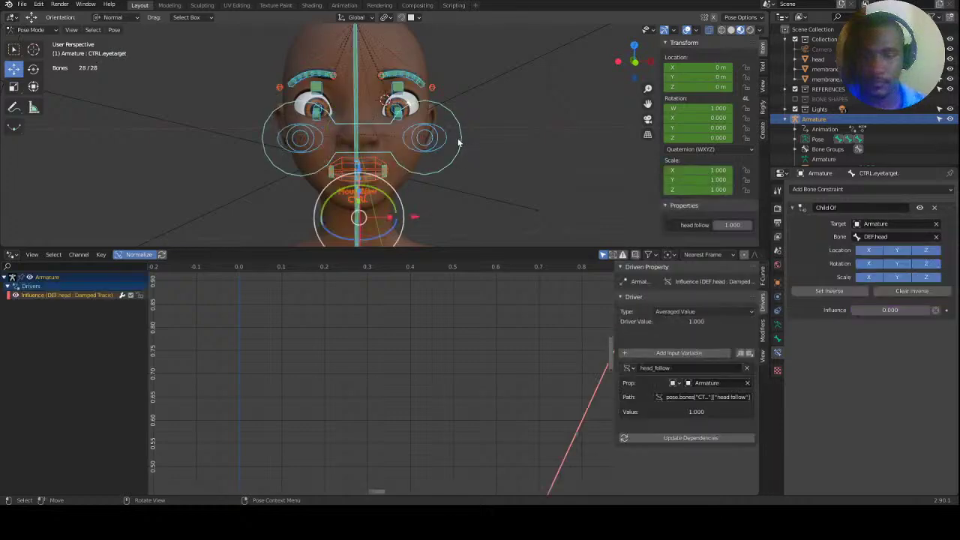
Set CTRL.eyetarget's head follow to 0 and save the file.
left_click(466, 142)
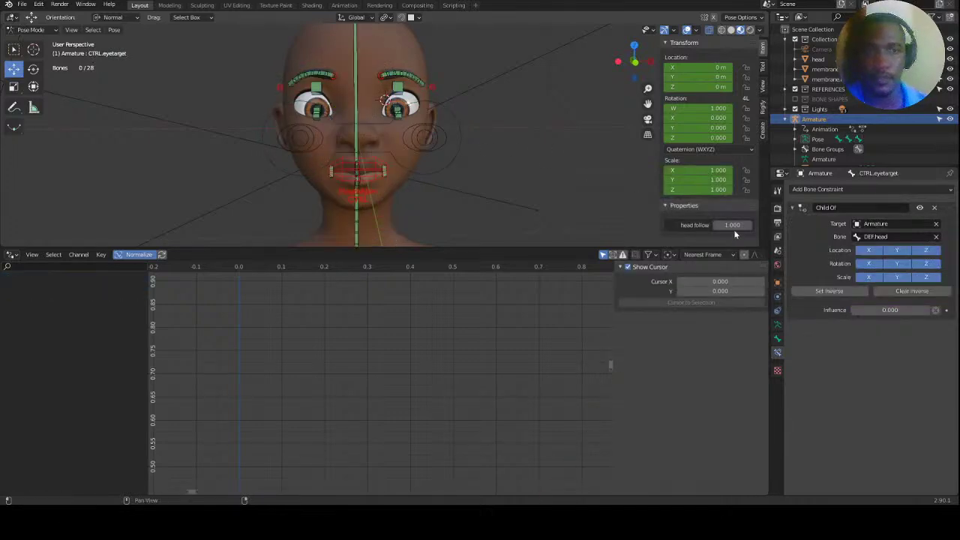
left_click_drag(734, 228, 623, 228)
key("ctrl+s")
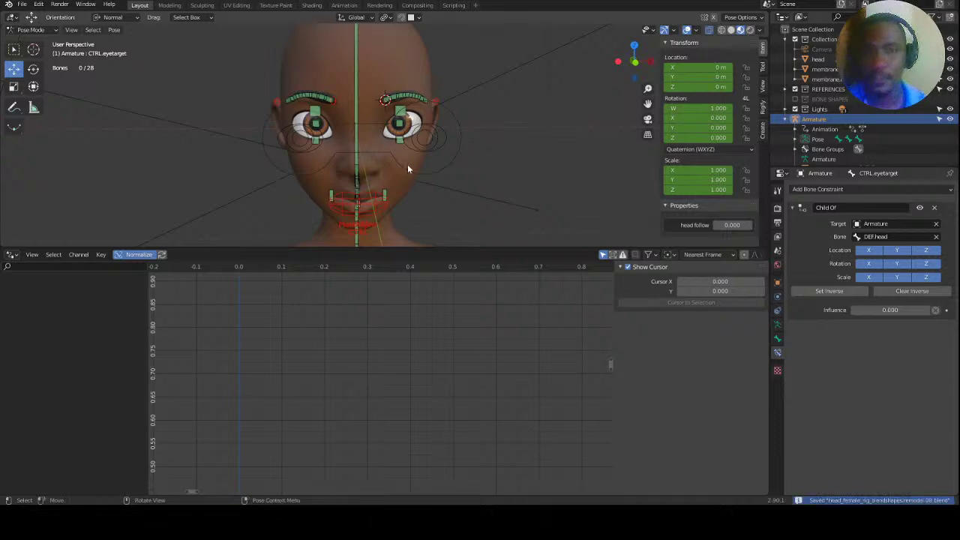
Examine CTRL.eyetarget's bone settings and Child Of constraint with the rig in front view, saving the file again.
key("KP_1")
mouse_move(403, 162)
middle_mouse_down("ctrl")
mouse_move(407, 144)
mouse_move(390, 170)
middle_mouse_up("ctrl")
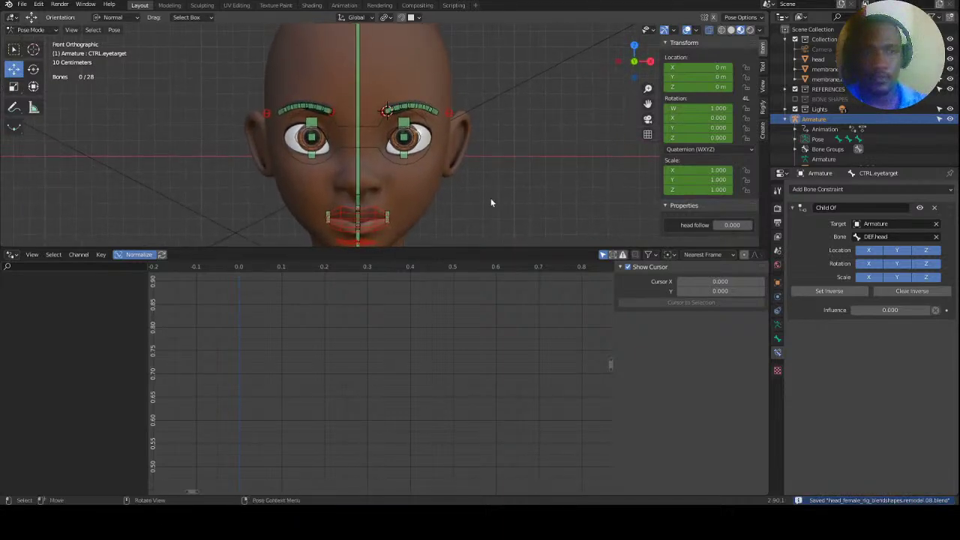
left_click(778, 338)
scroll(896, 397, "down", 8)
scroll(868, 296, "down", 5)
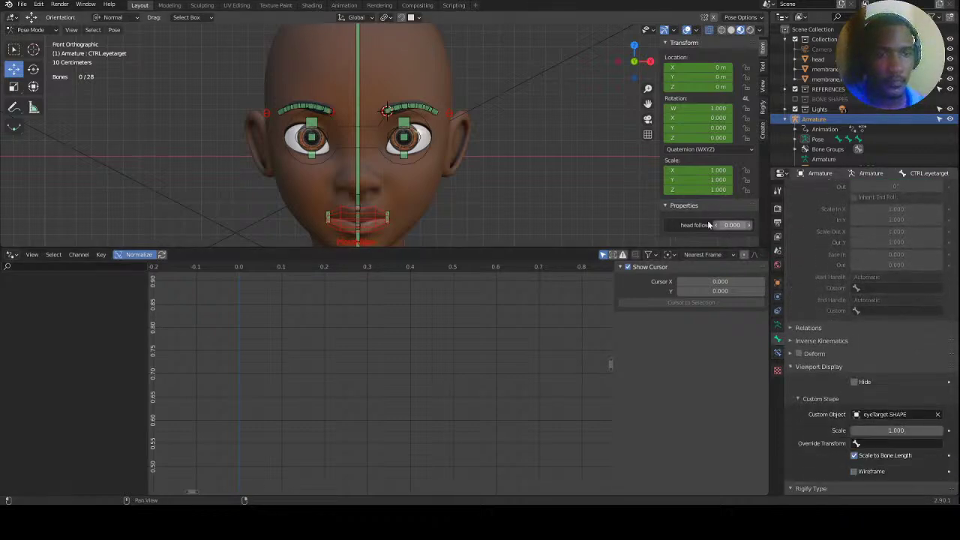
key("ctrl+s")
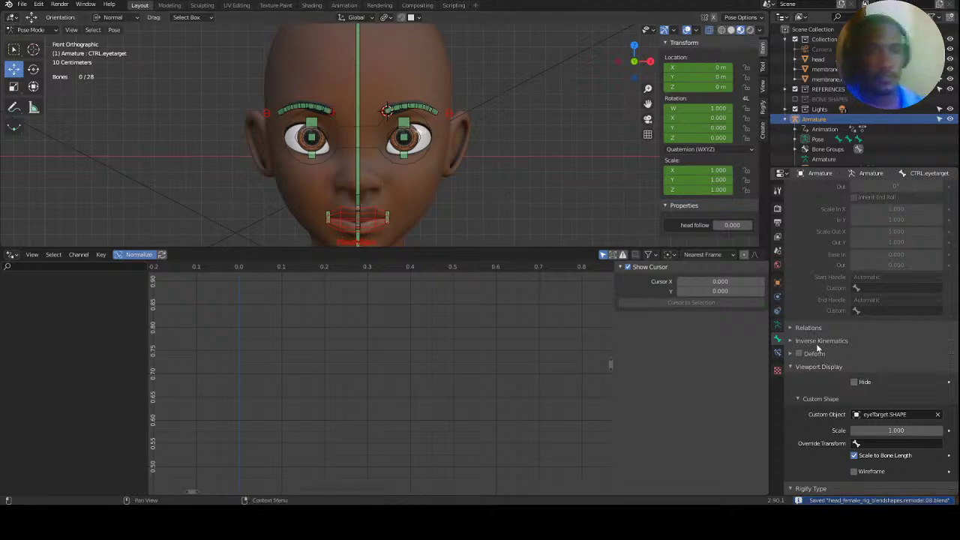
scroll(817, 342, "down", 1)
left_click(777, 353)
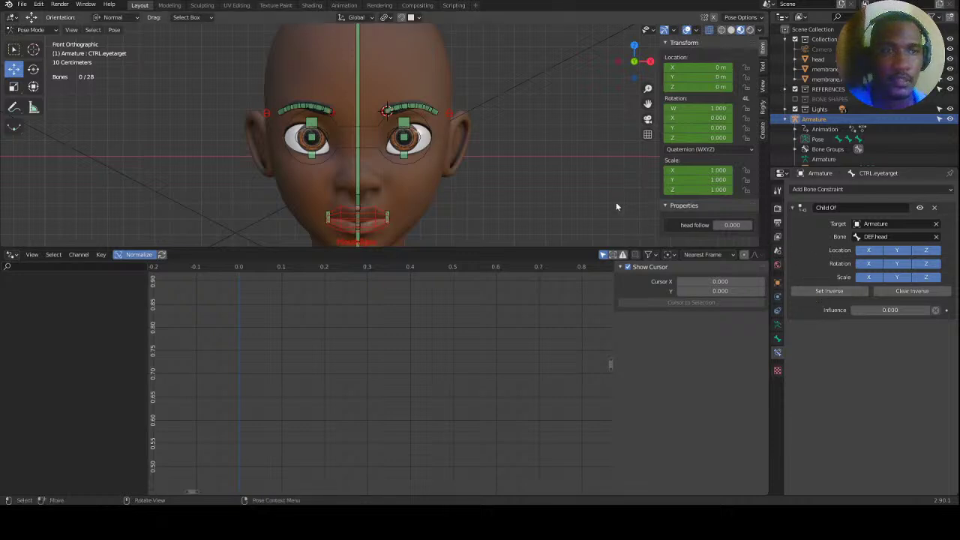
Delete the driver from the Influence of DEF.head's Damped Track constraint.
left_click(358, 105)
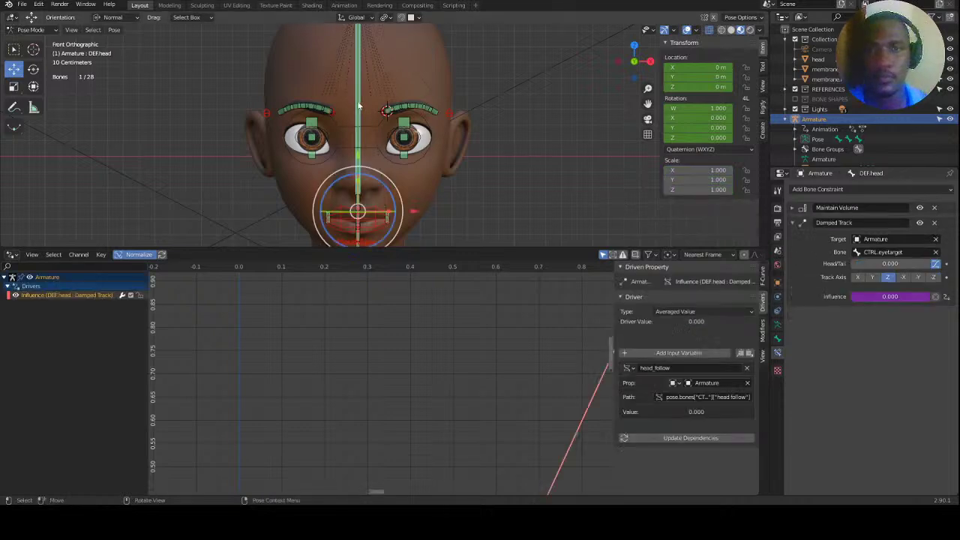
left_click(937, 296)
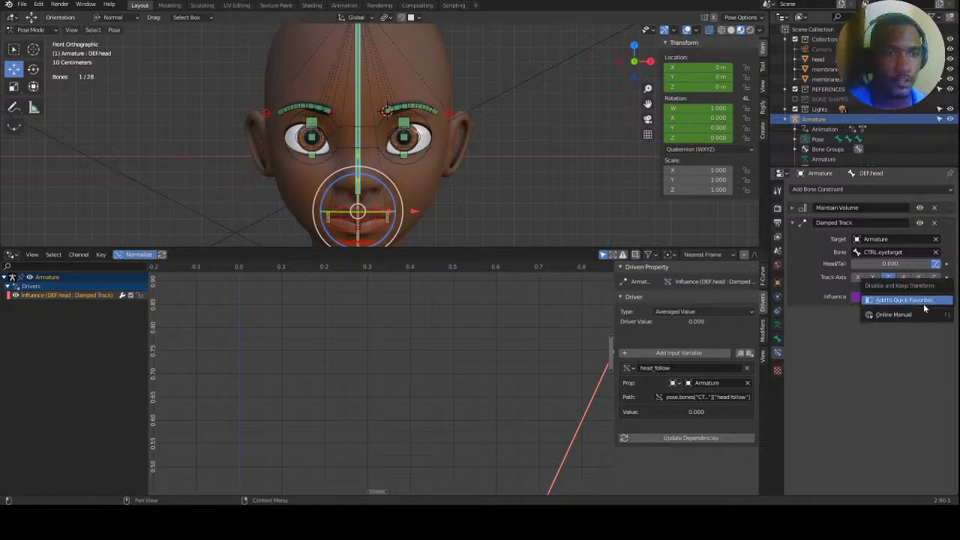
right_click(857, 299)
right_click(856, 298)
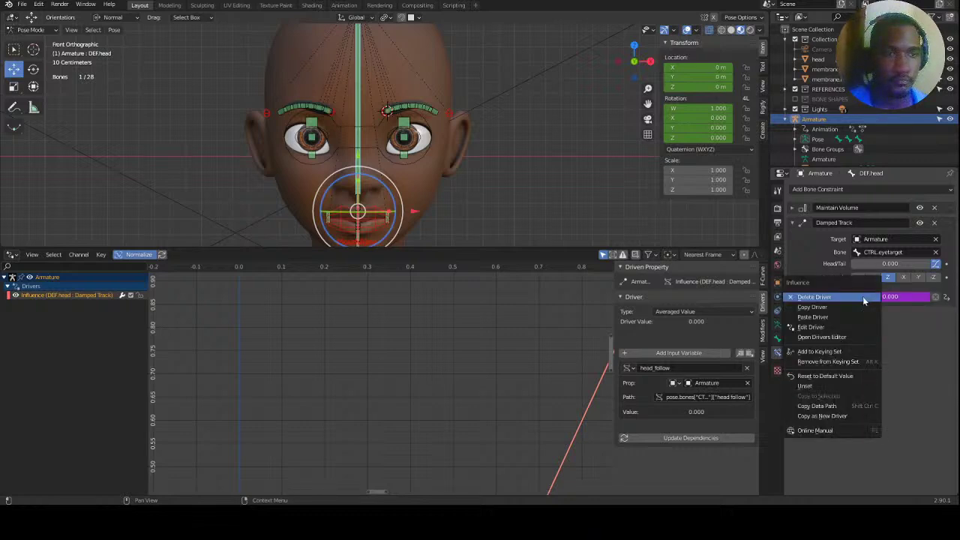
left_click(823, 297)
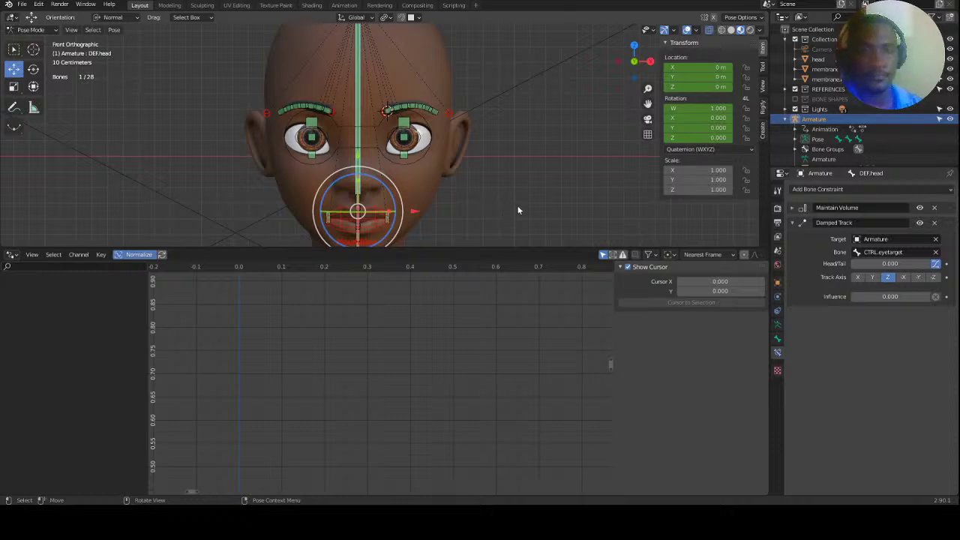
Remove the head follow custom property from the CTRL.eyetarget bone.
left_click(466, 204)
middle_click_drag(466, 204, 462, 190)
left_click(471, 169)
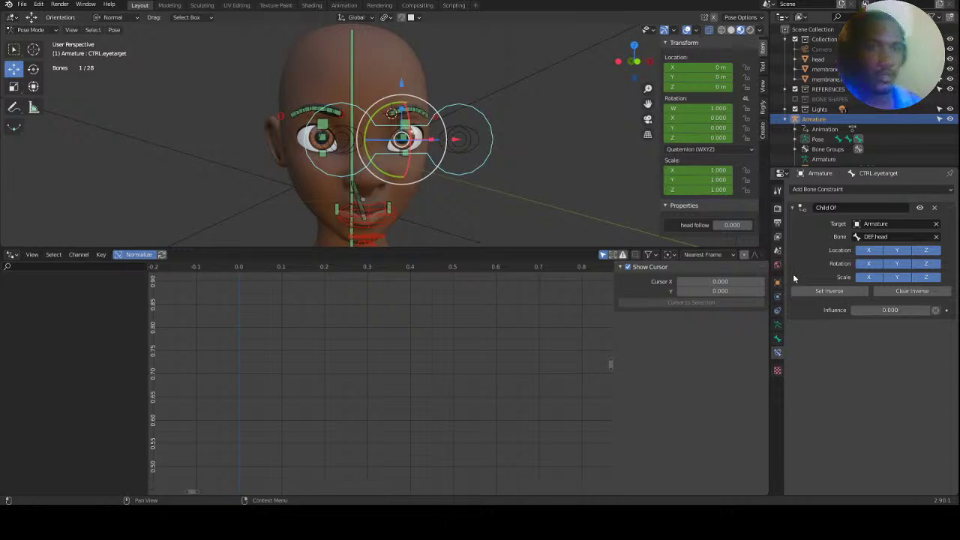
left_click(777, 340)
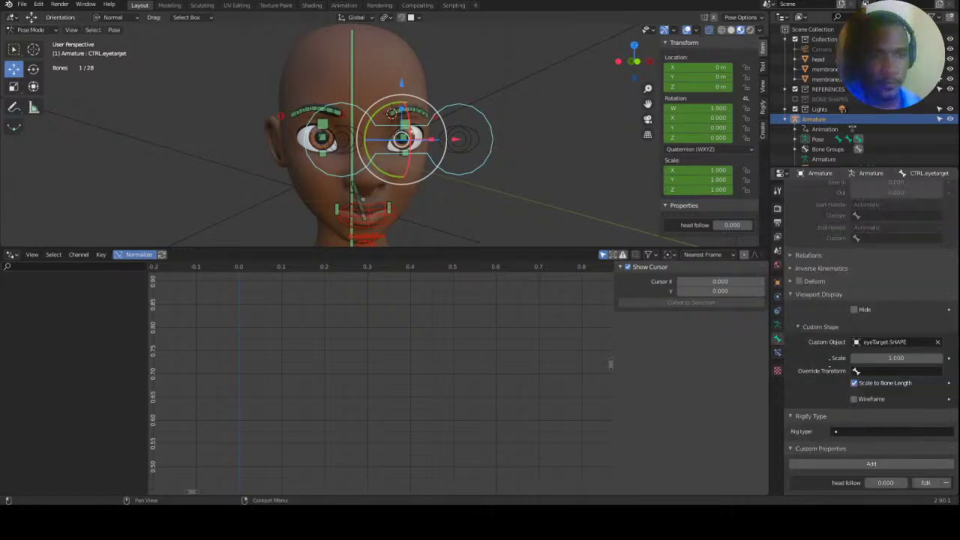
left_click(778, 281)
scroll(832, 370, "down", 3)
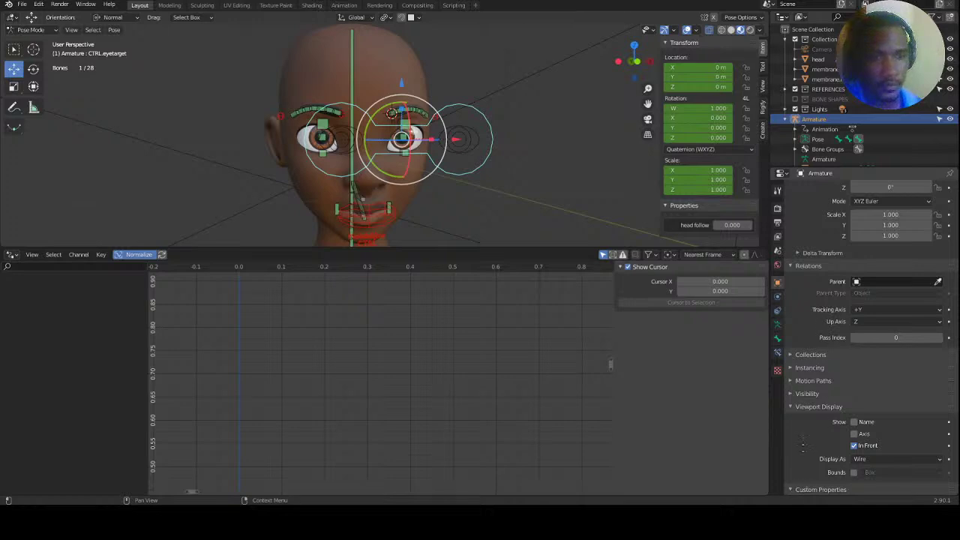
scroll(803, 460, "down", 1)
scroll(835, 430, "up", 1)
scroll(835, 430, "down", 1)
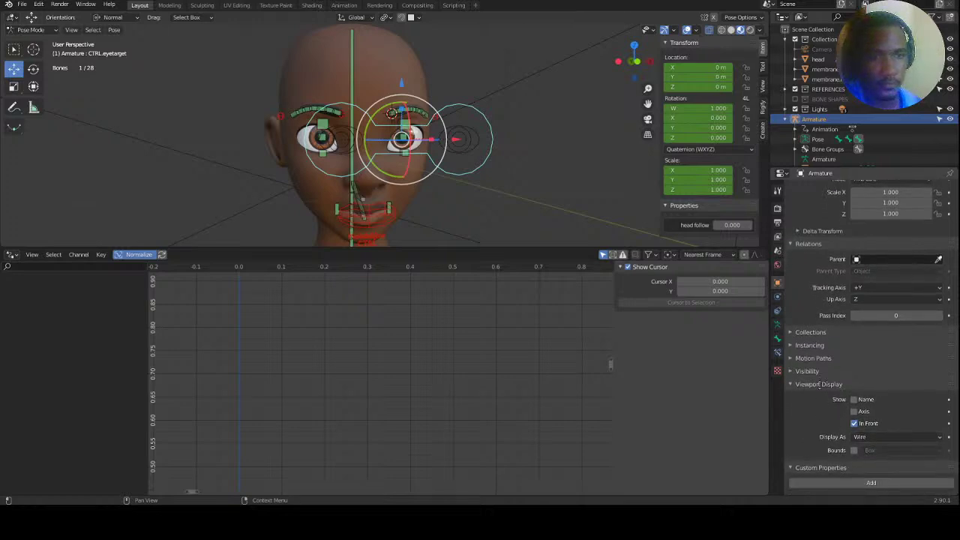
left_click(778, 339)
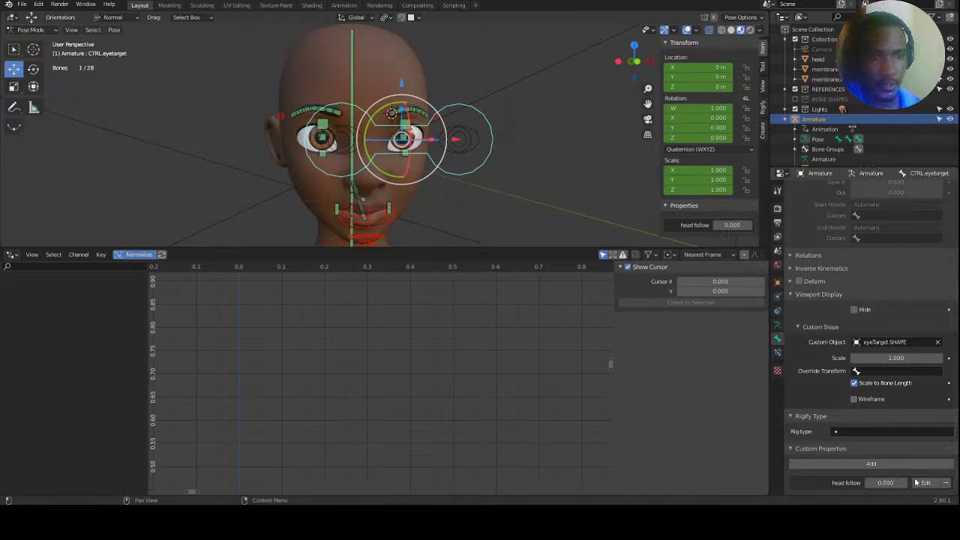
left_click(946, 483)
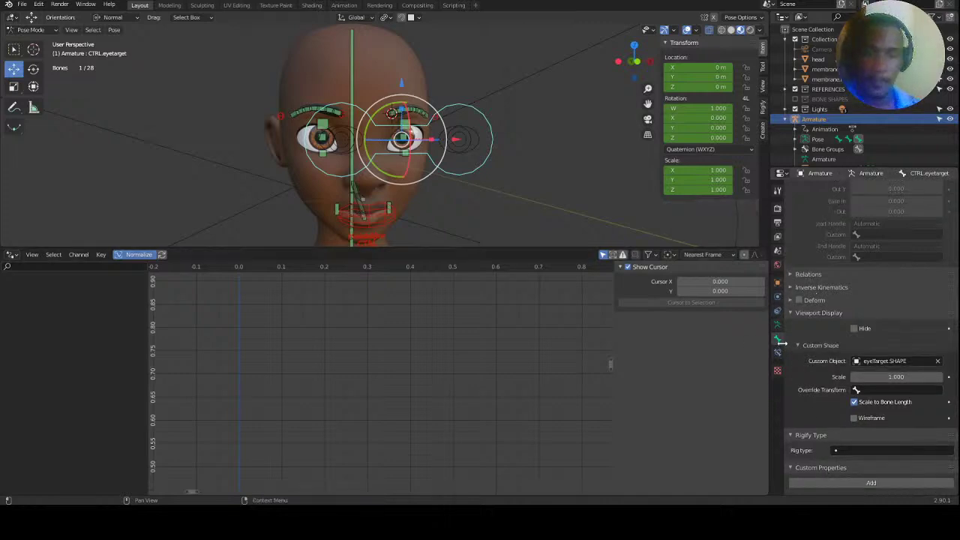
Add a custom property to the CTRL.eyetarget bone and name it "head follow".
left_click(869, 485)
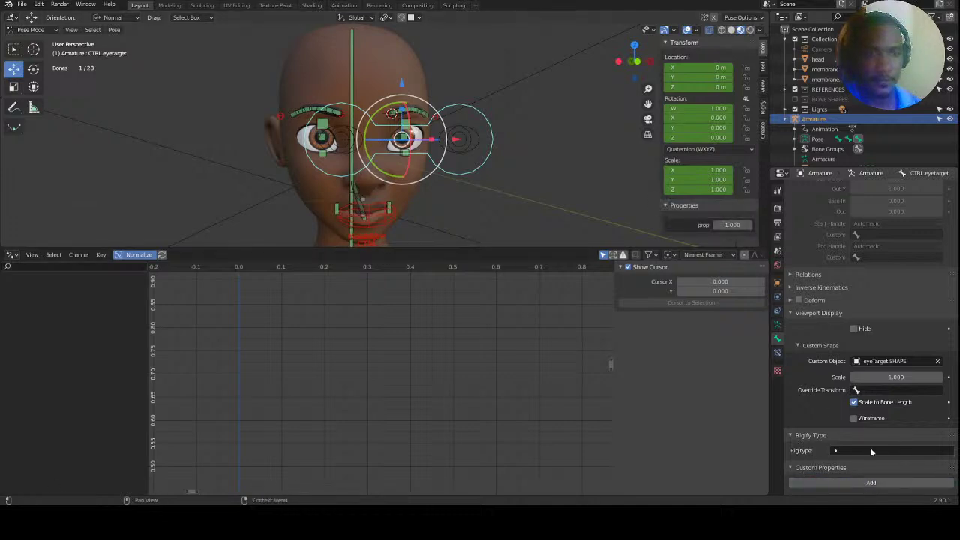
middle_click_drag(873, 442, 864, 371)
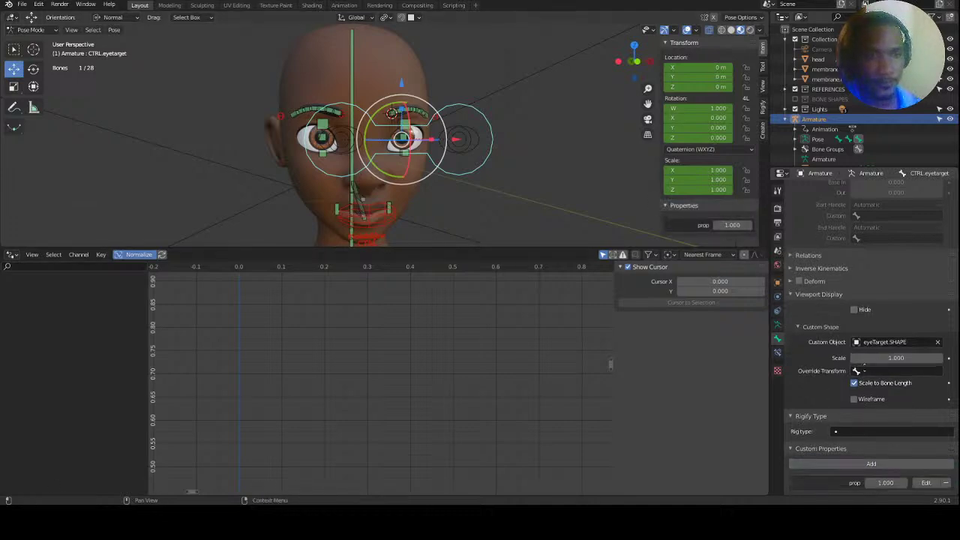
left_click(927, 483)
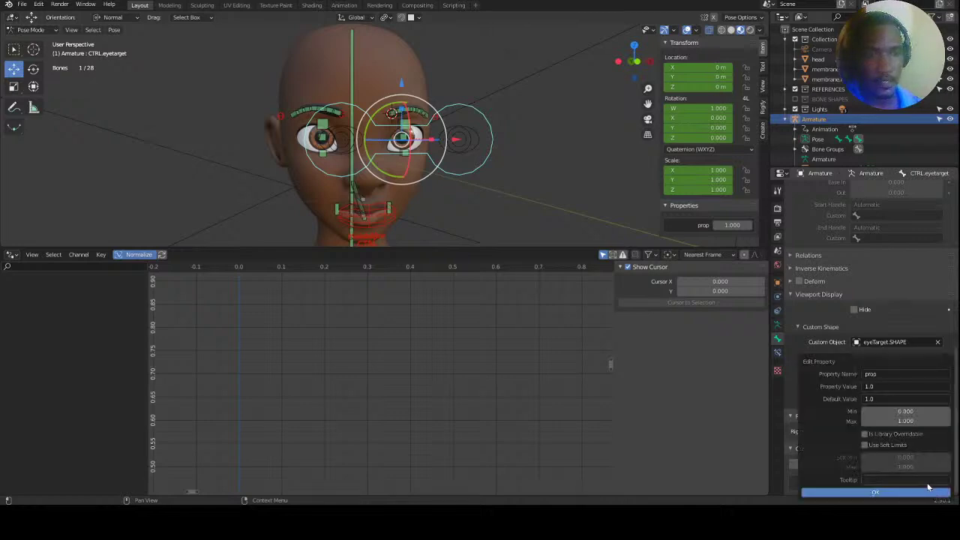
left_click(888, 480)
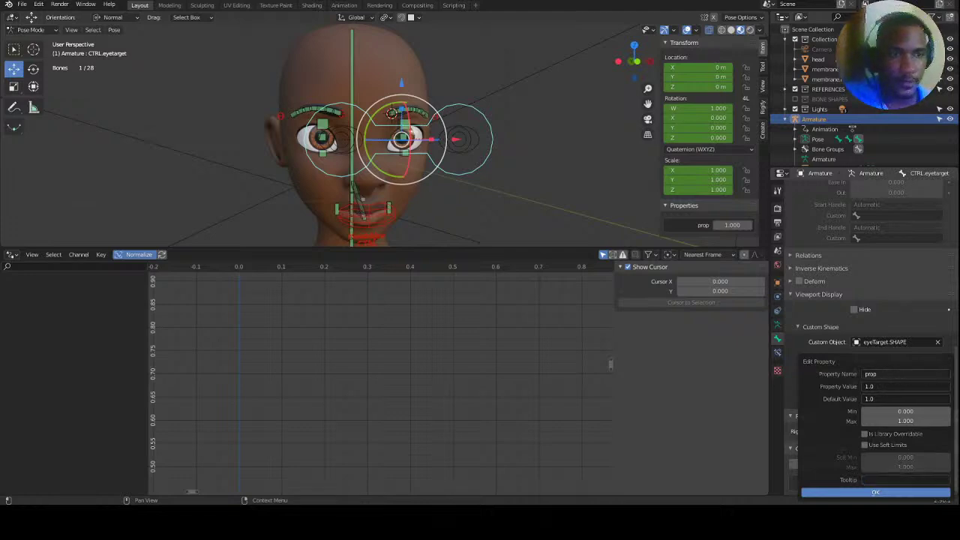
left_click(889, 374)
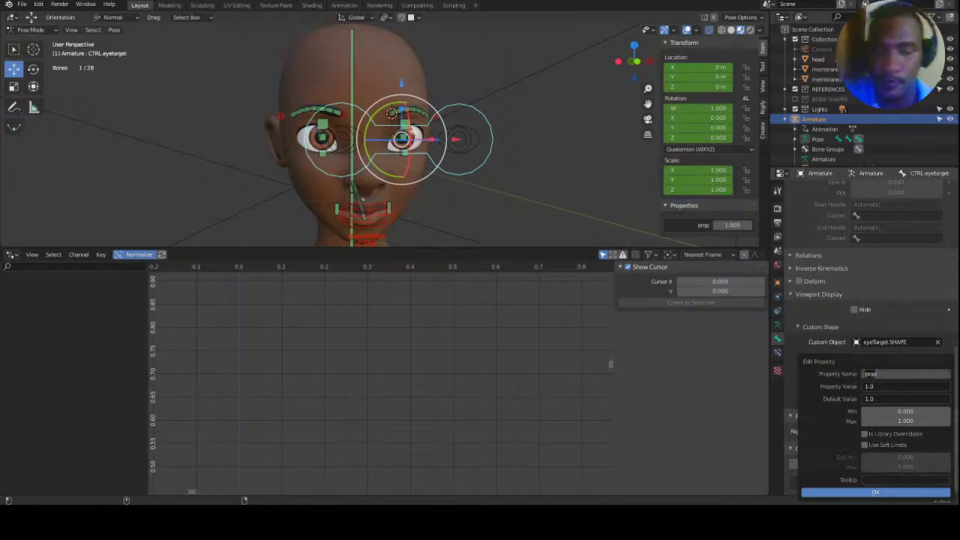
type("headfollow")
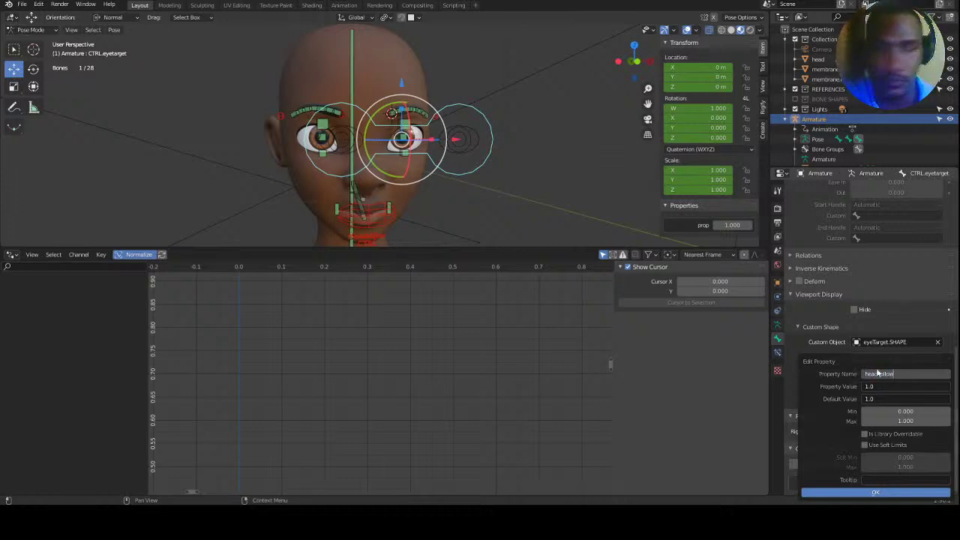
key("Return")
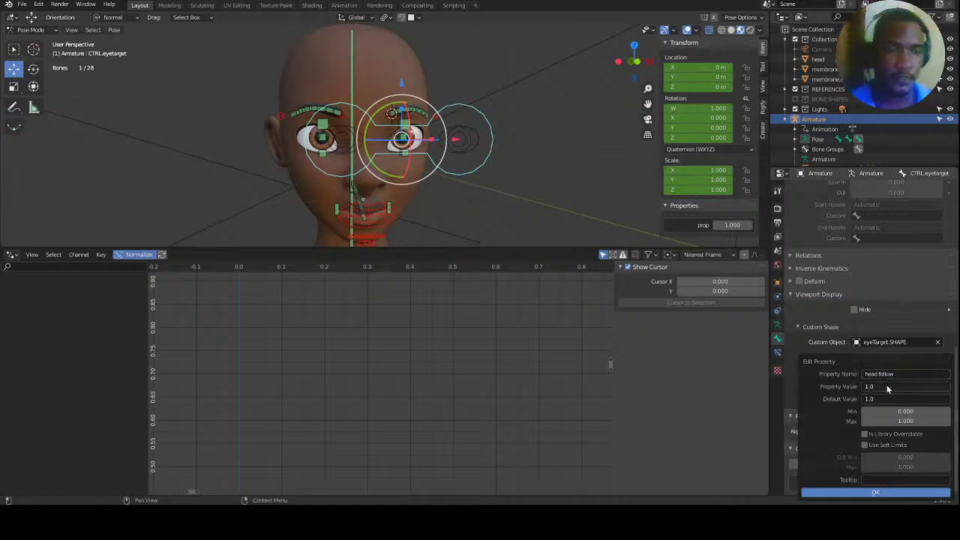
Give the head follow property a default value of 0 and the tooltip "Influence the head to follow the Eye Target.".
left_click(882, 397)
type("0")
key("Return")
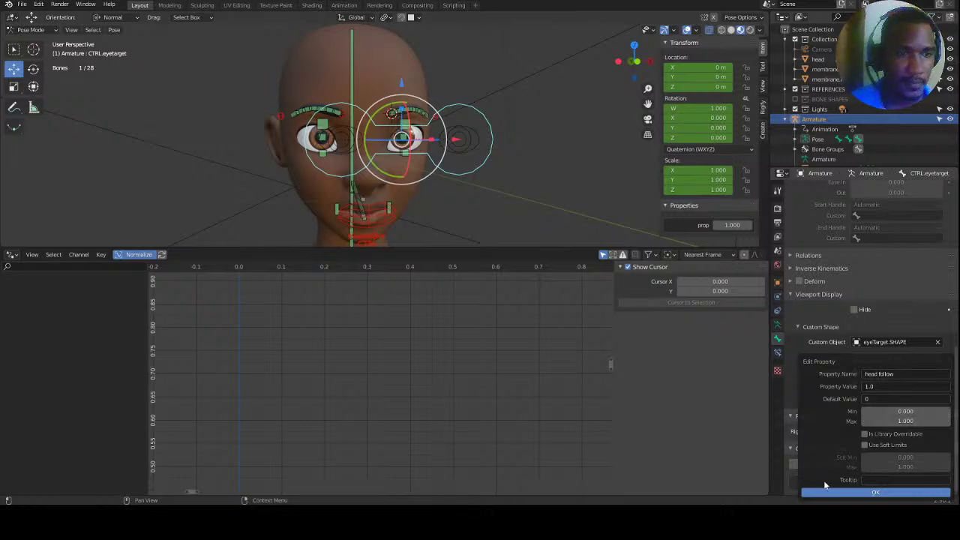
left_click(870, 480)
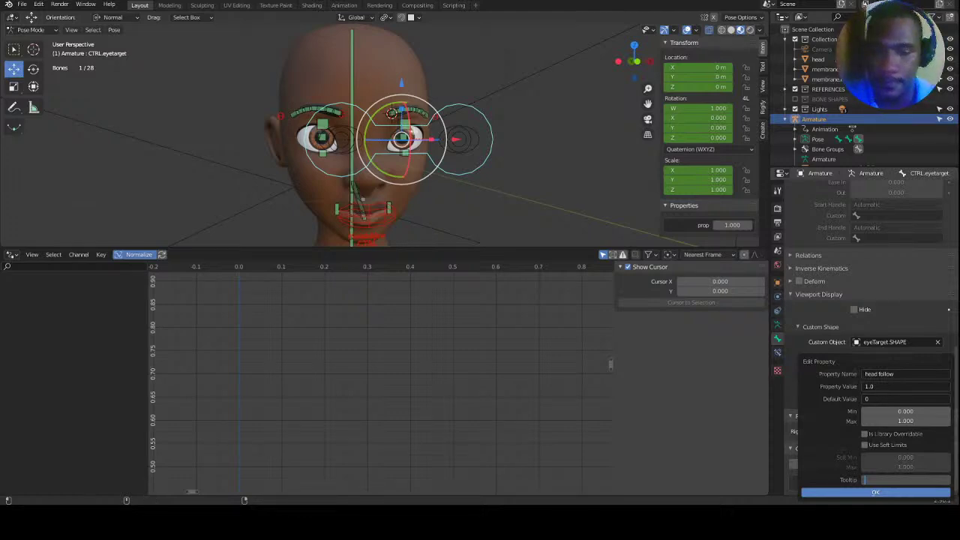
type("Influence the head to follow the")
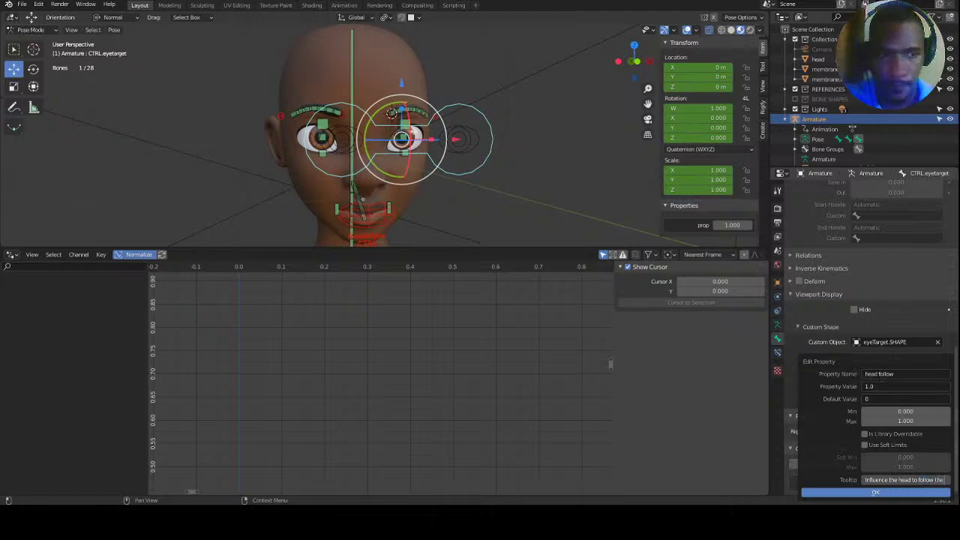
type("Eye Target.")
key("Return")
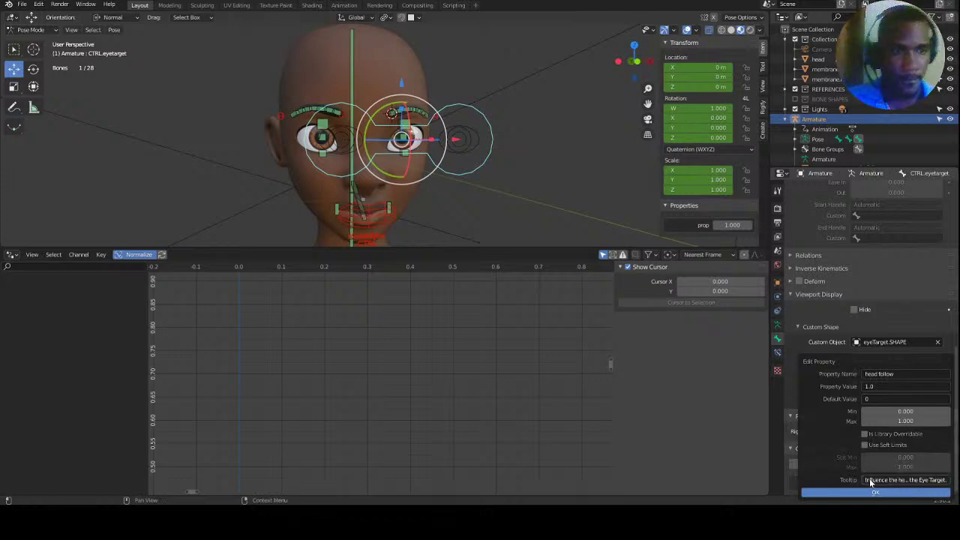
left_click(872, 491)
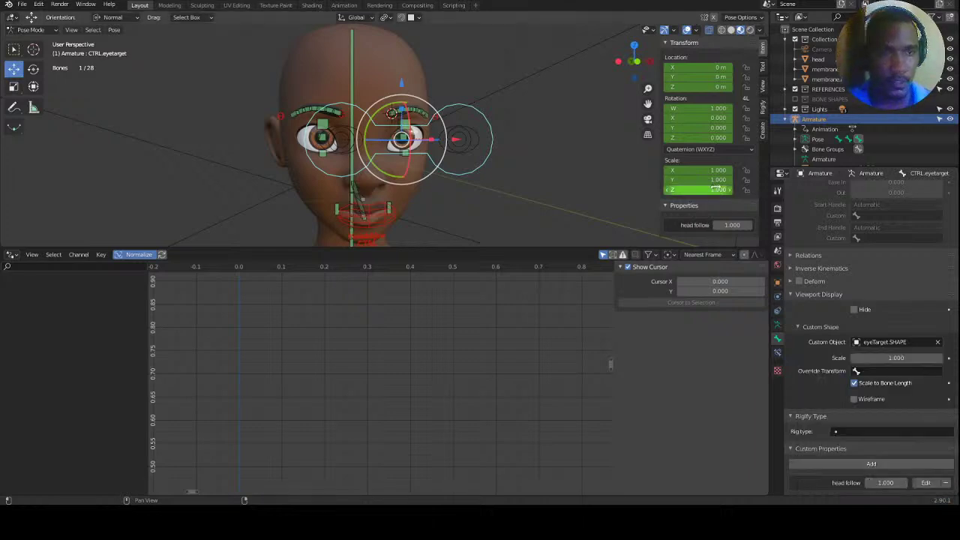
Copy CTRL.eyetarget's head follow property as a new driver and paste it onto the Influence of DEF.head's Damped Track constraint.
right_click(732, 225)
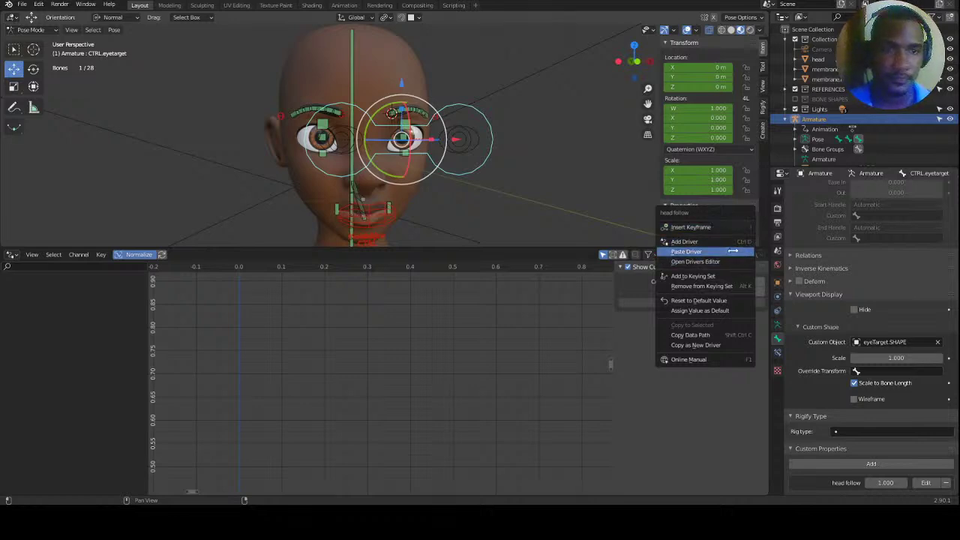
left_click(713, 346)
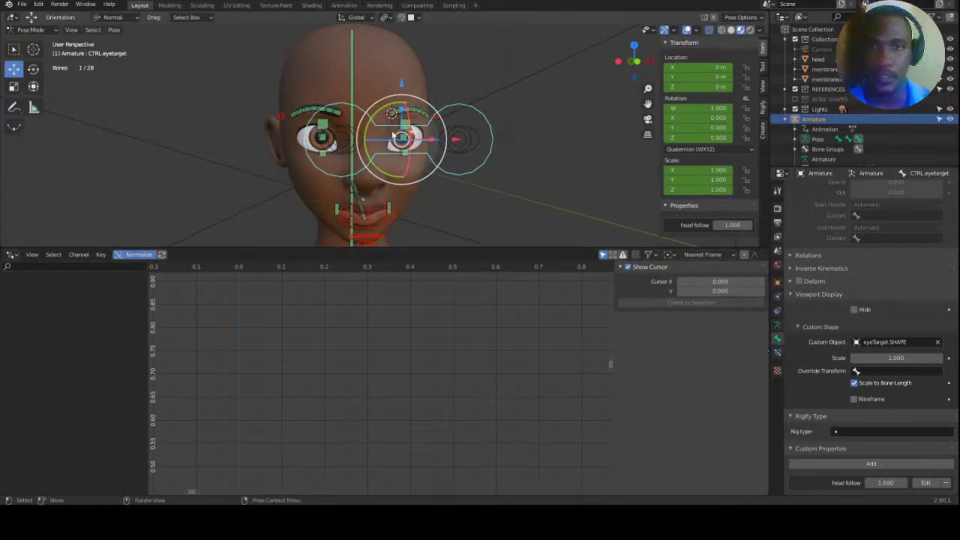
left_click(351, 79)
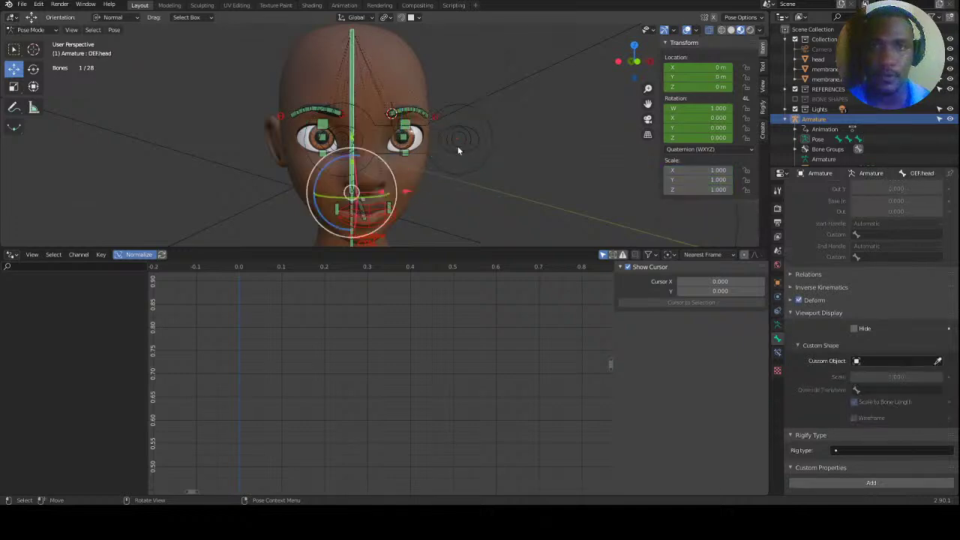
left_click(778, 354)
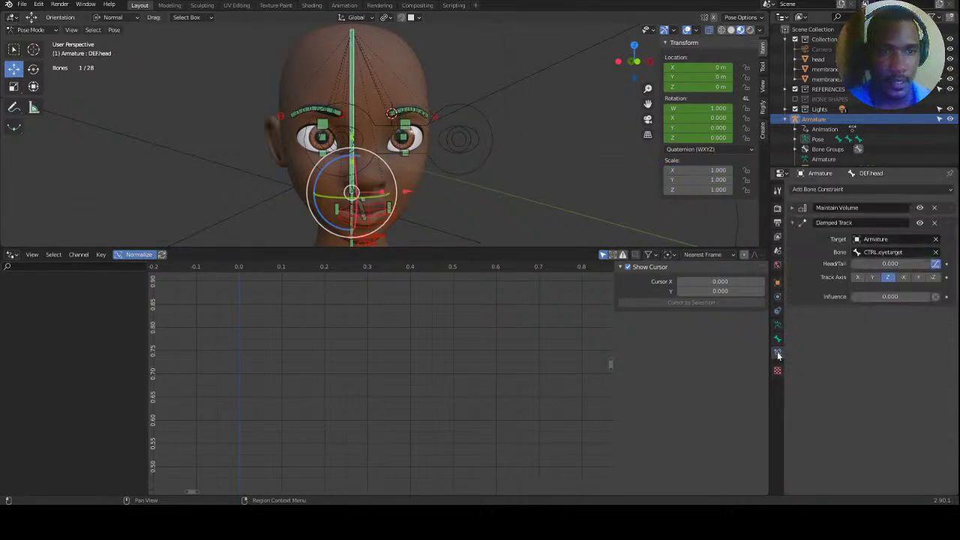
right_click(890, 298)
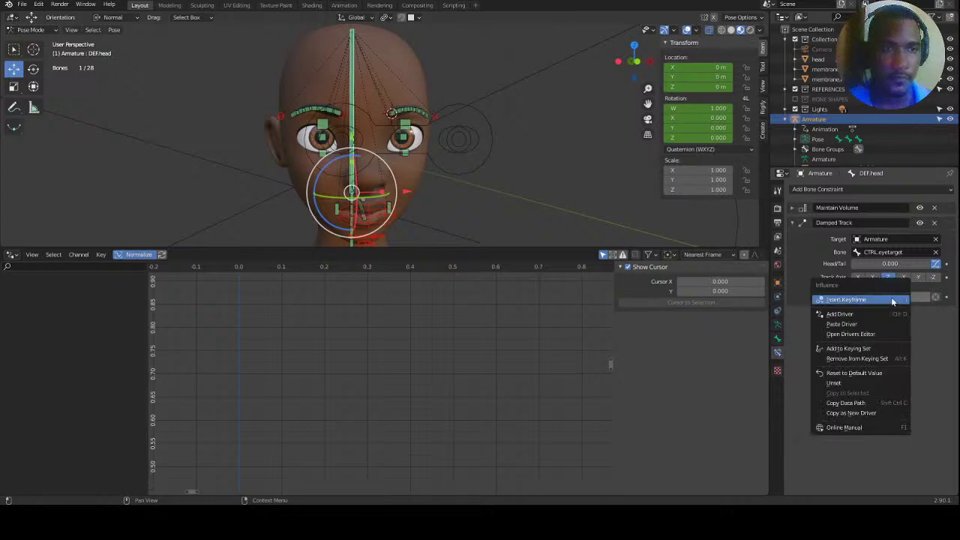
left_click(856, 323)
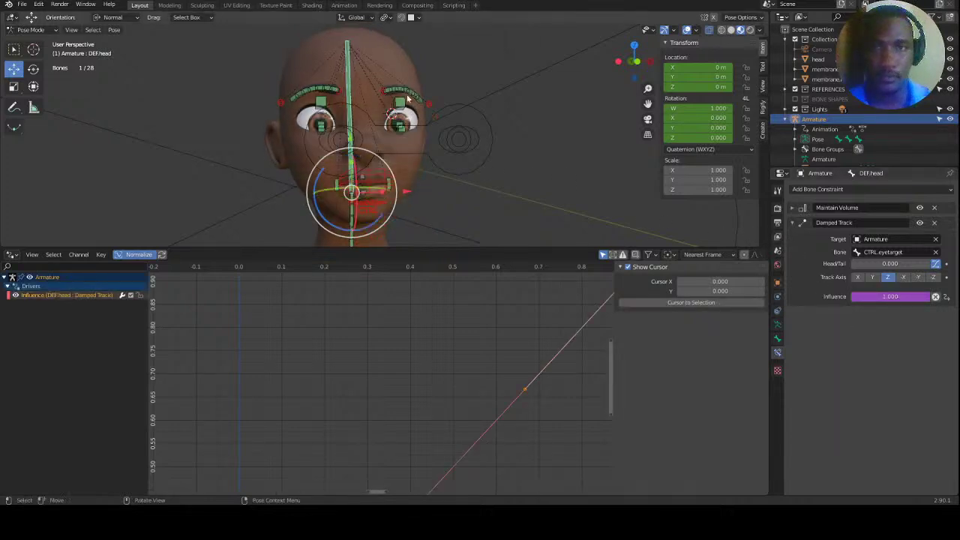
Test the head follow property of the CTRL.eyetarget bone at 0, then set it to 0.670.
key("alt+a")
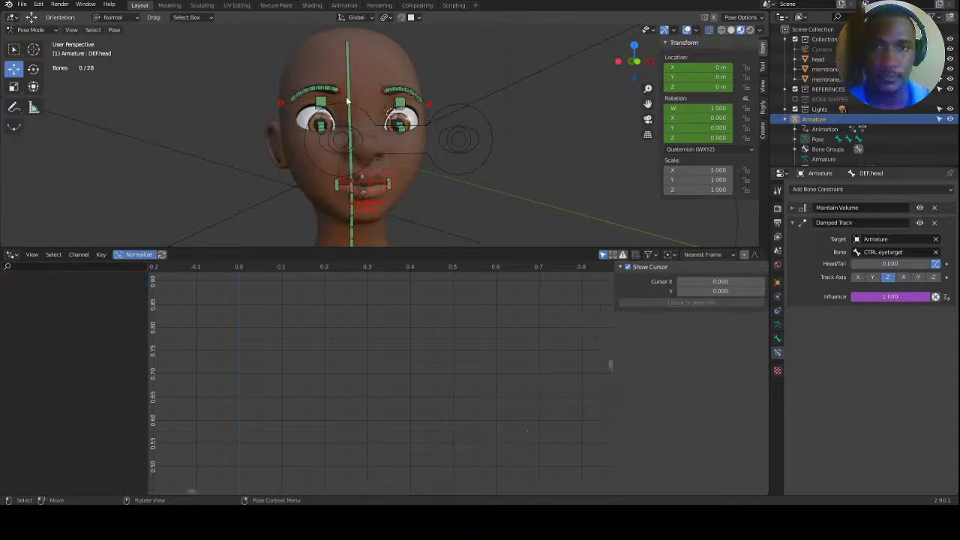
left_click(351, 97)
left_click(417, 127)
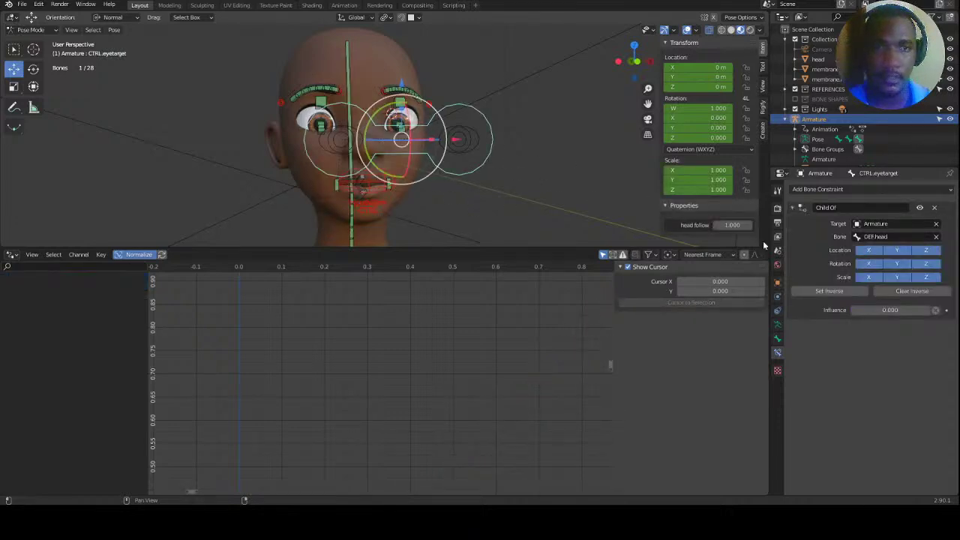
left_click_drag(732, 225, 615, 219)
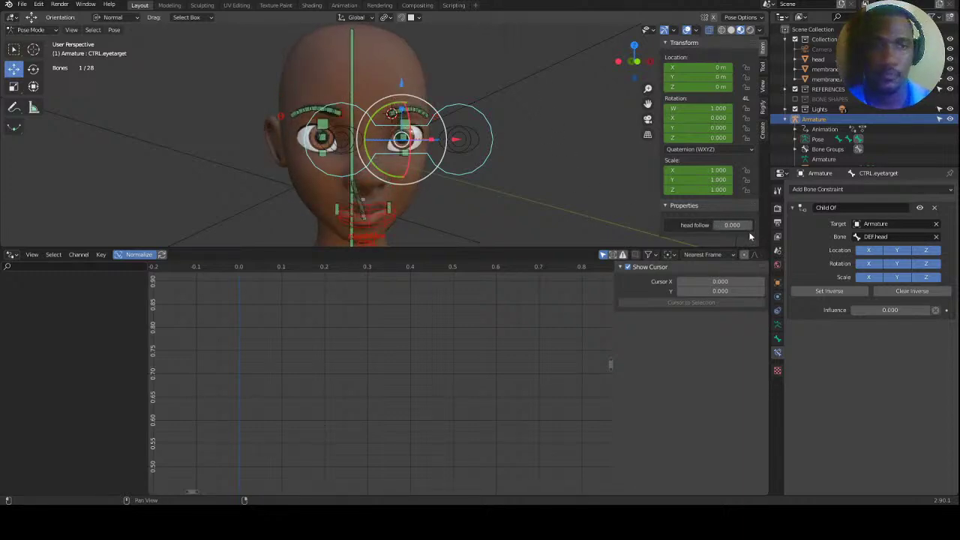
left_click_drag(742, 226, 697, 214)
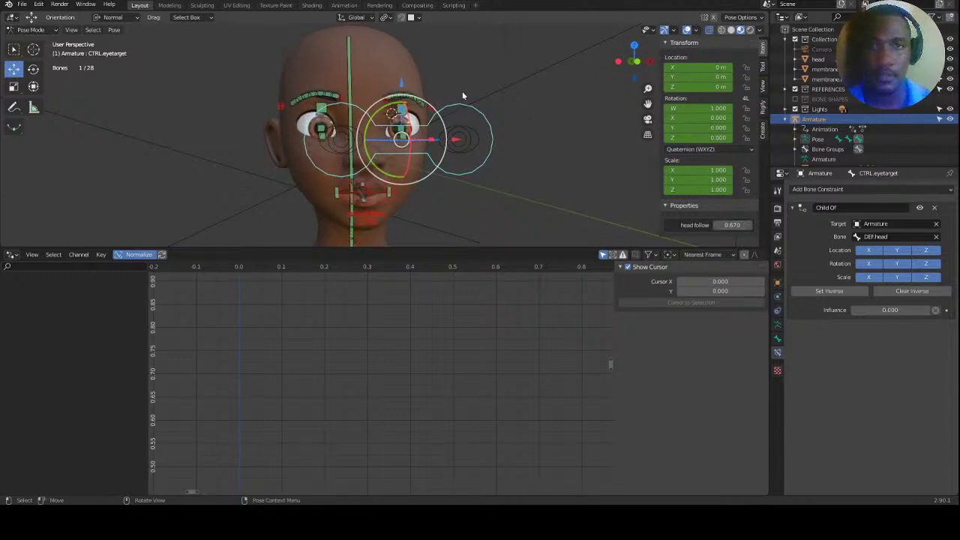
Try moving CTRL.eyetarget around the face and place it about 0.91 m along negative X to test the head following.
key("g")
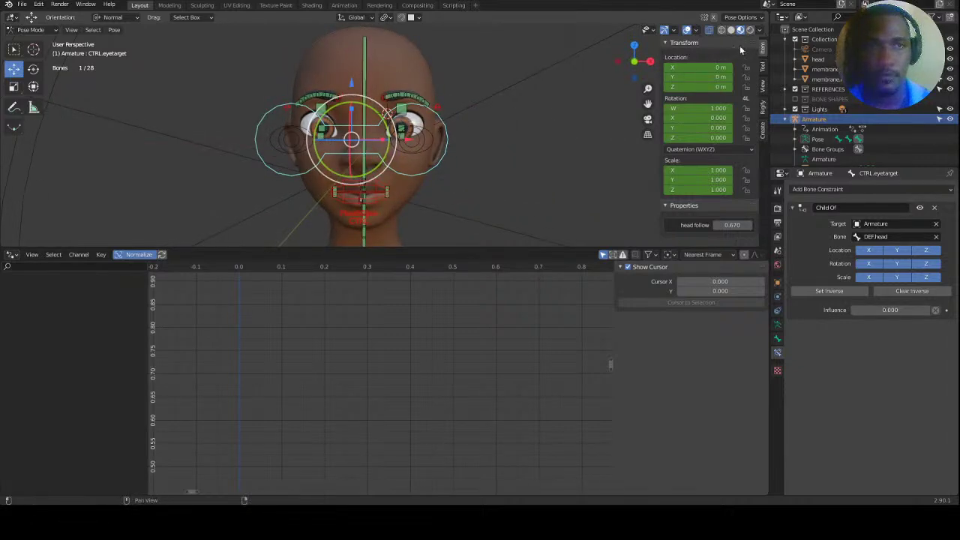
middle_click_drag(365, 122, 371, 125)
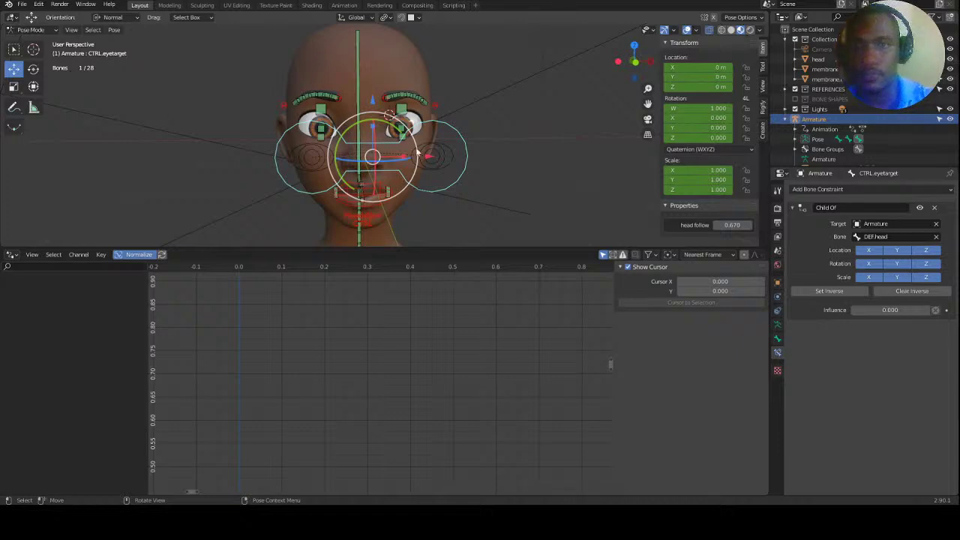
key("g")
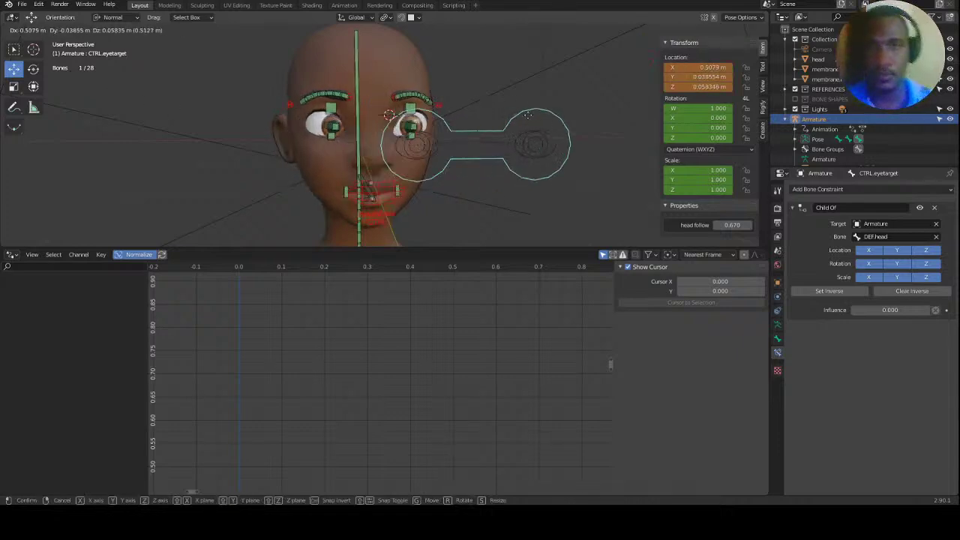
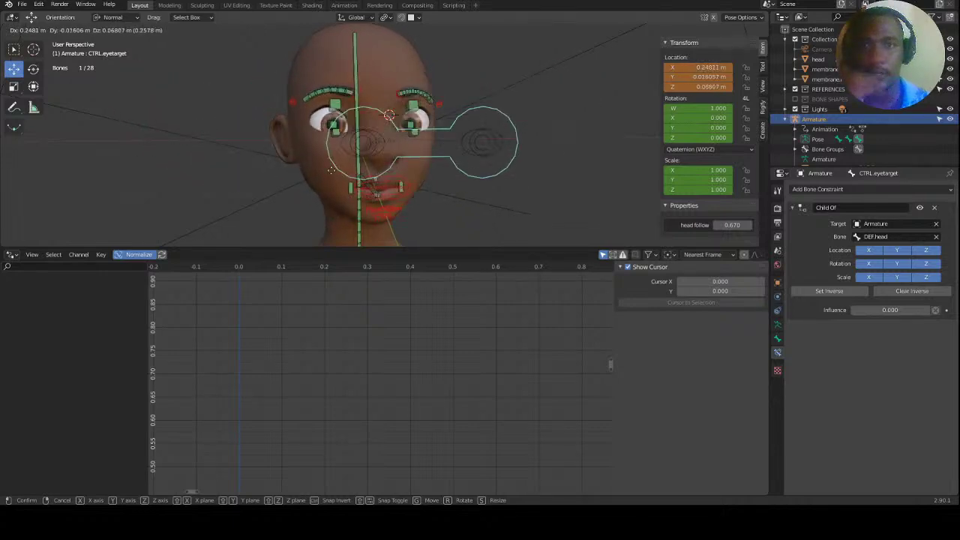
left_click(211, 135)
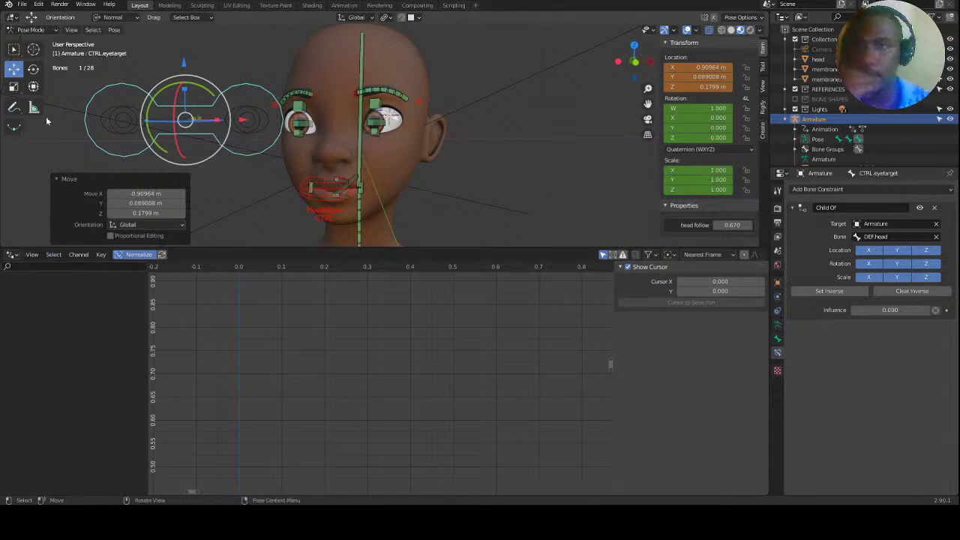
Change the Drivers editor area to a Timeline and go to frame 0.
left_click(11, 255)
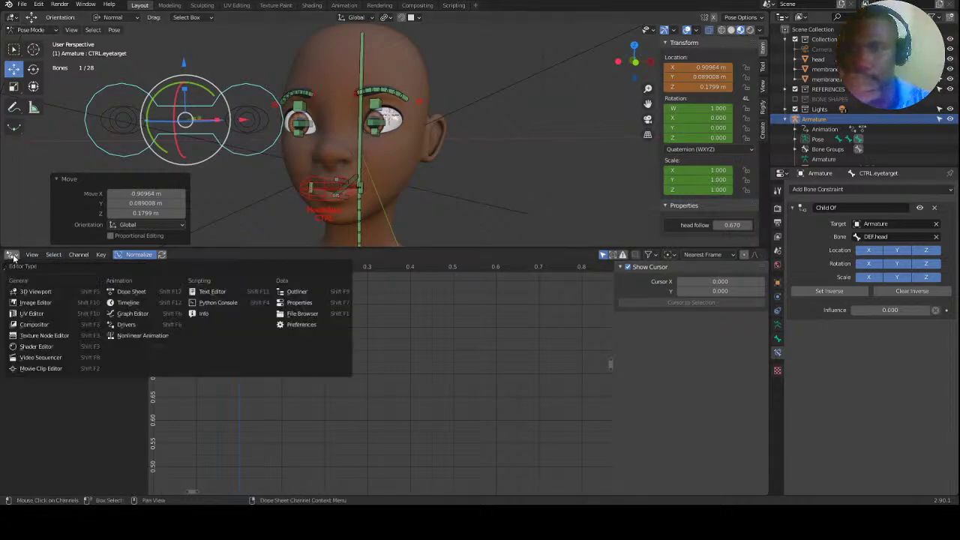
left_click(128, 303)
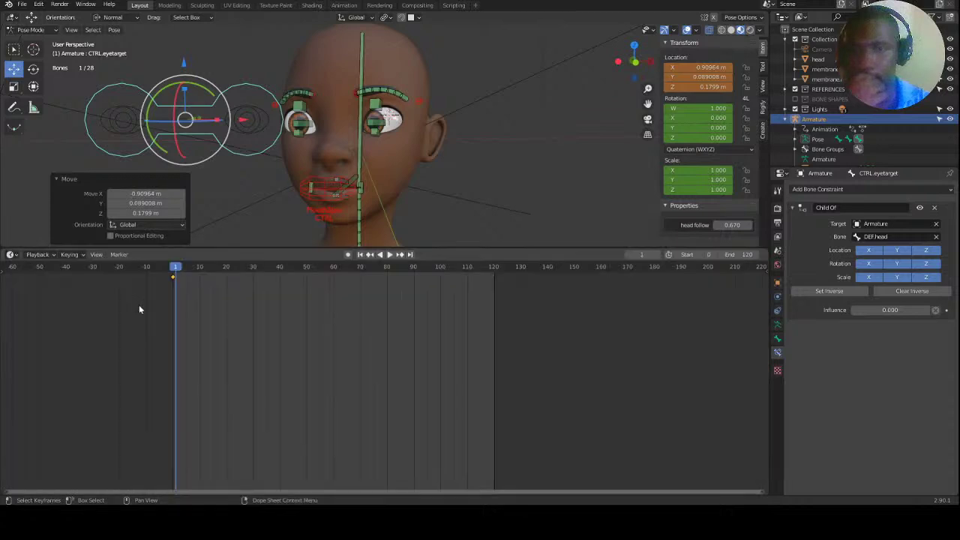
key("shift+Left")
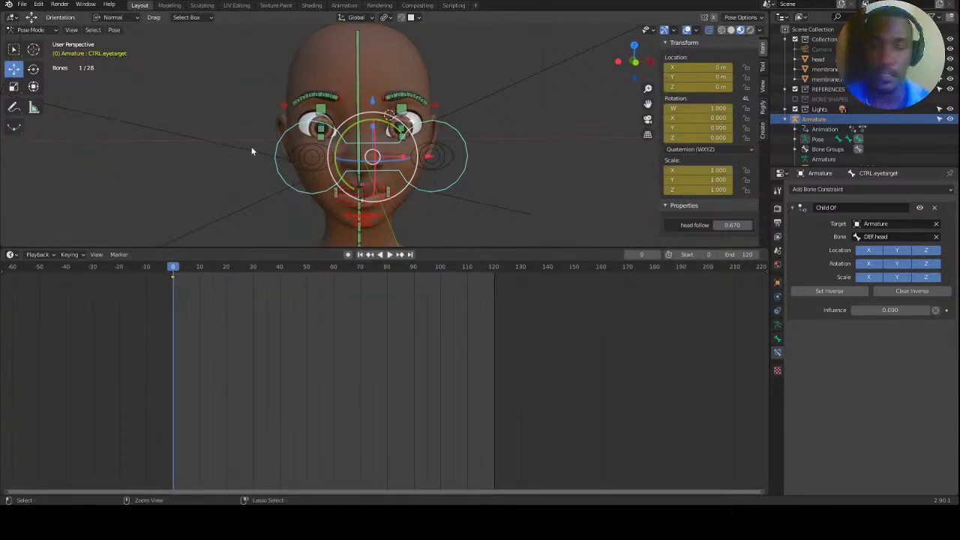
Save the file and briefly preview the animation playback.
key("ctrl+s")
key("space")
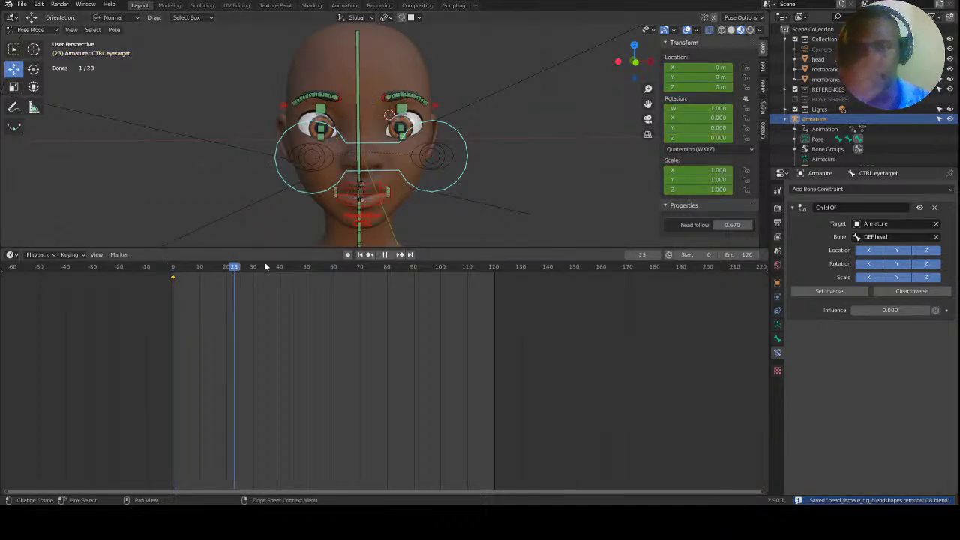
key("space")
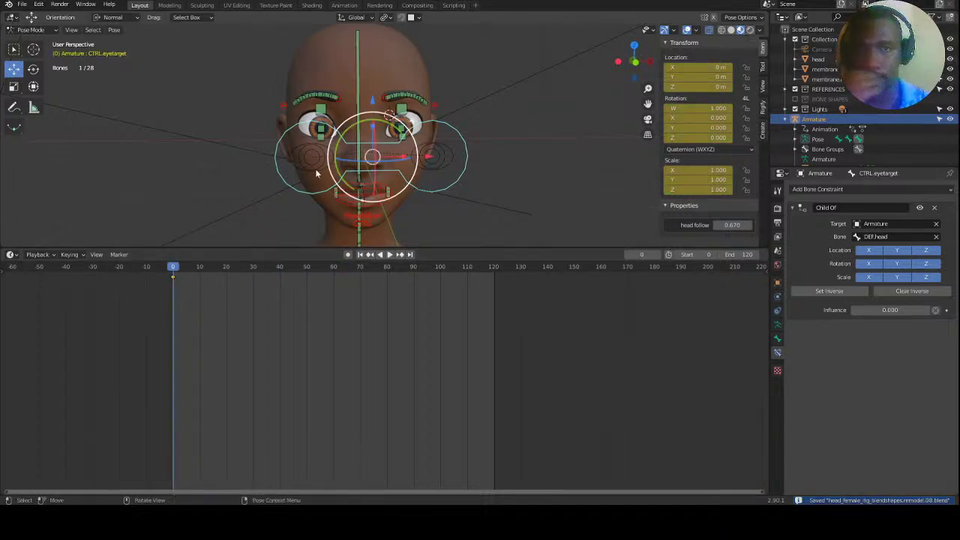
Enable auto keying and move CTRL.eyetarget about 0.73 m along negative X at frame 0.
left_click(347, 255)
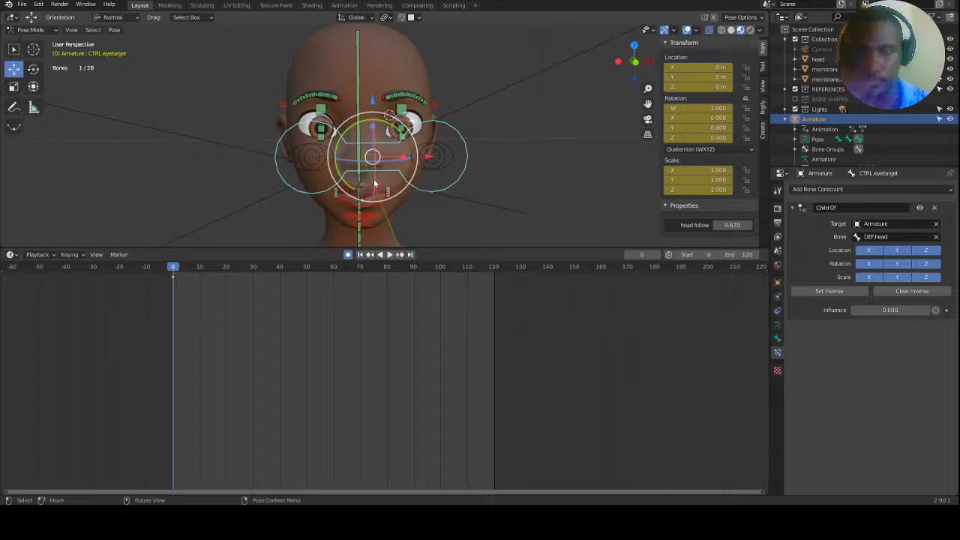
key("g")
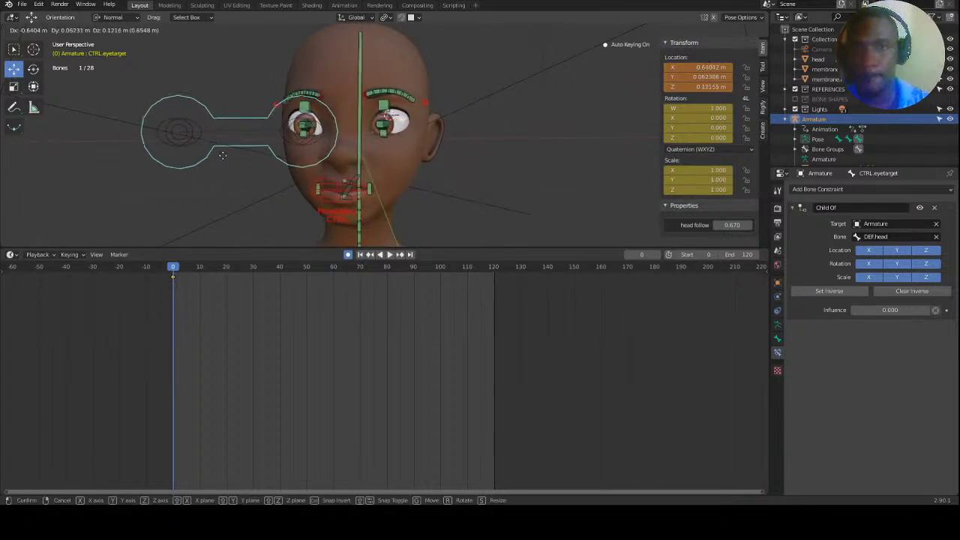
left_click(212, 149)
middle_click_drag(211, 188, 210, 194)
middle_click_drag(312, 170, 283, 181)
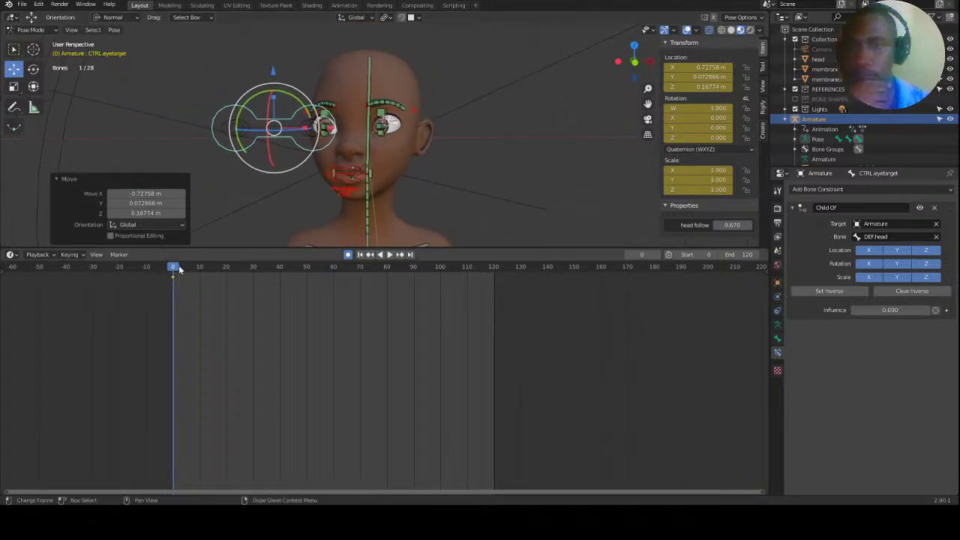
Record keyframes during playback by moving CTRL.eyetarget about 1.59 m along X to the other side of the head.
key("space")
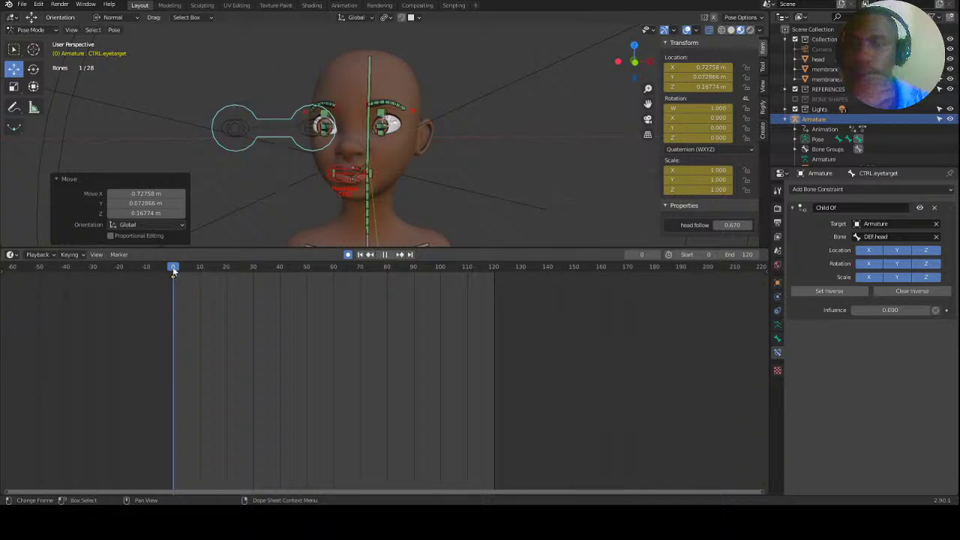
key("space")
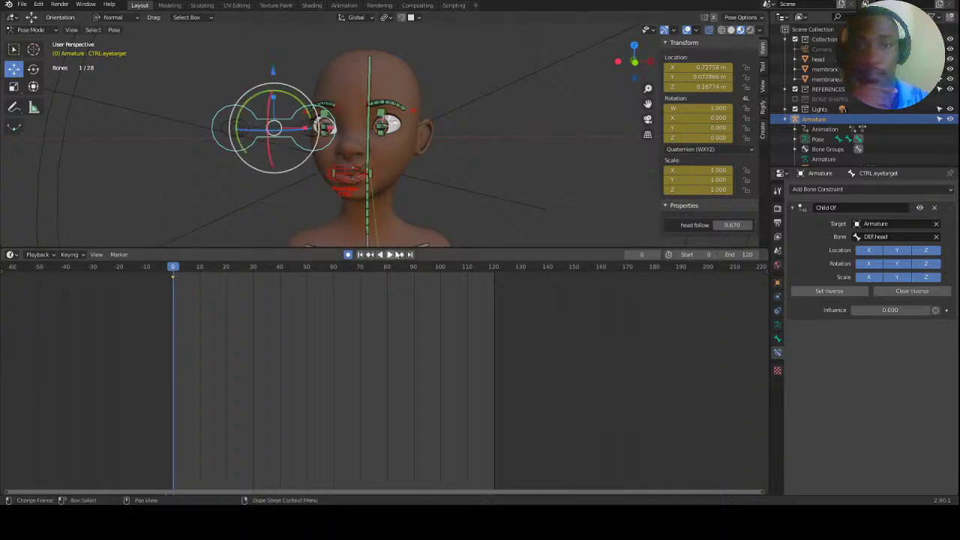
left_click(391, 255)
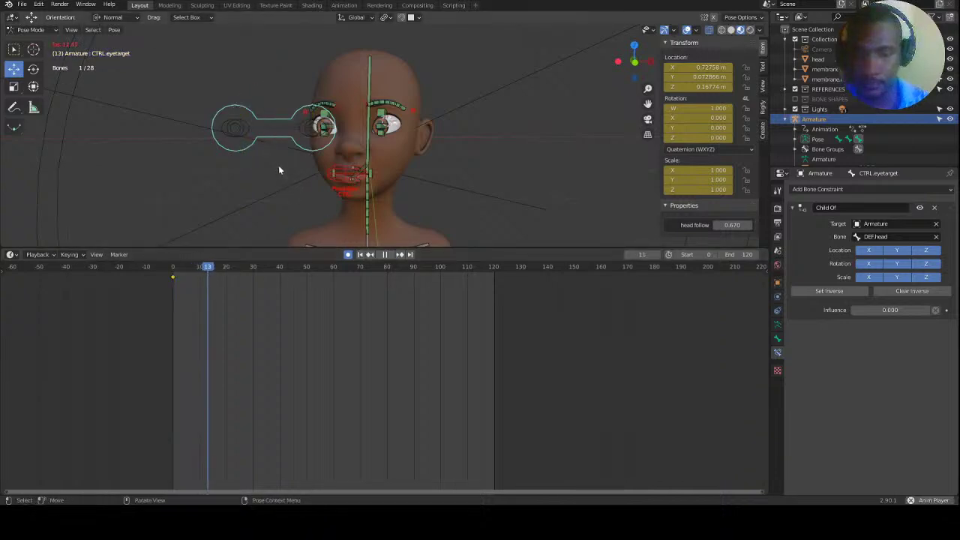
key("g")
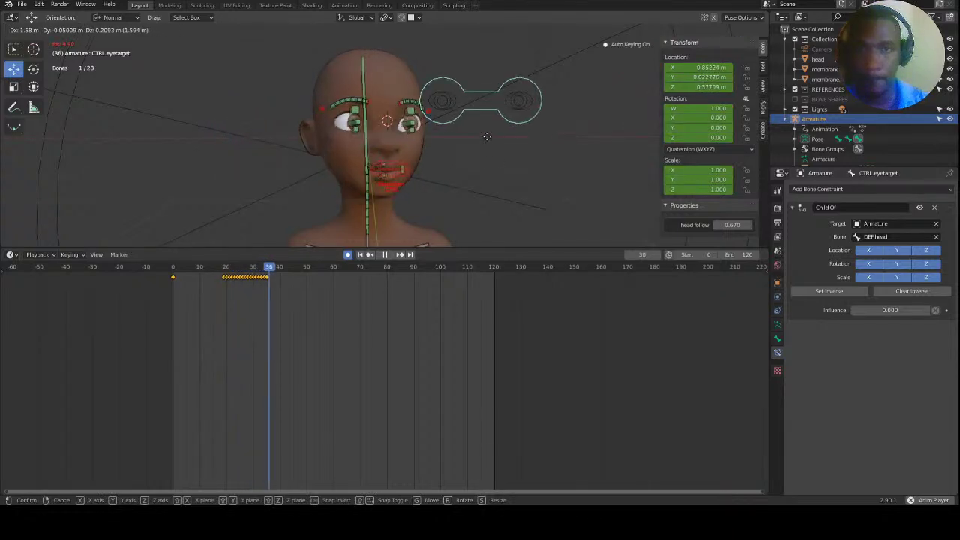
left_click(488, 137)
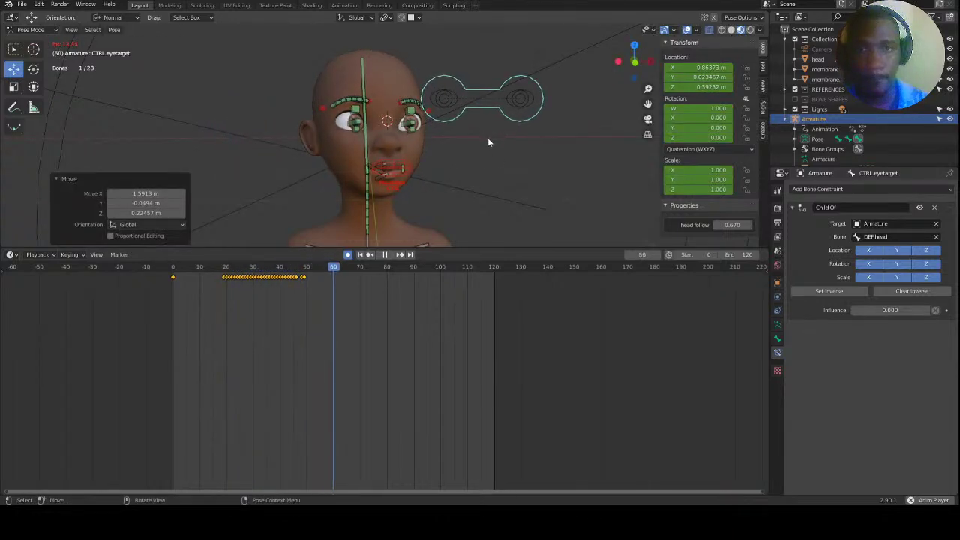
left_click(385, 255)
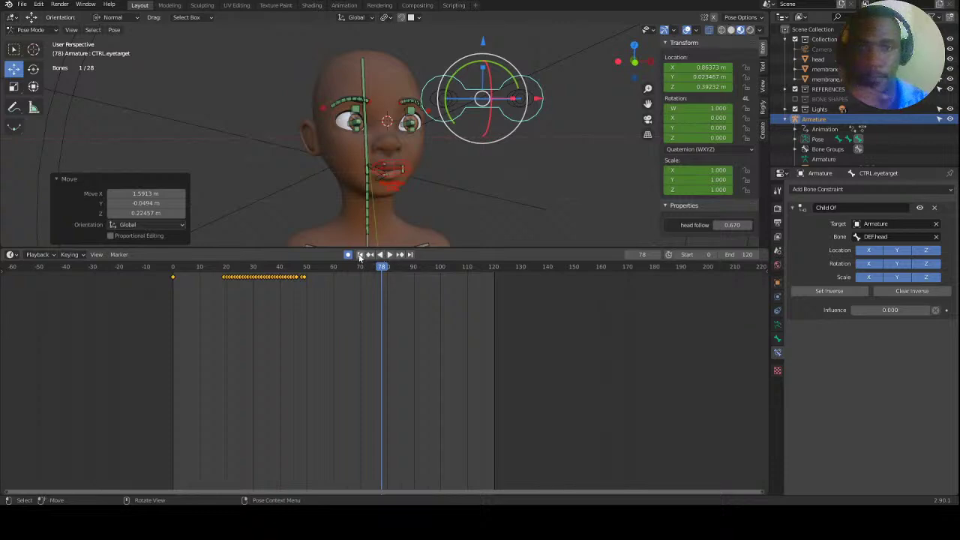
Play back and scrub the recorded eye target animation from frame 0, and save the file.
left_click(360, 255)
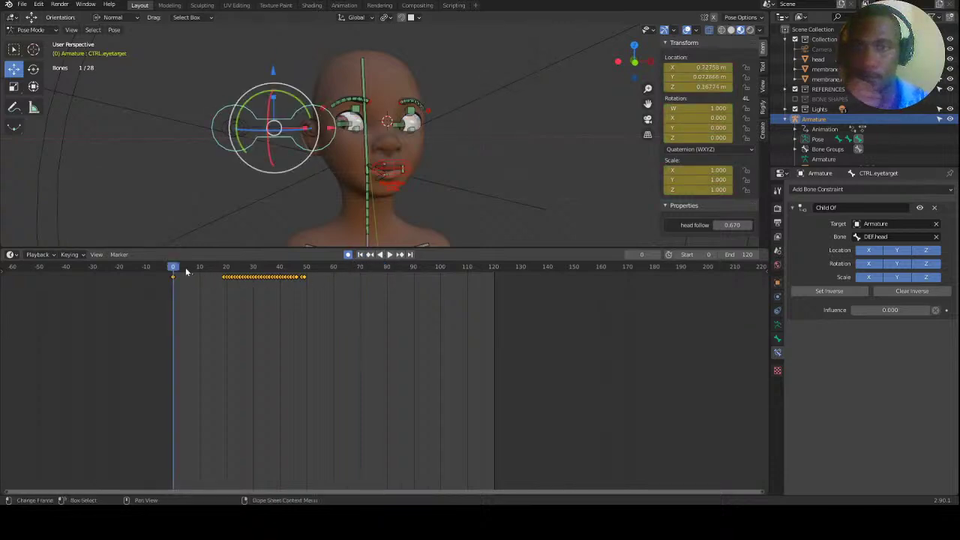
mouse_move(174, 269)
left_mouse_down()
mouse_move(337, 267)
mouse_move(181, 267)
left_mouse_up()
key("space")
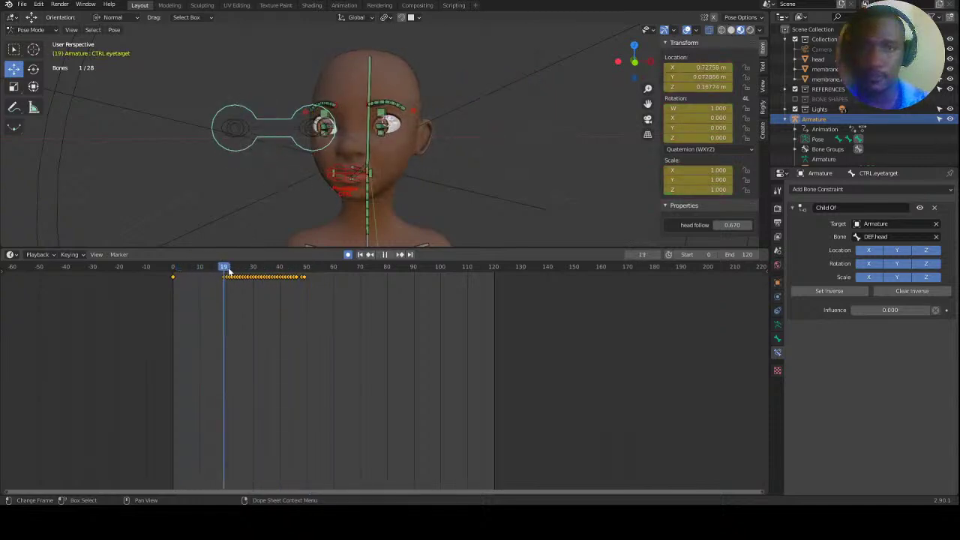
left_click_drag(275, 267, 173, 266)
key("space")
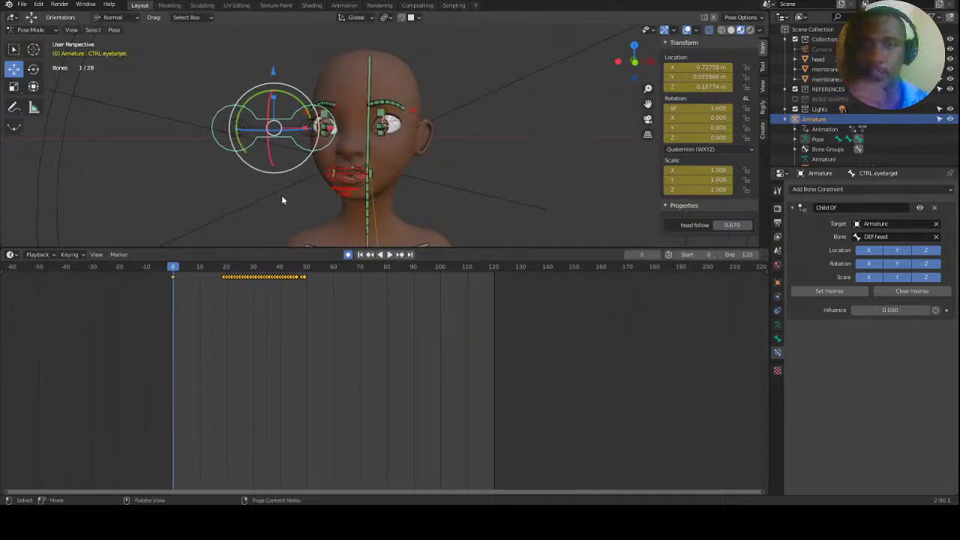
middle_click_drag(367, 191, 367, 182)
key("ctrl+s")
At frame 26, move both upper eyelid controls, CTRL.eyelid.T.R and CTRL.eyelid.T.L, up about 0.16 m along Z.
left_click_drag(175, 269, 248, 268)
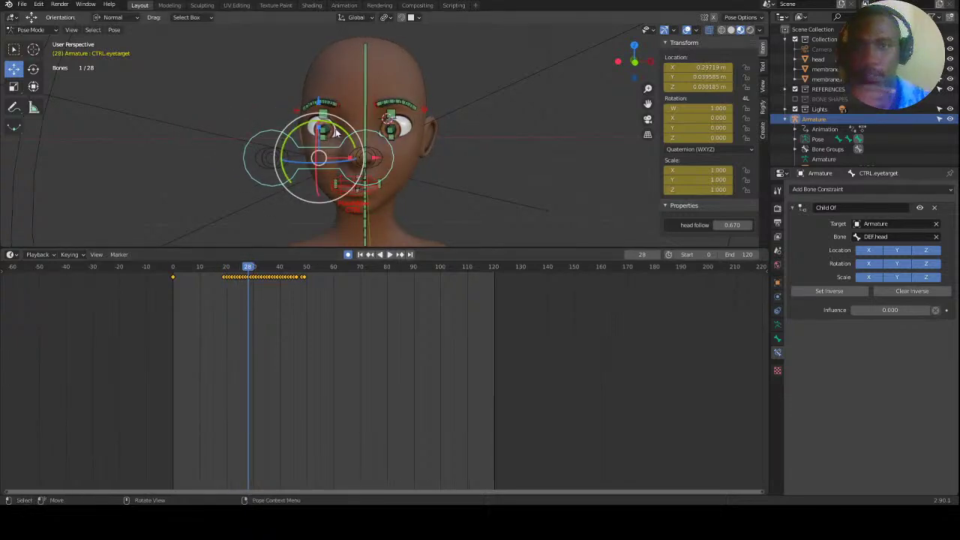
scroll(344, 120, "up", 3)
scroll(344, 120, "up", 2)
left_click_drag(248, 269, 243, 269)
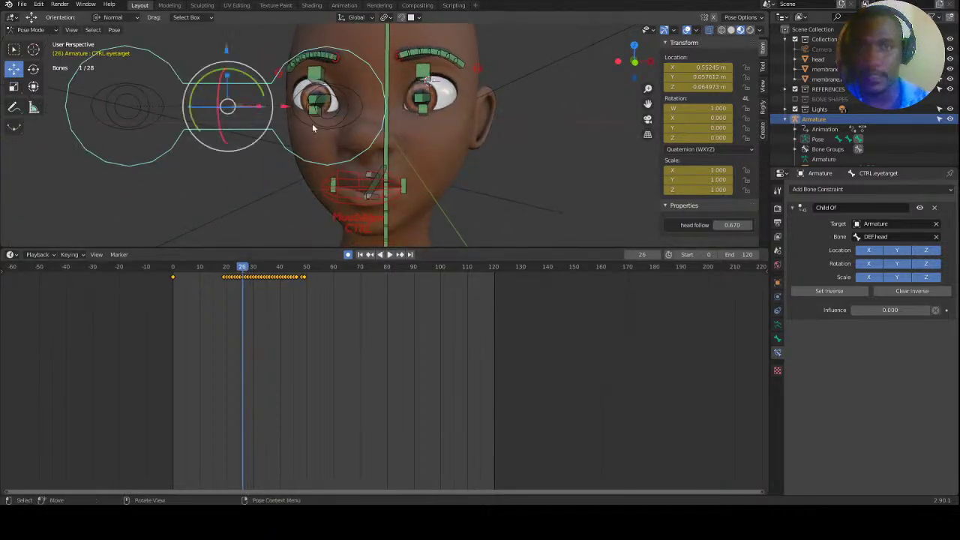
left_click(316, 76)
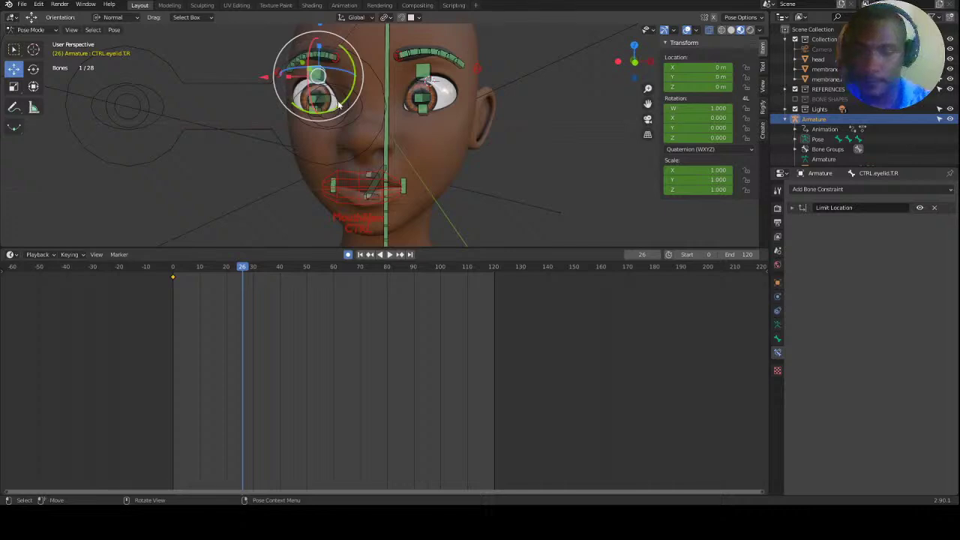
middle_click_drag(197, 130, 182, 139, "ctrl")
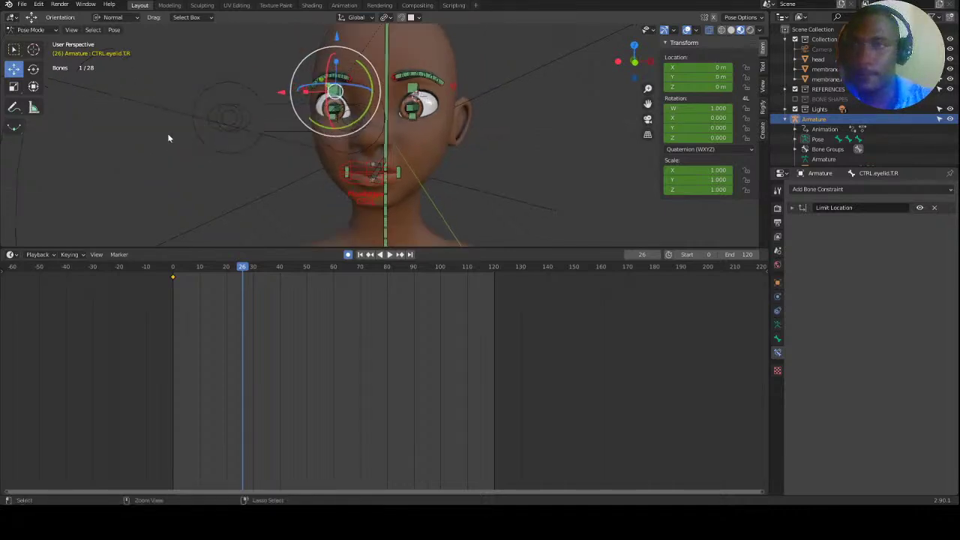
left_click(15, 70)
left_click(415, 91, "shift")
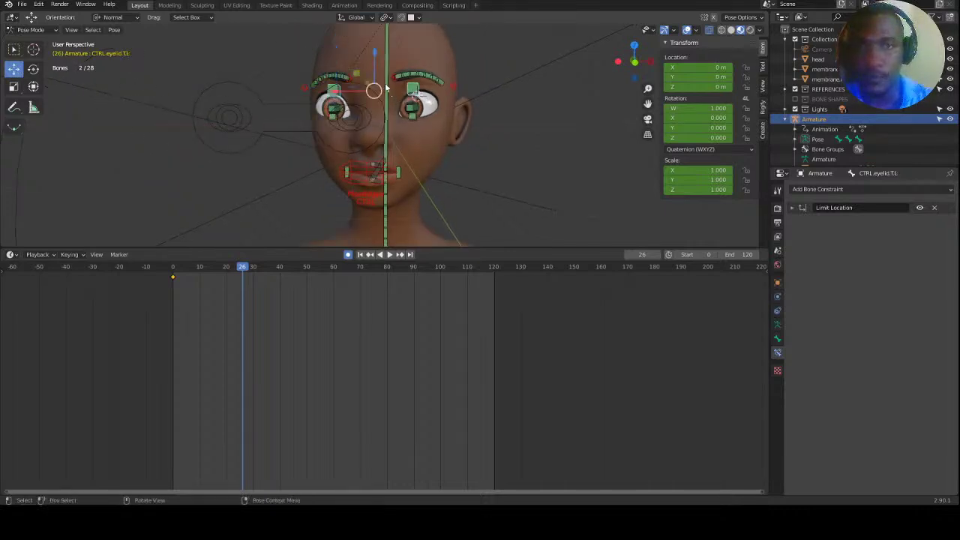
left_click_drag(378, 55, 296, 230)
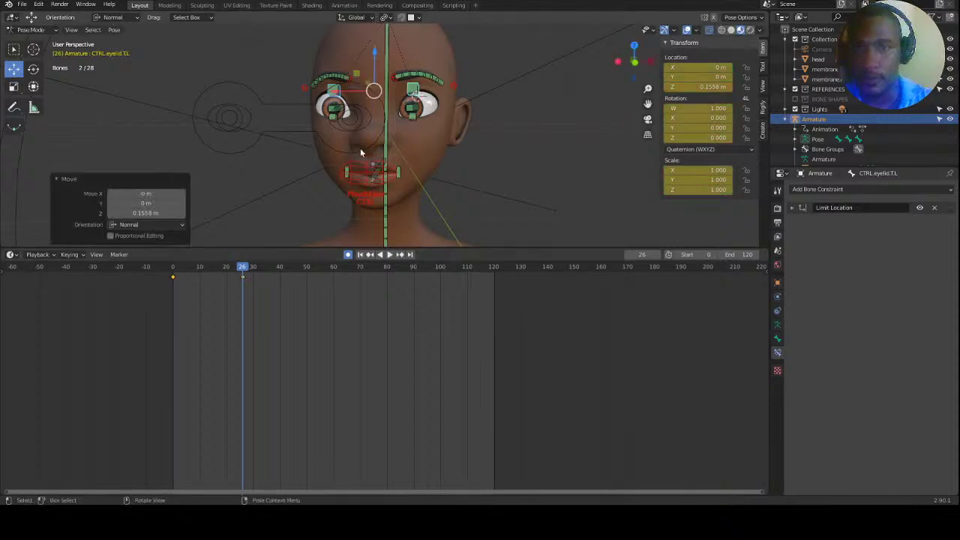
At frame 29, lower both upper eyelid controls about 0.91 m along Z to close the eyes.
key("space")
left_click(245, 267)
mouse_move(245, 267)
left_mouse_down()
mouse_move(235, 266)
mouse_move(250, 267)
left_mouse_up()
key("space")
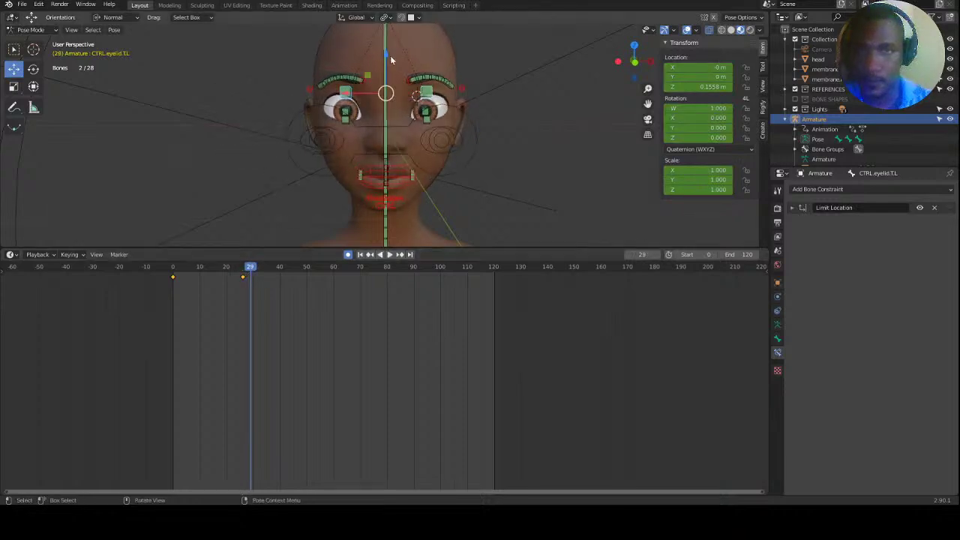
key("g")
left_click(384, 120)
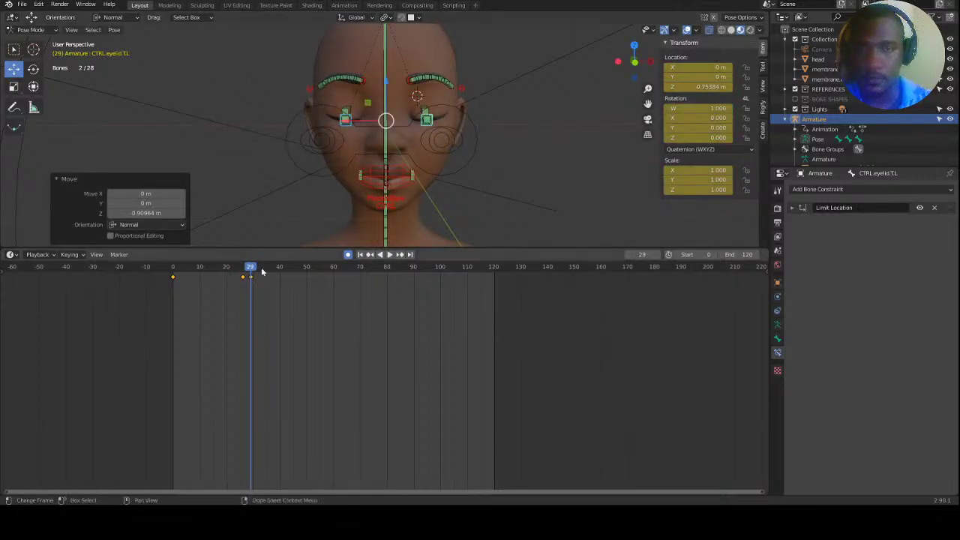
Shift the eyelid raise and close keyframes to frames 23 and 28 and set their interpolation to Bezier.
mouse_move(250, 268)
left_mouse_down()
mouse_move(212, 267)
mouse_move(243, 279)
mouse_move(232, 276)
mouse_move(262, 268)
mouse_move(231, 273)
mouse_move(247, 279)
mouse_move(252, 268)
mouse_move(220, 269)
mouse_move(248, 269)
left_mouse_up()
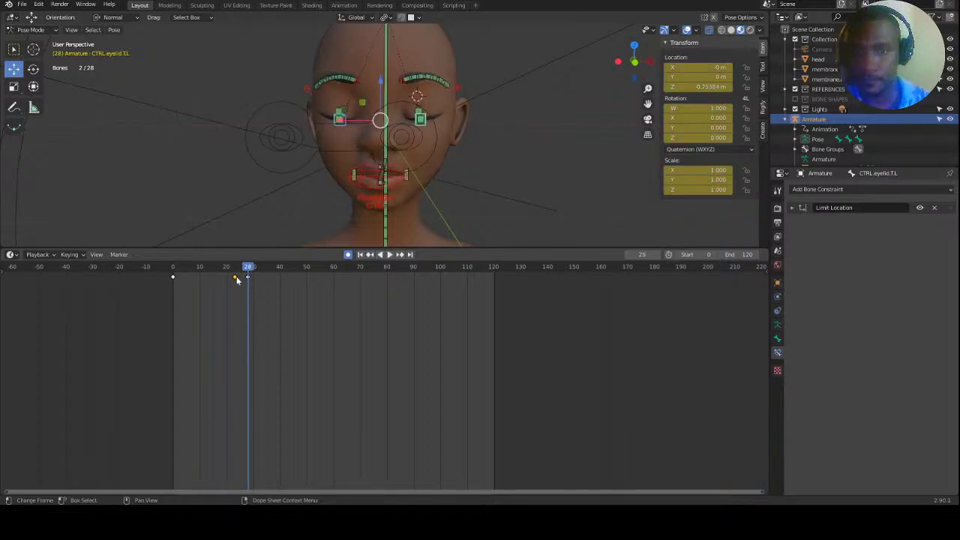
right_click(237, 280)
key("Escape")
left_click_drag(225, 296, 264, 279)
right_click(250, 278)
mouse_move(247, 321)
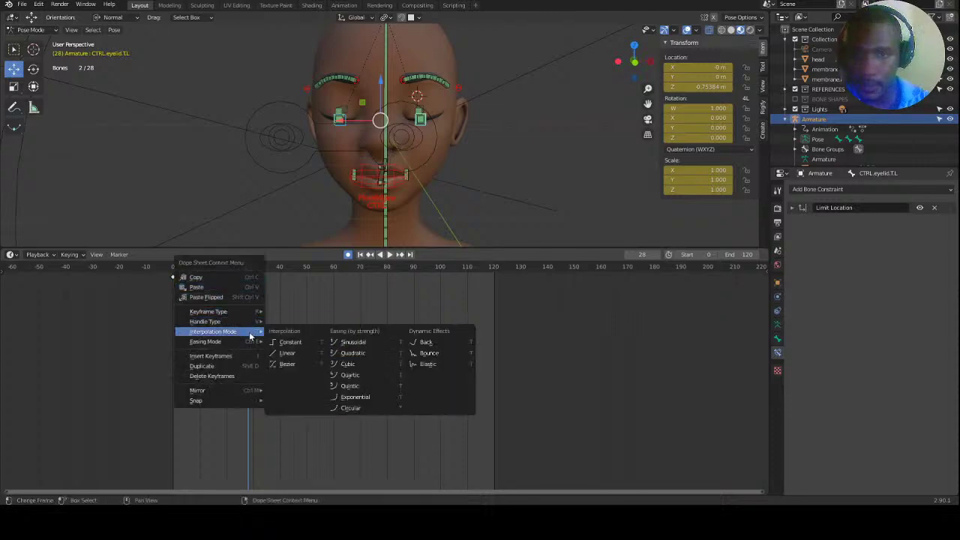
left_click(292, 365)
At frame 31, lower both upper eyelid controls slightly further, by about 0.06 m along Z.
mouse_move(250, 271)
left_mouse_down()
mouse_move(227, 272)
mouse_move(268, 274)
mouse_move(221, 274)
mouse_move(259, 274)
left_mouse_up()
key("Left")
left_click_drag(397, 84, 393, 102)
At frame 35, raise both upper eyelid controls to about 0.18 m in Z to open the eyes wide.
key("space")
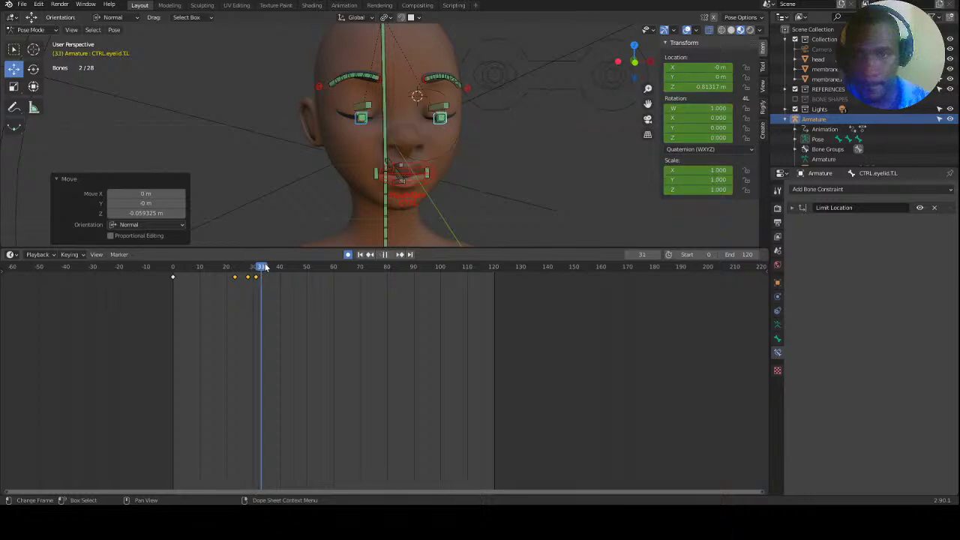
key("space")
left_click_drag(412, 85, 402, 33)
left_click_drag(405, 75, 409, 55)
left_click_drag(403, 103, 406, 83)
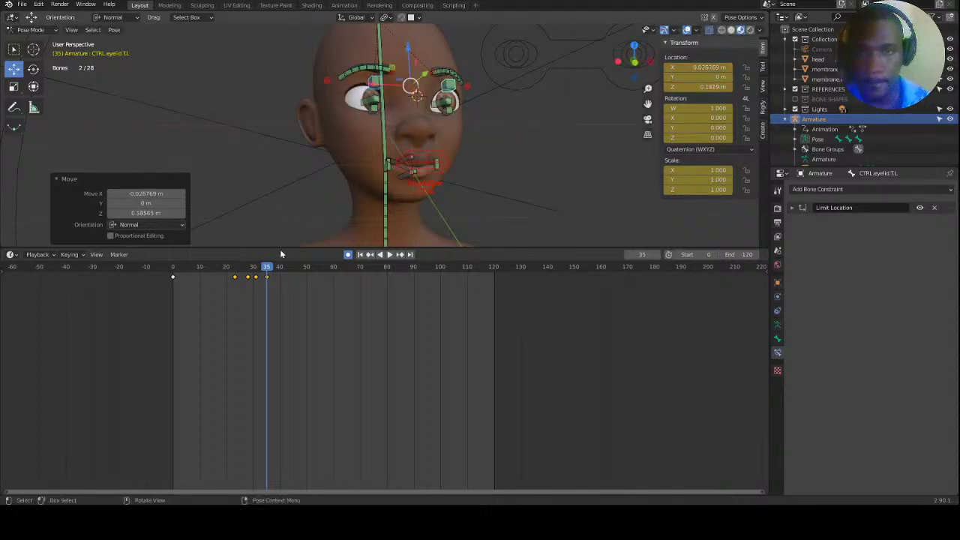
At frame 37, lower both upper eyelid controls about 0.19 m along Z to relax the eyelids.
key("ctrl+shift+space")
left_click_drag(202, 252, 273, 253)
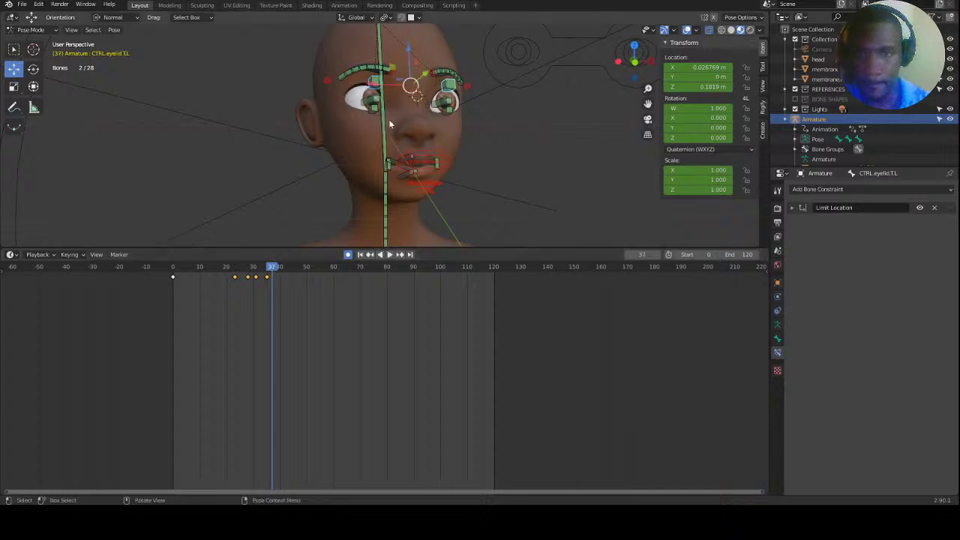
left_click_drag(408, 47, 411, 50)
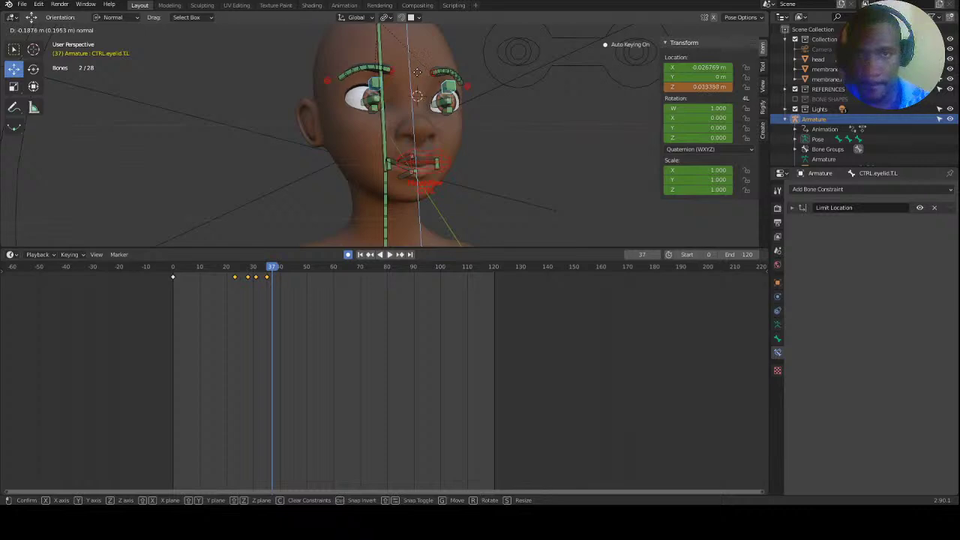
left_click(422, 70)
Play back the blink animation from frame 0 and return to frame 0.
left_click_drag(272, 268, 172, 268)
left_click(390, 255)
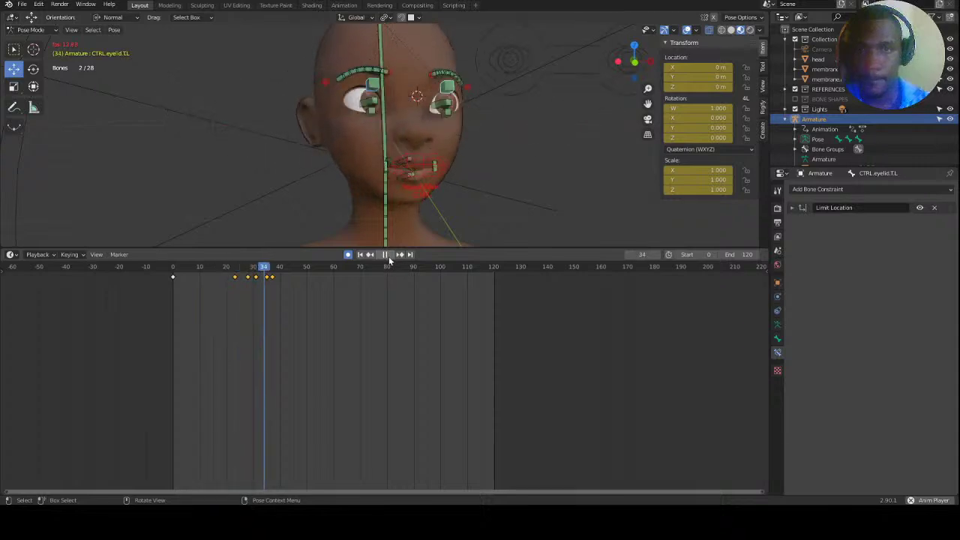
left_click_drag(303, 267, 173, 269)
key("Escape")
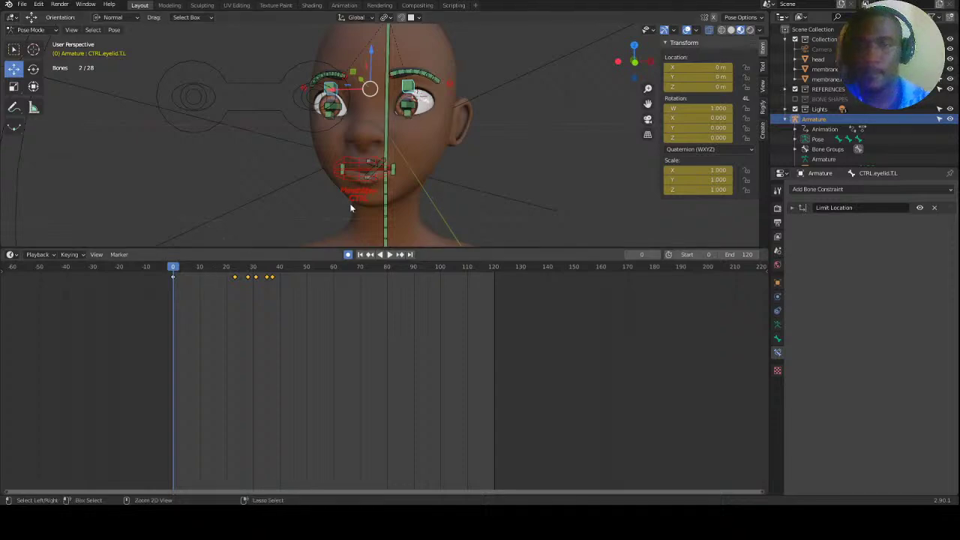
Play the head animation from an angled view and scrub to the keyframe at frame 23.
scroll(424, 158, "down", 1)
middle_click_drag(424, 157, 384, 185)
scroll(395, 172, "up", 2)
key("space")
left_click_drag(188, 270, 293, 271)
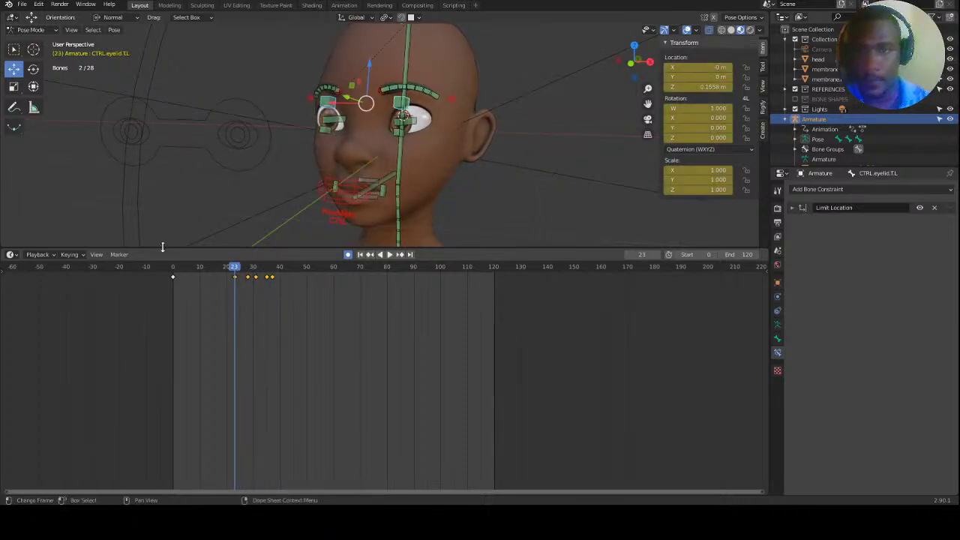
Open the Graph Editor for the upper eyelid controls, frame their curves and scrub from frame 23 to 32.
left_click(13, 255)
left_click(138, 314)
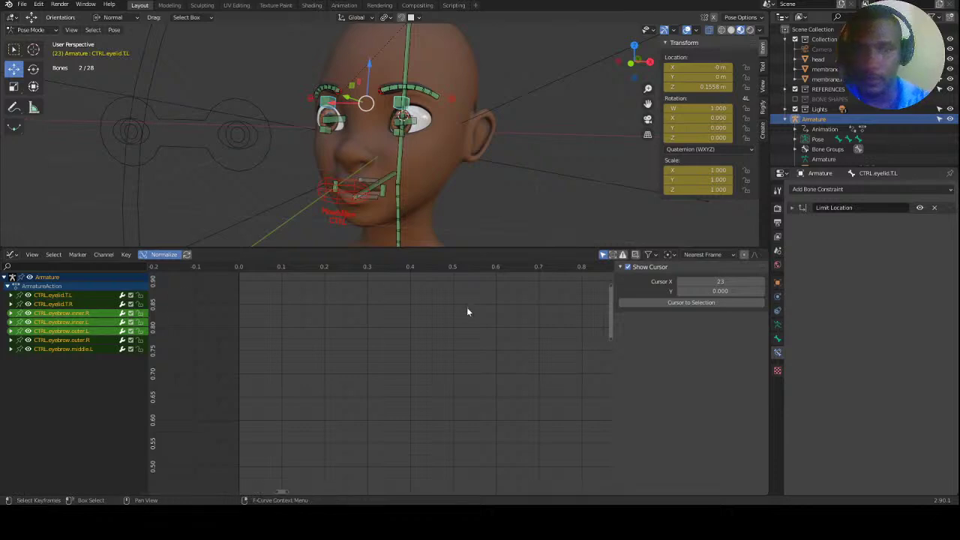
middle_click_drag(307, 314, 280, 378)
middle_click_drag(306, 348, 279, 413, "ctrl")
middle_click_drag(395, 353, 295, 272)
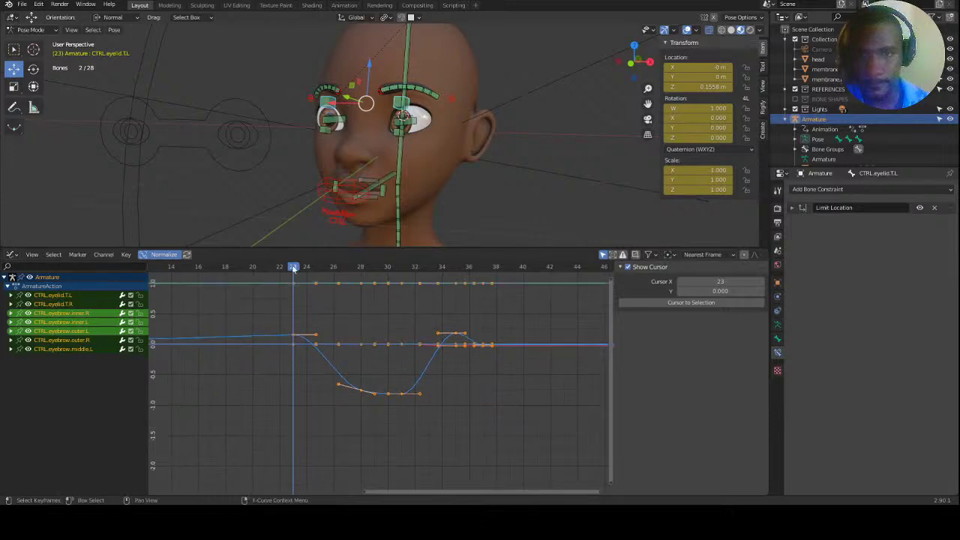
mouse_move(306, 269)
left_mouse_down()
mouse_move(368, 278)
mouse_move(291, 275)
left_mouse_up()
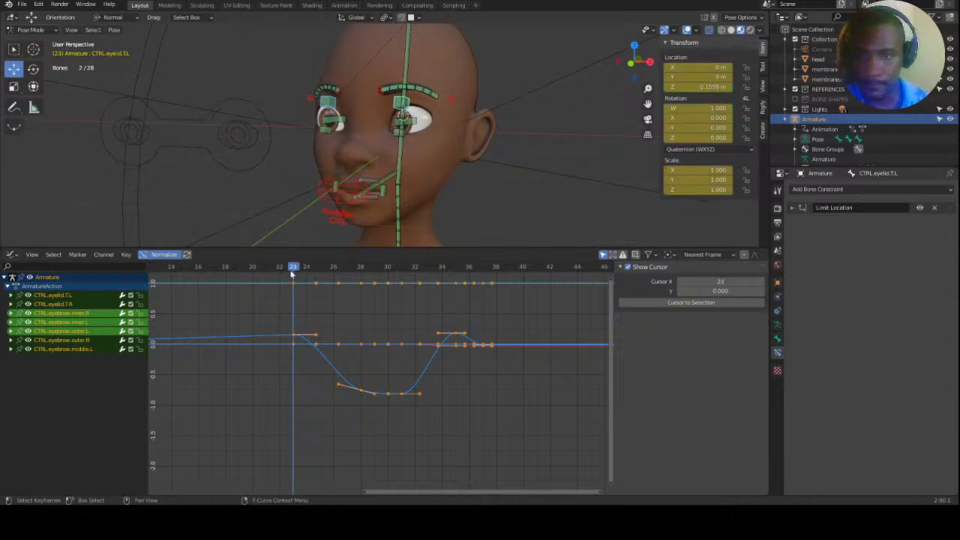
left_click_drag(294, 270, 416, 278)
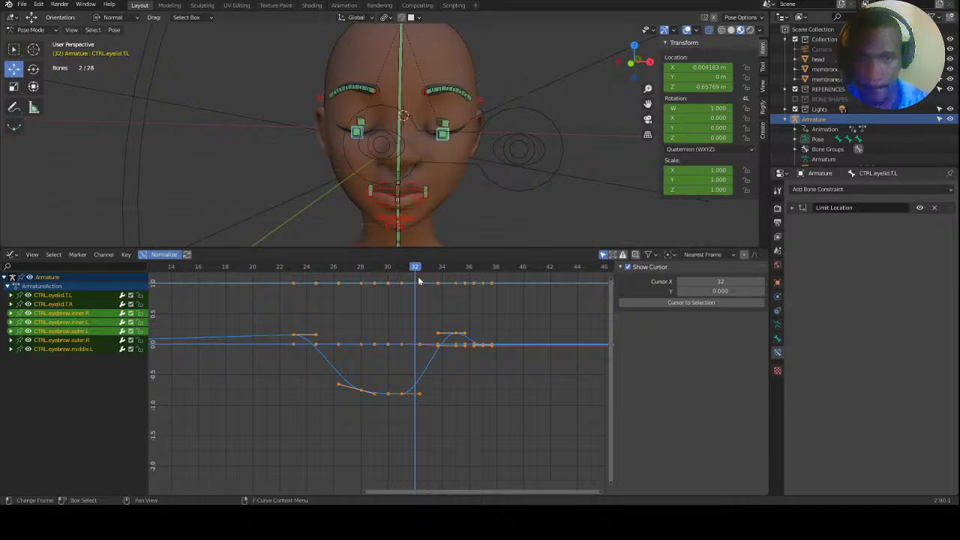
Select the upper eyelids' blink keyframes and set their easing to Automatic Easing and their interpolation to Linear.
left_click_drag(248, 310, 516, 403)
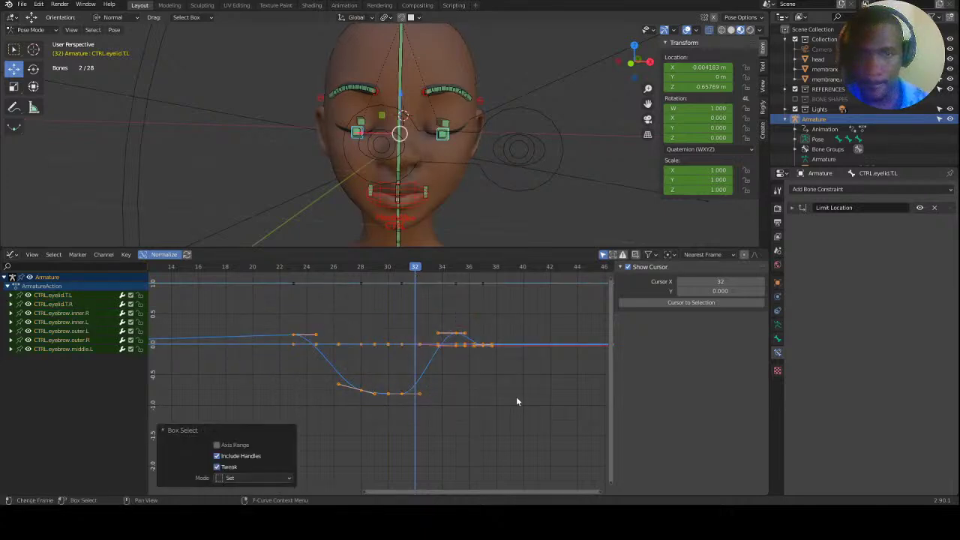
right_click(458, 338)
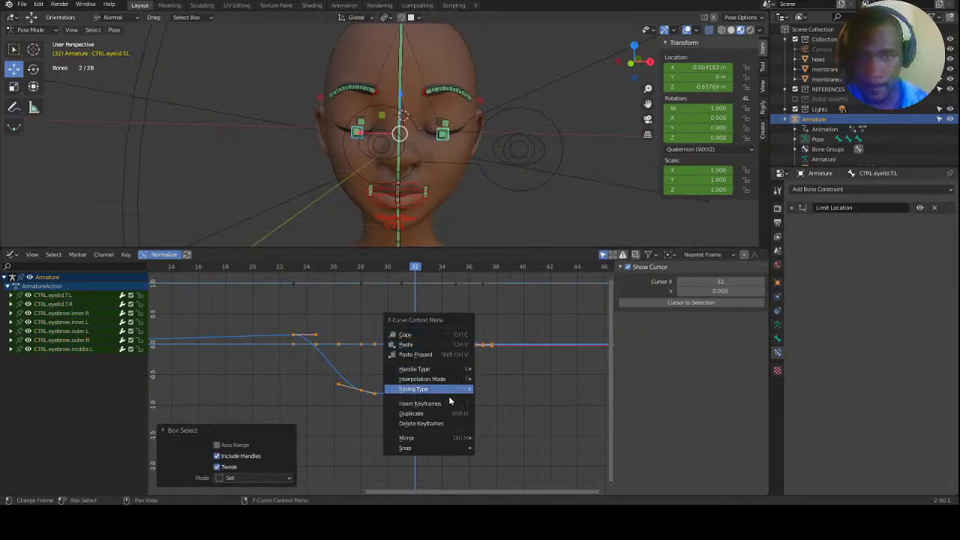
mouse_move(461, 382)
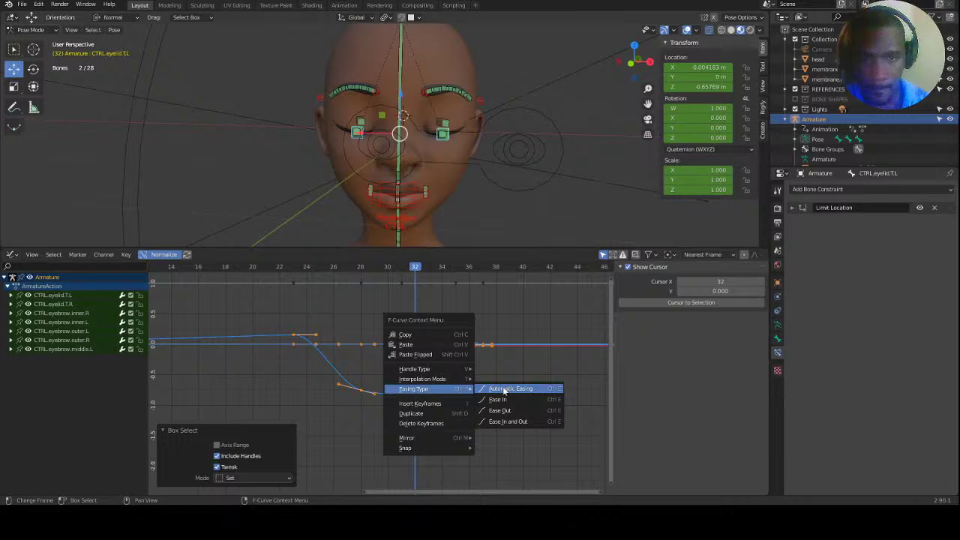
left_click(507, 389)
right_click(447, 341)
mouse_move(452, 337)
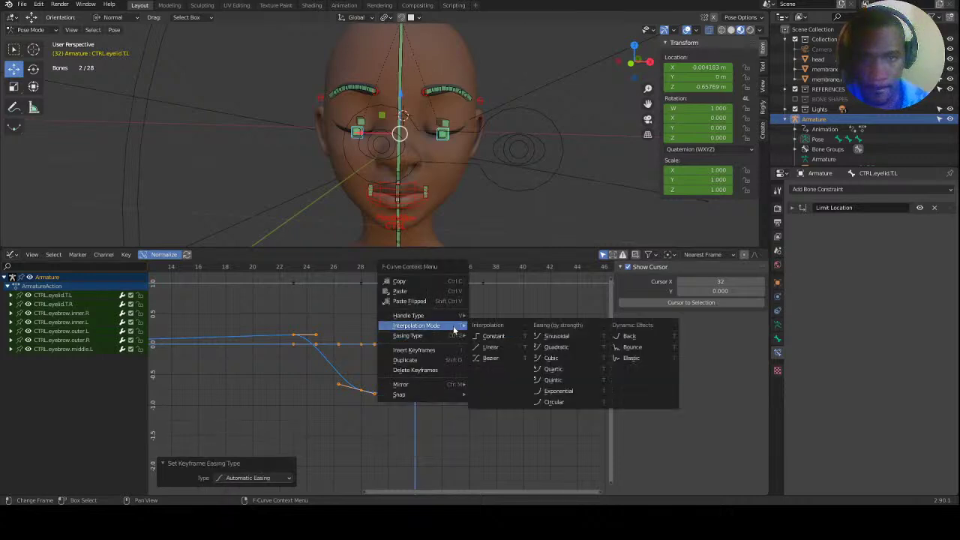
left_click(491, 349)
Select the character's left upper eyelid control and examine the blink frame by frame from 23 to 28.
left_click_drag(389, 269, 307, 267)
left_click(402, 111)
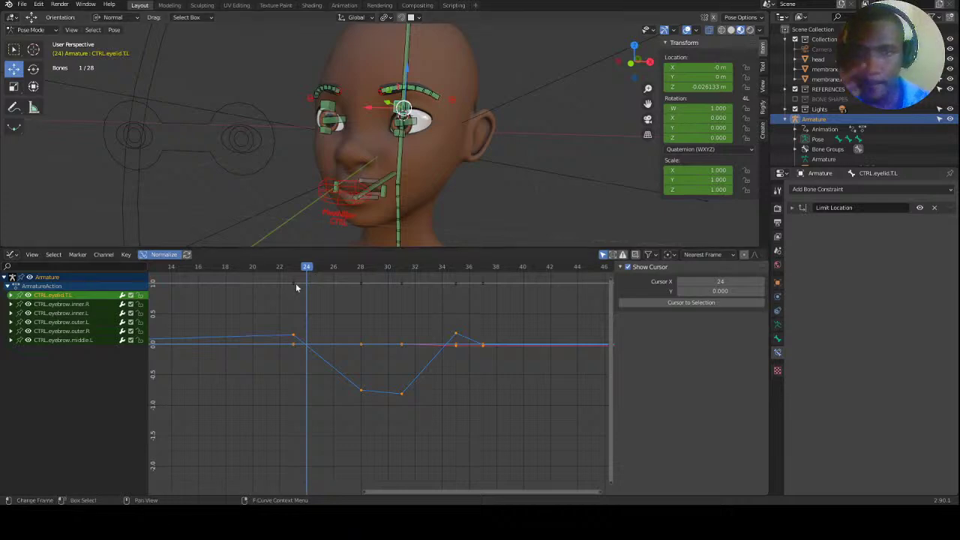
left_click(295, 283)
left_click(293, 268)
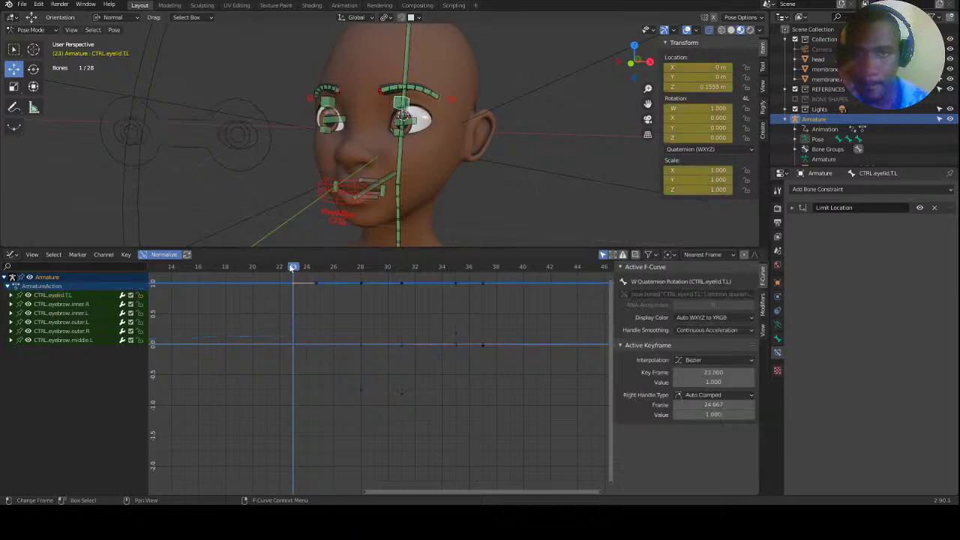
left_click(306, 268)
left_click(319, 268)
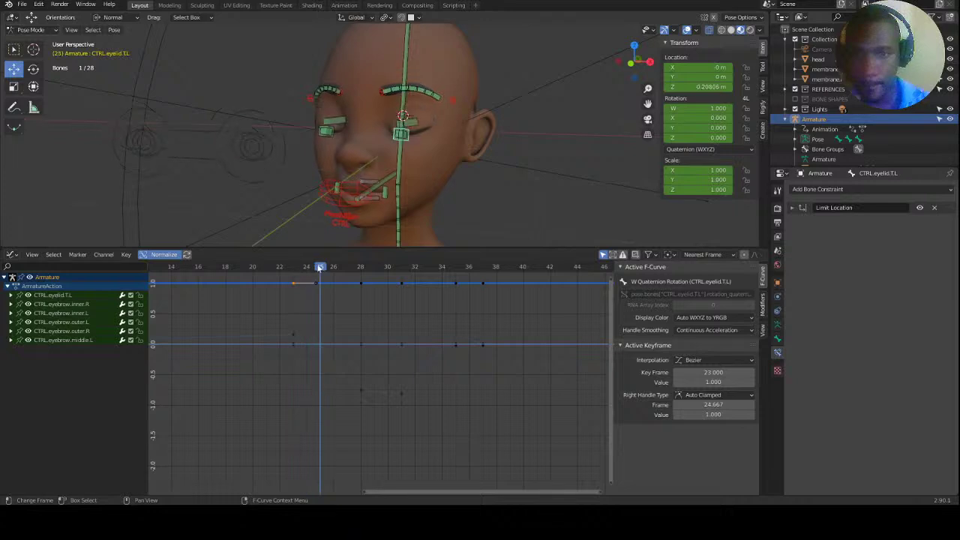
left_click(306, 268)
left_click(319, 268)
left_click(333, 268)
left_click(348, 268)
left_click(361, 268)
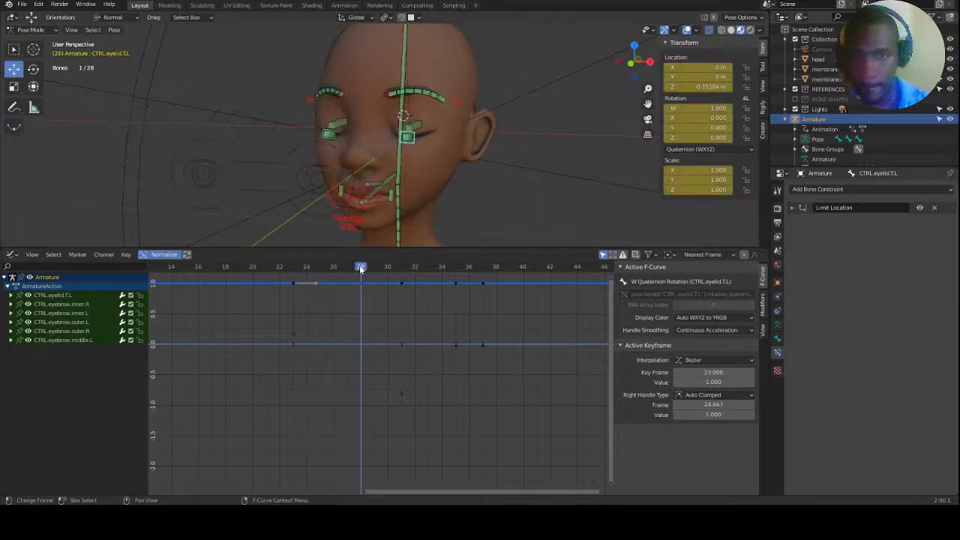
Scrub back to frame 20 and step forward to frame 25 to recheck how the eyelids close.
left_click_drag(387, 268, 286, 265)
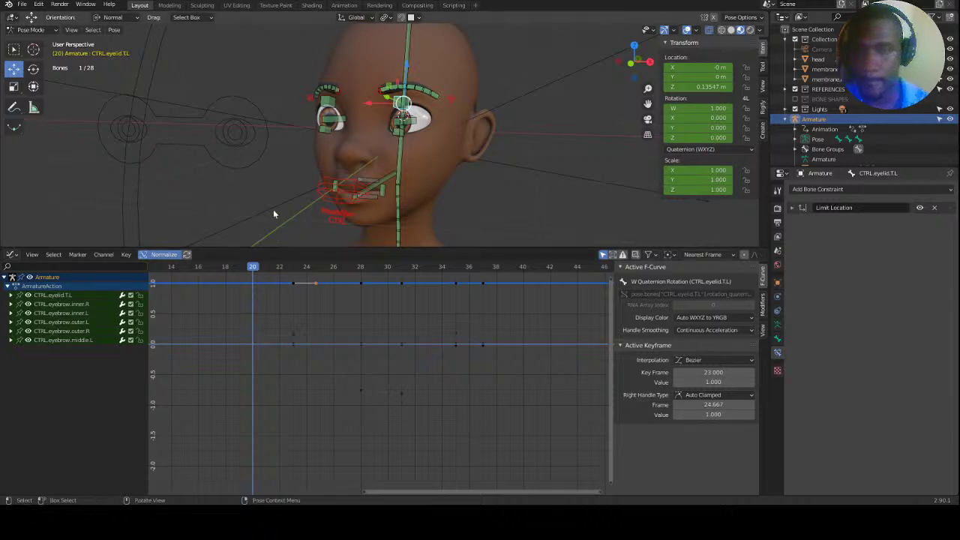
key("Right")
key("Right")
key("Right")
key("Right")
key("Right")
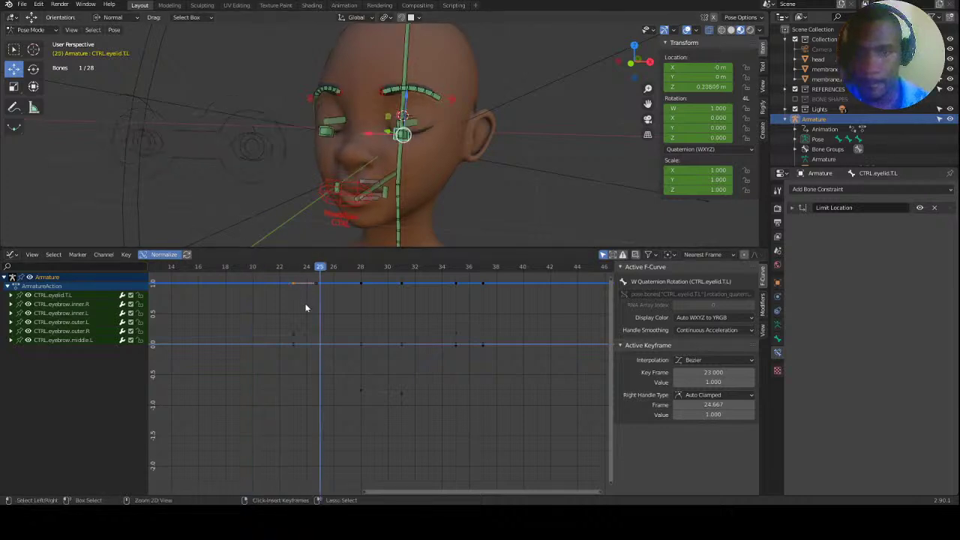
Undo the bone selection and the linear interpolation of the eyelid keyframes.
key("Left")
left_click(305, 305)
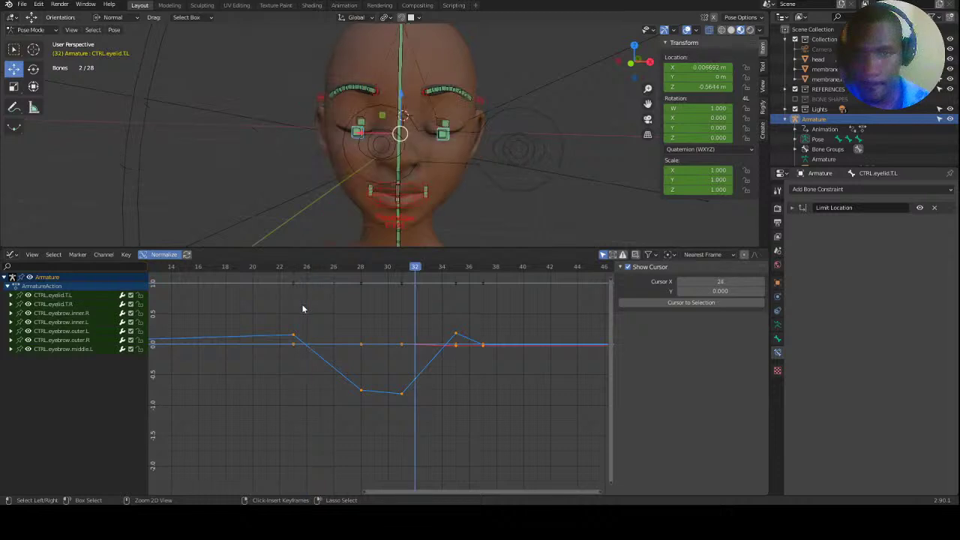
key("a")
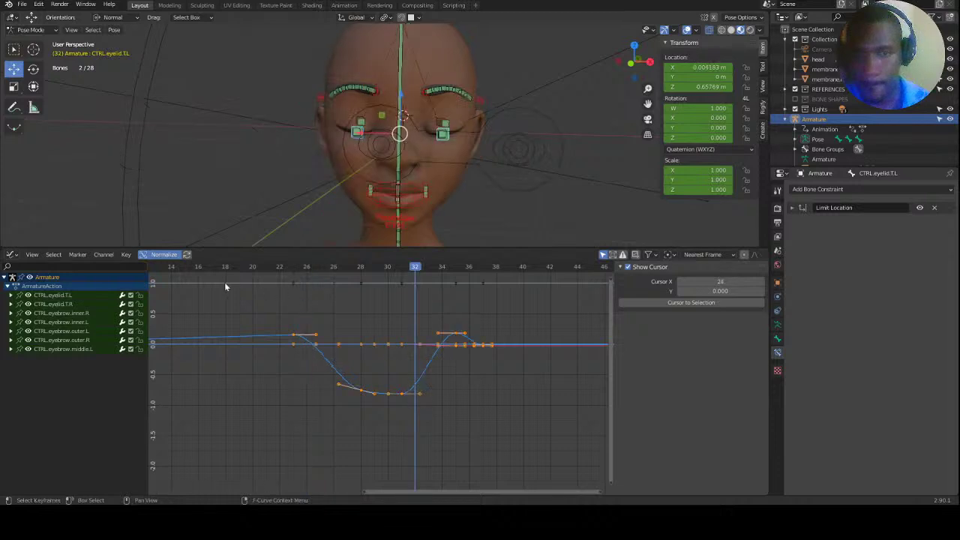
Switch the Graph Editor area back to the Timeline, focused on the blink keyframes, and play the animation.
left_click(11, 257)
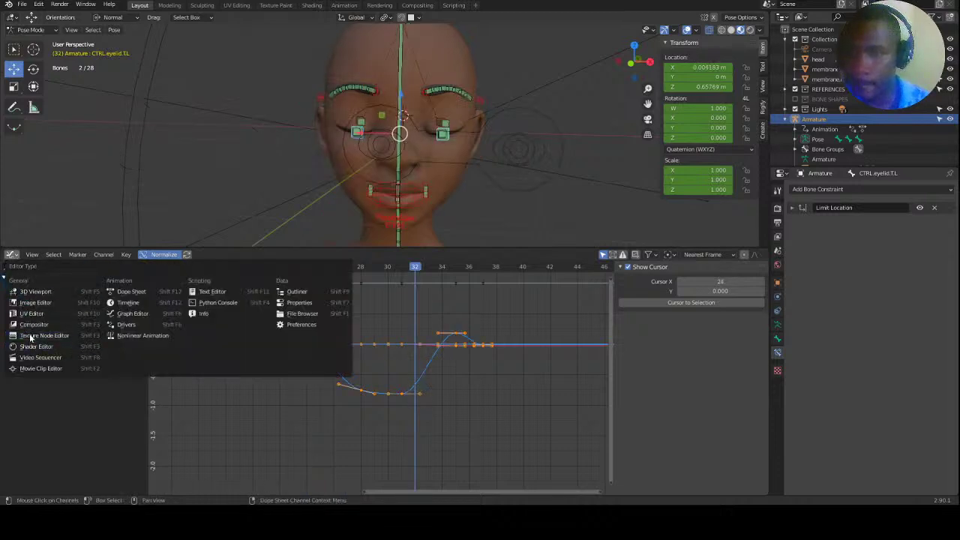
left_click(129, 304)
middle_click_drag(255, 270, 349, 277, "ctrl")
key("shift+ctrl+space")
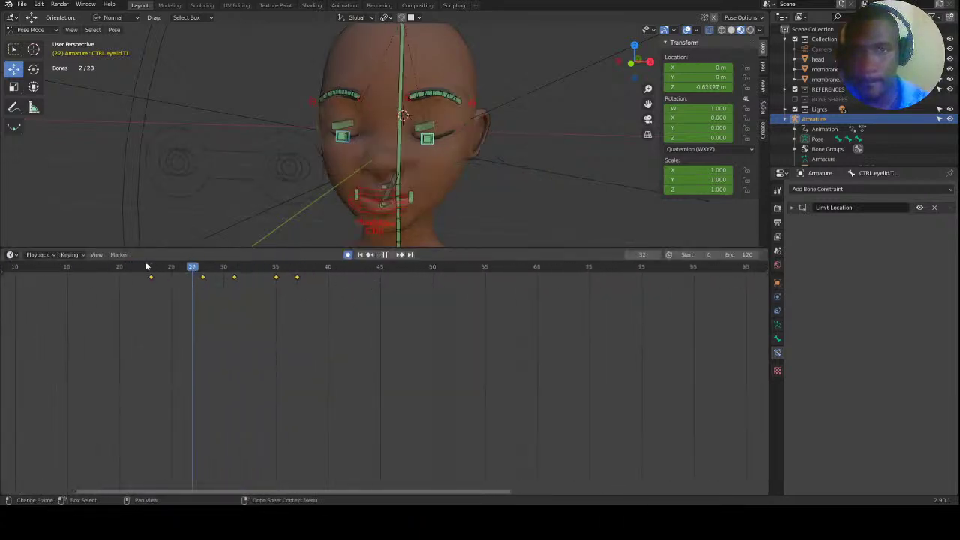
Scrub and replay the blink between frames 23 and 26 to examine the eyelid closing.
left_click(149, 266)
left_click_drag(149, 264, 184, 267)
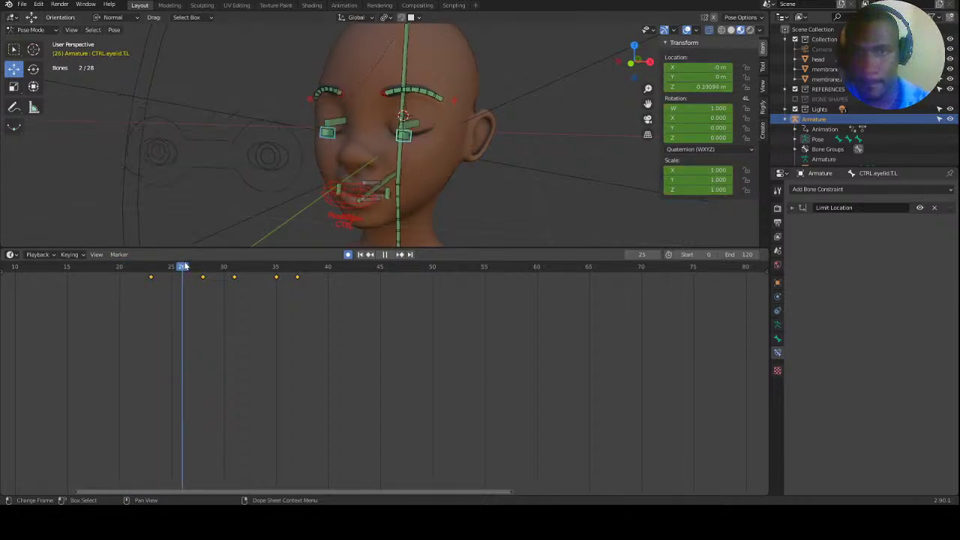
key("space")
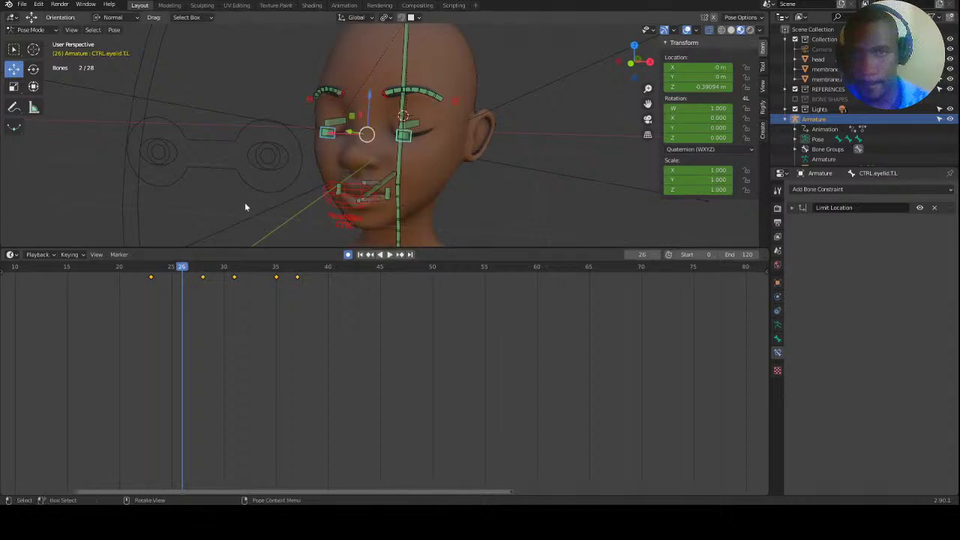
left_click(150, 268)
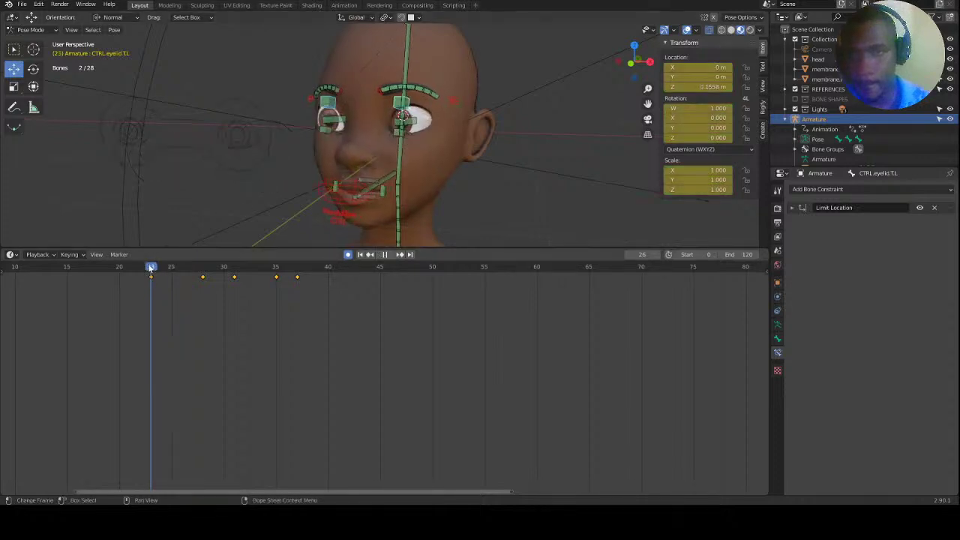
At frame 24, set the transform orientation to Global and lower both upper eyelid controls about 0.1 m along Z.
left_click(161, 268)
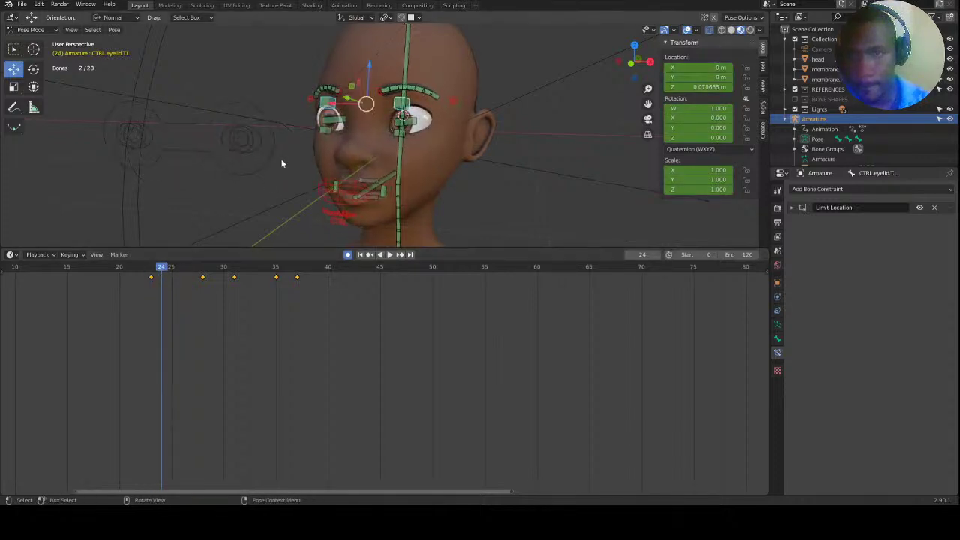
scroll(370, 97, "up", 3)
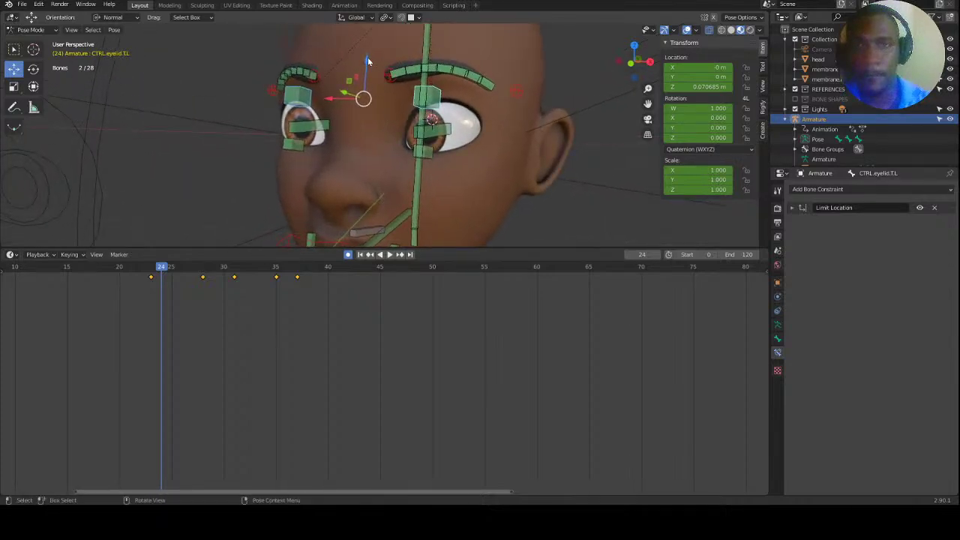
left_click(116, 17)
left_click(120, 46)
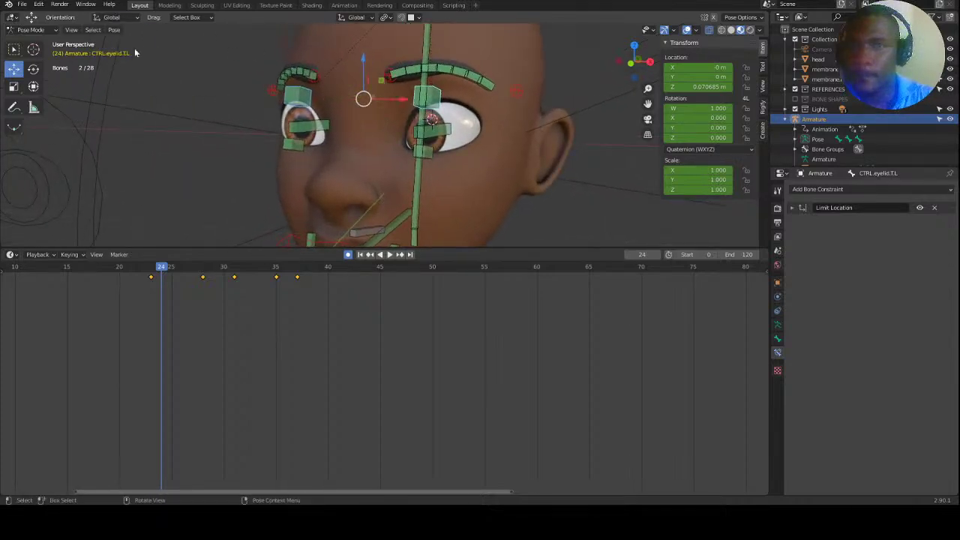
left_click_drag(363, 63, 357, 88)
Check the blink around frame 25 and move the new eyelid keyframe from frame 24 to frame 25.
left_click_drag(157, 269, 175, 270)
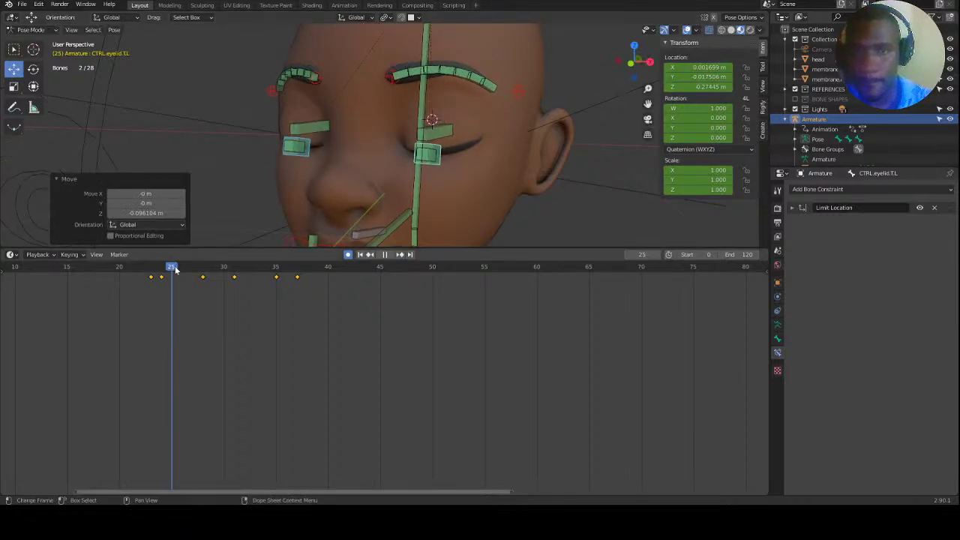
key("Left")
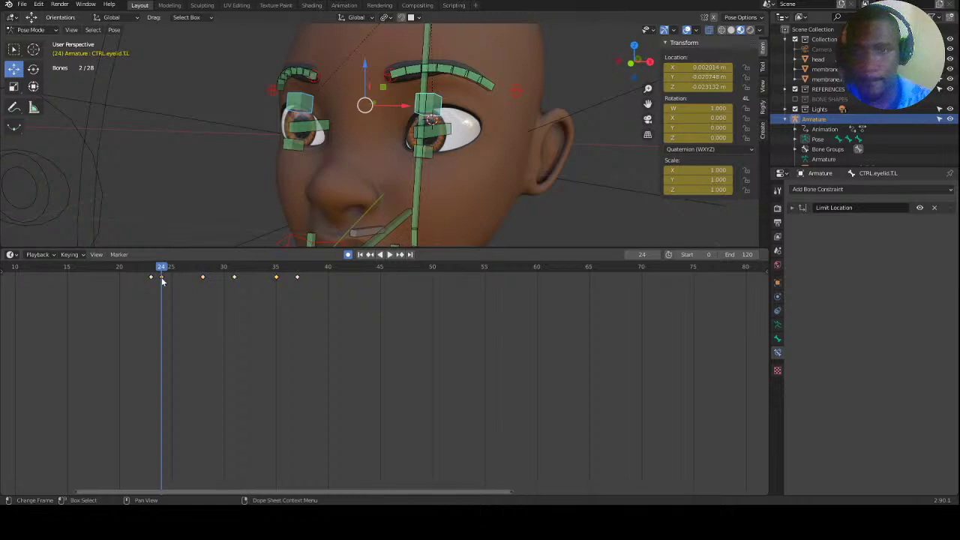
key("shift+ctrl+space")
Try keying both upper eyelid controls at frame 26 with their location cleared.
left_click_drag(152, 269, 185, 269)
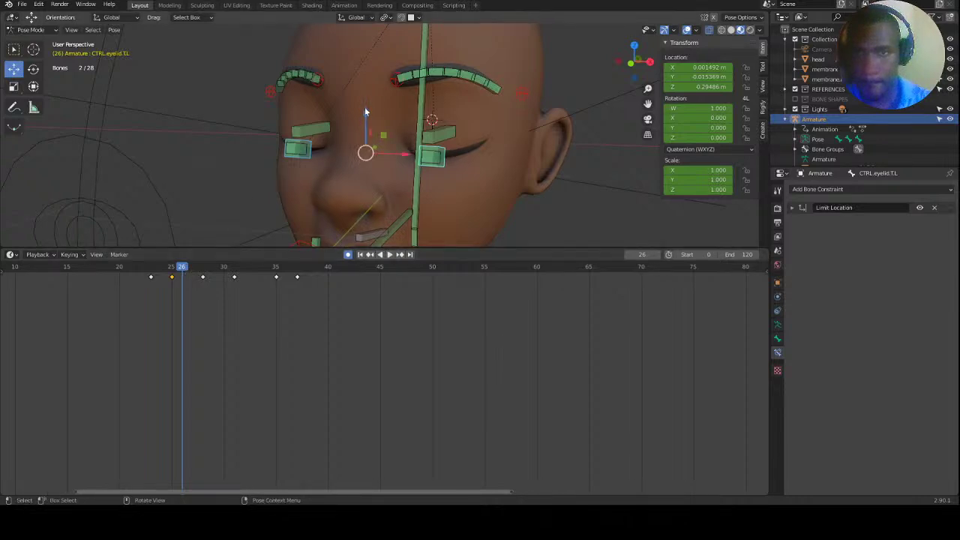
key("i")
key("alt+g")
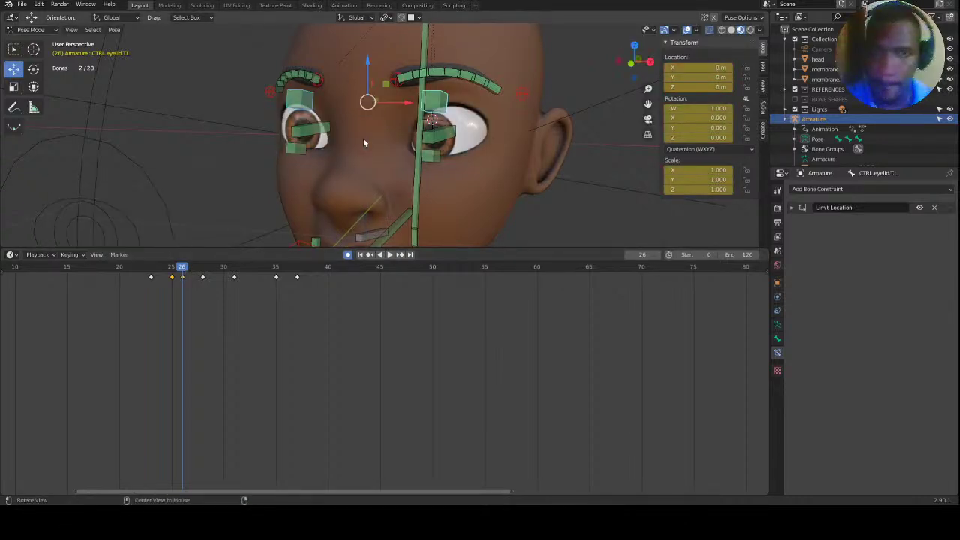
Turn off automatic keyframing, delete the eyelid keyframe at frame 26 and replay the blink.
left_click(348, 256)
key("x")
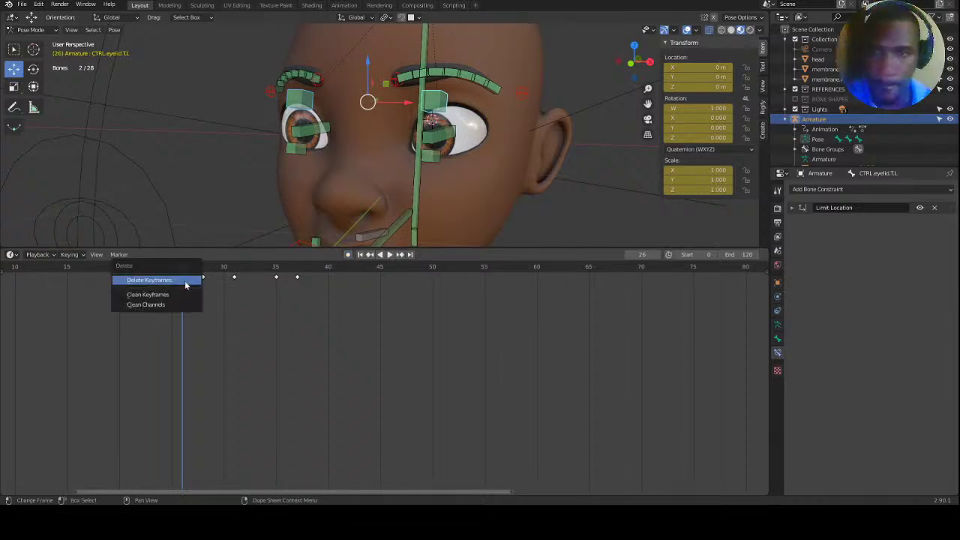
left_click(180, 281)
key("space")
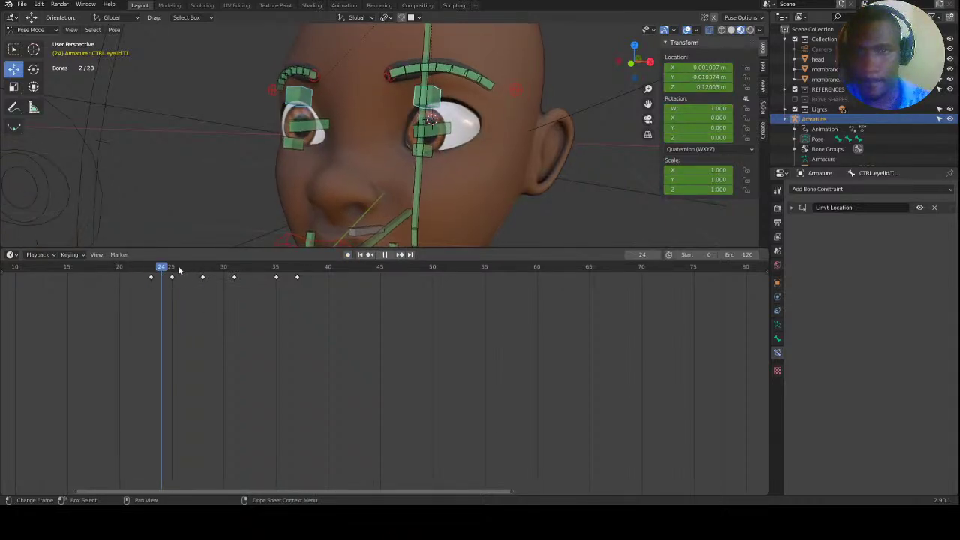
key("space")
At frame 28, try raising both upper eyelid controls along the global Z axis.
mouse_move(201, 268)
left_mouse_down()
mouse_move(171, 268)
mouse_move(202, 268)
left_mouse_up()
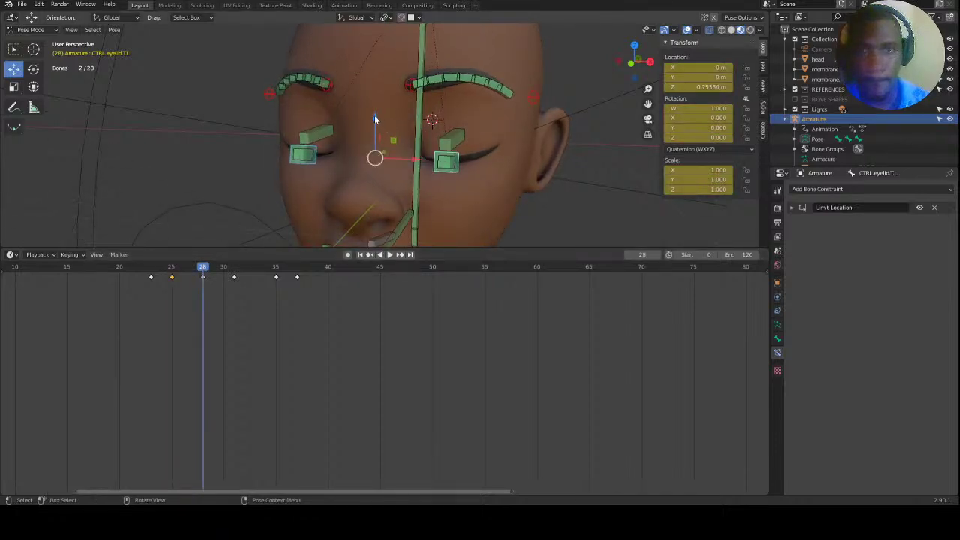
left_click_drag(376, 120, 375, 101)
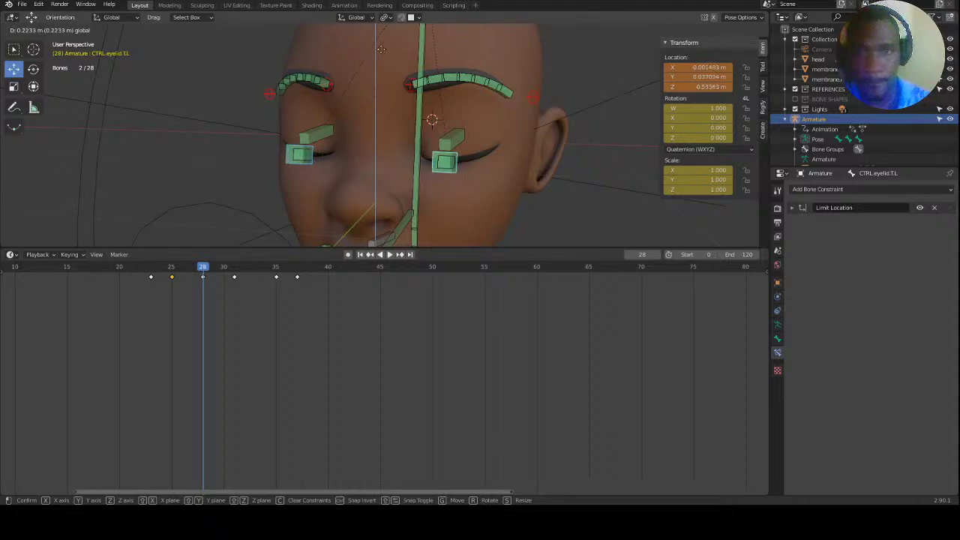
left_click_drag(384, 10, 390, 120)
mouse_move(390, 87)
left_mouse_down()
mouse_move(392, 72)
mouse_move(393, 91)
left_mouse_up()
At frame 35, try repositioning both upper eyelid controls.
left_click_drag(204, 268, 264, 266)
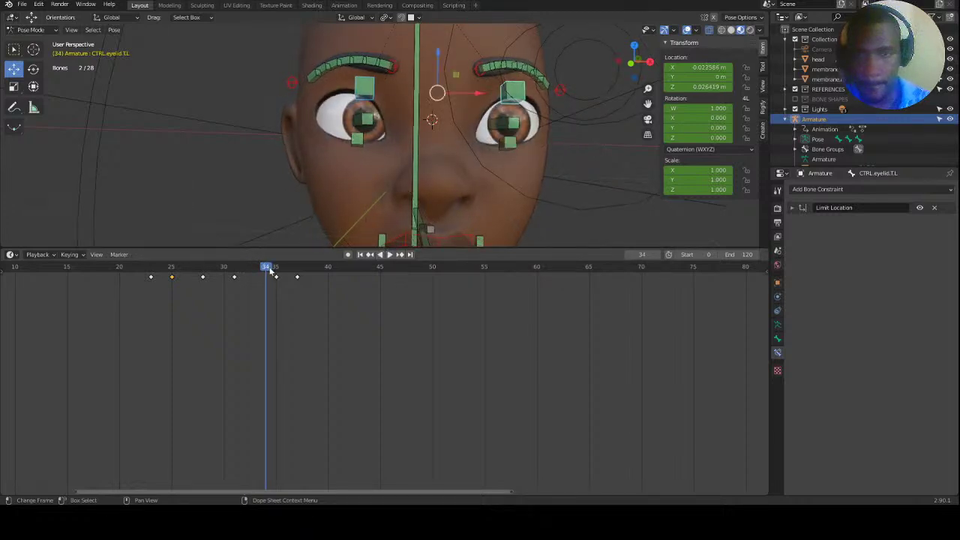
key("Right")
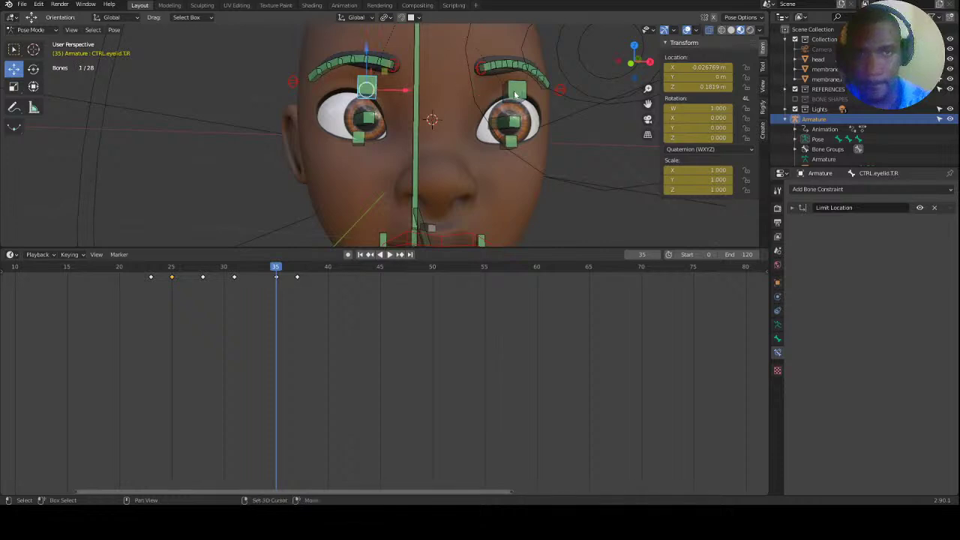
left_click_drag(460, 78, 462, 119)
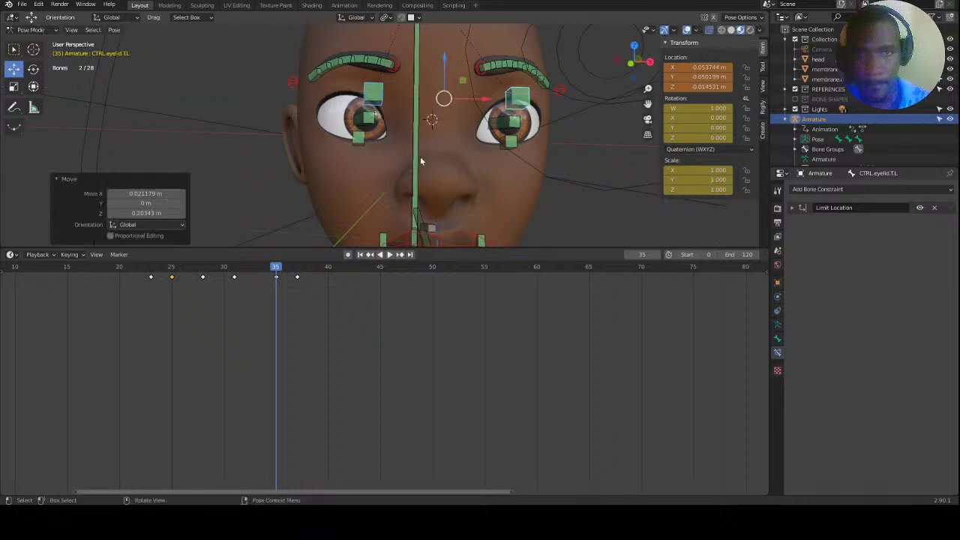
At frame 33, raise both upper eyelid controls about 0.18 m along global Z, key their location and scrub through the blink.
left_click_drag(276, 269, 255, 267)
key("g")
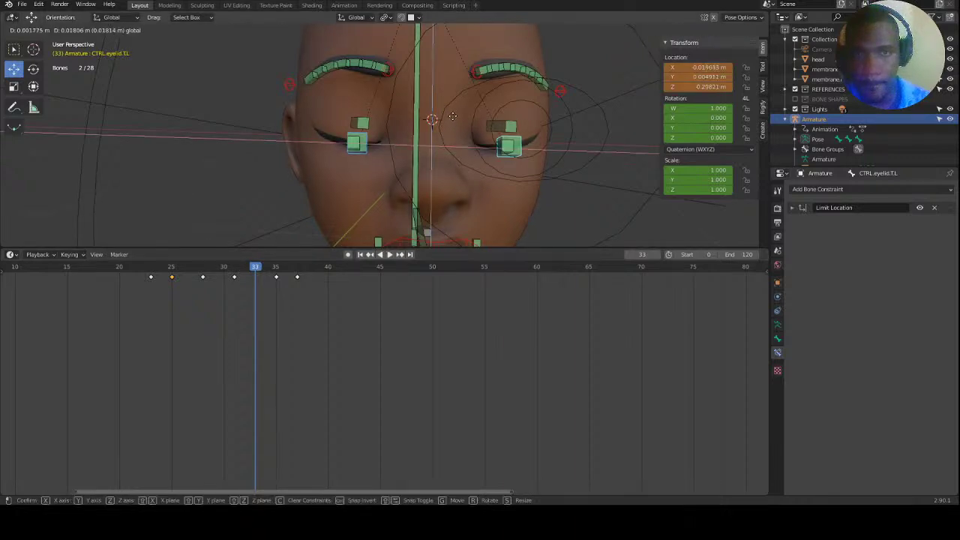
left_click(455, 75)
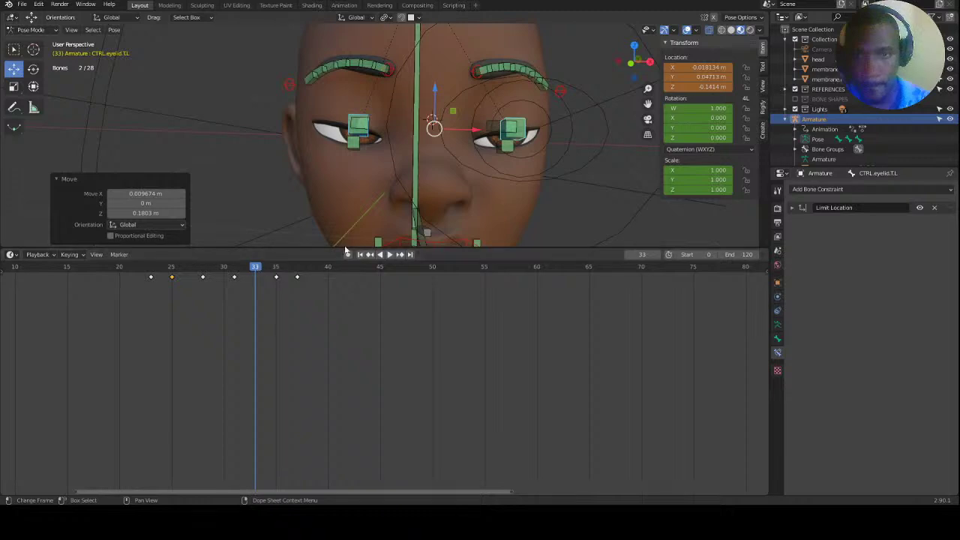
key("i")
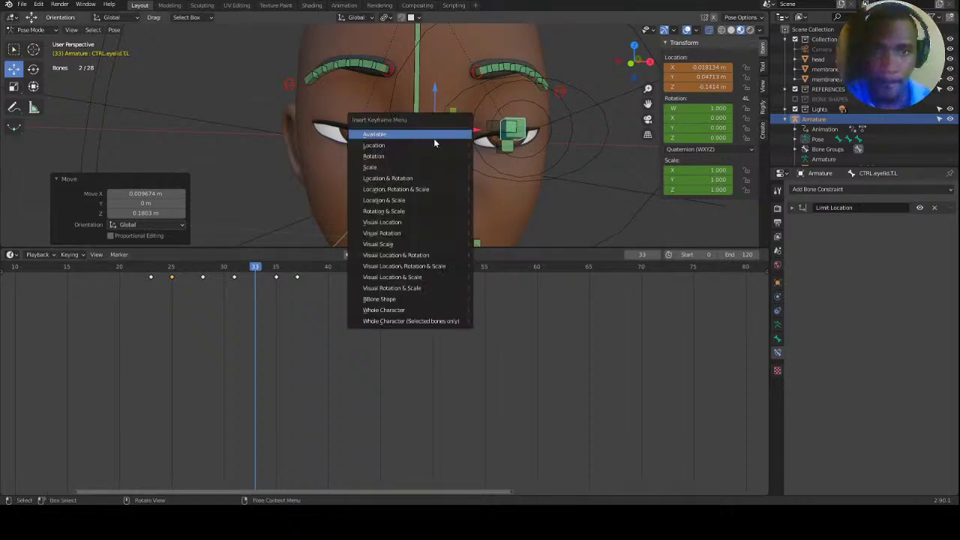
left_click(388, 145)
key("shift+ctrl+space")
left_click_drag(178, 266, 284, 270)
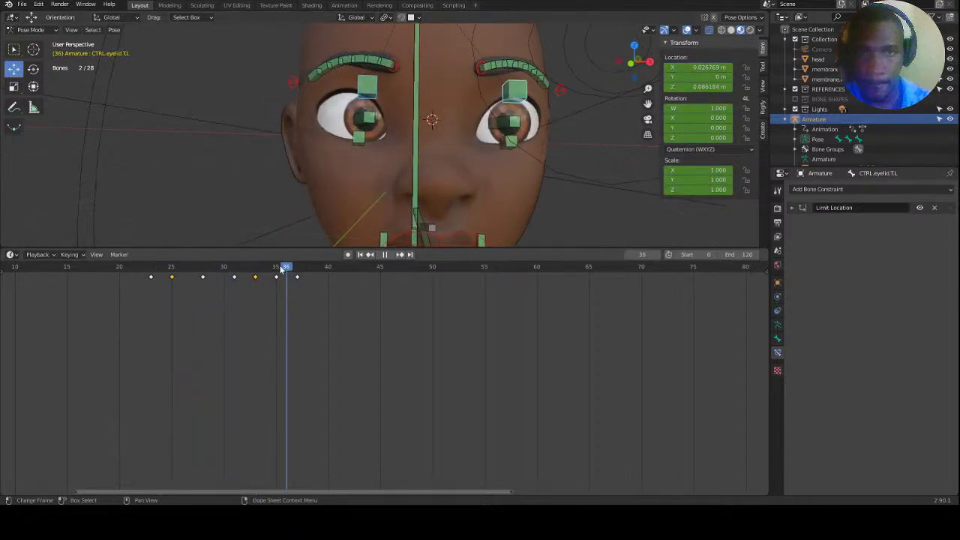
At frame 26, raise both upper eyelid controls about 0.16 m along global Z and insert a location keyframe.
mouse_move(173, 250)
left_mouse_down()
mouse_move(158, 239)
mouse_move(181, 245)
left_mouse_up()
key("space")
key("g")
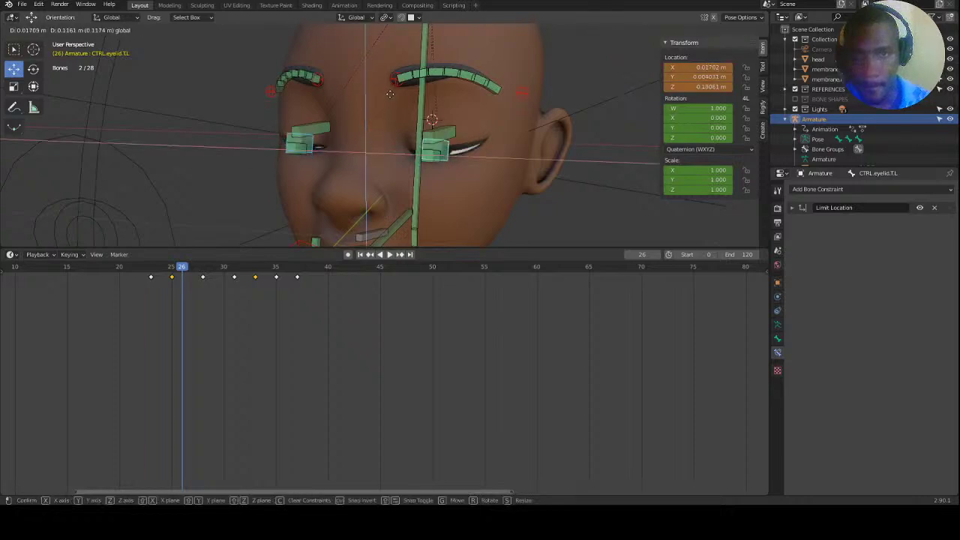
left_click(391, 88)
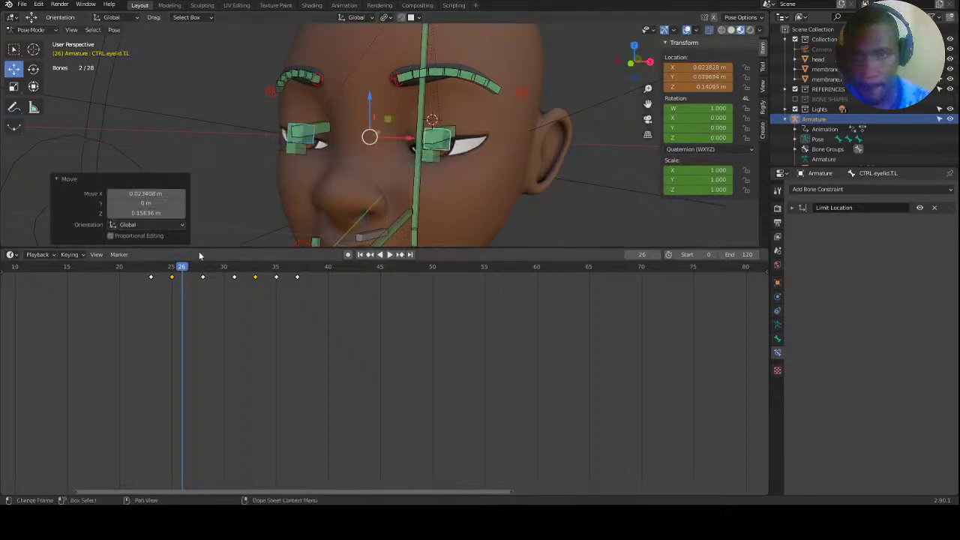
key("i")
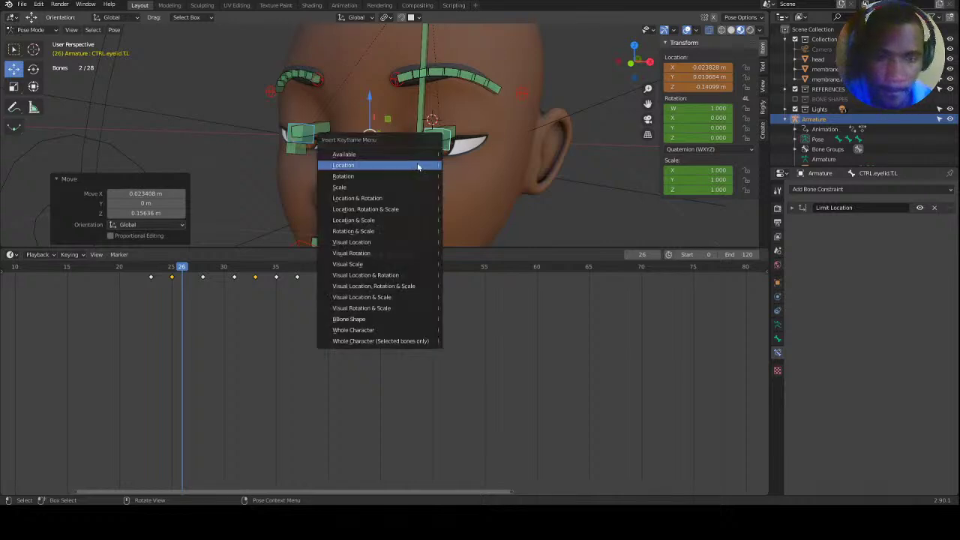
left_click(418, 163)
Review the reworked blink across the head turn with the whole head in view.
key("space")
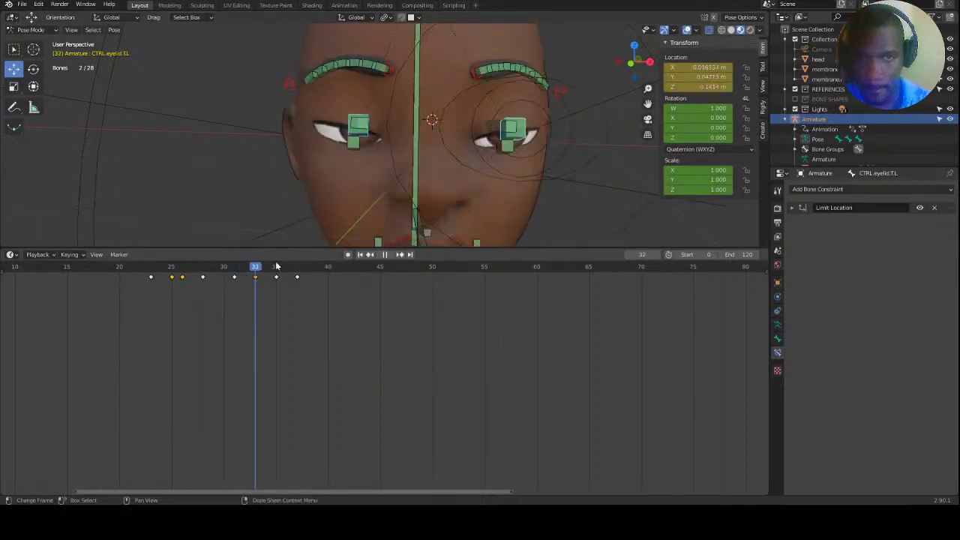
key("space")
middle_click_drag(388, 140, 401, 187, "ctrl")
left_click_drag(285, 275, 139, 253)
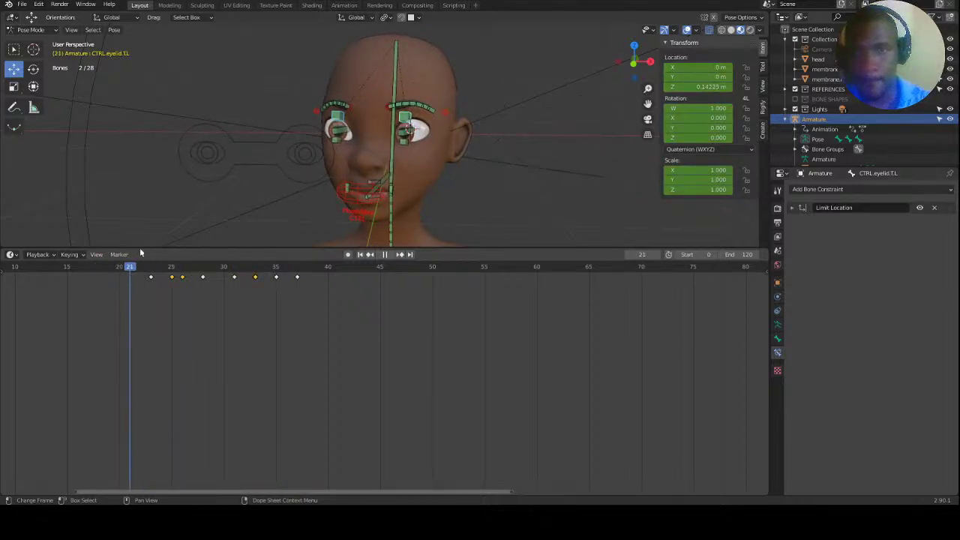
Turn on automatic keyframing and insert a scale keyframe on the head bone at frame 20.
key("space")
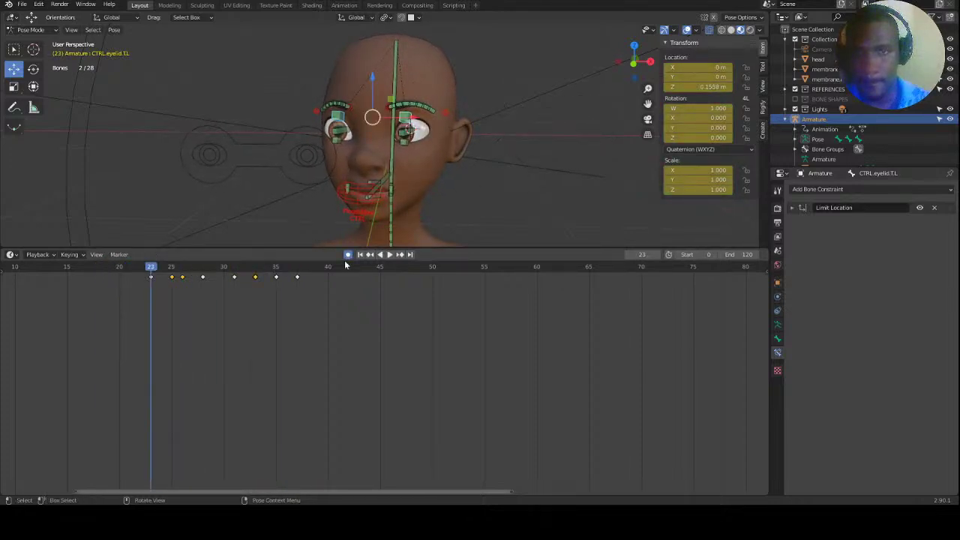
key("shift+ctrl+space")
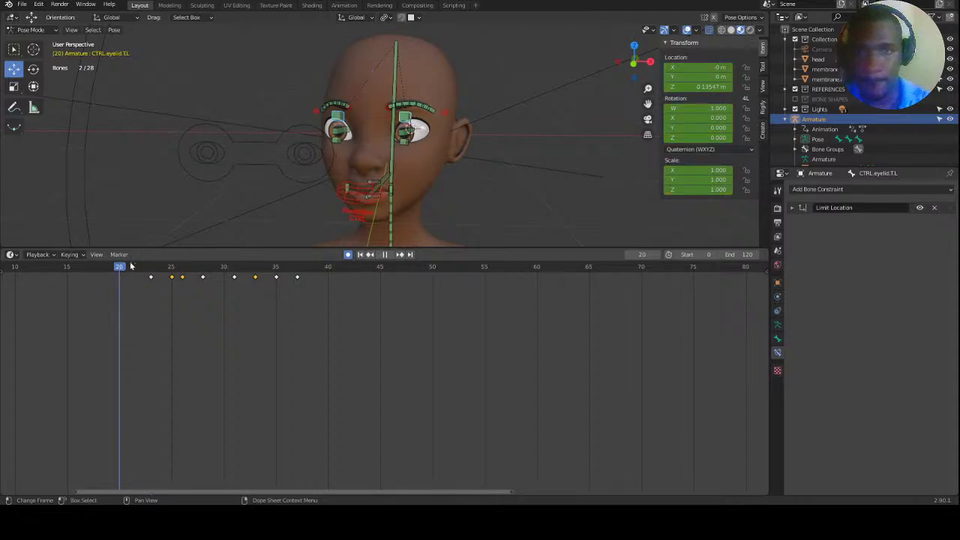
key("space")
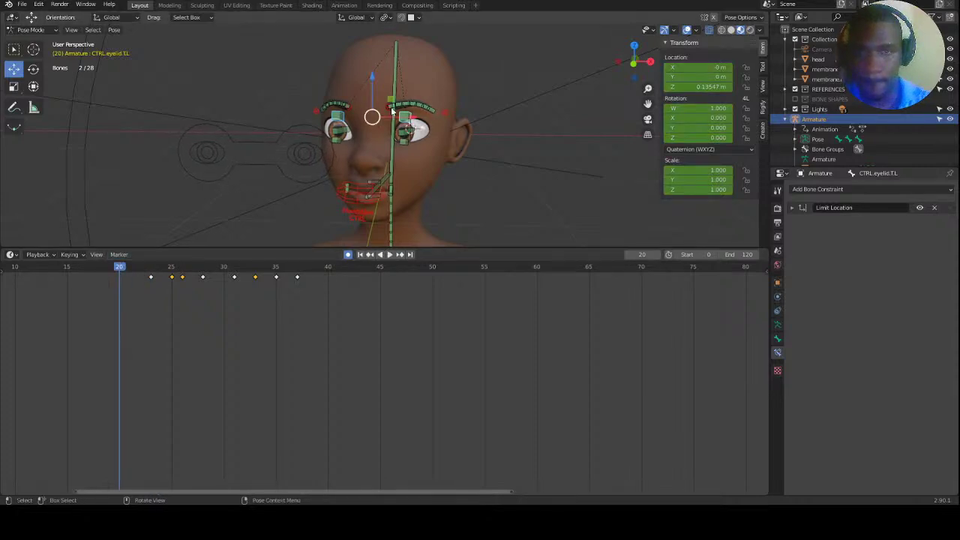
left_click(392, 145)
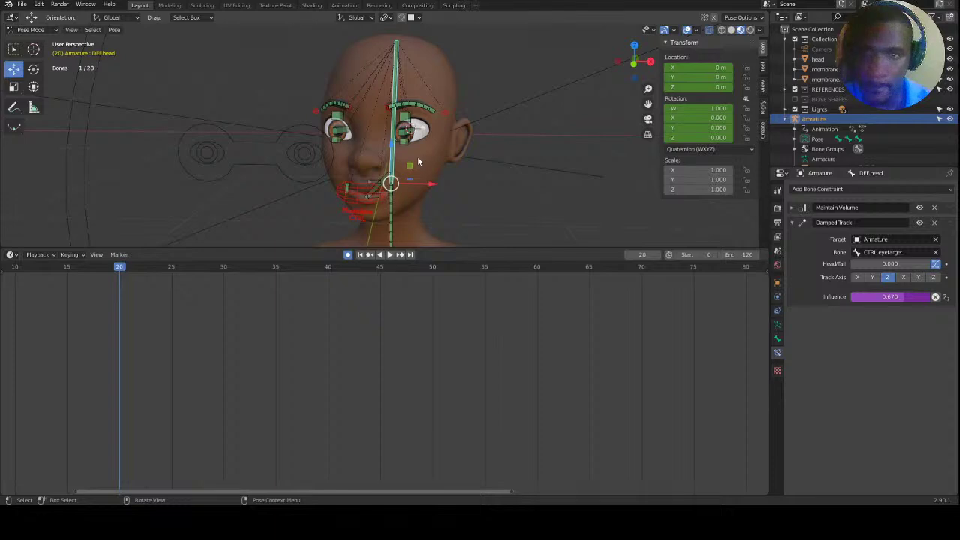
key("k")
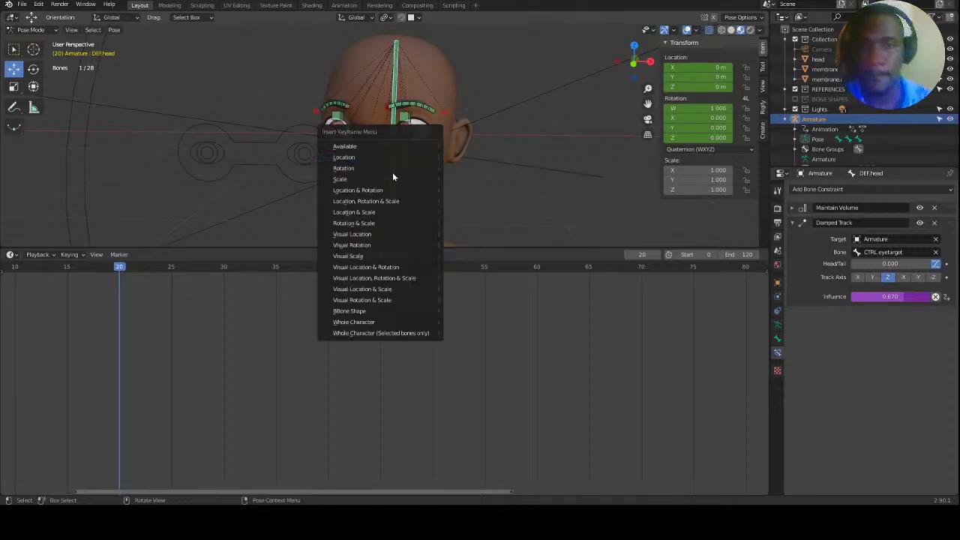
left_click(346, 184)
At frame 24, stretch the head bone to a uniform scale of about 1.022.
key("space")
key("space")
key("s")
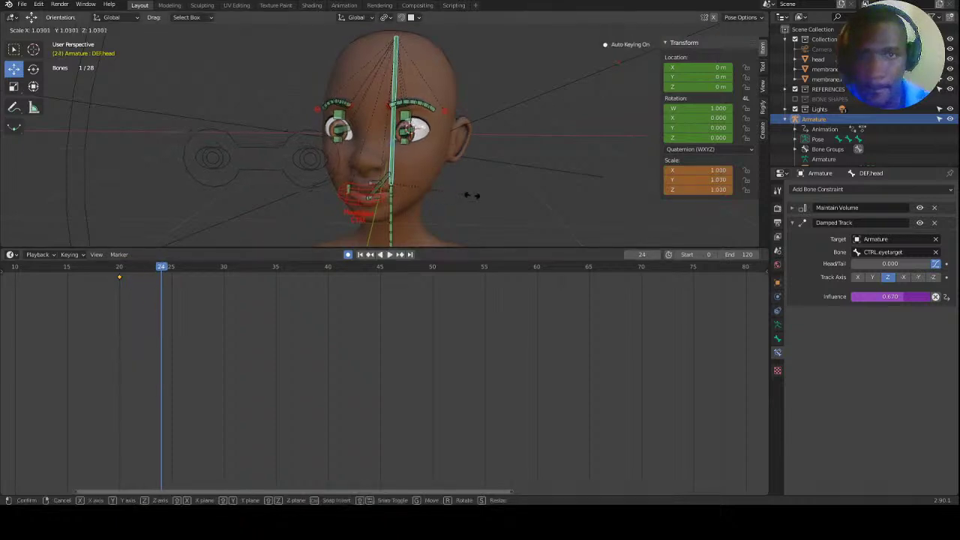
left_click(459, 196)
Check the head stretch and, at frame 28, shrink the head bone to a uniform scale of about 0.953.
left_click_drag(159, 273, 86, 265)
key("space")
mouse_move(216, 262)
left_mouse_down()
mouse_move(125, 261)
mouse_move(199, 261)
left_mouse_up()
key("space")
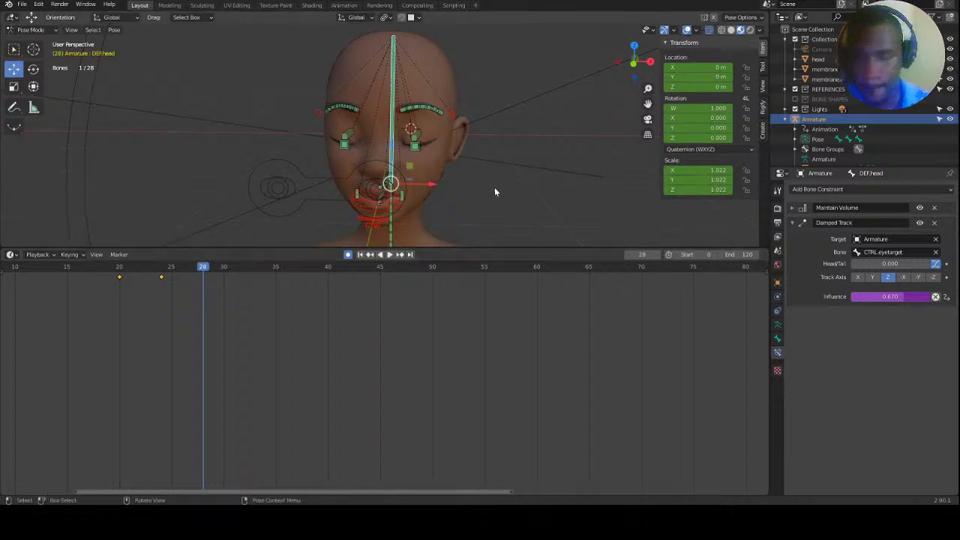
key("s")
left_click(480, 186)
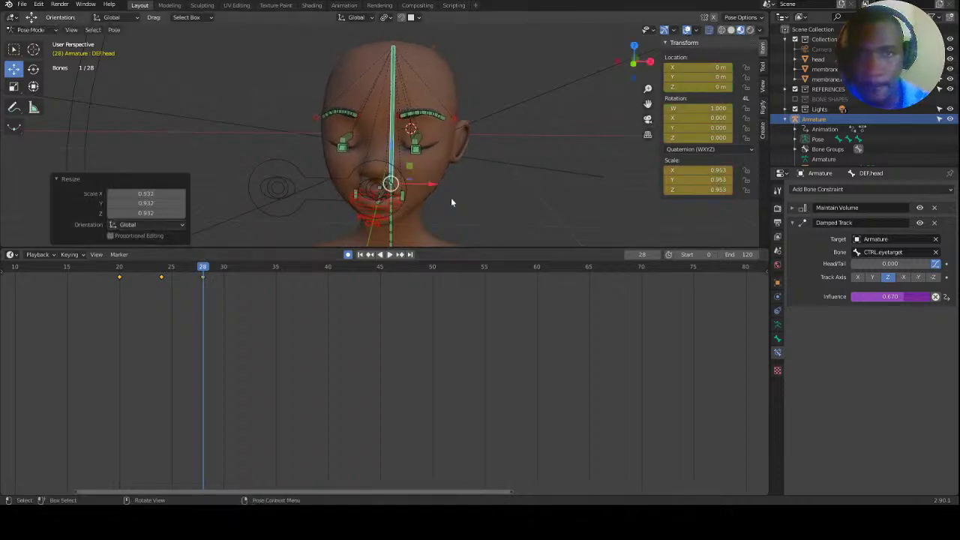
At frame 34, enlarge the head bone to a uniform scale of about 1.021.
key("shift+ctrl+space")
left_click_drag(116, 261, 267, 259)
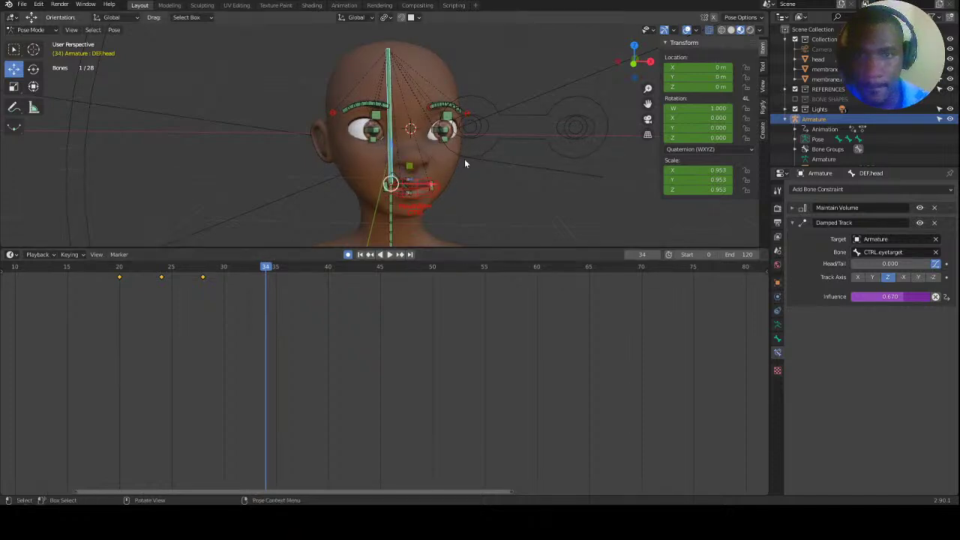
key("s")
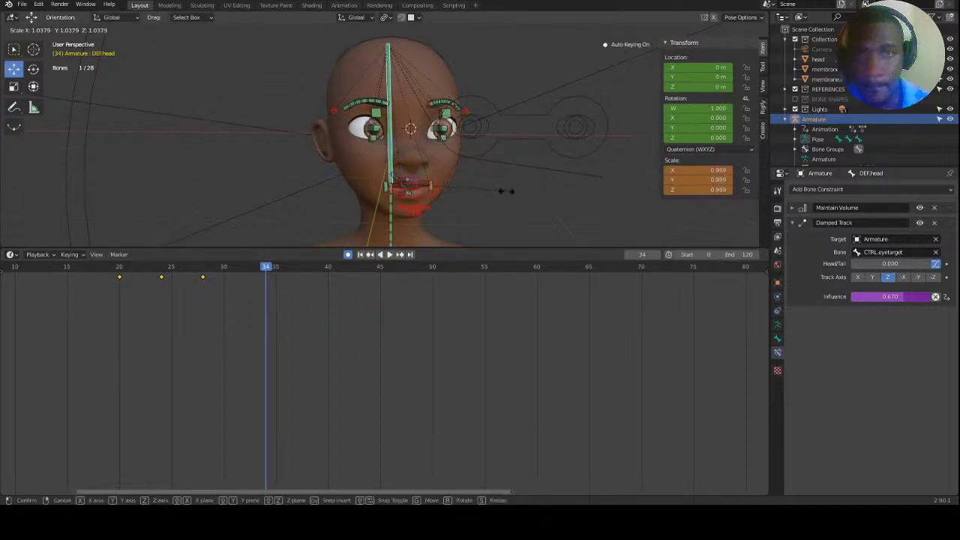
left_click(506, 192)
At frame 37, scale the head bone down and then clear its scale back to 1.000.
left_click_drag(266, 268, 297, 271)
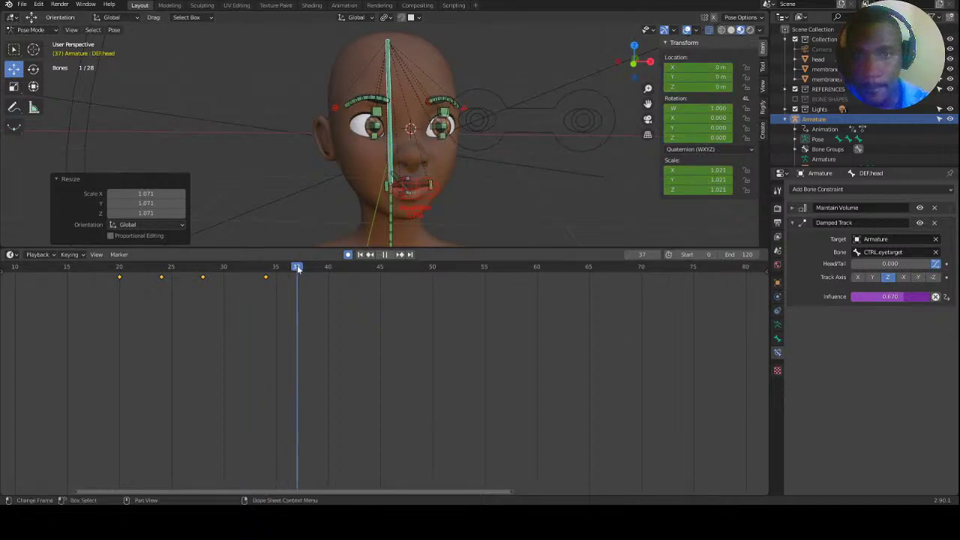
key("s")
left_click(506, 192)
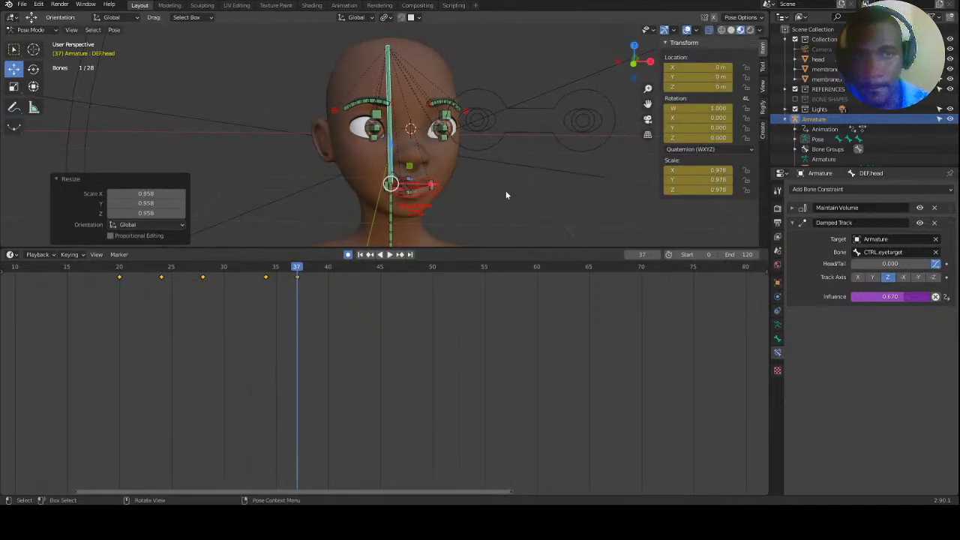
key("ctrl+s")
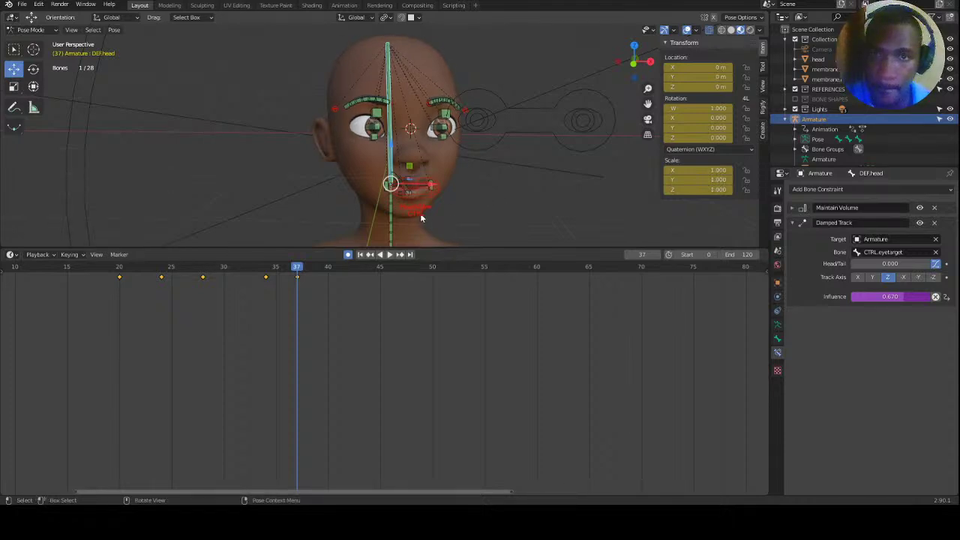
Switch the viewport to solid shading and replay the head's squash and stretch during the turn.
left_click_drag(298, 268, 110, 270)
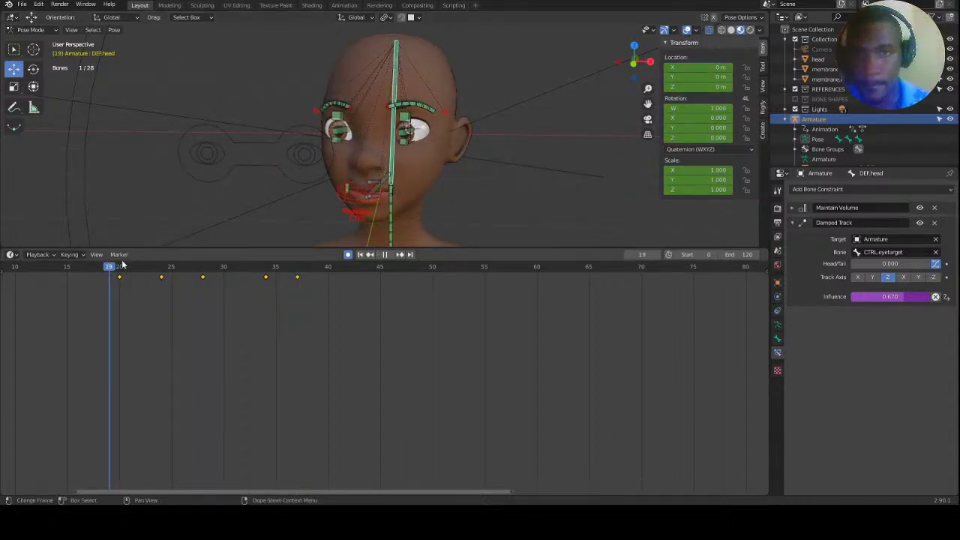
left_click(390, 255)
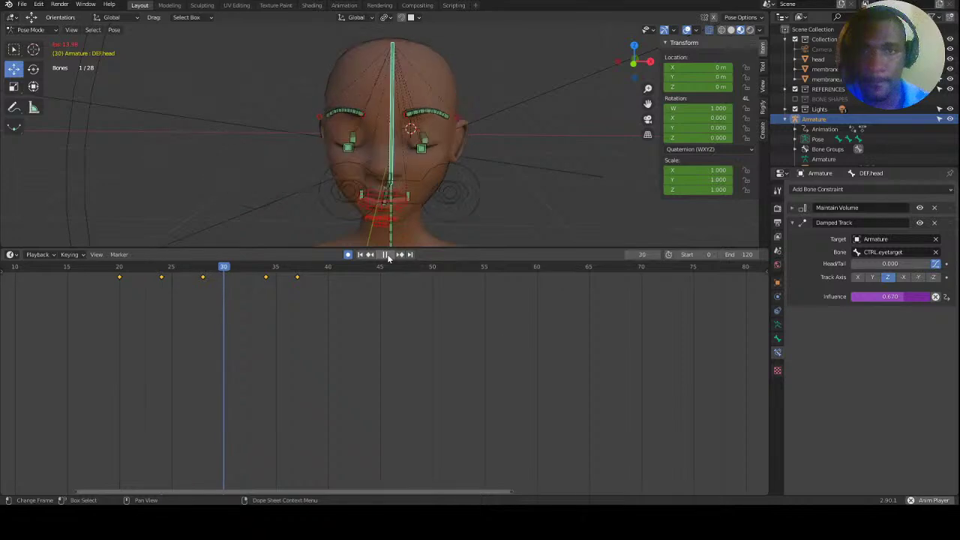
left_click(731, 30)
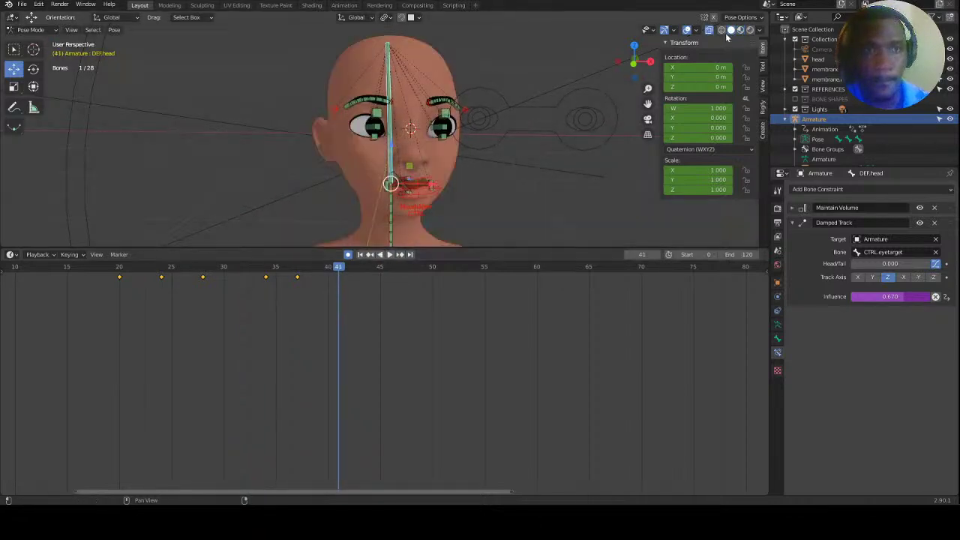
left_click(379, 254)
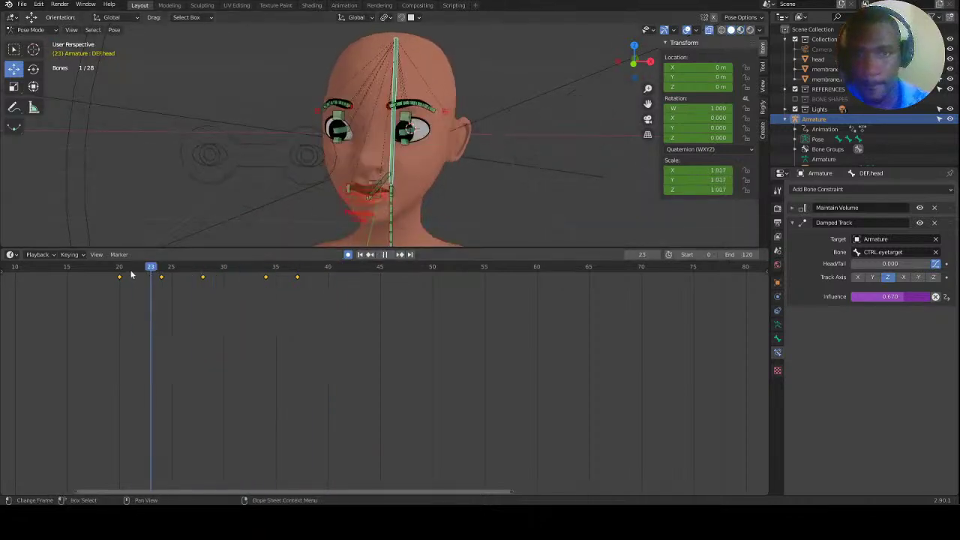
left_click_drag(116, 267, 304, 264)
left_click(387, 255)
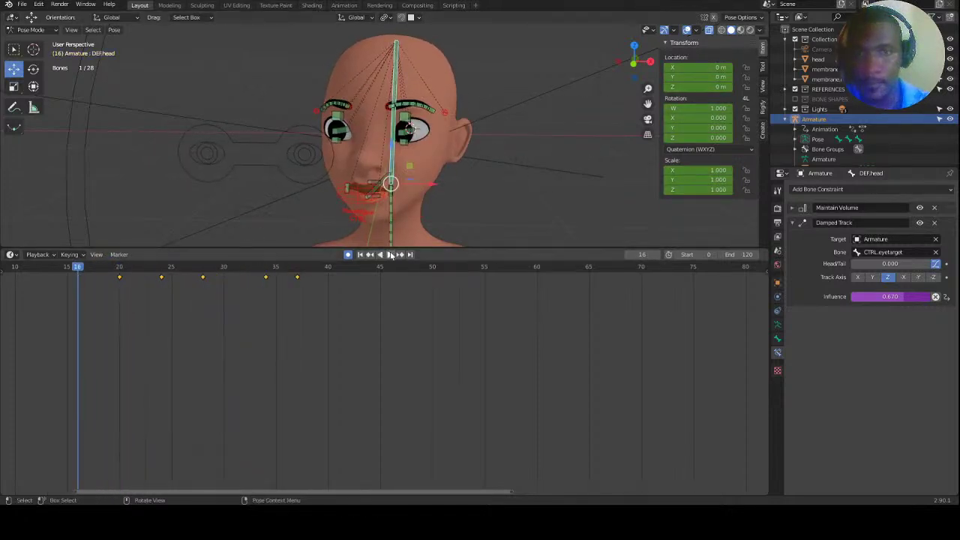
left_click(390, 255)
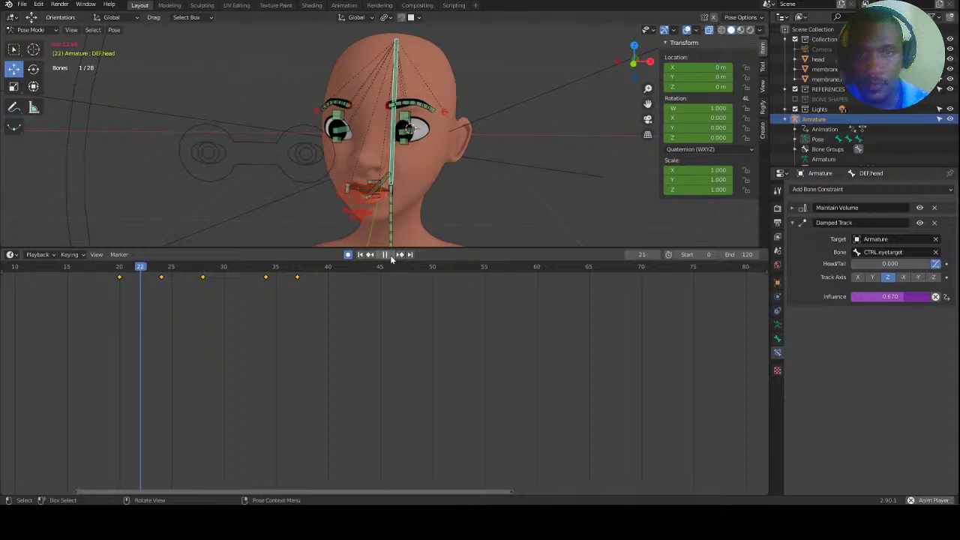
left_click(387, 254)
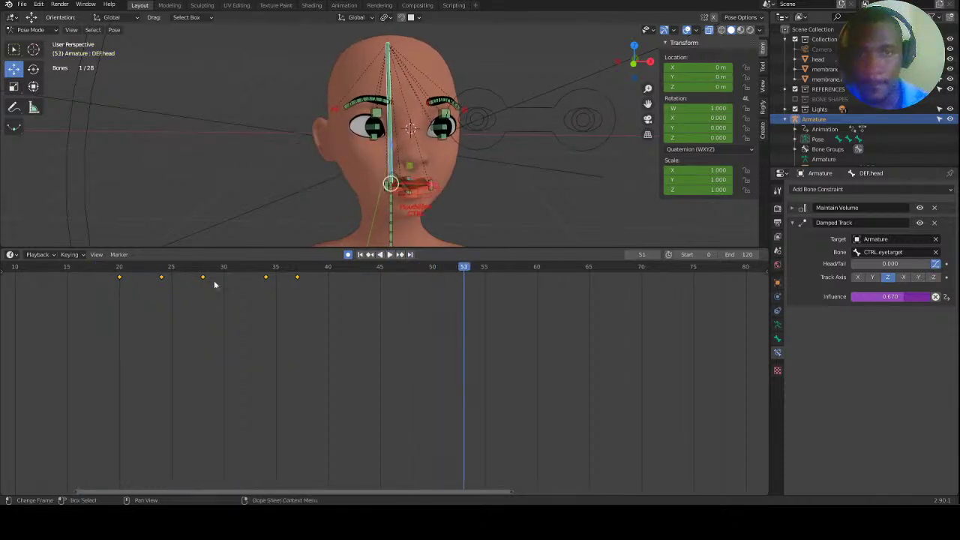
At frame 20, lower the jaw control along Z to about -0.247 m so the mouth opens.
left_click_drag(464, 268, 121, 262)
scroll(398, 203, "up", 1)
middle_click_drag(398, 203, 442, 84, "shift")
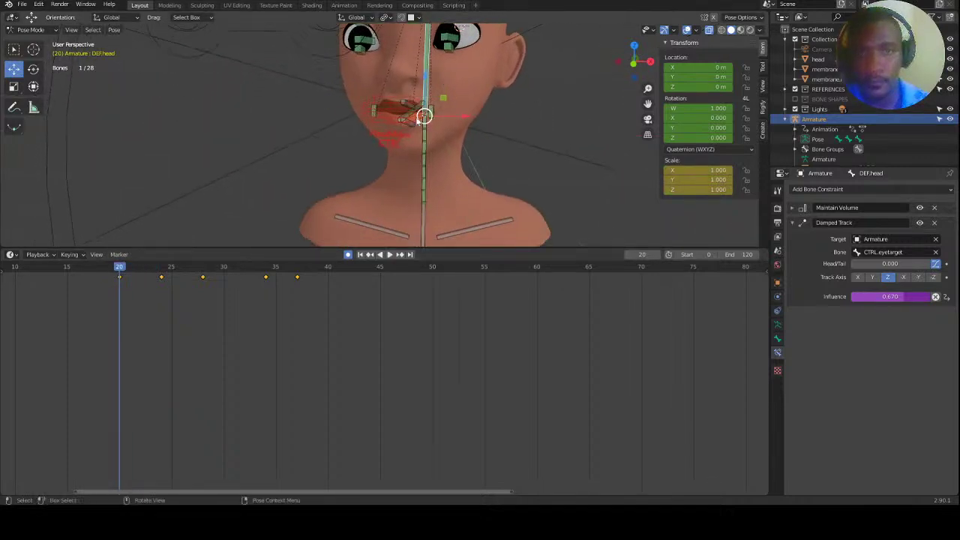
left_click(398, 117)
key("g")
key("z")
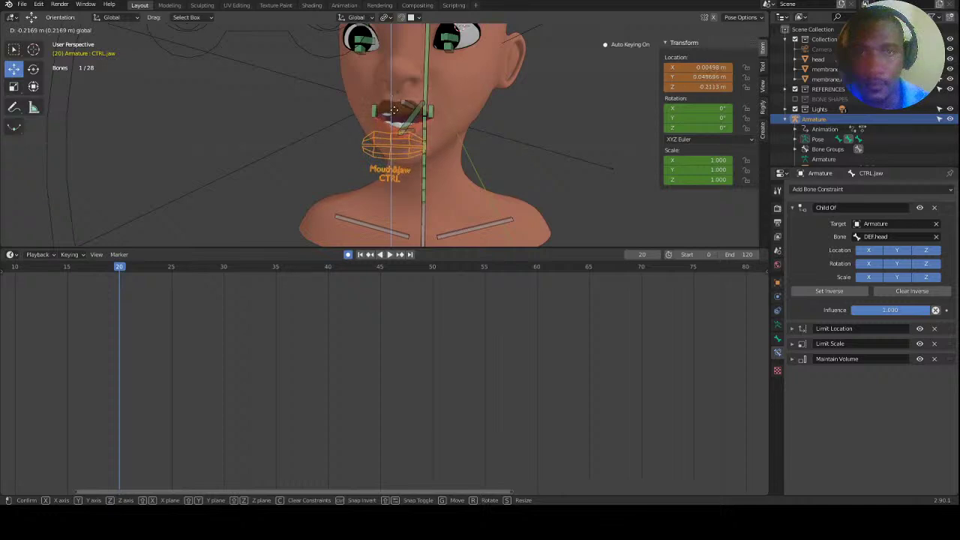
left_click(393, 116)
At frame 20, pull the left and right mouth corner bones inward along X by about 0.07 m and 0.06 m.
left_click(429, 117)
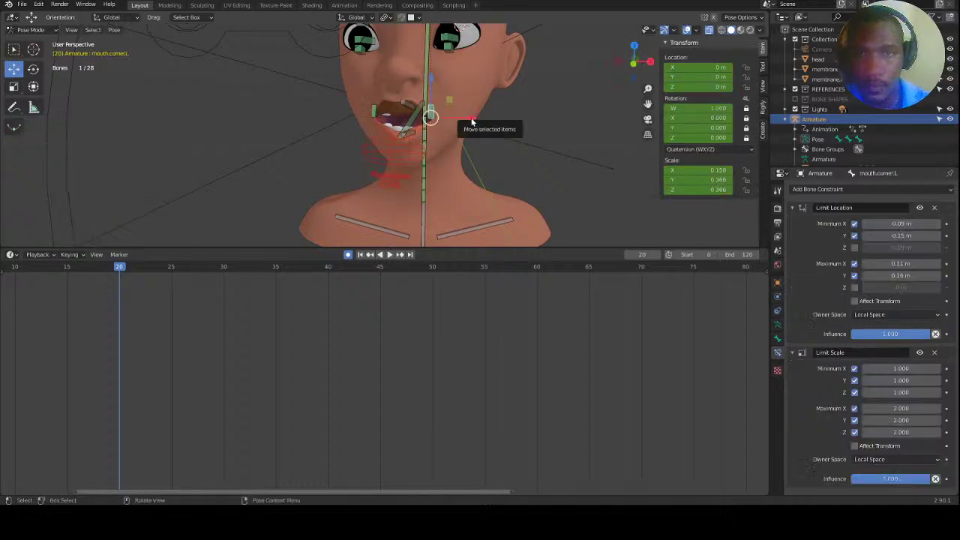
key("g")
key("x")
left_click(451, 117)
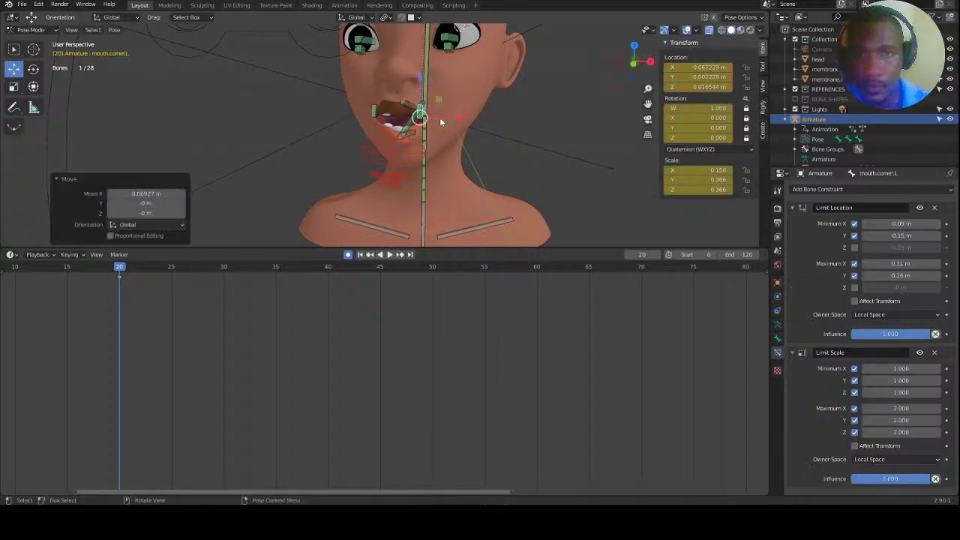
left_click(377, 111)
key("g")
key("x")
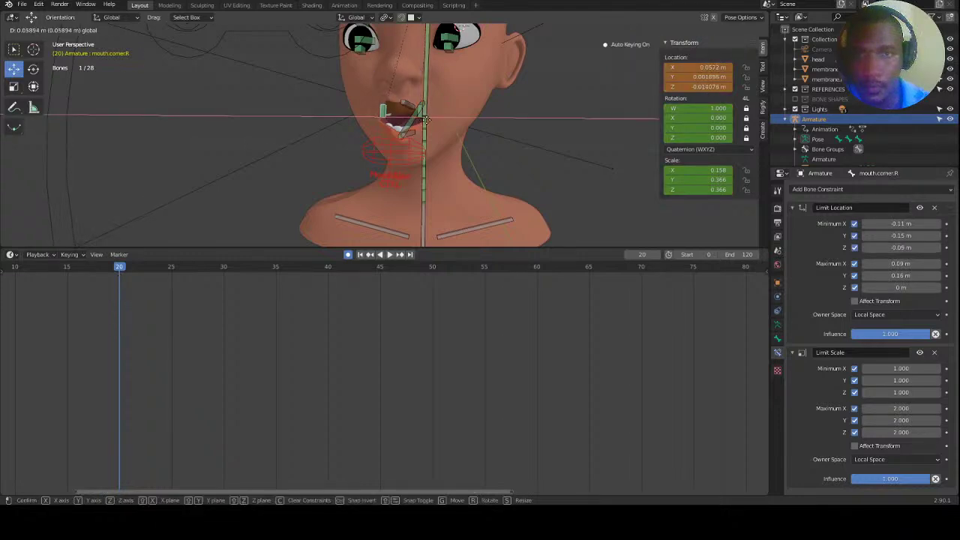
left_click(430, 120)
At frame 25, raise the jaw control along Z by about 0.364 m to close the mouth.
left_click_drag(138, 271, 172, 268)
left_click(410, 156)
key("g")
key("z")
left_click(403, 51)
At frame 25, widen the mouth by scaling the jaw control uniformly to about 1.264.
scroll(428, 120, "up", 2)
middle_click_drag(429, 116, 396, 154, "shift")
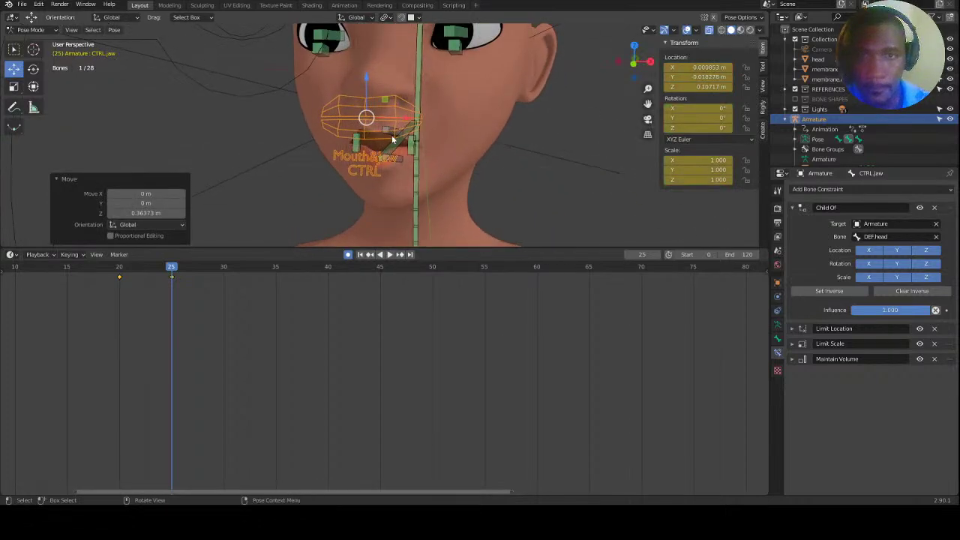
key("s")
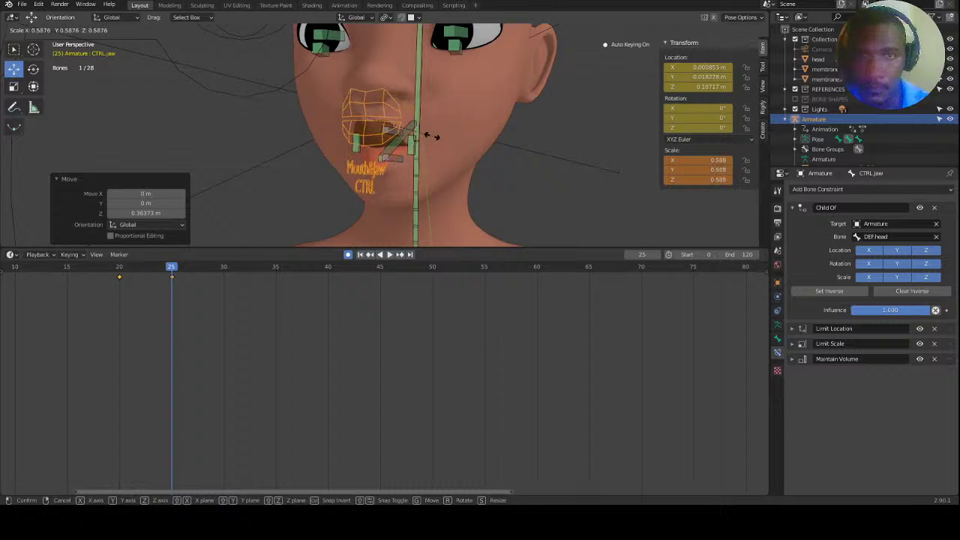
left_click(546, 151)
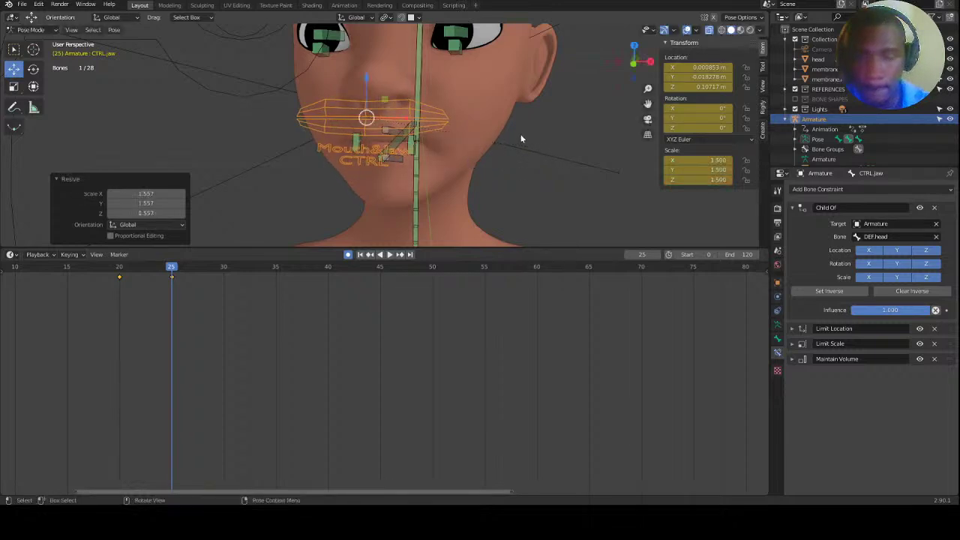
key("s")
left_click(493, 136)
At frame 35, shrink the jaw control to a uniform scale of about 0.626.
left_click_drag(174, 267, 276, 287)
scroll(418, 151, "down", 3)
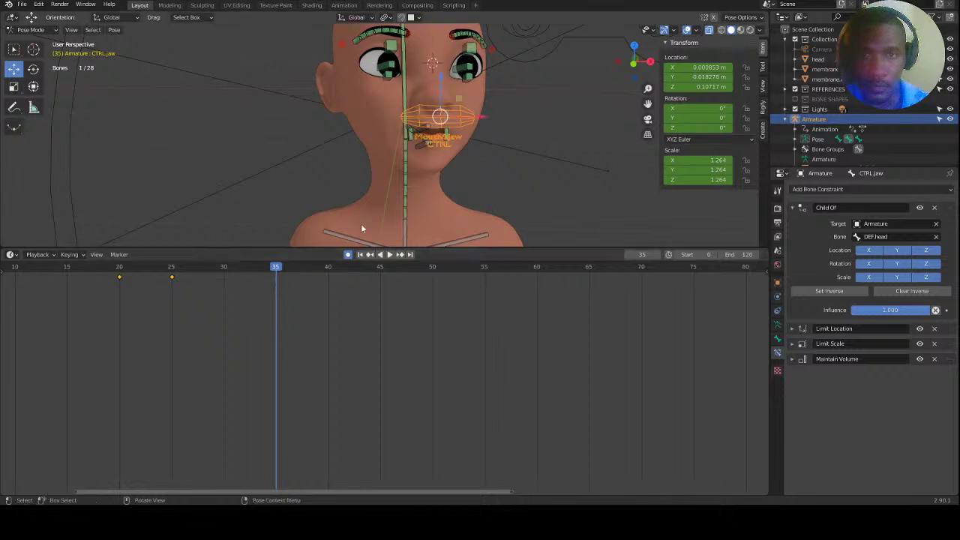
key("s")
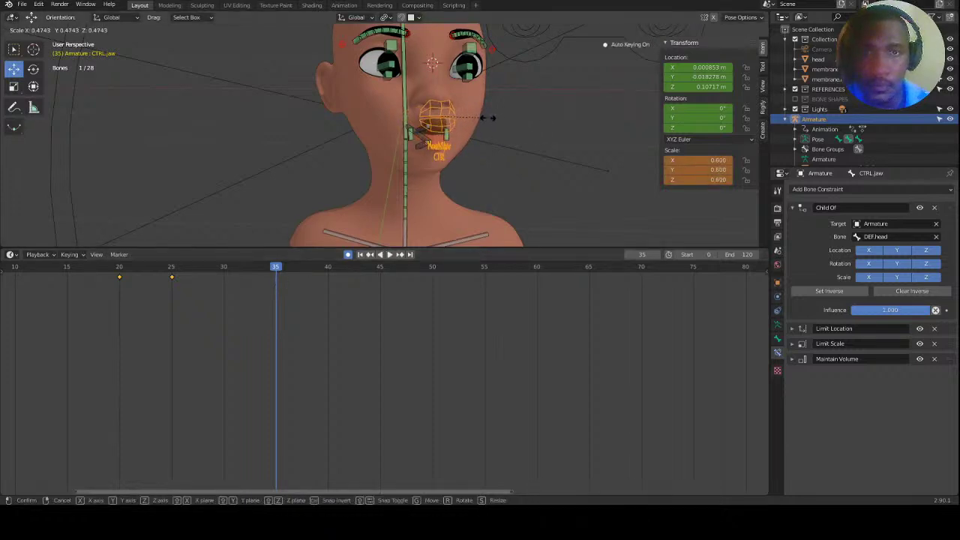
left_click(490, 119)
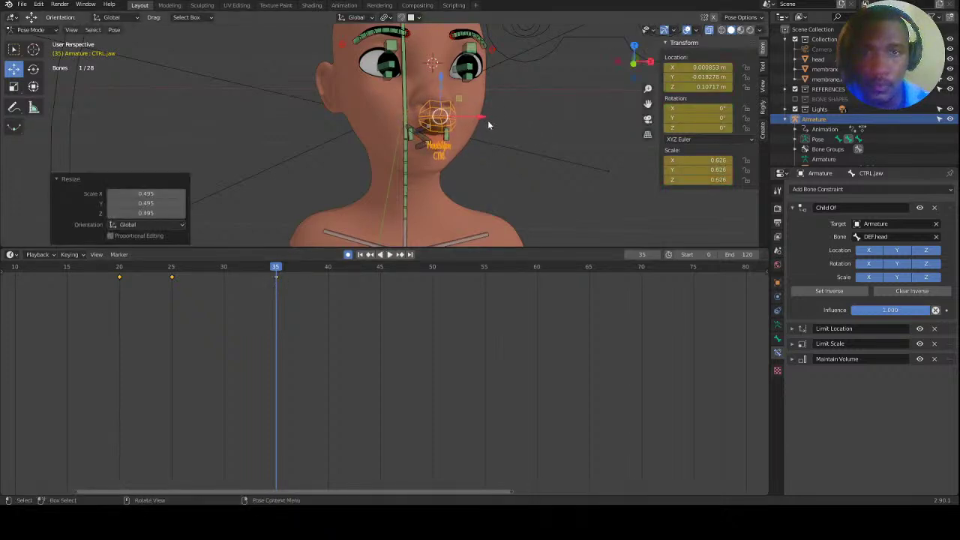
At frame 30, scale the jaw control uniformly to about 1.158 and replay the mouth animation.
key("shift+ctrl+space")
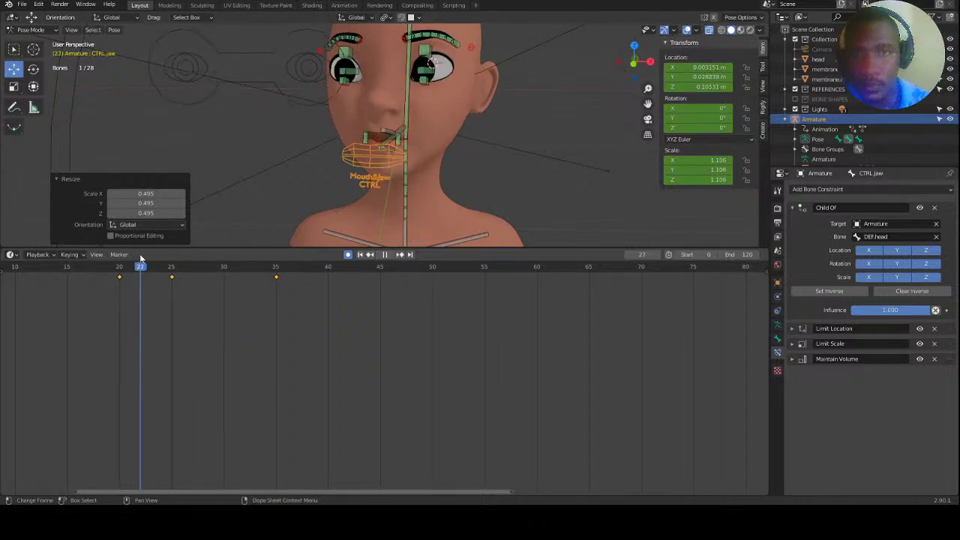
left_click_drag(140, 258, 224, 272)
key("s")
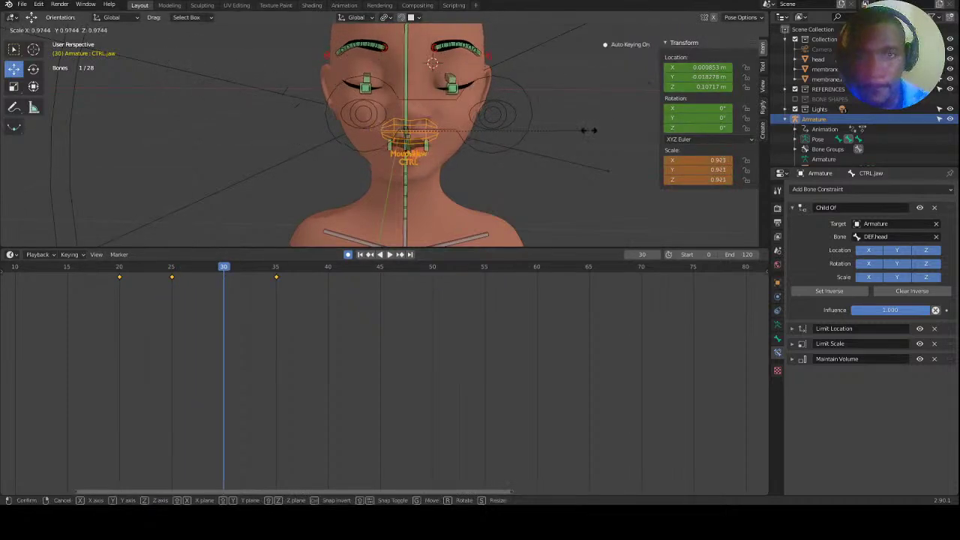
left_click(640, 136)
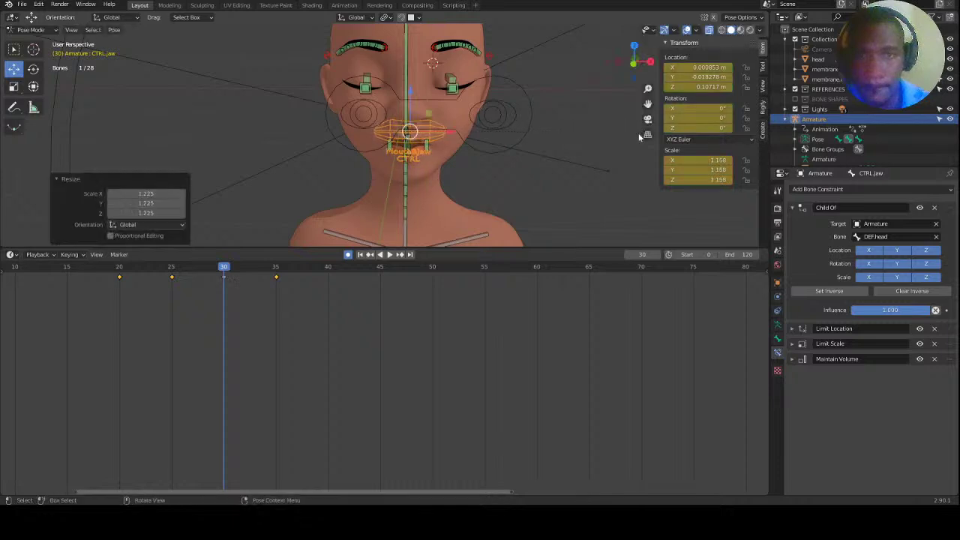
scroll(340, 200, "down", 2)
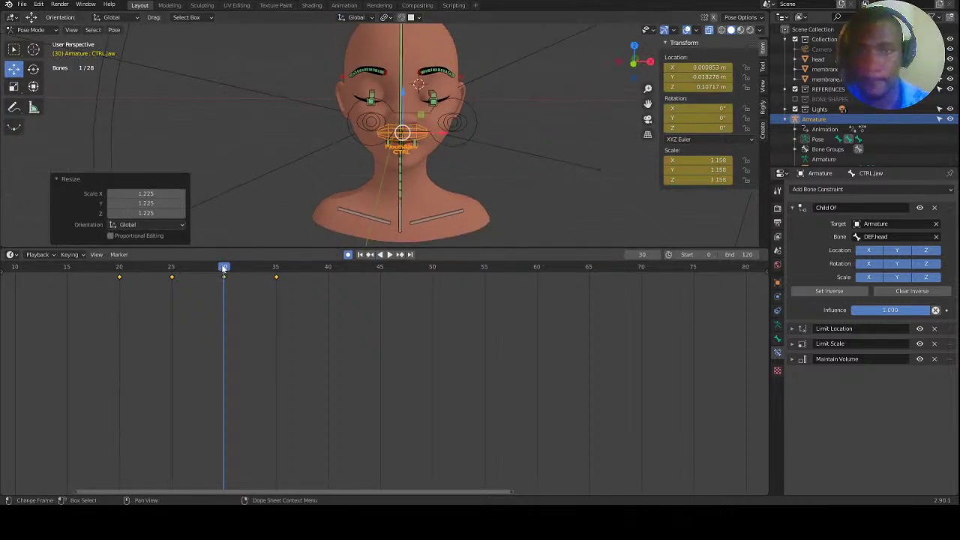
left_click(381, 255)
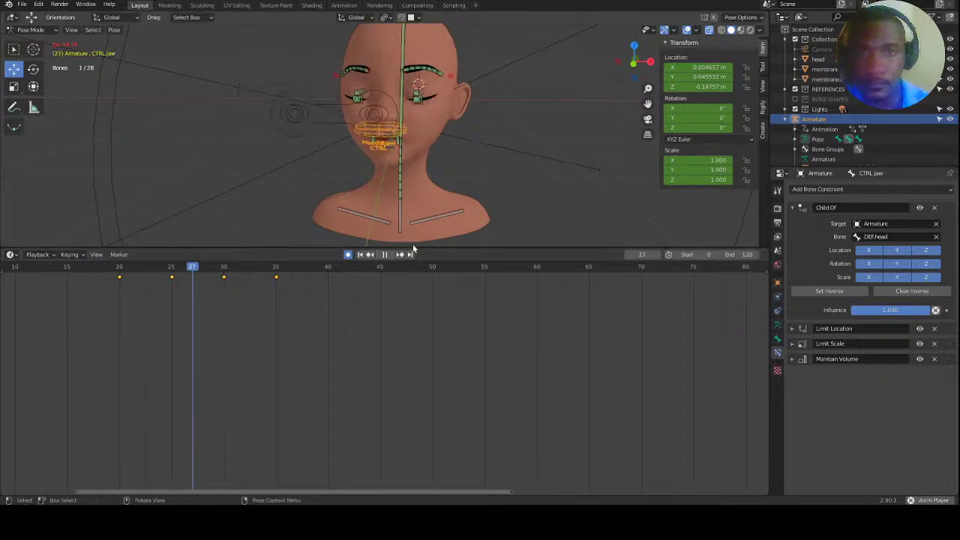
left_click(386, 256)
At frame 20, delete the jaw control's keyframe and pose the jaw lower at Z about -0.181 m.
mouse_move(132, 271)
left_mouse_down()
mouse_move(112, 271)
mouse_move(120, 270)
left_mouse_up()
left_click(120, 278)
key("x")
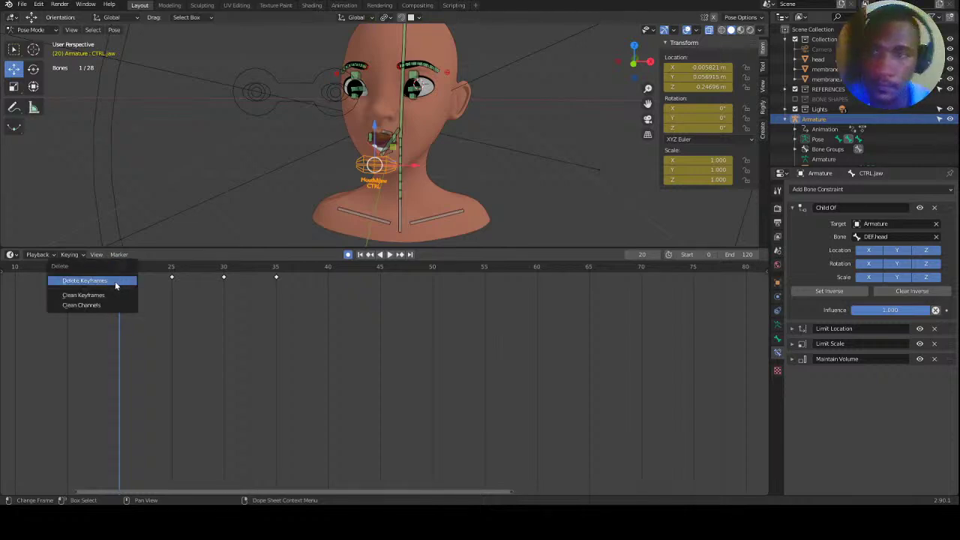
left_click(116, 282)
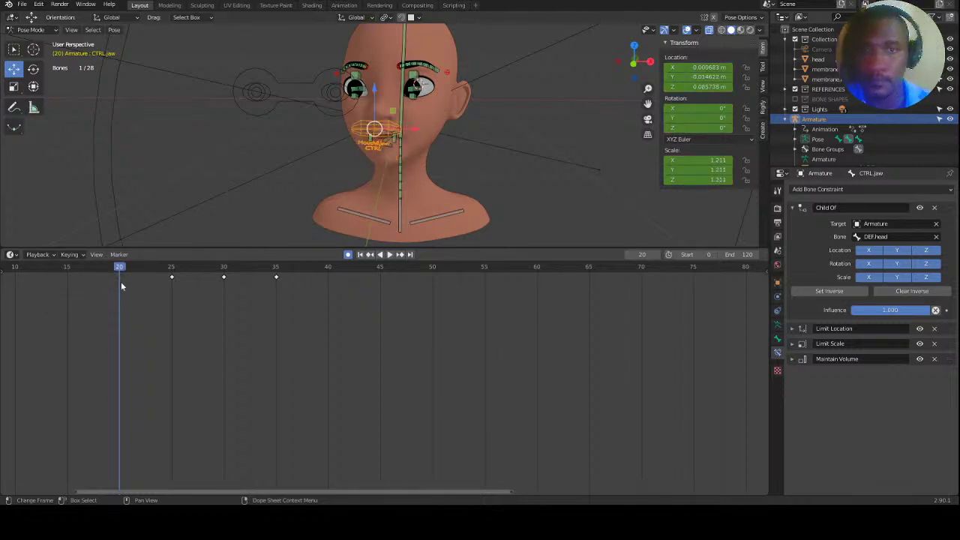
key("g")
left_click(375, 122)
At frame 20, lower the upper teeth bone along Z by about 0.007 m.
scroll(384, 139, "up", 5)
left_click(390, 129)
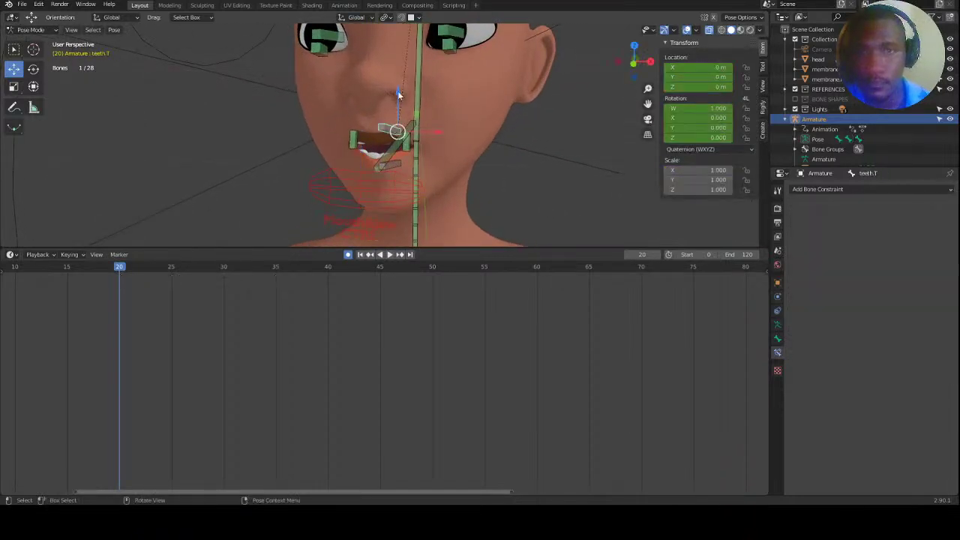
key("g")
left_click(397, 98)
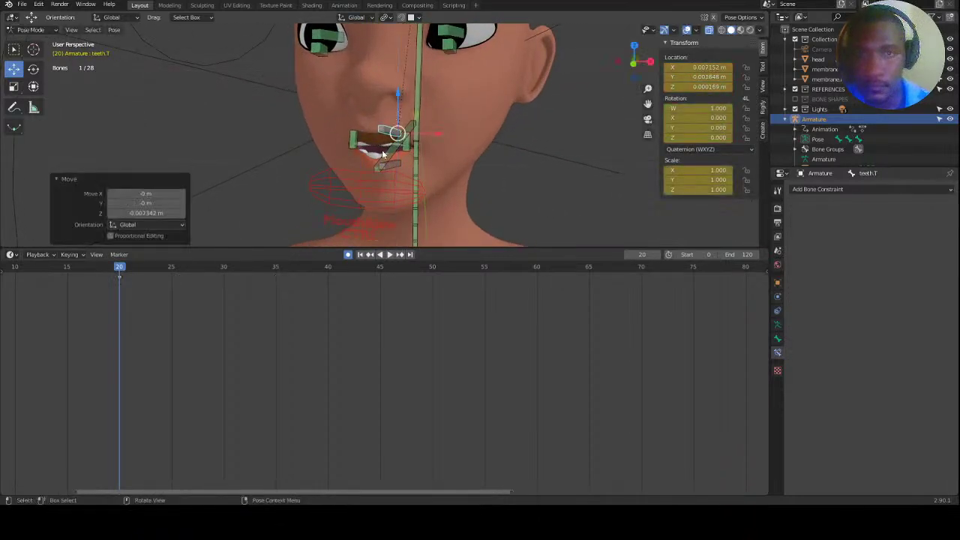
Raise the lower teeth bone along Z and lower the upper teeth bone by a further 0.022 m or so.
left_click(384, 154)
left_click(410, 150)
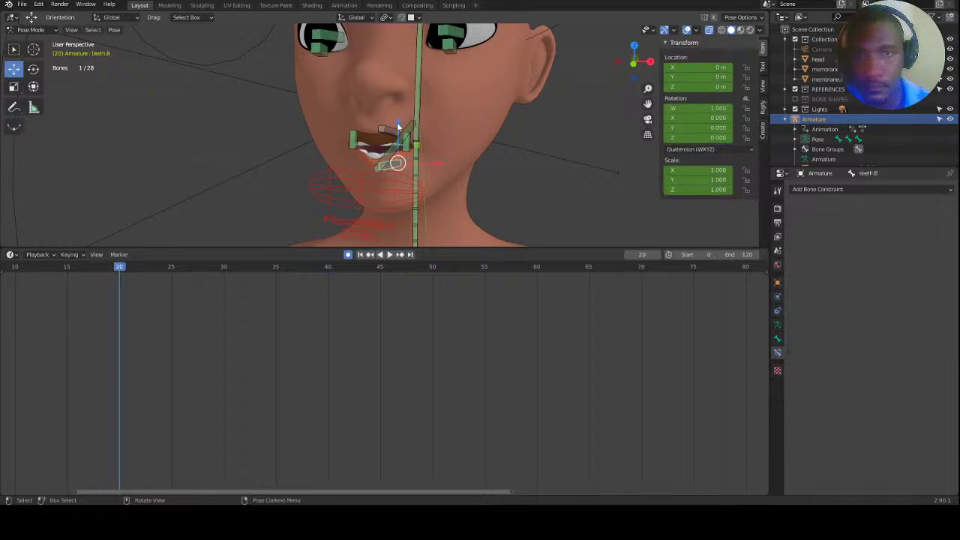
key("g")
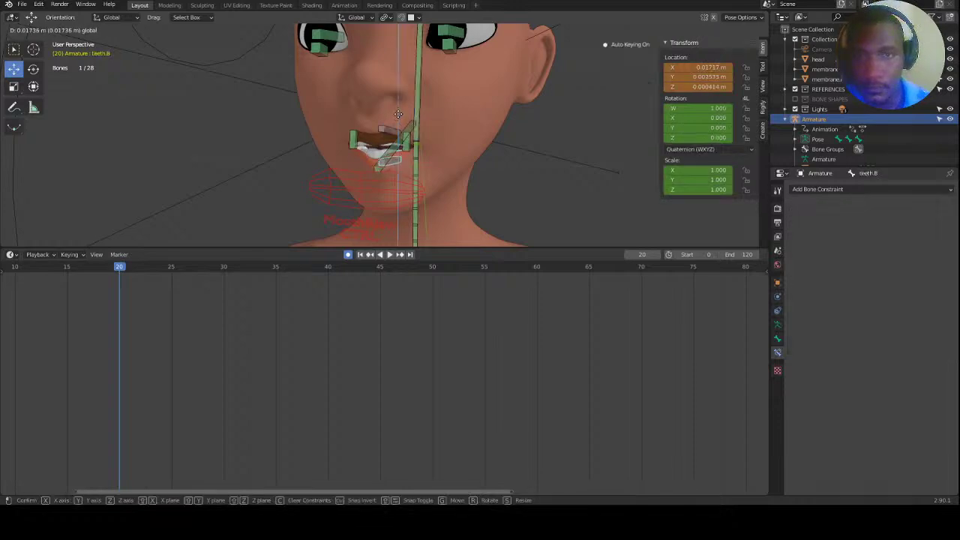
key("z")
left_click(399, 139)
left_click(389, 134)
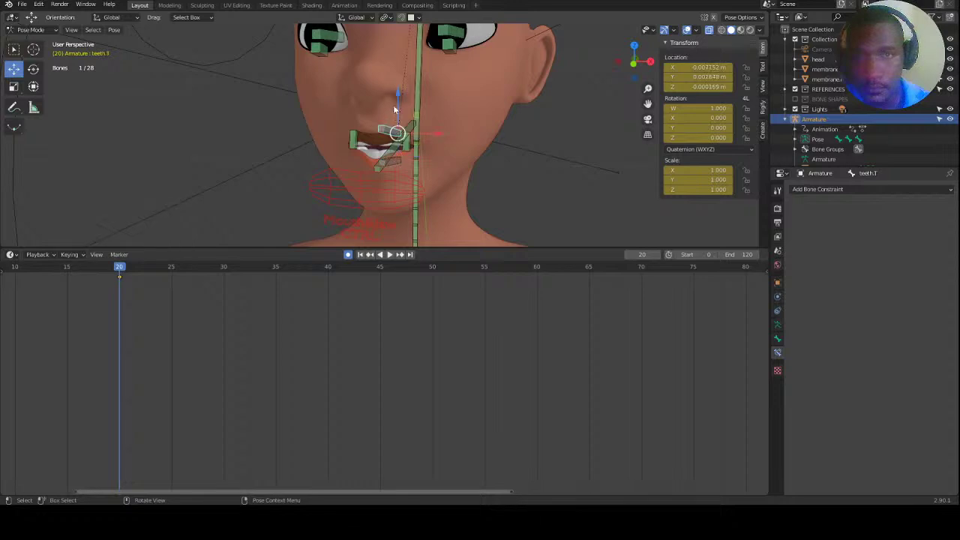
left_click_drag(399, 99, 396, 103)
Play and scrub the animation from frame 0 to check the mouth opening.
scroll(239, 313, "down", 3)
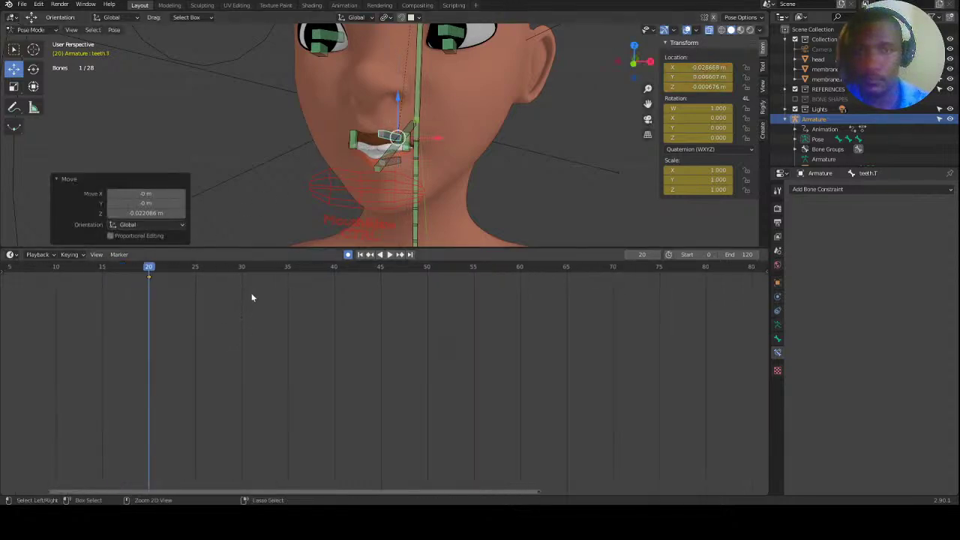
left_click_drag(193, 270, 100, 270)
key("space")
left_click_drag(242, 264, 53, 254)
left_click_drag(26, 262, 179, 264)
mouse_move(33, 275)
left_mouse_down()
mouse_move(159, 274)
mouse_move(31, 268)
left_mouse_up()
key("space")
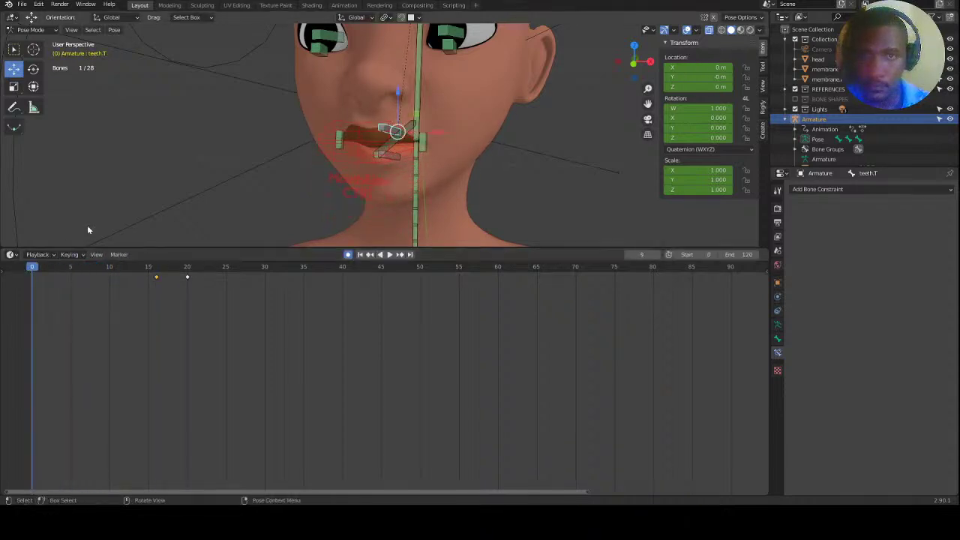
Shift the frame 0 keyframes of the jaw control and both teeth bones to frame 16.
left_click(424, 146)
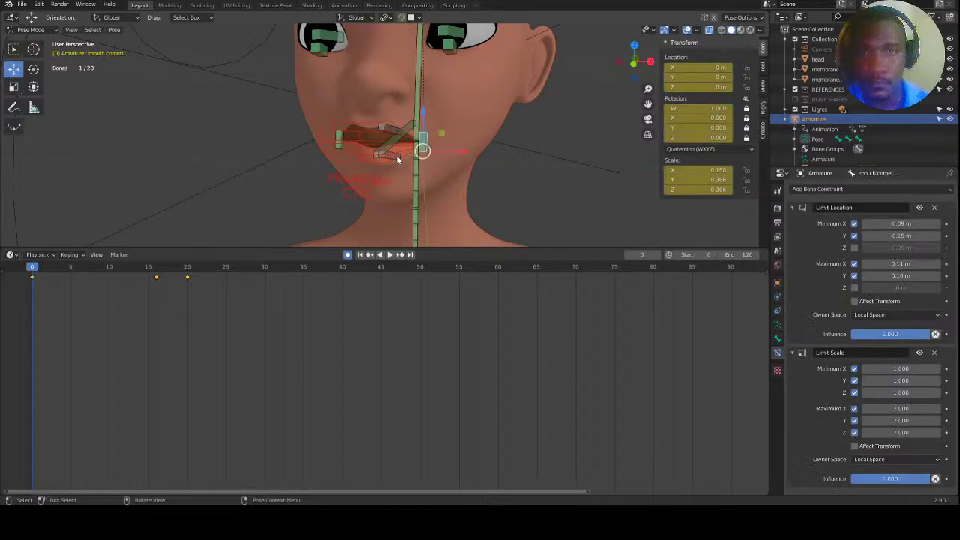
left_click(394, 156)
left_click(397, 158)
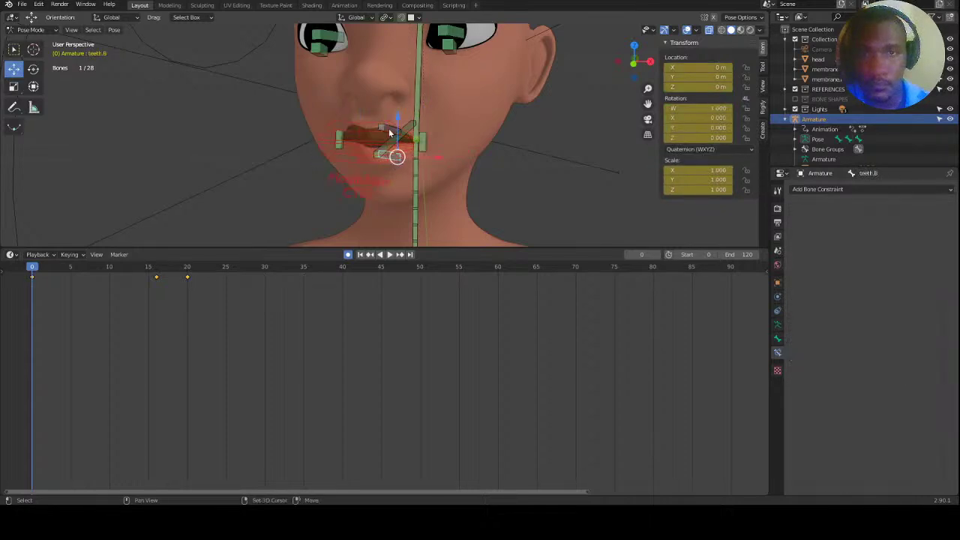
left_click(387, 132)
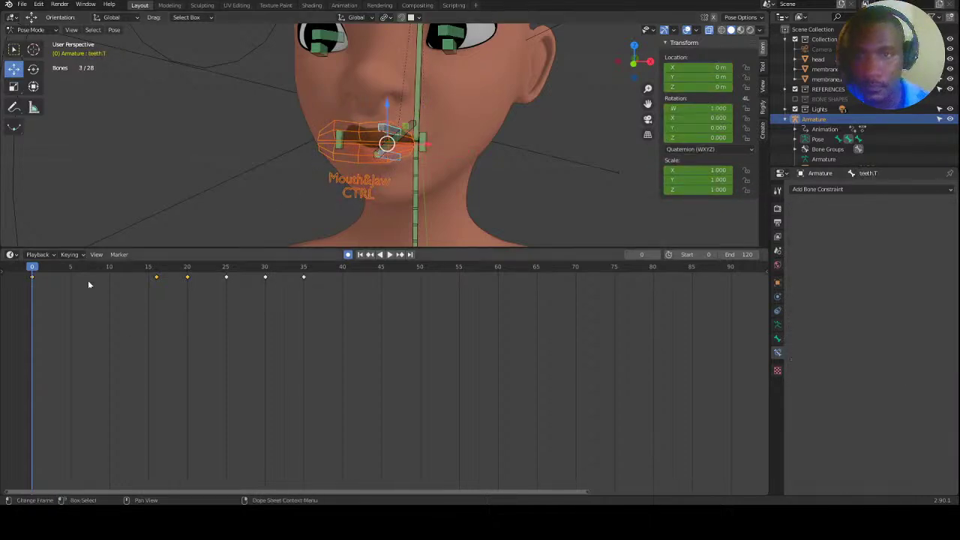
key("g")
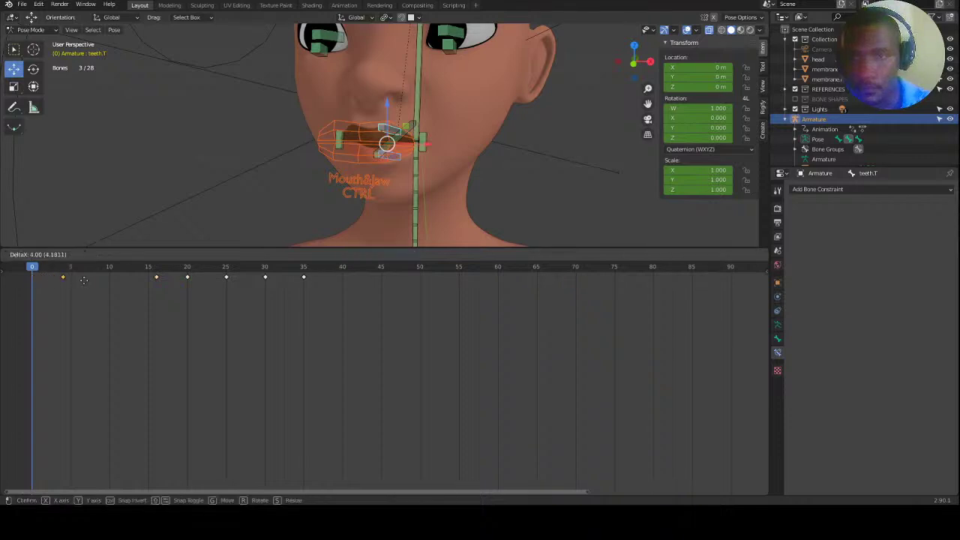
left_click(157, 294)
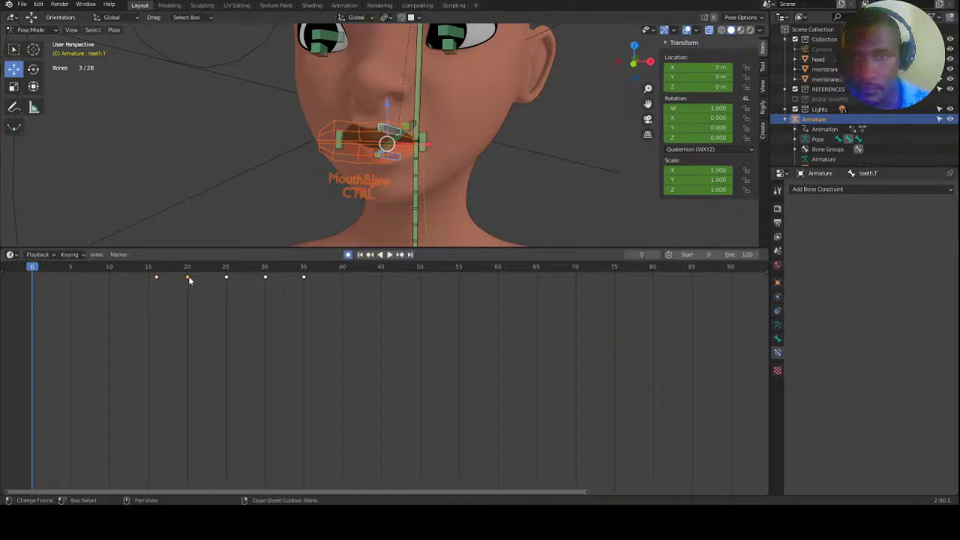
Shift the frame 0 keyframes of both mouth corner bones to frame 16 and return to frame 20.
left_click_drag(49, 268, 157, 268)
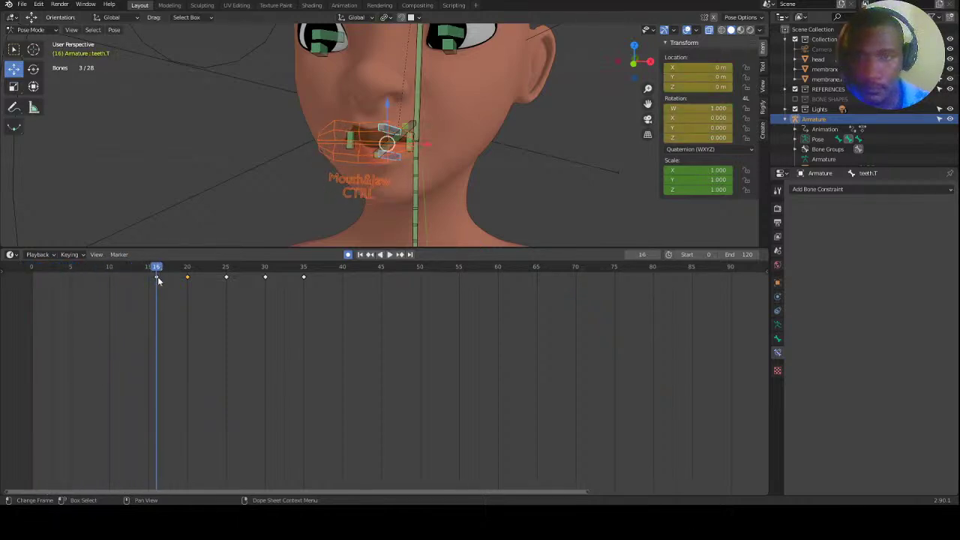
left_click(414, 141)
left_click(350, 140, "shift")
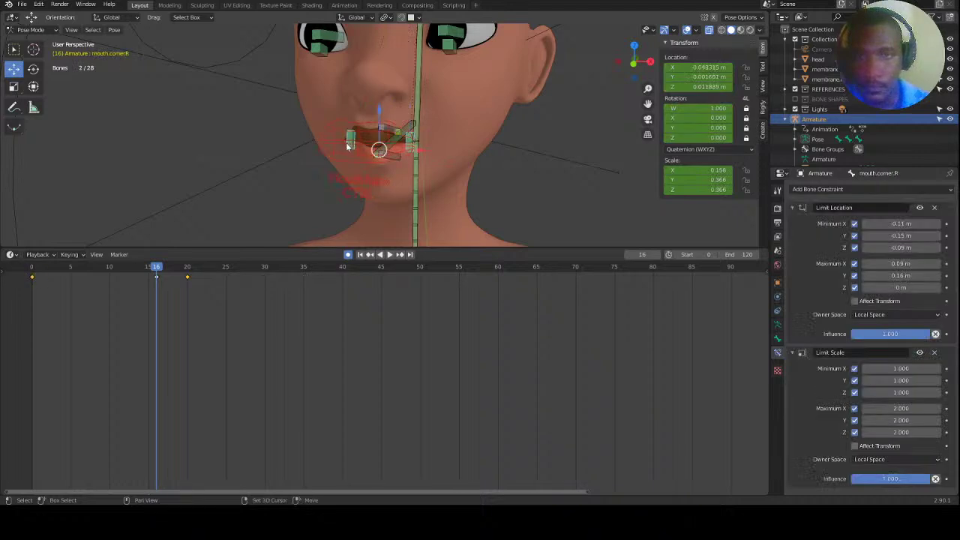
left_click_drag(35, 276, 189, 274)
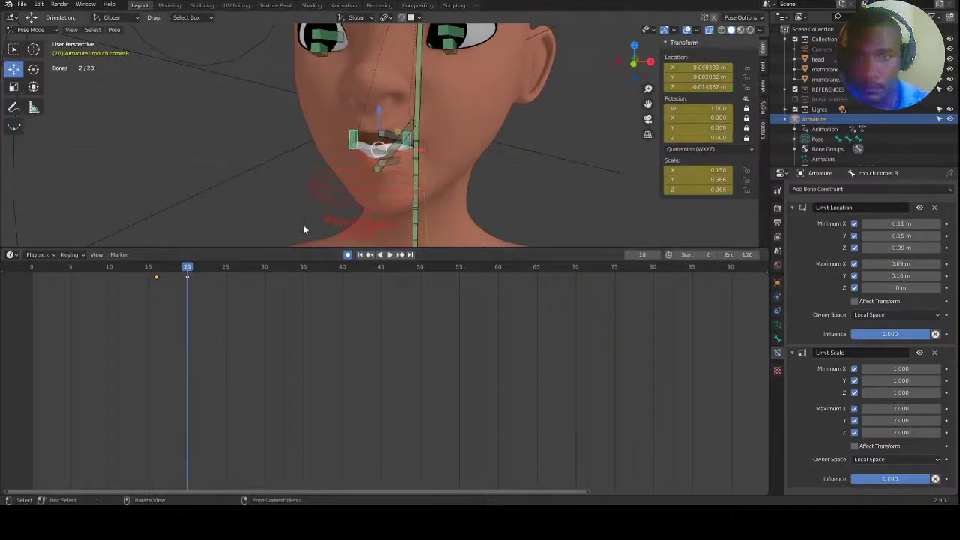
At frame 20, raise the jaw control along Z by about 0.03 m to narrow the mouth opening.
left_click(387, 191)
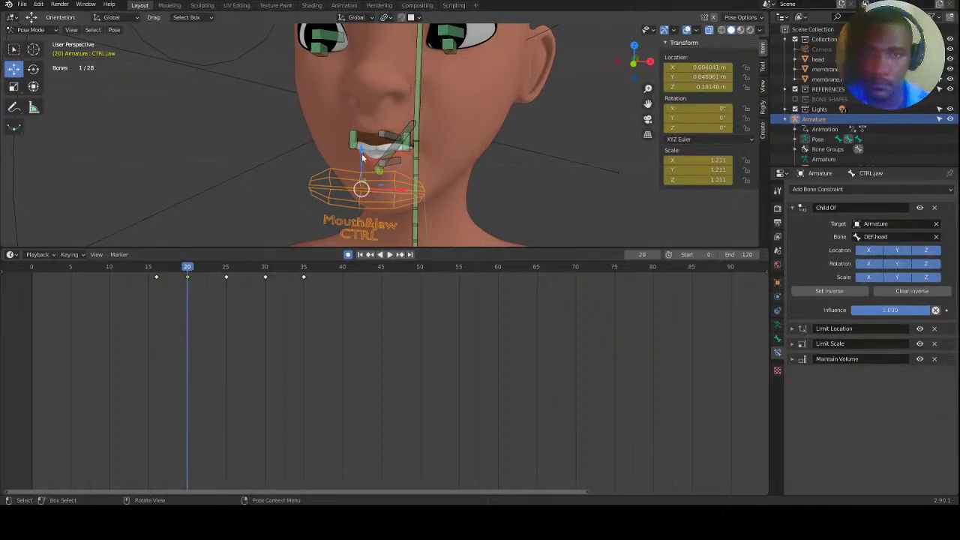
left_click_drag(363, 155, 369, 140)
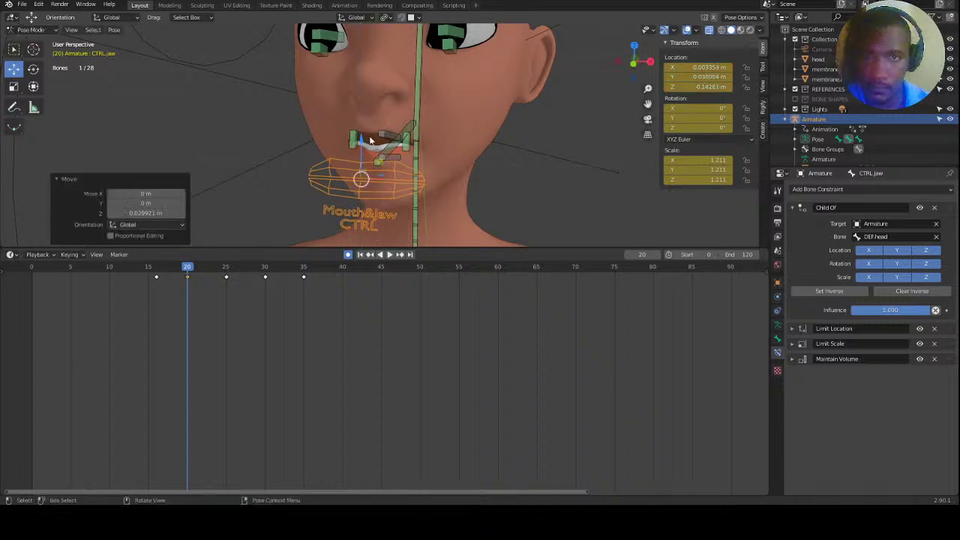
Reselect the jaw control and play back the mouth opening around frame 20.
left_click(424, 138)
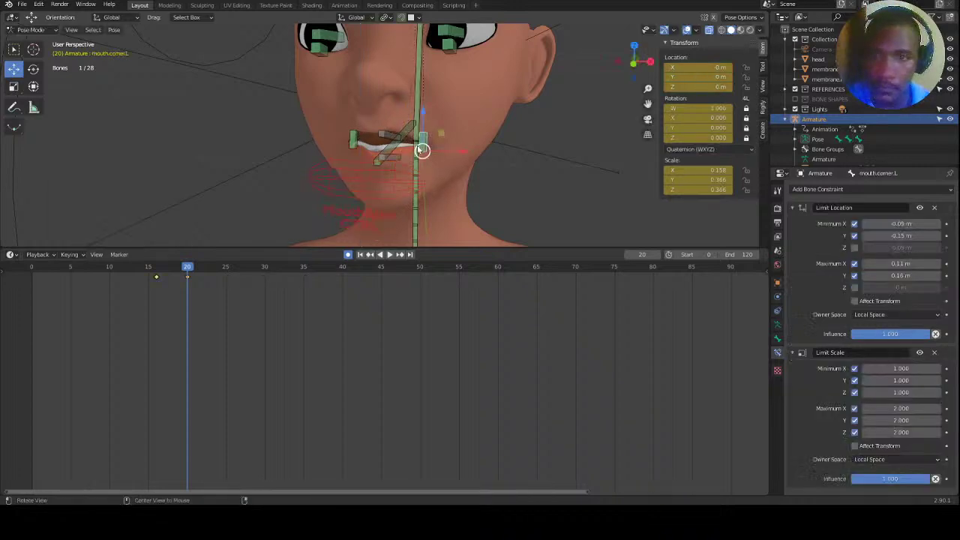
left_click(372, 149)
mouse_move(188, 268)
left_mouse_down()
mouse_move(128, 266)
mouse_move(210, 268)
mouse_move(163, 269)
mouse_move(188, 270)
left_mouse_up()
key("space")
left_click(336, 178)
key("space")
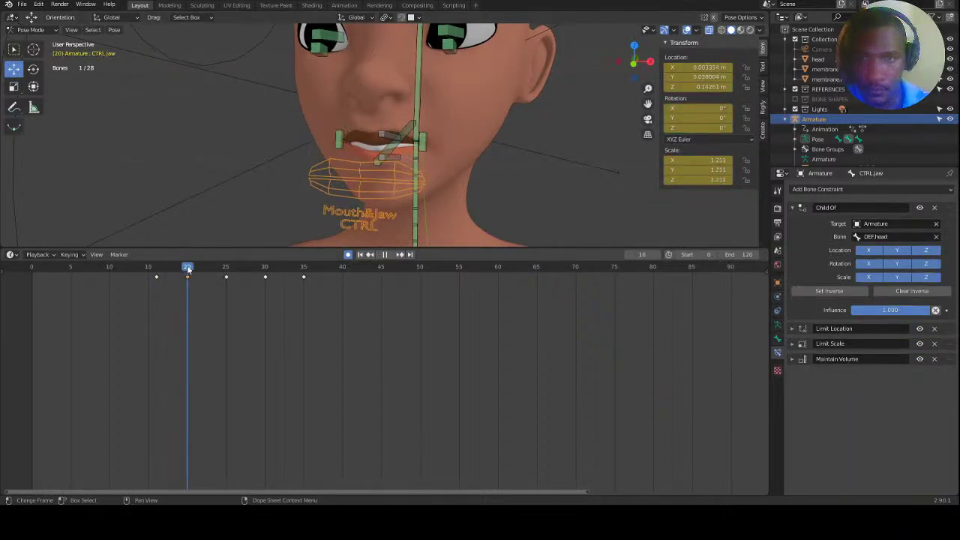
key("space")
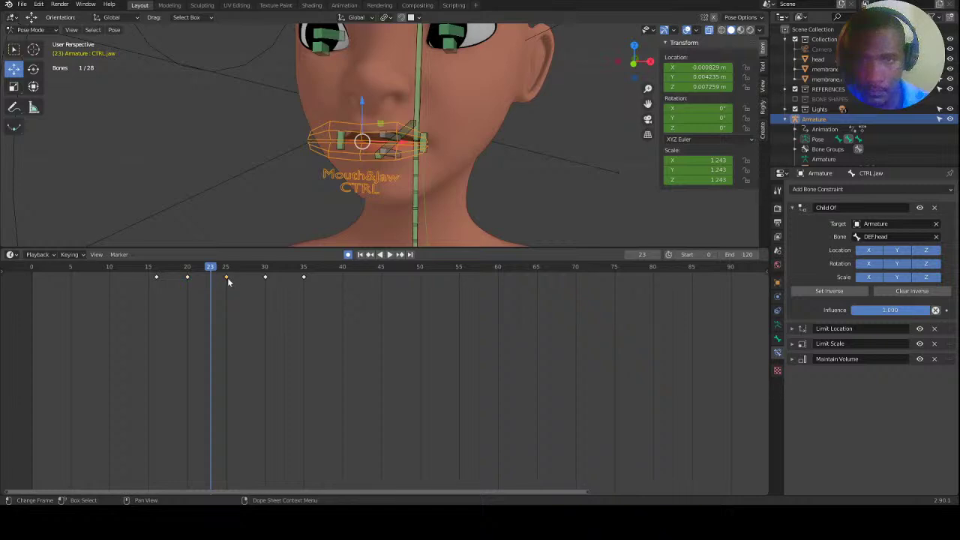
Delete the jaw control's keyframes at frames 25, 30 and 35.
left_click_drag(220, 297, 300, 266)
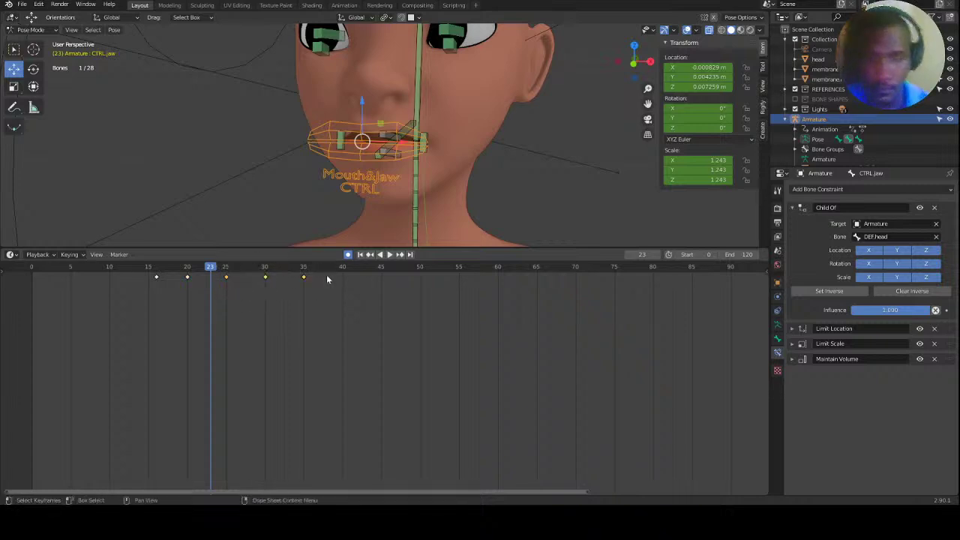
key("x")
left_click(315, 278)
Shift the jaw control's keyframes at frames 16 and 20 by 13 frames, to frames 29 and 33.
scroll(229, 306, "up", 2)
scroll(251, 311, "down", 4)
scroll(448, 133, "down", 3)
middle_click_drag(447, 134, 351, 183)
left_click_drag(256, 268, 249, 291)
key("space")
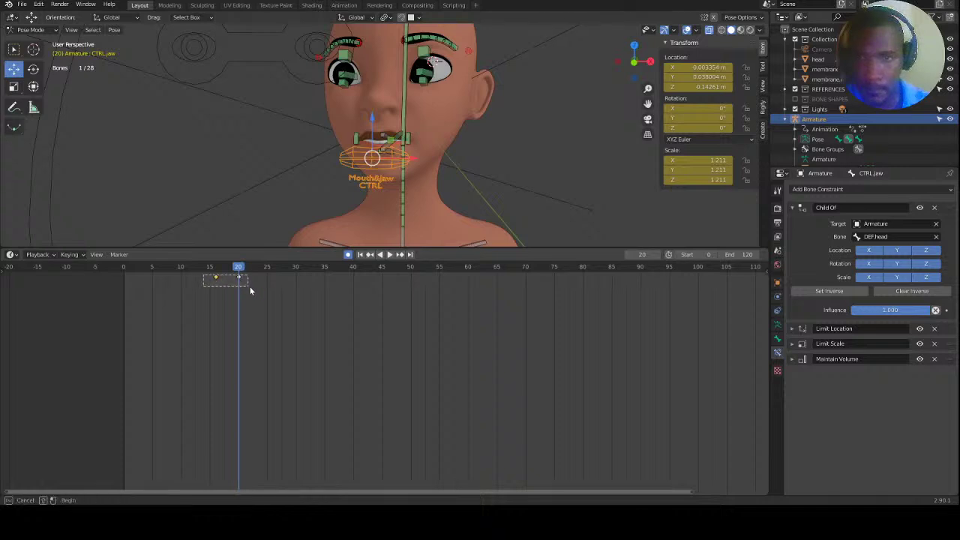
key("g")
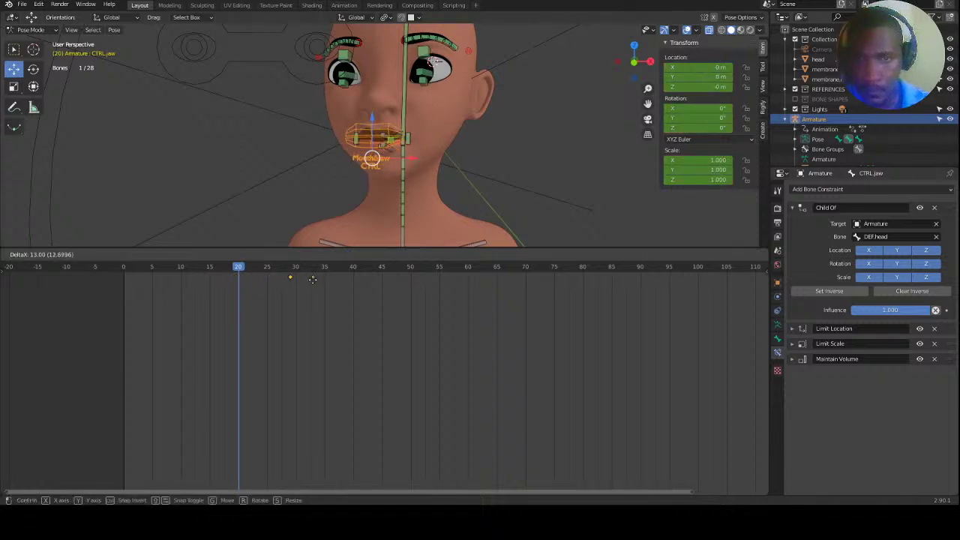
left_click(312, 279)
At frame 33, scale the jaw control down to about 0.7.
key("space")
mouse_move(330, 268)
left_mouse_down()
mouse_move(374, 268)
mouse_move(214, 268)
mouse_move(313, 269)
left_mouse_up()
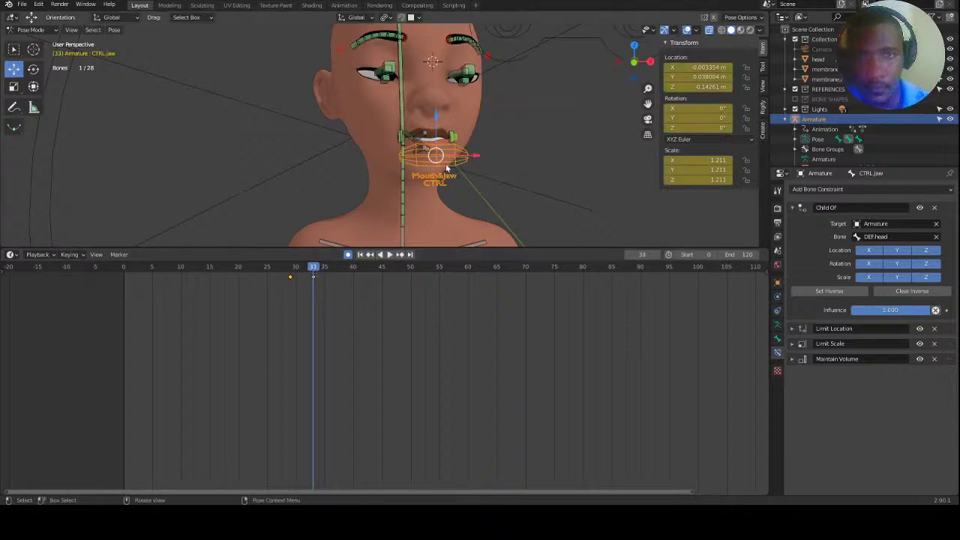
key("s")
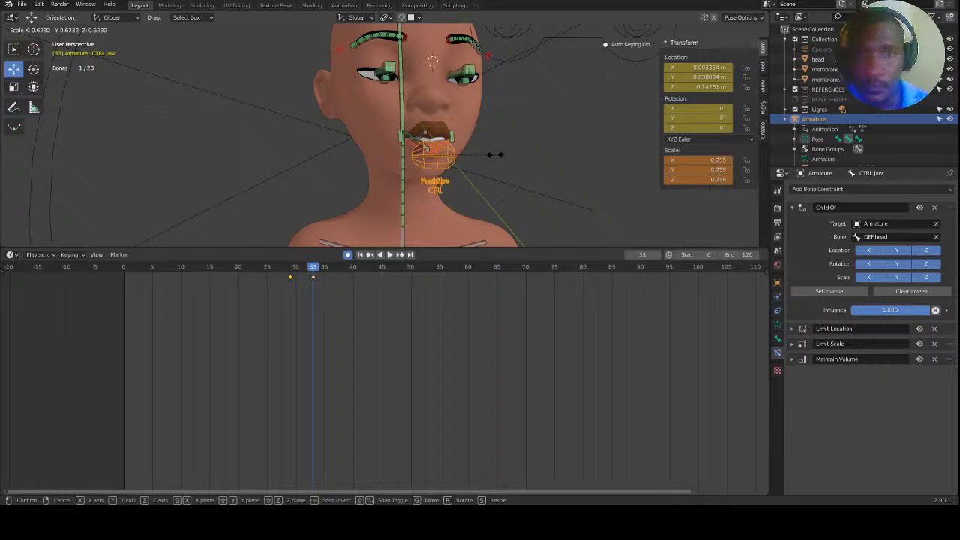
left_click(489, 155)
Try moving the jaw control's frame 33 keyframe two frames further, and return it to frame 33.
mouse_move(313, 270)
left_mouse_down()
mouse_move(238, 271)
mouse_move(358, 271)
mouse_move(284, 276)
mouse_move(323, 276)
mouse_move(314, 281)
left_mouse_up()
key("g")
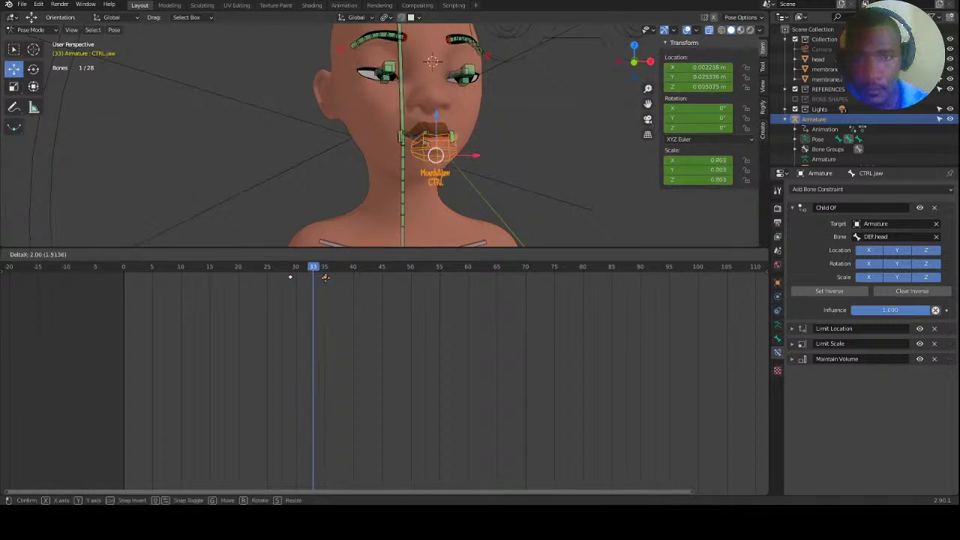
left_click(326, 278)
left_click_drag(314, 269, 314, 271)
key("g")
left_click(317, 276)
key("space")
mouse_move(304, 272)
left_mouse_down()
mouse_move(249, 269)
mouse_move(352, 280)
mouse_move(252, 276)
mouse_move(313, 277)
left_mouse_up()
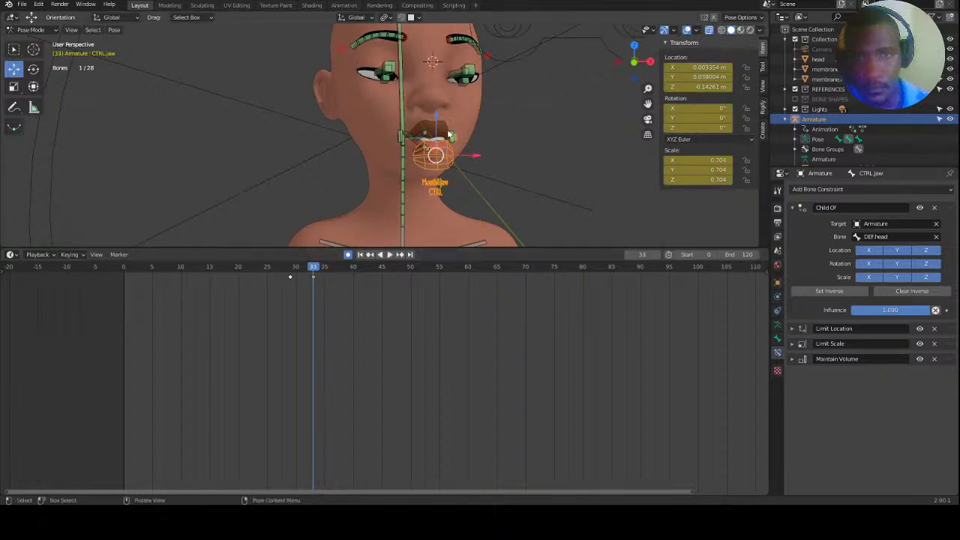
Keyframe the jaw control's height by lowering it about 0.023 m at frame 33, raising it slightly at frame 36 and lowering it slightly at frame 39.
left_click_drag(436, 116, 436, 129)
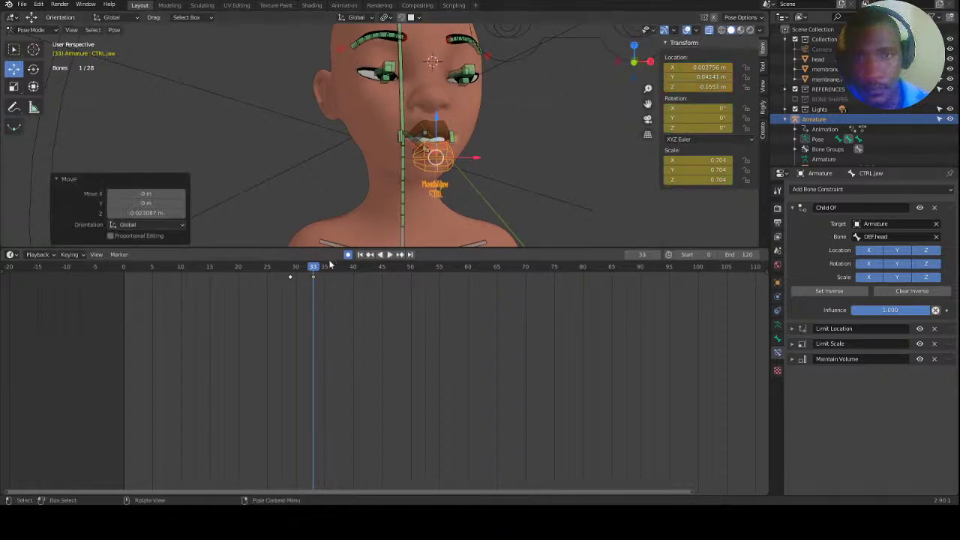
left_click_drag(321, 270, 330, 268)
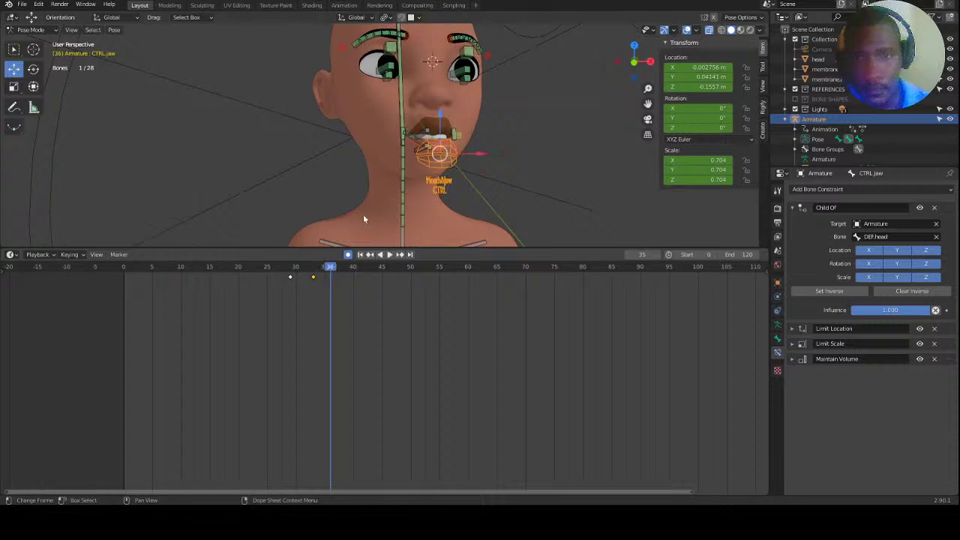
left_click_drag(440, 107, 439, 104)
left_click_drag(330, 270, 342, 270)
key("space")
left_click_drag(440, 112, 443, 122)
Play the animation from about frame 12 to check the jaw motion through the head turn.
left_click_drag(423, 277, 193, 268)
key("ctrl+z")
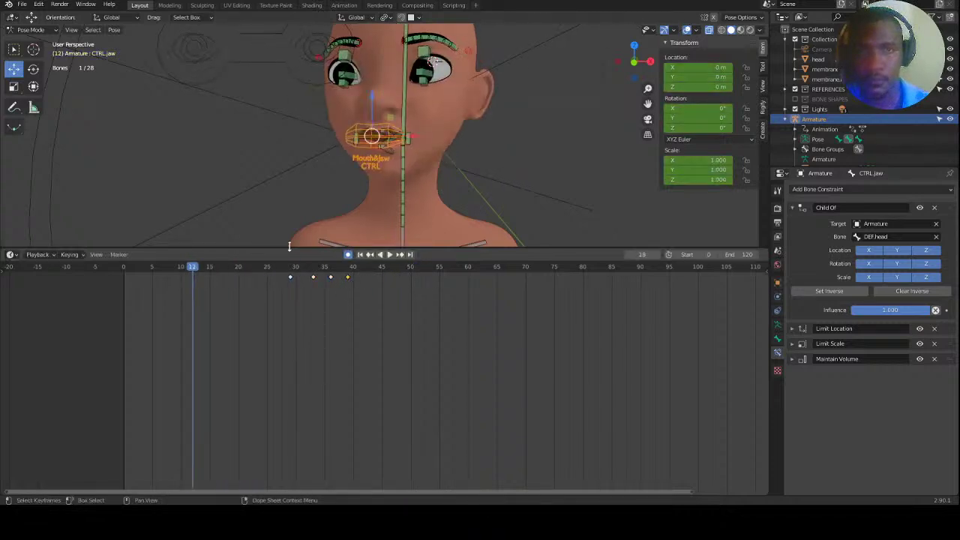
left_click(390, 255)
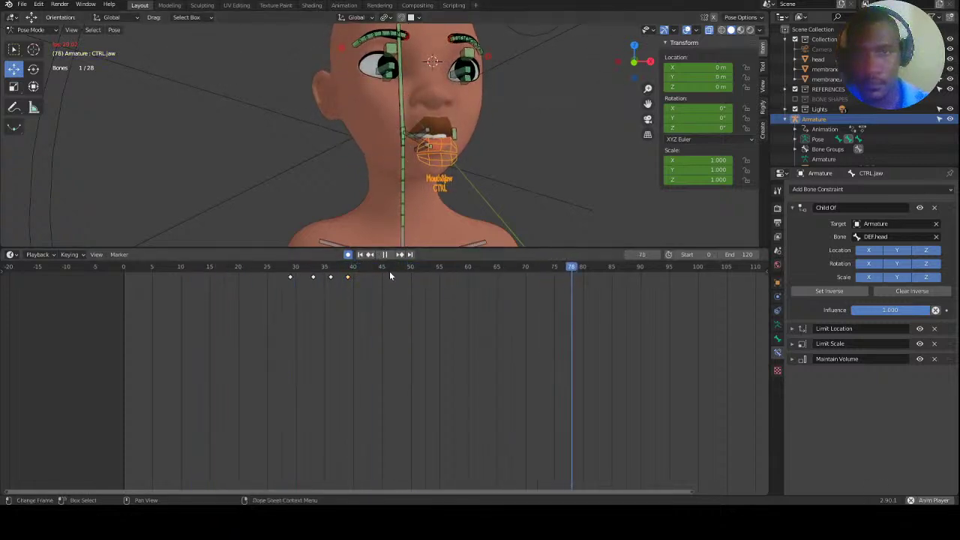
Select the inner end controls of both eyebrows and delete their keyframe at frame 29.
left_click_drag(370, 268, 290, 278)
left_click(377, 50)
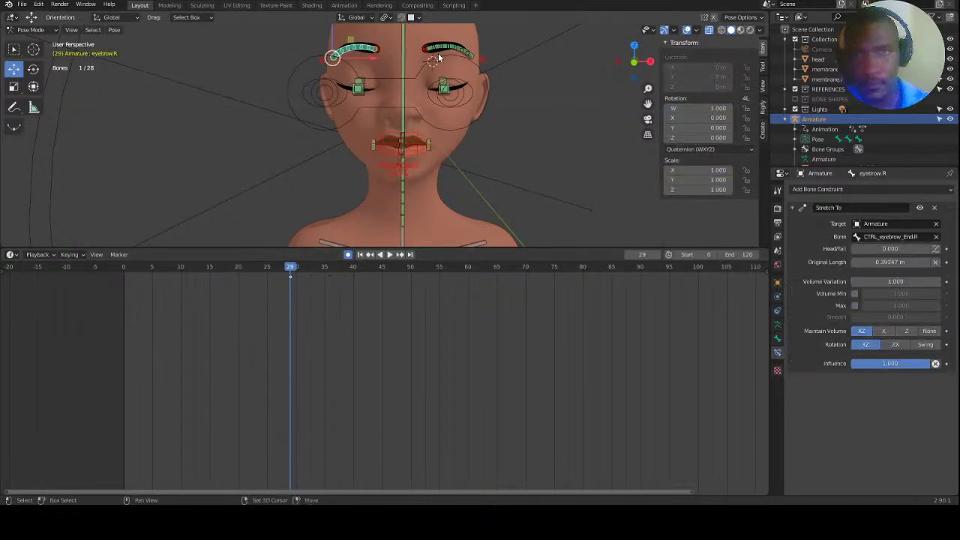
left_click(424, 52)
left_click(425, 51)
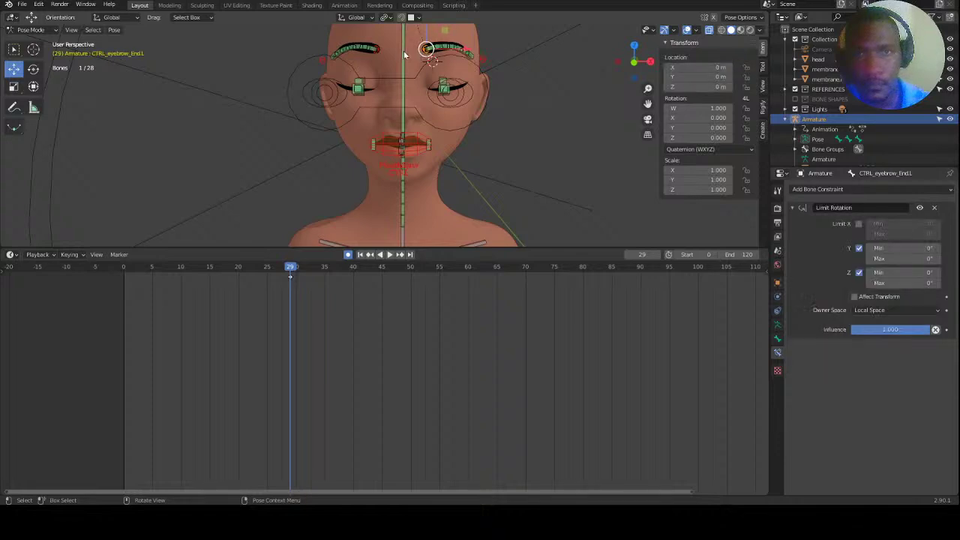
left_click(378, 48, "shift")
left_click_drag(295, 267, 262, 272)
middle_click_drag(414, 117, 380, 172)
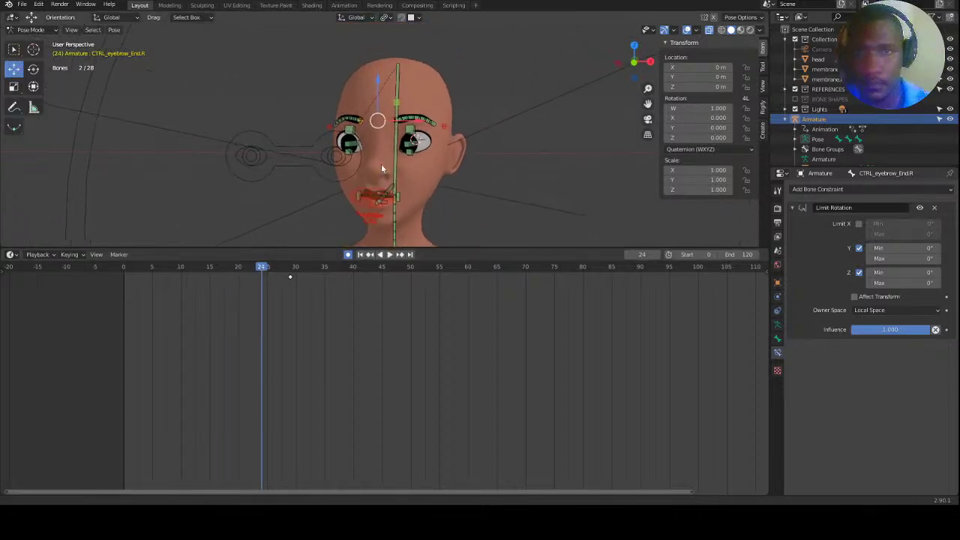
scroll(380, 172, "up", 2)
key("x")
left_click(292, 282)
Raise both eyebrow end controls slightly at frame 25 and insert a keyframe for them at frame 22.
mouse_move(263, 269)
left_mouse_down()
mouse_move(212, 265)
mouse_move(268, 274)
left_mouse_up()
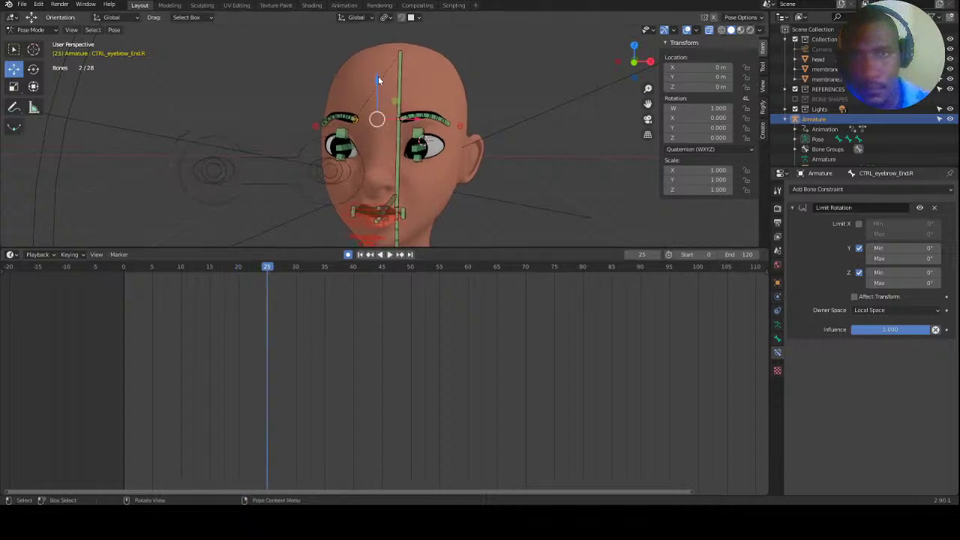
left_click_drag(378, 74, 378, 72)
left_click_drag(268, 274, 251, 274)
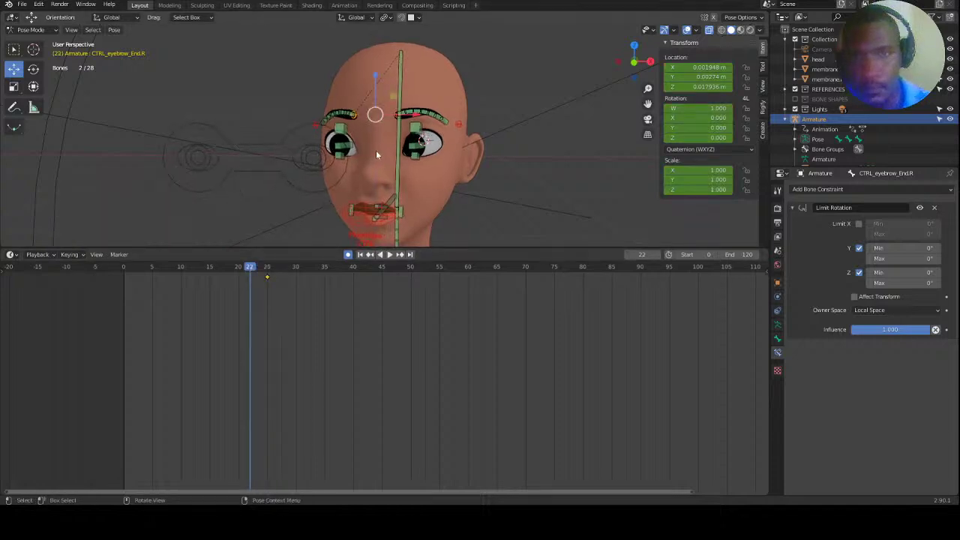
key("i")
At frame 27, lower both eyebrow end controls about 0.135 m along Z into a frown.
left_click_drag(252, 274, 282, 271)
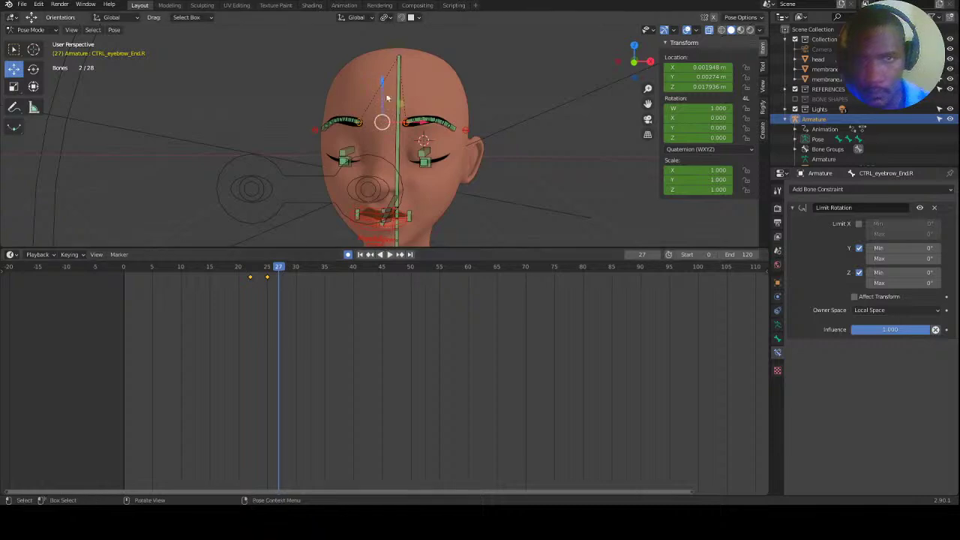
key("g")
left_click(384, 103)
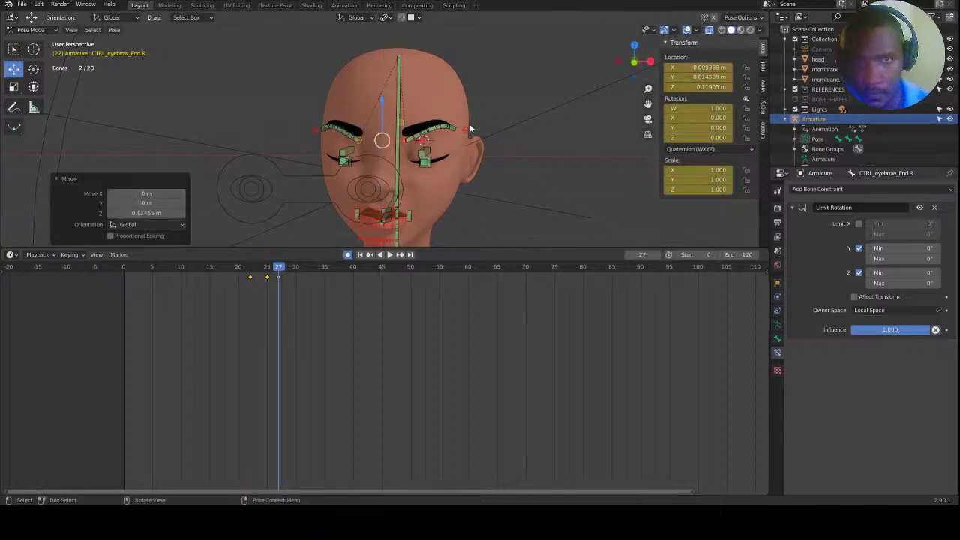
Raise both eyebrow end controls about 0.285 m along Z at frame 34, and lower them about 0.044 m at frame 38.
key("space")
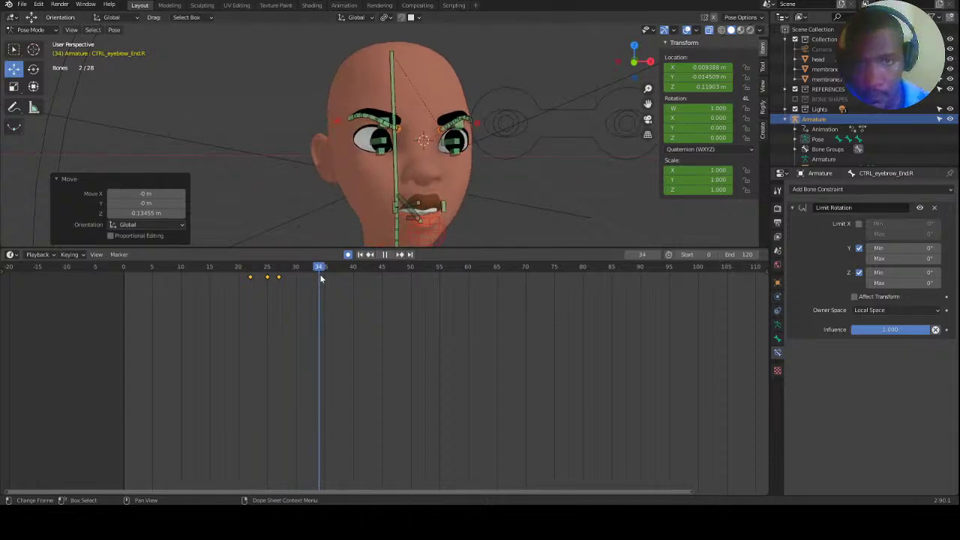
key("space")
key("g")
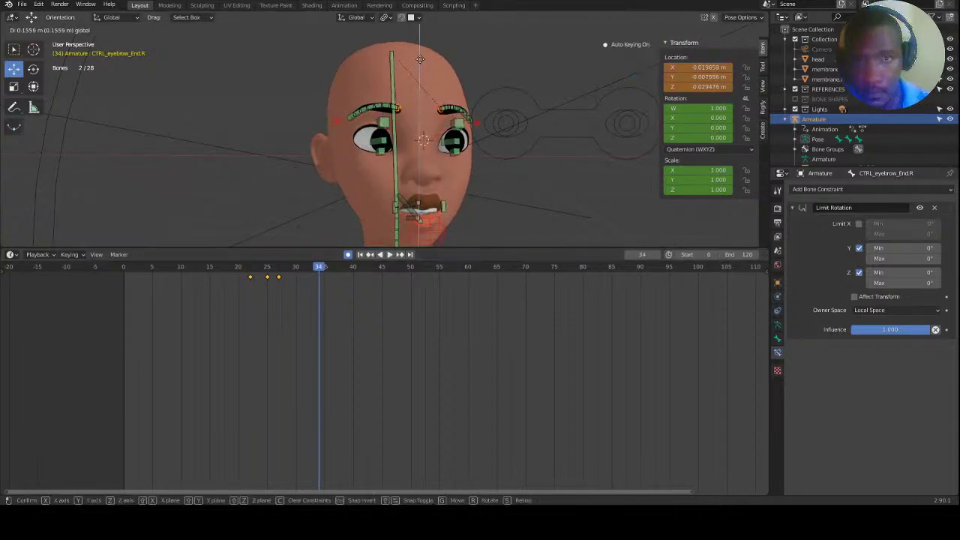
left_click(422, 47)
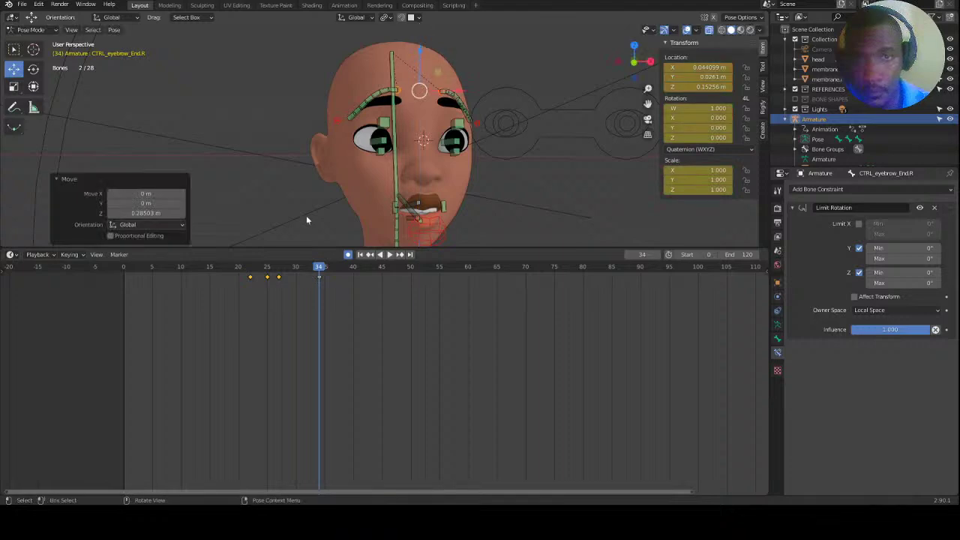
left_click_drag(321, 267, 342, 273)
left_click_drag(423, 51, 422, 62)
Play and scrub the head turn, close up and from farther out, to check the eyebrow motion.
middle_click_drag(362, 132, 405, 195)
left_click_drag(334, 270, 306, 270)
key("space")
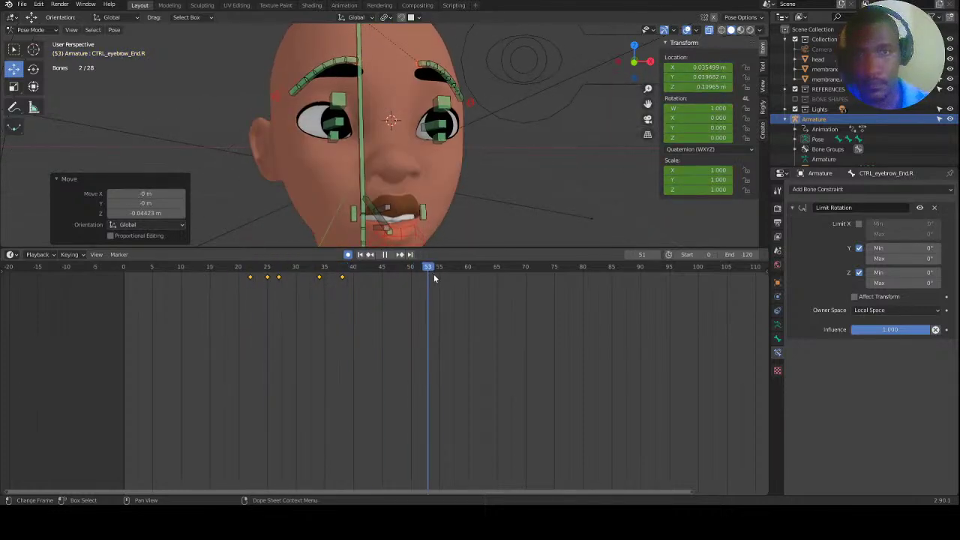
left_click_drag(484, 273, 485, 273)
mouse_move(441, 155)
middle_mouse_down("ctrl")
mouse_move(429, 208)
mouse_move(438, 140)
mouse_move(428, 154)
middle_mouse_up("ctrl")
left_click_drag(489, 270, 203, 270)
key("space")
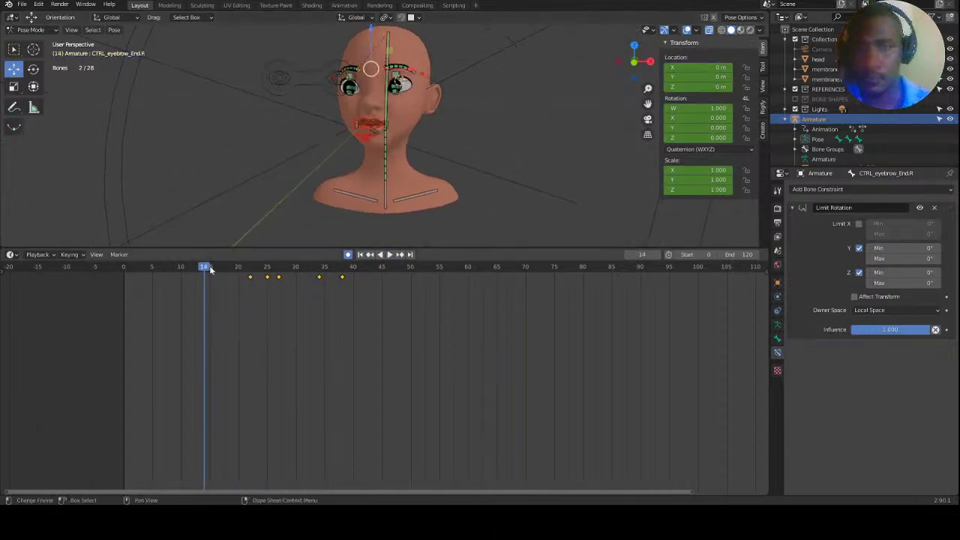
At frame 28, lower the head bone about 0.081 m along Z.
left_click_drag(360, 270, 286, 279)
left_click(386, 104)
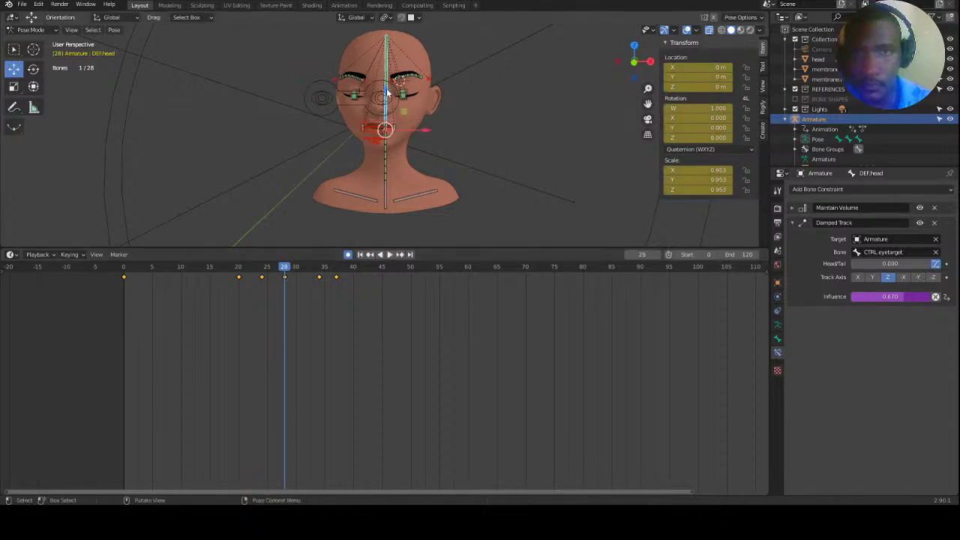
key("g")
key("z")
left_click(319, 213)
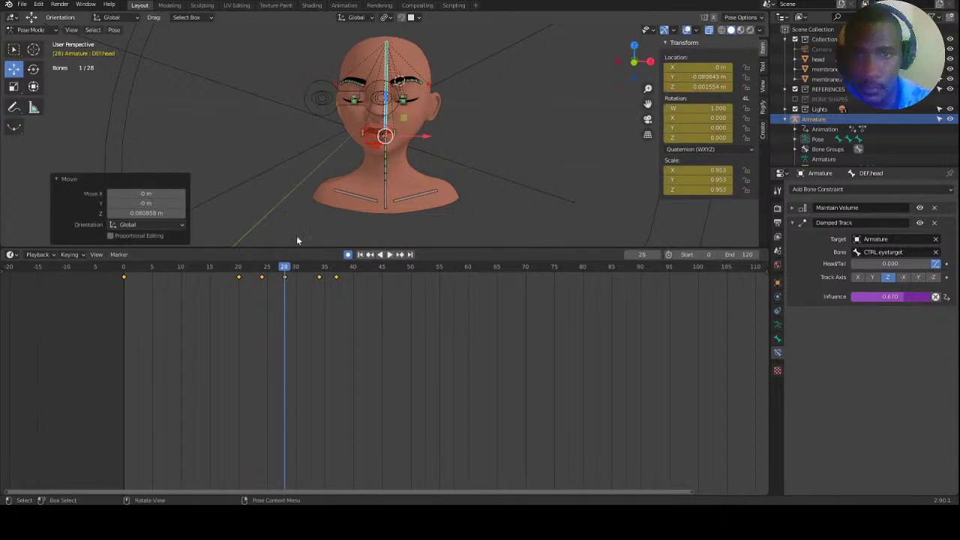
At frame 28, tilt the head bone sideways by about 7.2° in the current view.
key("space")
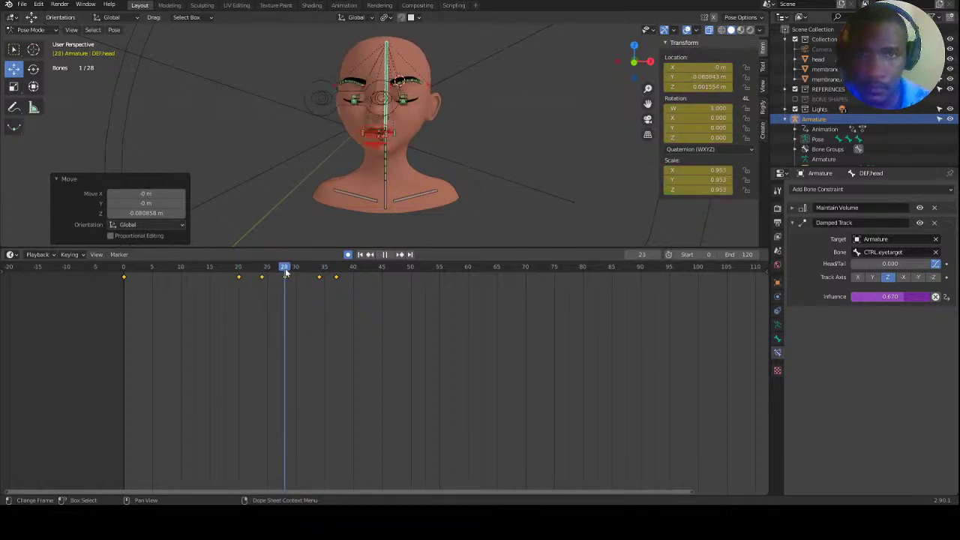
key("space")
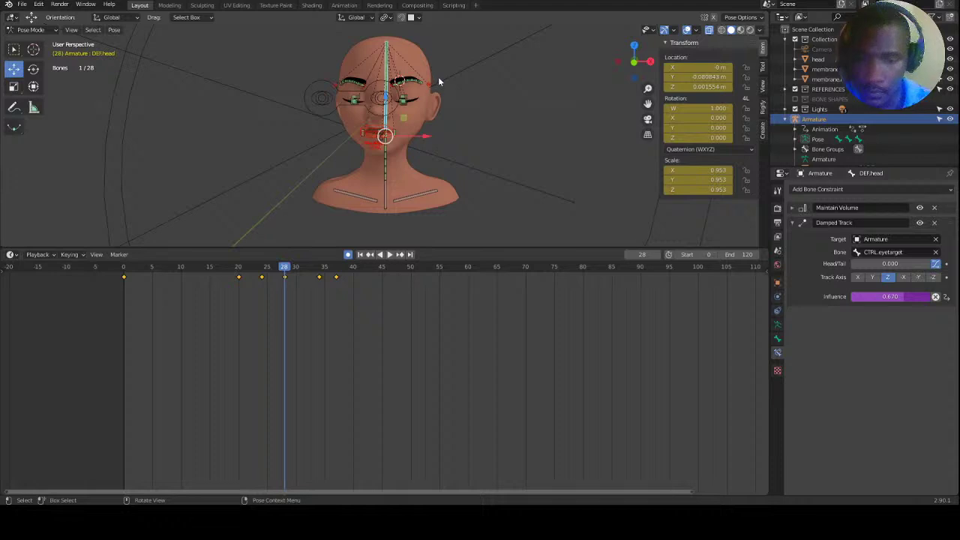
key("r")
left_click(450, 88)
At frame 34, tilt the head bone about -3.6° in the view and trackball-rotate it by about -4° and 16°.
key("space")
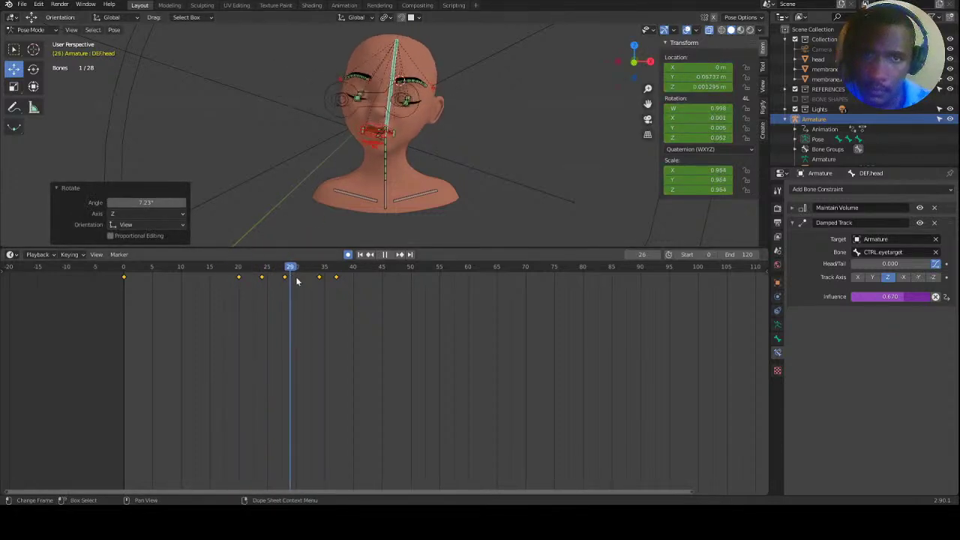
key("space")
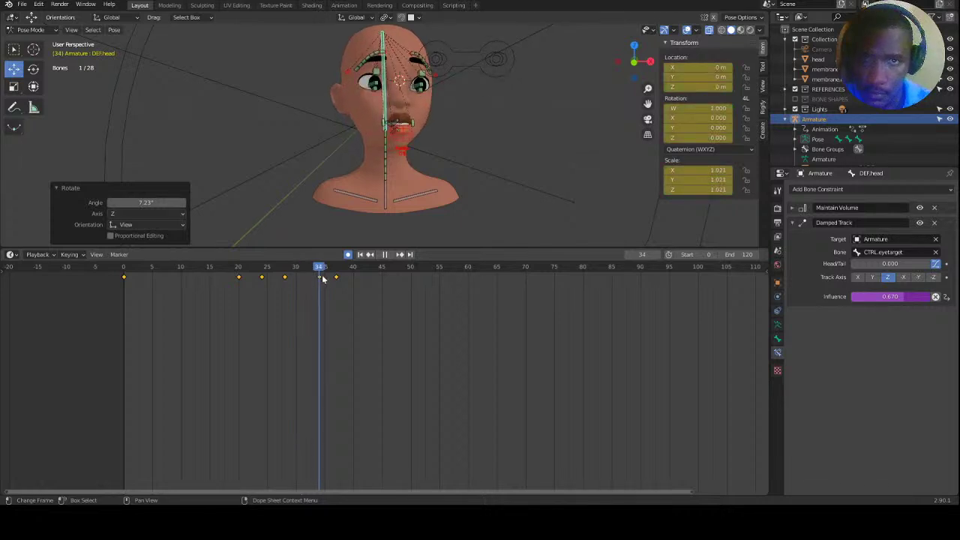
key("r")
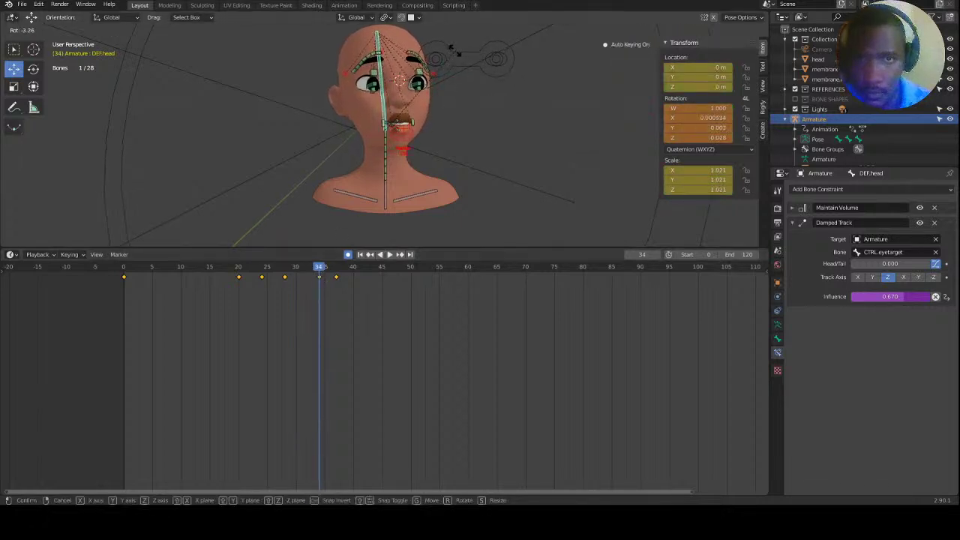
left_click(455, 49)
key("r")
key("r")
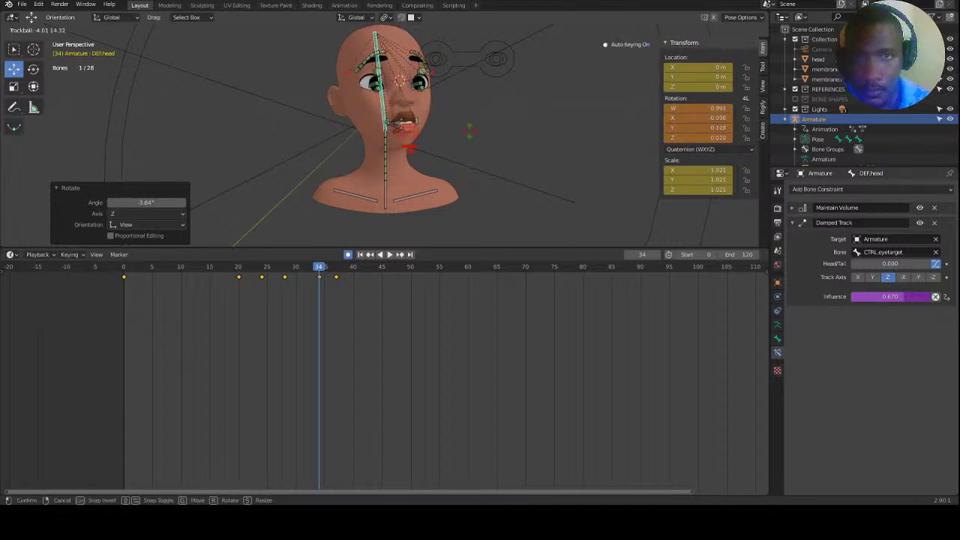
left_click(472, 135)
left_click_drag(306, 270, 227, 273)
key("space")
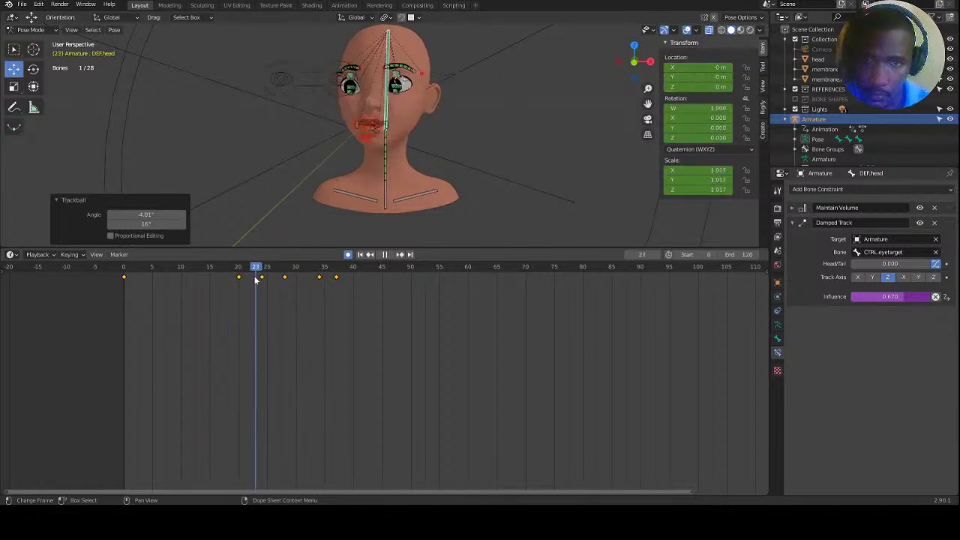
At frame 34, lean the neck bone toward the side the face turns to and keyframe it, with an upright neck key at frame 25.
left_click_drag(293, 284, 319, 279)
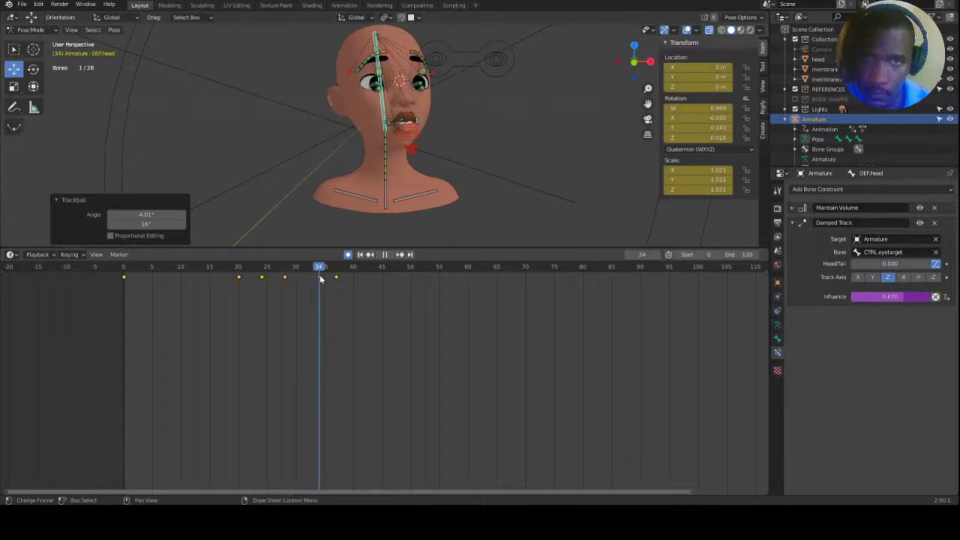
key("space")
left_click(386, 154)
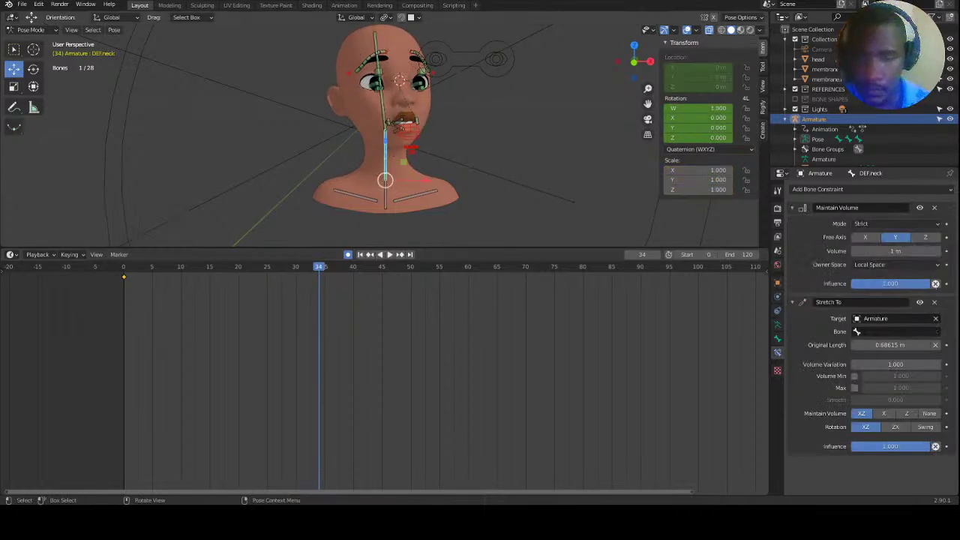
key("r")
left_click(481, 136)
key("i")
left_click_drag(315, 272, 265, 278)
key("space")
At frame 15, keyframe the neck bone, tilt it about -10.6° in the view and trackball-rotate it by about 19.5° and -31.5°.
left_click_drag(344, 260, 210, 277)
key("i")
key("r")
key("r")
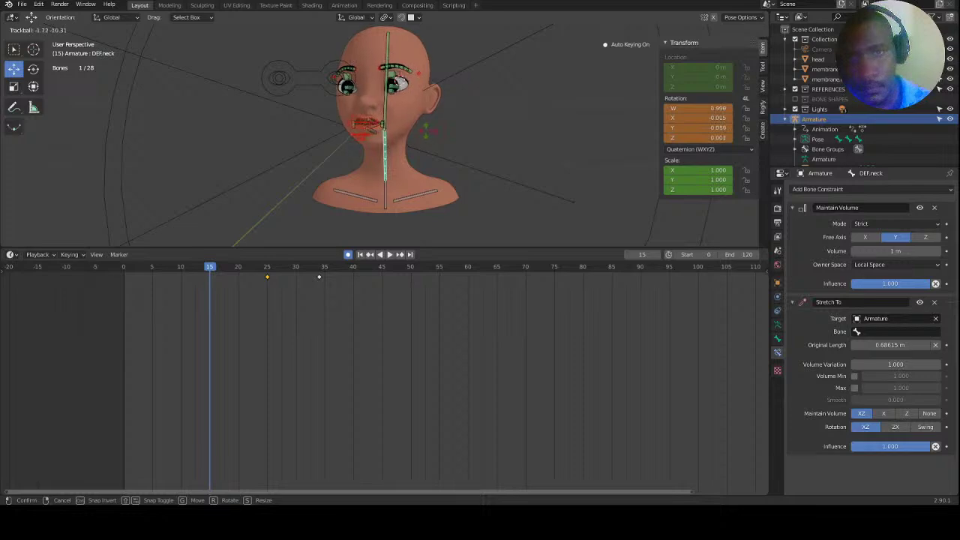
key("r")
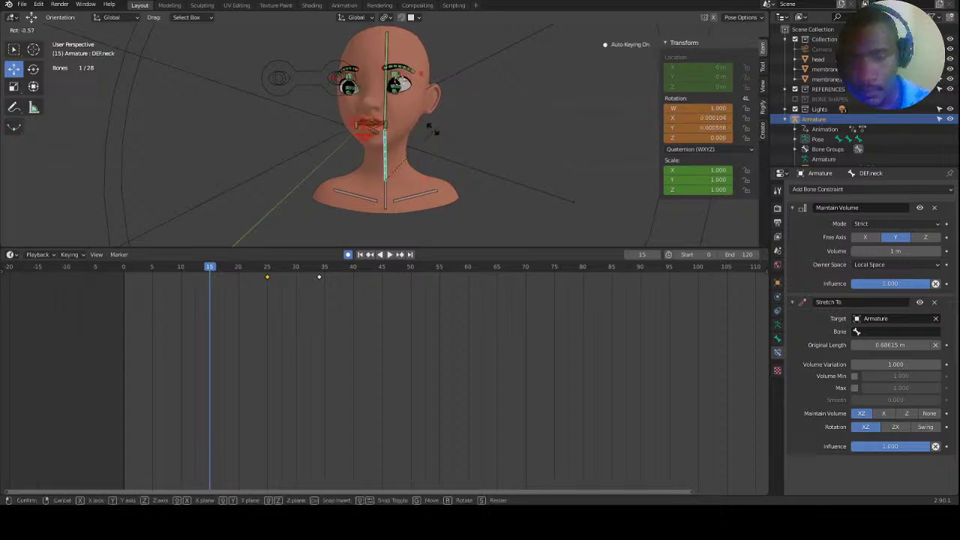
left_click(420, 134)
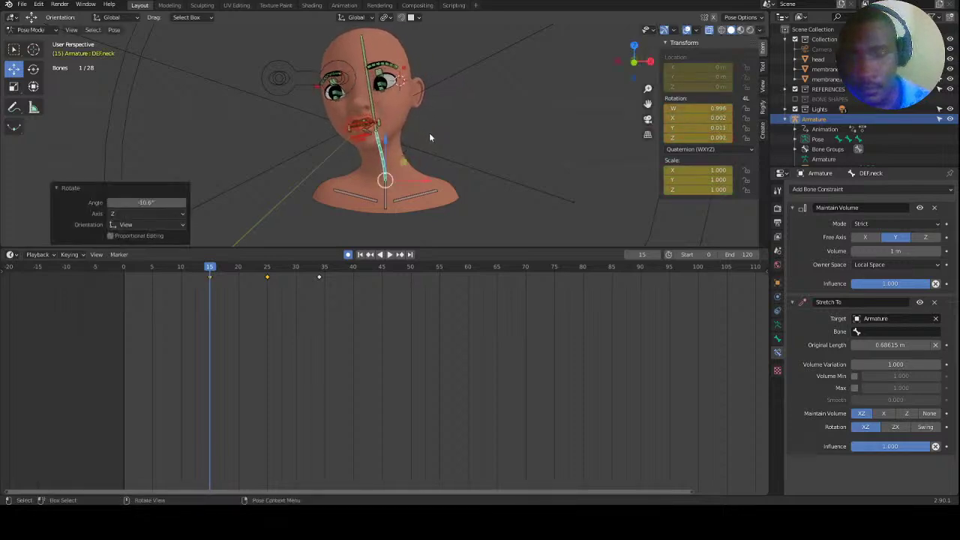
key("r")
key("r")
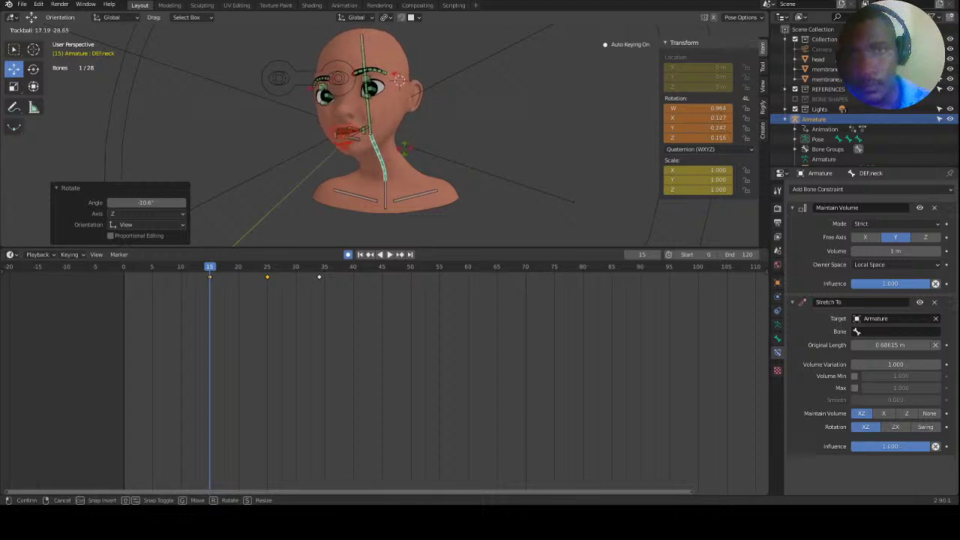
left_click(403, 153)
Scrub the neck motion and shift the neck bone's keys from frames 15 and 25 to frames 20 and 30.
key("space")
mouse_move(210, 271)
left_mouse_down()
mouse_move(251, 272)
mouse_move(206, 271)
left_mouse_up()
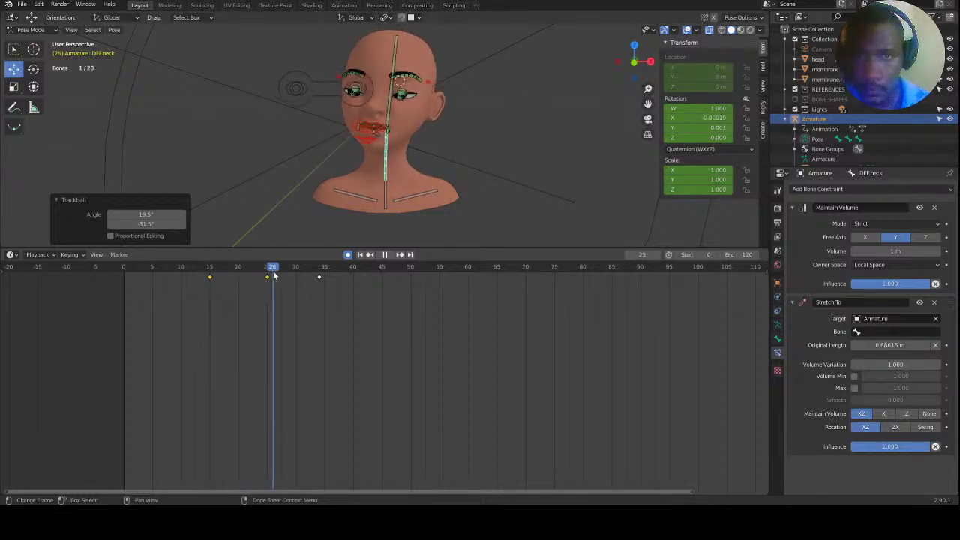
left_click_drag(302, 277, 211, 273)
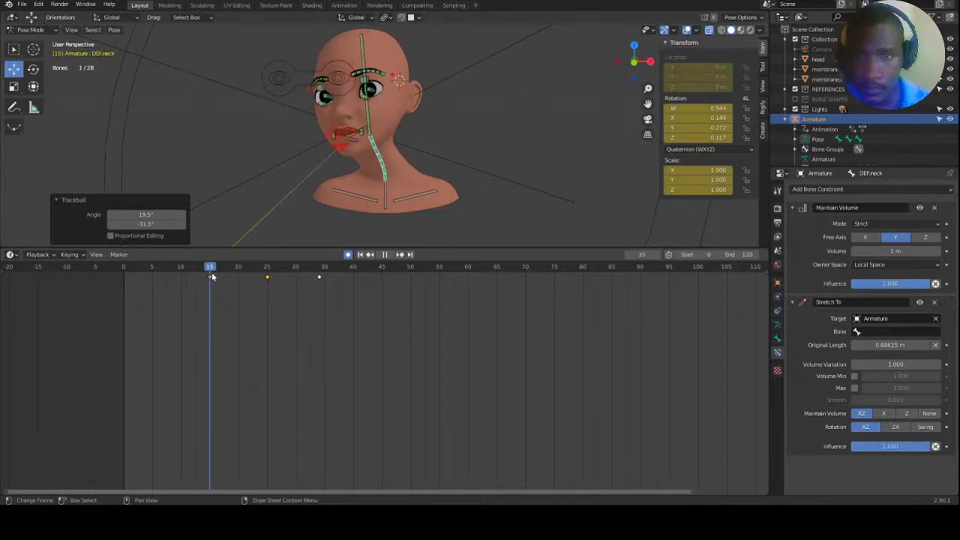
key("space")
key("g")
left_click(245, 276)
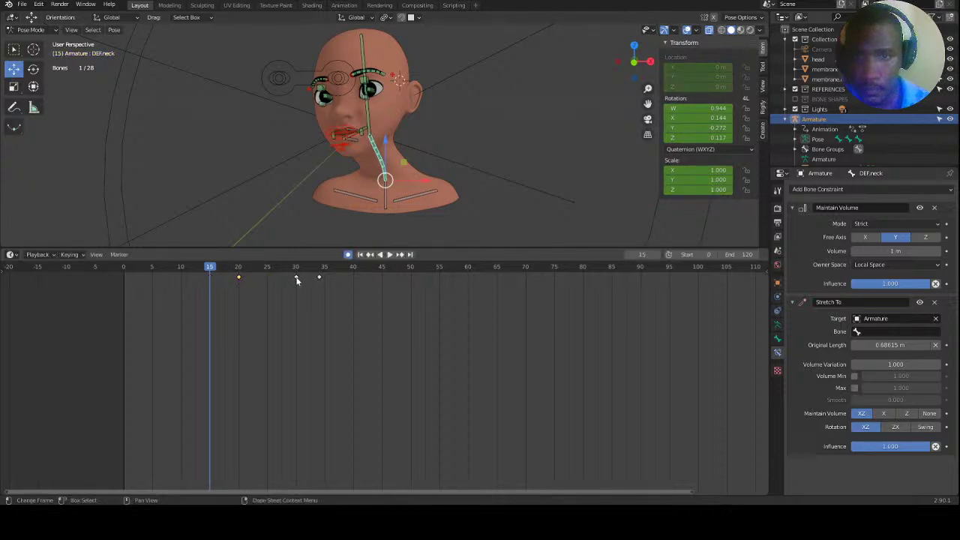
key("g")
left_click(267, 278)
Delete the neck bone's earliest keyframe, keeping its keys at frames 30 and 34.
key("space")
left_click_drag(323, 271, 265, 274)
key("x")
left_click(250, 282)
left_click_drag(268, 279, 298, 282)
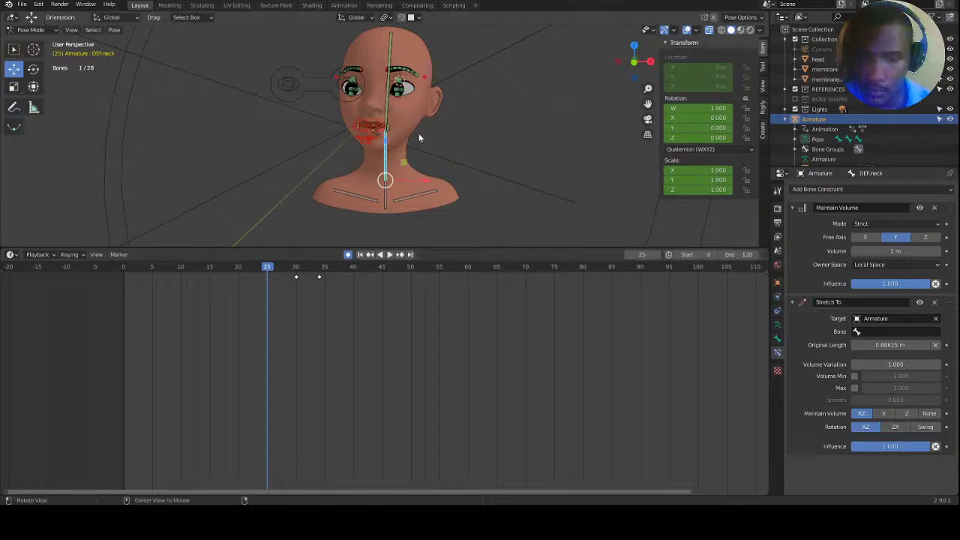
At frame 25, keyframe the neck bone and tilt it by about -11° in the current view.
key("i")
mouse_move(260, 272)
left_mouse_down()
mouse_move(306, 273)
mouse_move(267, 275)
left_mouse_up()
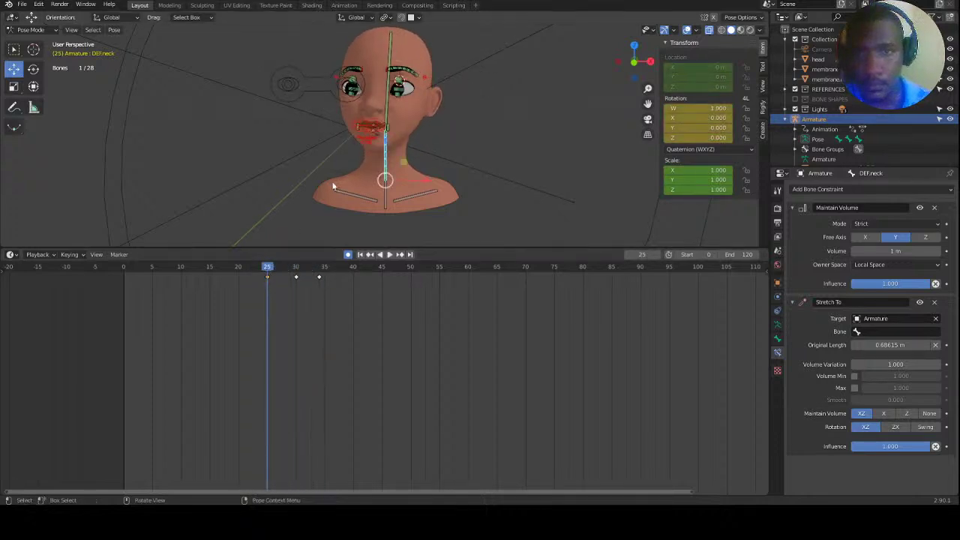
key("r")
left_click(409, 120)
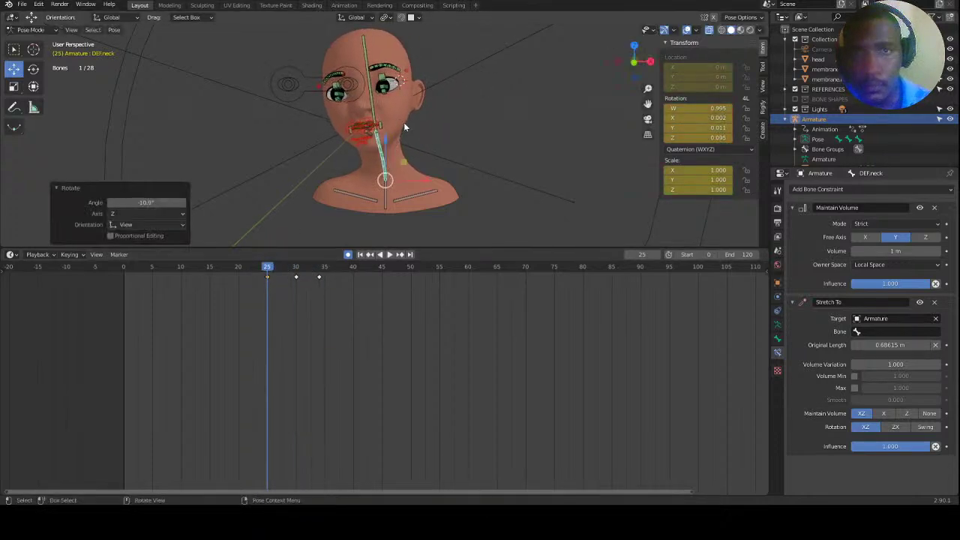
Try to move the head bone at frame 25 by about 0.143 m in X, -0.147 m in Y and 0.013 m in Z.
left_click(369, 100)
middle_click_drag(369, 100, 421, 107)
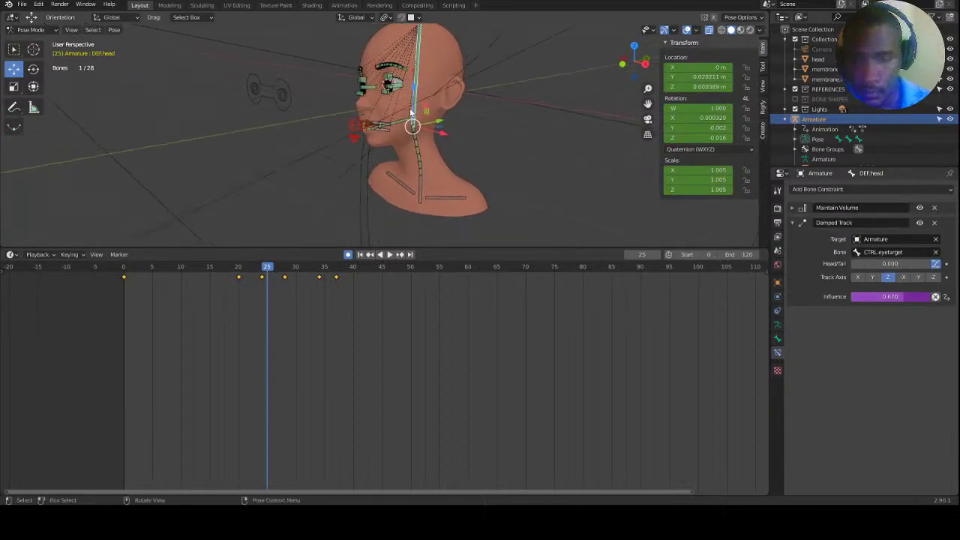
key("g")
left_click(393, 113)
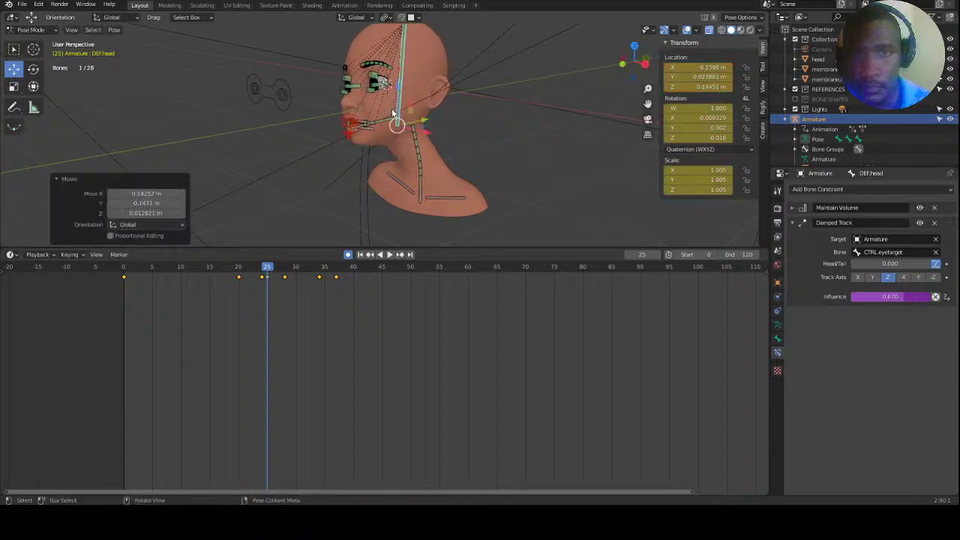
key("KP_1")
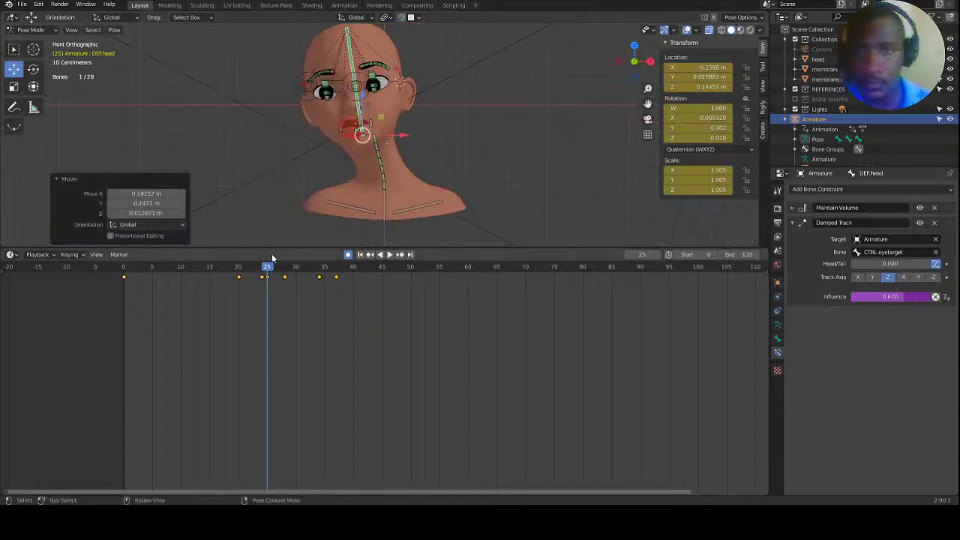
key("ctrl+z")
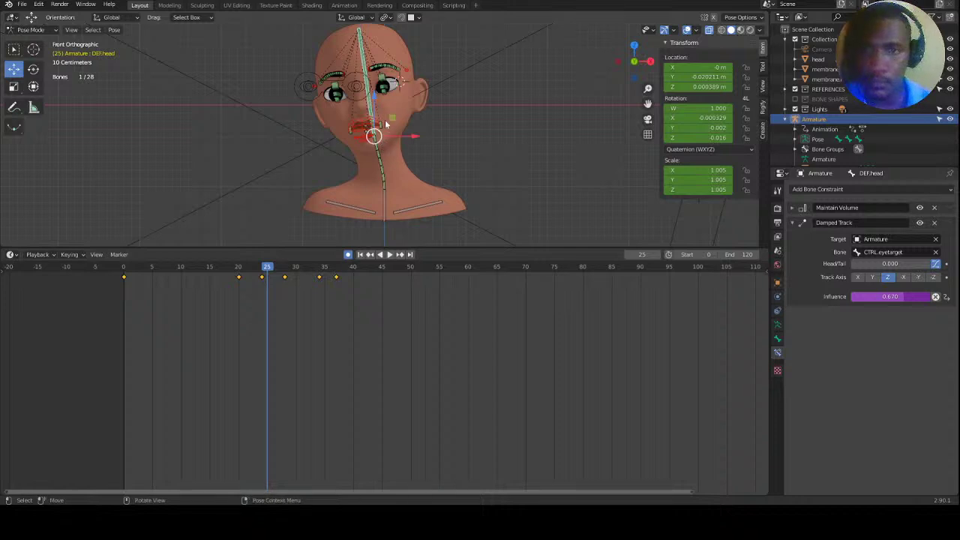
Play and scrub the head turn from the front to check the neck lean.
key("Left")
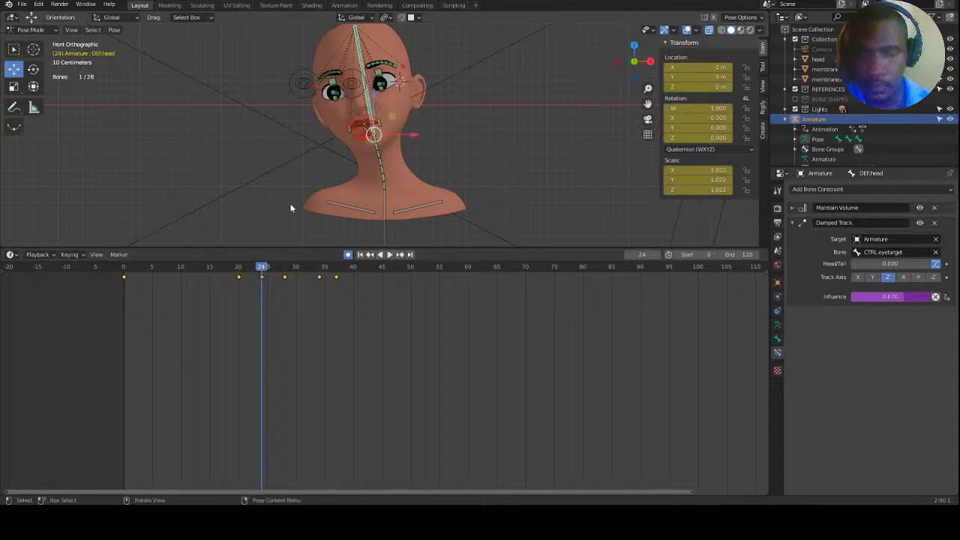
left_click_drag(255, 268, 128, 268)
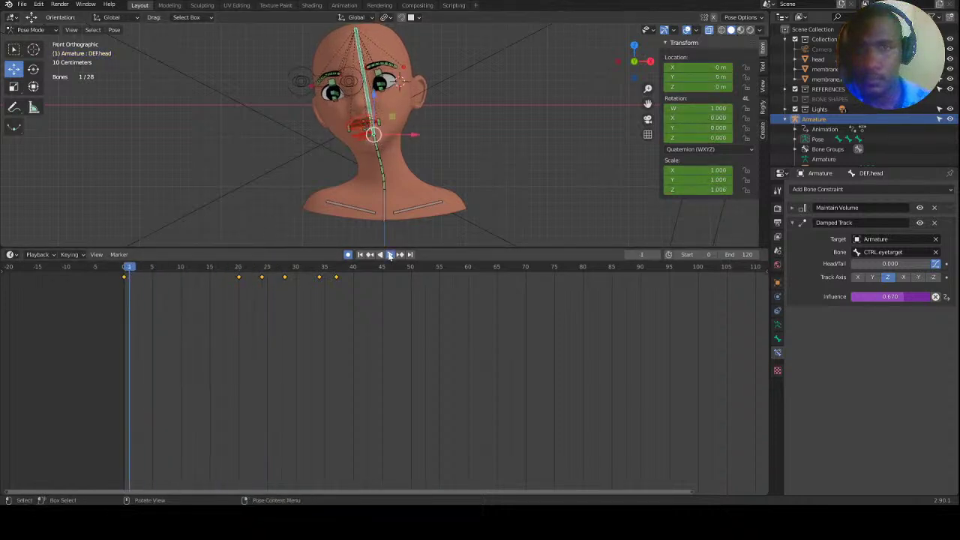
left_click(390, 255)
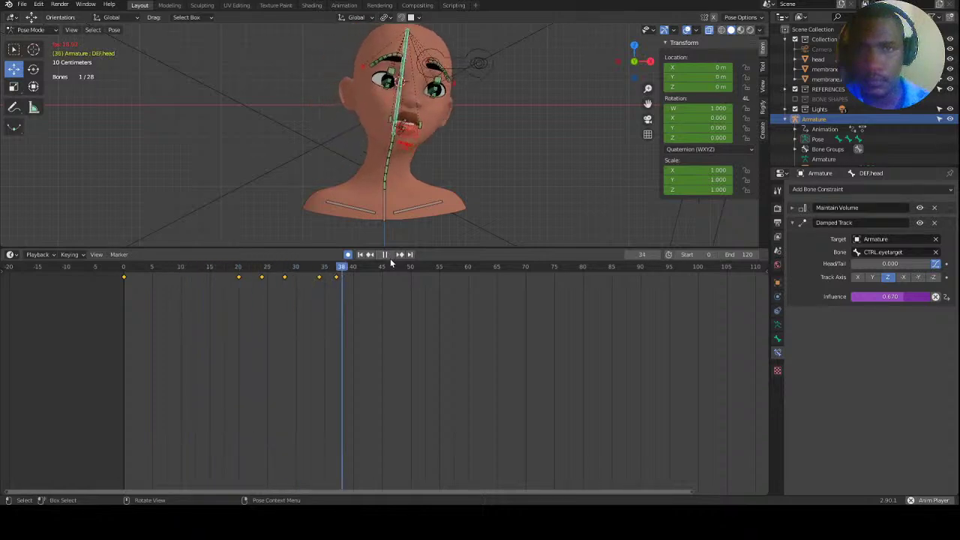
left_click(387, 256)
left_click_drag(315, 268, 153, 264)
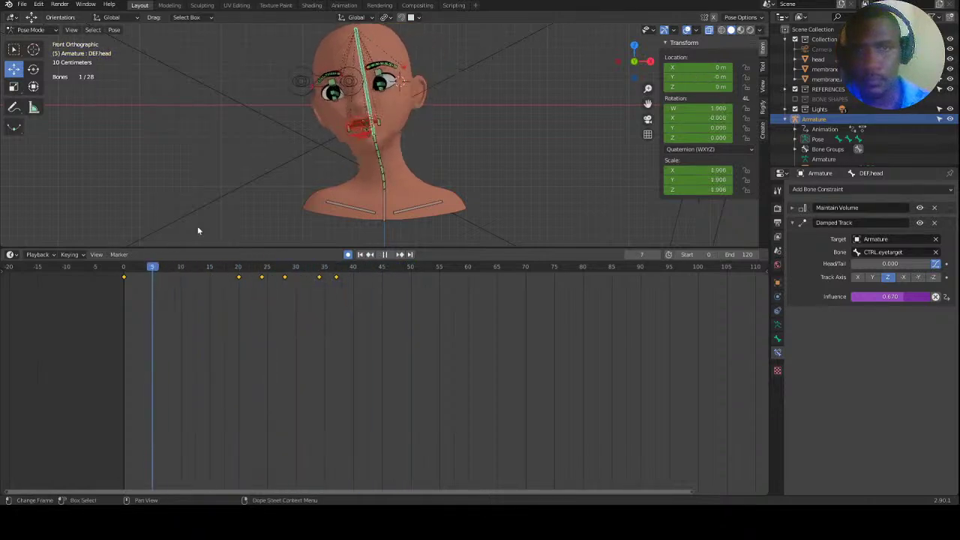
Frame the head through the scene camera, deselect all bones, and set the viewport shading to Rendered.
scroll(367, 154, "down", 2)
scroll(369, 136, "up", 4)
key("KP_0")
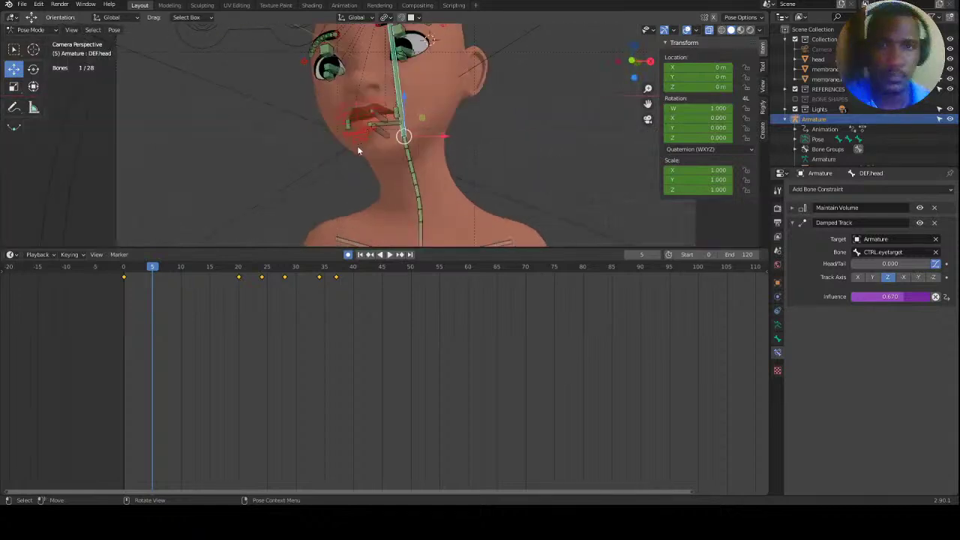
middle_click_drag(398, 111, 393, 84, "ctrl")
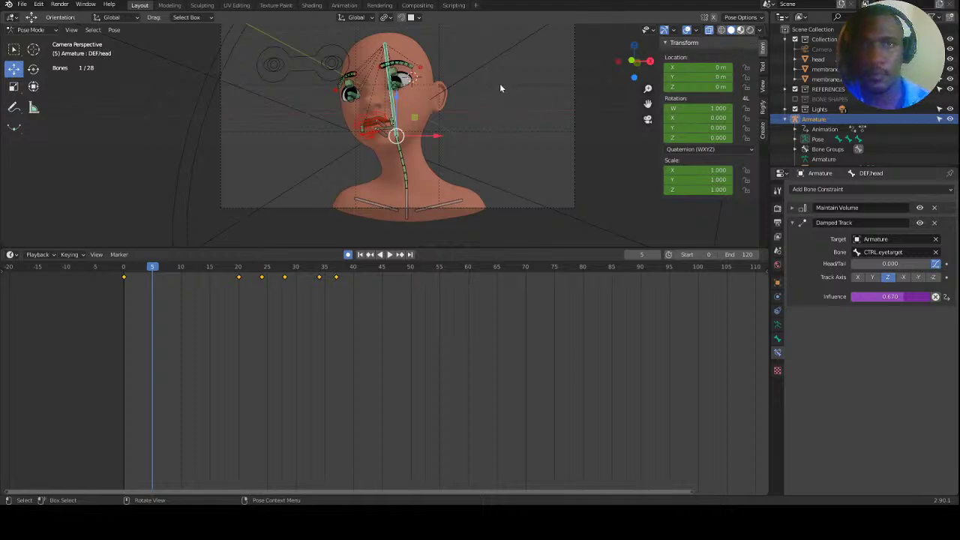
left_click(456, 81)
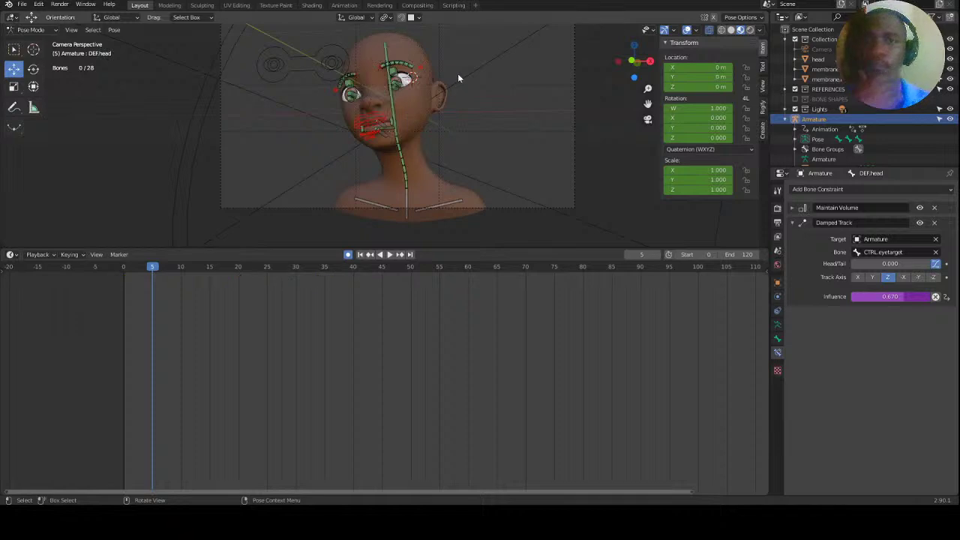
left_click(751, 30)
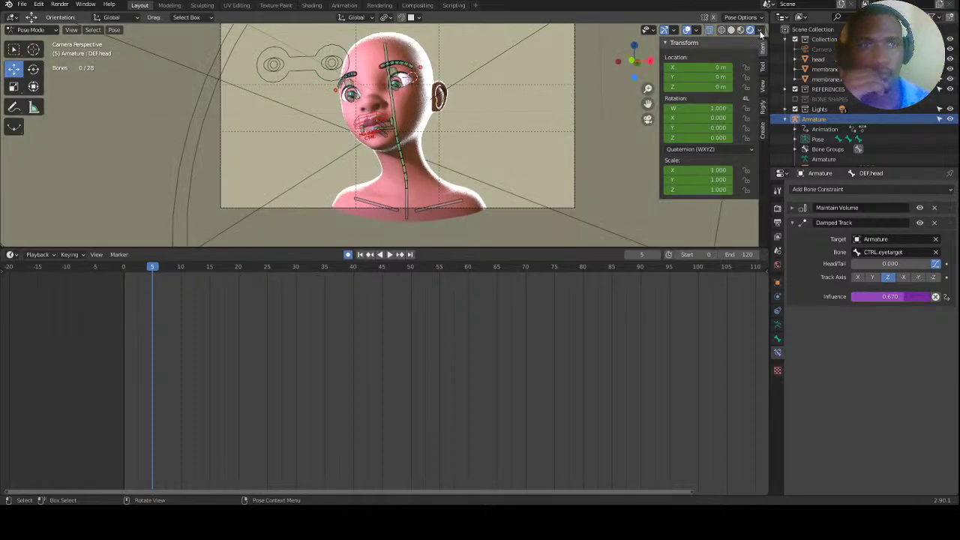
Turn off Scene World and Scene Lights for the rendered viewport shading.
left_click(760, 31)
left_click(706, 91)
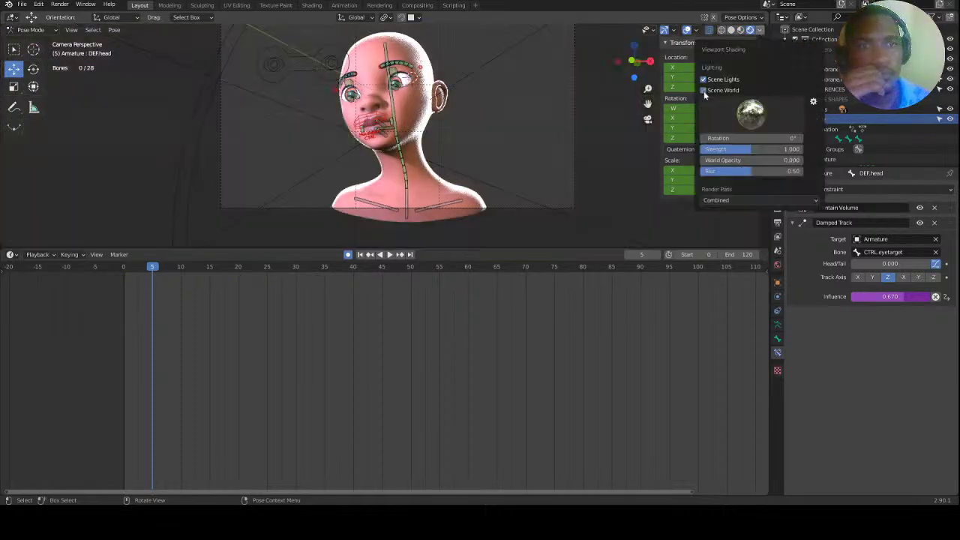
left_click(760, 31)
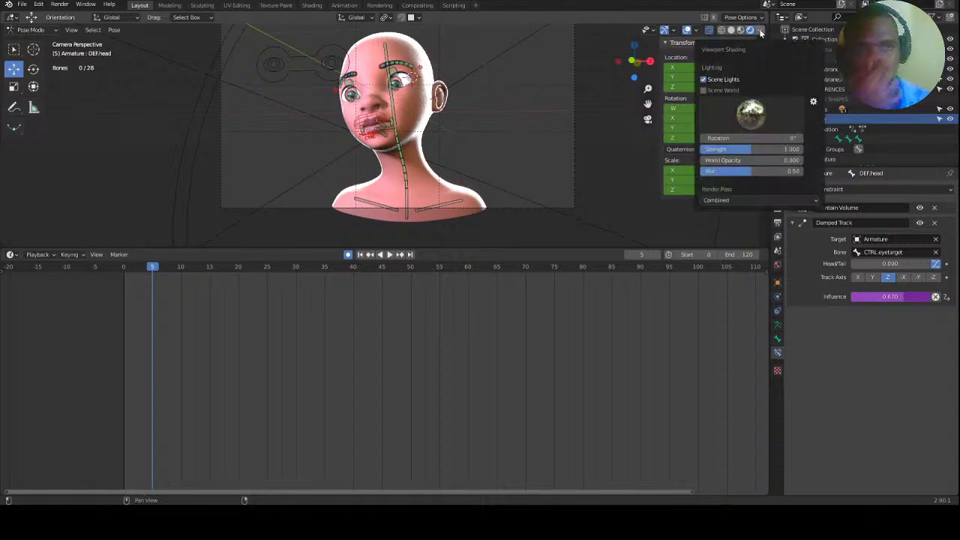
left_click(704, 79)
left_click(703, 90)
left_click(704, 90)
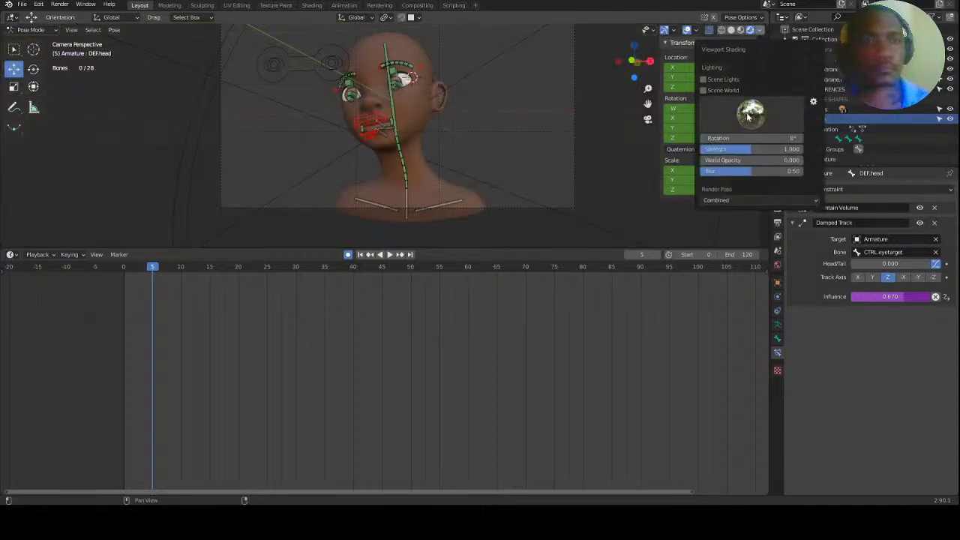
Set the viewport's World Opacity to 1.000 and choose the first environment image for the lighting.
left_click_drag(720, 160, 839, 152)
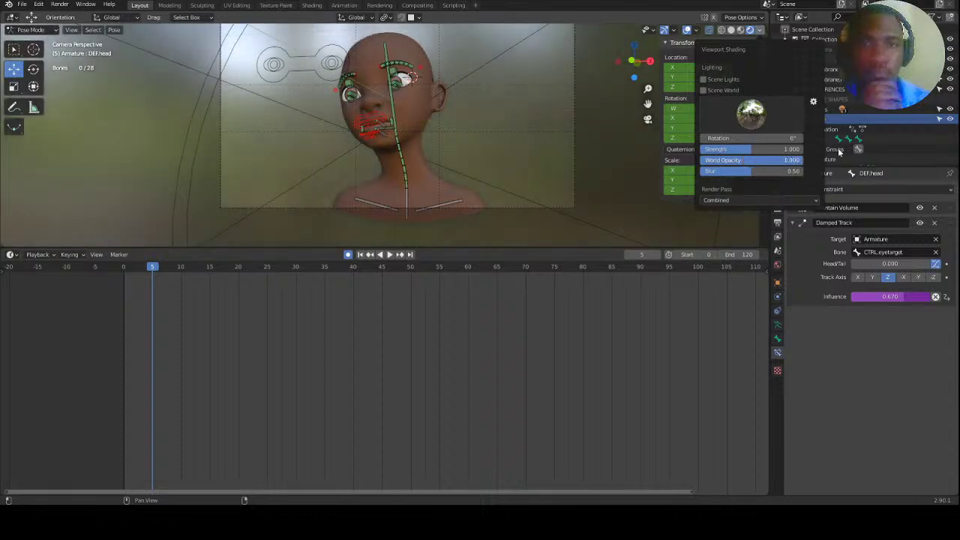
left_click(758, 119)
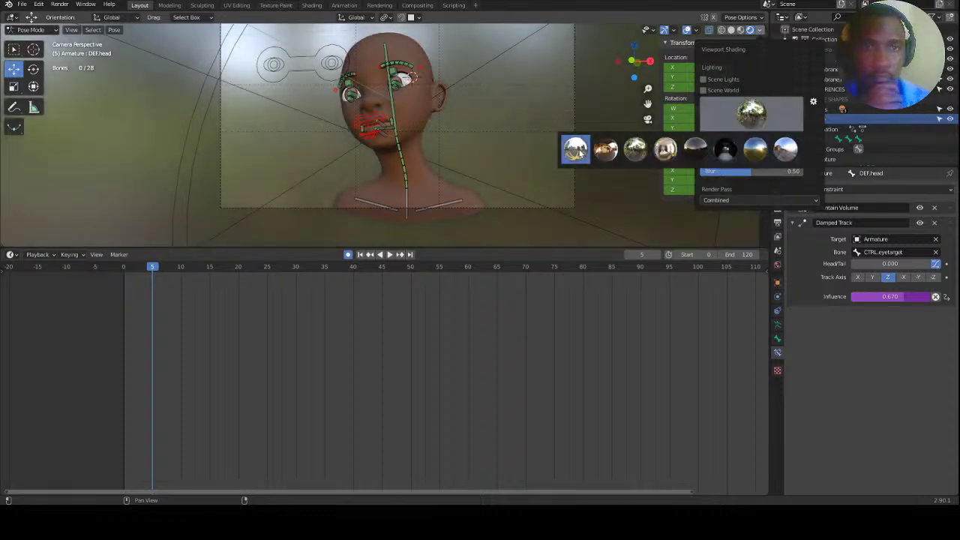
left_click(582, 154)
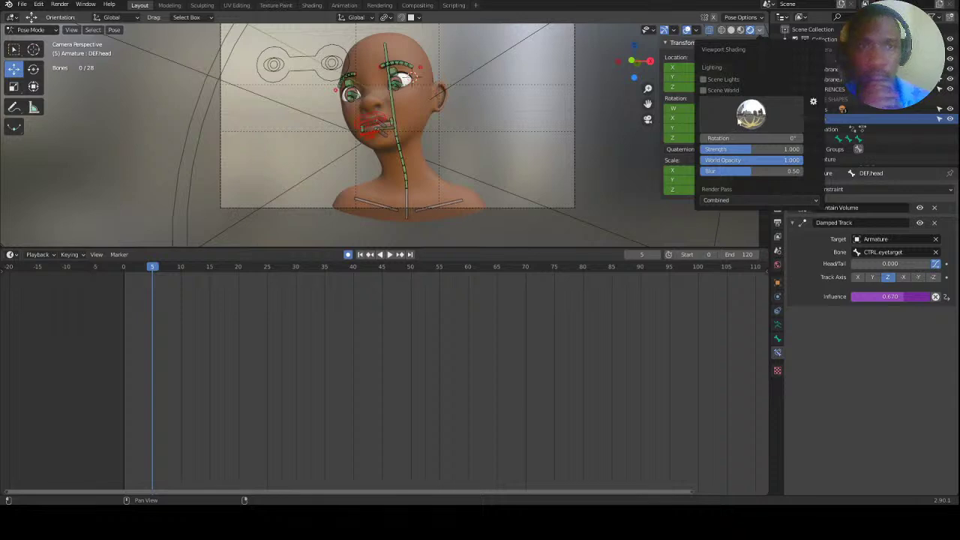
Select all the armature's bones and scrub the head turn to review it under the new lighting.
middle_click_drag(434, 115, 412, 132)
key("a")
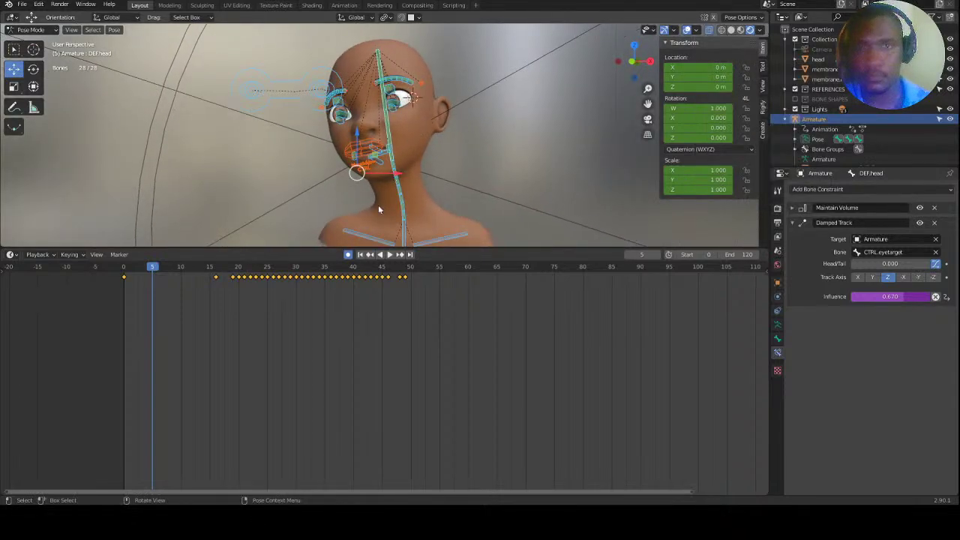
mouse_move(161, 272)
left_mouse_down()
mouse_move(422, 272)
mouse_move(143, 275)
left_mouse_up()
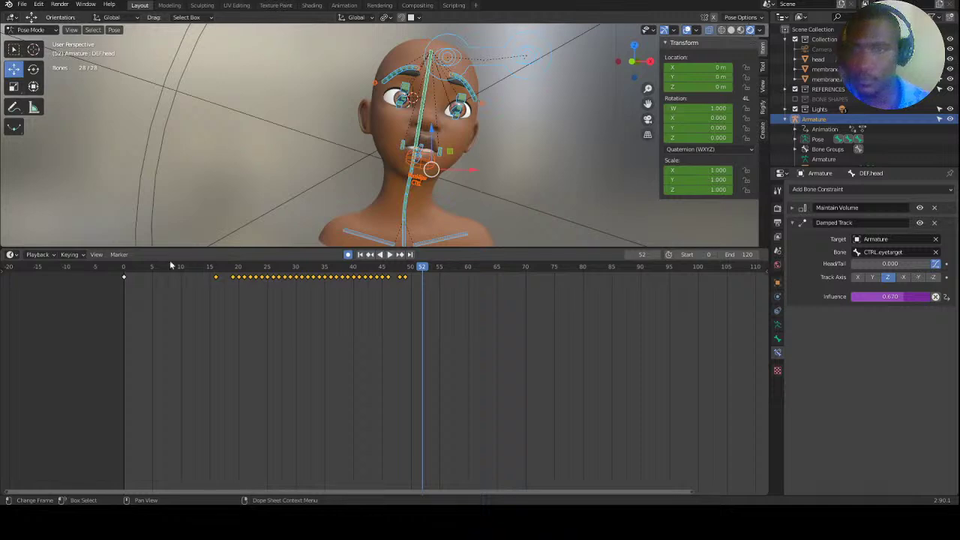
Switch the timeline area to the Dope Sheet and run Clean Keyframes on the armature's selected keyframes.
left_click(12, 255)
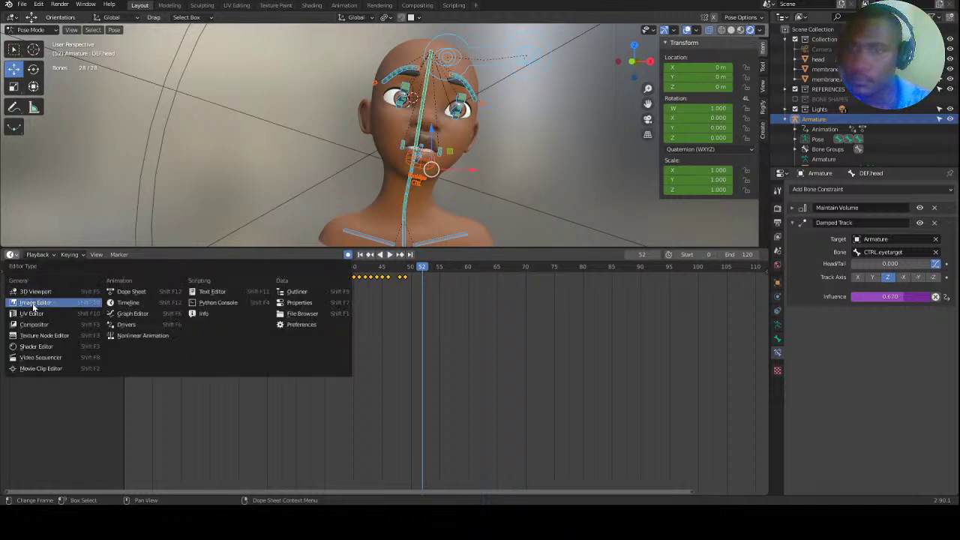
left_click(129, 291)
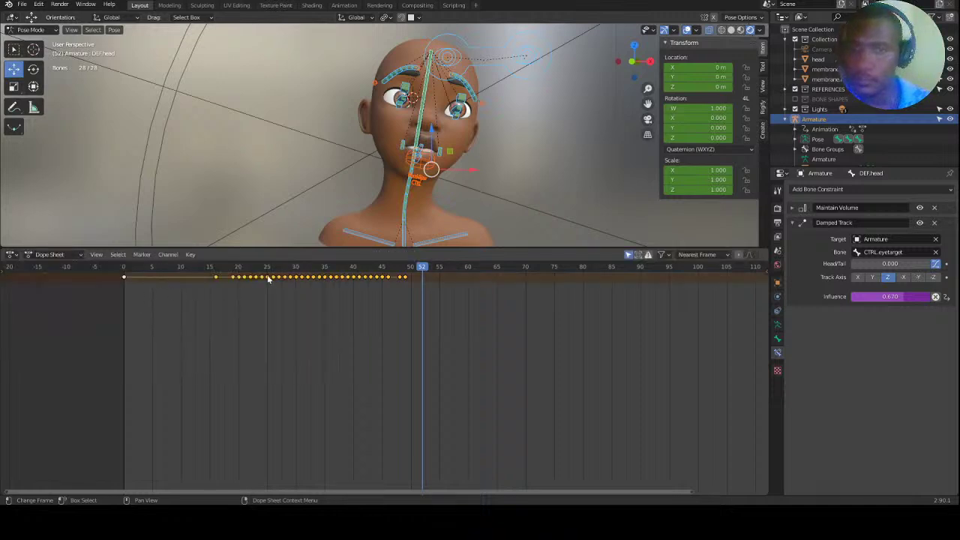
right_click(262, 281)
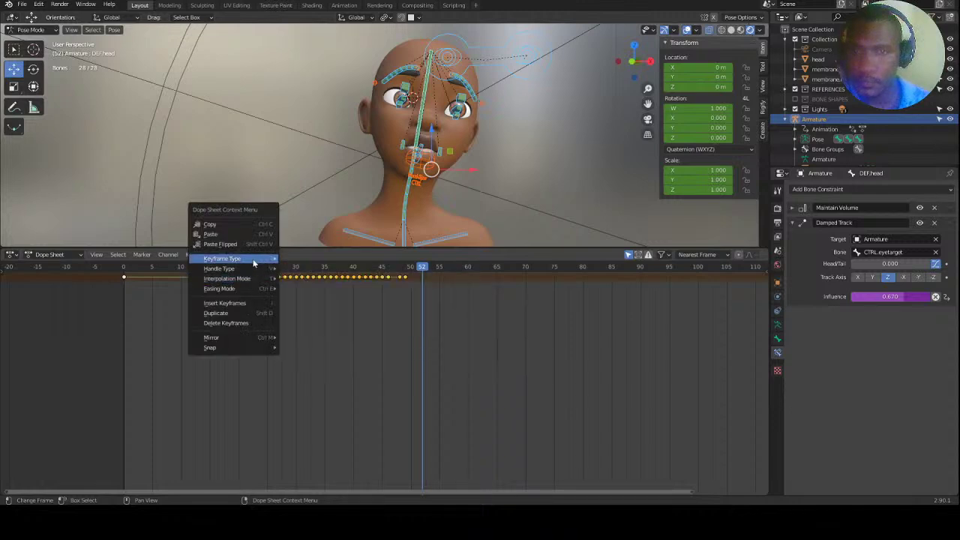
key("Escape")
left_click(192, 255)
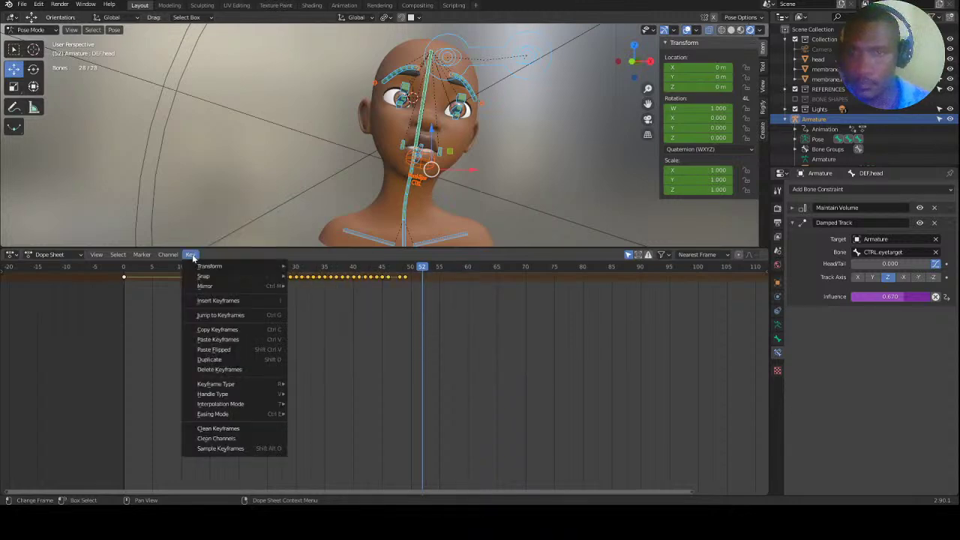
left_click(213, 428)
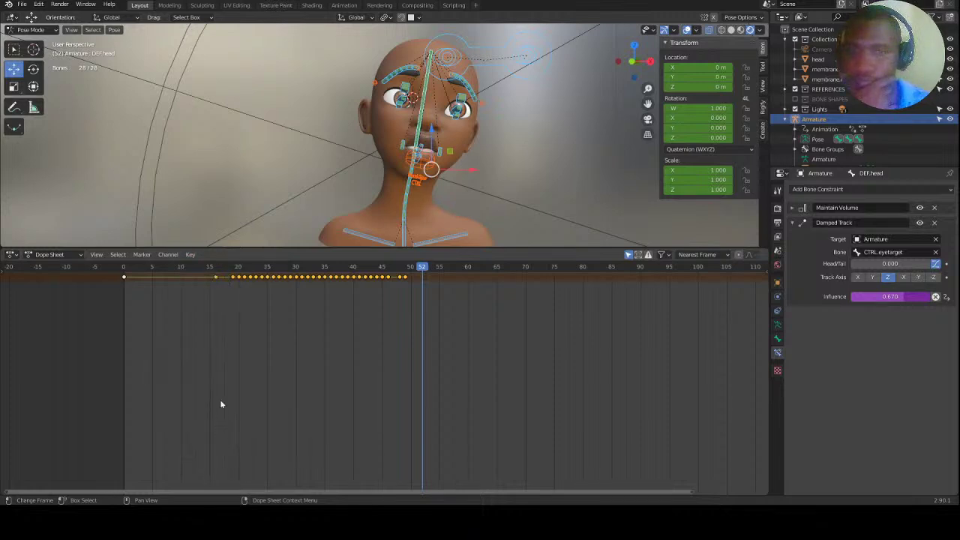
Check the Keyframe Type options and run Clean Keyframes again on the selected keyframes.
right_click(241, 283)
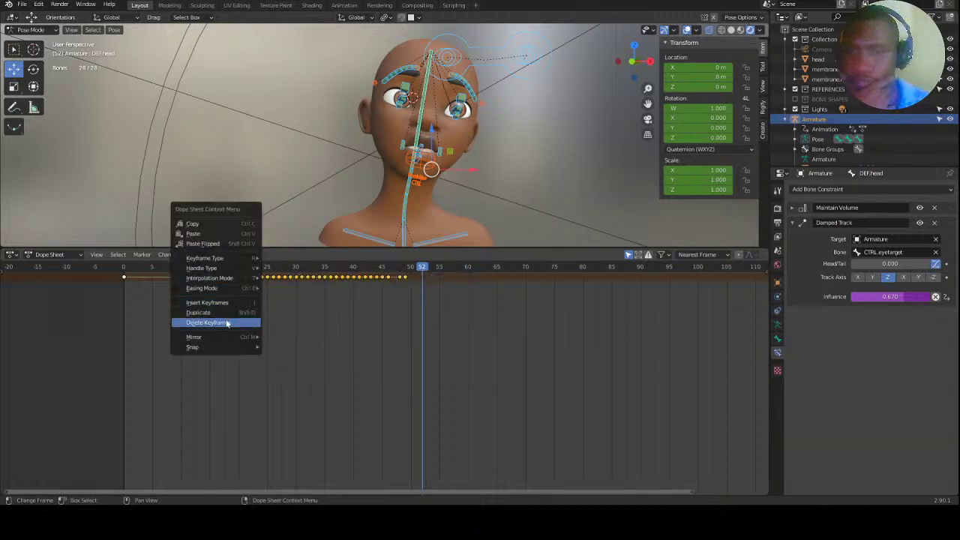
mouse_move(241, 258)
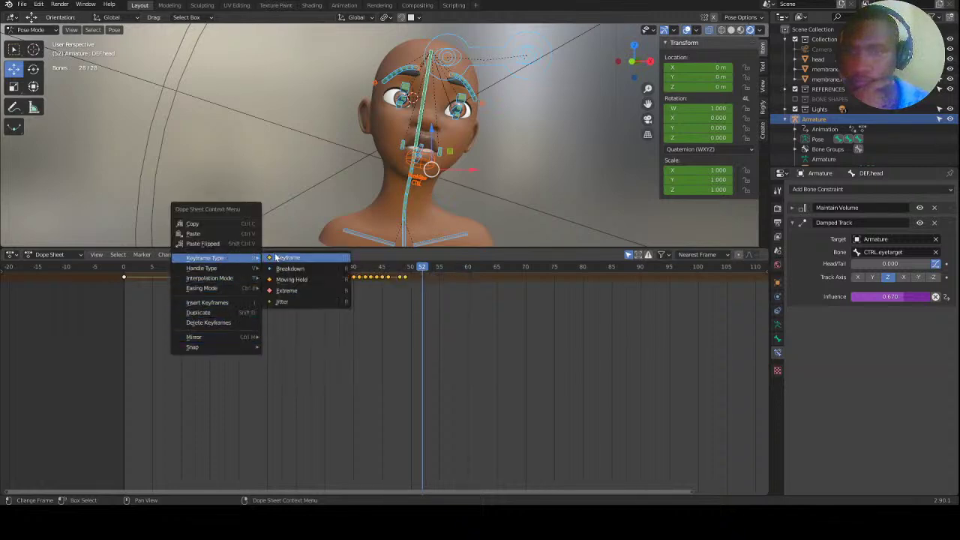
key("Escape")
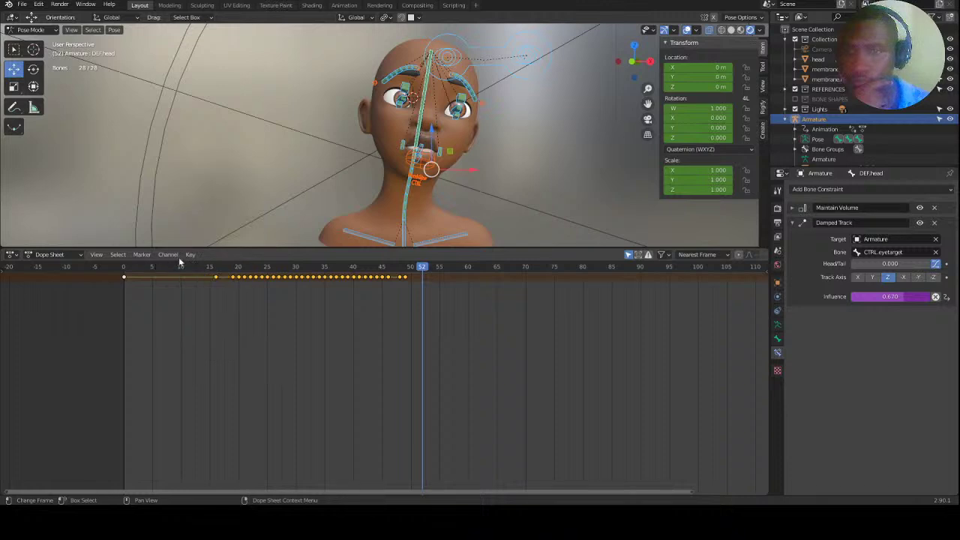
left_click(192, 255)
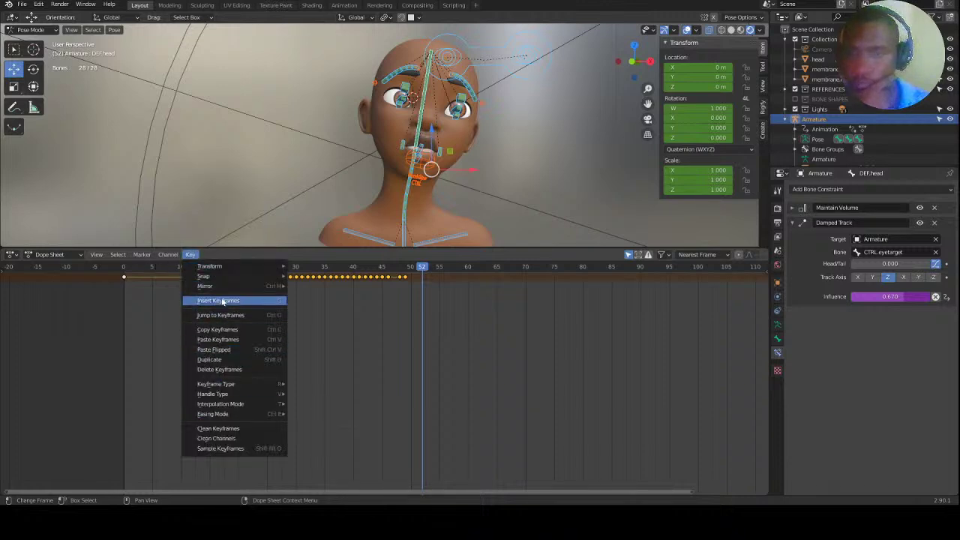
left_click(230, 433)
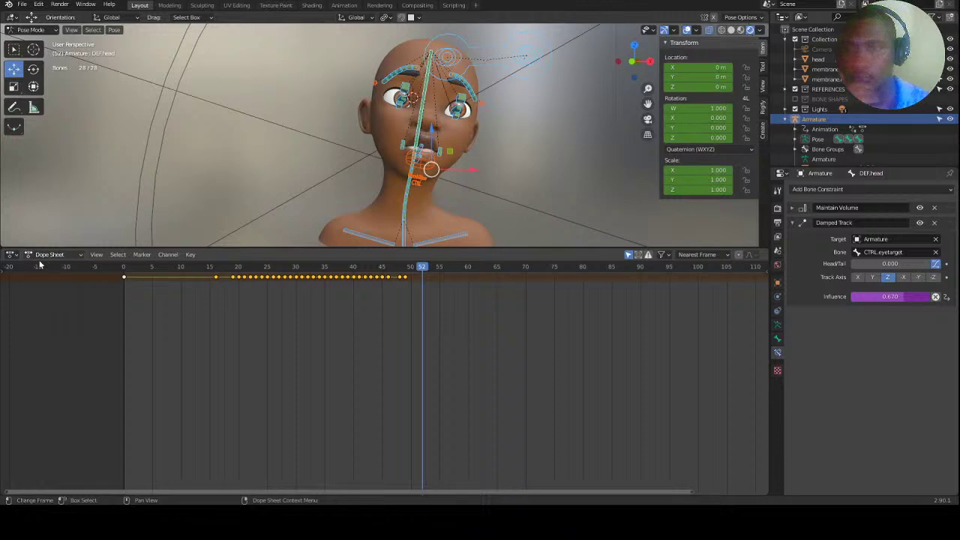
Show the dope sheet's channel list with the armature's individual bone channels and deselect all keyframes.
left_click(3, 277)
left_click(4, 277)
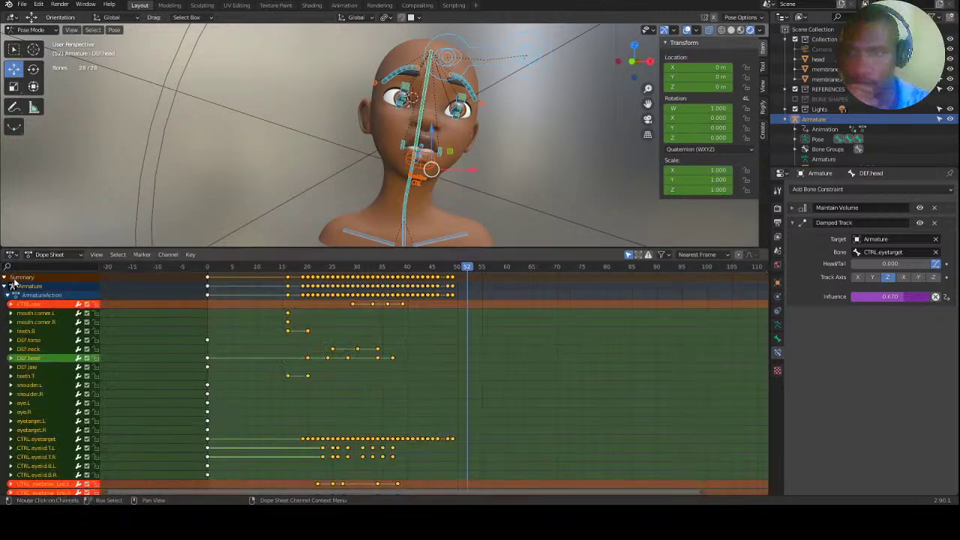
left_click(245, 352)
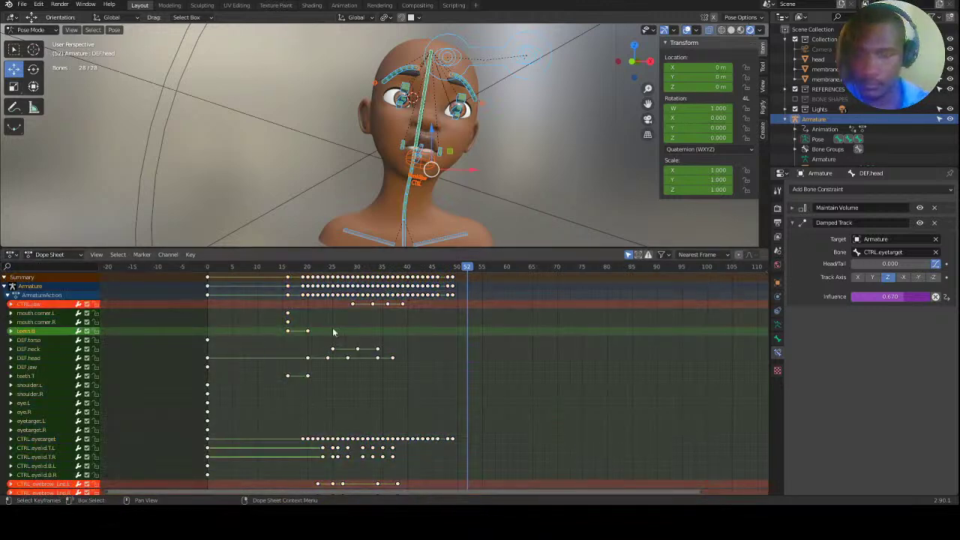
Go to frame 11 and view the head through the scene camera with the whole camera frame visible.
left_click(327, 266)
left_click_drag(225, 266, 263, 269)
key("KP_0")
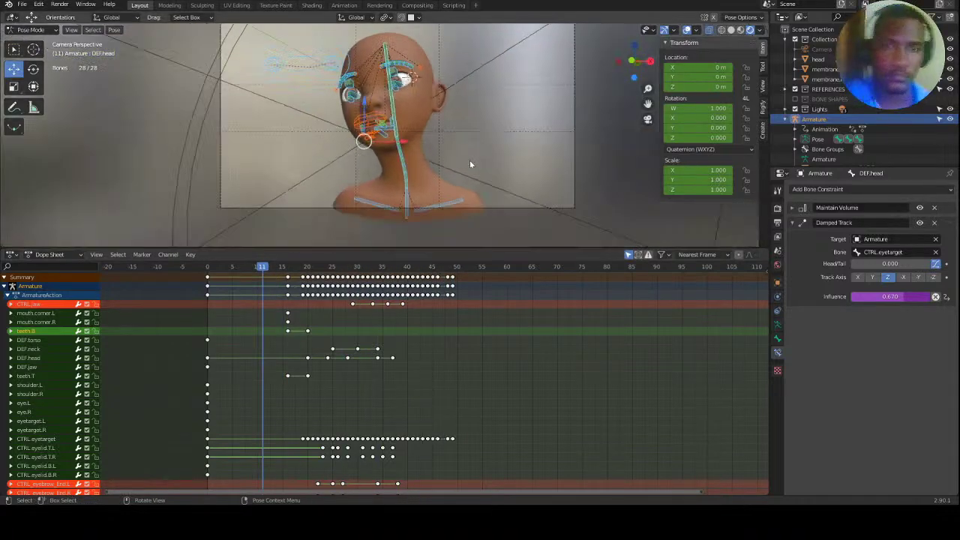
scroll(457, 146, "down", 2)
scroll(445, 142, "down", 1)
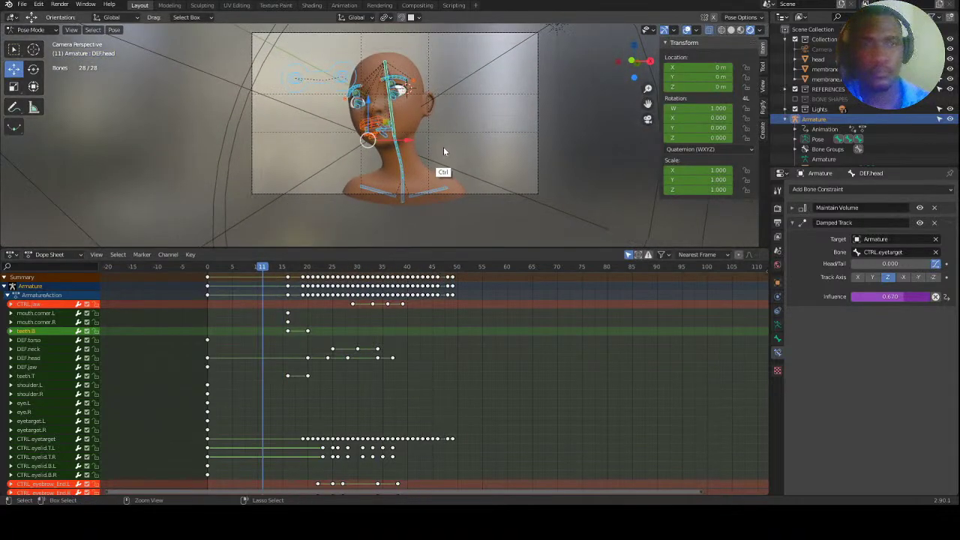
Select the scene camera and turn off its Golden Ratio composition guide, leaving the Limits display off.
left_click(778, 209)
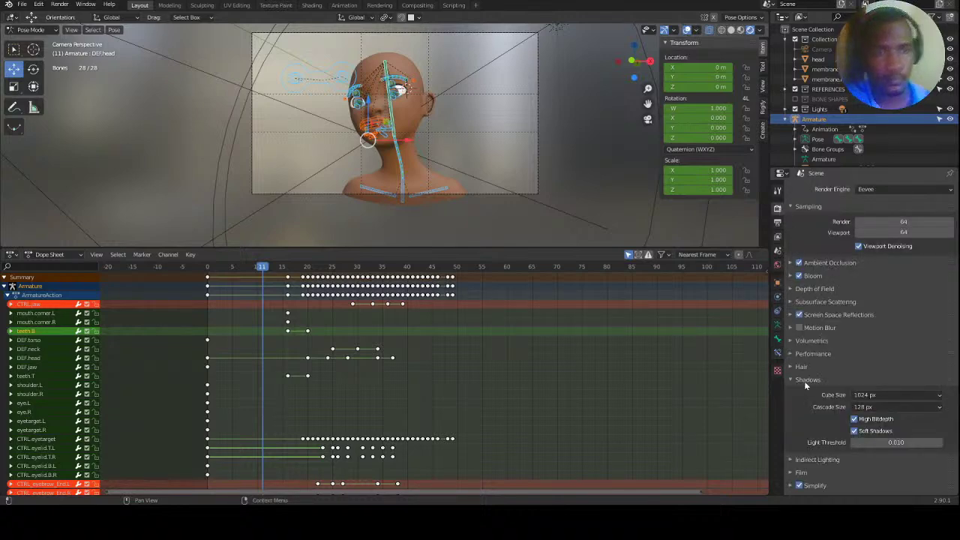
left_click(823, 49)
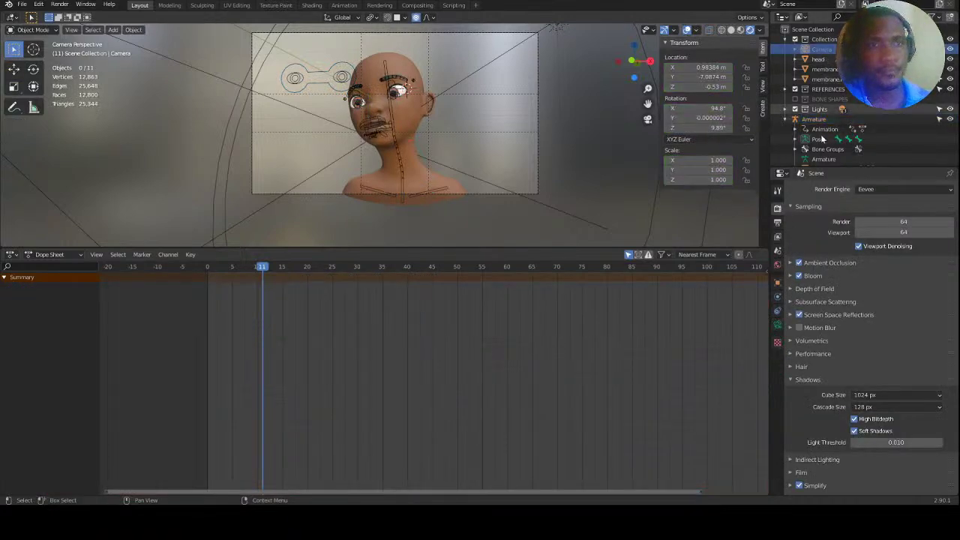
left_click(778, 325)
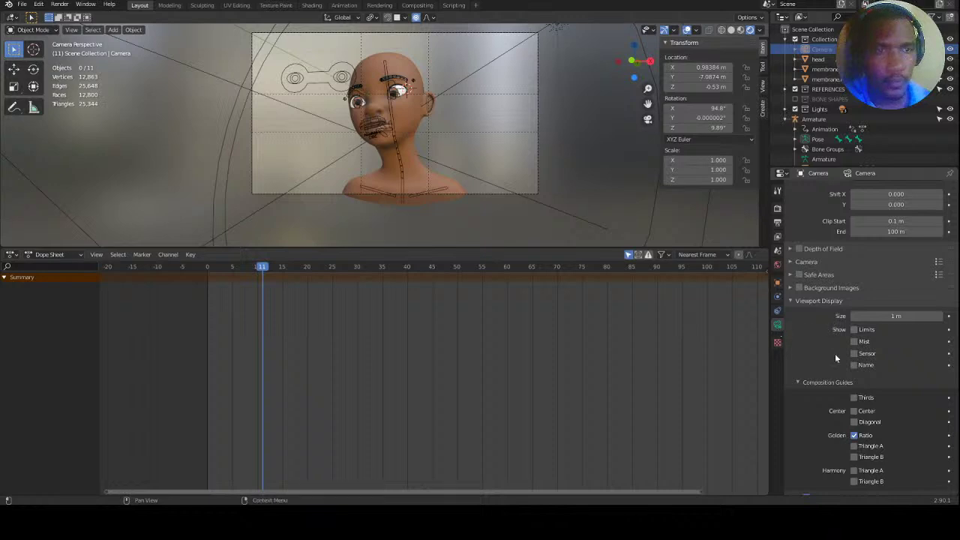
scroll(833, 360, "down", 1)
left_click(854, 394)
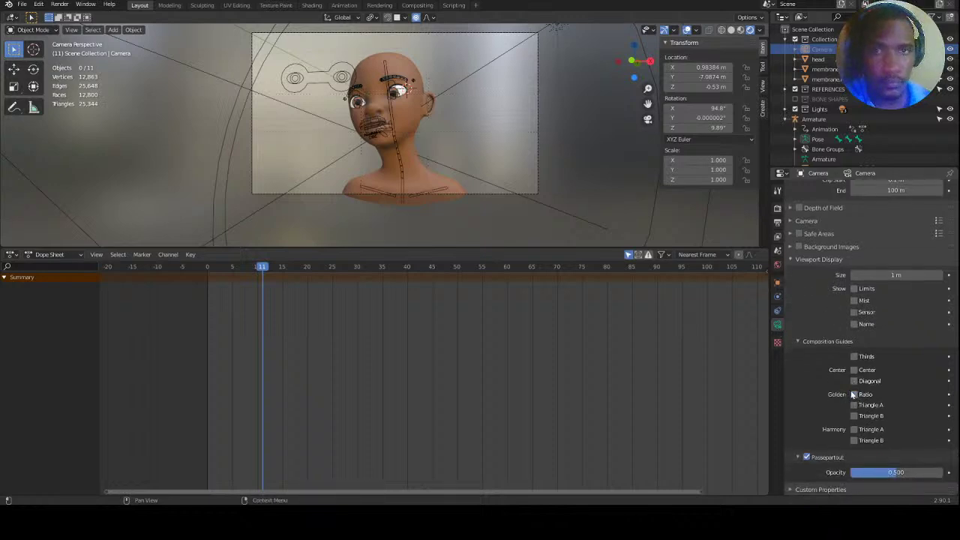
left_click(854, 289)
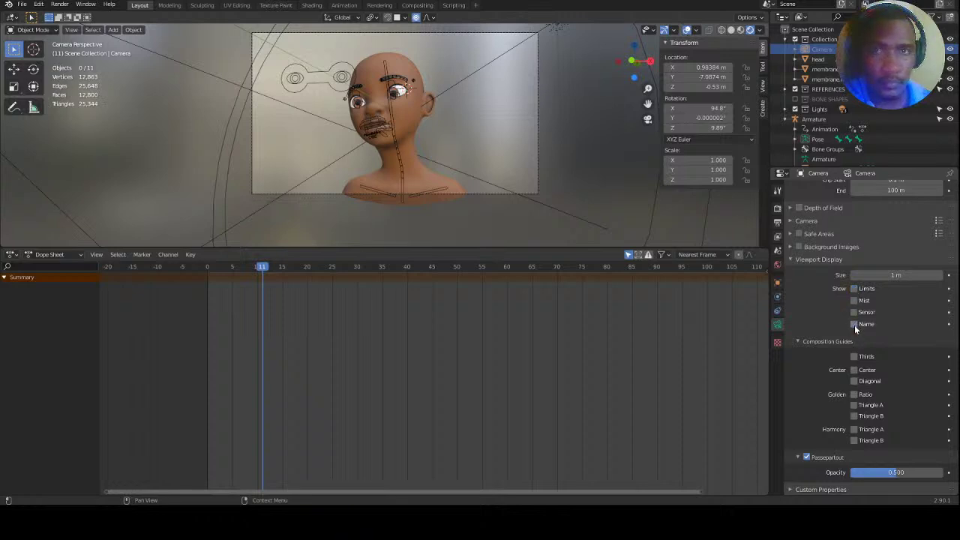
left_click(855, 289)
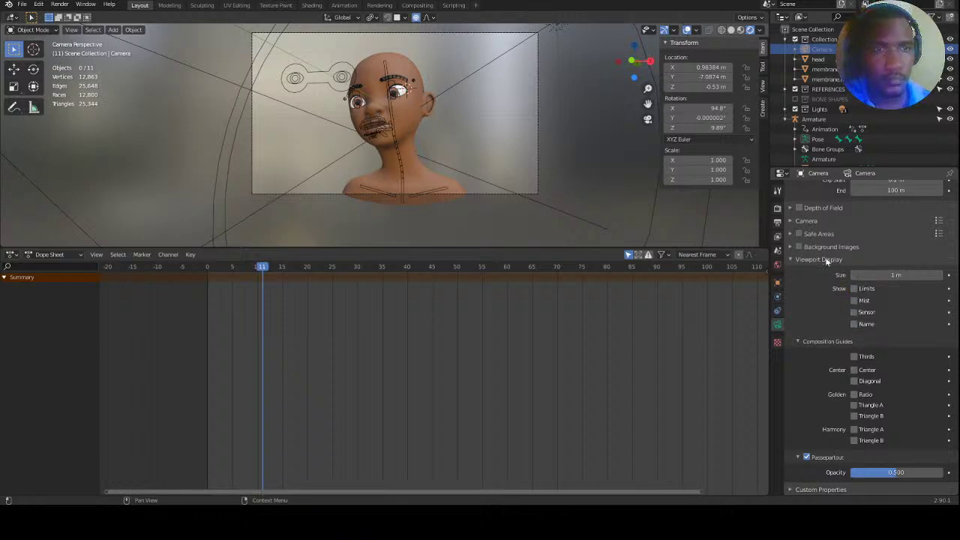
Turn on the camera's Safe Areas and check its Sensor Fit options, keeping Auto.
left_click(799, 234)
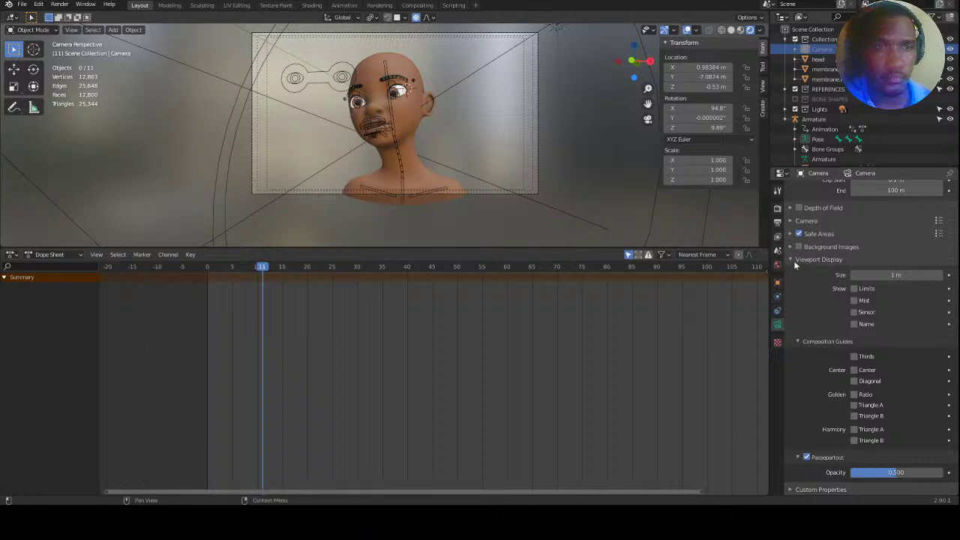
left_click(791, 220)
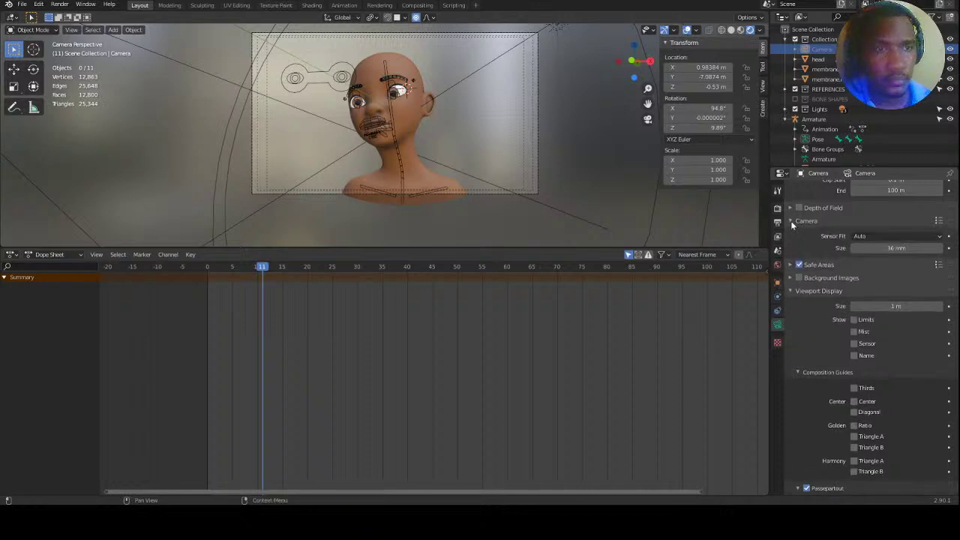
left_click(887, 236)
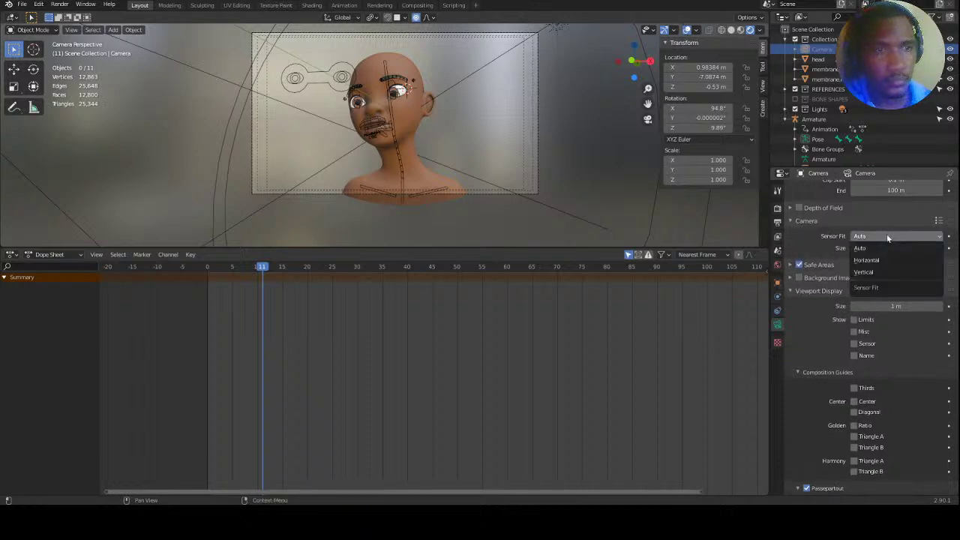
left_click(886, 237)
left_click(791, 221)
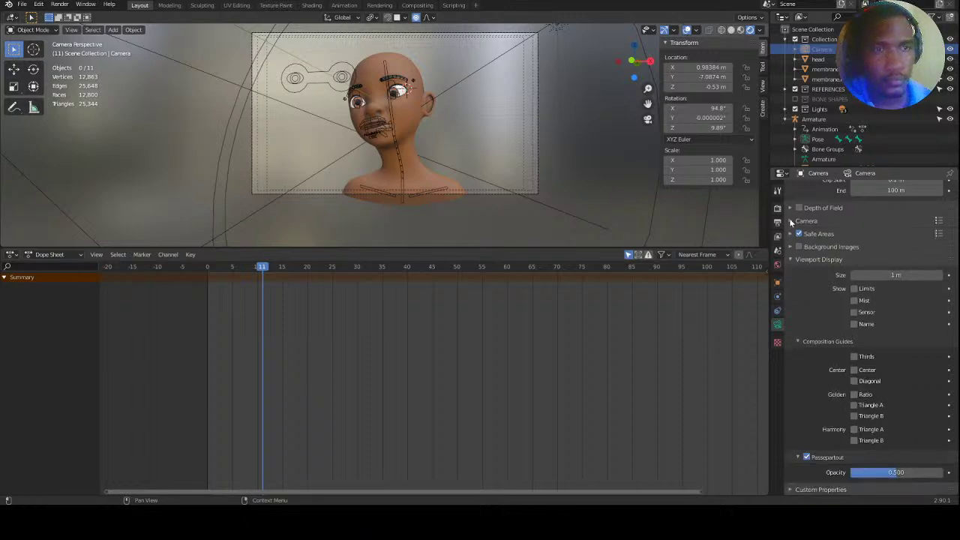
scroll(421, 138, "up", 1)
middle_click_drag(421, 138, 430, 143, "shift")
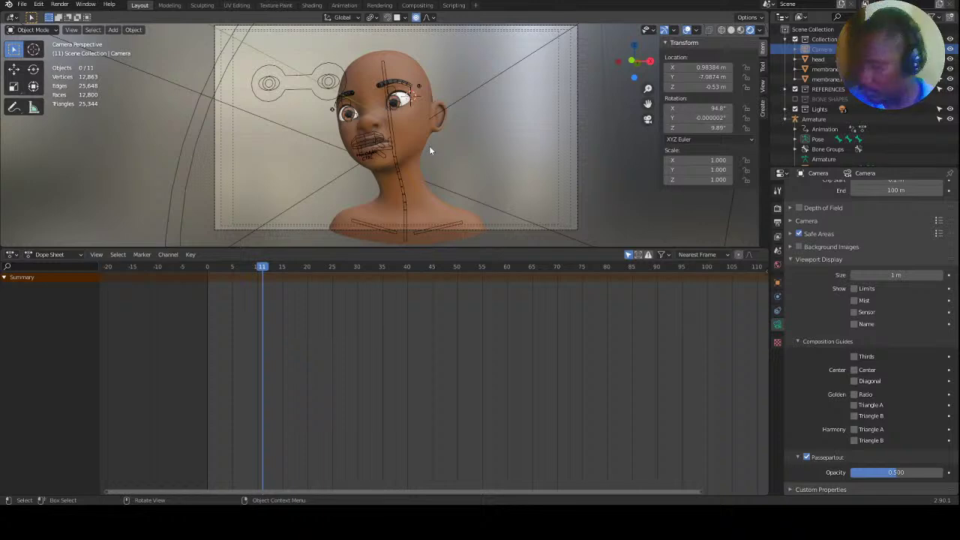
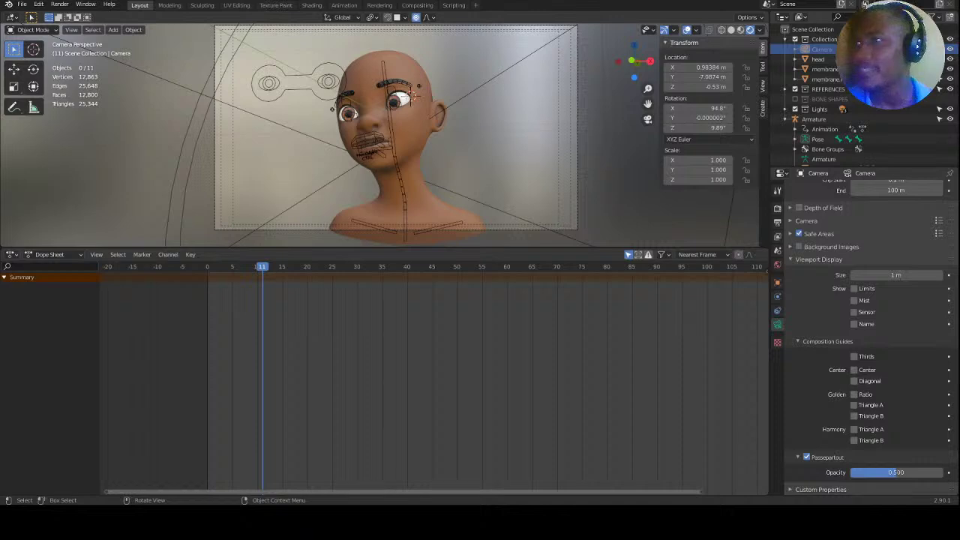
Frame the head more closely through the scene camera and return the animation to frame 0.
middle_click_drag(331, 171, 393, 166)
key("KP_0")
middle_click_drag(382, 130, 434, 112, "shift")
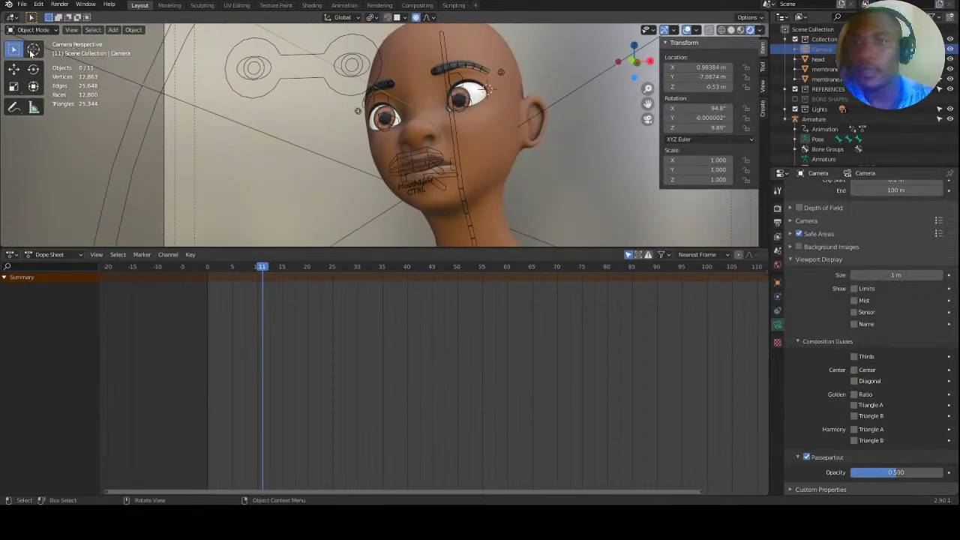
middle_click_drag(288, 113, 327, 165)
key("KP_0")
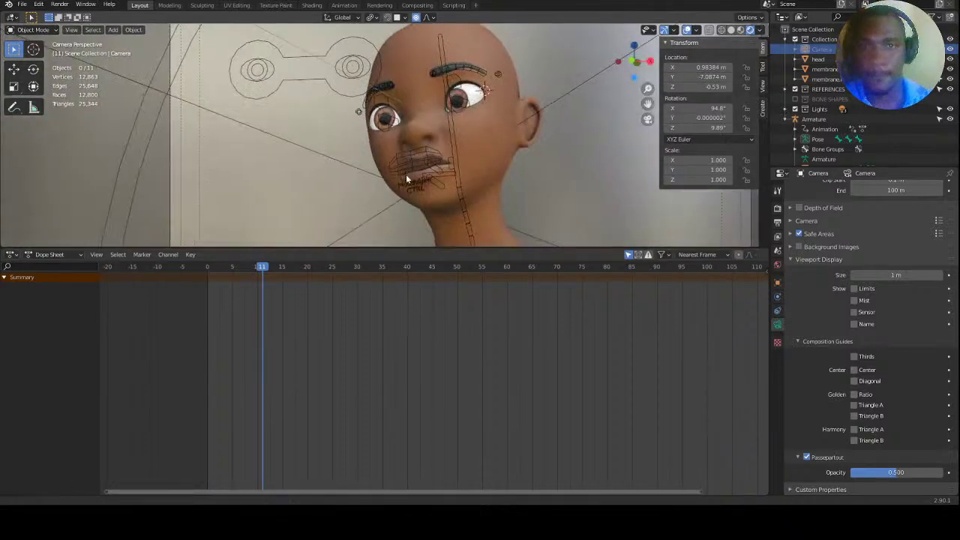
scroll(405, 170, "down", 2)
left_click(258, 270)
left_click_drag(257, 271, 208, 272)
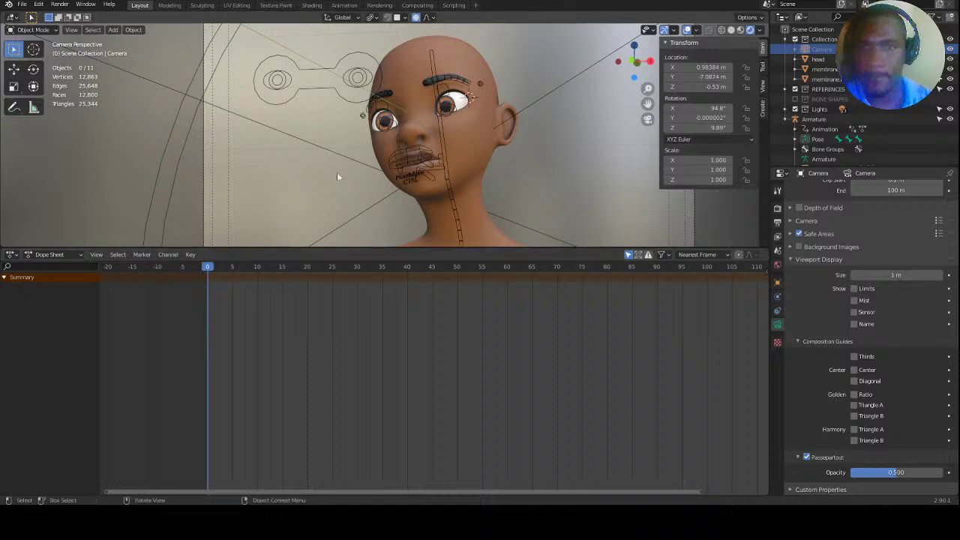
Select all scene objects, play the head animation from frame 0, and set the viewport shading to Solid.
key("a")
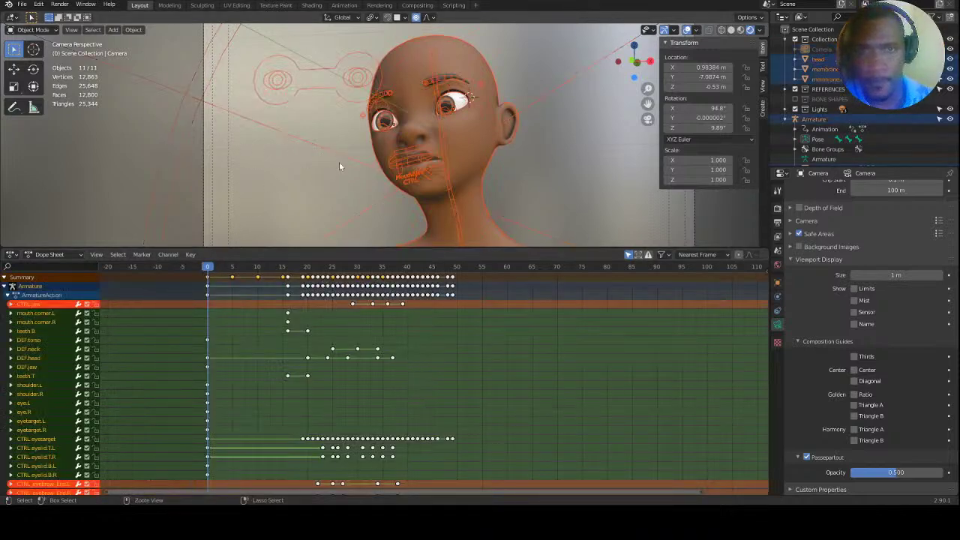
scroll(340, 141, "up", 2)
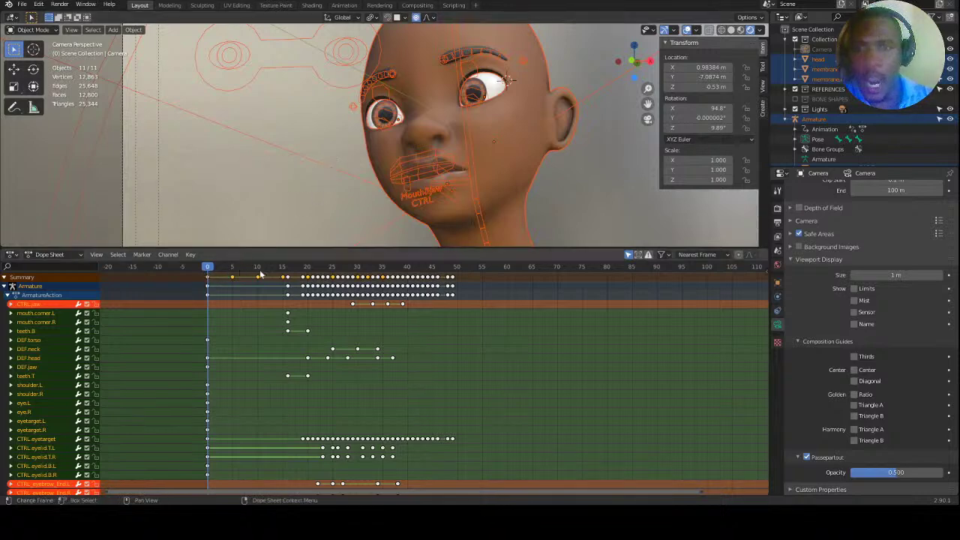
key("space")
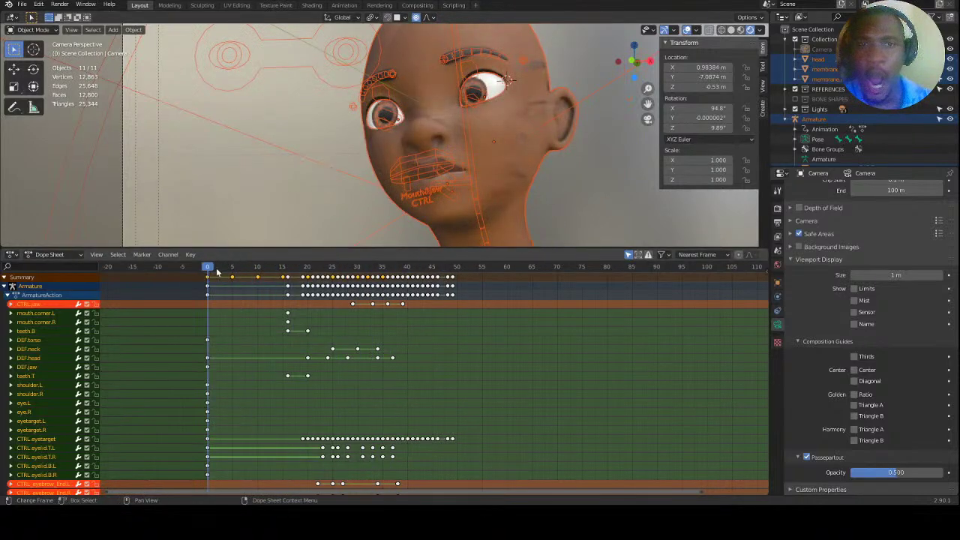
left_click(731, 29)
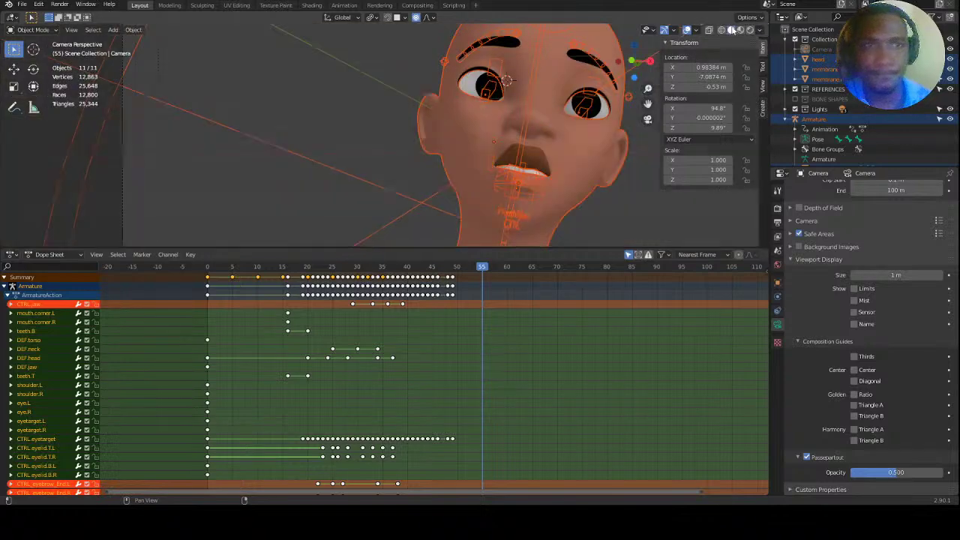
Return the animation to frame 0 and select all keyframes in the dope sheet.
left_click_drag(459, 268, 227, 267)
key("Left")
key("Left")
key("Left")
key("Left")
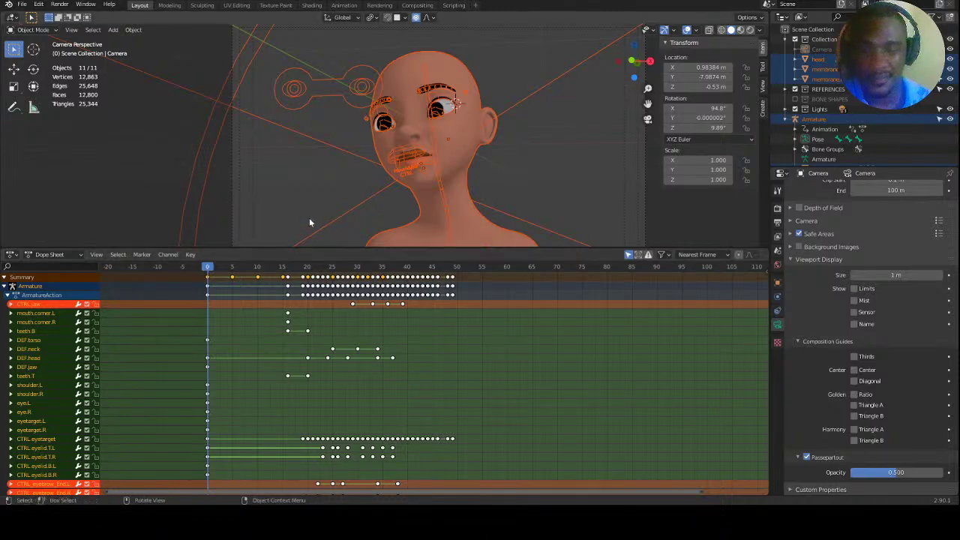
key("a")
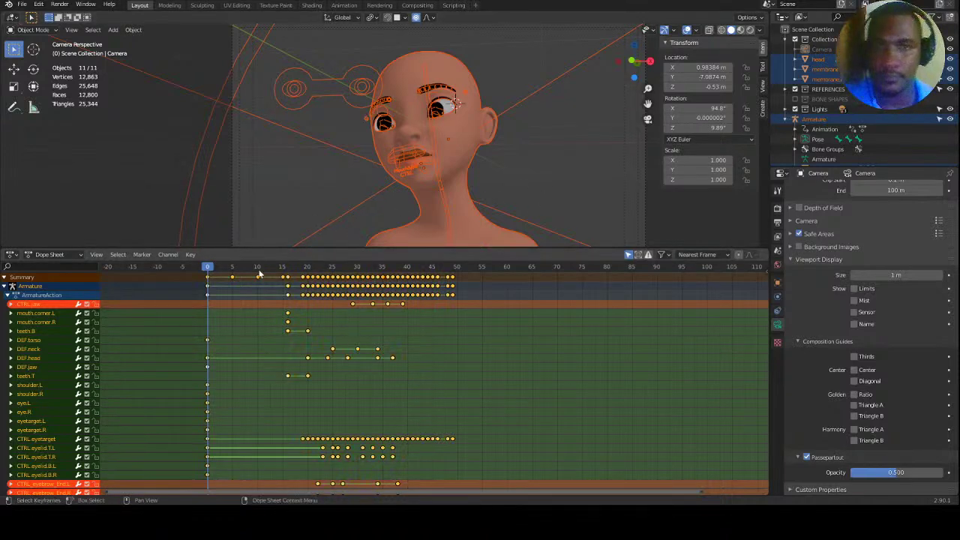
Deselect all objects, hide the viewport overlays, and scrub the head animation from frame 0 to frame 34.
left_click(305, 165)
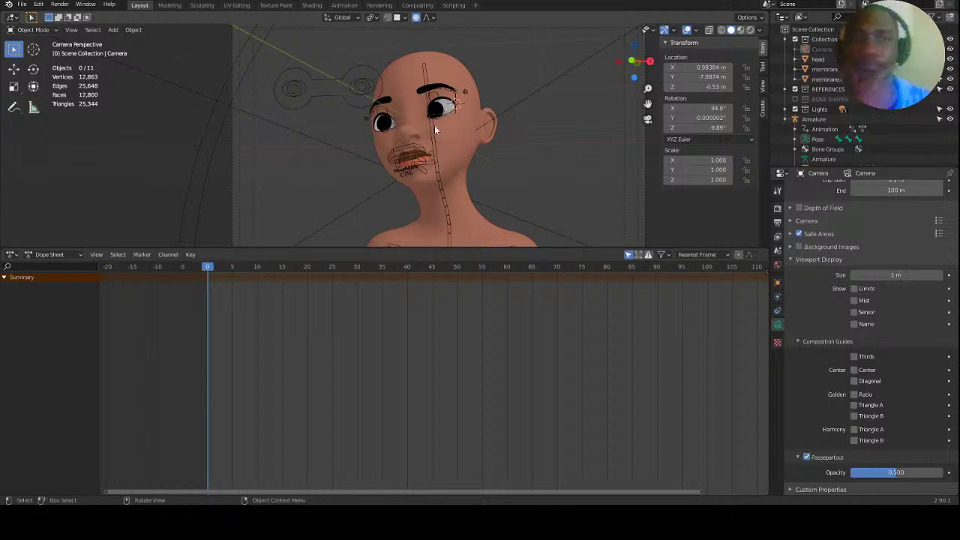
left_click(687, 30)
left_click(213, 268)
left_click_drag(223, 273, 378, 268)
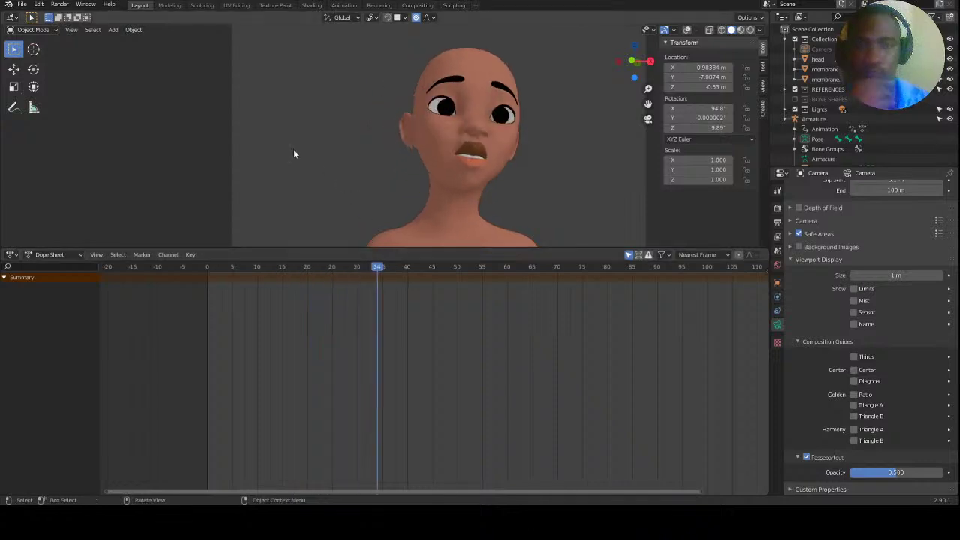
Open the recent file head_female_rig_blendshapes.remodel.08.blend.
left_click(22, 4)
mouse_move(45, 35)
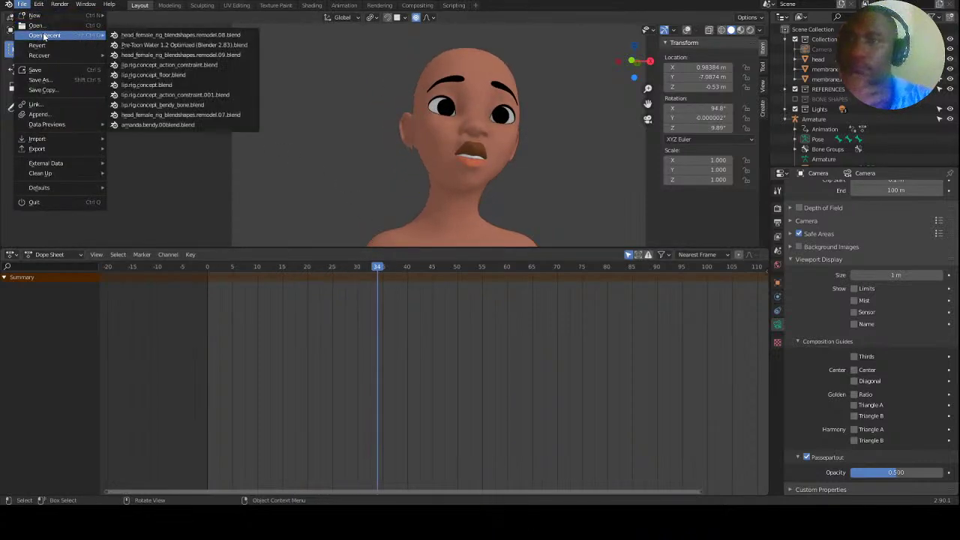
left_click(163, 36)
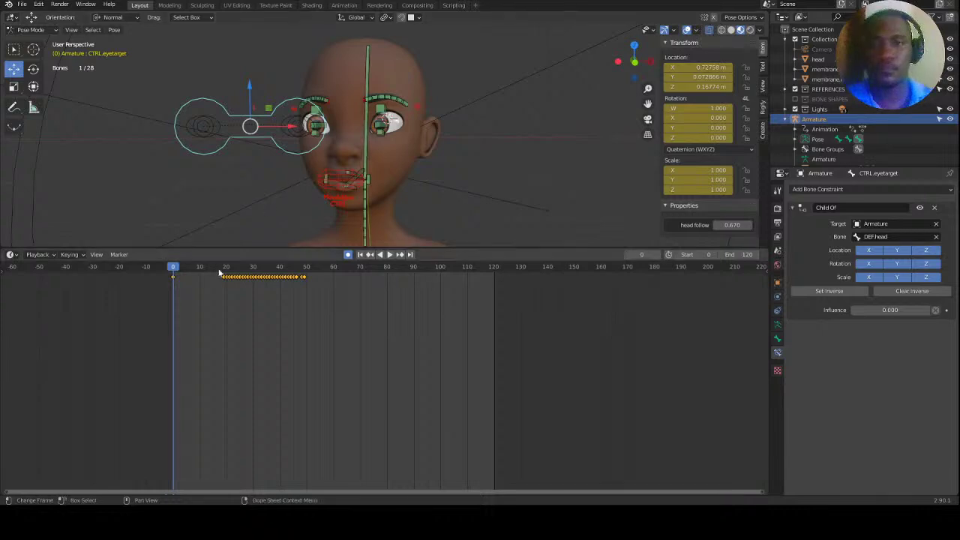
Play the head animation, scrub back to frame 7, and stop playback.
key("space")
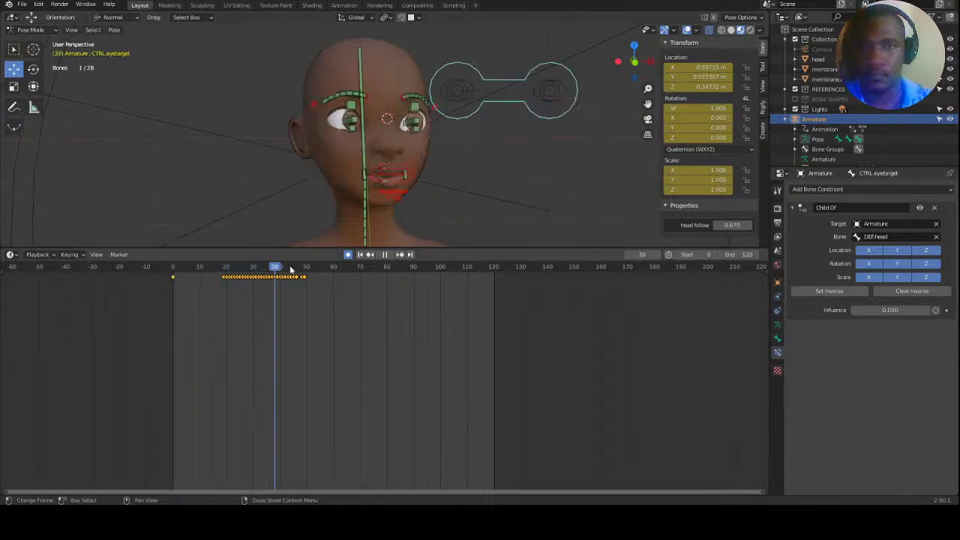
left_click_drag(277, 267, 192, 265)
key("space")
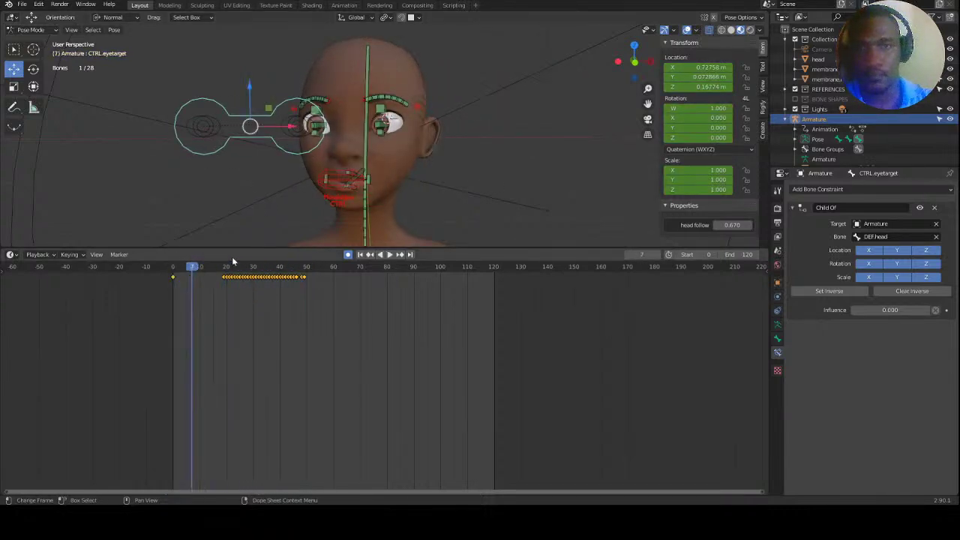
Select all of the eye target control's keyframes in the timeline and delete them.
scroll(282, 314, "up", 6)
middle_click_drag(282, 315, 362, 331)
left_click_drag(386, 328, 142, 269)
key("x")
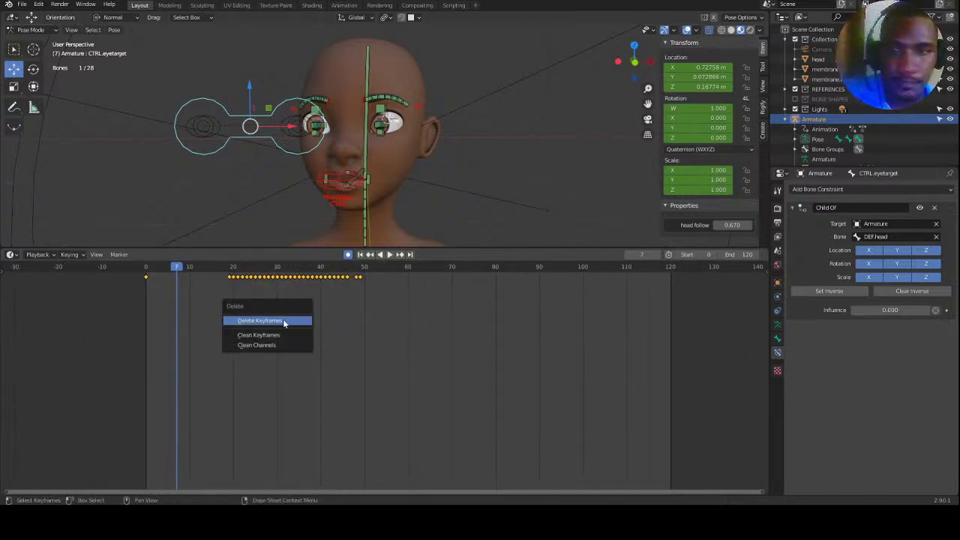
left_click(282, 320)
Switch to Object Mode, reselect the armature, and return to Pose Mode with all of its bones selected.
scroll(405, 193, "up", 3)
middle_click_drag(417, 227, 432, 156)
left_click(422, 153)
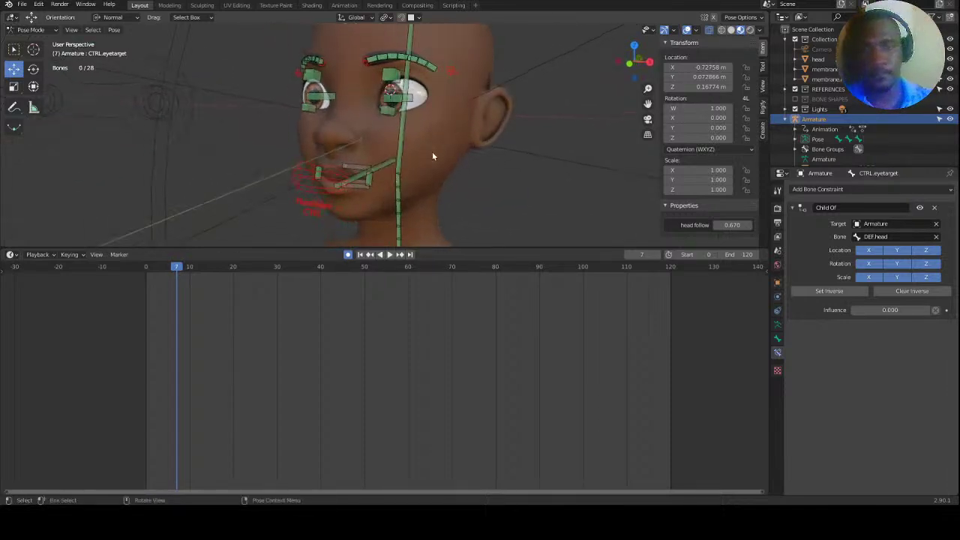
left_click(30, 29)
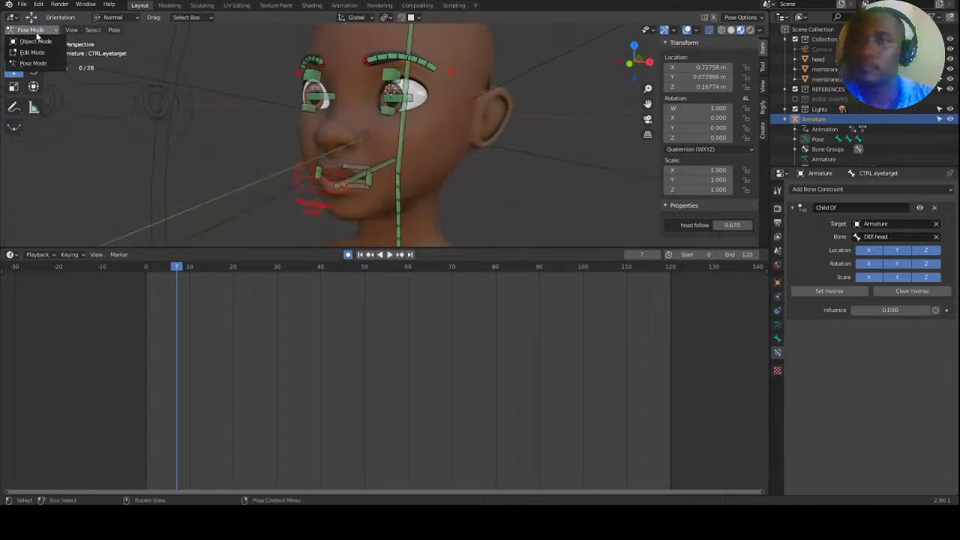
left_click(31, 39)
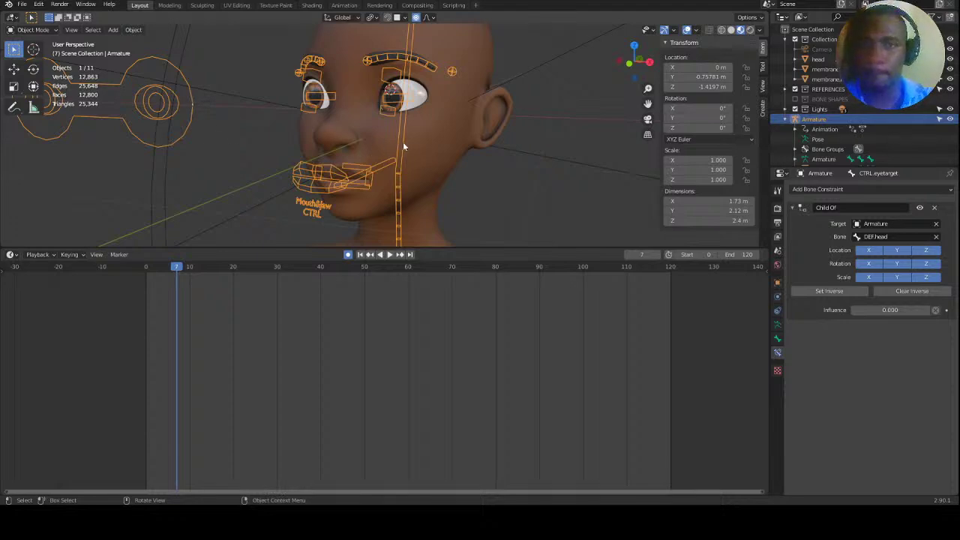
left_click(402, 142)
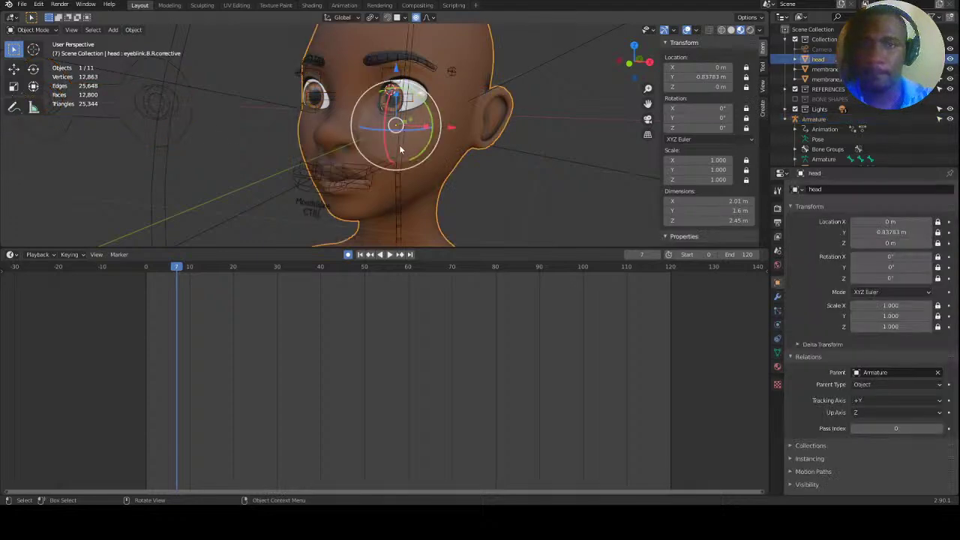
left_click(178, 109)
left_click(178, 110)
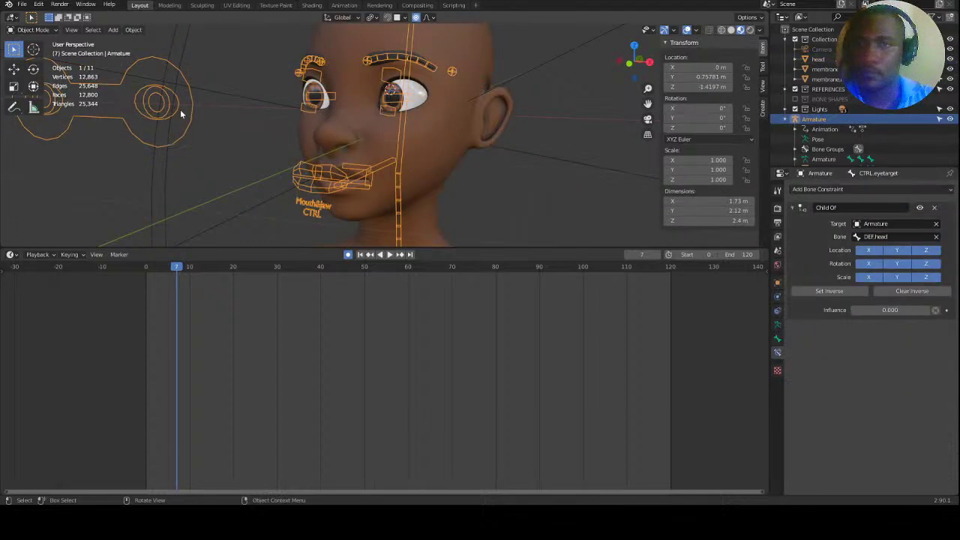
left_click(33, 29)
left_click(30, 64)
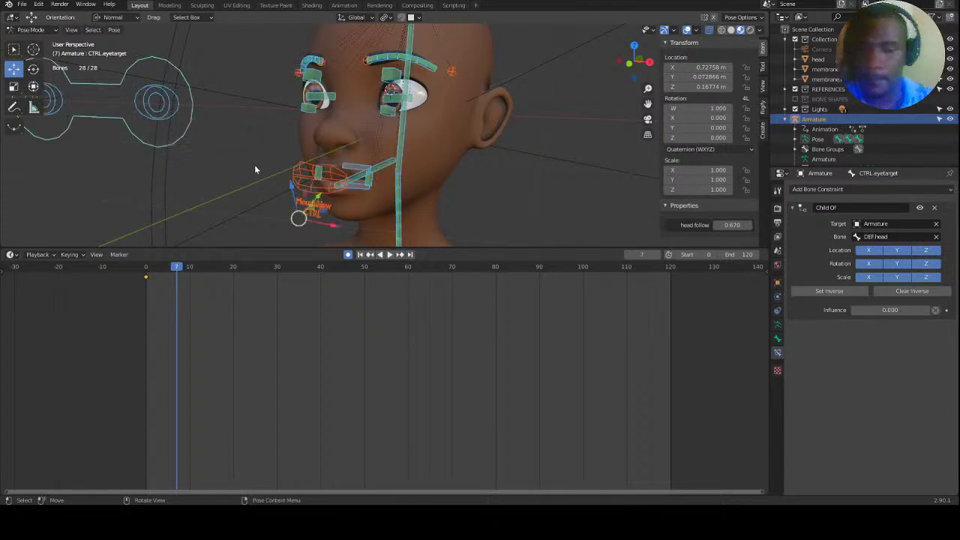
Clear the location and rotation of all the rig's bones and deselect them.
key("alt+g")
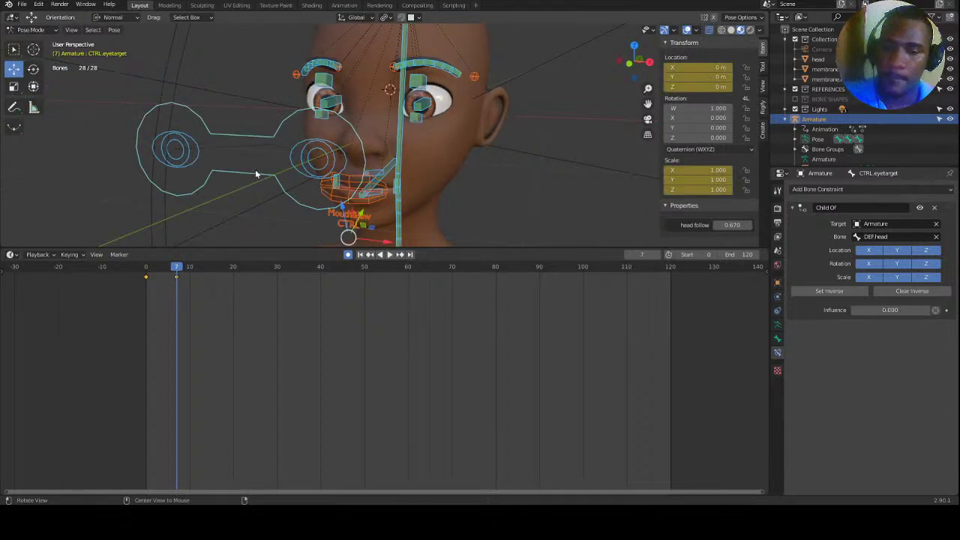
key("alt+r")
left_click(511, 195)
middle_click_drag(508, 196, 372, 157)
Set the eye target control's head follow to 0 and save the file.
left_click(370, 147)
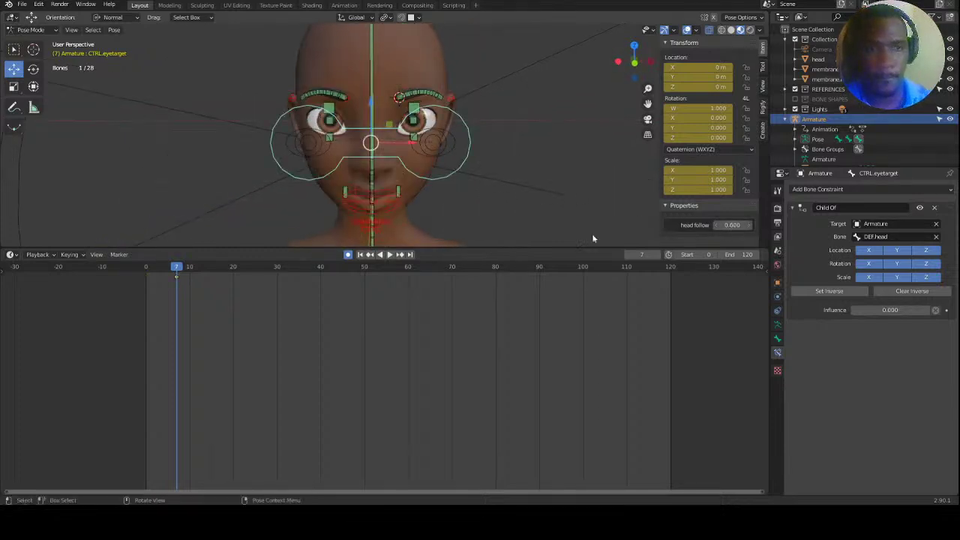
left_click(474, 185)
mouse_move(472, 180)
middle_mouse_down()
mouse_move(461, 166)
mouse_move(455, 178)
middle_mouse_up()
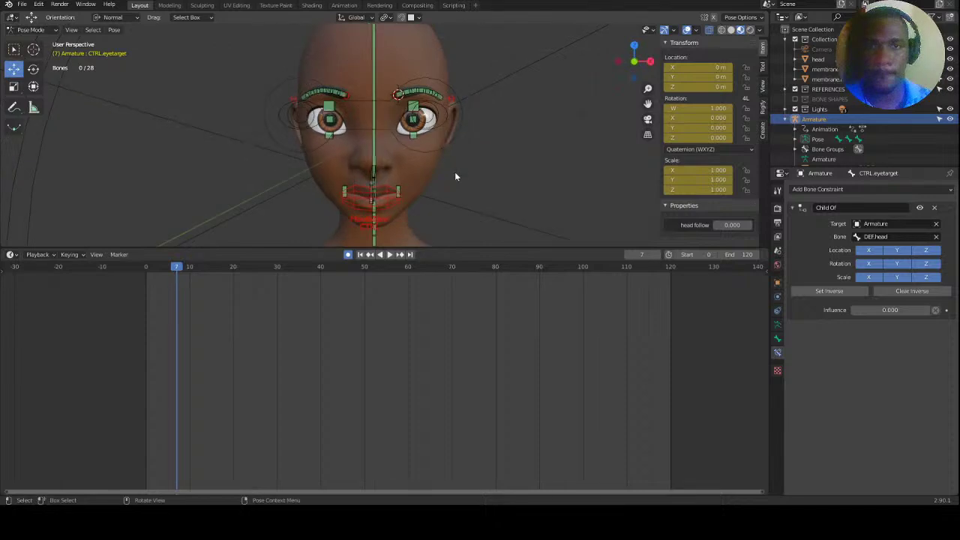
key("KP_1")
key("ctrl+s")
Inspect the reset face around the left eye target control, clear the selection, and save the file again.
scroll(441, 134, "up", 1)
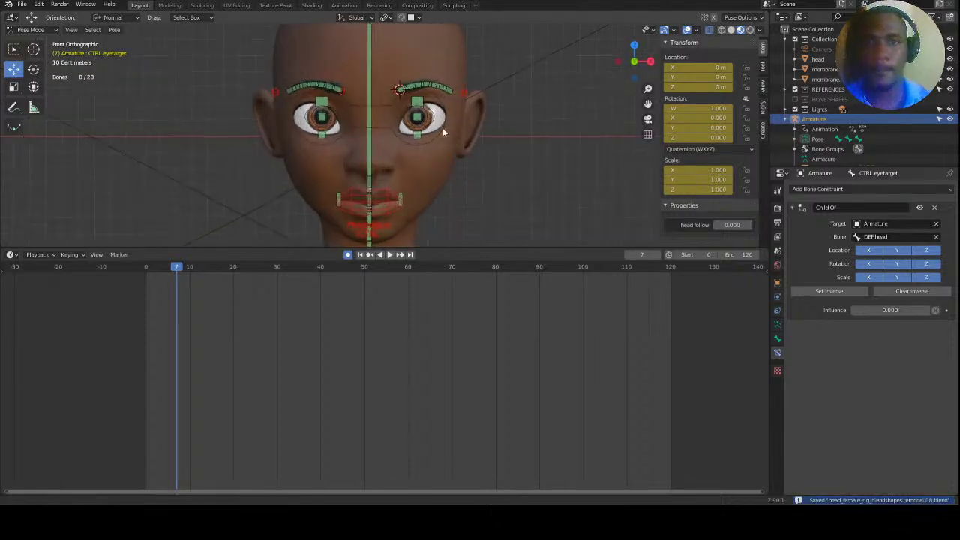
scroll(441, 133, "up", 3)
left_click(459, 108)
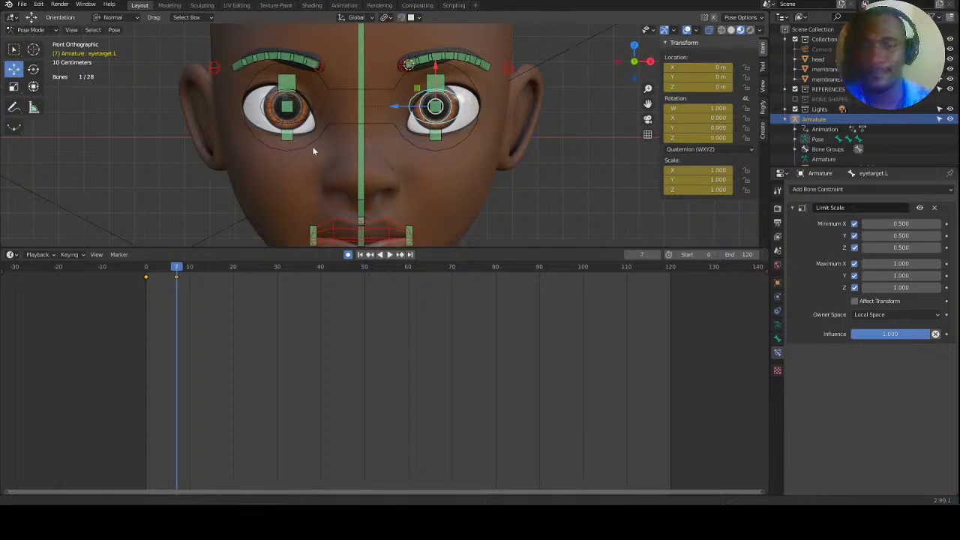
scroll(330, 156, "down", 3)
middle_click_drag(349, 165, 371, 150)
scroll(381, 165, "up", 2)
key("ctrl+s")
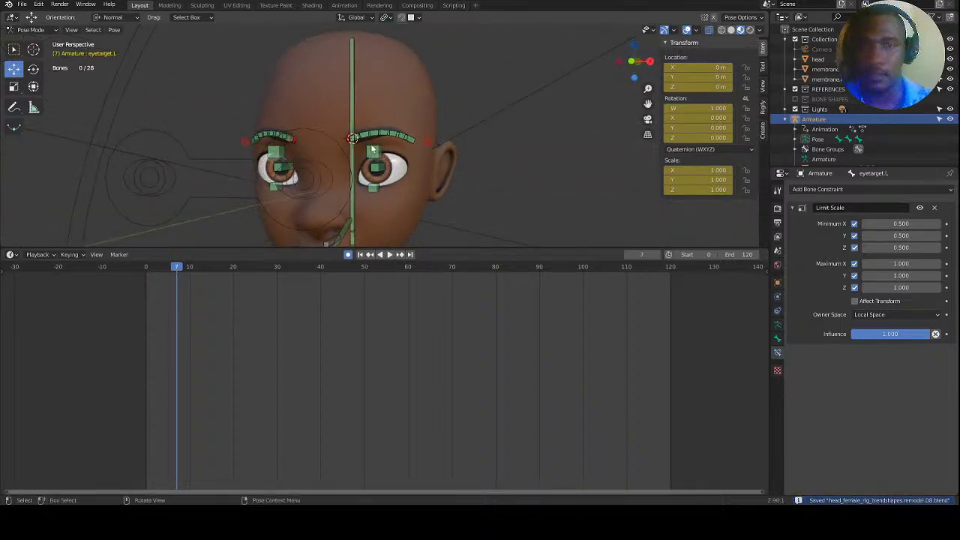
Select the left eyebrow's start and end controls and lower them about 0.11 m along Z.
left_click(425, 141)
left_click(349, 139)
scroll(358, 160, "up", 3)
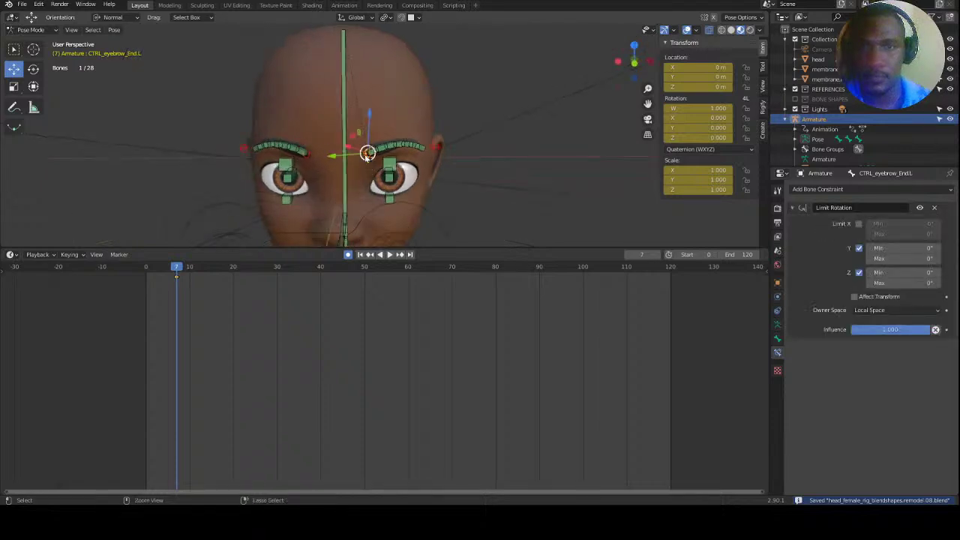
left_click(360, 162, "shift")
left_click_drag(418, 119, 418, 138)
middle_click_drag(418, 138, 281, 119)
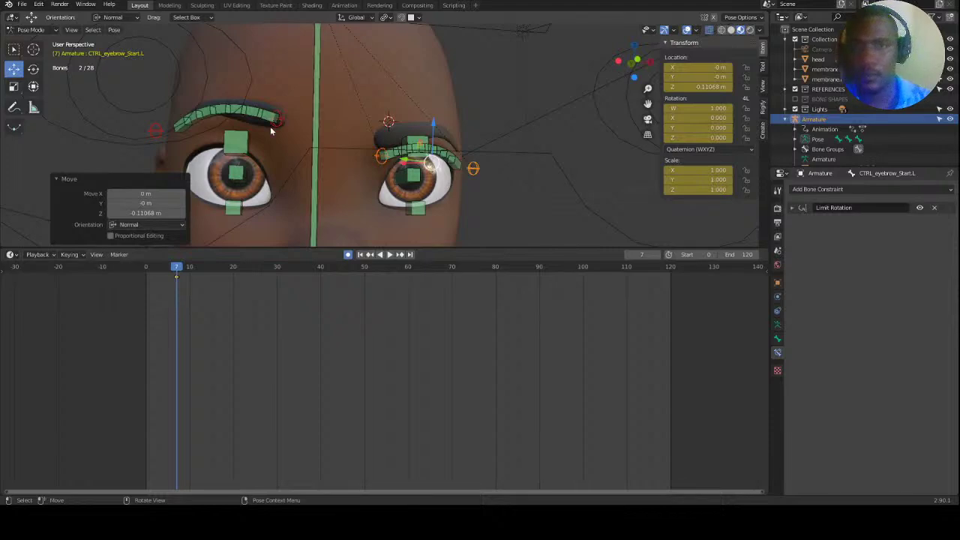
Select the right eyebrow's start and end controls and lower them about 0.13 m along Z.
left_click(275, 121)
left_click(156, 131, "shift")
left_click_drag(212, 89, 213, 137)
Switch to the Animation workspace and set the close-up face viewport to Material Preview shading.
left_click(345, 5)
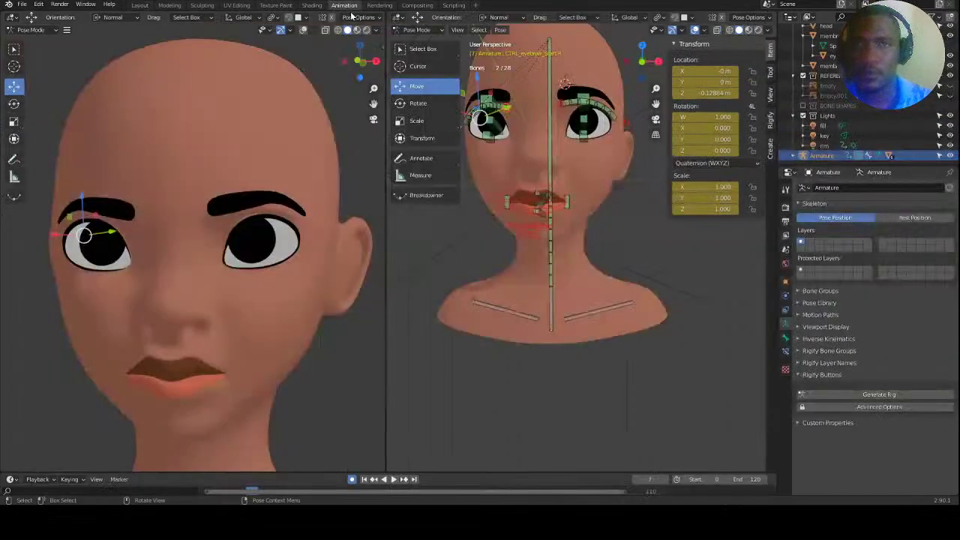
scroll(477, 210, "down", 2)
left_click(358, 29)
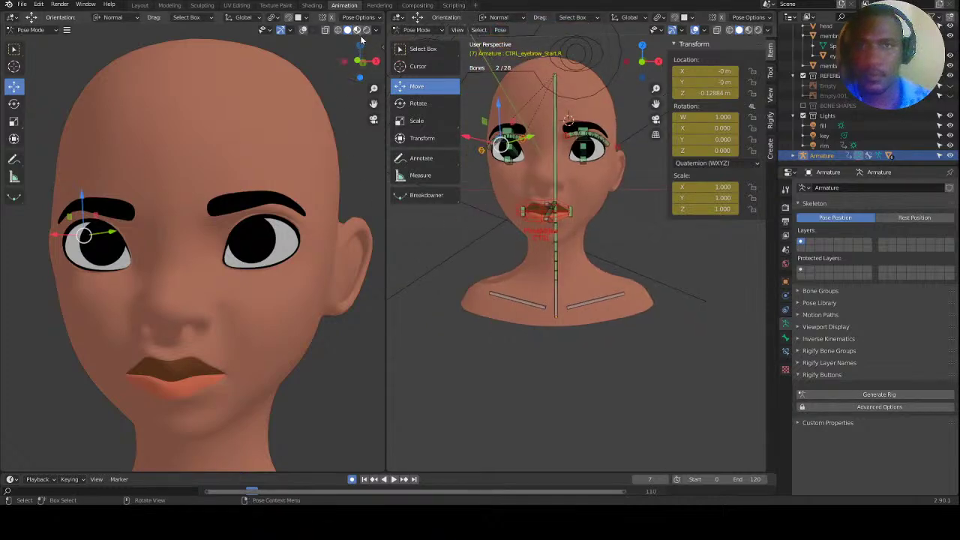
scroll(570, 148, "up", 1)
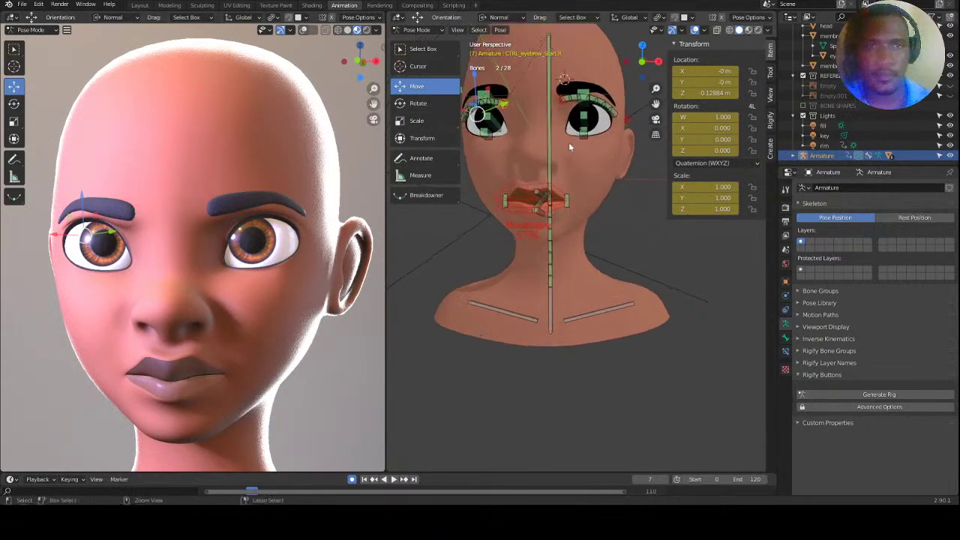
middle_click_drag(569, 142, 594, 228, "shift")
scroll(591, 236, "down", 3)
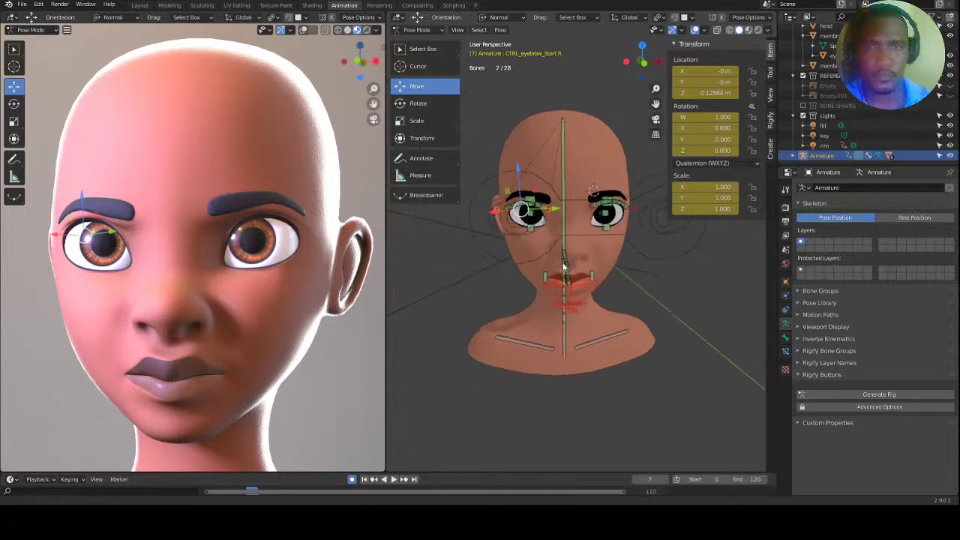
Select both pupil controls and scale them up to enlarge the pupils.
left_click(518, 228)
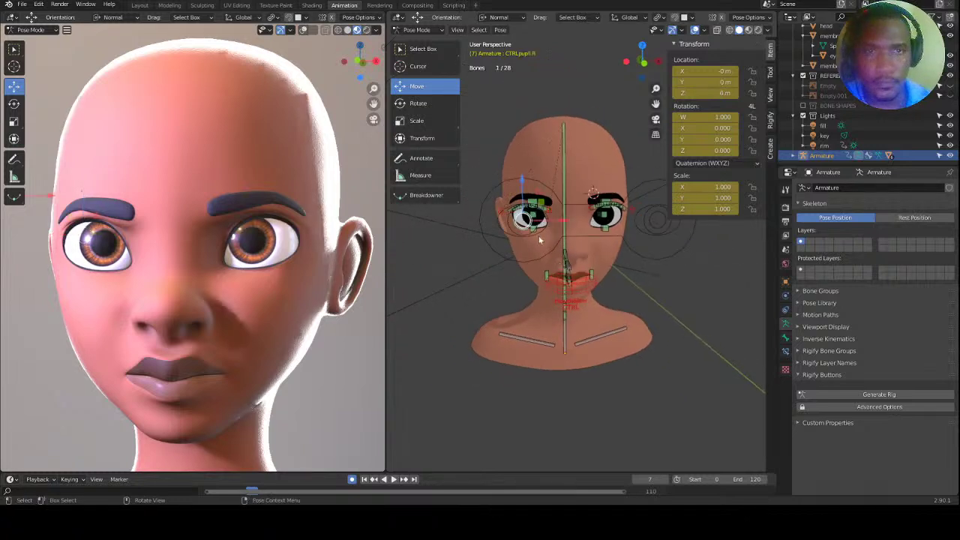
left_click(659, 227, "shift")
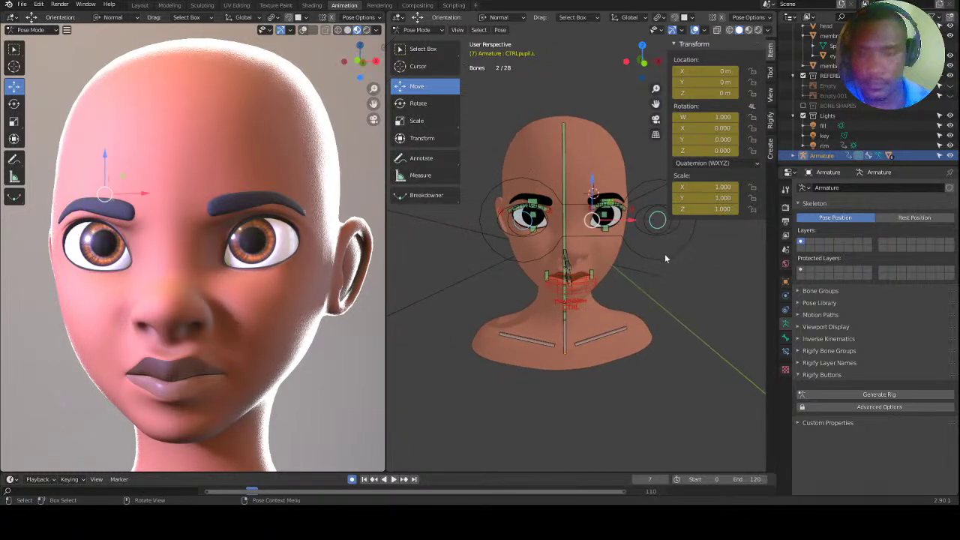
key("s")
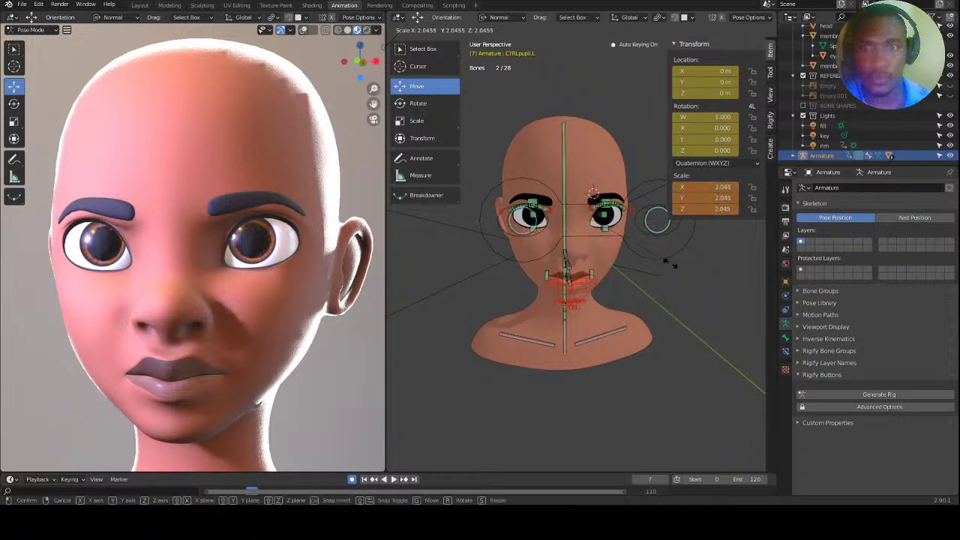
left_click(624, 244)
Select both upper eyelid controls and lower them slightly along Z.
left_click(535, 202)
left_click(611, 203, "shift")
key("g")
key("z")
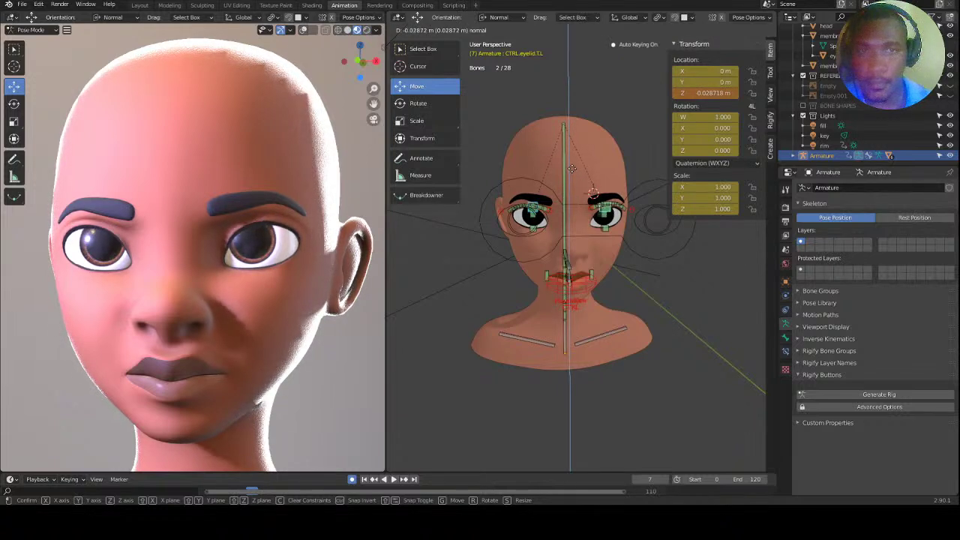
left_click(571, 188)
Select both lower eyelid controls and raise them slightly along Z to narrow the eyes.
left_click(604, 227)
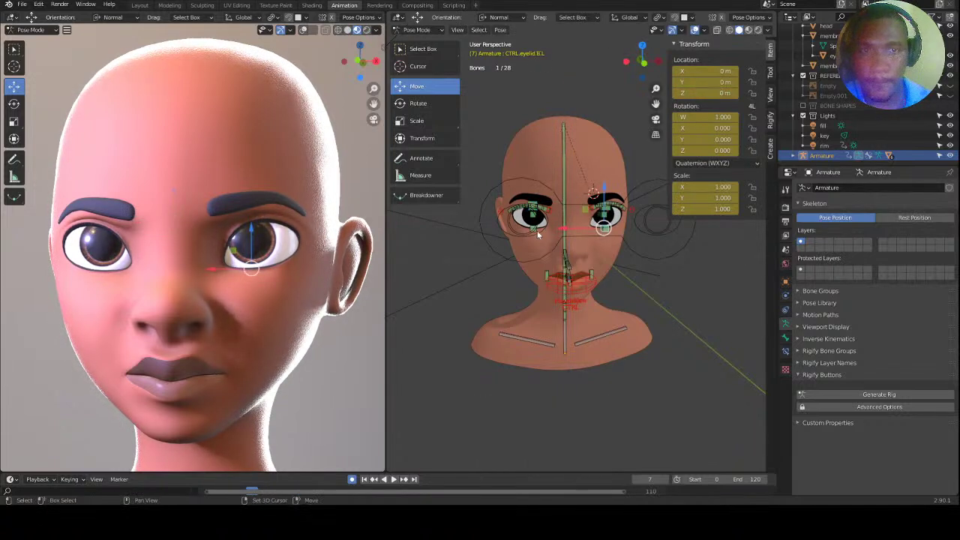
left_click(533, 232, "shift")
left_click(534, 234, "shift")
middle_click_drag(537, 246, 570, 236)
left_click(593, 232, "shift")
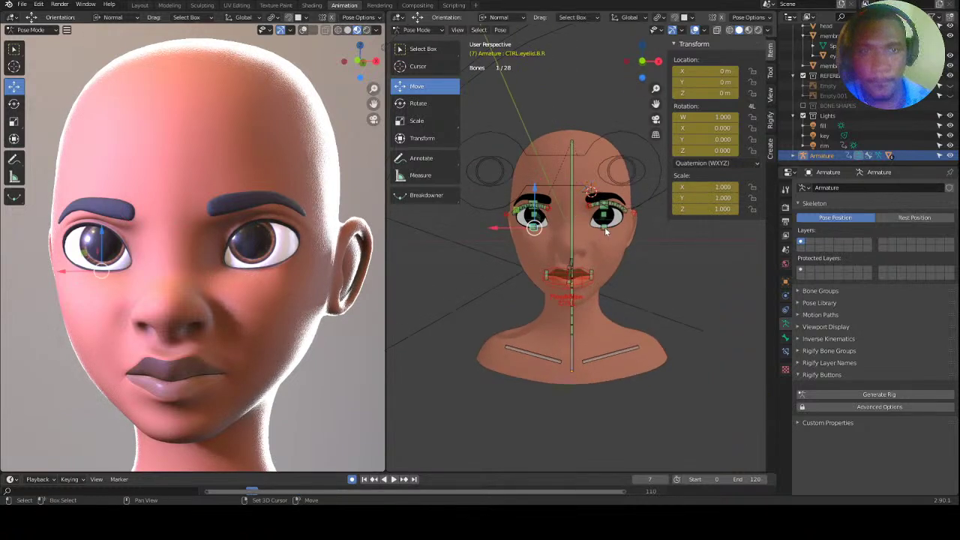
key("g")
key("z")
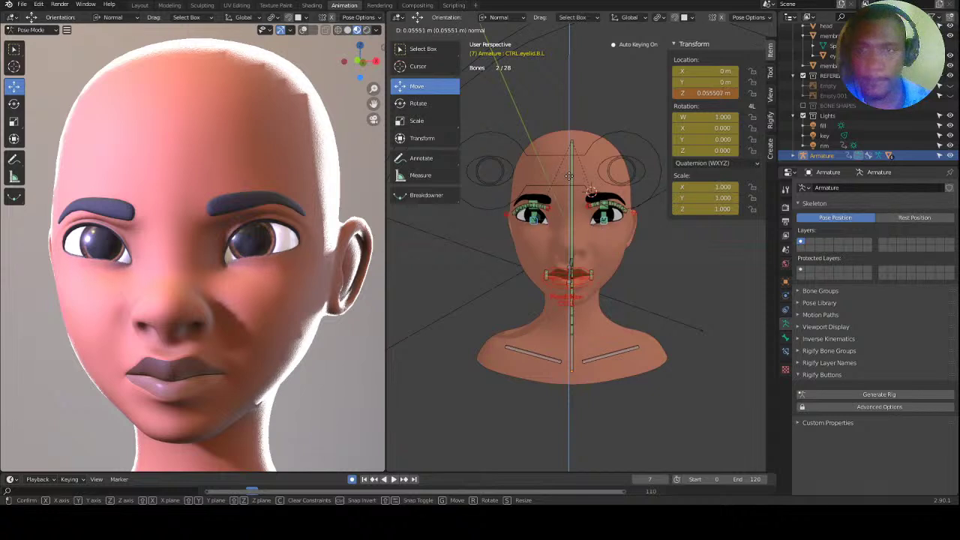
left_click(571, 191)
Scale the left eye target control down to about 0.519 to shrink that eye's iris.
middle_click_drag(565, 201, 617, 197)
left_click(639, 193)
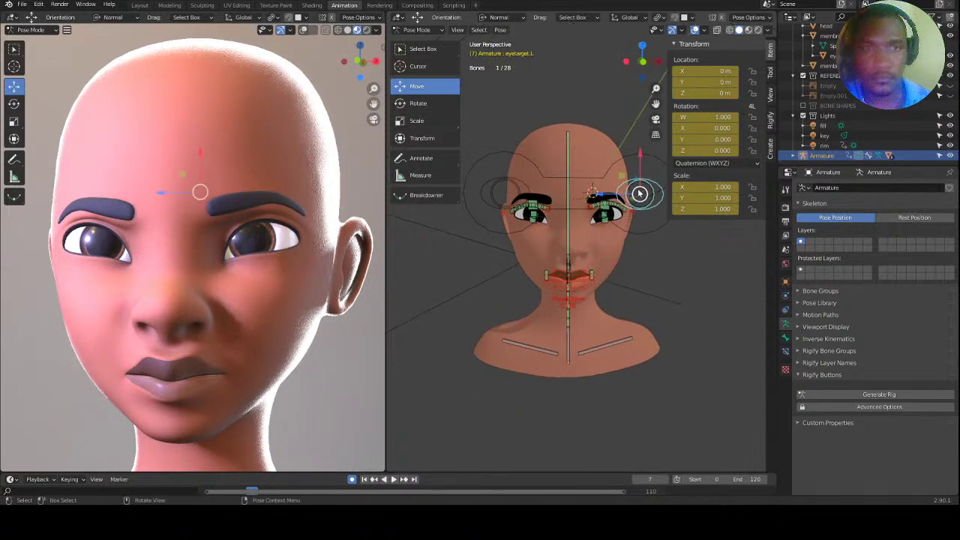
key("s")
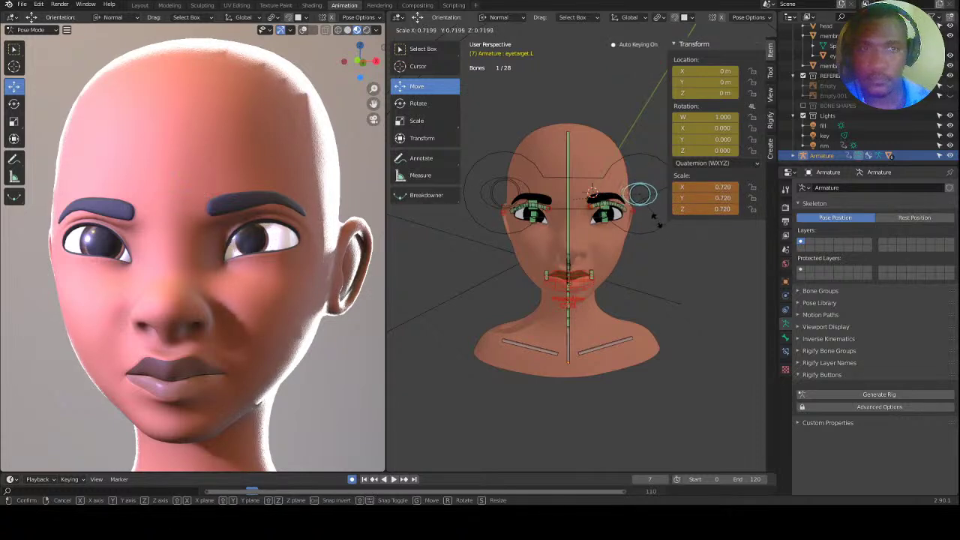
left_click(652, 215)
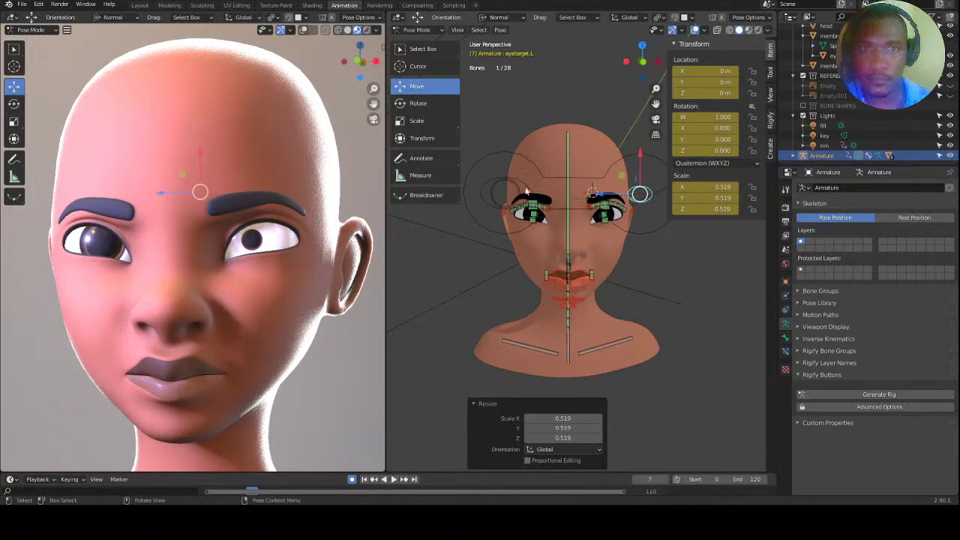
Try scaling the right eye target control down to shrink that eye's iris.
left_click(525, 194)
key("s")
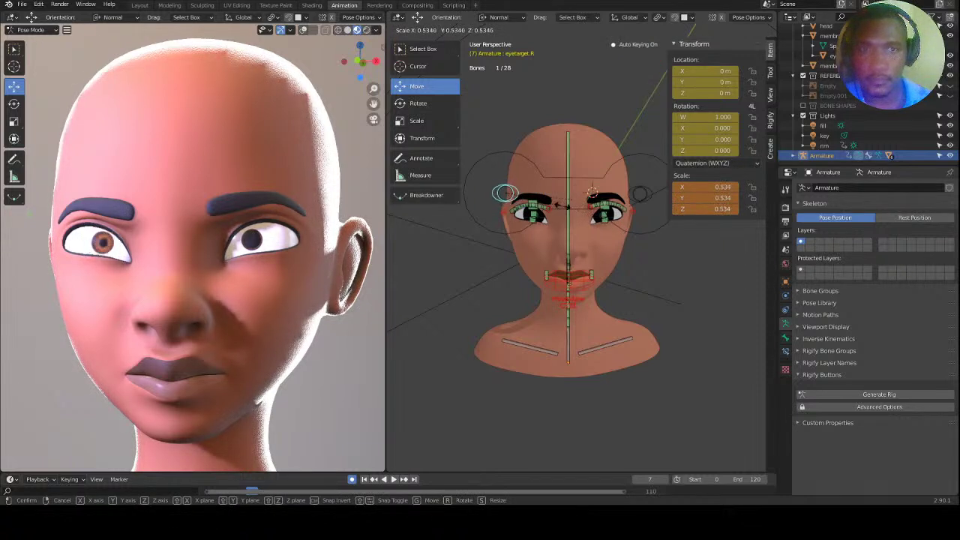
left_click(515, 191)
Examine the bone constraints of the right pupil and right eye target controls, including their Limit Scale ranges.
left_click(509, 192)
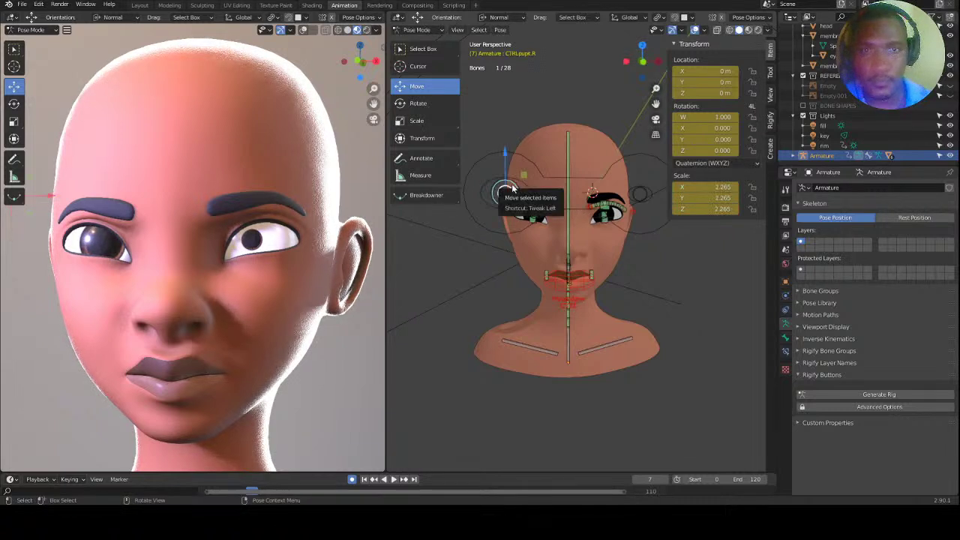
left_click(786, 338)
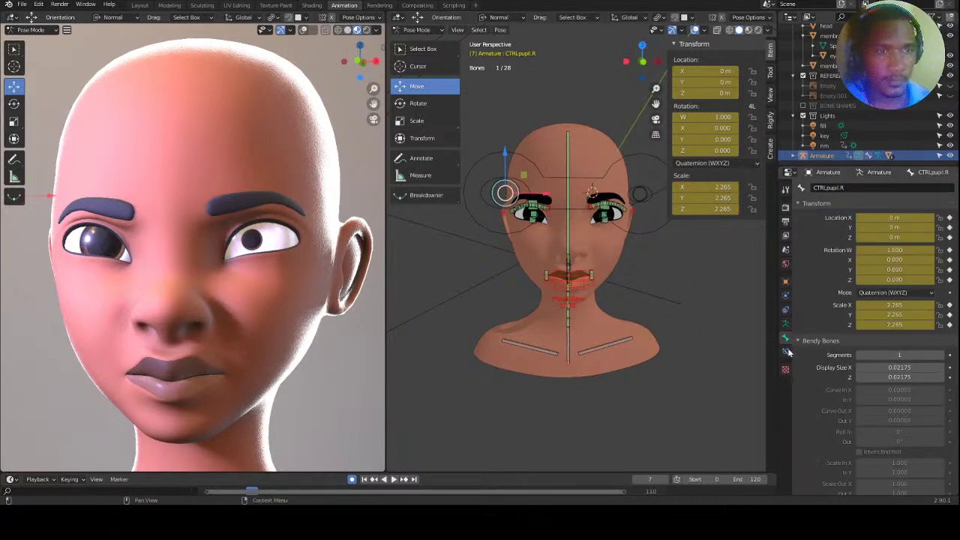
left_click(785, 350)
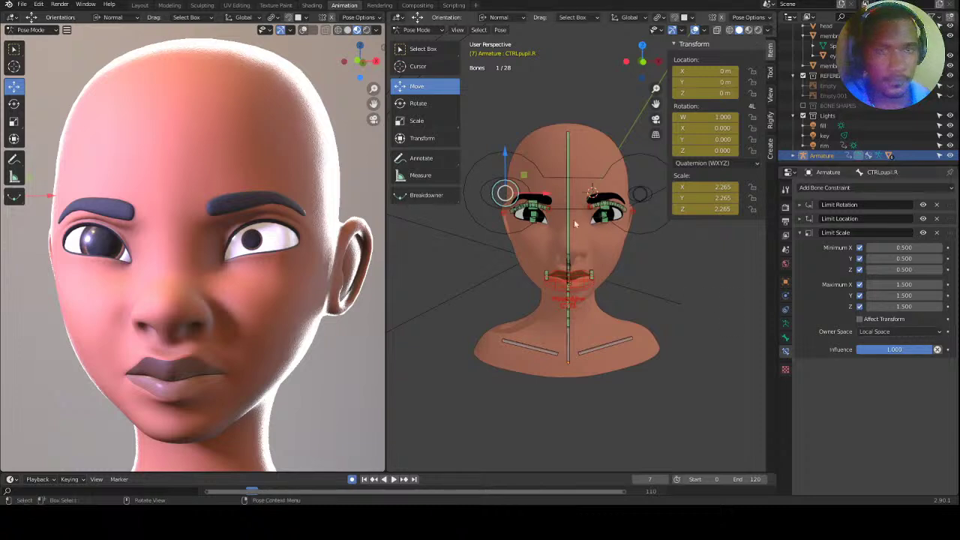
left_click(530, 194)
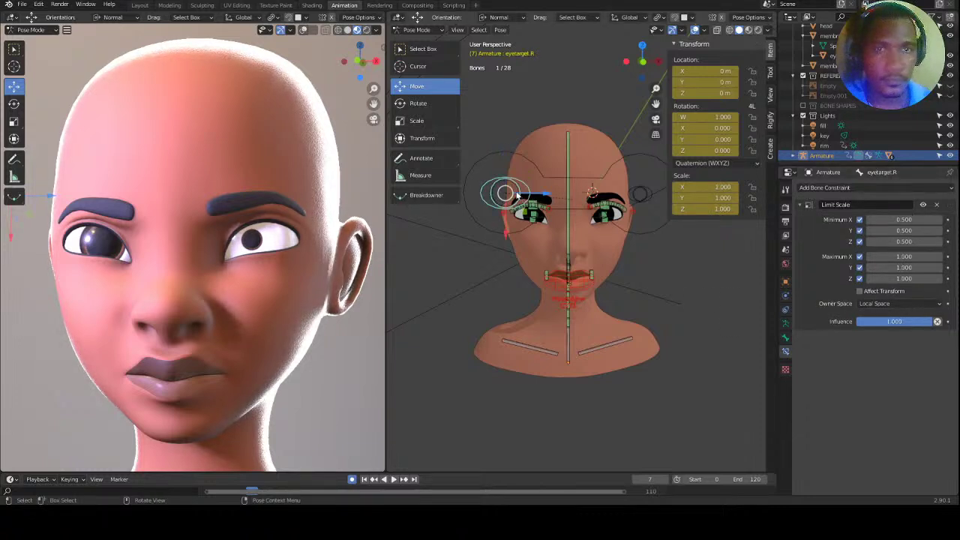
left_click(511, 188)
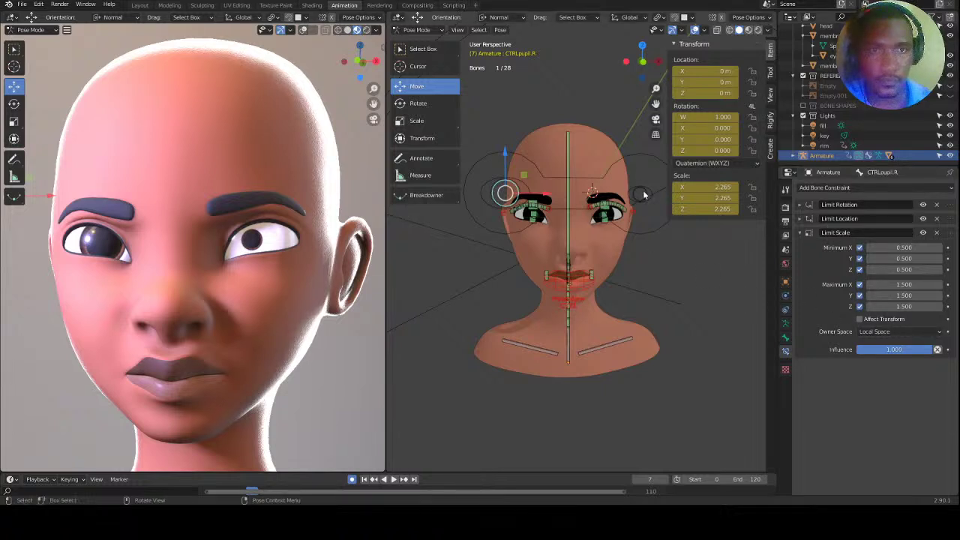
Select all the armature's bones and clear their scale.
key("a")
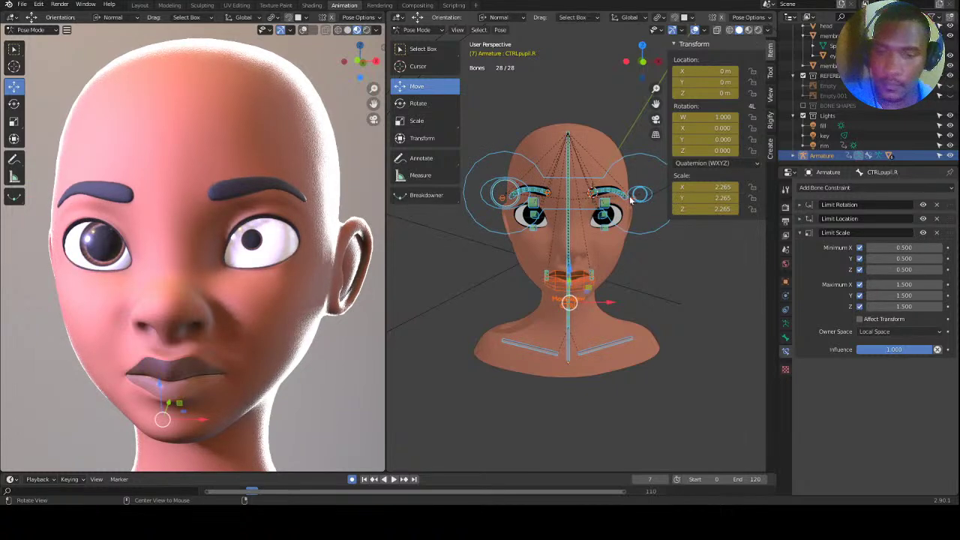
key("alt+s")
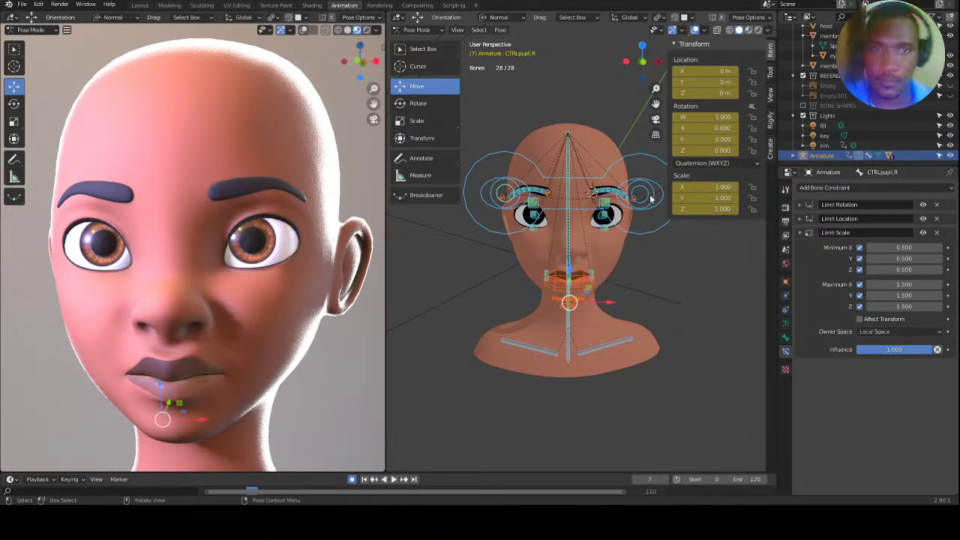
Try scaling the left eye target control, then the right one, to resize the irises.
left_click(651, 196)
left_click(653, 195)
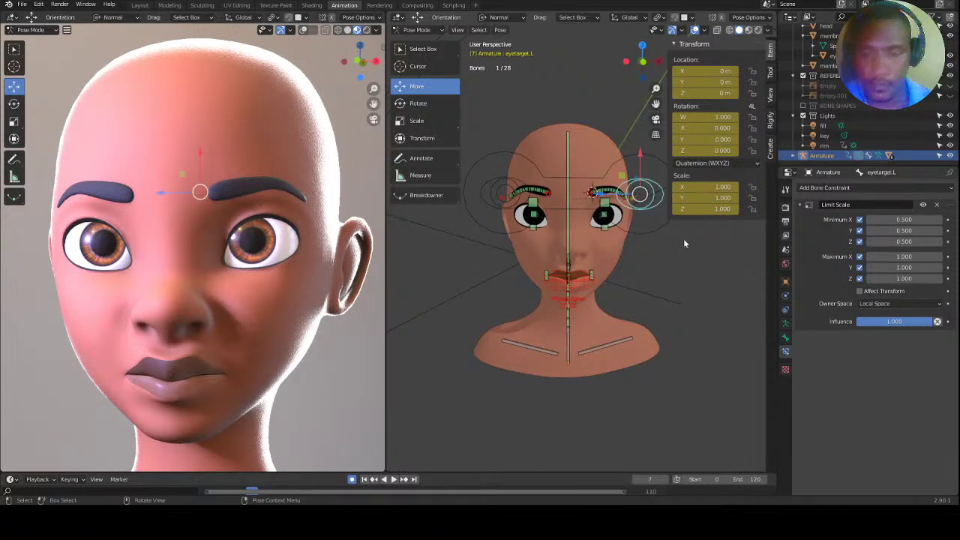
key("s")
key("Escape")
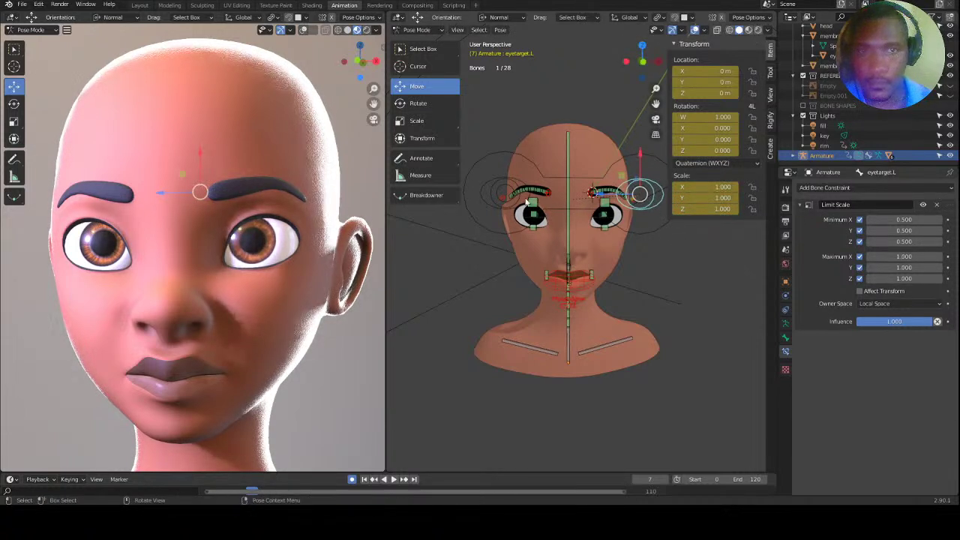
left_click(507, 194)
key("s")
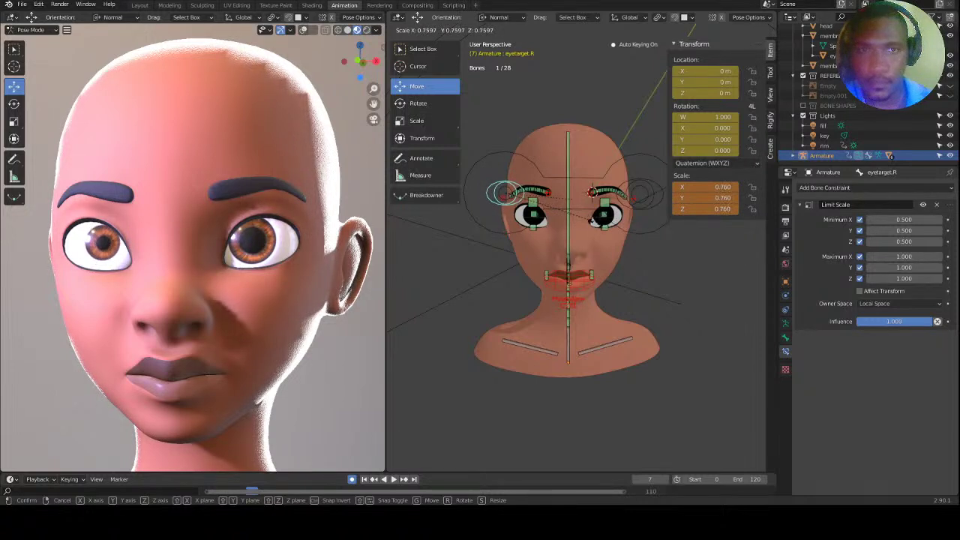
key("Escape")
Compare the Limit Scale constraints of the pupil and eye target controls on both sides of the face.
left_click(506, 193)
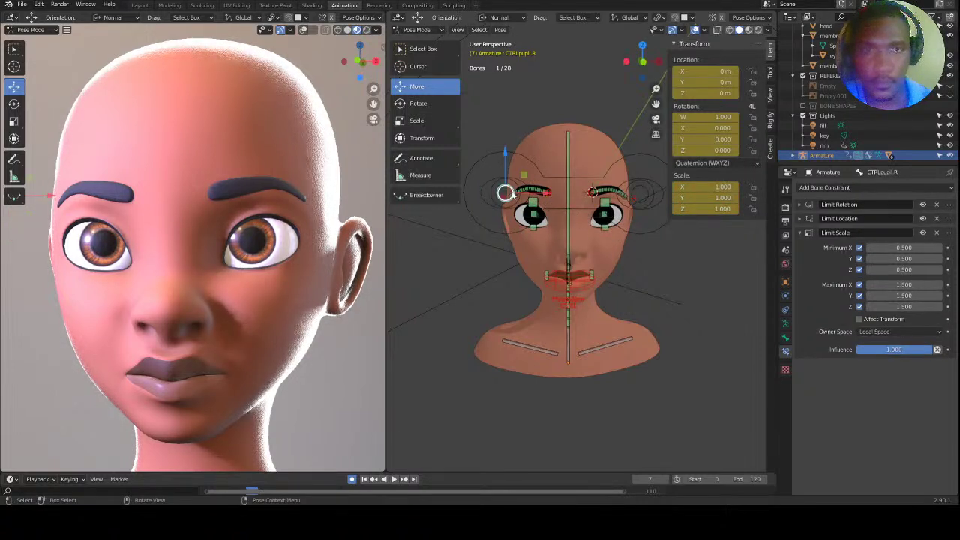
left_click(641, 193)
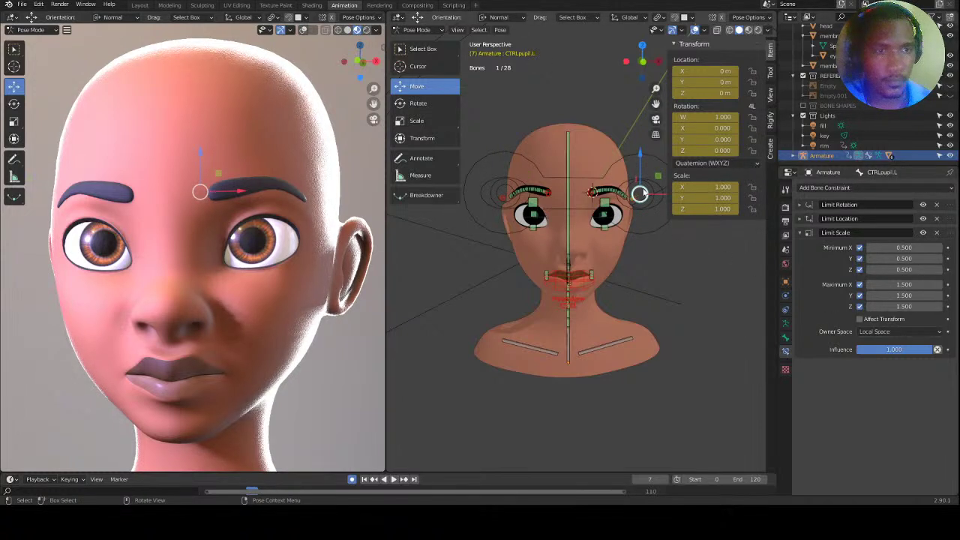
left_click(506, 191)
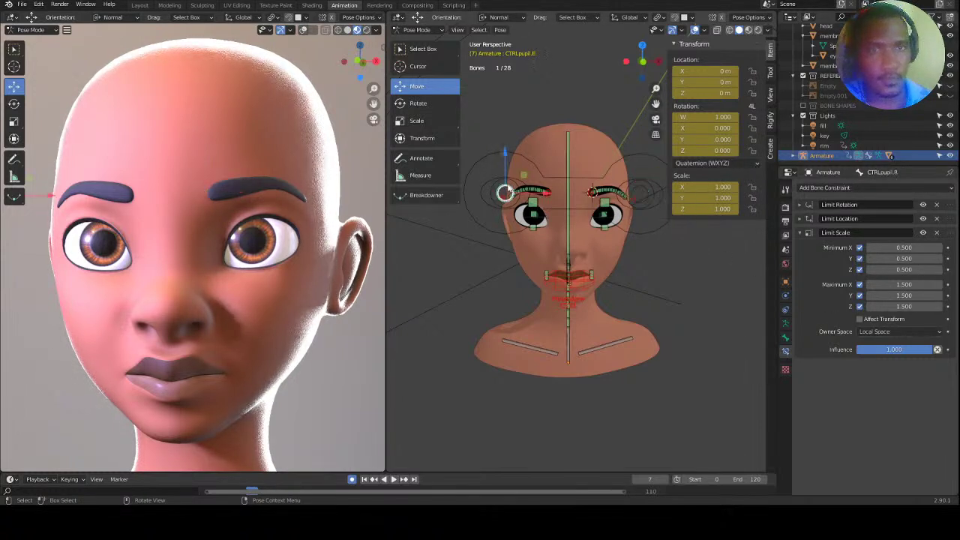
left_click(503, 187)
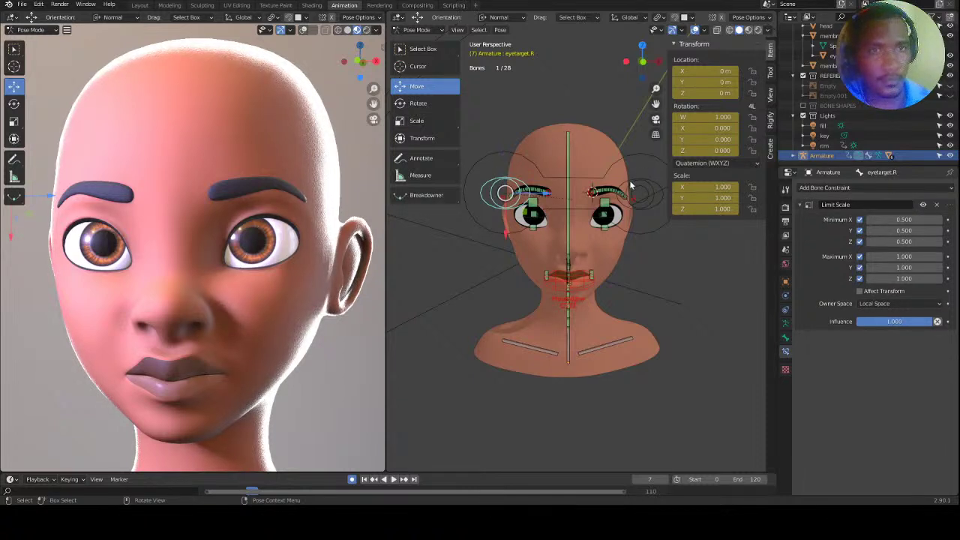
left_click(631, 195)
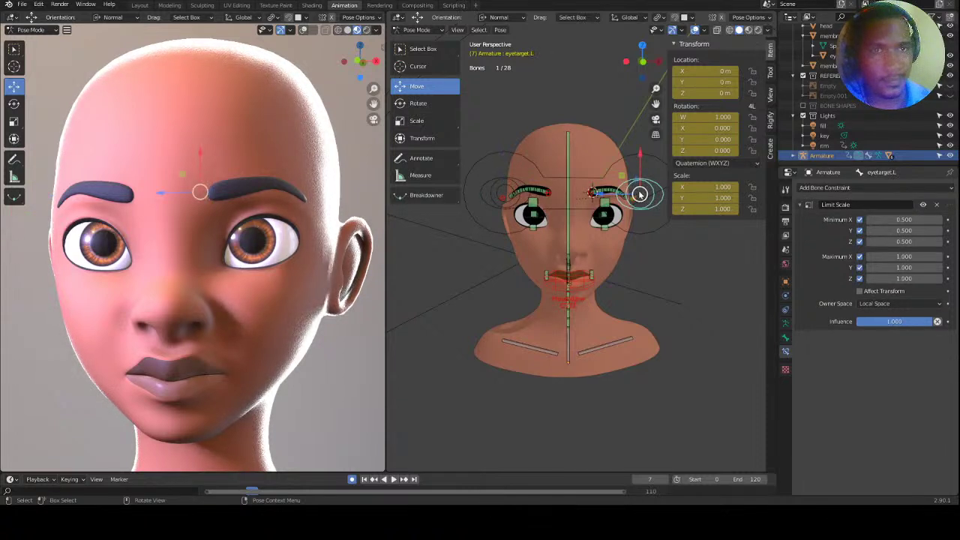
left_click(640, 194)
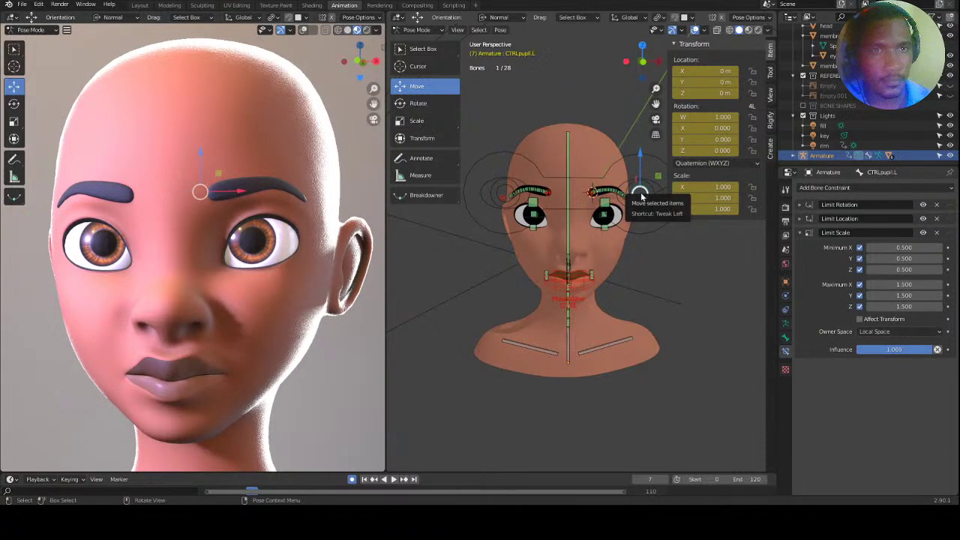
left_click(502, 189)
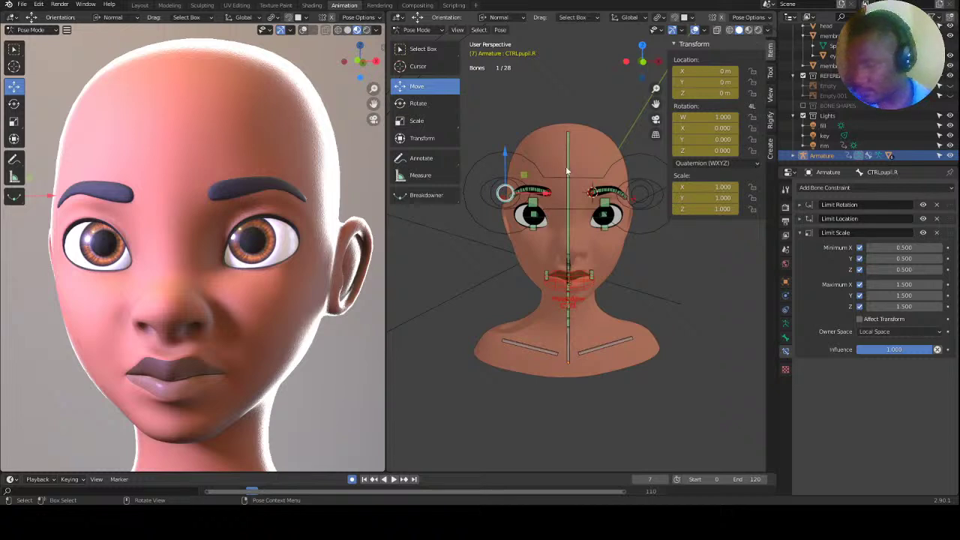
Examine the head's eye controls from other angles, checking the pupil and eye target controls on both sides.
middle_click_drag(512, 118, 581, 198)
scroll(530, 150, "up", 2)
scroll(529, 167, "down", 1)
left_click(634, 189)
left_click(616, 200)
mouse_move(616, 201)
middle_mouse_down()
mouse_move(596, 210)
mouse_move(621, 216)
middle_mouse_up()
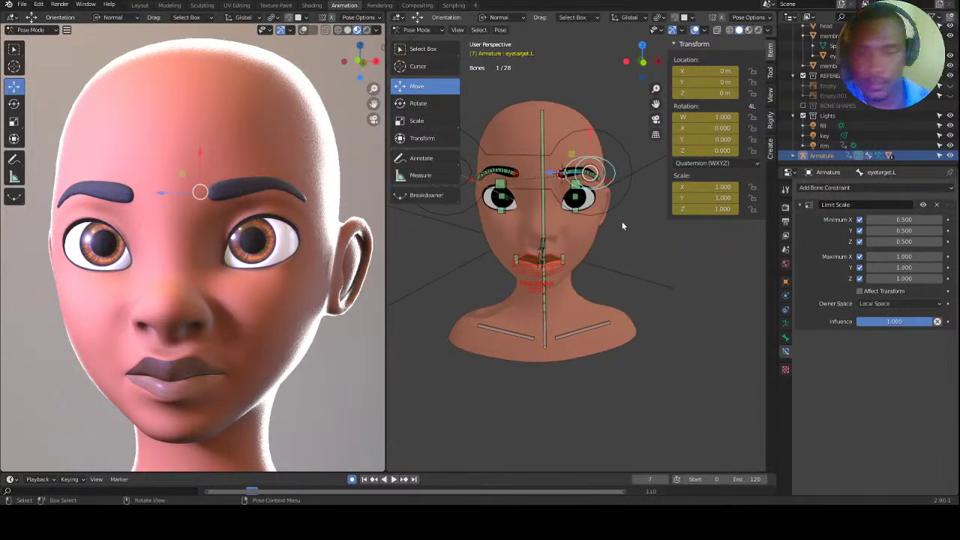
middle_click_drag(492, 196, 550, 190)
left_click(631, 187)
left_click(554, 193)
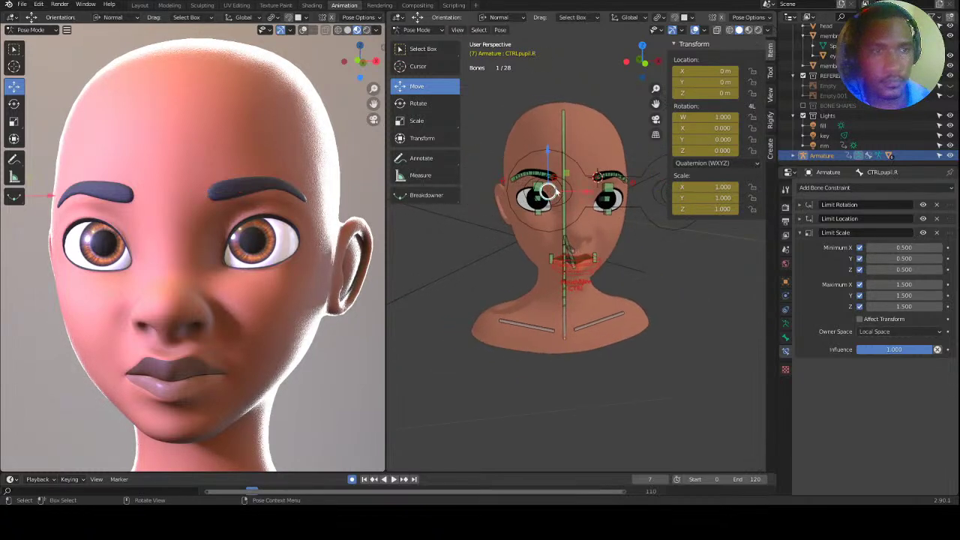
left_click(570, 197)
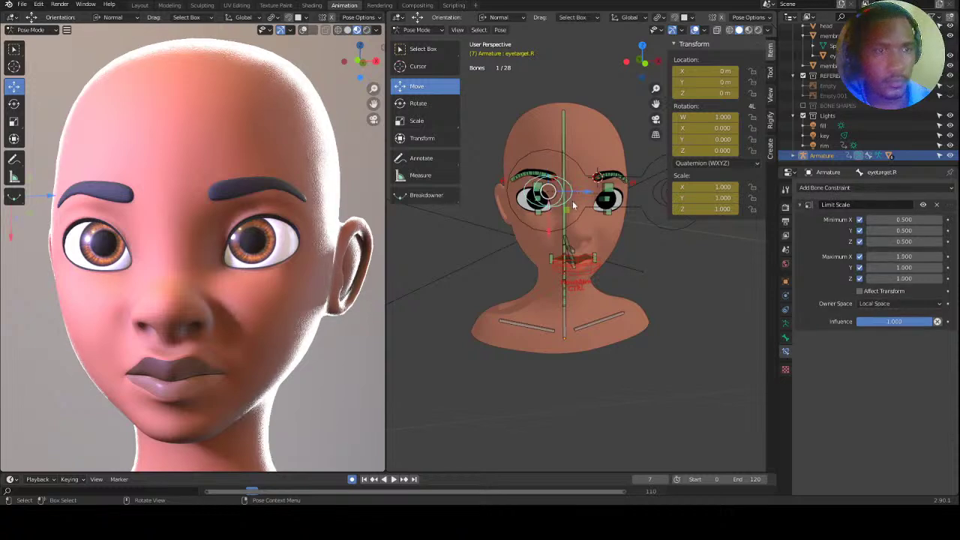
left_click(654, 196)
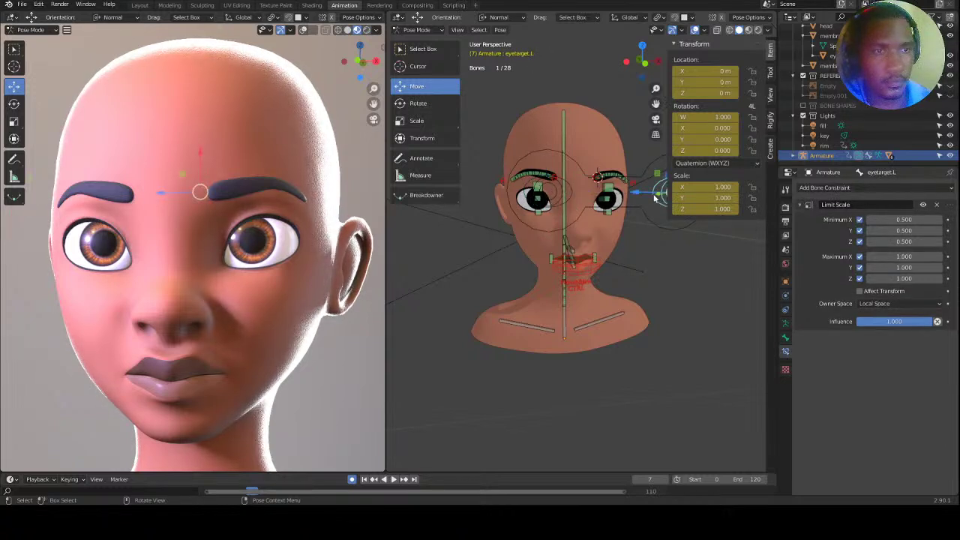
Try scaling the right pupil control down to shrink that eye's pupil.
left_click(552, 202)
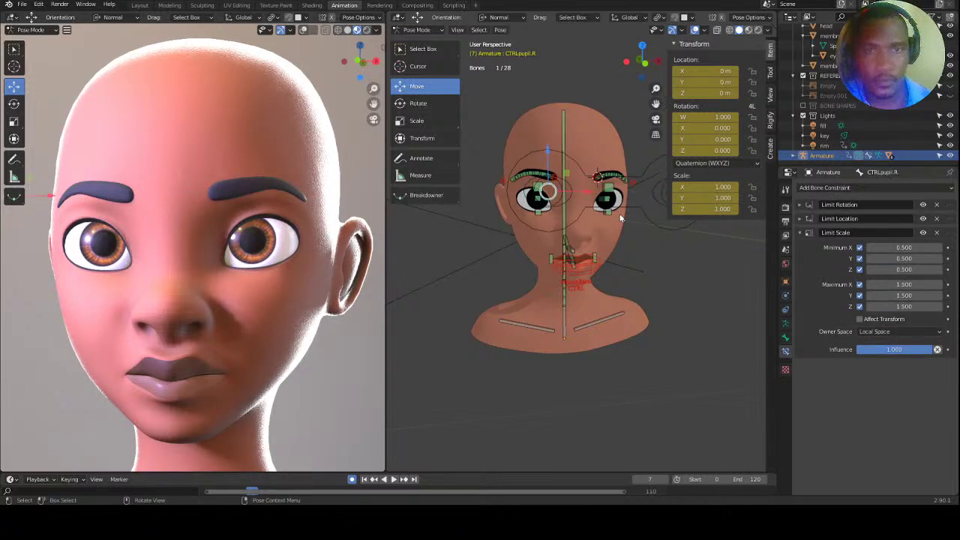
key("s")
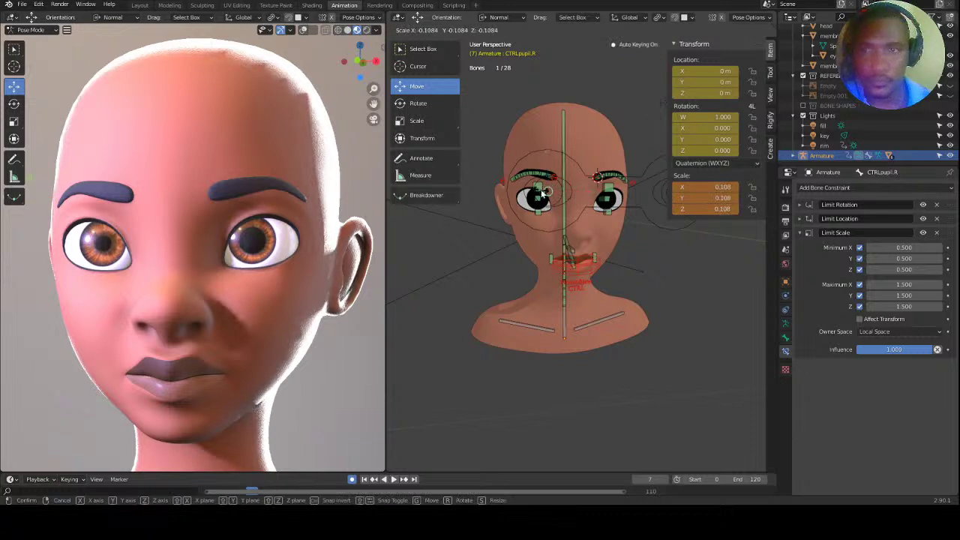
middle_click_drag(550, 207, 544, 212)
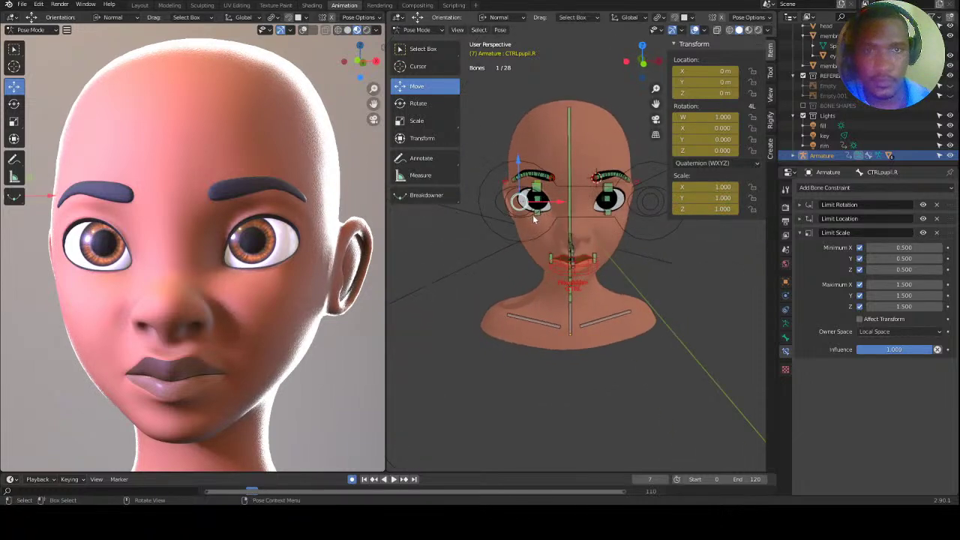
Scale the right eye target control down to about 0.246 and the right pupil control up to about 5.163.
left_click(534, 217)
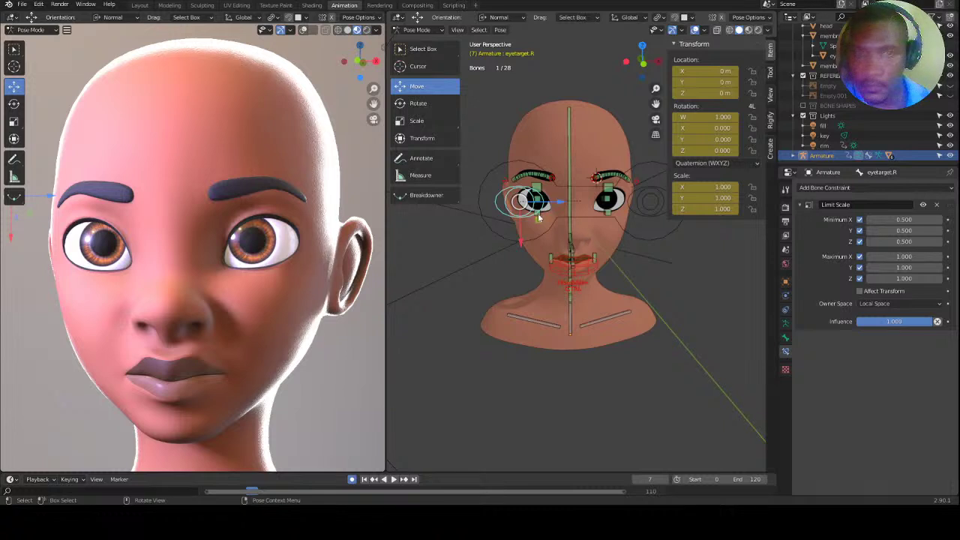
key("s")
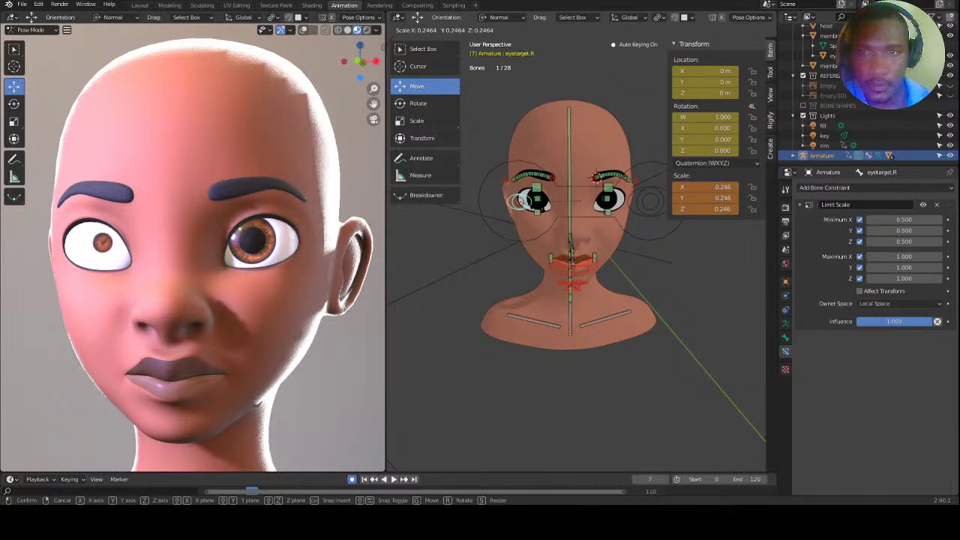
left_click(531, 210)
left_click(532, 210)
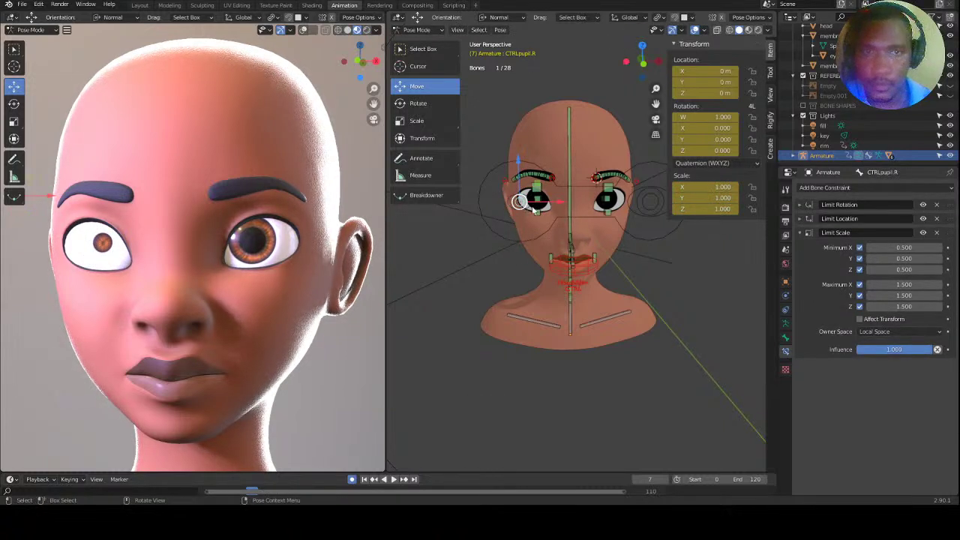
key("s")
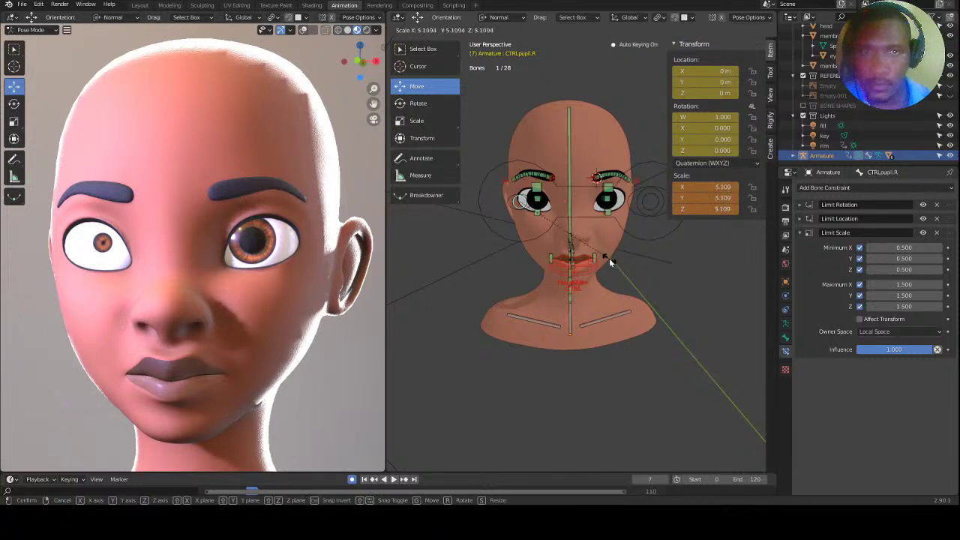
left_click(607, 256)
Clear the scale of every bone in the armature again, then select only the left pupil control.
key("a")
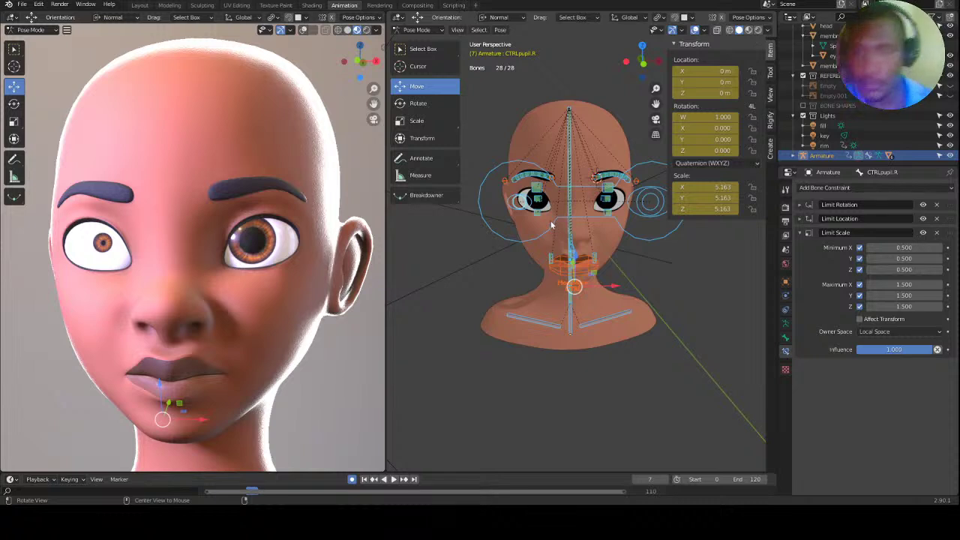
key("alt+s")
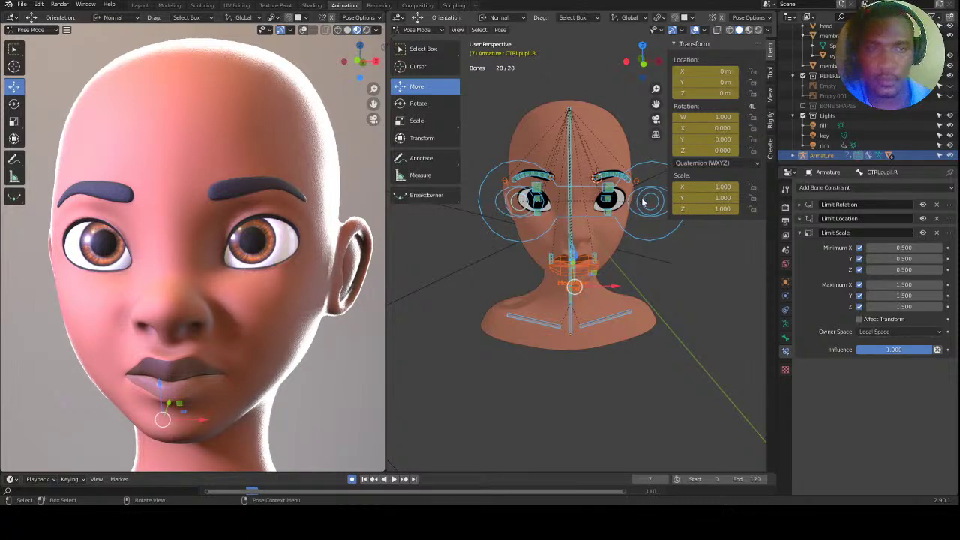
left_click(644, 201)
middle_click_drag(672, 254, 571, 232)
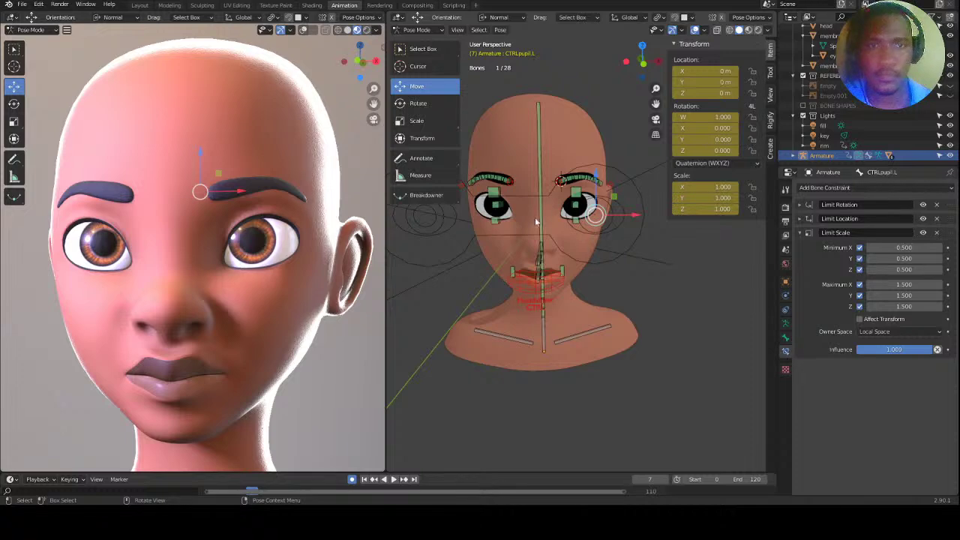
Switch to the Layout workspace and put the armature in Pose Mode.
left_click(140, 5)
key("Tab")
key("Tab")
left_click(46, 30)
left_click(33, 63)
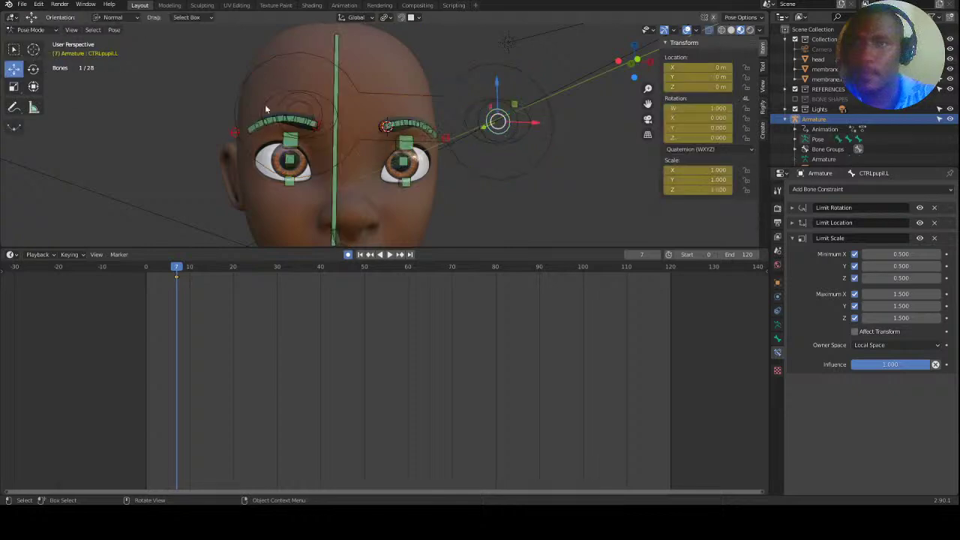
Try scaling the left pupil control to check how the left pupil responds.
left_click(537, 143)
middle_click_drag(537, 142, 505, 167)
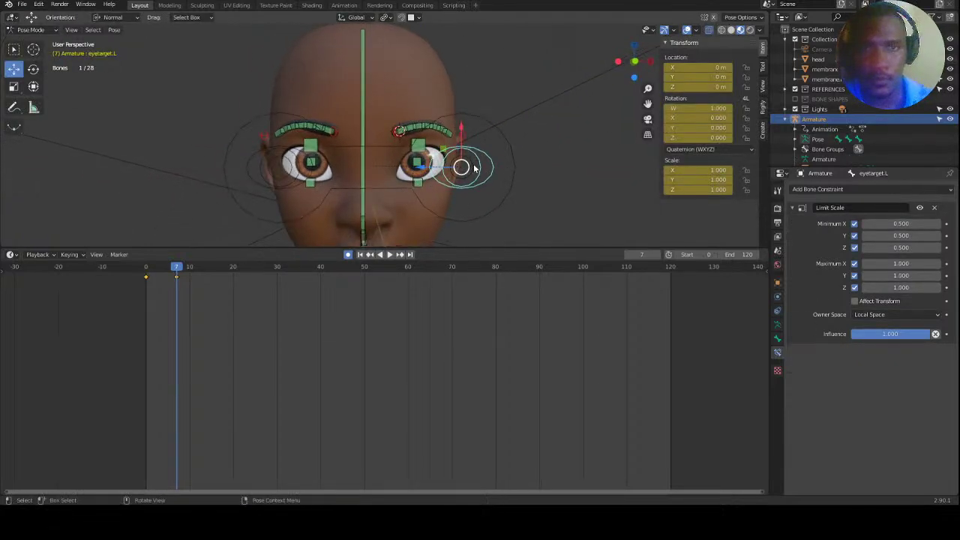
left_click(514, 164)
key("s")
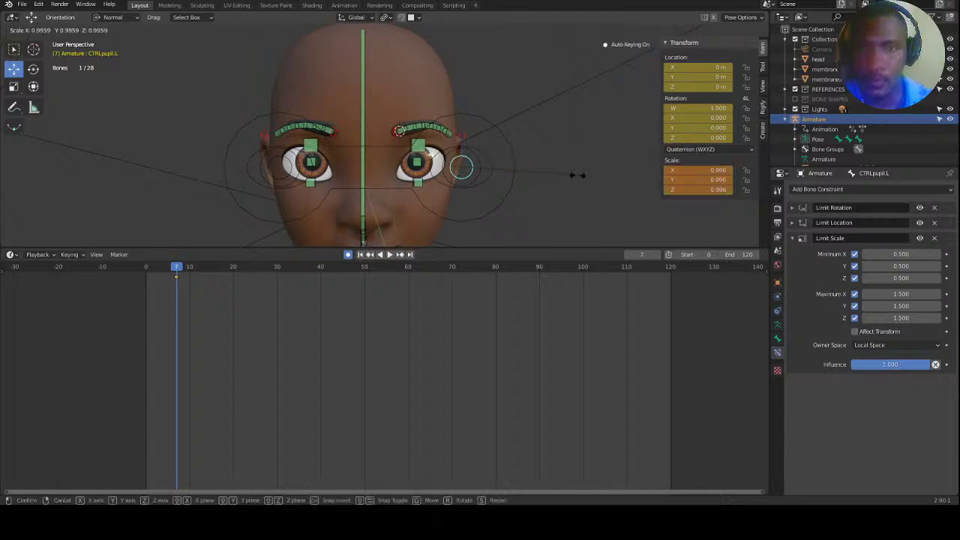
key("Escape")
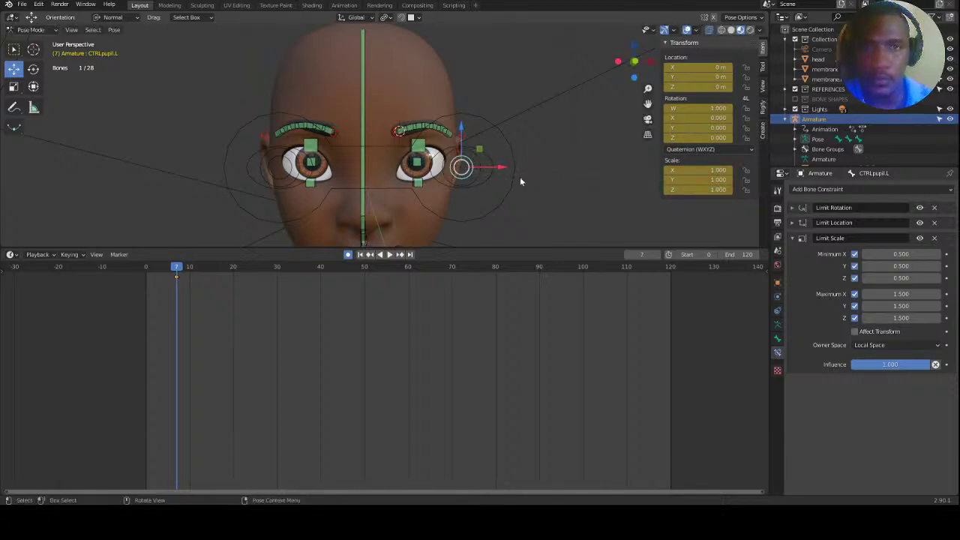
Delete the left eye target control's keyframe at frame 0 and turn off auto keying.
left_click(499, 159)
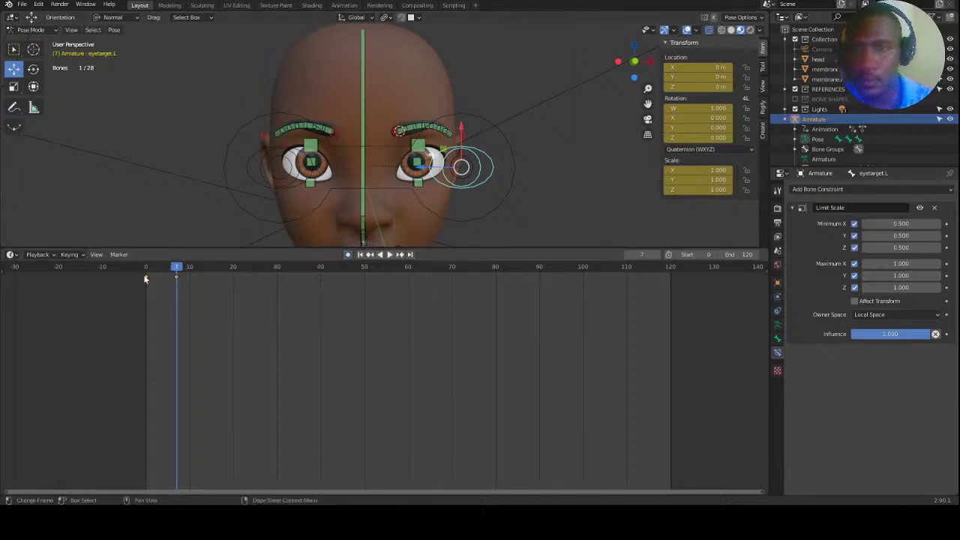
key("x")
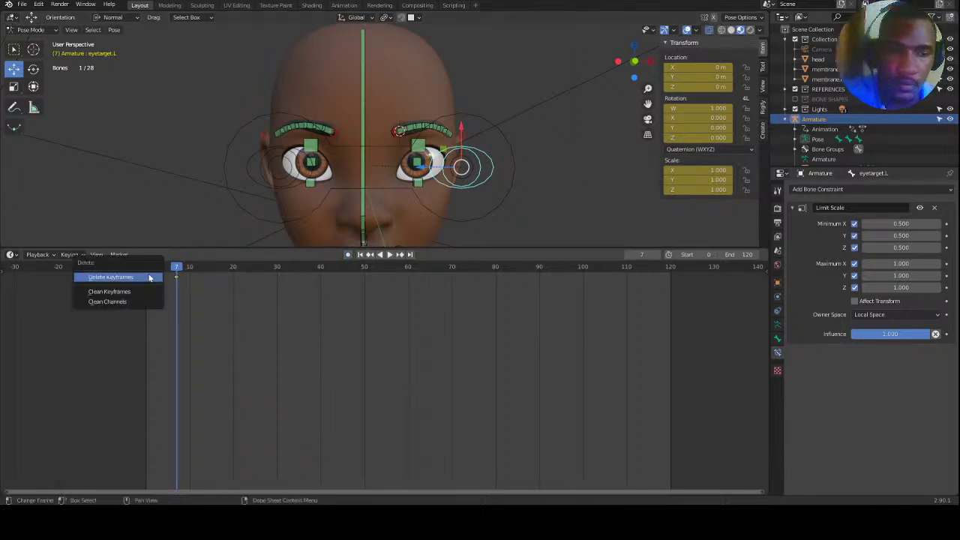
left_click(147, 279)
Delete the keyframes of all bones at frames 0 and 7 and save the file.
key("a")
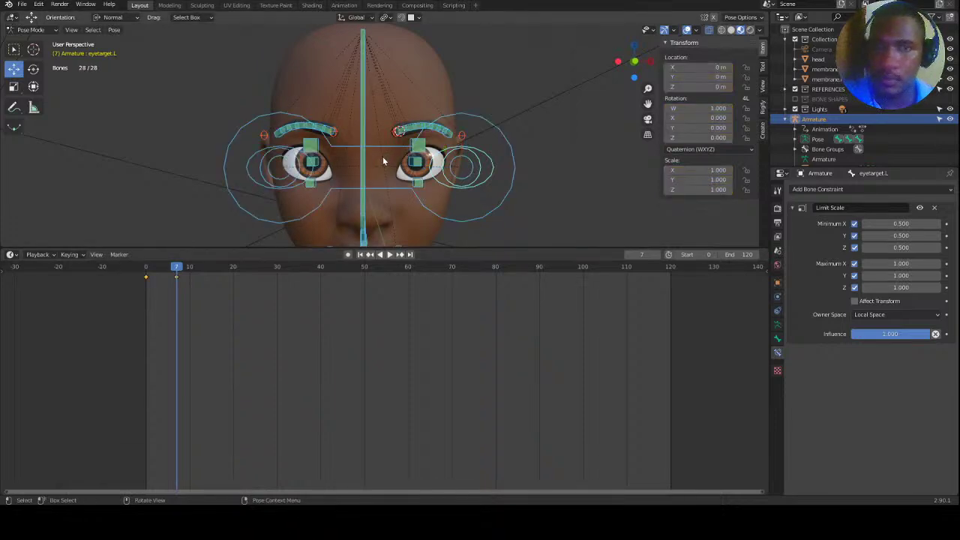
left_click_drag(197, 311, 133, 274)
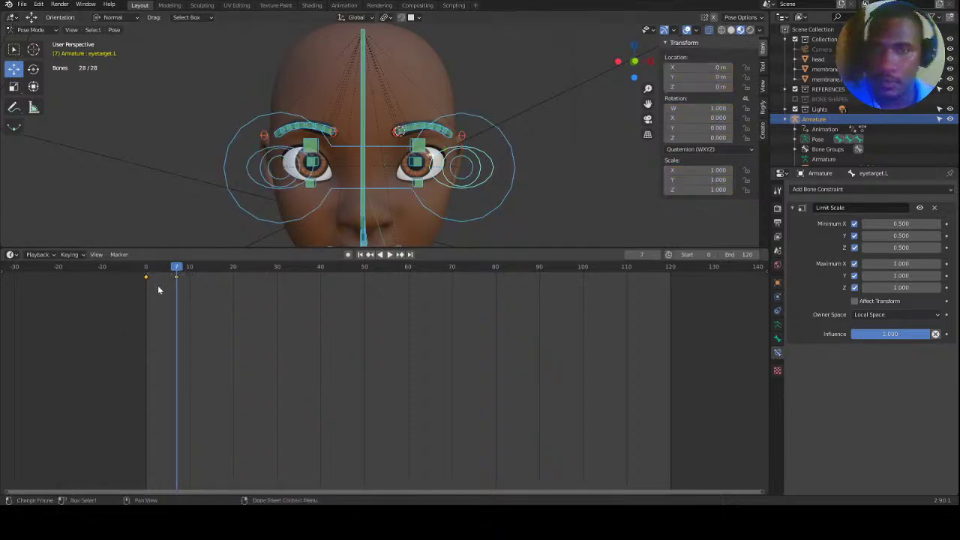
key("x")
left_click(166, 290)
key("ctrl+s")
Try scaling the left pupil control up to about 1.371 and the left eye target control down to about 0.595.
key("alt+a")
left_click(476, 165)
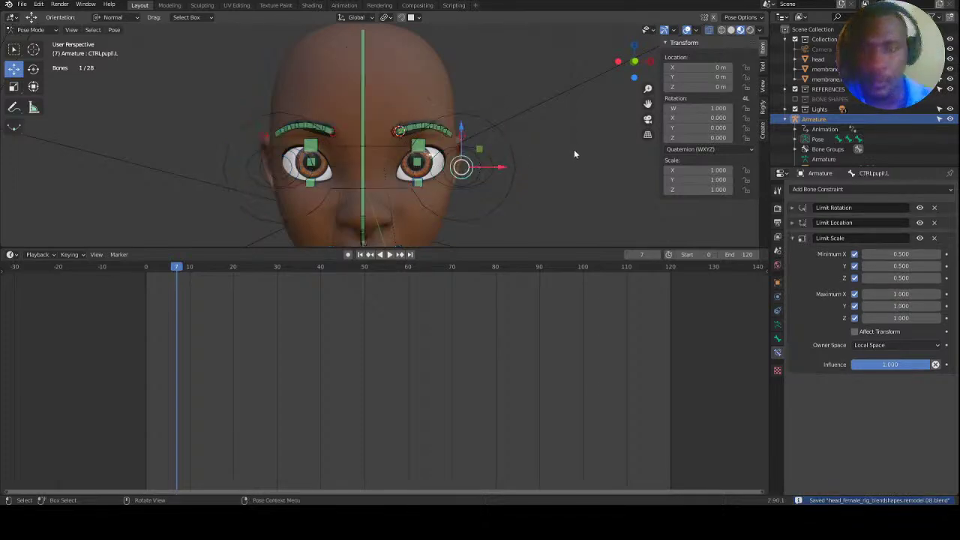
key("s")
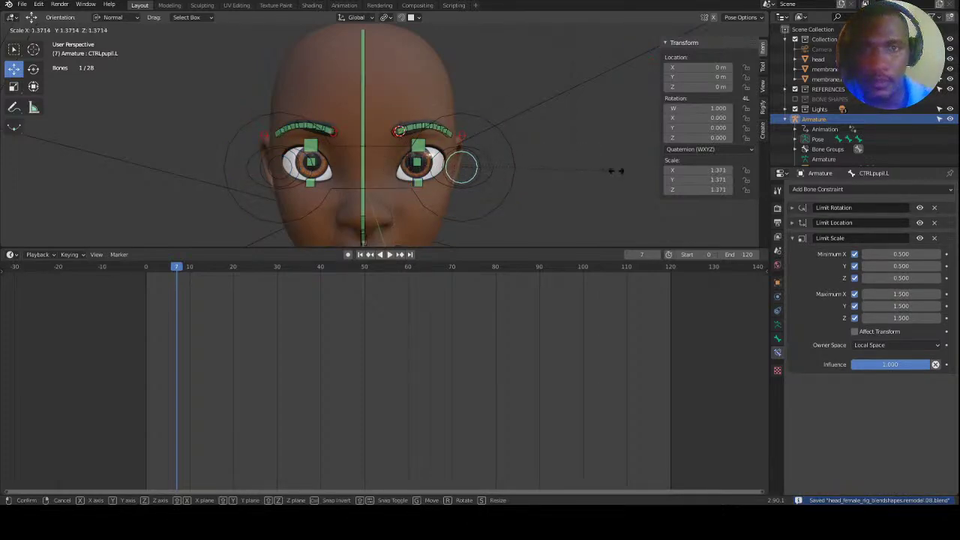
right_click(611, 171)
left_click(499, 164)
key("s")
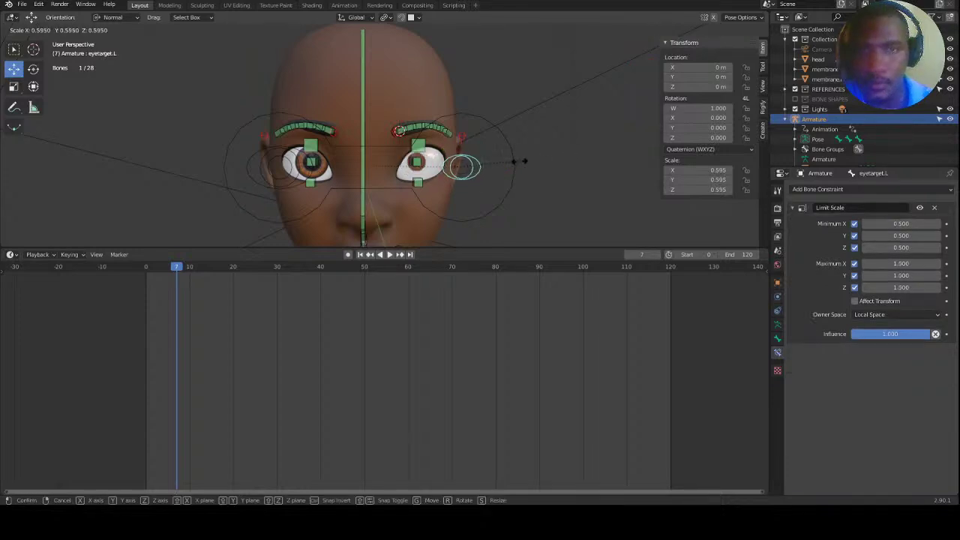
right_click(586, 158)
Try scaling the right pupil control up to about 1.611.
scroll(446, 154, "up", 3)
middle_click_drag(446, 154, 349, 137)
left_click(345, 136)
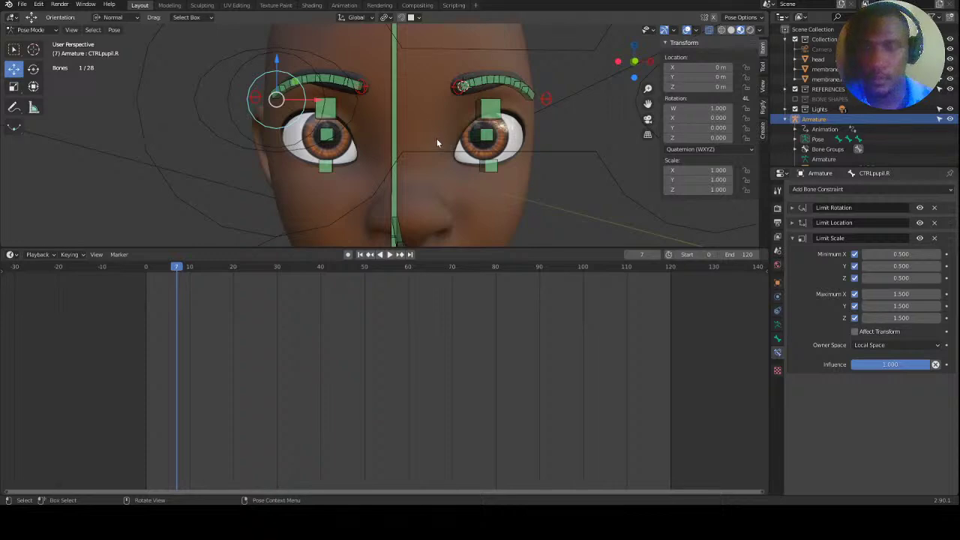
key("s")
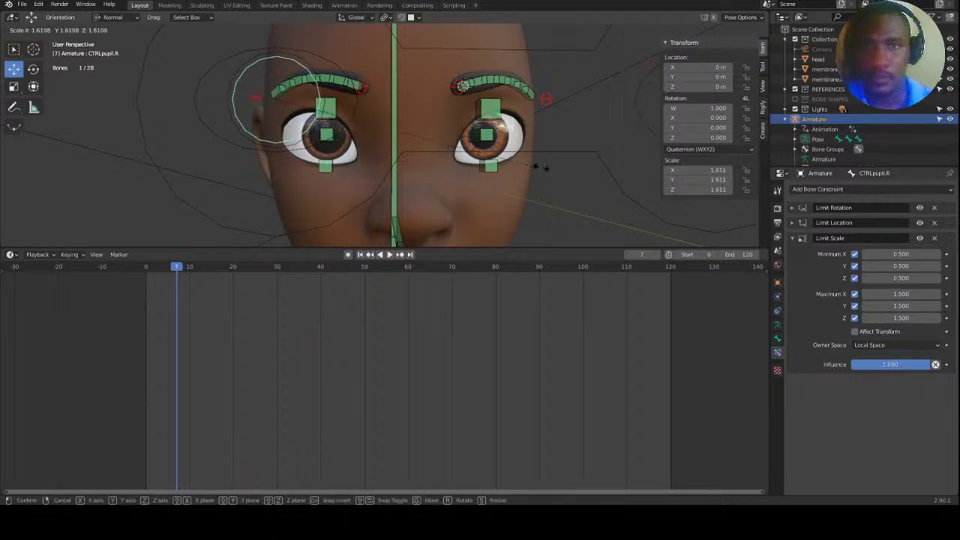
right_click(546, 168)
Scale the right eye target control down to about 0.433 and the left eye target control down to about 0.346.
left_click(294, 153)
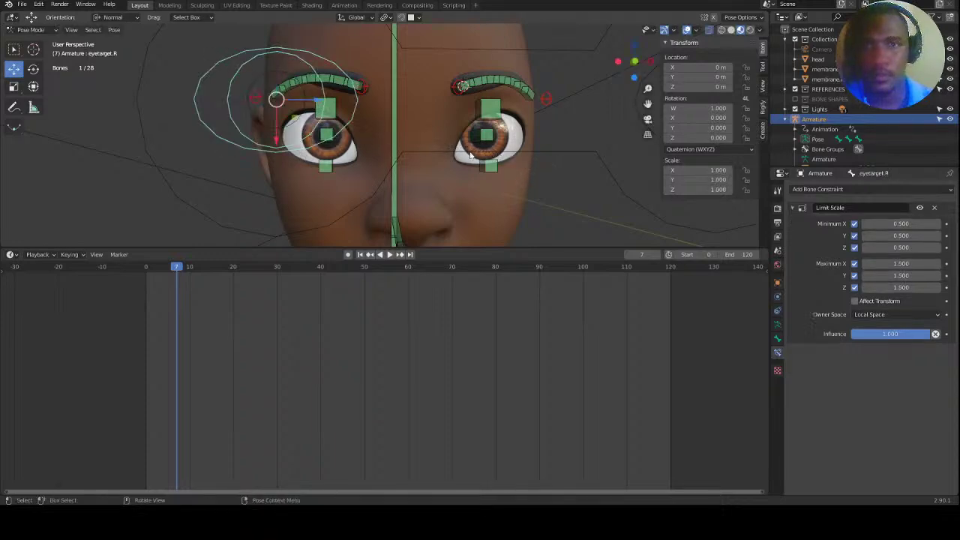
key("s")
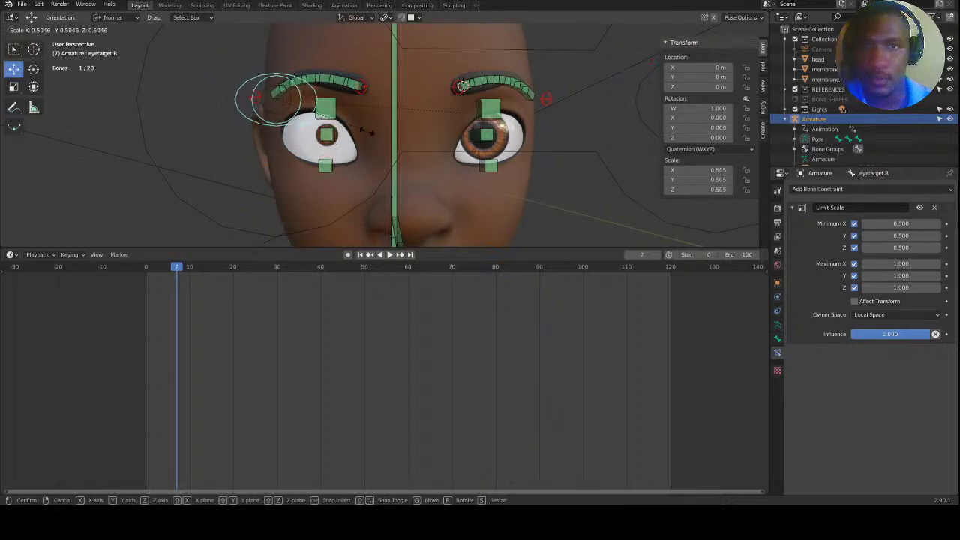
left_click(356, 134)
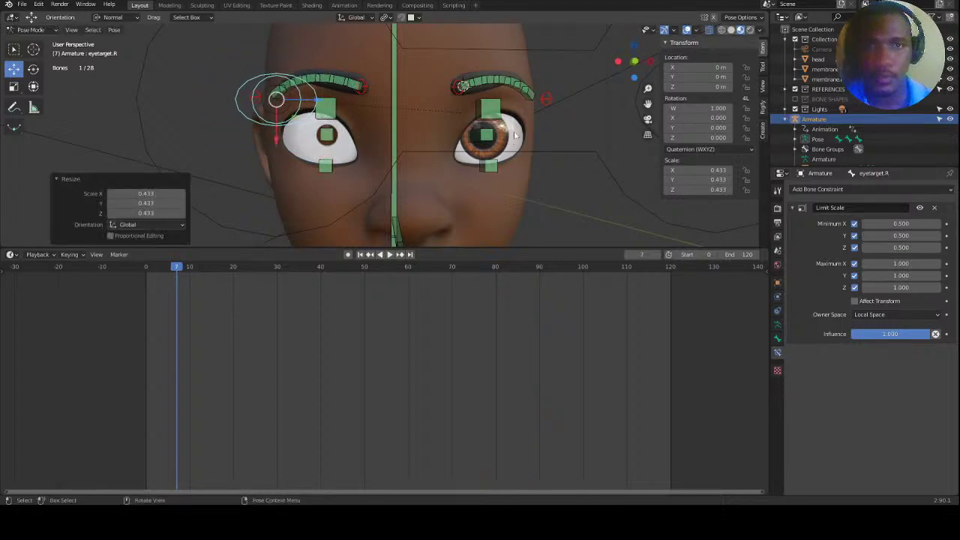
scroll(595, 141, "down", 2)
left_click(593, 143)
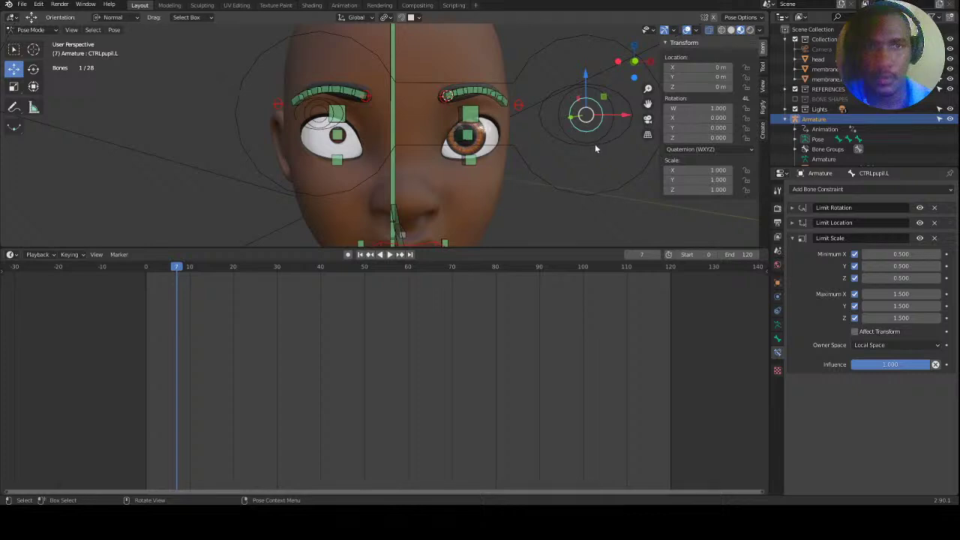
left_click(595, 145)
key("s")
left_click(523, 140)
Hide armatures in the viewport to view the shrunken irises without the rig, and show the armatures again.
middle_click_drag(523, 140, 560, 81)
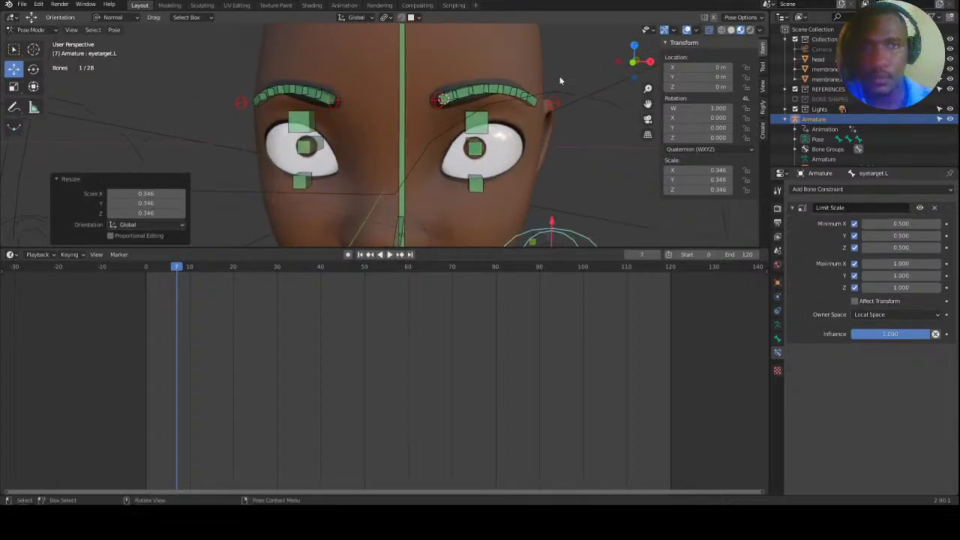
left_click(654, 31)
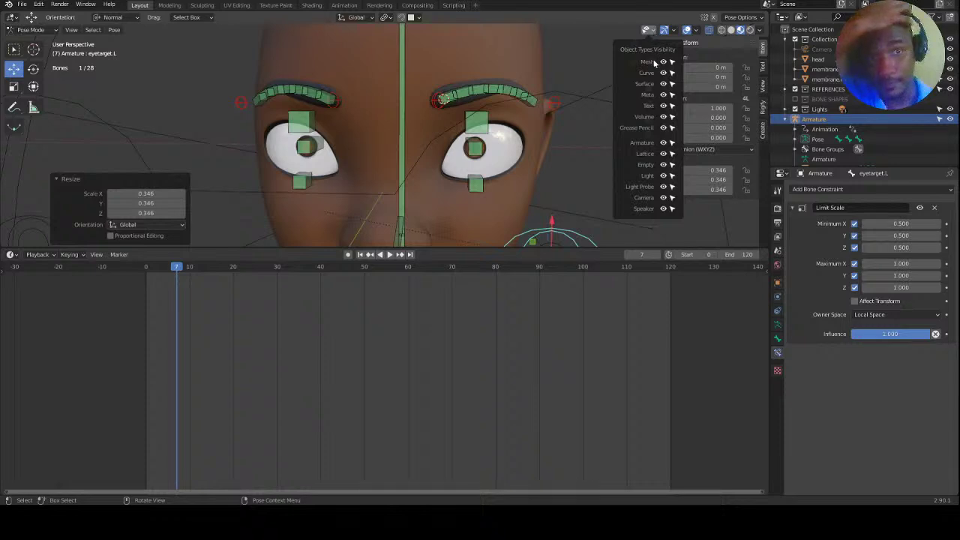
left_click(663, 143)
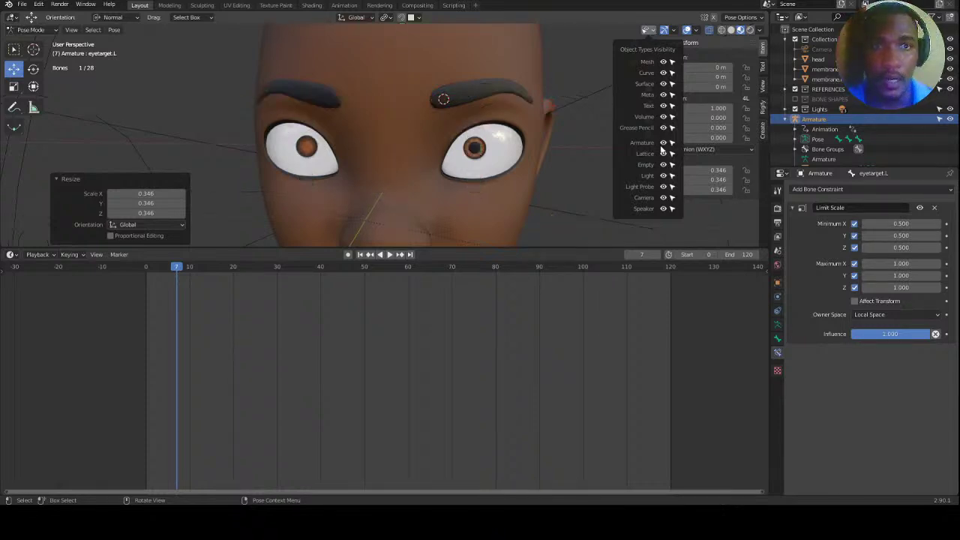
middle_click_drag(532, 167, 495, 165)
scroll(451, 159, "down", 2)
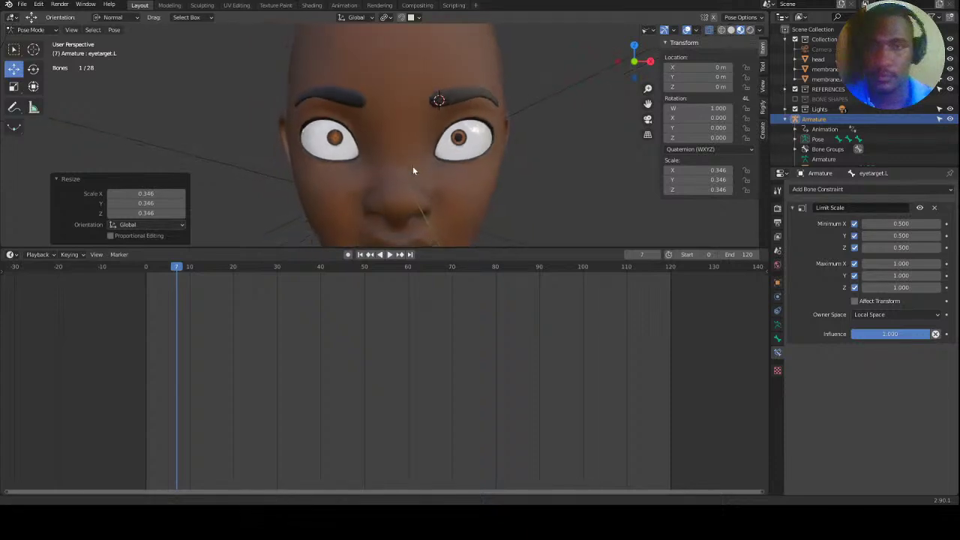
left_click(650, 31)
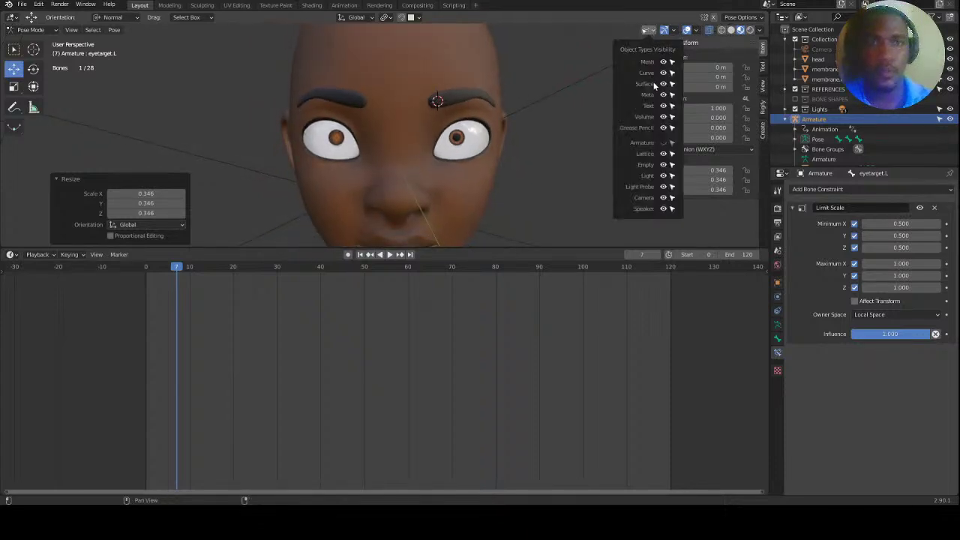
left_click(666, 144)
Switch to Object Mode, select the right eyeball and examine its shape key values.
middle_click_drag(355, 178, 264, 164)
left_click(274, 154)
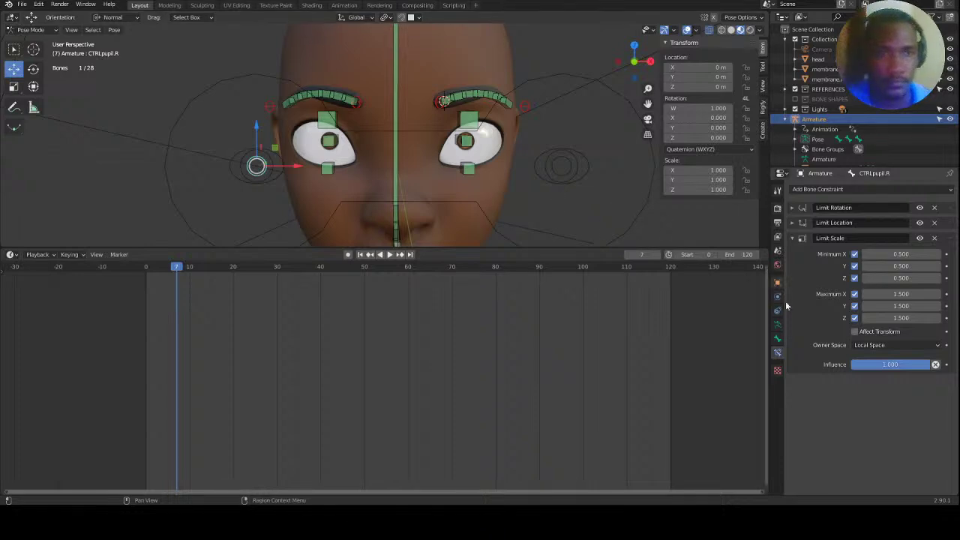
key("ctrl+Tab")
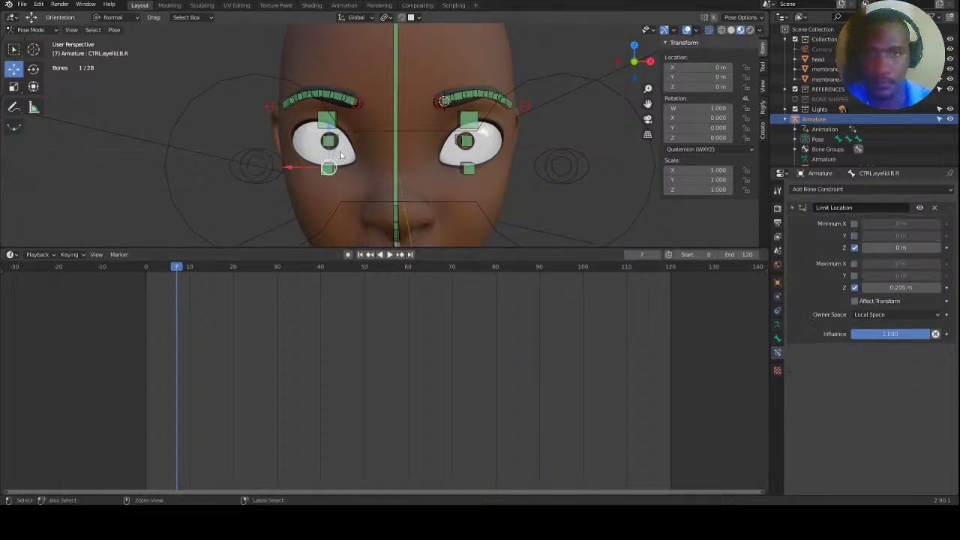
left_click(342, 159)
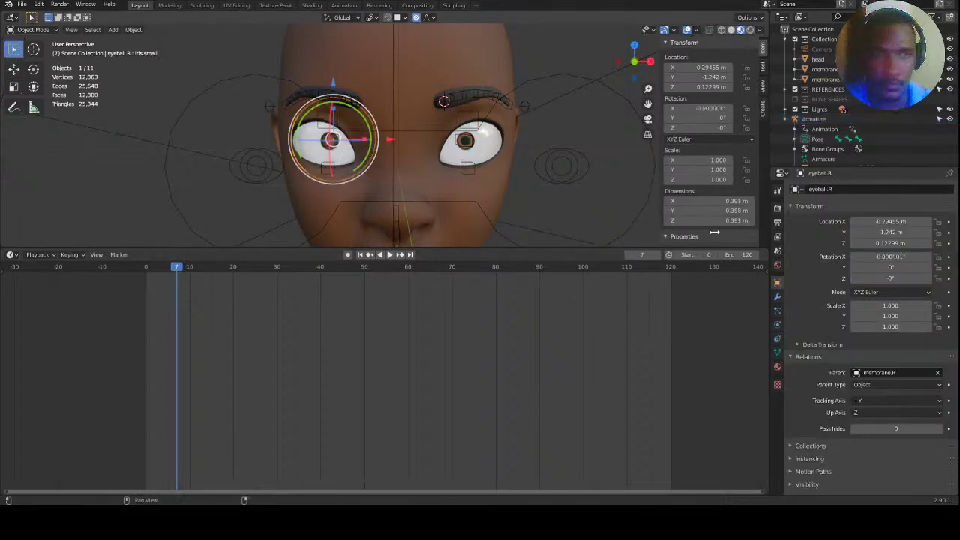
left_click(778, 353)
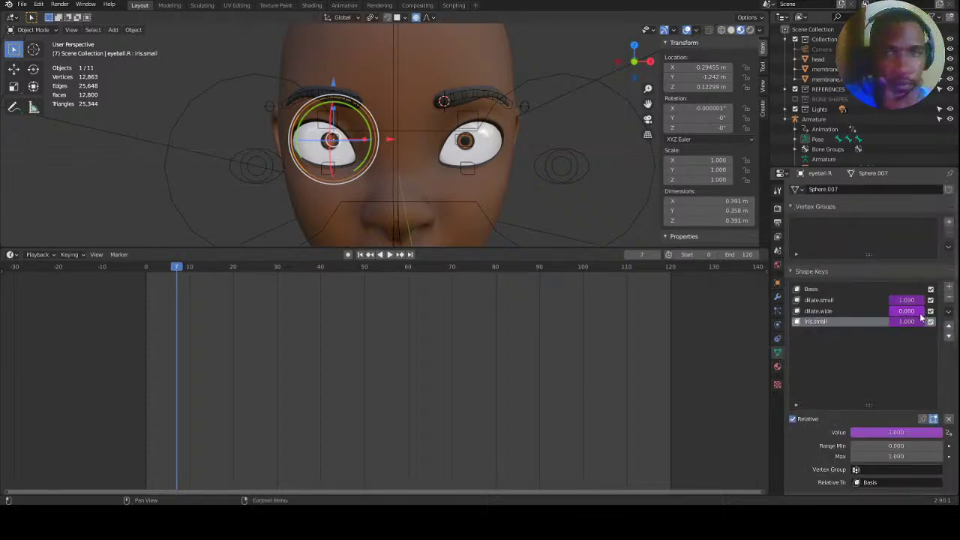
scroll(897, 382, "down", 3)
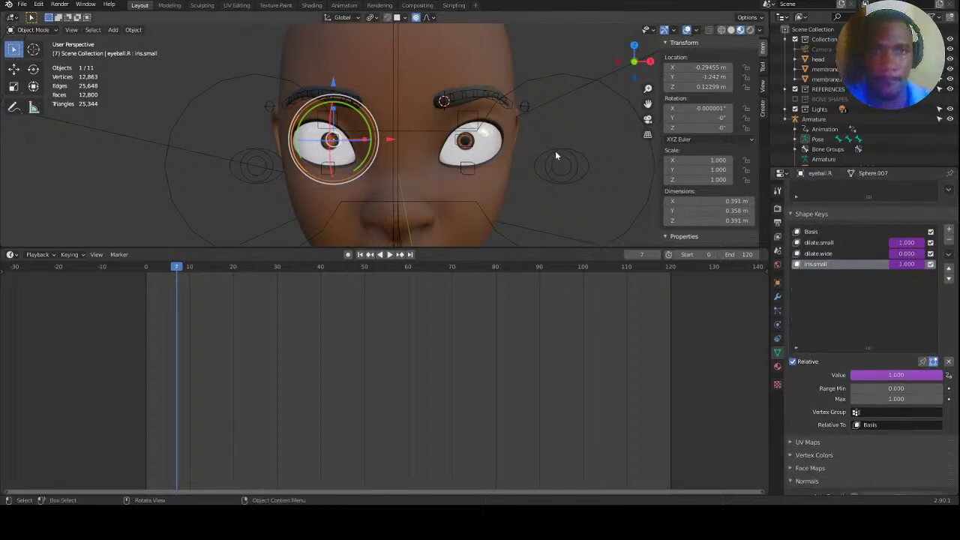
Select the left eyeball and set the variable of its dilate.small shape key driver to Local Space.
left_click(489, 147)
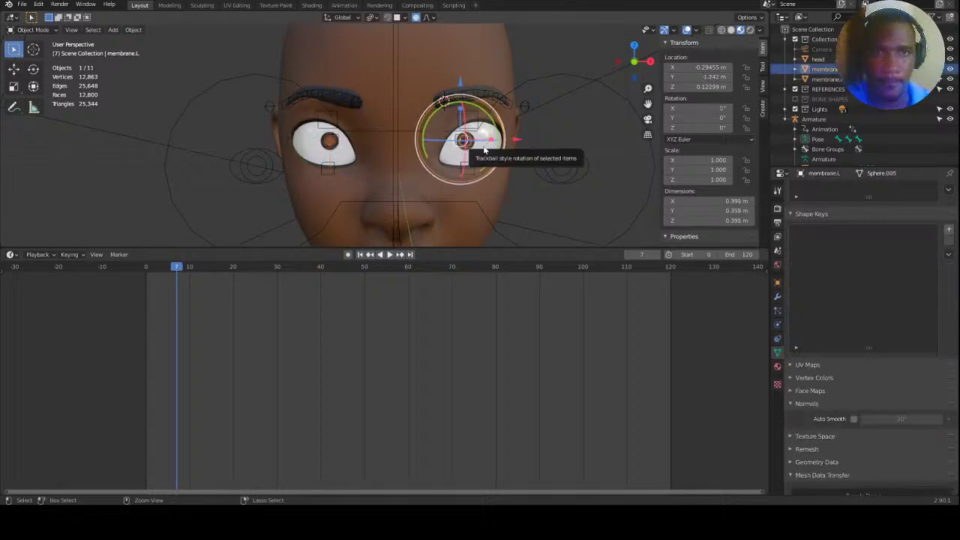
left_click(488, 148)
right_click(904, 244)
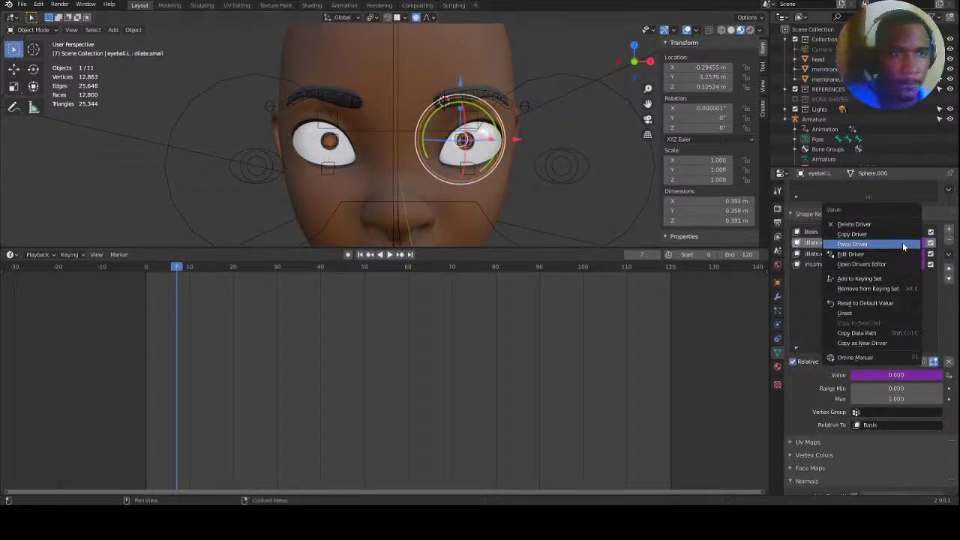
left_click(863, 254)
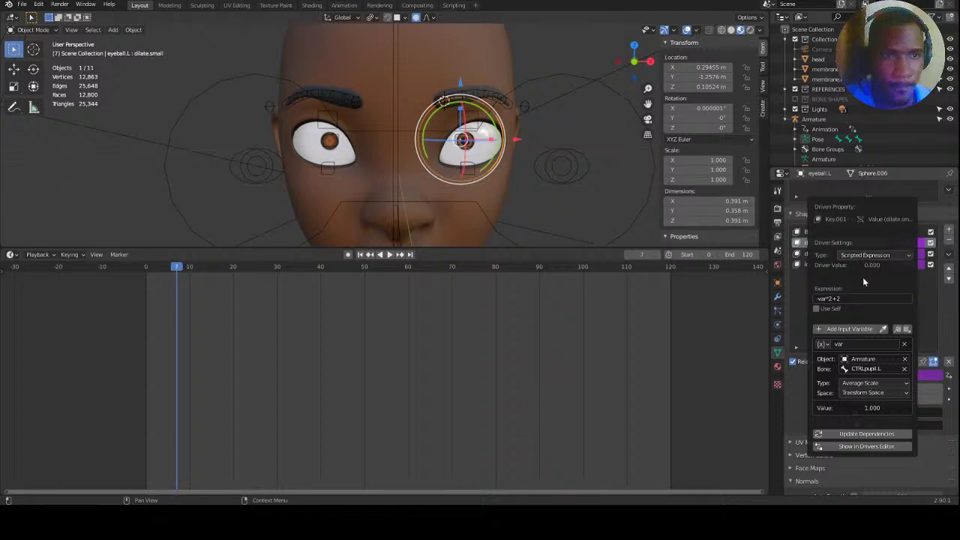
left_click(889, 393)
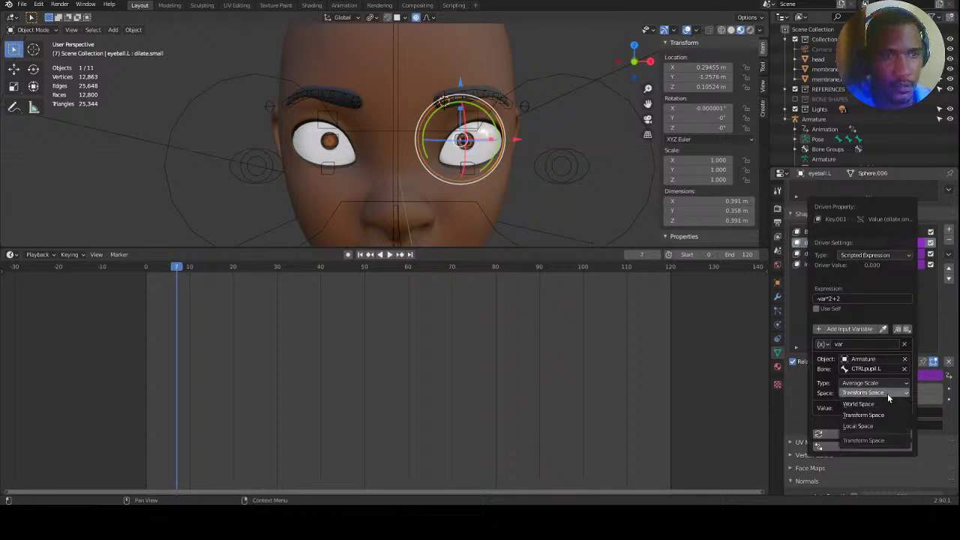
left_click(869, 427)
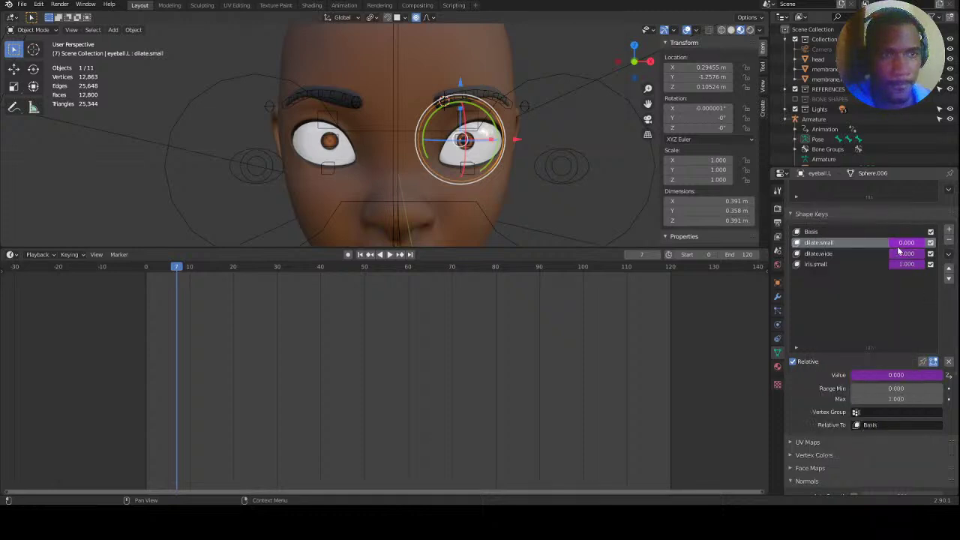
Set the variable of the left eyeball's dilate.wide shape key driver to Local Space.
right_click(902, 256)
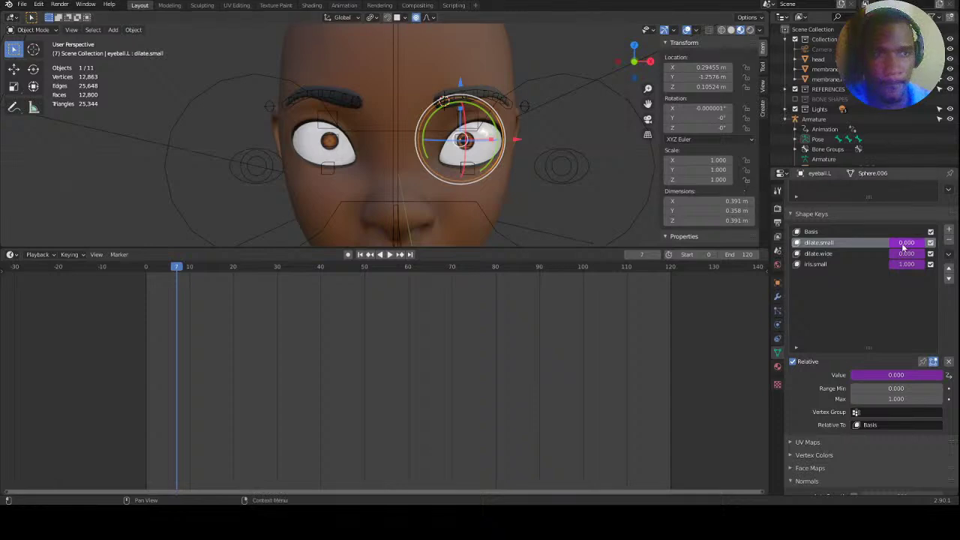
right_click(902, 252)
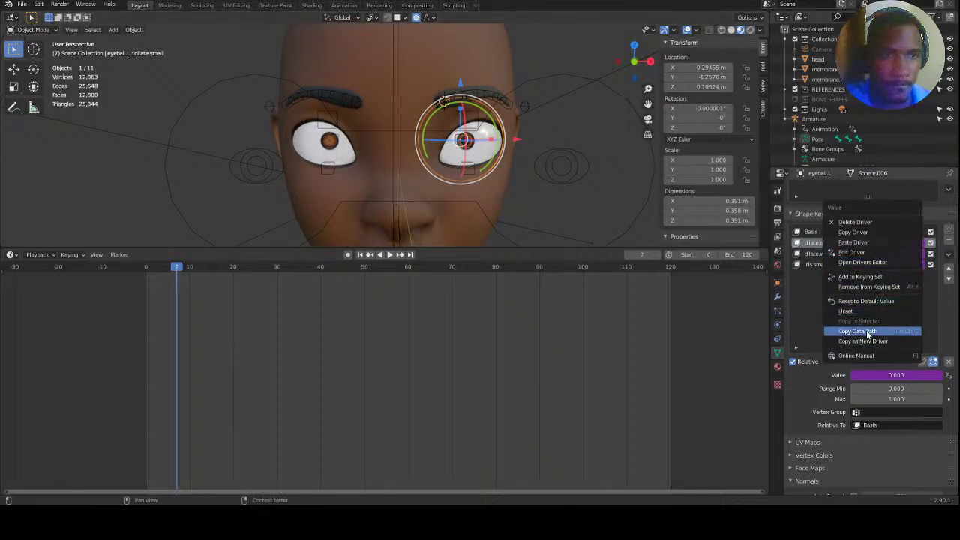
left_click(854, 252)
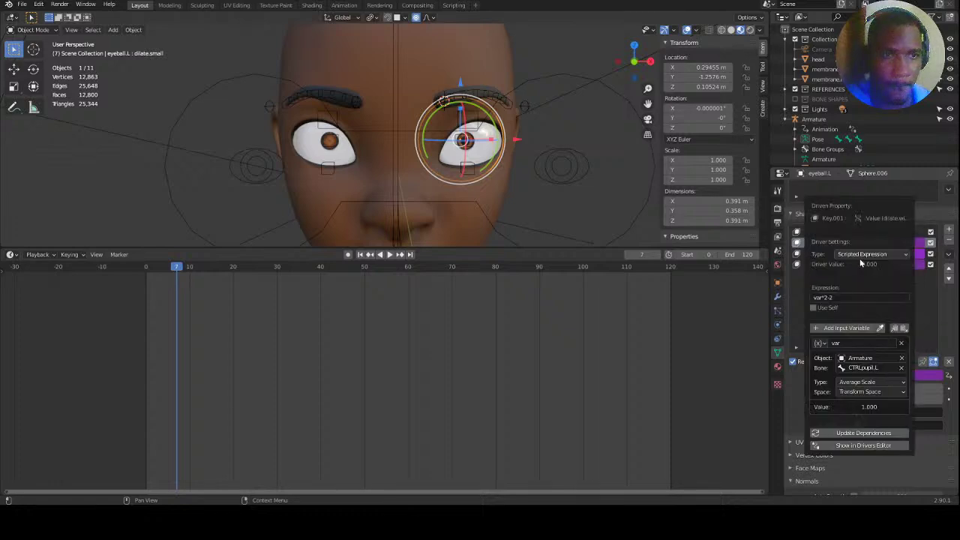
left_click(870, 391)
left_click(855, 425)
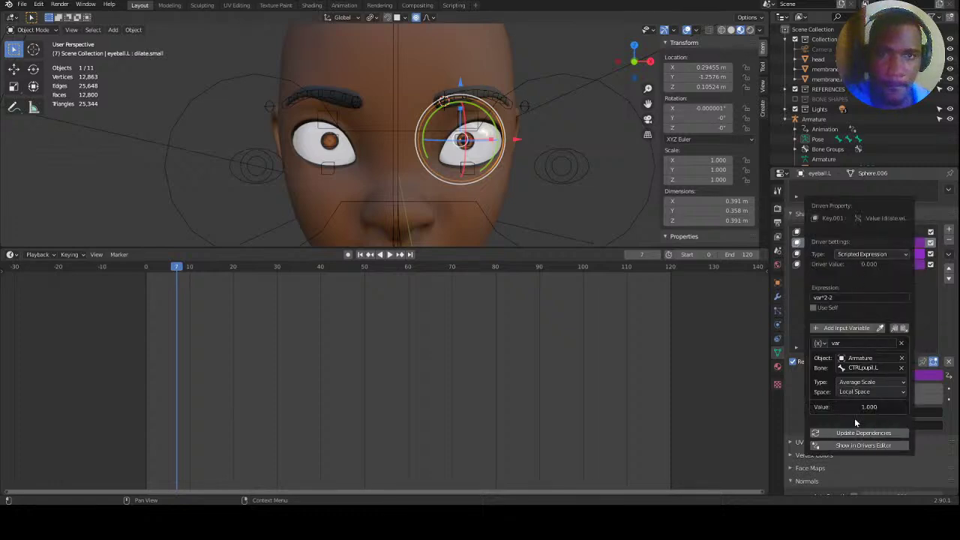
Set the variable of the left eyeball's iris.small shape key driver to Local Space.
right_click(906, 264)
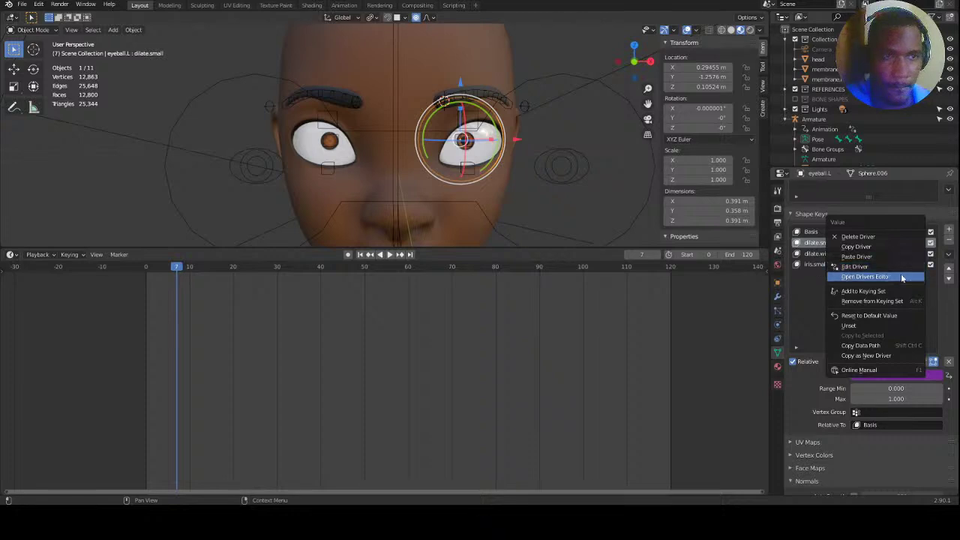
left_click(855, 267)
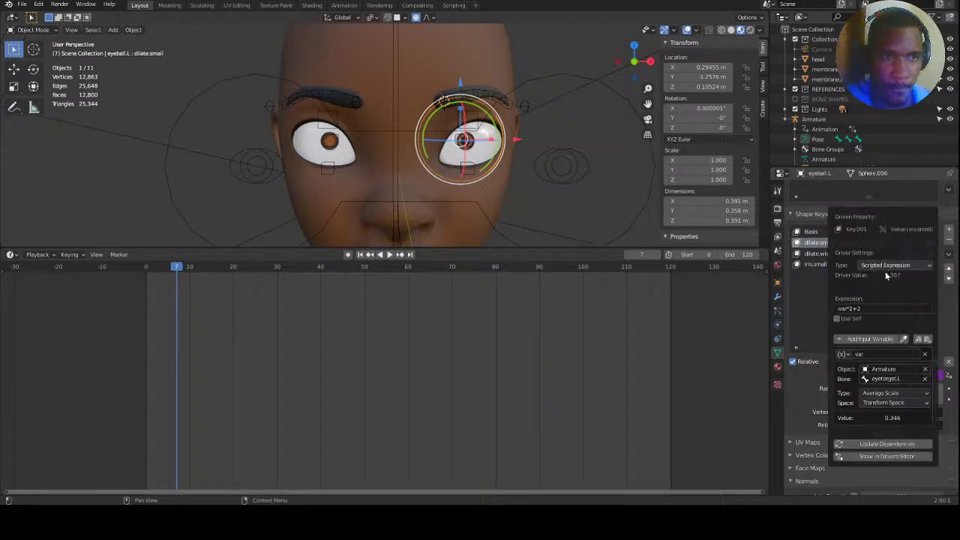
left_click(891, 403)
left_click(878, 435)
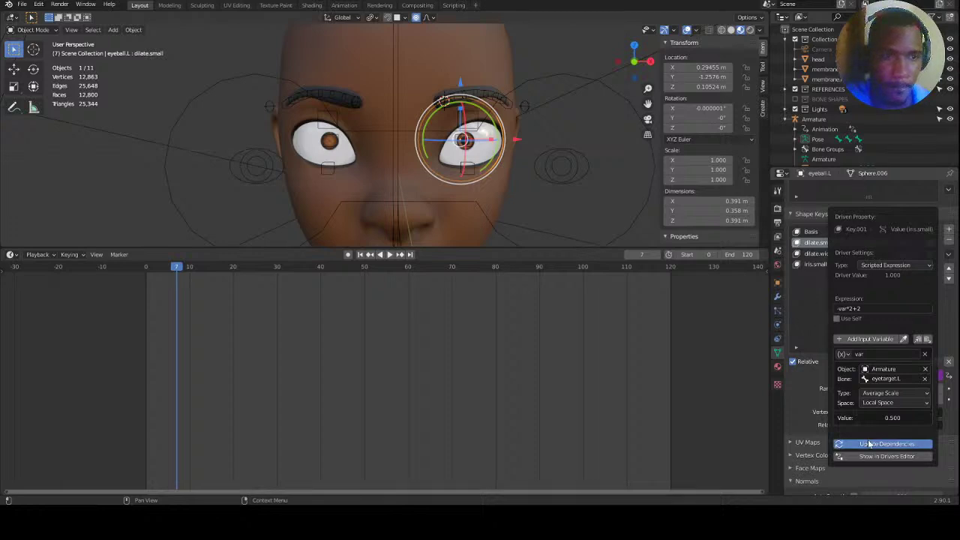
Switch the armature to Pose Mode and back to Object Mode, and select the right eye's membrane.
left_click(321, 150)
key("ctrl+Tab")
key("ctrl+Tab")
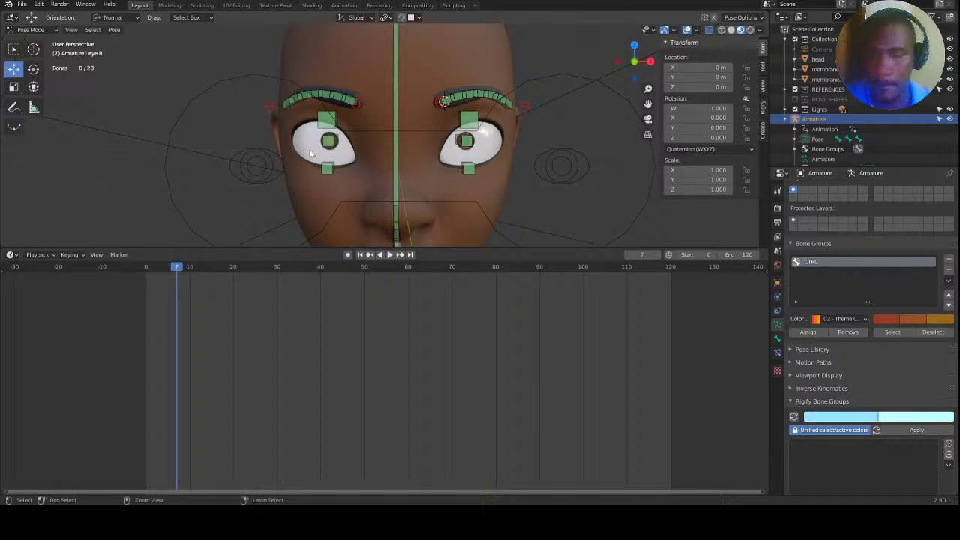
left_click(310, 151)
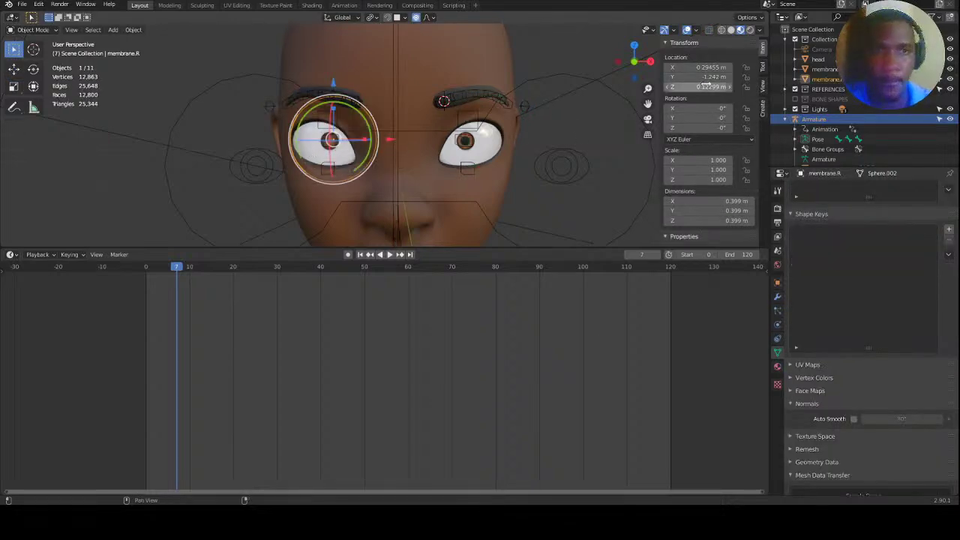
Open the add-on preferences and search the add-ons for "key".
left_click(38, 4)
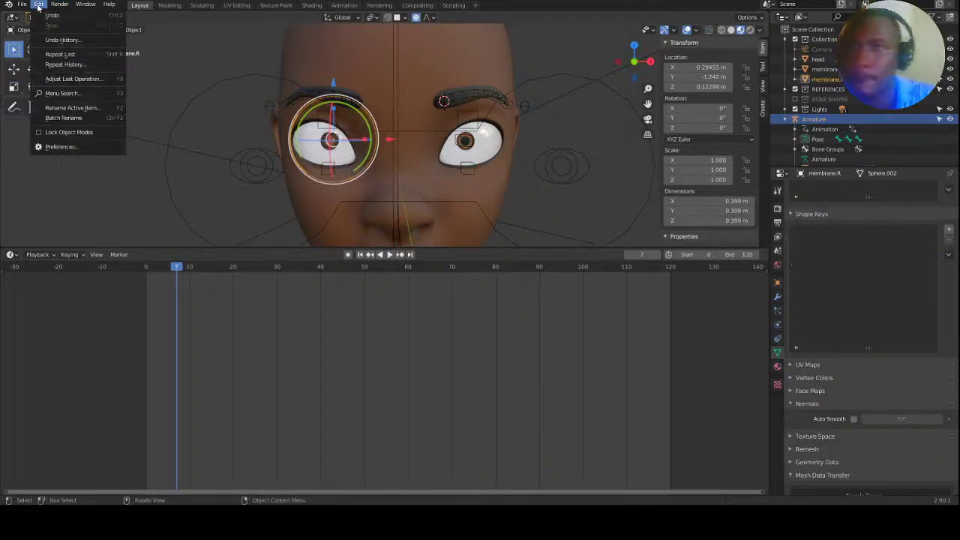
left_click(66, 149)
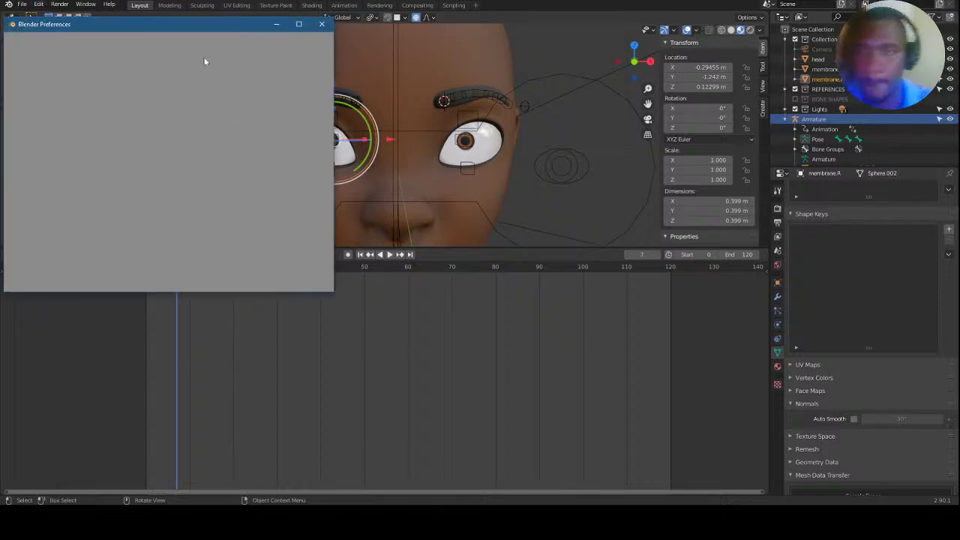
left_click(282, 53)
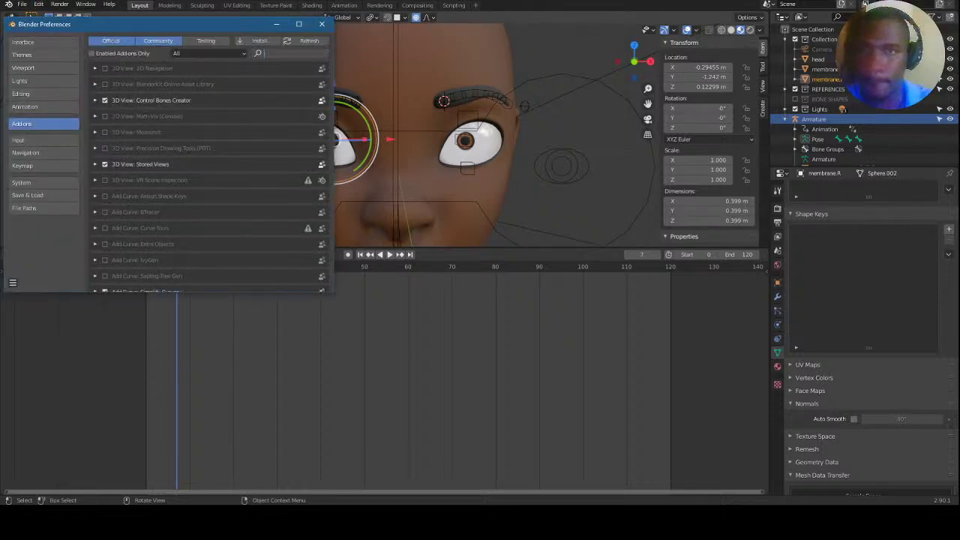
type("r")
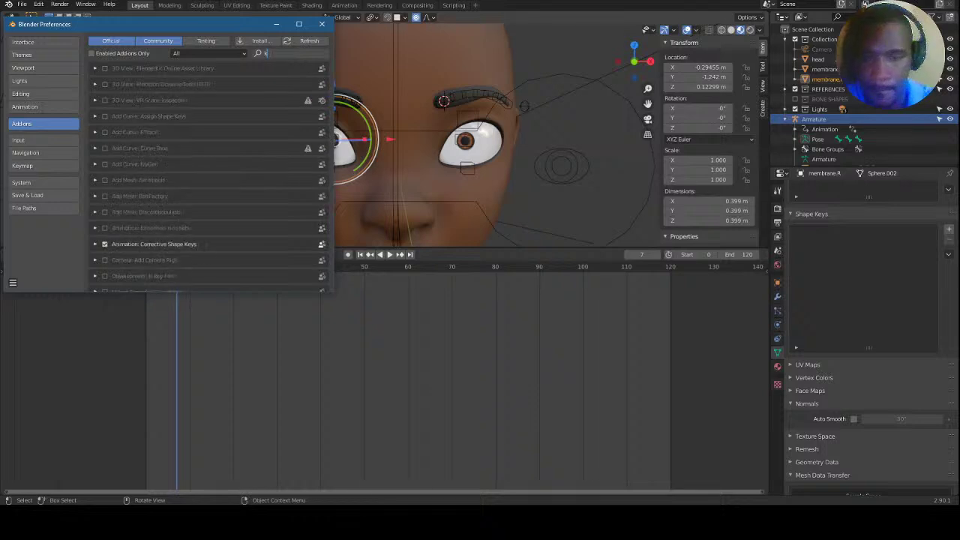
type("ey")
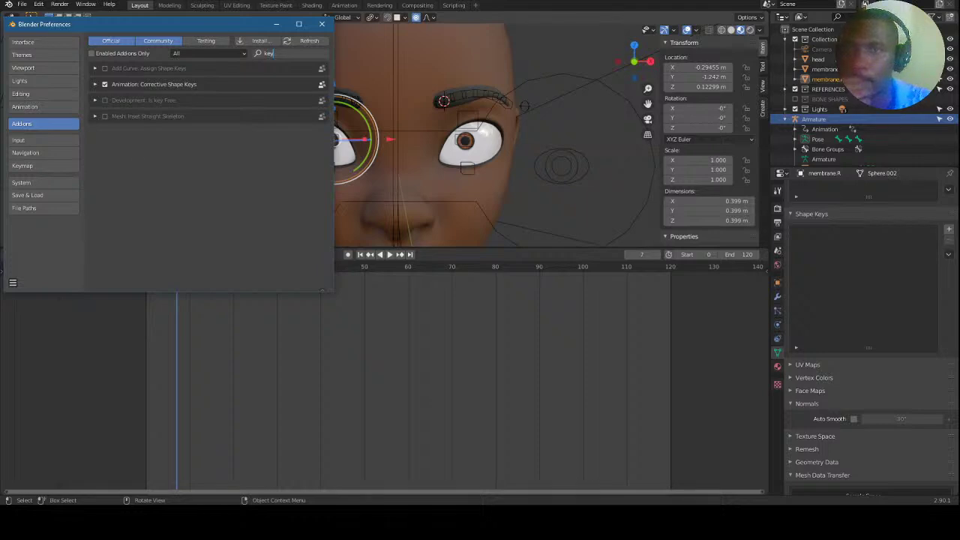
left_click(129, 141)
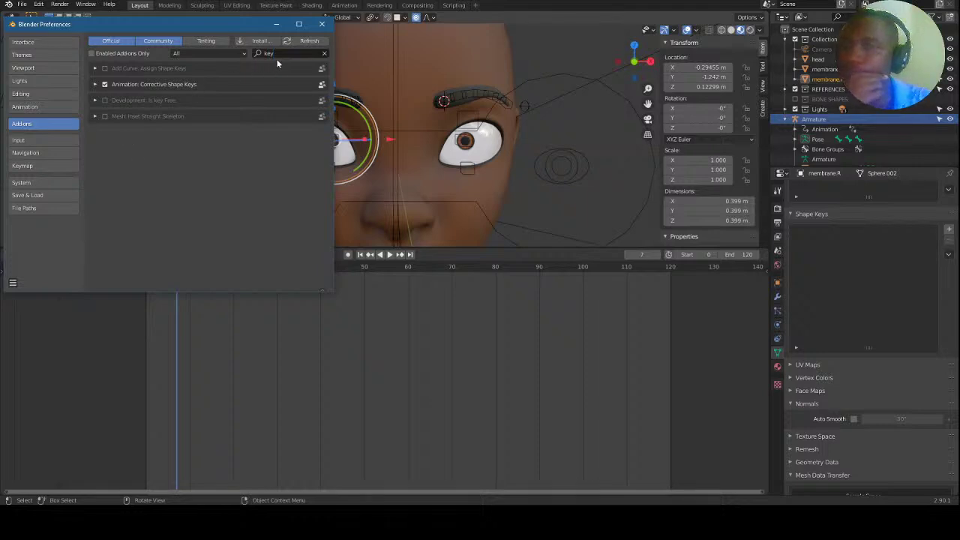
Search the add-ons for "screen", clear the search, and include Testing add-ons in the list.
left_click(324, 54)
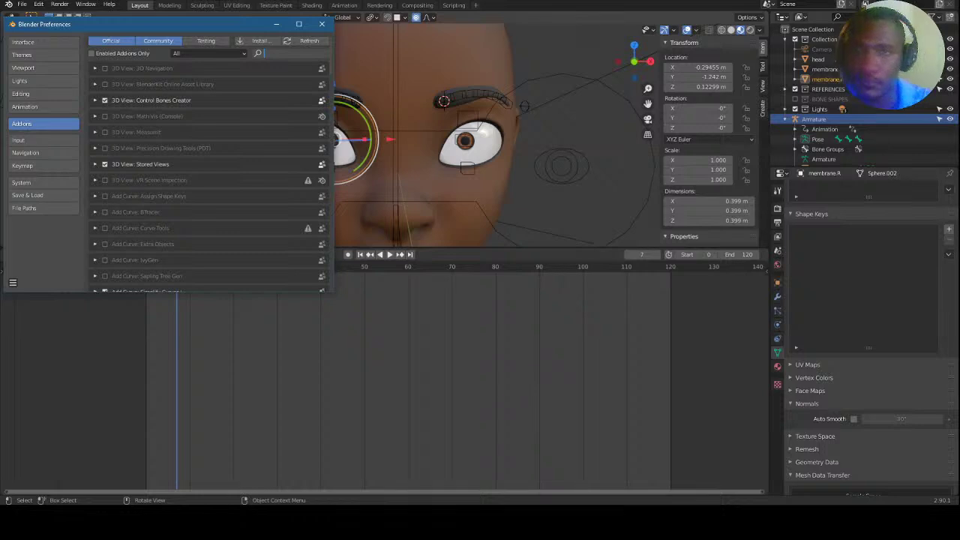
type("screen")
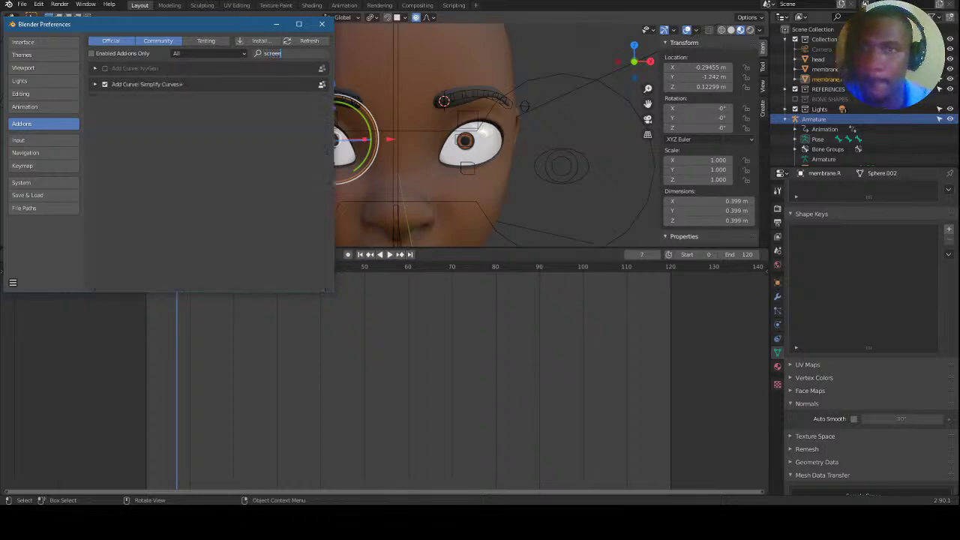
key("BackSpace")
key("BackSpace")
key("BackSpace")
key("BackSpace")
key("BackSpace")
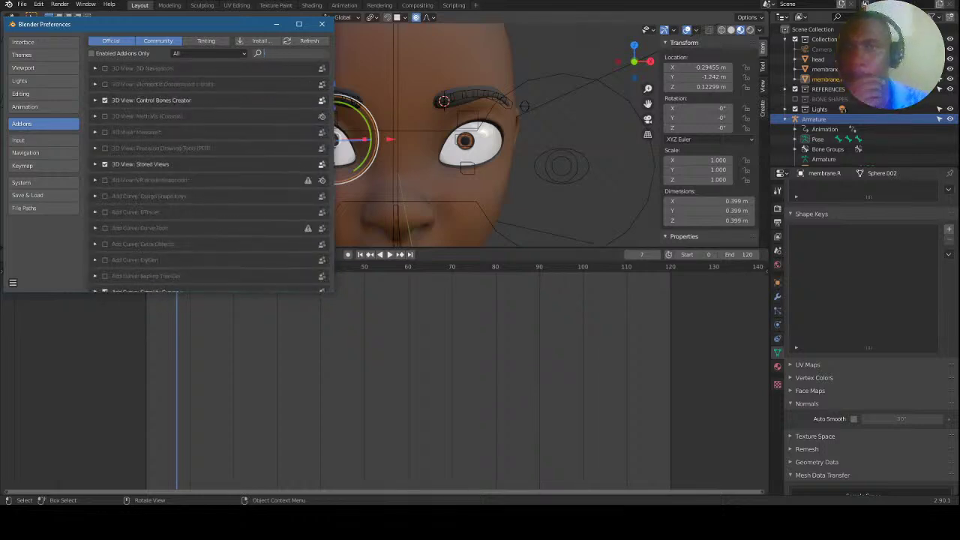
left_click(216, 45)
left_click(210, 42)
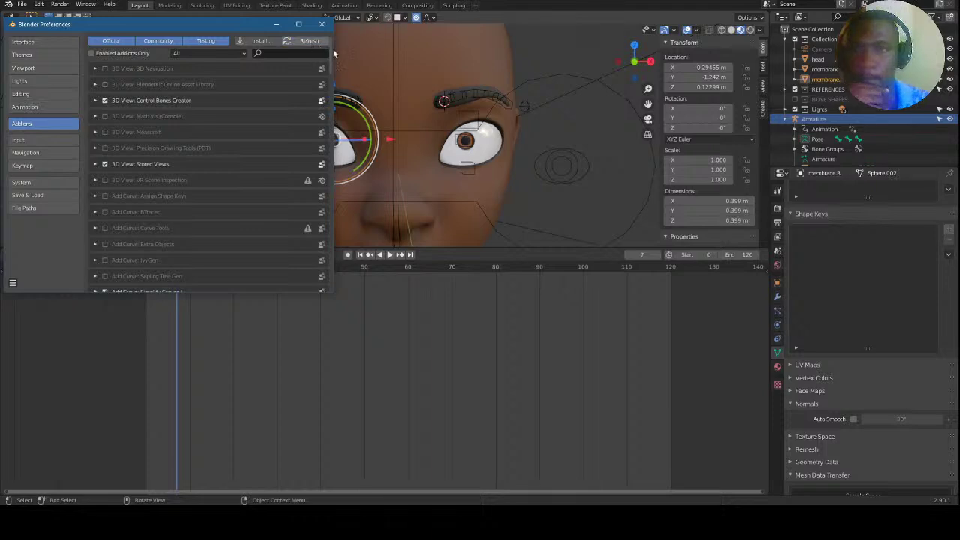
Examine the 3D viewport's view and tool settings, including Stored Views, for the wanted add-on's options.
left_click(764, 90)
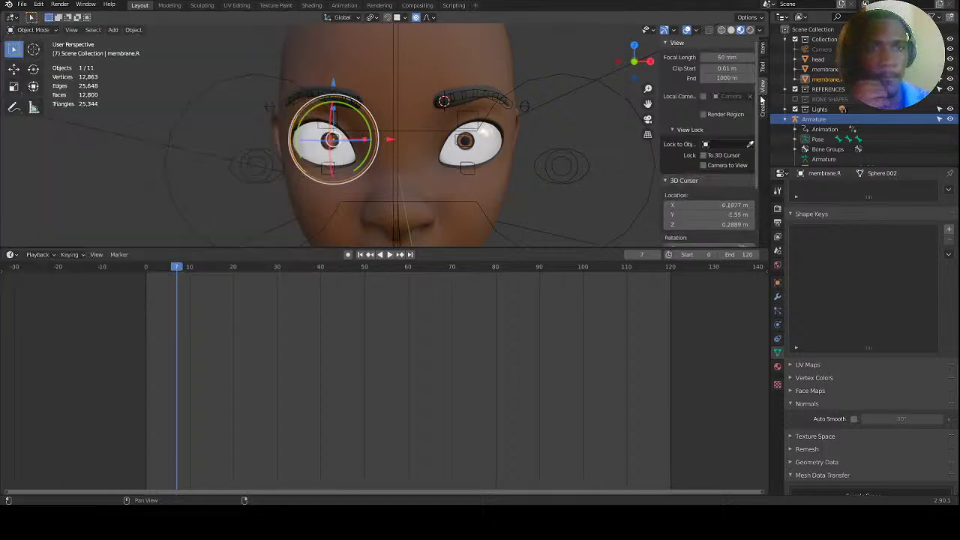
scroll(713, 226, "down", 4)
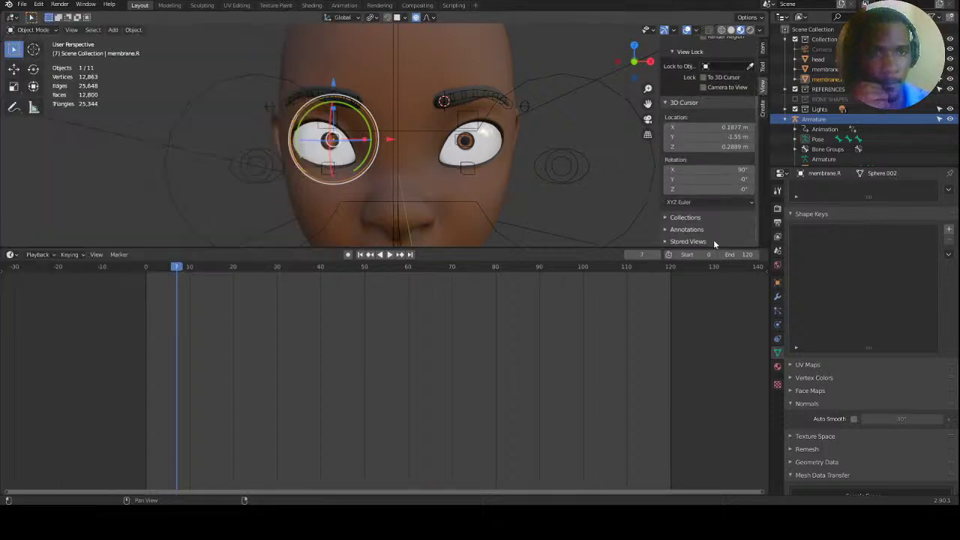
left_click(668, 243)
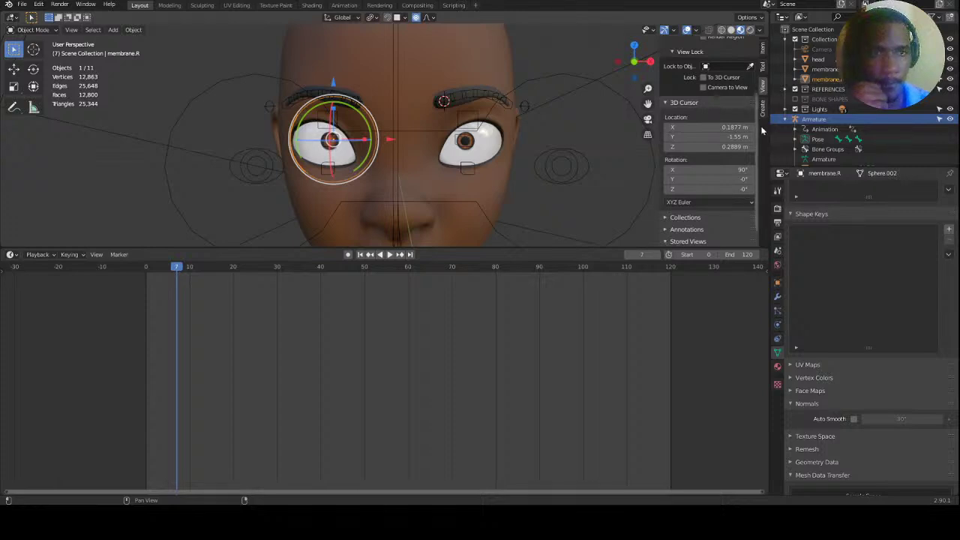
scroll(759, 142, "down", 1)
scroll(667, 227, "up", 1)
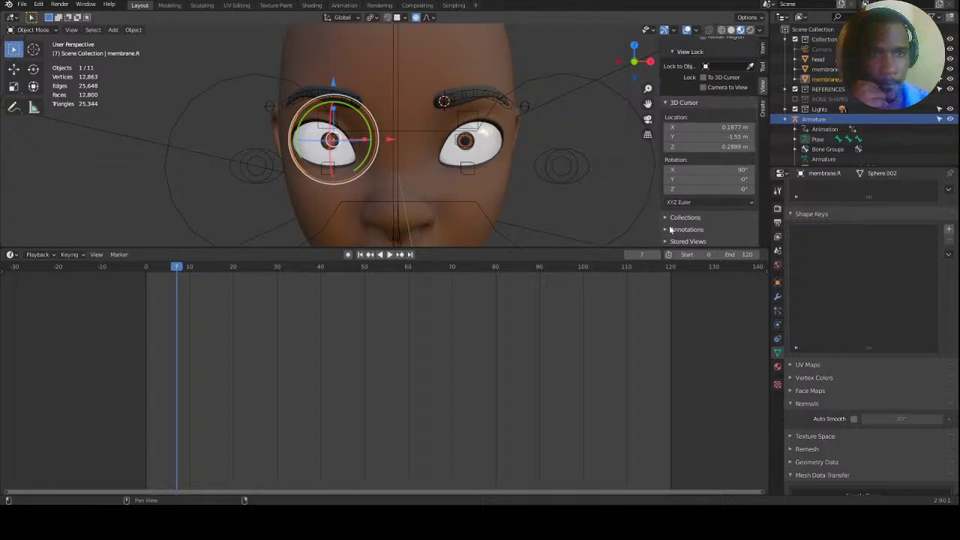
left_click(763, 67)
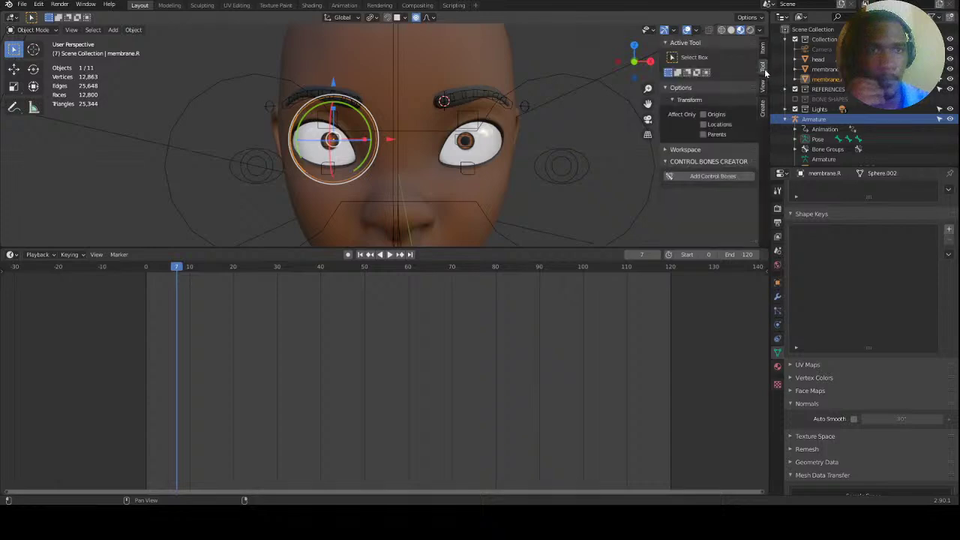
left_click(763, 88)
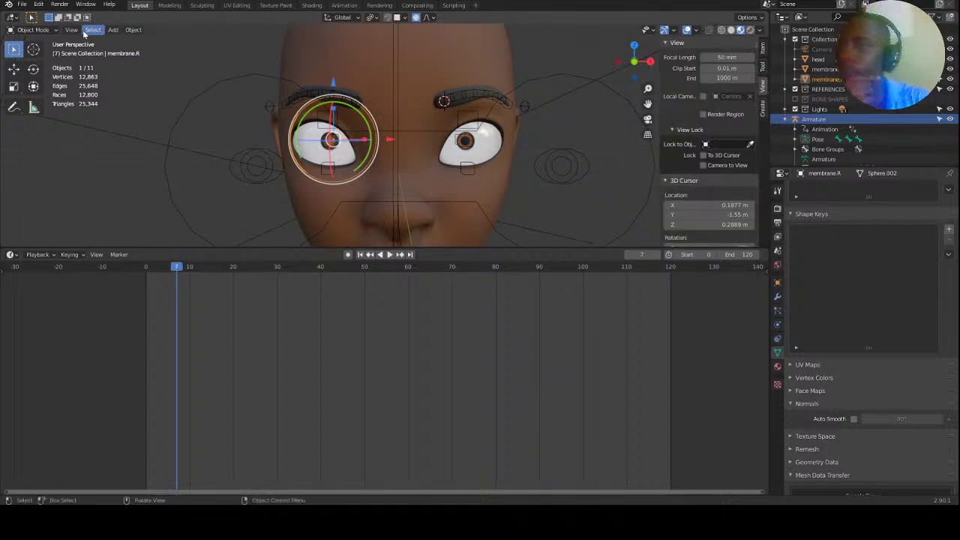
left_click(72, 30)
left_click(72, 30)
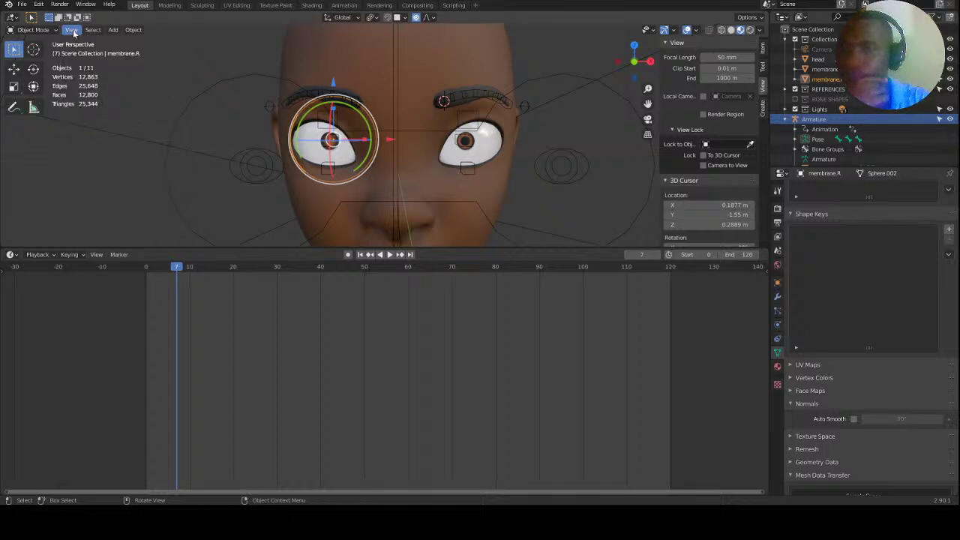
Open the add-on preferences and browse the BLENDER\ADDONS folder for an add-on file to install.
left_click(38, 4)
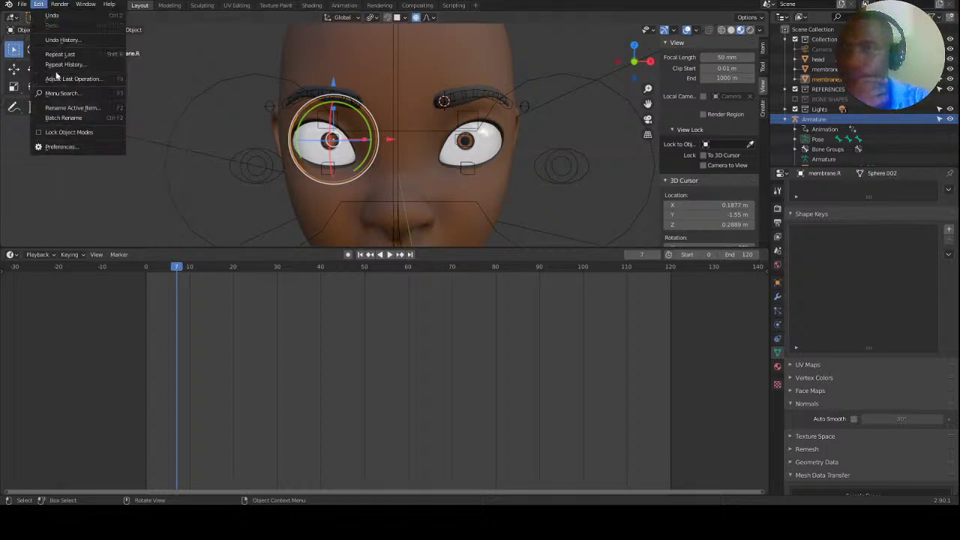
left_click(58, 148)
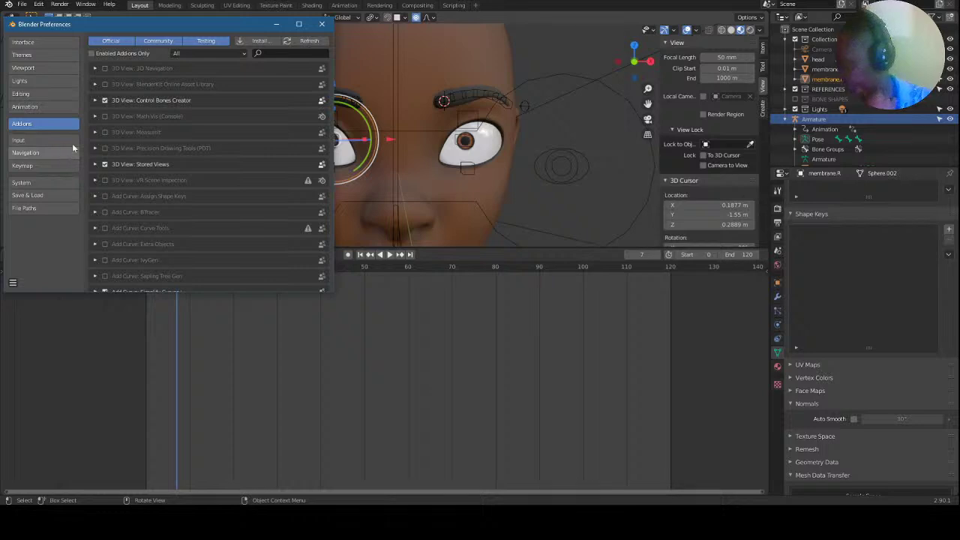
left_click(257, 41)
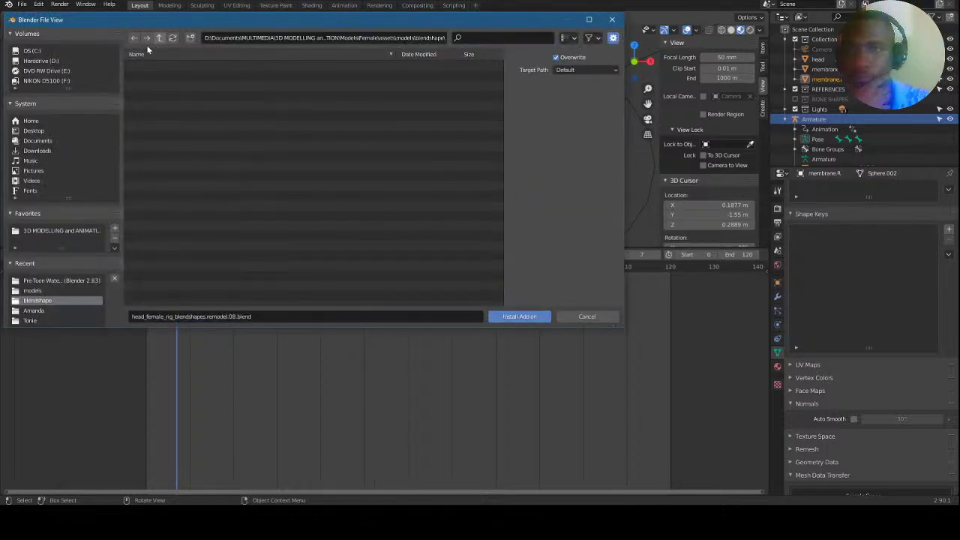
left_click(60, 230)
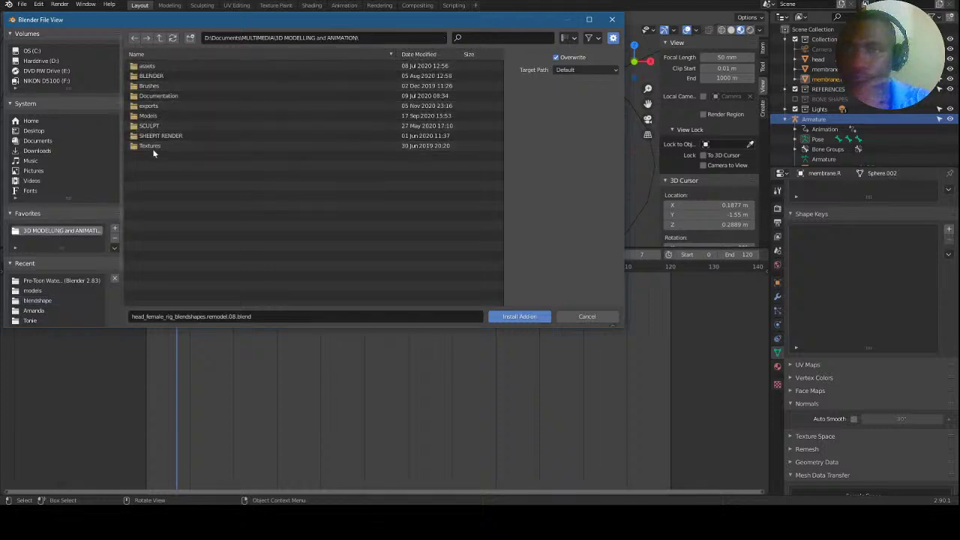
left_click(158, 78)
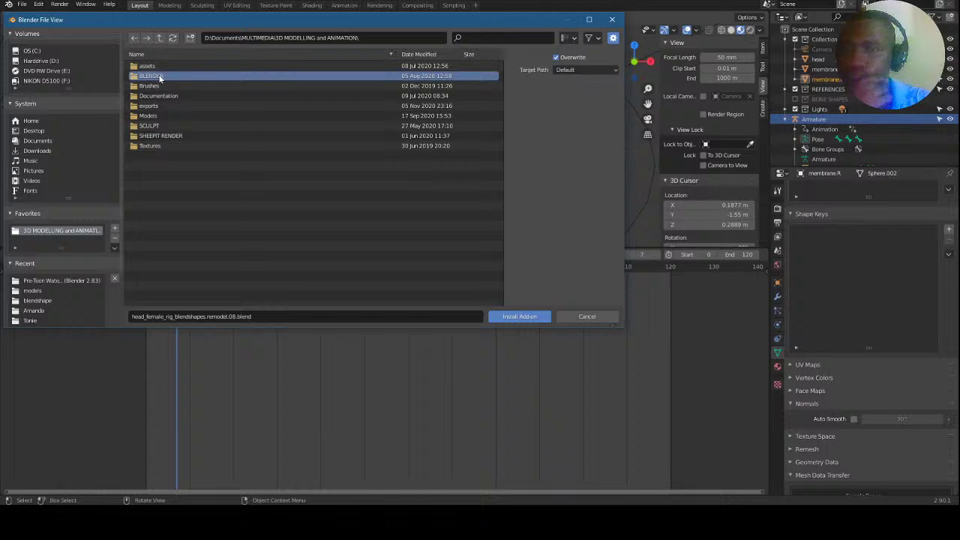
double_click(159, 78)
double_click(155, 67)
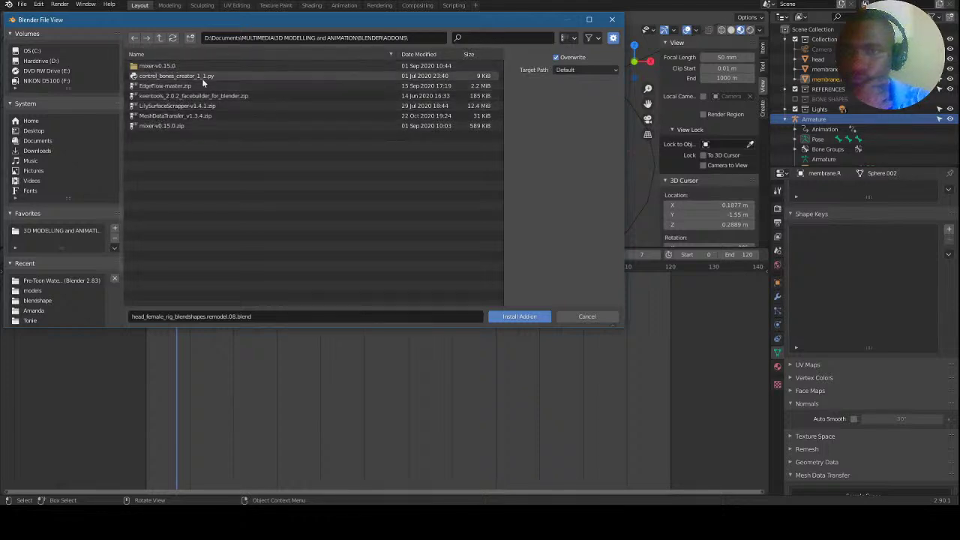
left_click(586, 316)
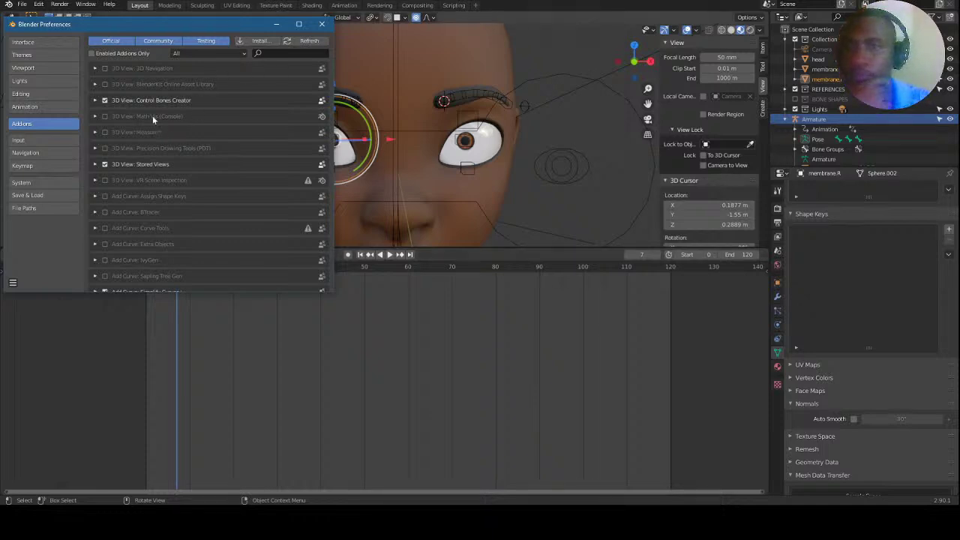
Look through the full add-on list, search it for "ca" and again for "screen", and close the preferences.
scroll(159, 174, "down", 5)
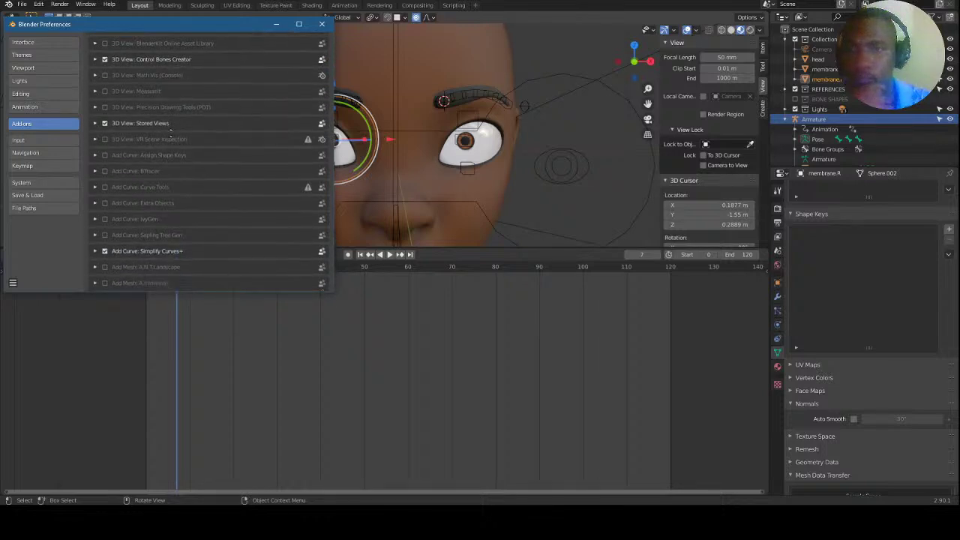
scroll(156, 101, "up", 4)
scroll(203, 128, "up", 1)
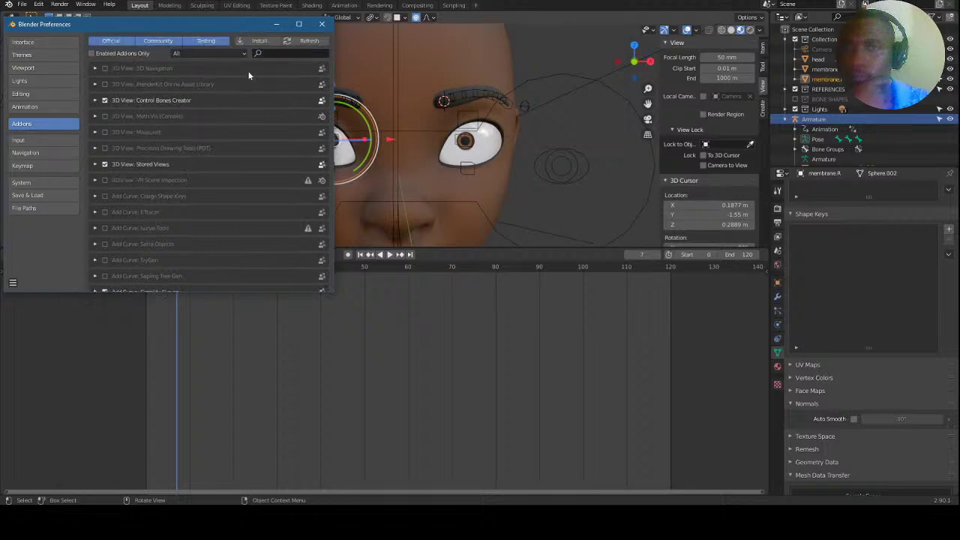
left_click(265, 55)
type("cast")
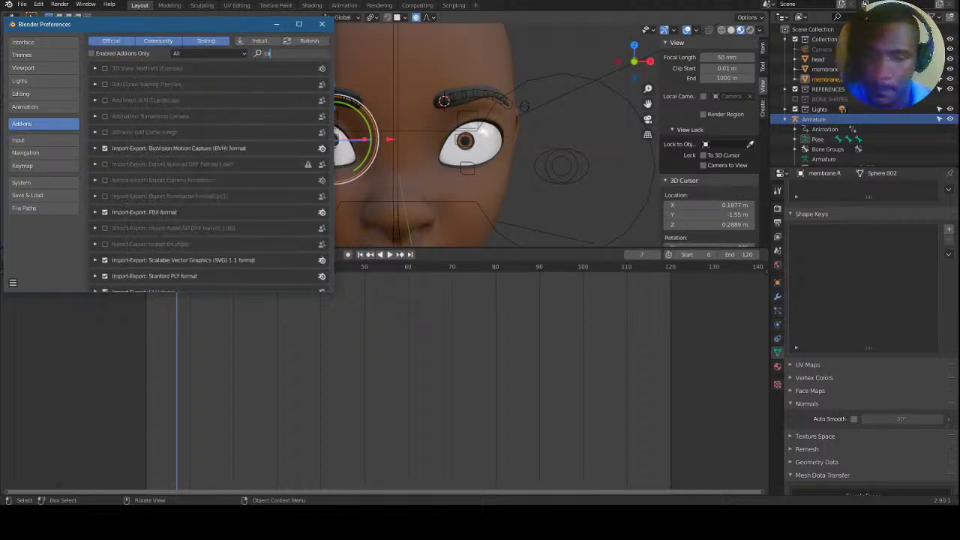
key("BackSpace")
key("BackSpace")
key("BackSpace")
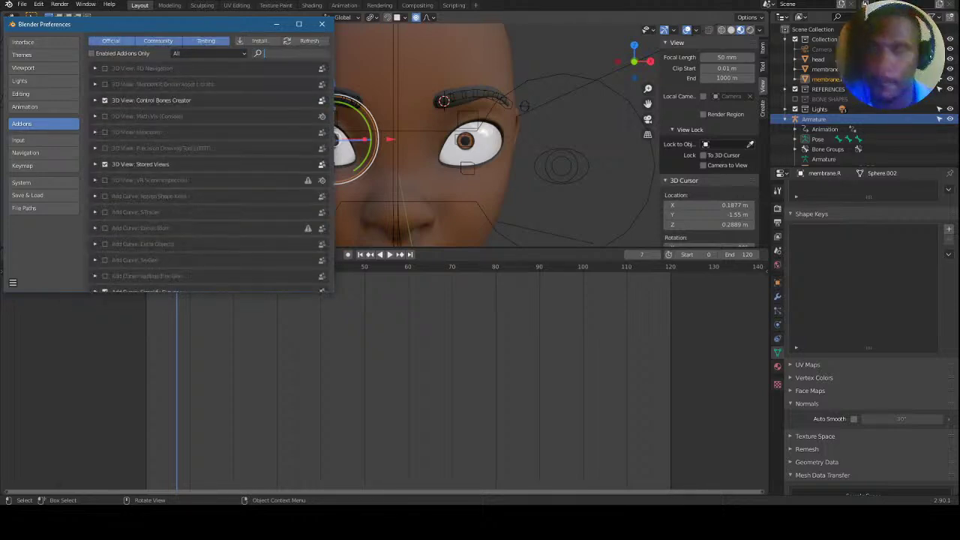
type("screen")
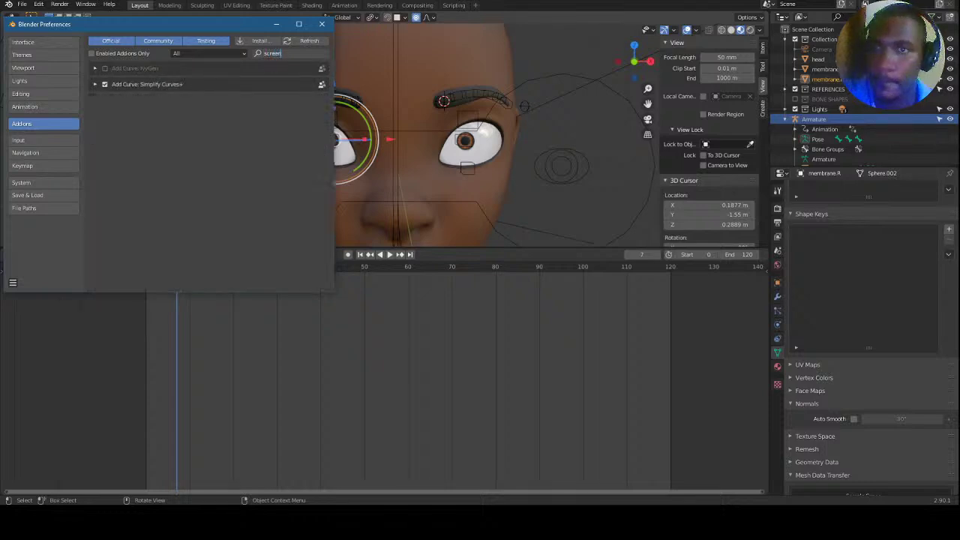
key("BackSpace")
key("BackSpace")
key("BackSpace")
key("BackSpace")
key("BackSpace")
key("BackSpace")
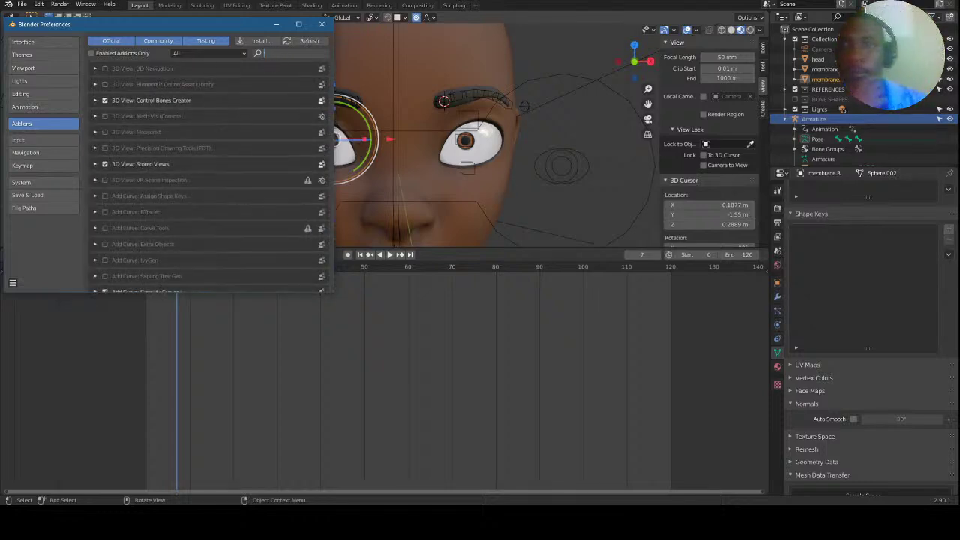
left_click(322, 24)
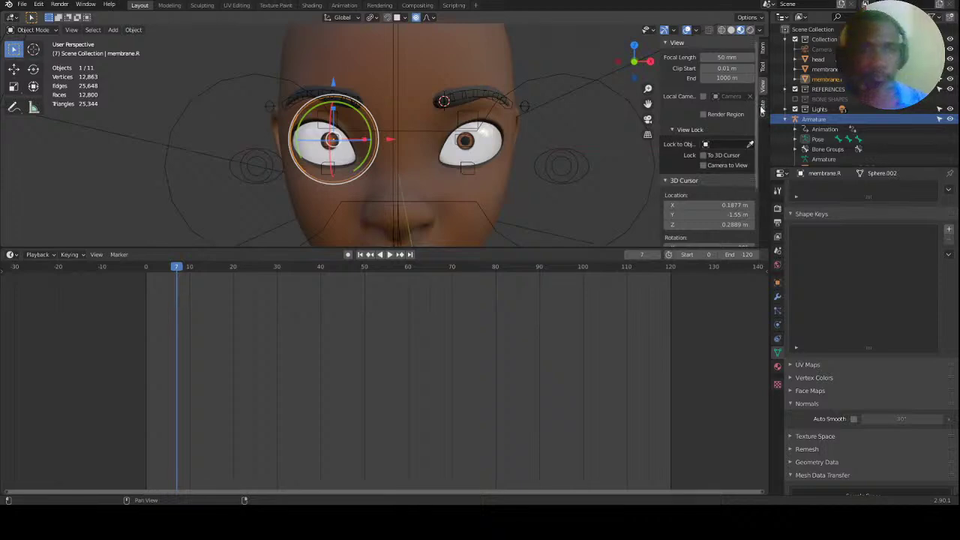
scroll(754, 150, "down", 3)
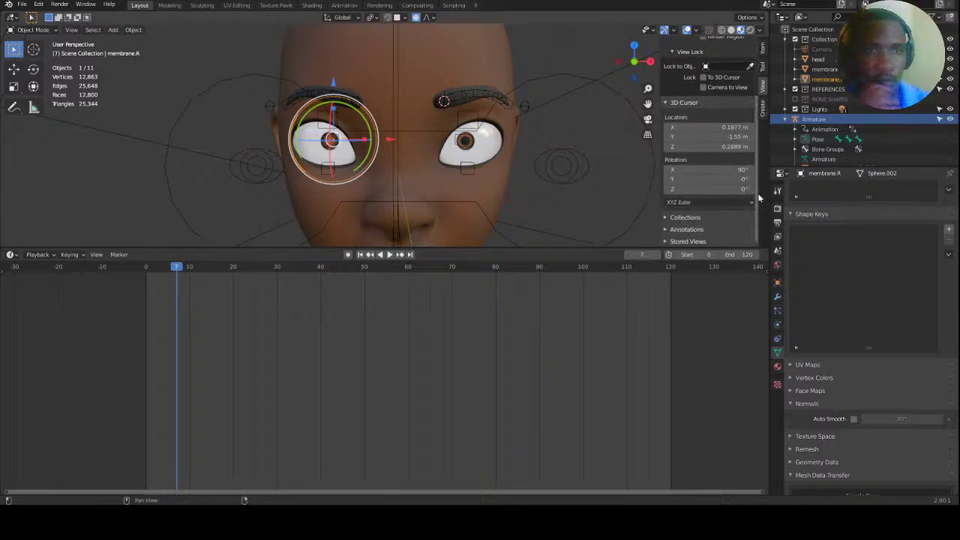
Set the iris.small shape key driver's variable on eyeball.R to Local Space.
mouse_move(353, 171)
middle_mouse_down()
mouse_move(384, 181)
mouse_move(368, 160)
mouse_move(429, 155)
mouse_move(330, 159)
mouse_move(345, 164)
middle_mouse_up()
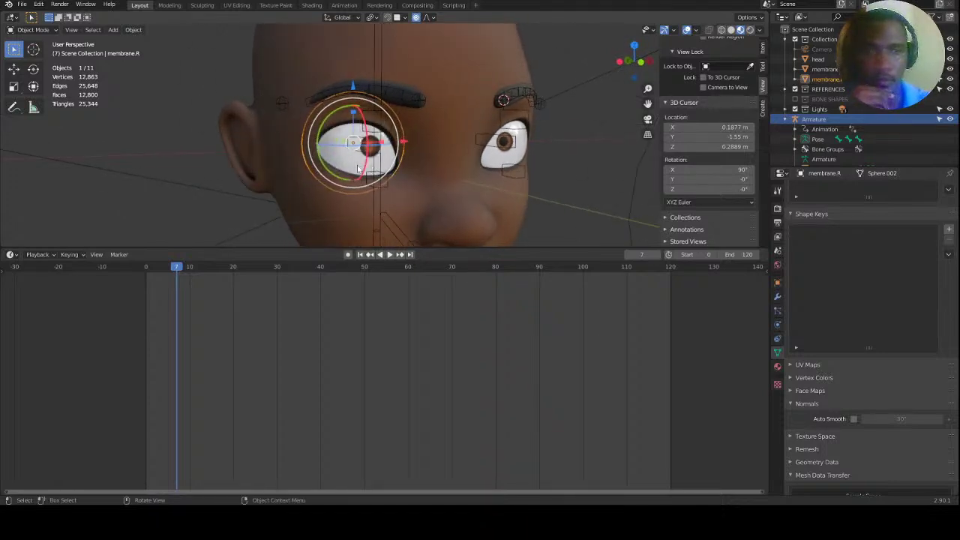
left_click(346, 164)
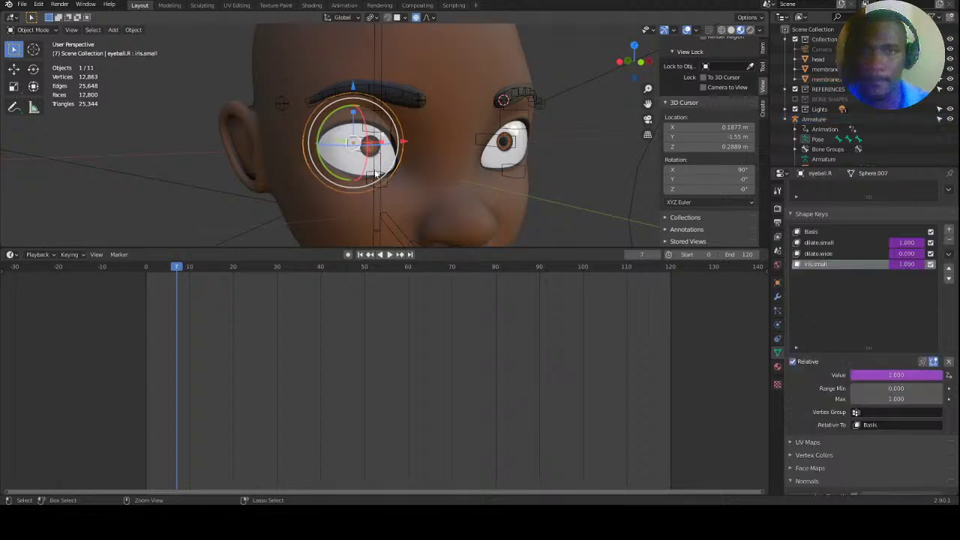
right_click(906, 266)
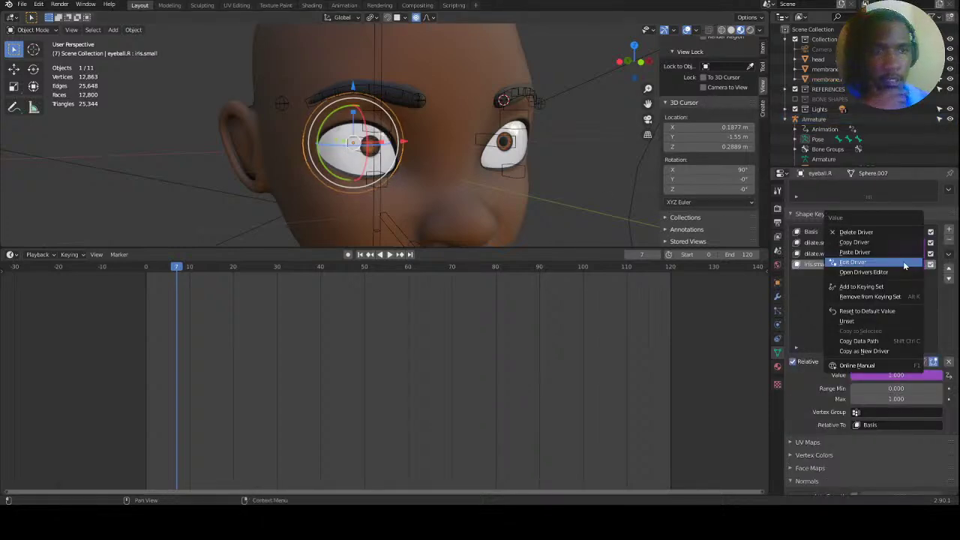
left_click(858, 263)
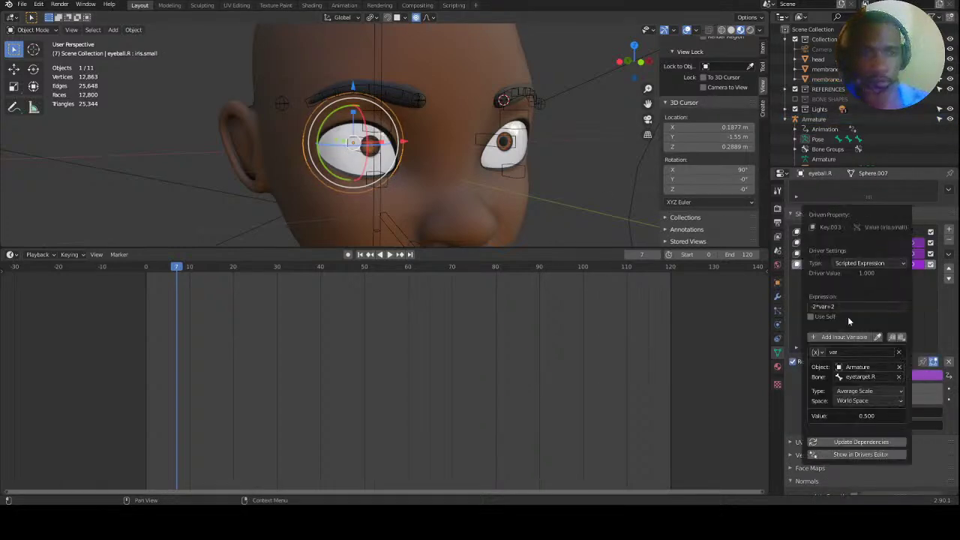
left_click(872, 403)
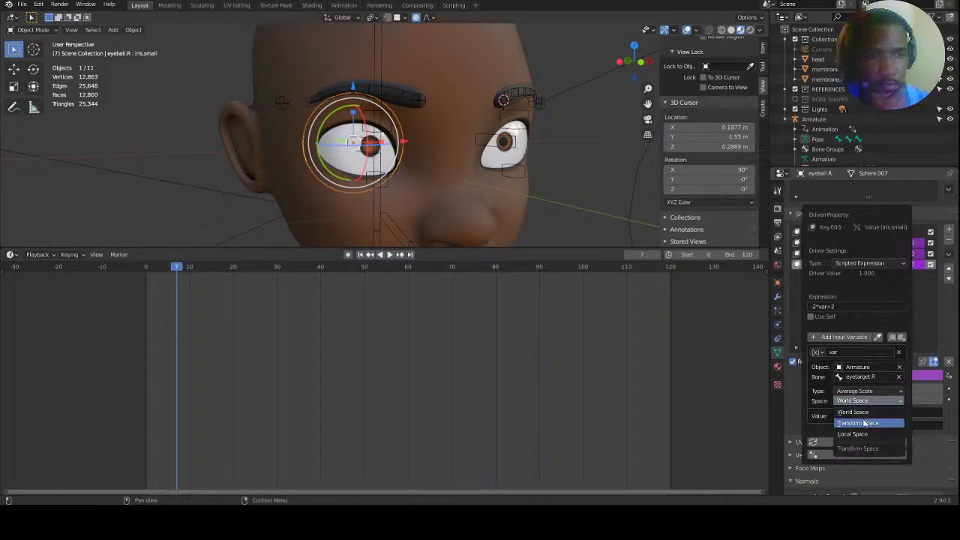
left_click(859, 435)
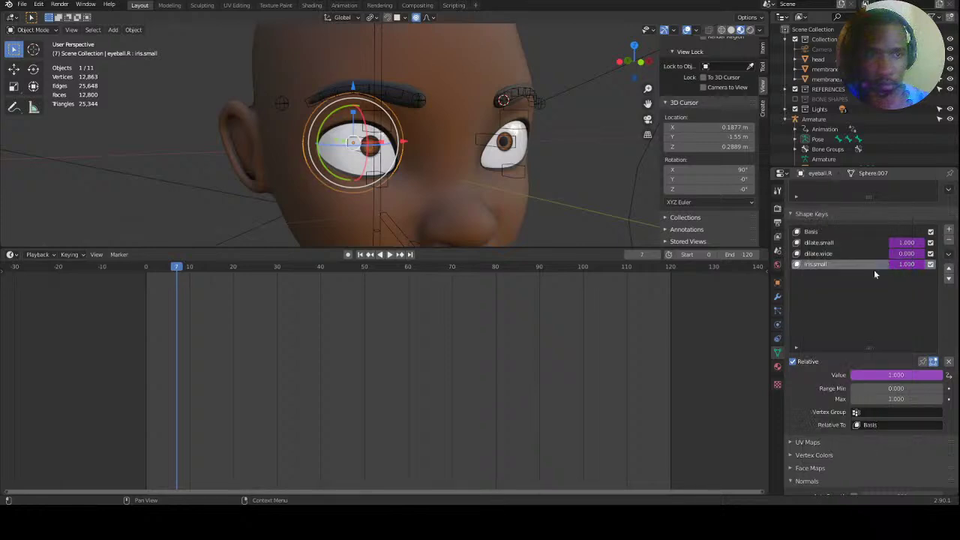
Isolate eyeball.R in local view and inspect its iris and pupil up close.
middle_click_drag(511, 189, 427, 191)
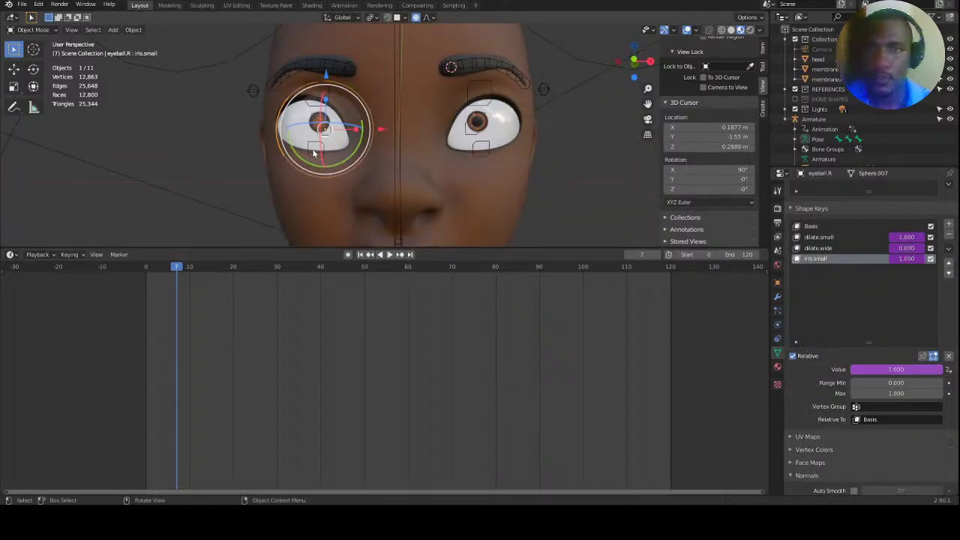
scroll(321, 131, "up", 2)
key("KP_Divide")
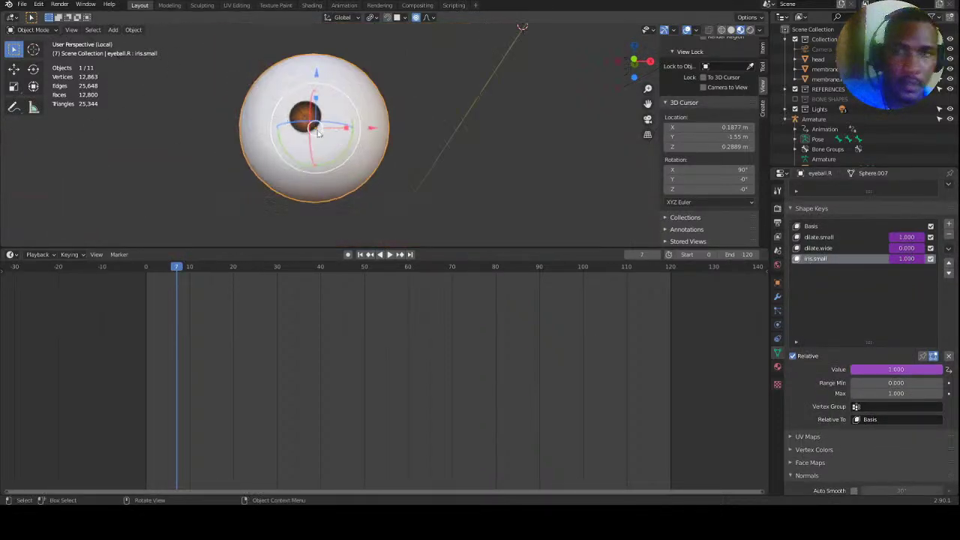
middle_click_drag(417, 142, 481, 120, "ctrl")
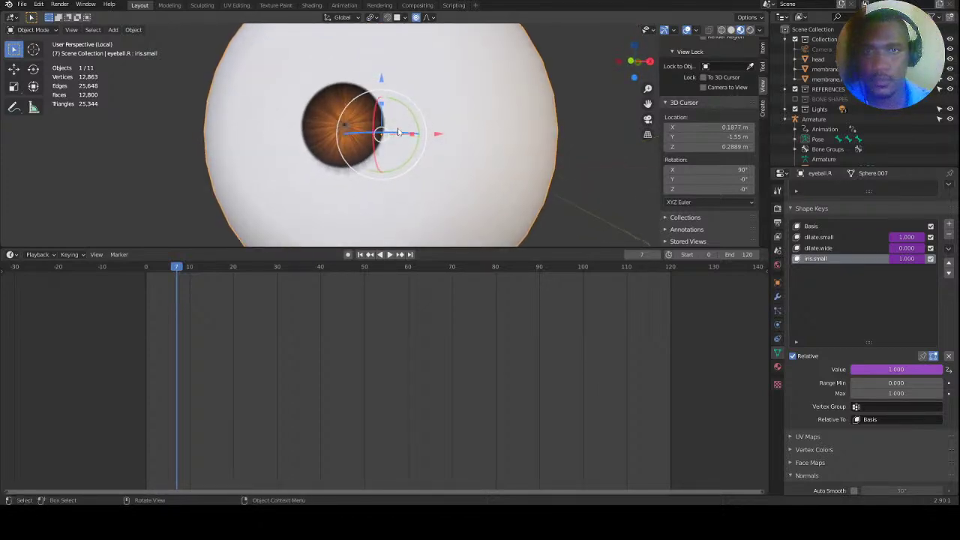
Hide the viewport gizmos and set the dilate.wide shape key driver's variable on eyeball.R to Local Space.
left_click(664, 30)
right_click(906, 248)
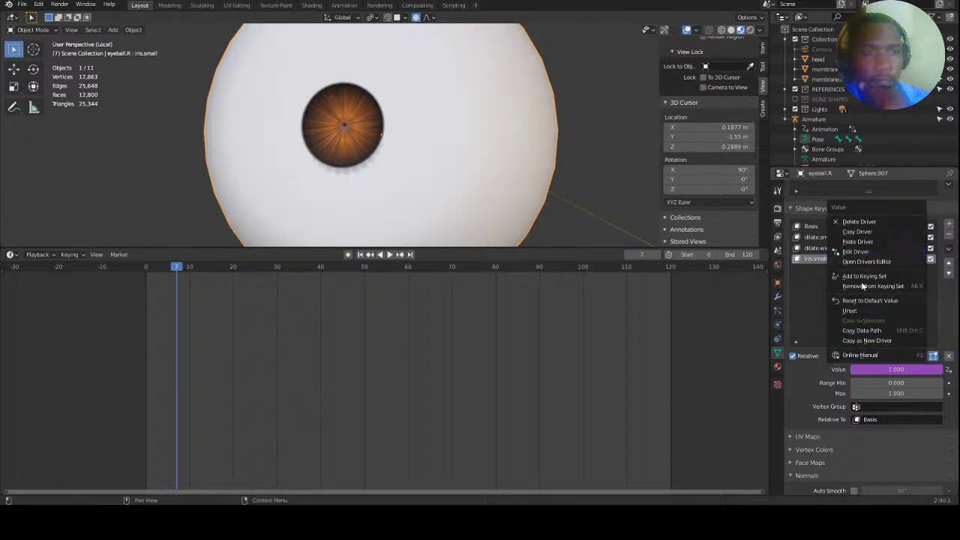
left_click(861, 253)
left_click(870, 388)
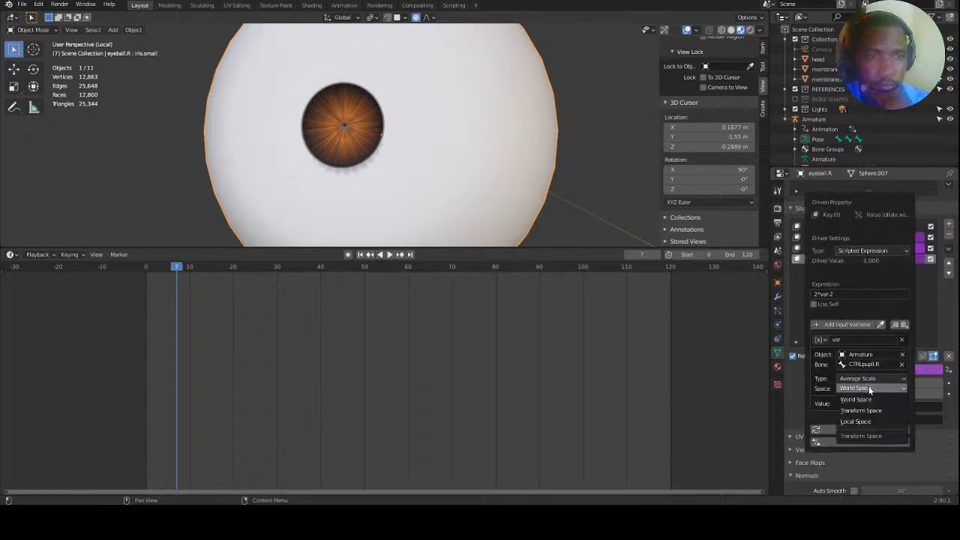
left_click(856, 420)
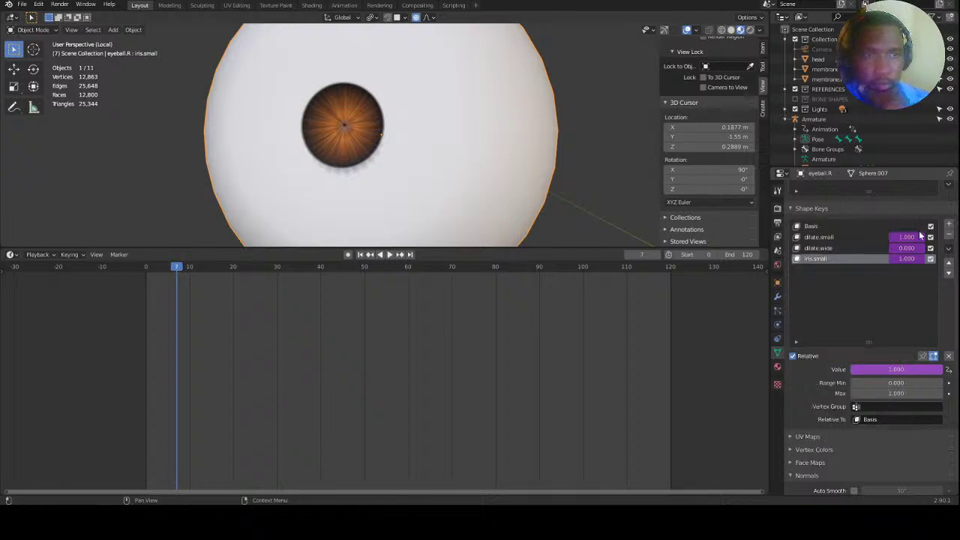
Set the dilate.small shape key driver's variable on eyeball.R to Local Space.
right_click(921, 258)
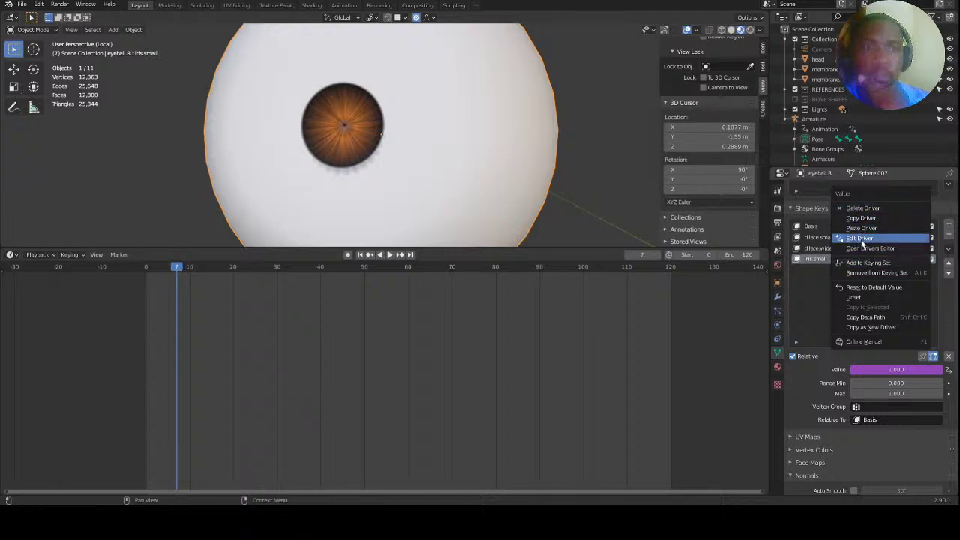
left_click(861, 239)
left_click(874, 378)
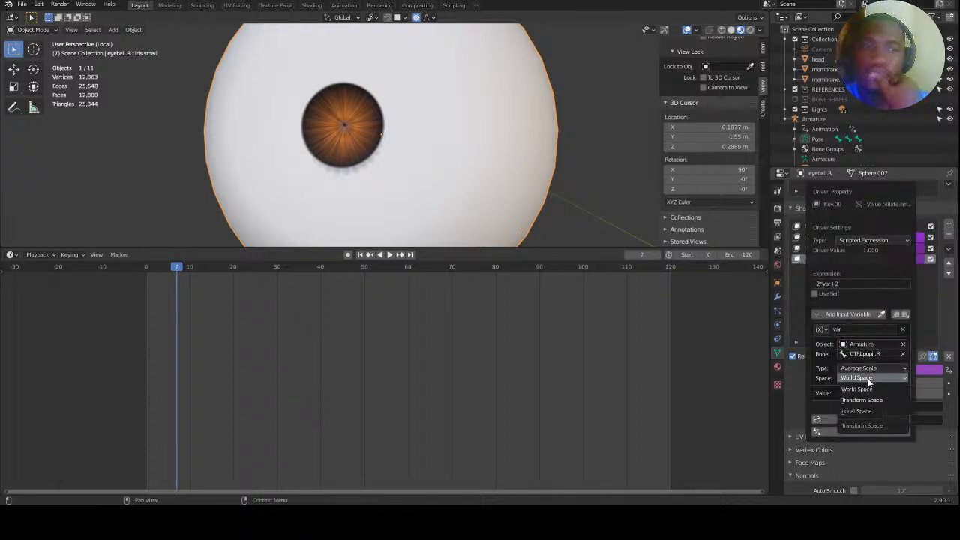
left_click(864, 413)
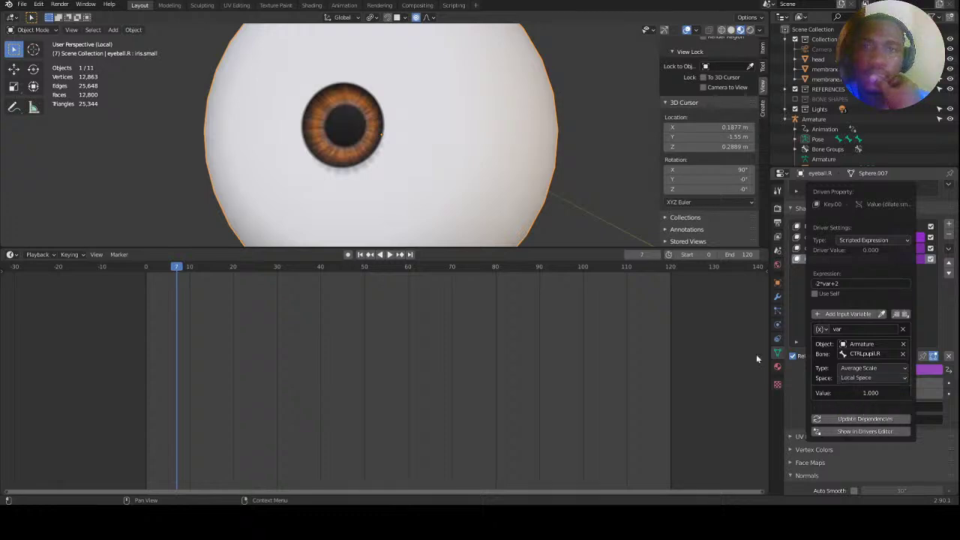
middle_click_drag(364, 150, 380, 153)
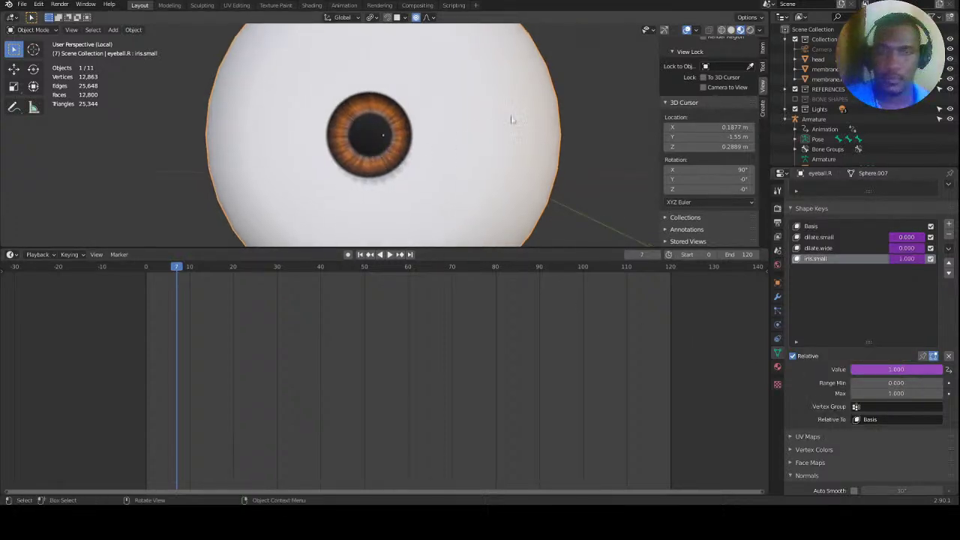
Leave local view, select the armature's eyetarget.R control bone, and save the file.
key("KP_Divide")
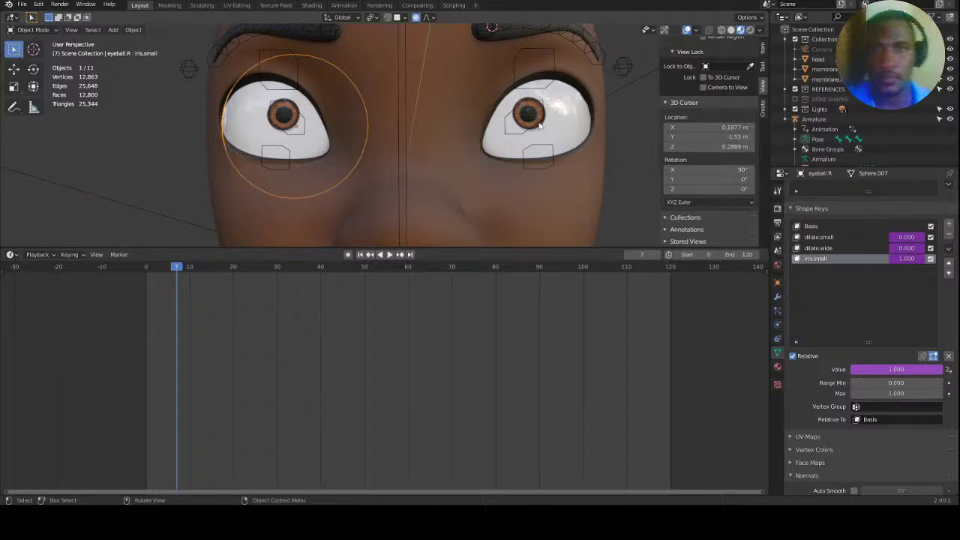
scroll(510, 150, "down", 4)
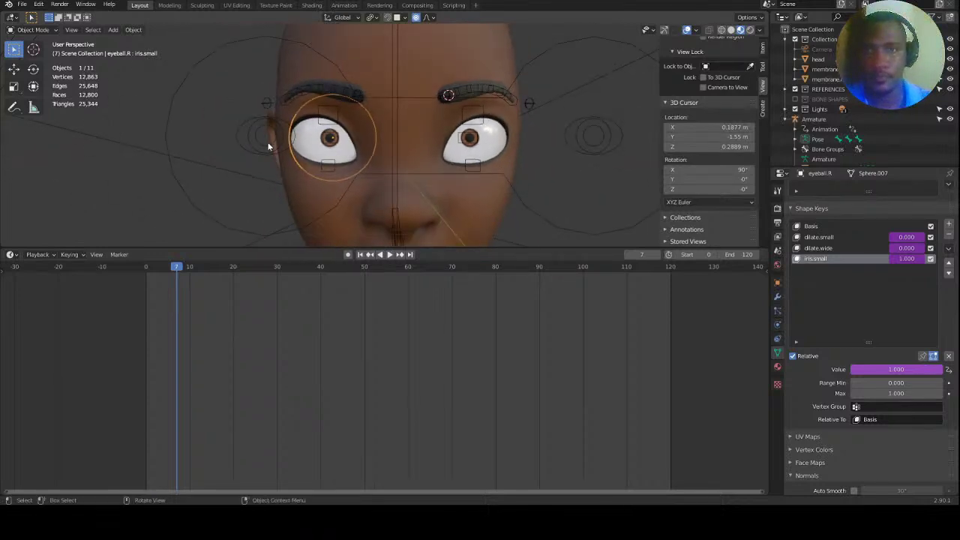
left_click(266, 141)
left_click(264, 147)
key("ctrl+s")
Select all pose bones of the armature, save the file again, and clear the bone selection.
middle_click_drag(262, 178, 400, 159)
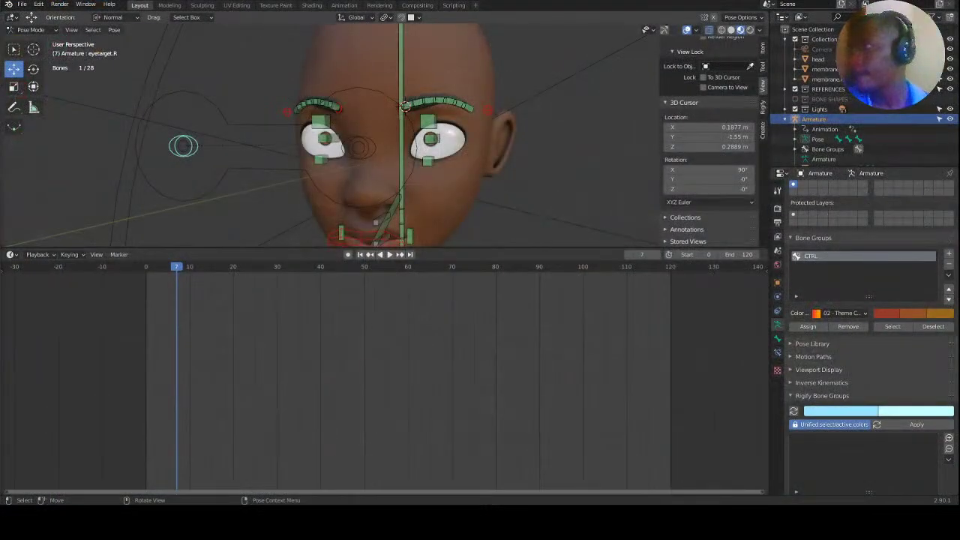
middle_click_drag(526, 114, 450, 174)
key("a")
key("ctrl+s")
scroll(450, 174, "up", 3)
key("alt+a")
middle_click_drag(495, 208, 467, 133, "ctrl")
key("Tab")
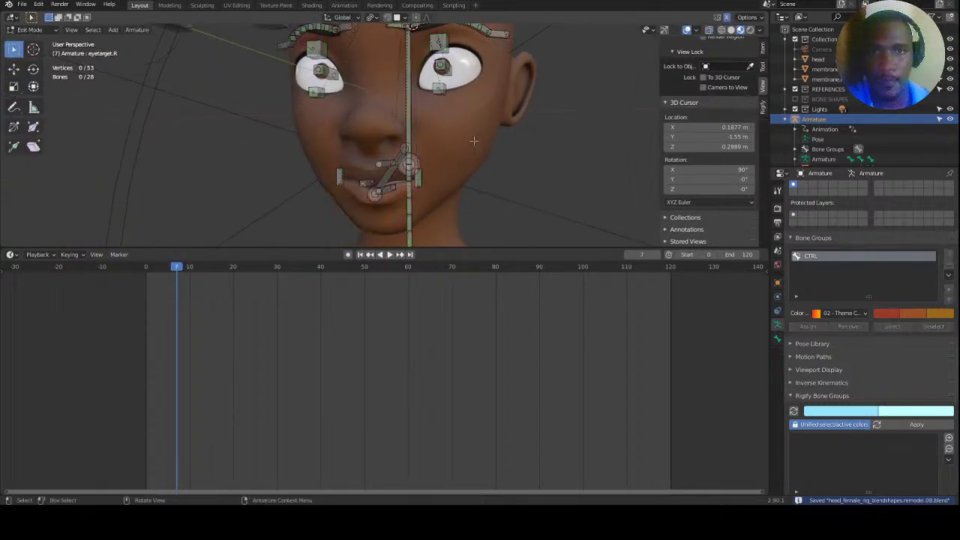
key("Tab")
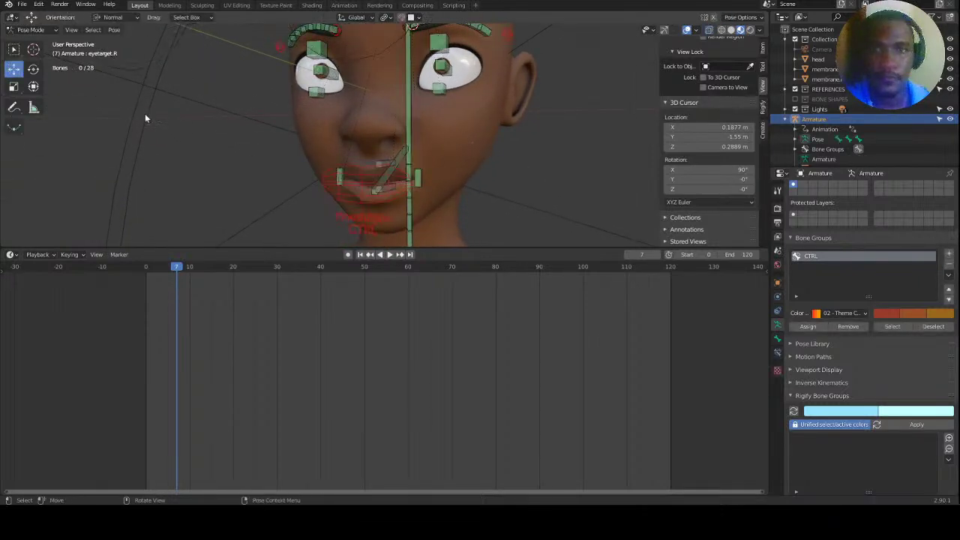
Switch to Object Mode, select the head, and look through its shape keys up to the driver options of cheek.puff.L.
left_click(30, 29)
left_click(38, 44)
left_click(497, 144)
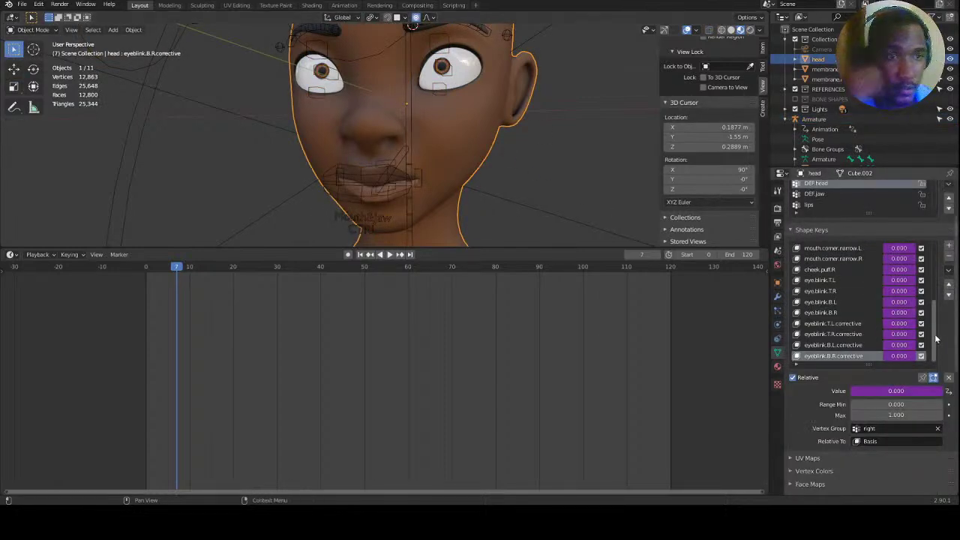
scroll(936, 310, "up", 1)
scroll(936, 310, "up", 7)
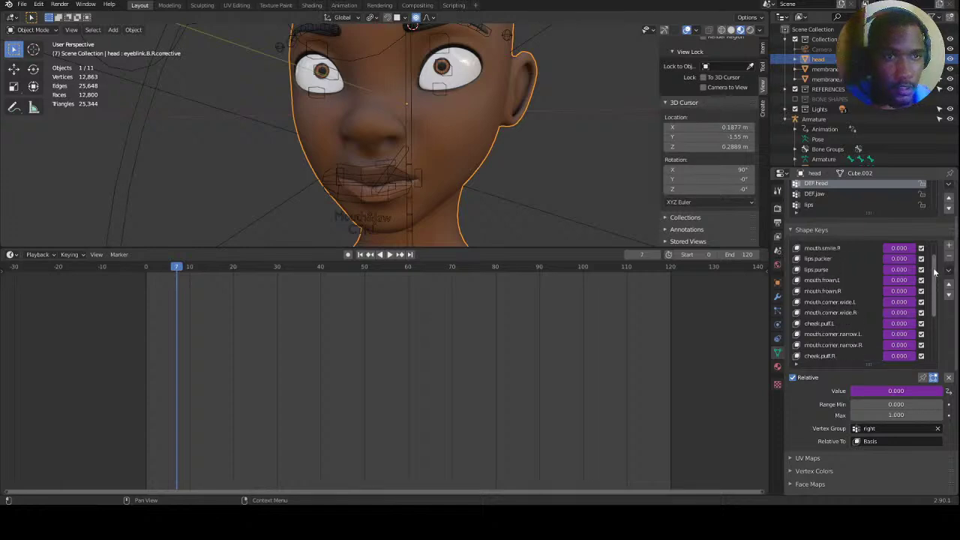
right_click(900, 327)
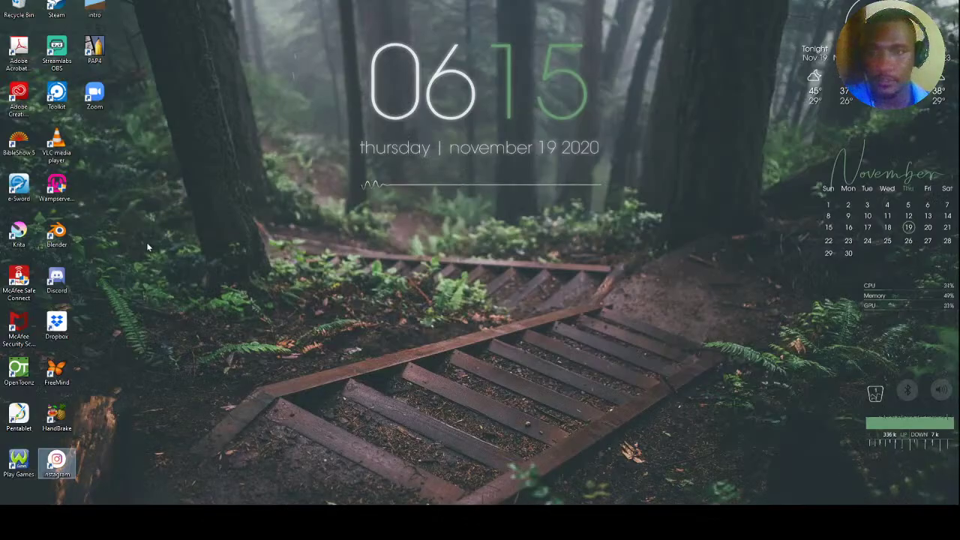
Turn off the display of desktop icons on the Windows desktop.
right_click(36, 243)
mouse_move(127, 254)
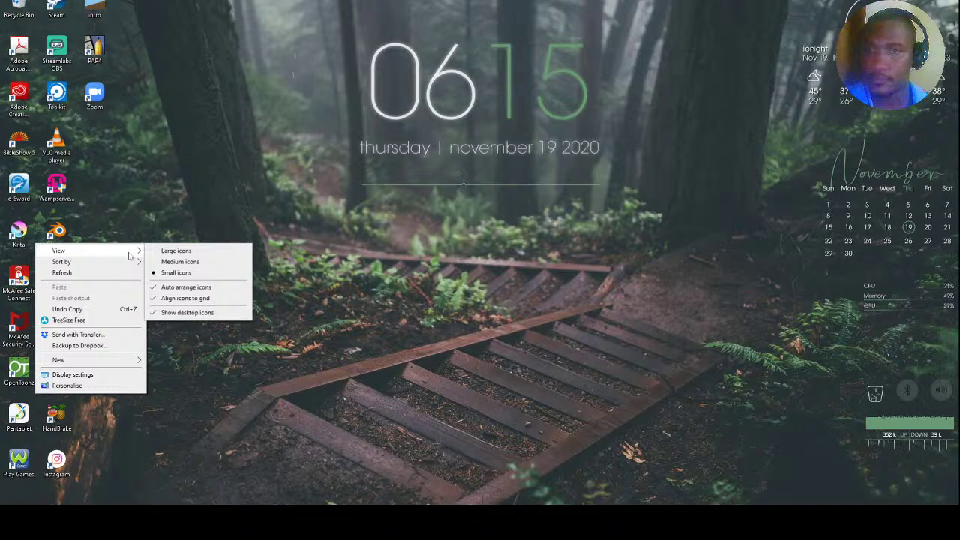
left_click(172, 314)
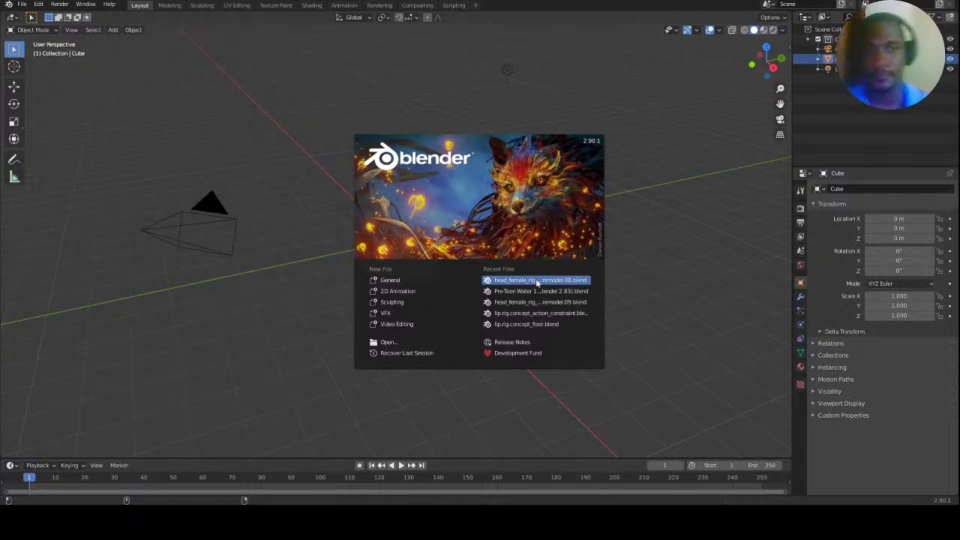
In Blender, reopen the recent file head_female_rig_blendshapes.remodel.08.blend and switch the viewport to Solid shading.
left_click(538, 281)
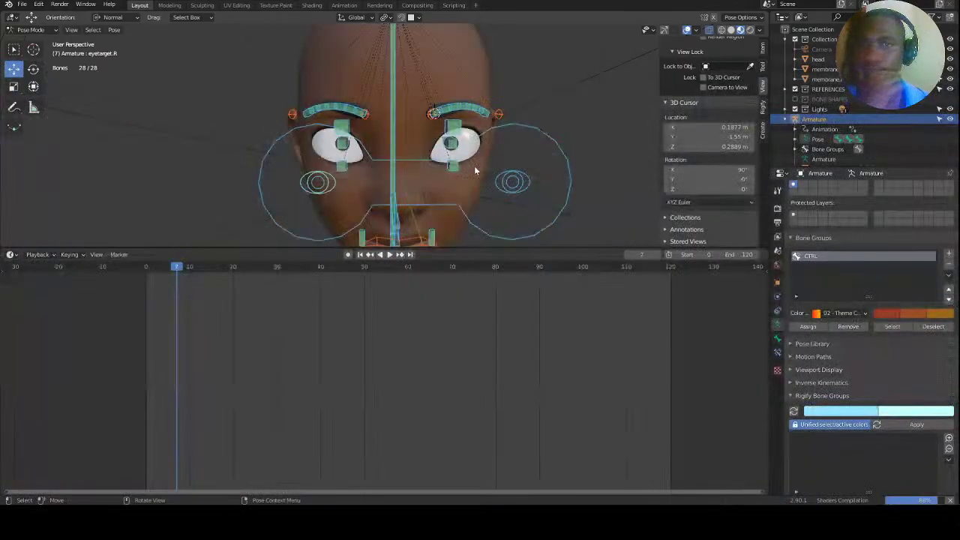
left_click(721, 30)
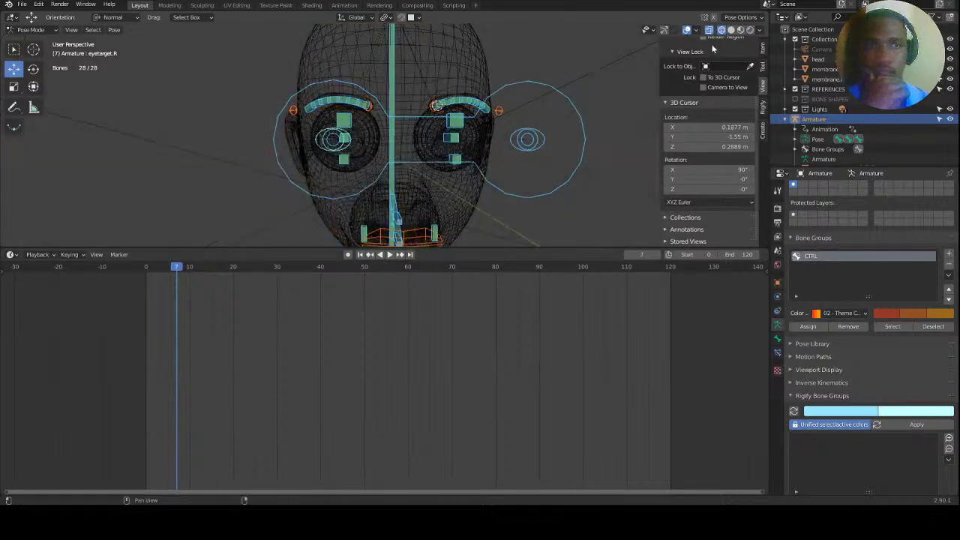
left_click(731, 30)
Clear the bone selection, return the viewport to Material Preview shading, and show the gizmos.
middle_click_drag(535, 142, 473, 157)
key("Tab")
key("Tab")
key("Tab")
key("Tab")
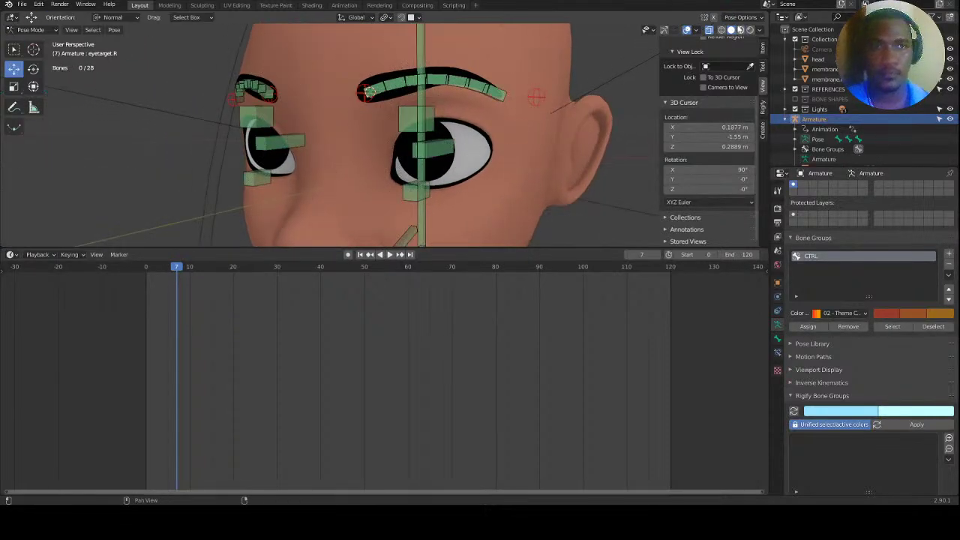
left_click(740, 30)
left_click(664, 30)
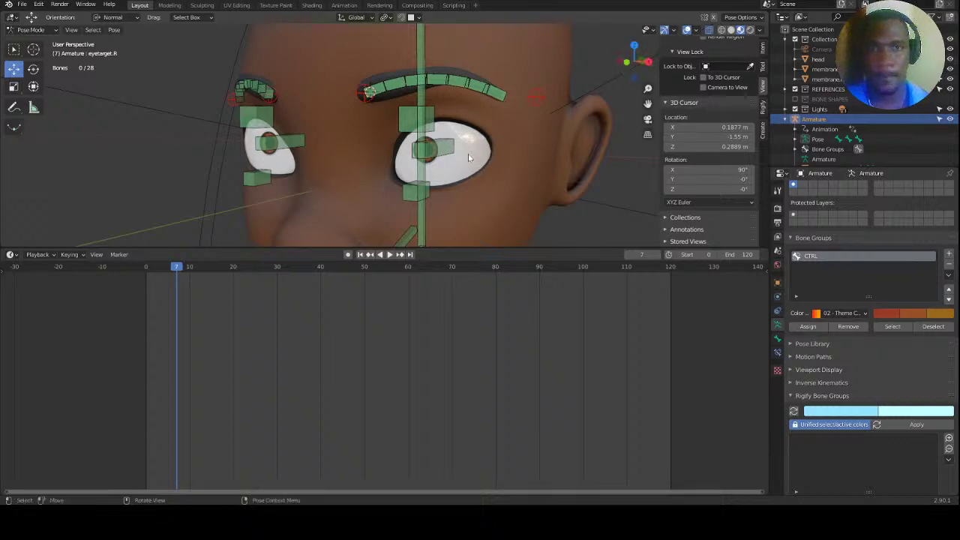
Switch the armature to Object Mode, select eyeball.L, and enter Edit Mode on its mesh.
key("KP_1")
left_click(30, 30)
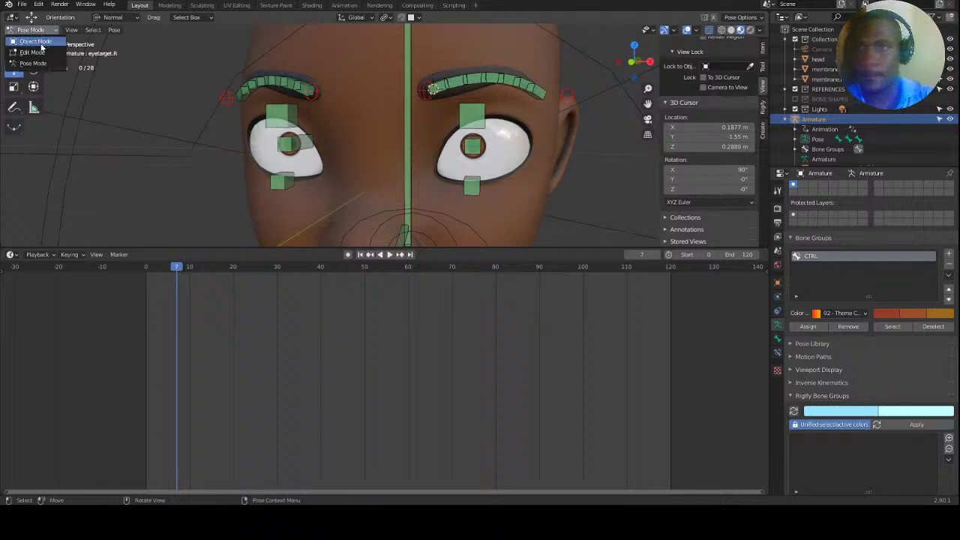
left_click(34, 42)
left_click(518, 143)
middle_click_drag(518, 143, 478, 162)
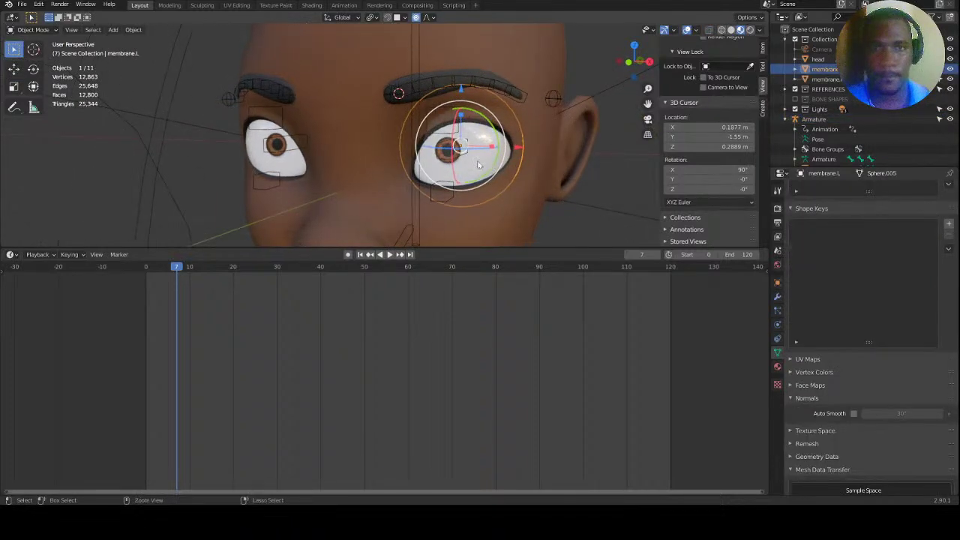
left_click(475, 159)
key("Tab")
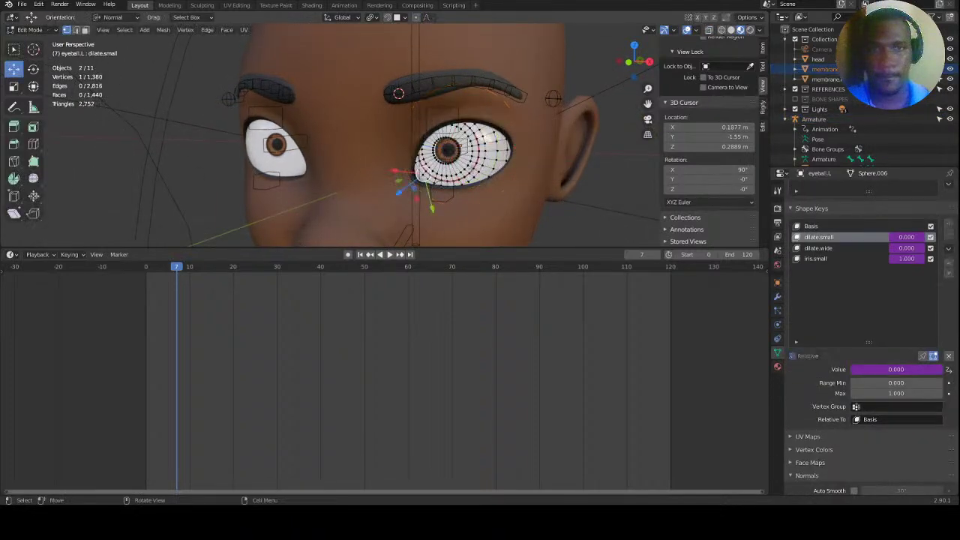
Inspect the iris mesh and material slots of eyeball.L, and leave Edit Mode.
scroll(470, 156, "up", 1)
scroll(470, 155, "up", 5)
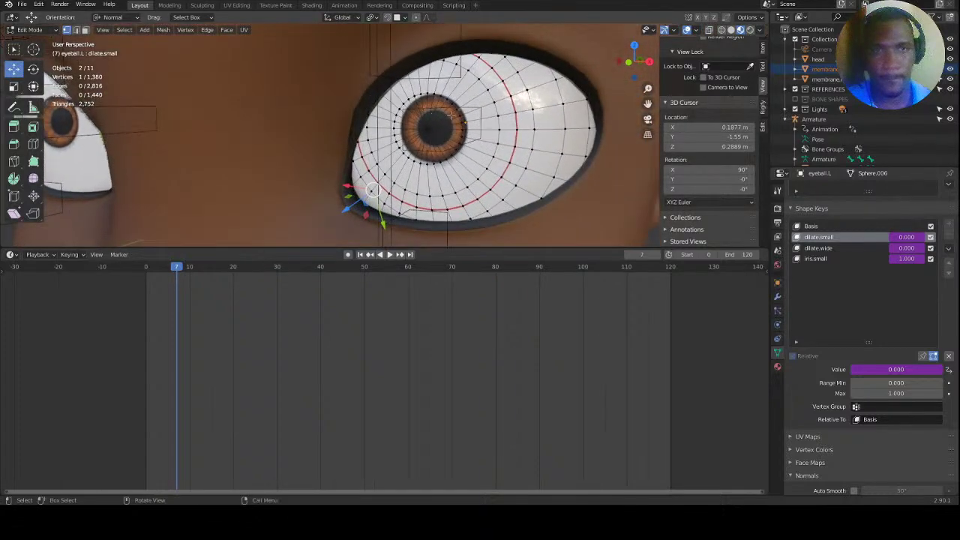
middle_click_drag(510, 115, 523, 111)
scroll(523, 111, "down", 4)
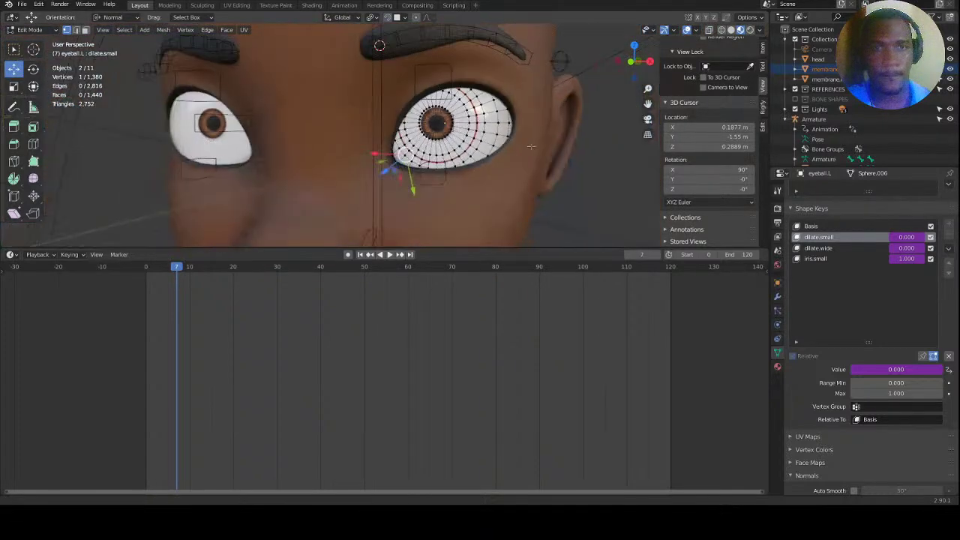
left_click(777, 366)
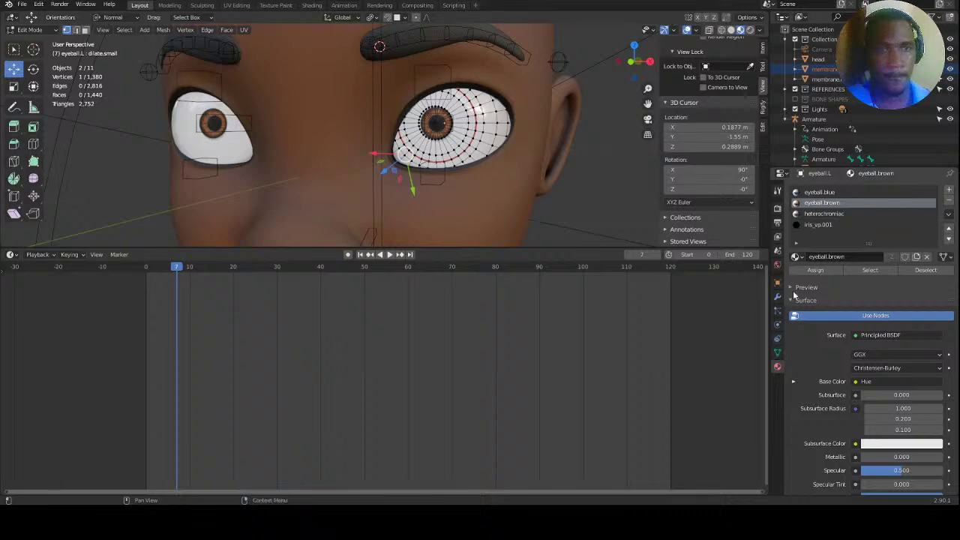
middle_click_drag(451, 128, 436, 158)
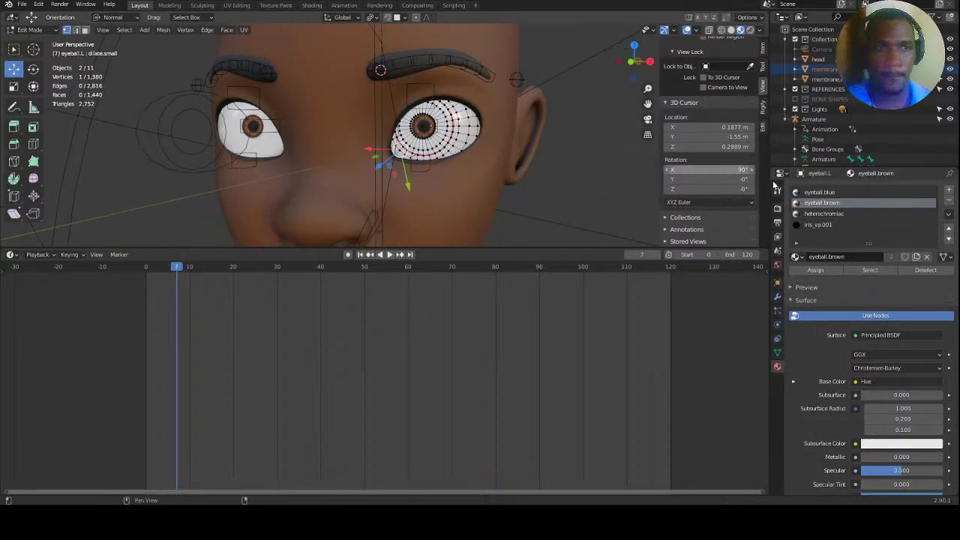
key("Tab")
Edit the membrane.L mesh and select the faces assigned to its iris_vp material.
left_click(435, 134)
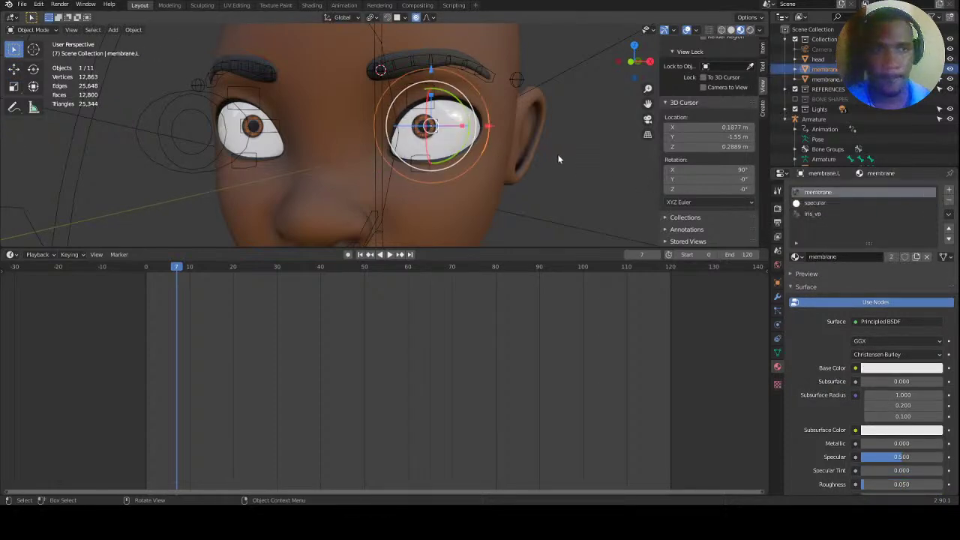
left_click(821, 215)
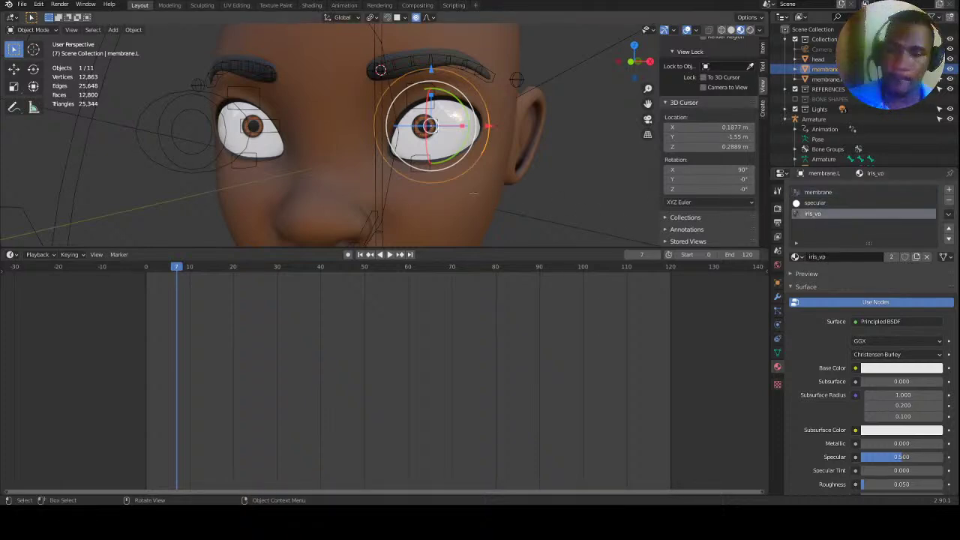
key("Tab")
middle_click_drag(472, 194, 457, 173)
left_click(865, 270)
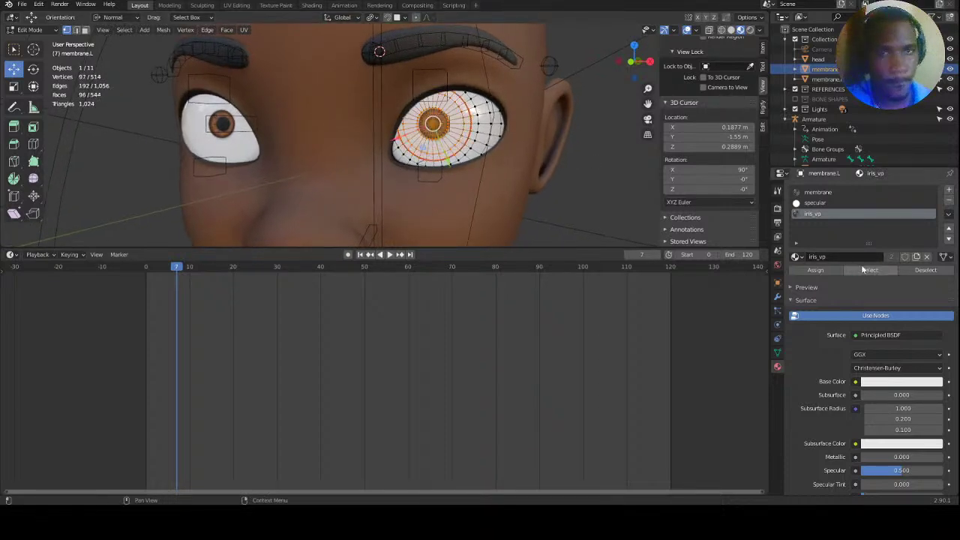
middle_click_drag(570, 188, 499, 183)
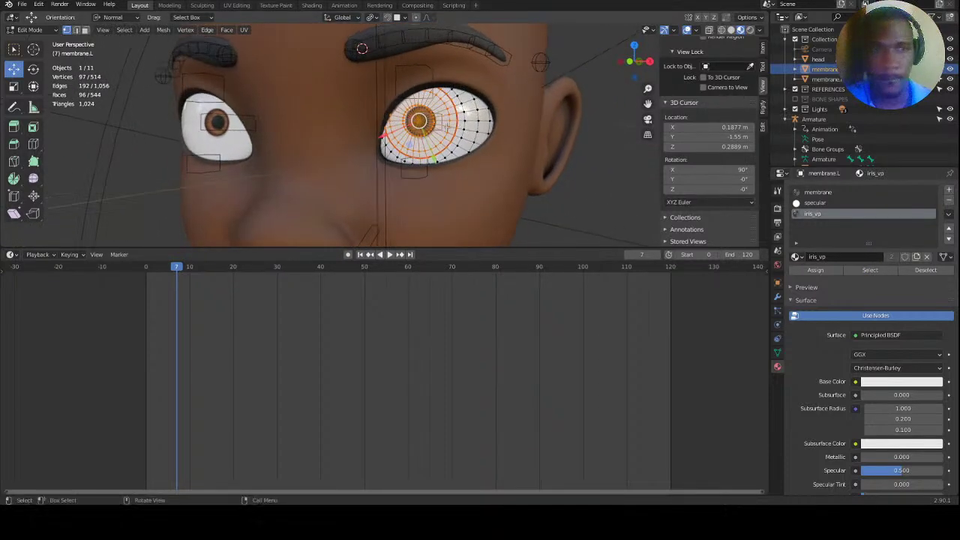
Add the faces assigned to the membrane material to the selection on membrane.L, keeping the membrane slot active.
left_click(827, 193)
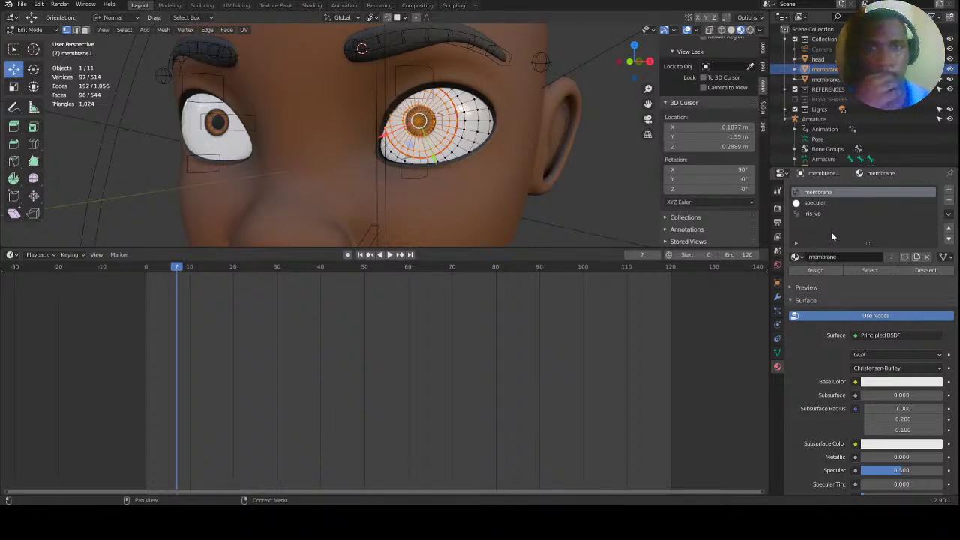
left_click(854, 271)
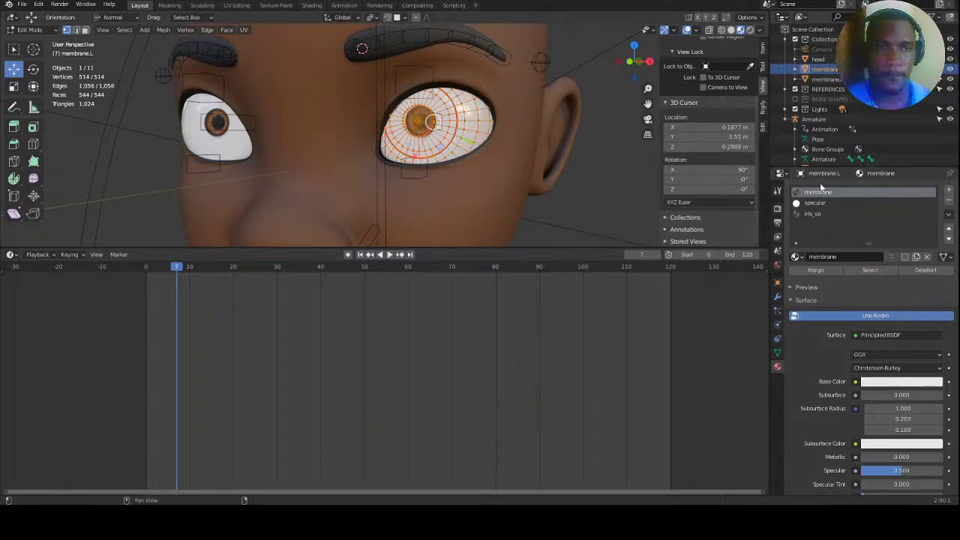
left_click(816, 215)
left_click(829, 196)
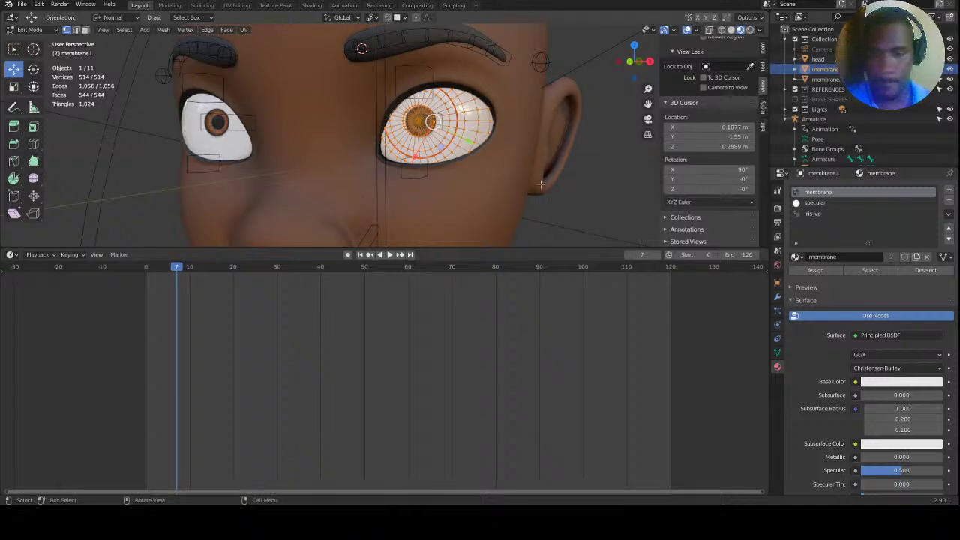
Assign the membrane material to all faces of membrane.L, return to Object Mode, and view the head in Solid shading.
left_click(835, 269)
key("Tab")
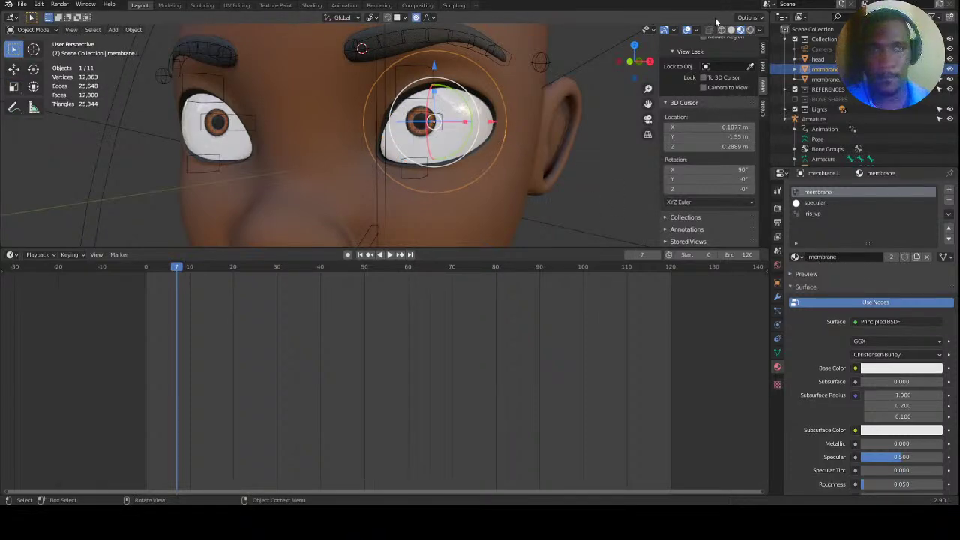
left_click(731, 29)
middle_click_drag(439, 177, 465, 179)
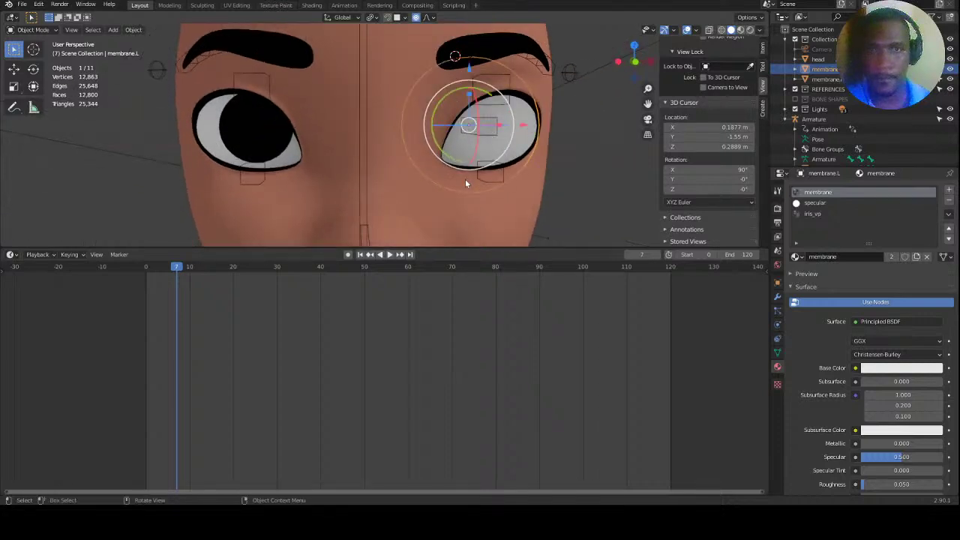
Assign the membrane material to all faces of membrane.R and return to Object Mode.
left_click(218, 135)
key("Tab")
left_click(259, 132)
key("a")
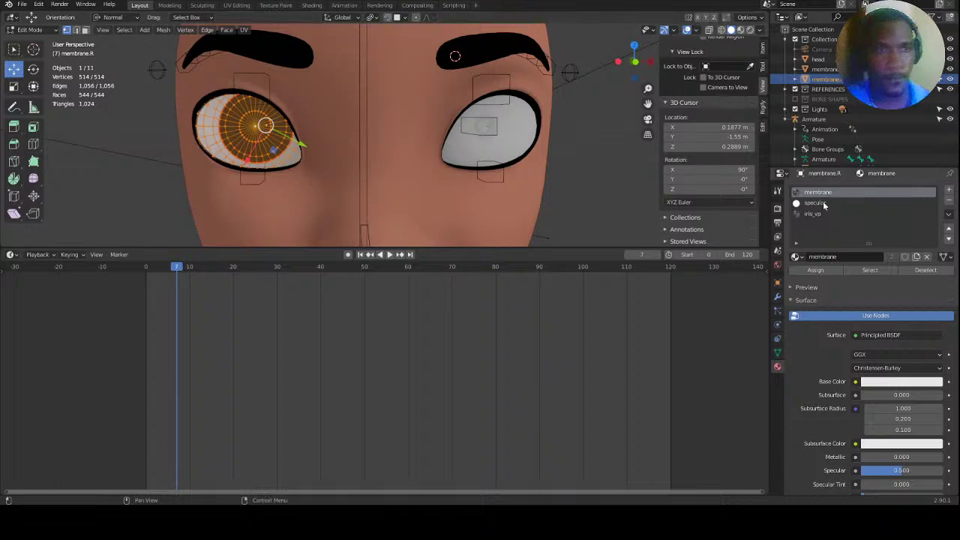
left_click(820, 271)
key("Tab")
mouse_move(508, 162)
middle_mouse_down()
mouse_move(427, 167)
mouse_move(468, 162)
mouse_move(518, 177)
middle_mouse_up()
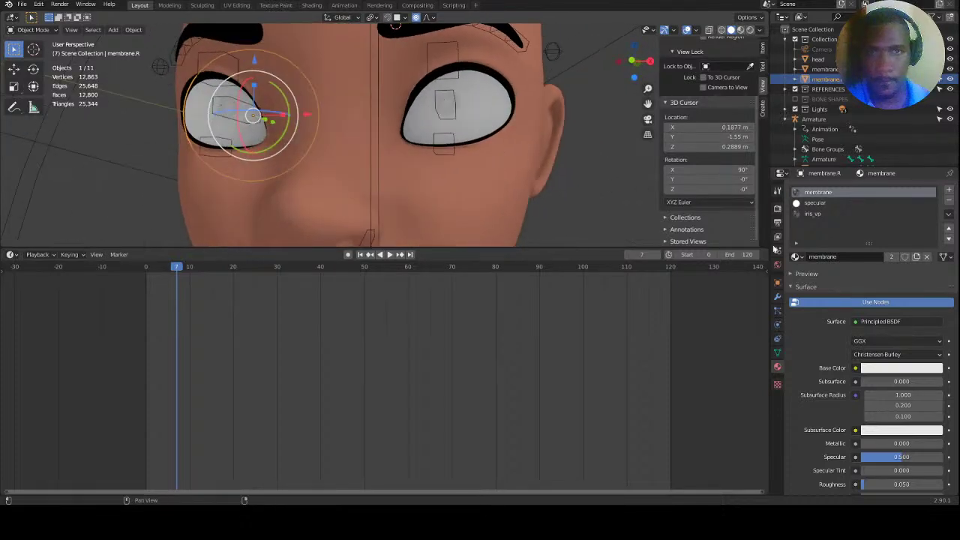
Check the membrane material's viewport colour alpha, set its blend mode to Alpha Blend, and save the file.
scroll(849, 442, "down", 15)
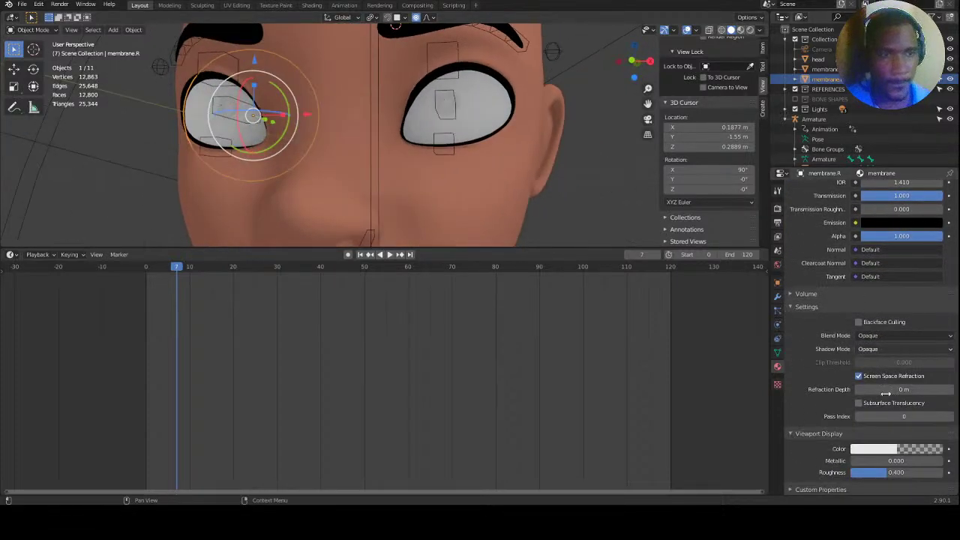
left_click(895, 450)
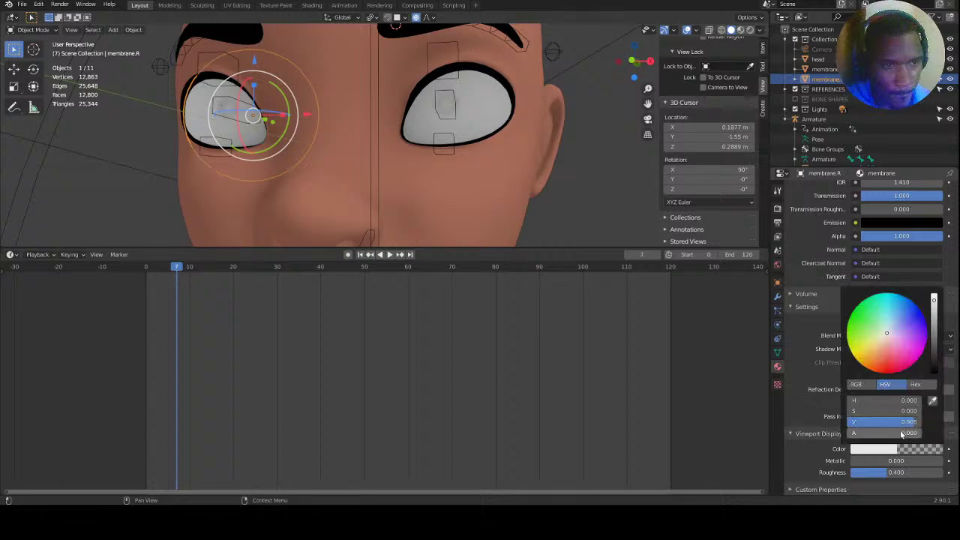
left_click_drag(900, 437, 875, 436)
left_click_drag(954, 426, 848, 435)
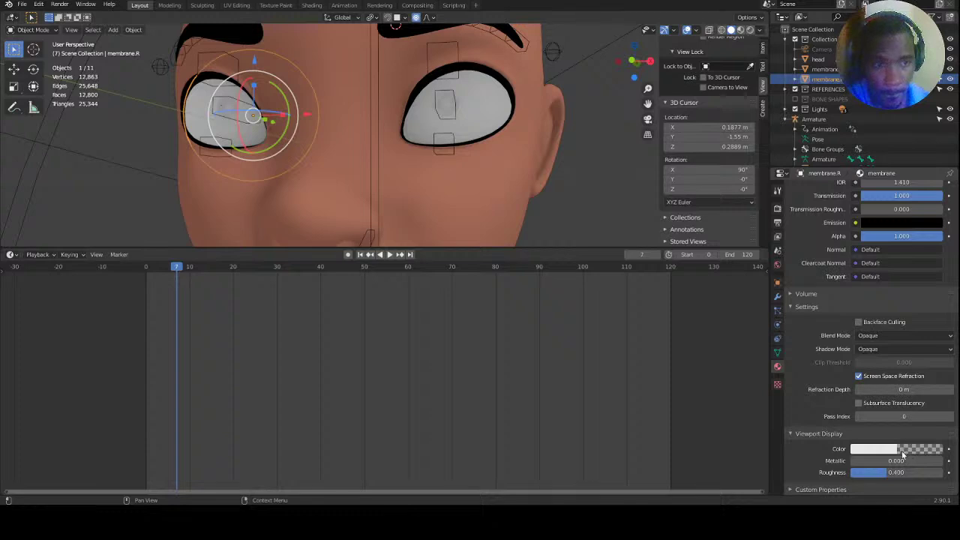
left_click(892, 336)
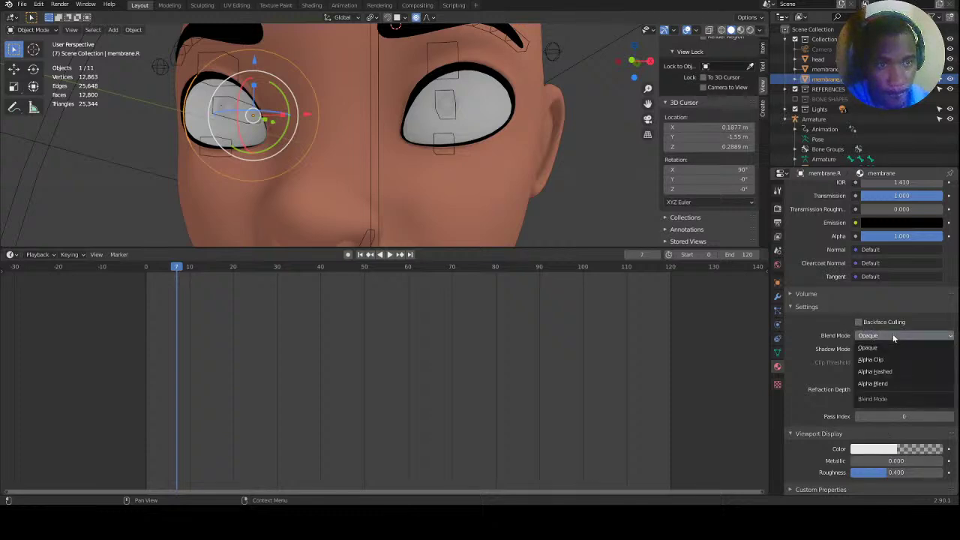
left_click(879, 384)
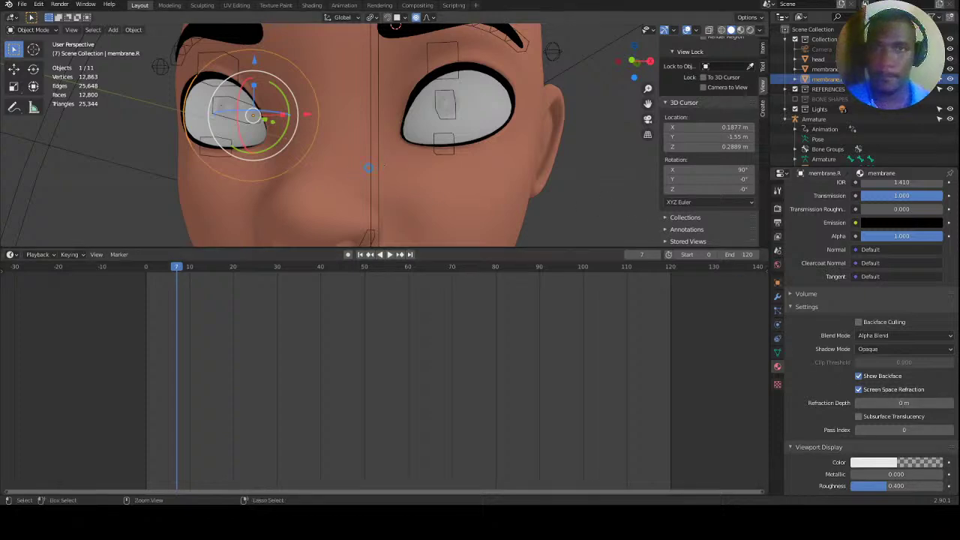
key("ctrl+s")
Open eyeball.L in Edit Mode, isolate it in local view, and show it in Material Preview shading.
left_click(484, 107)
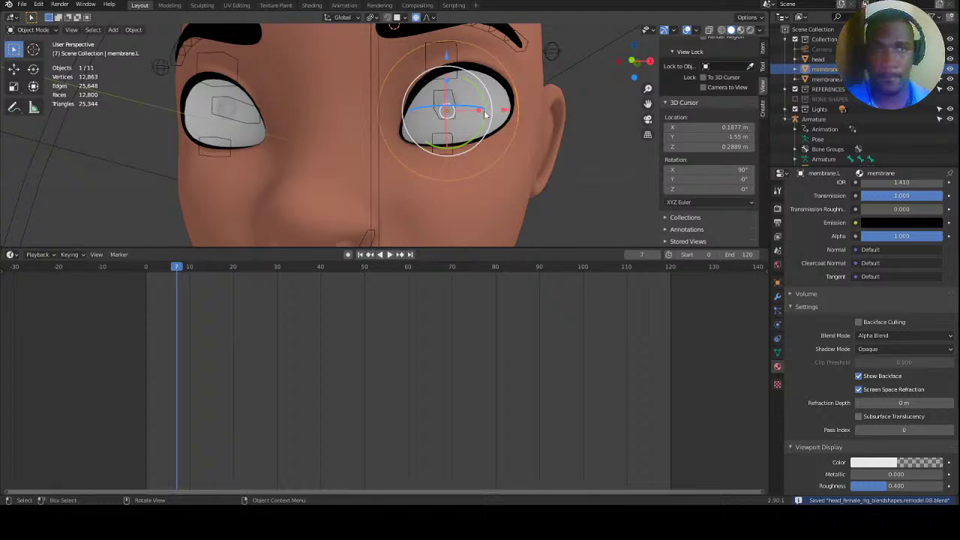
left_click(482, 113)
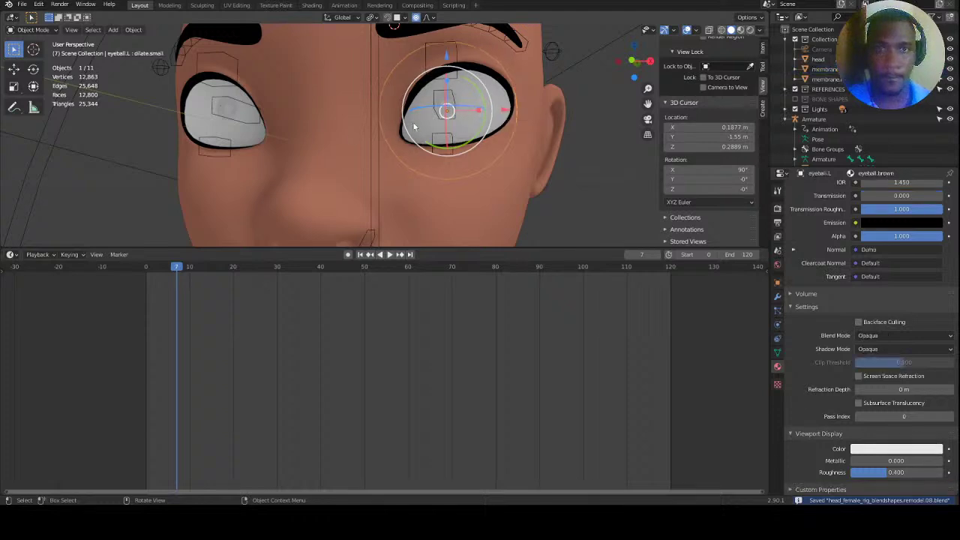
key("Tab")
mouse_move(448, 124)
middle_mouse_down()
mouse_move(452, 155)
mouse_move(452, 123)
middle_mouse_up()
key("KP_Divide")
scroll(452, 155, "up", 3)
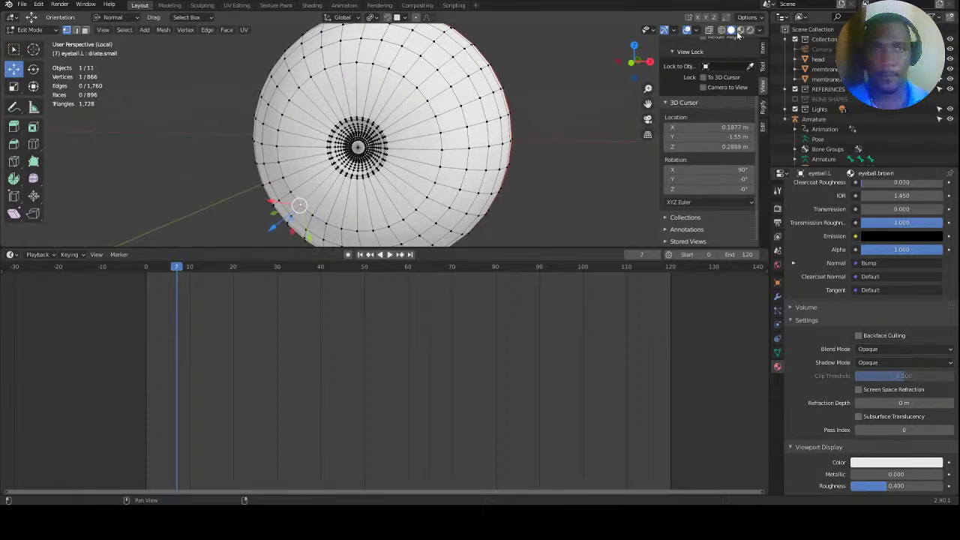
left_click(741, 30)
scroll(509, 142, "up", 2)
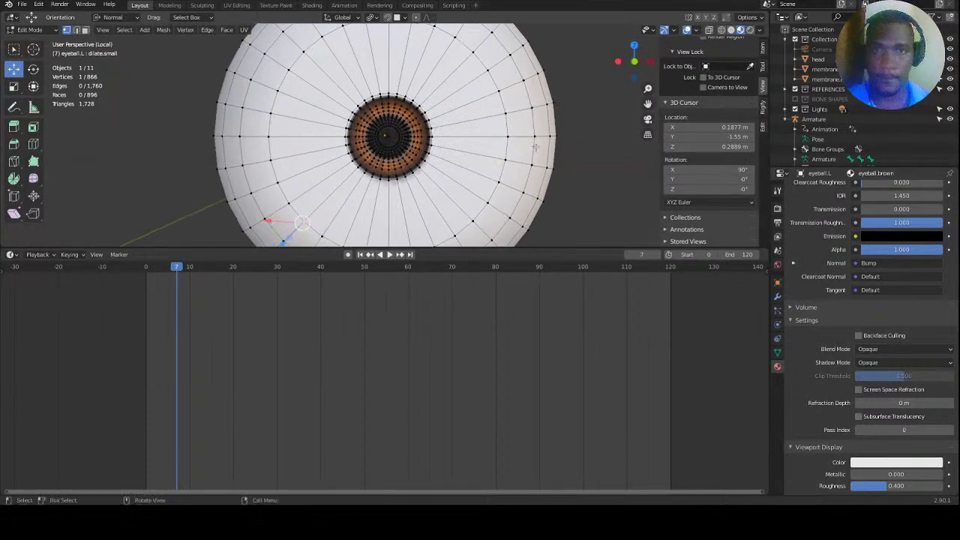
Activate the Basis shape key of eyeball.L, disable dilate.small, dilate.wide and iris.small, and return to Edit Mode.
left_click(778, 353)
left_click(823, 227)
key("Tab")
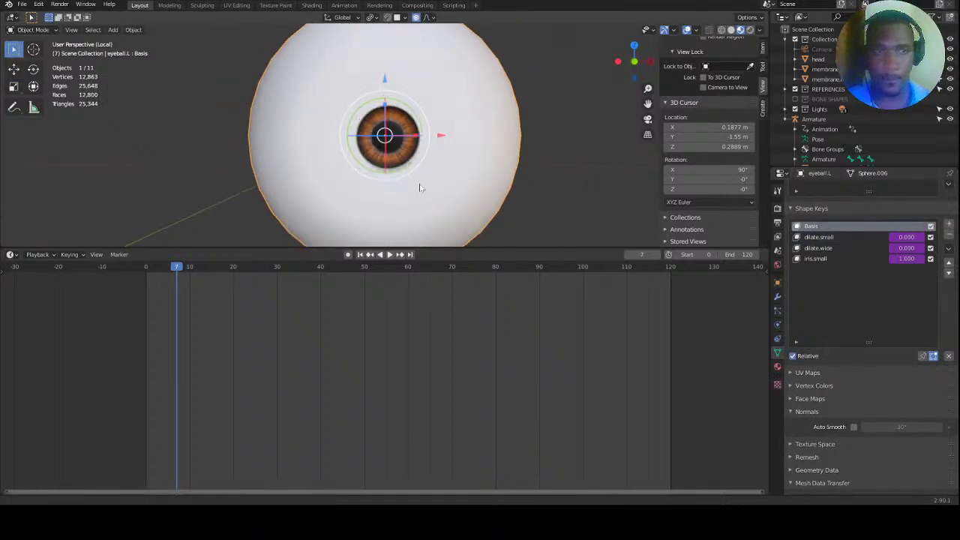
scroll(422, 184, "down", 2)
left_click_drag(931, 238, 930, 258)
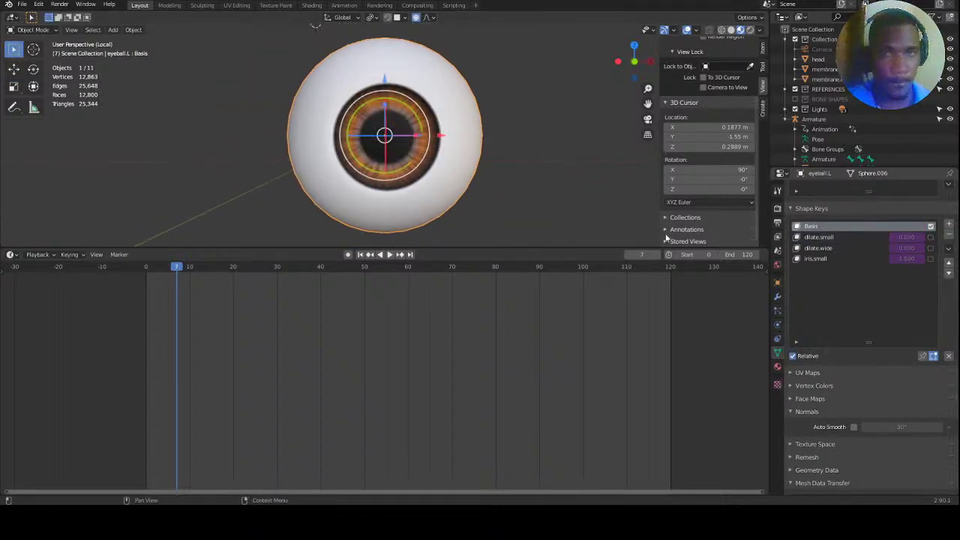
scroll(397, 142, "up", 2)
key("Tab")
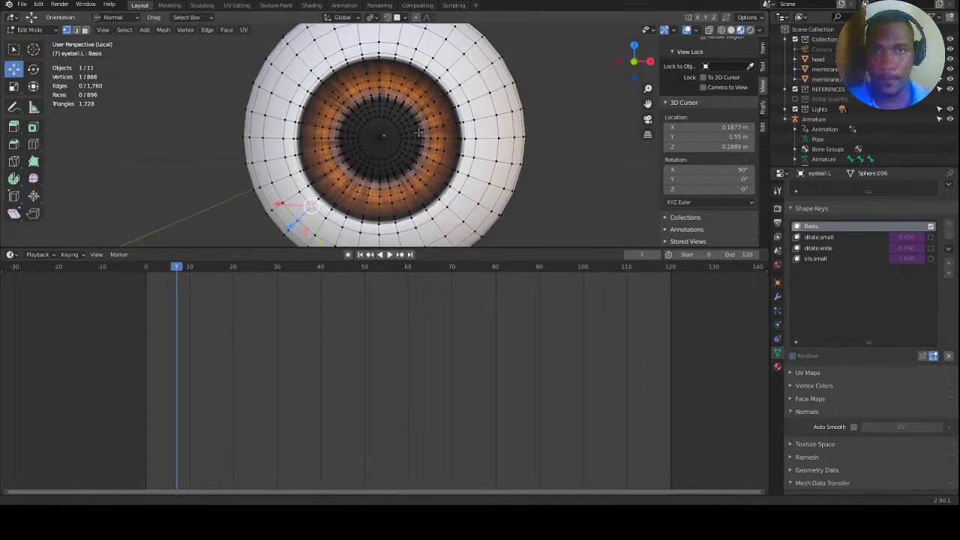
Select the pupil's centre vertex on eyeball.L, try hiding the unselected geometry, and undo the hiding.
scroll(418, 135, "up", 2)
left_click(365, 114, "alt")
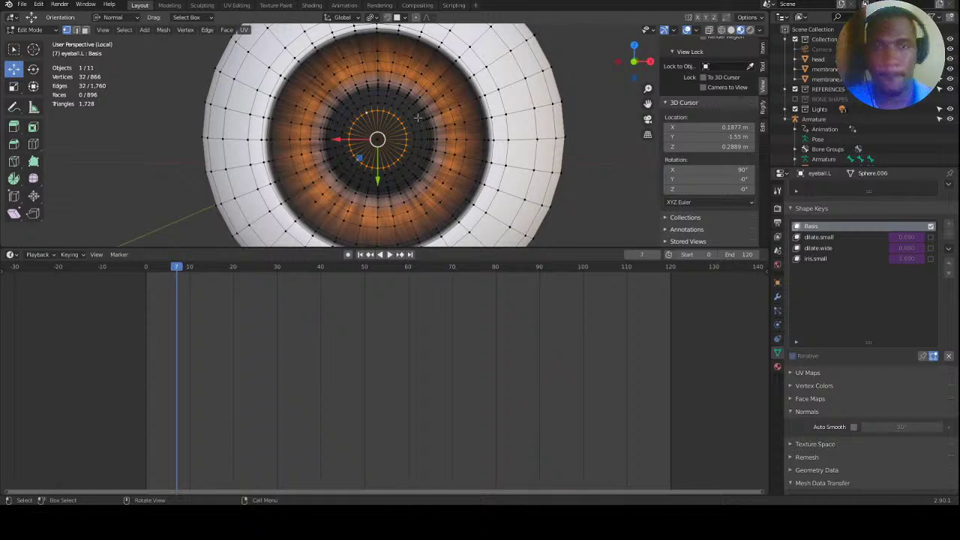
left_click(377, 139)
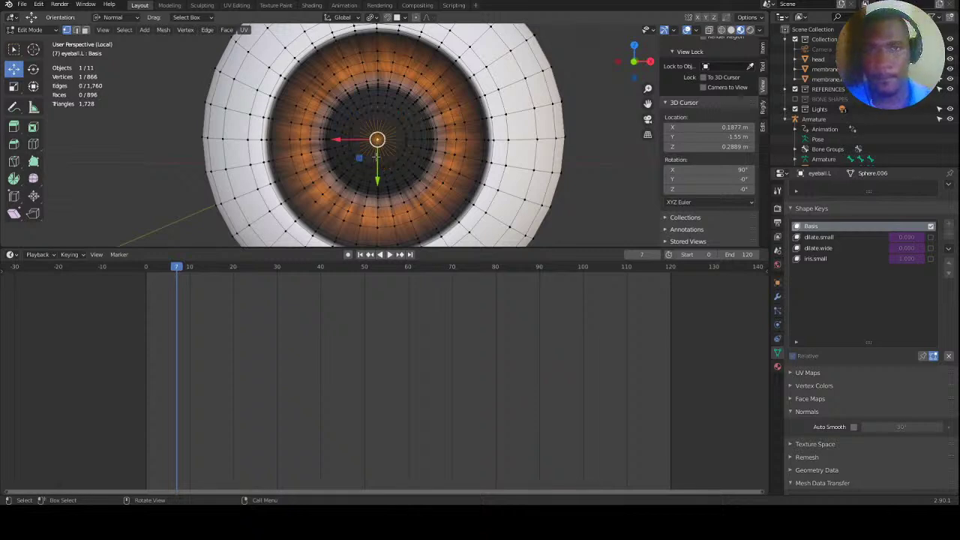
key("shift+h")
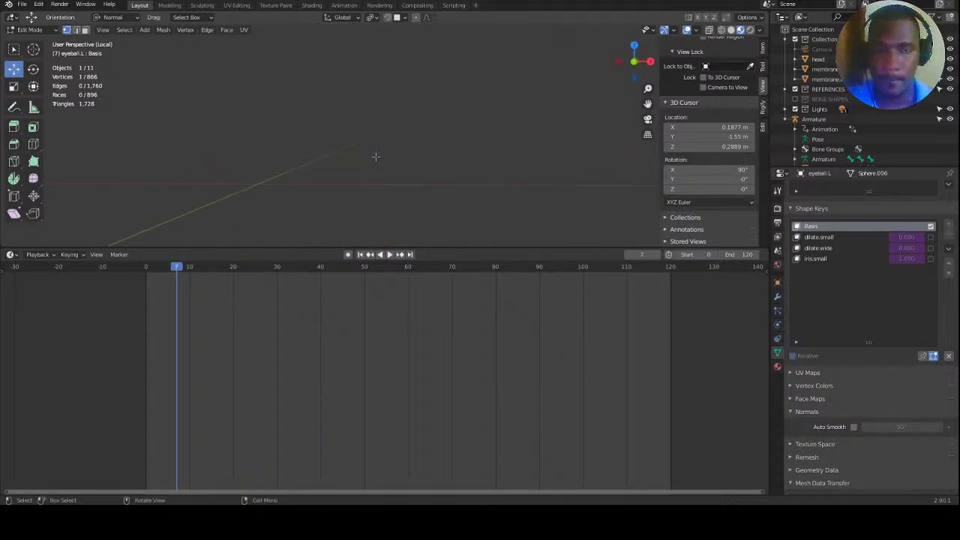
key("ctrl+z")
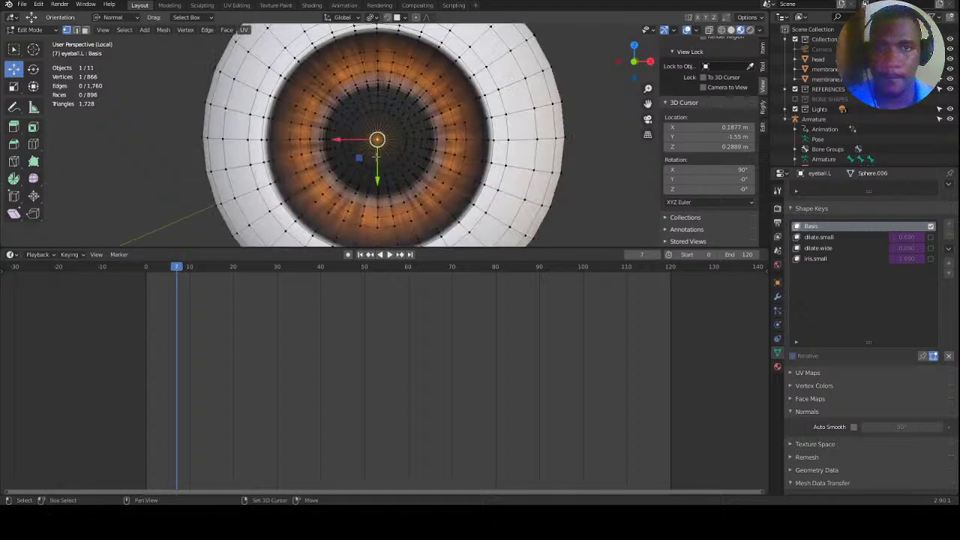
Grow the selection from the pupil's centre vertex to the outer edge of the pupil.
key("ctrl+KP_Add")
key("ctrl+KP_Add")
key("ctrl+KP_Add")
key("ctrl+KP_Add")
key("ctrl+KP_Add")
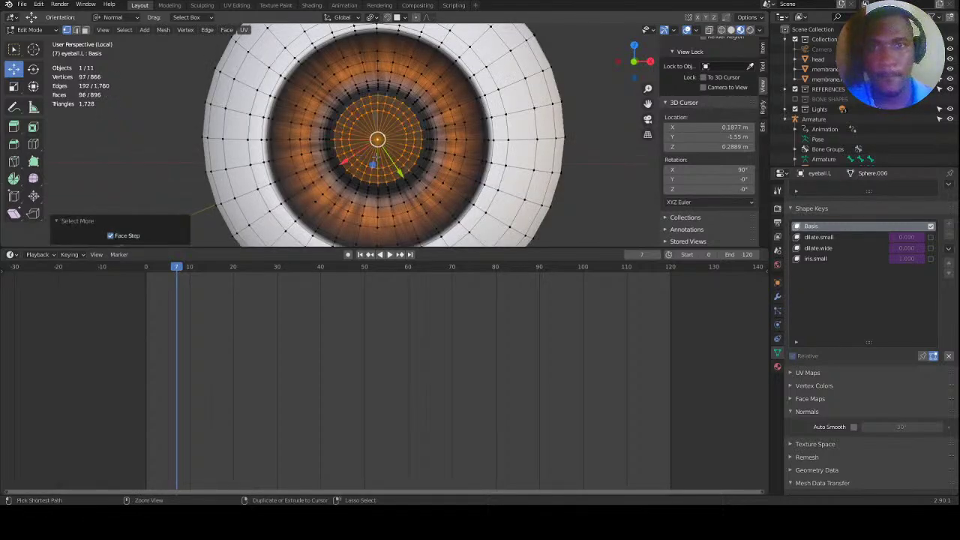
key("ctrl+KP_Add")
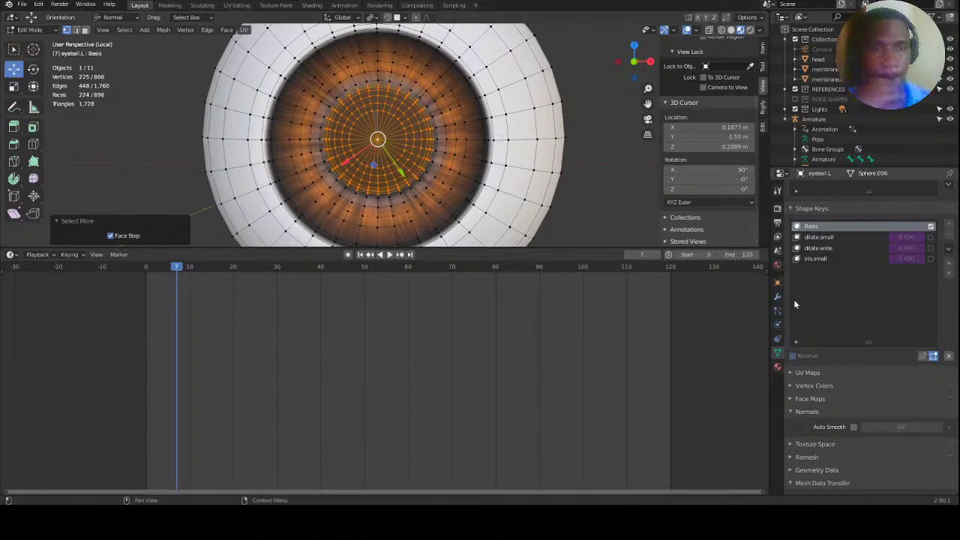
Select the faces assigned to eyeball.brown on eyeball.L to check which part of the mesh uses it.
left_click(778, 366)
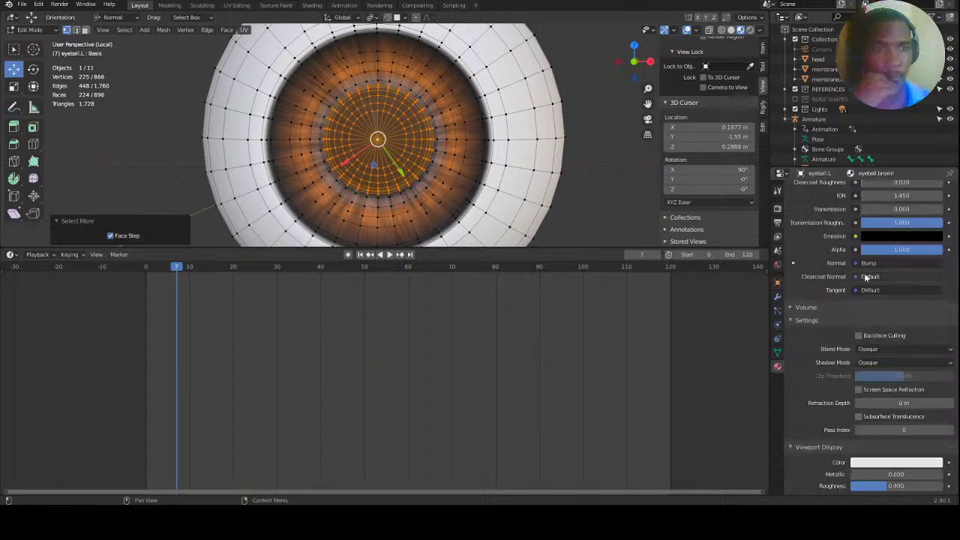
scroll(863, 343, "up", 12)
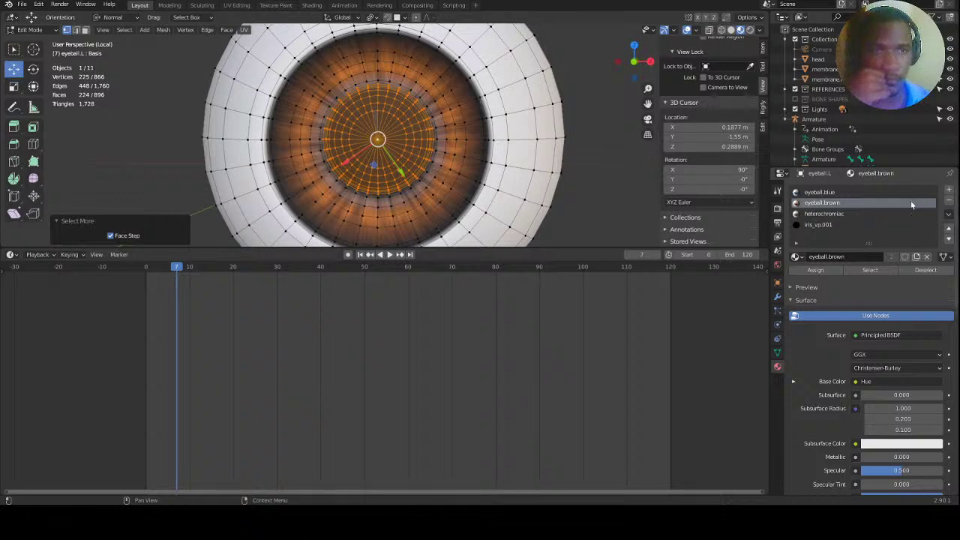
left_click(870, 270)
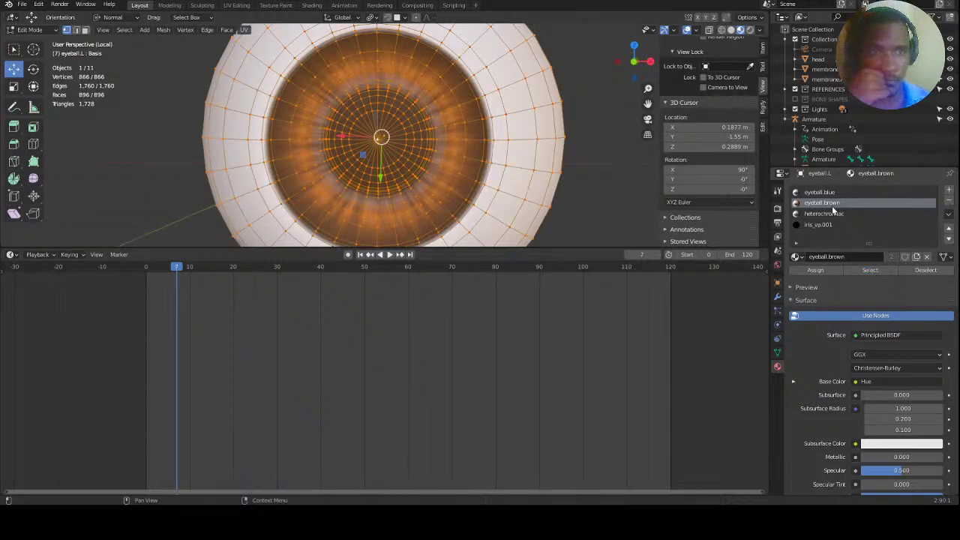
Reselect only the pupil faces of eyeball.L by growing the selection outward from the centre vertex.
left_click(377, 140)
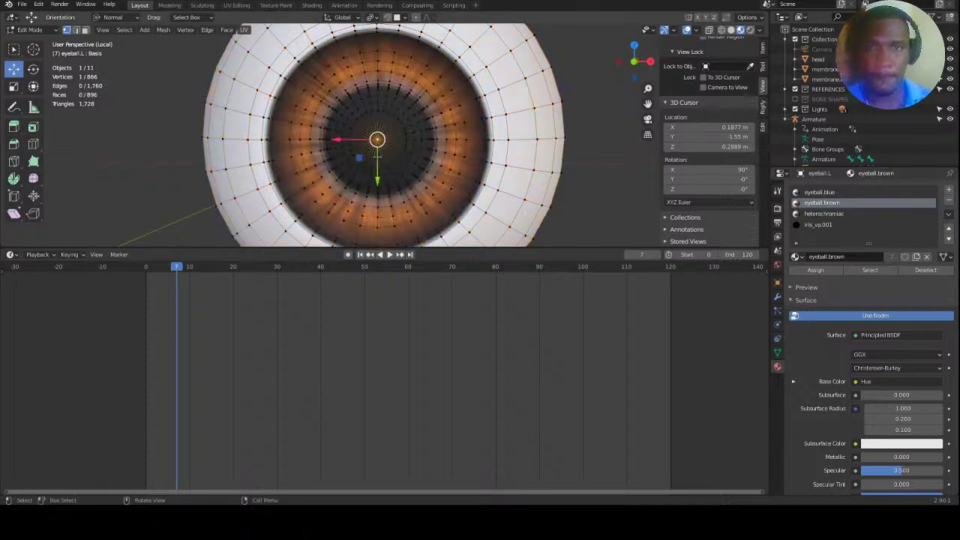
key("ctrl+KP_Add")
key("ctrl+KP_Add")
key("ctrl+KP_Add")
key("ctrl+KP_Add")
key("ctrl+KP_Add")
key("ctrl+KP_Add")
key("ctrl+KP_Add")
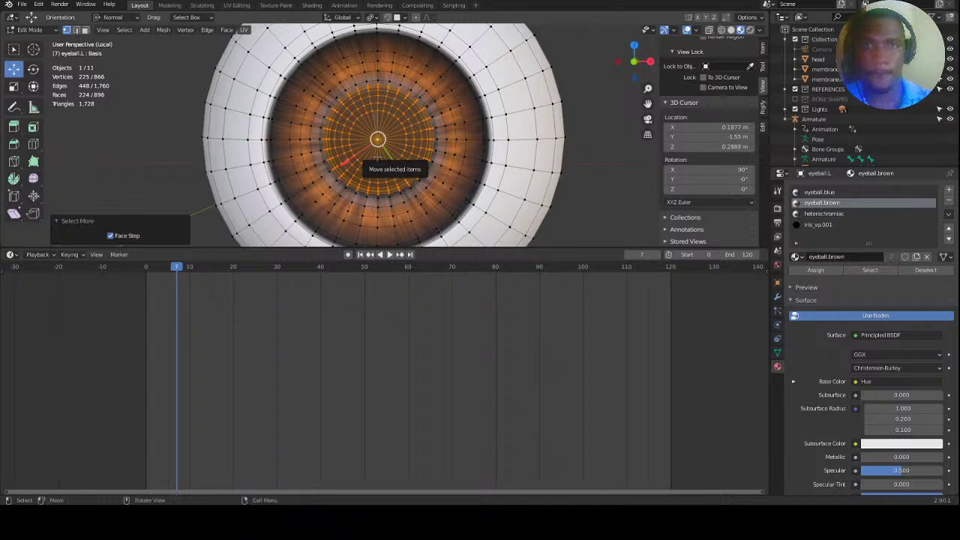
Add a material slot to eyeball.L and fill it with a separate copy of the eyeball.brown material.
left_click(949, 189)
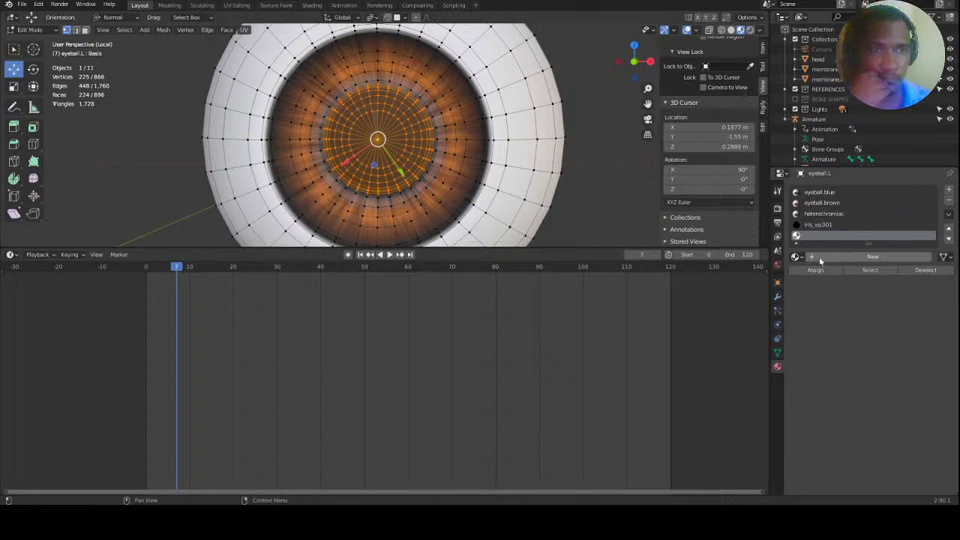
left_click(798, 256)
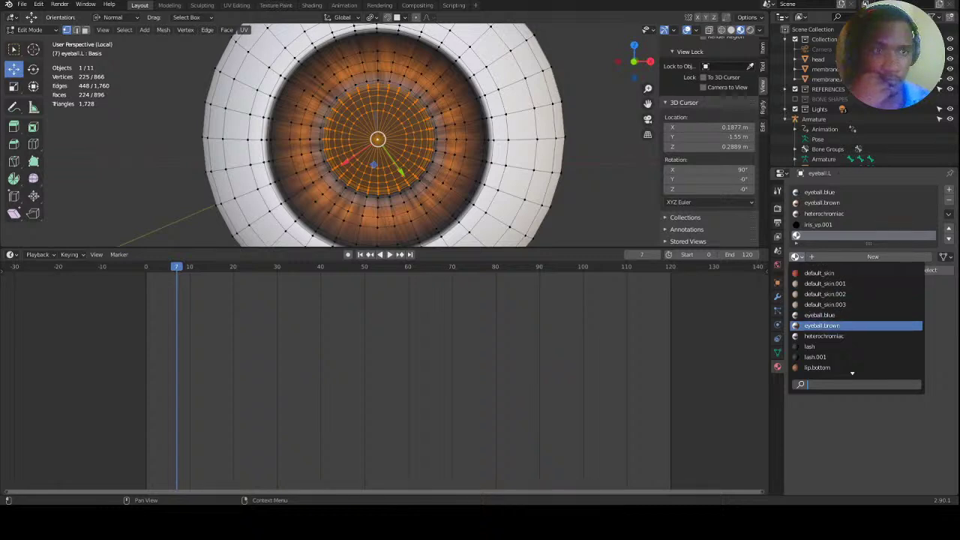
left_click(817, 325)
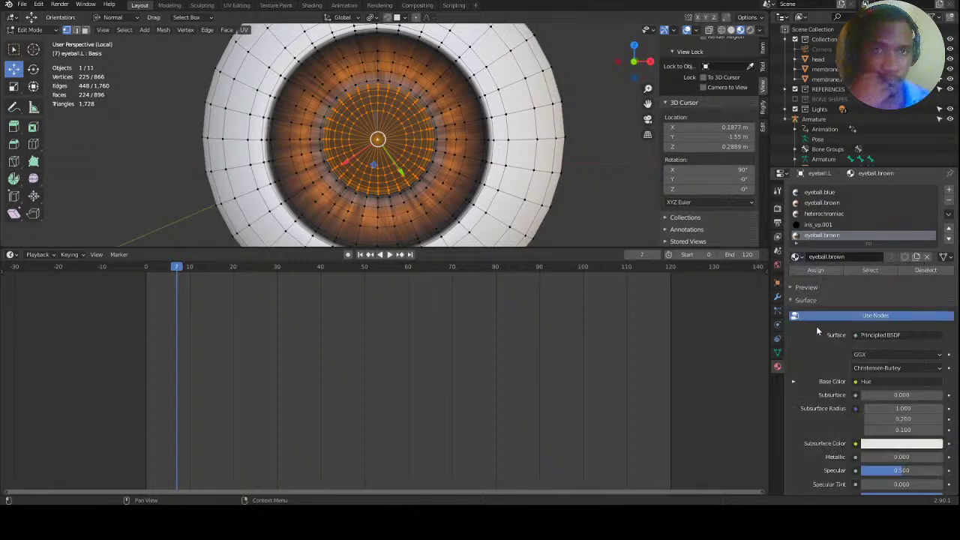
left_click(917, 257)
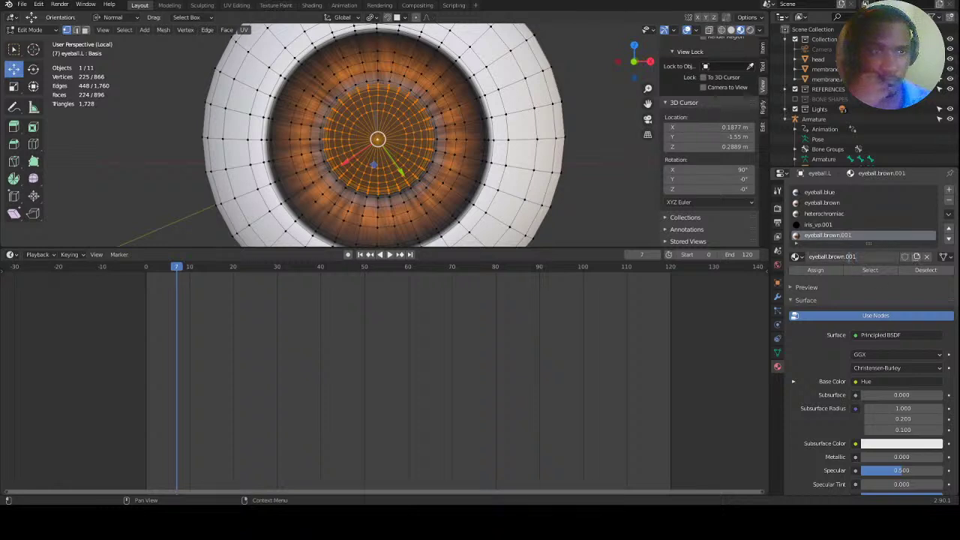
Rename the copied eyeball material to eyeball.brown.pupil and bring its surface settings into view.
left_click_drag(856, 257, 844, 257)
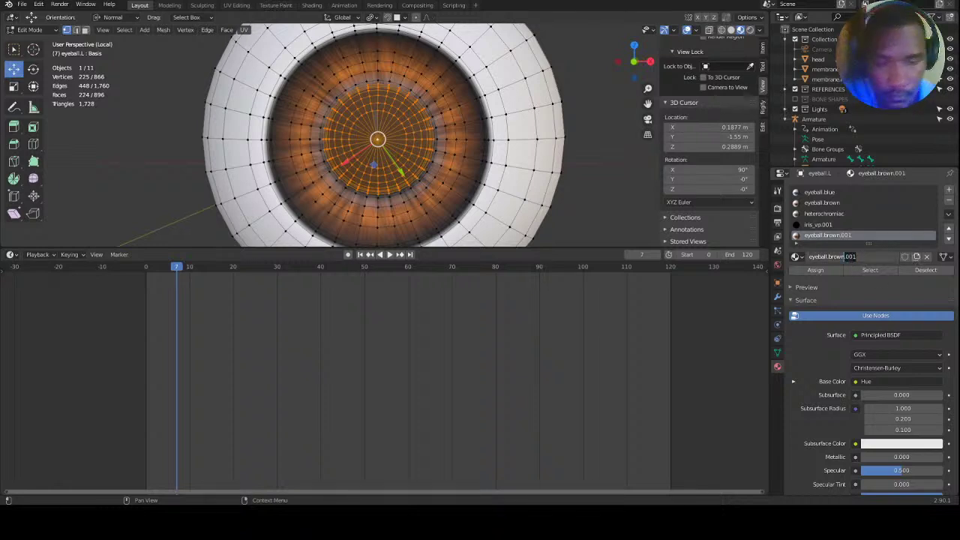
key("BackSpace")
key("BackSpace")
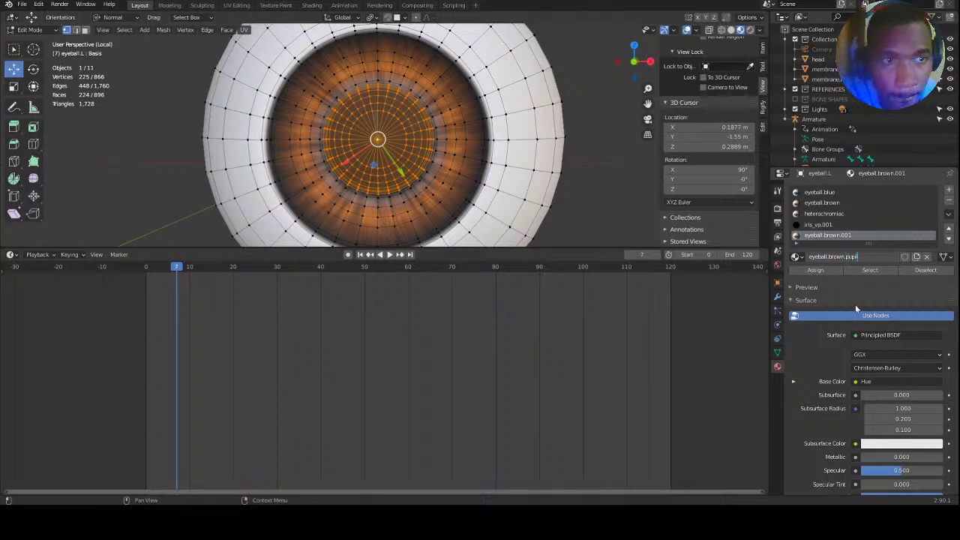
type("pupil")
key("Return")
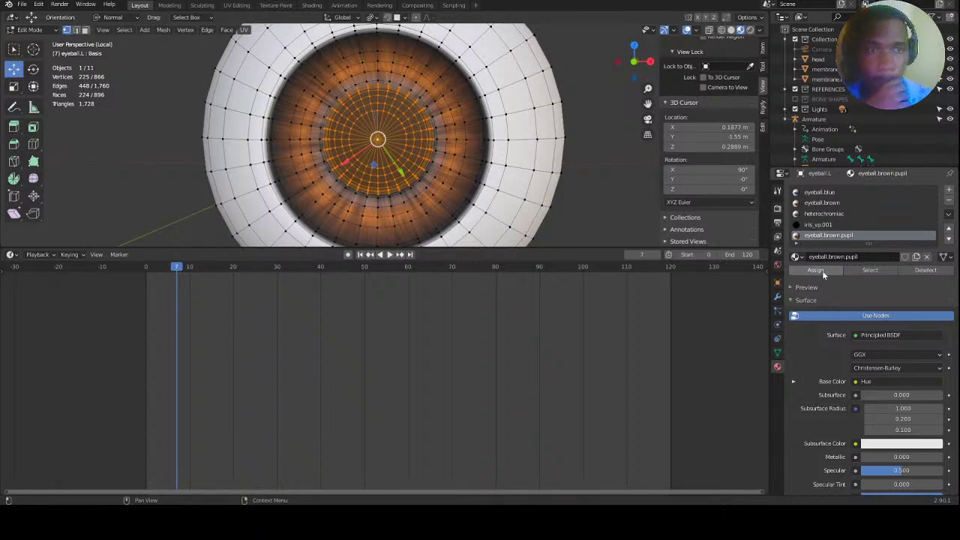
scroll(875, 464, "down", 10)
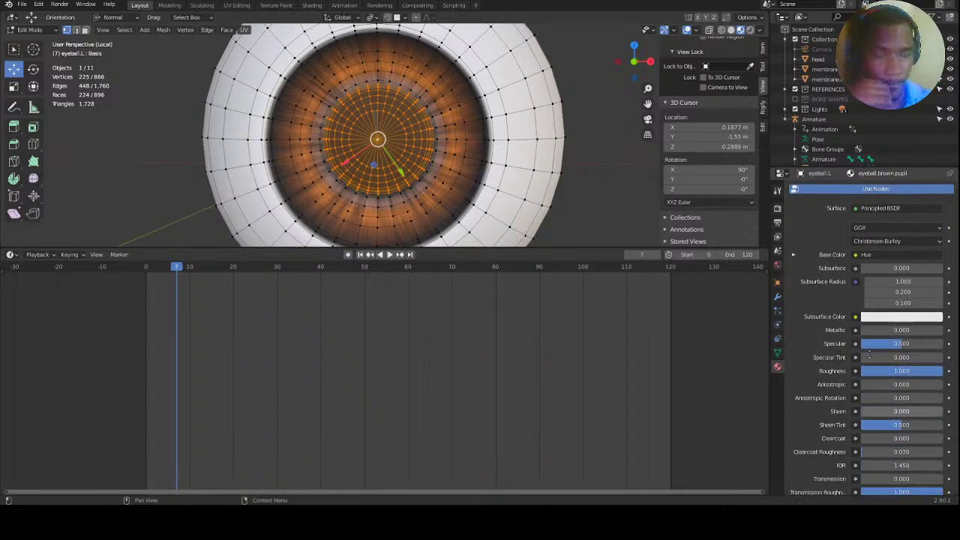
Set the viewport display colour of eyeball.brown.pupil to black and check the pupil in solid shading before returning to material preview.
left_click(877, 448)
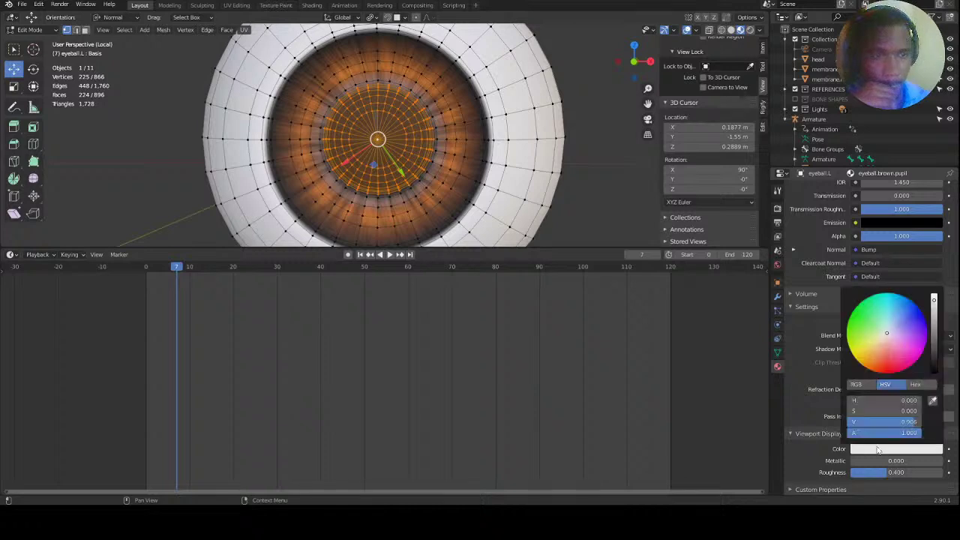
left_click_drag(937, 367, 939, 393)
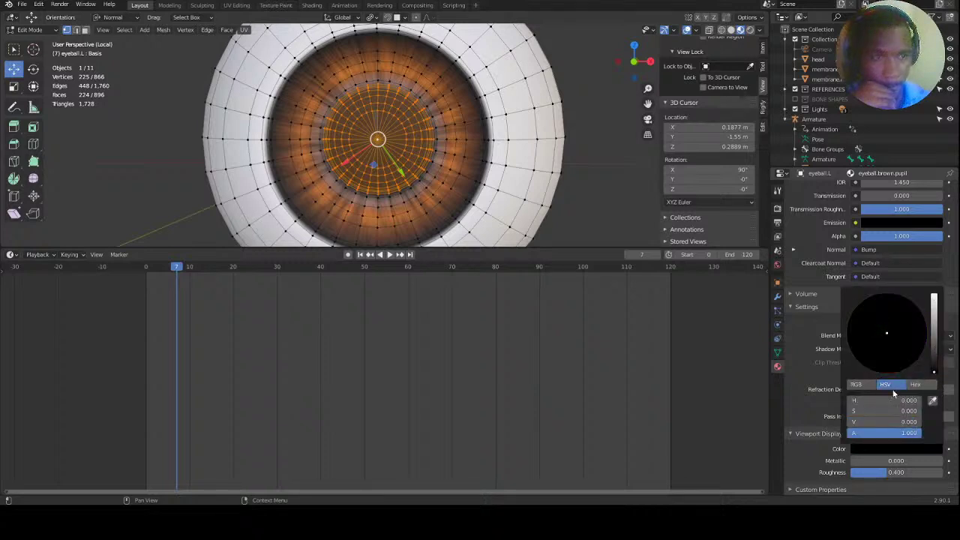
scroll(829, 348, "up", 3)
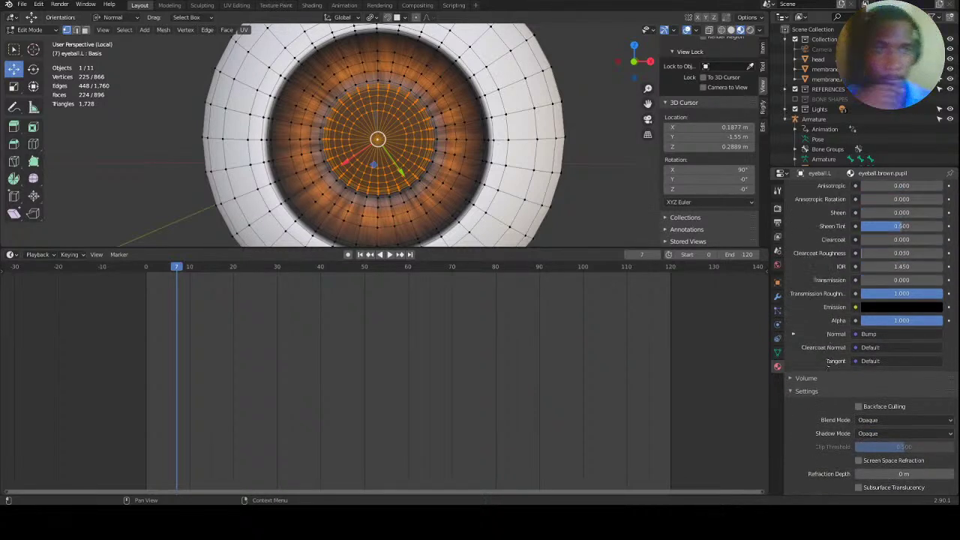
scroll(830, 343, "up", 8)
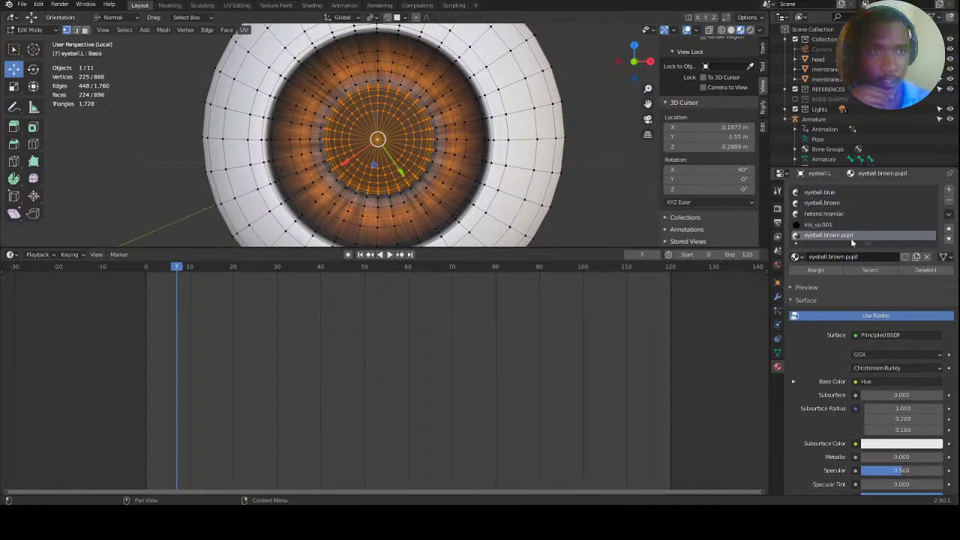
left_click(731, 30)
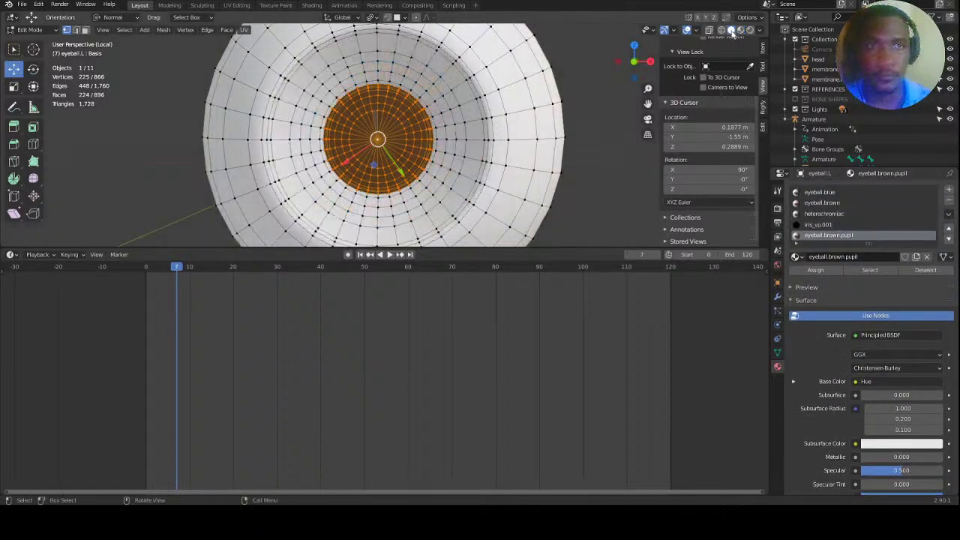
left_click(564, 137)
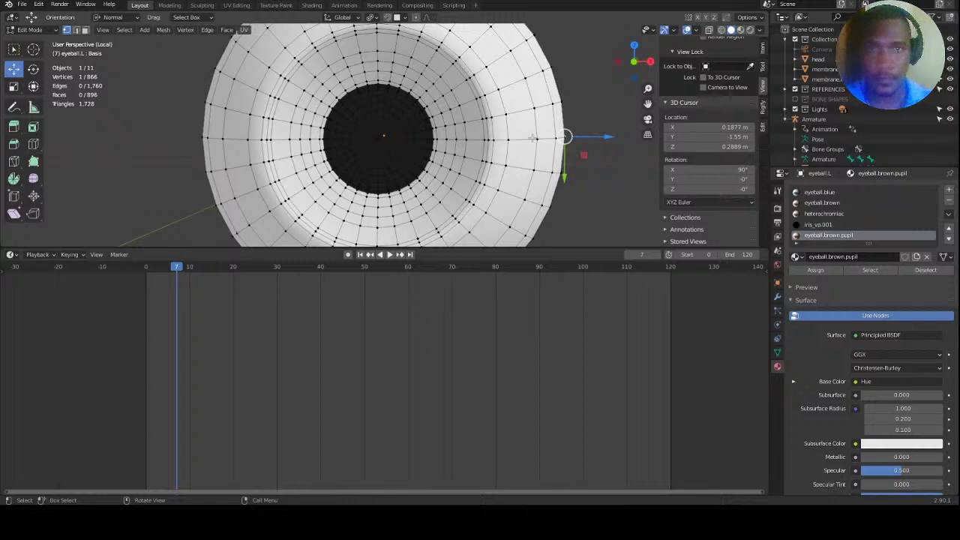
left_click(740, 30)
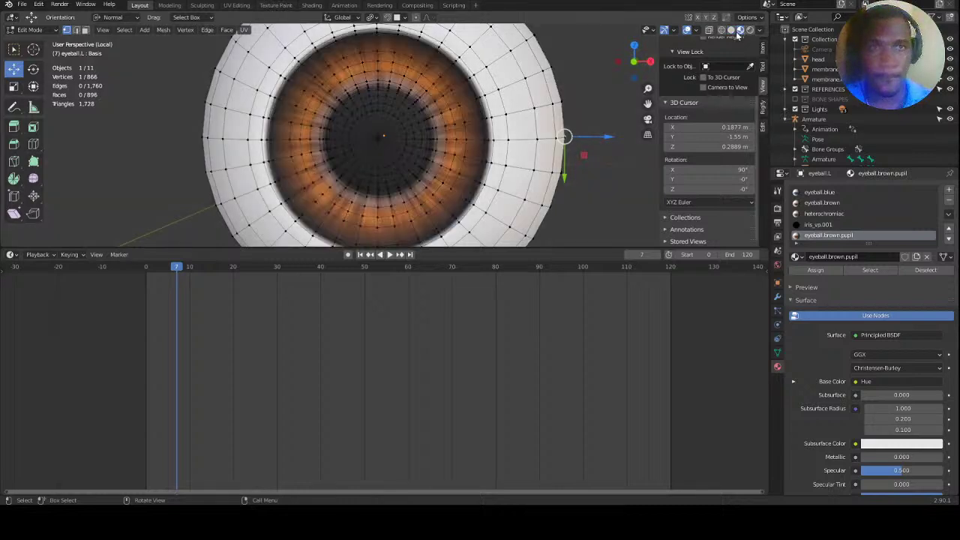
Select the iris faces of eyeball.L by picking an edge loop in the iris and growing the selection three times.
left_click(372, 64, "alt")
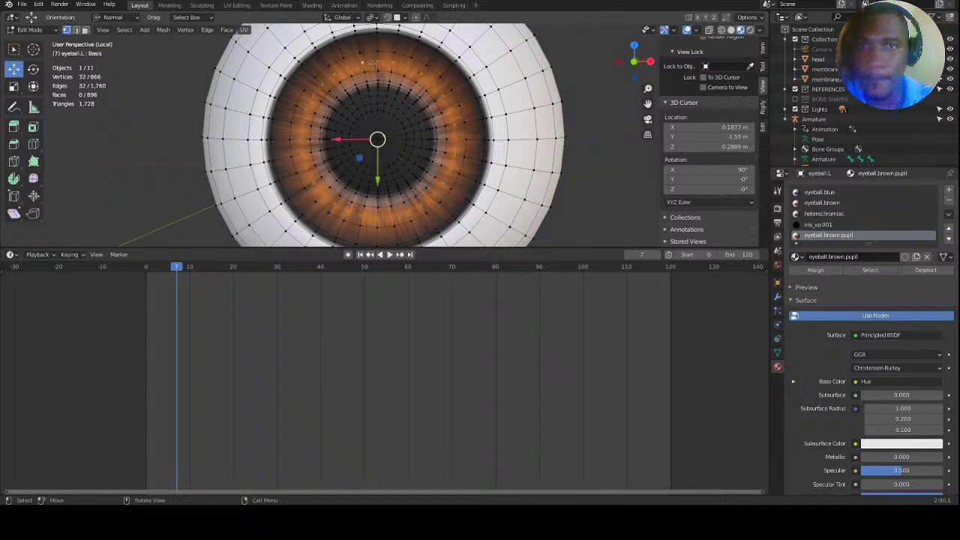
key("ctrl+KP_Add")
key("ctrl+KP_Add")
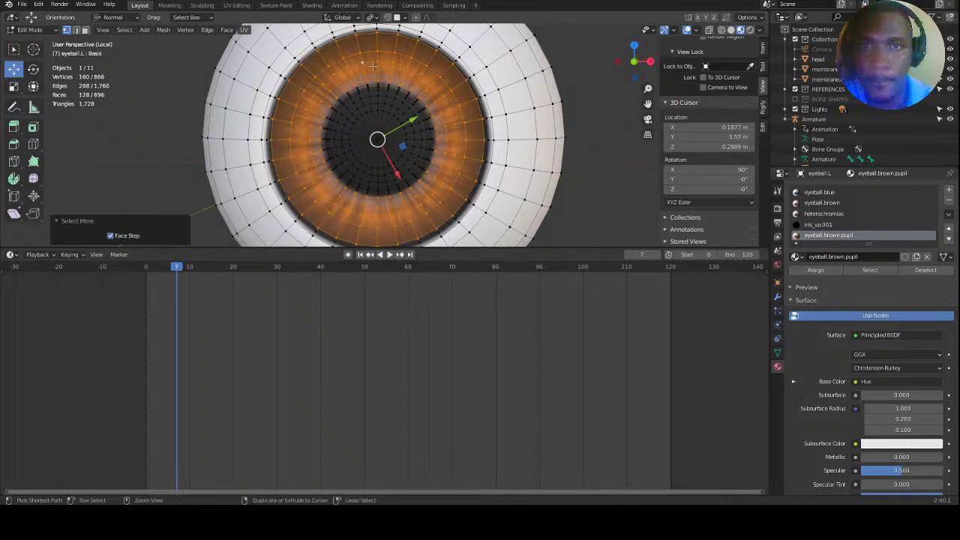
key("ctrl+KP_Add")
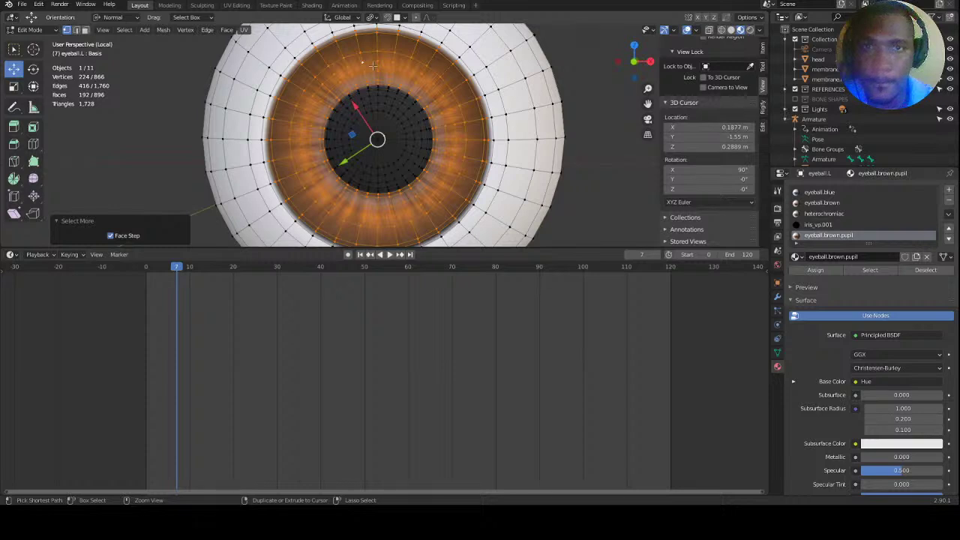
Try to add a material slot using eyeball.brown.pupil, rename it eyeball.brown.iris and assign it to the iris faces.
left_click(949, 191)
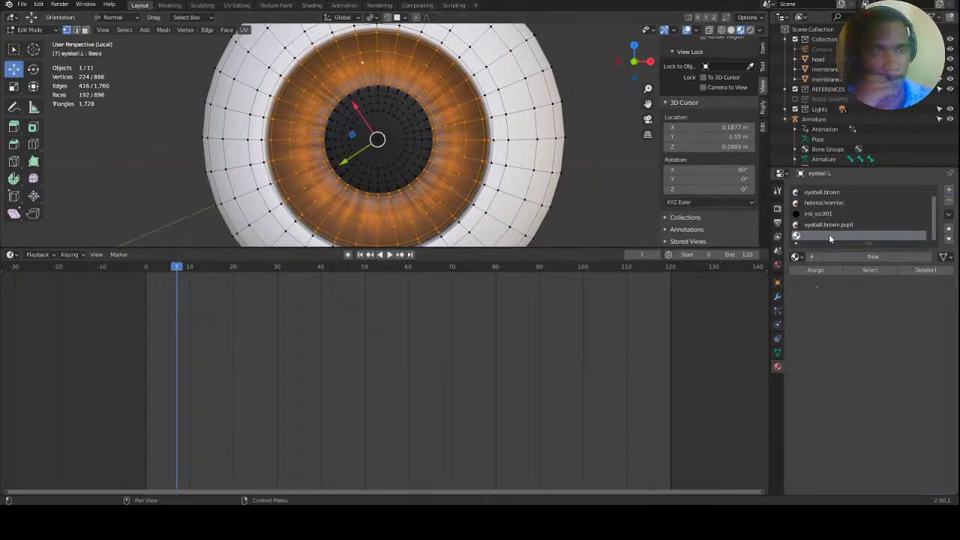
left_click(797, 257)
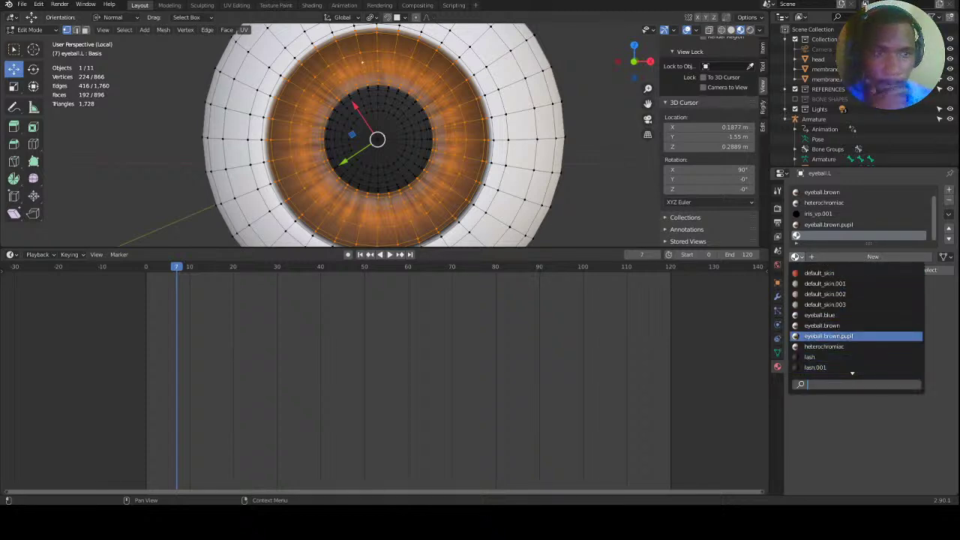
left_click(839, 337)
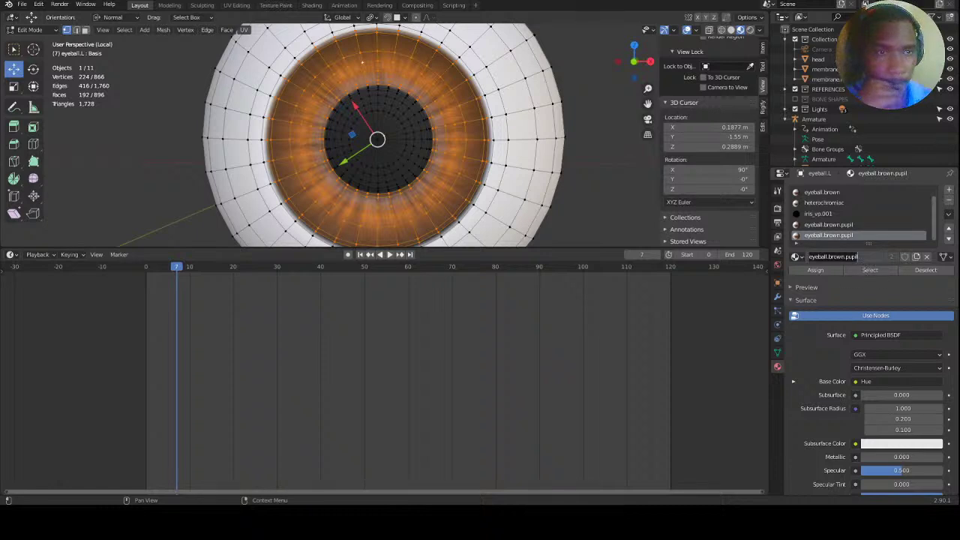
left_click_drag(846, 257, 859, 257)
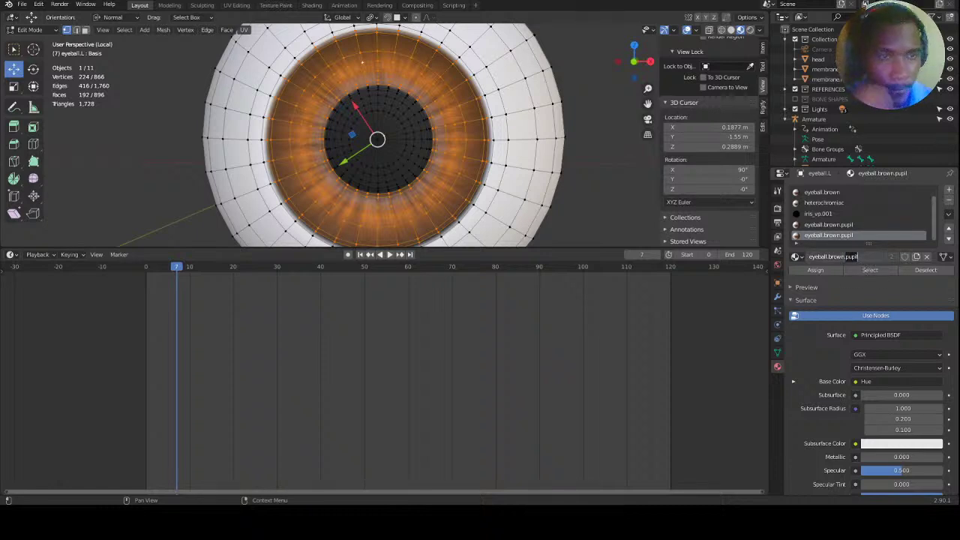
type("iris")
key("Return")
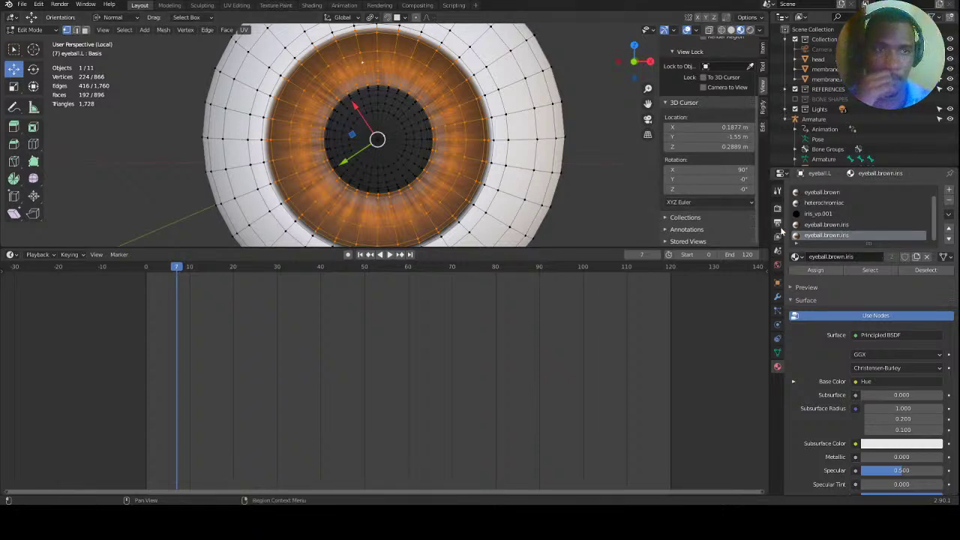
left_click(826, 270)
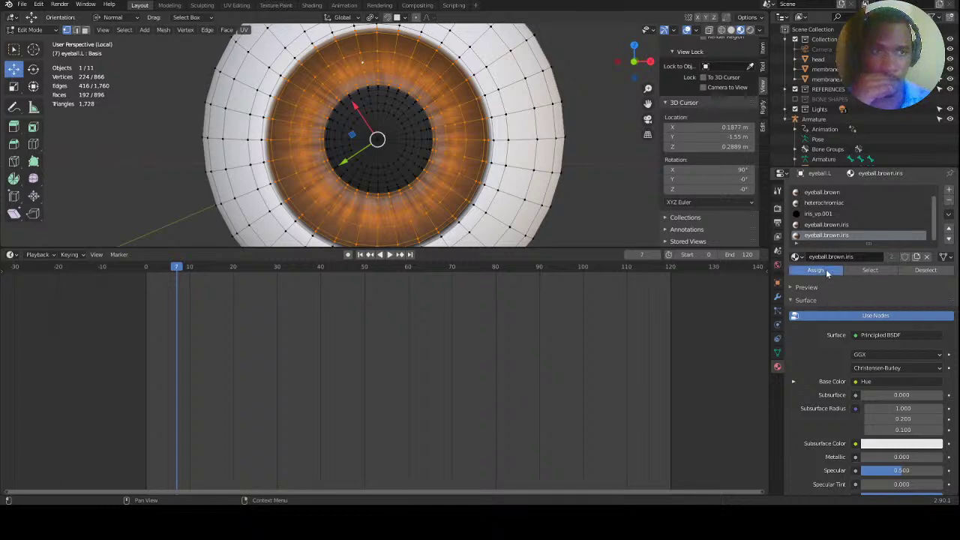
left_click(870, 221)
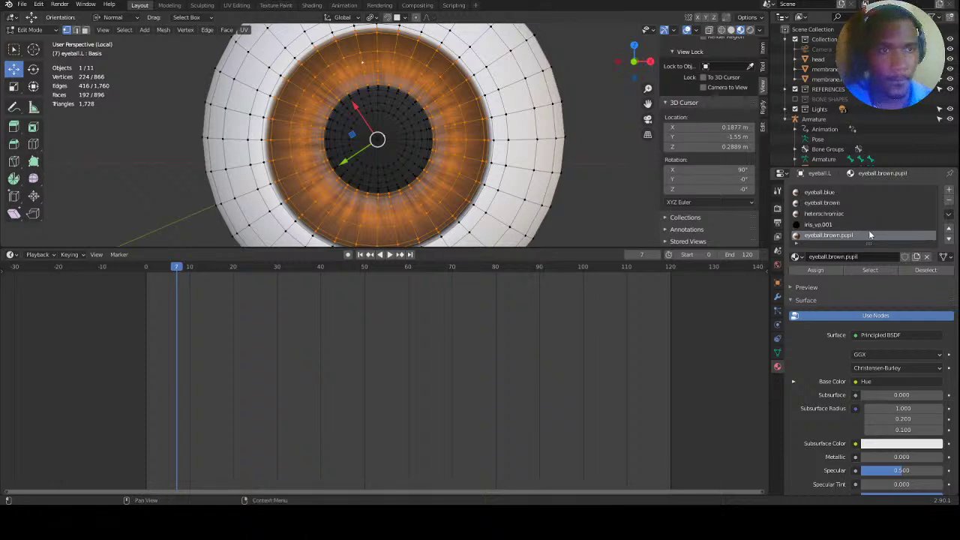
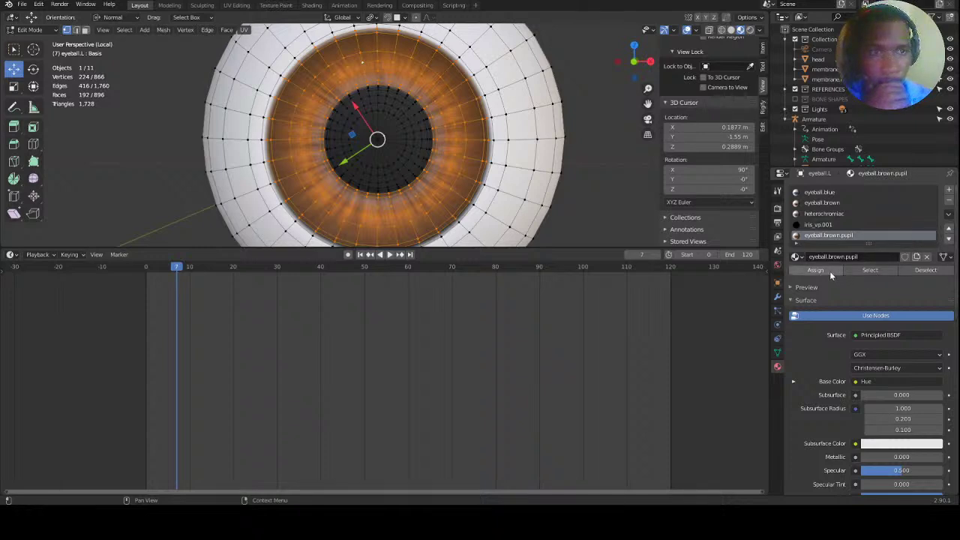
Add a material slot to eyeball.L and fill it with a separate copy of eyeball.brown.pupil.
left_click(949, 190)
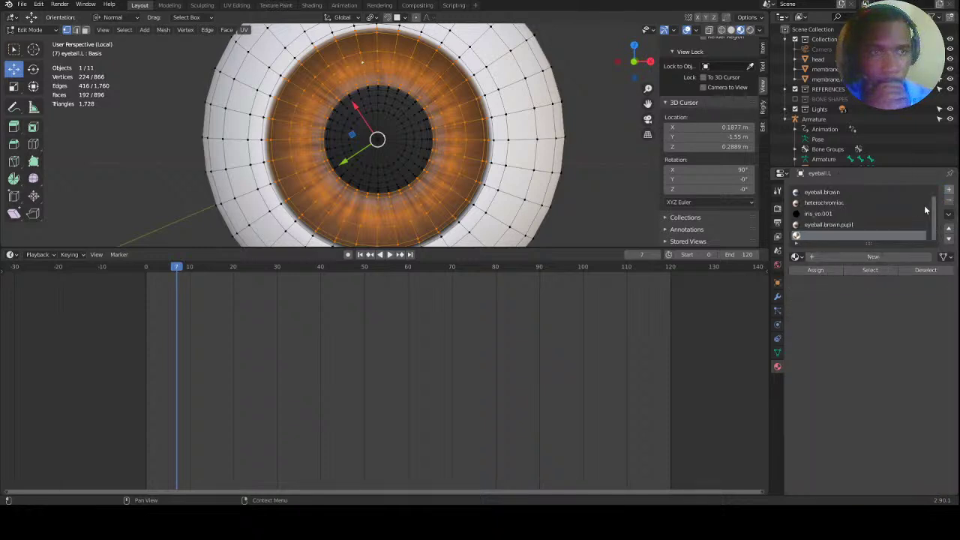
left_click(798, 256)
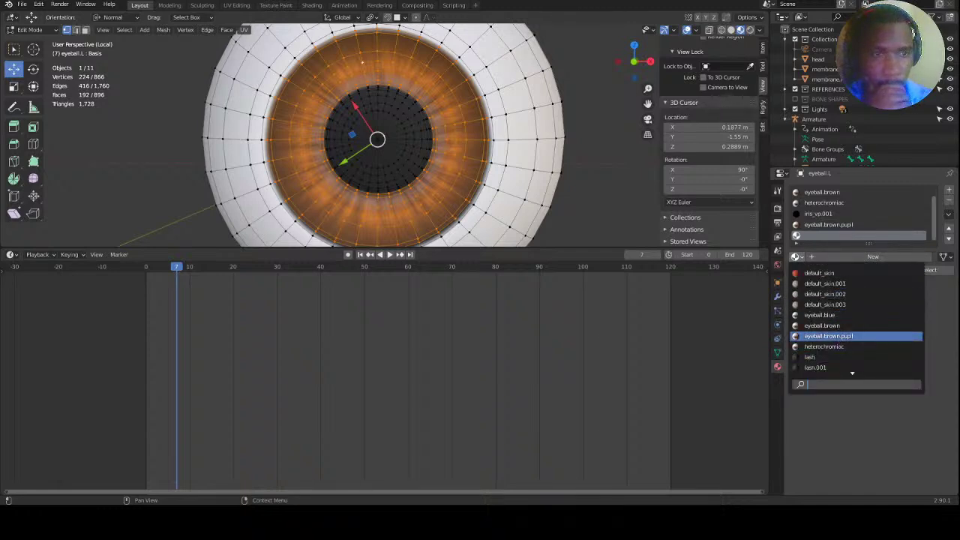
left_click(827, 339)
left_click(917, 257)
Rename the copied material to eyeball.brown.iris and assign it to the selected iris faces.
double_click(857, 257)
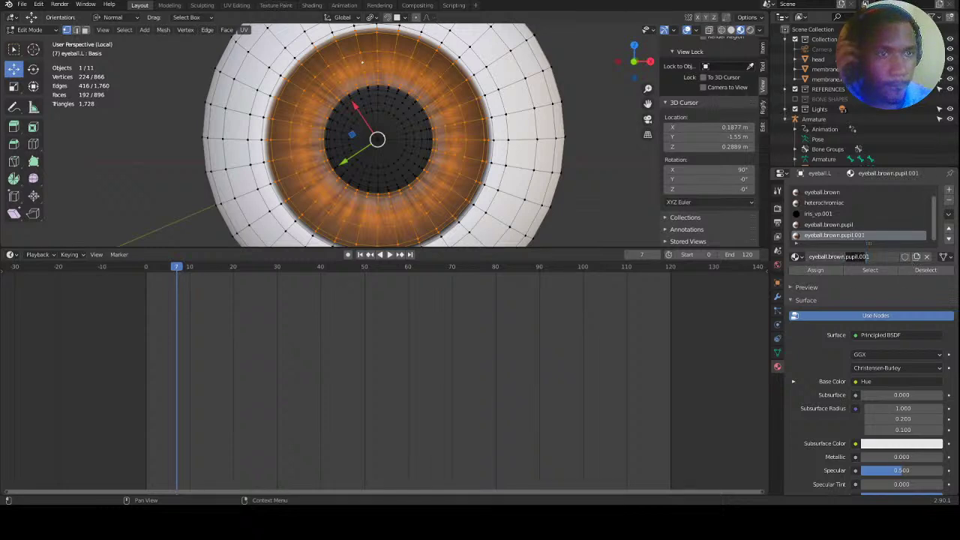
key("BackSpace")
key("BackSpace")
key("BackSpace")
key("BackSpace")
key("BackSpace")
key("BackSpace")
key("BackSpace")
key("BackSpace")
key("BackSpace")
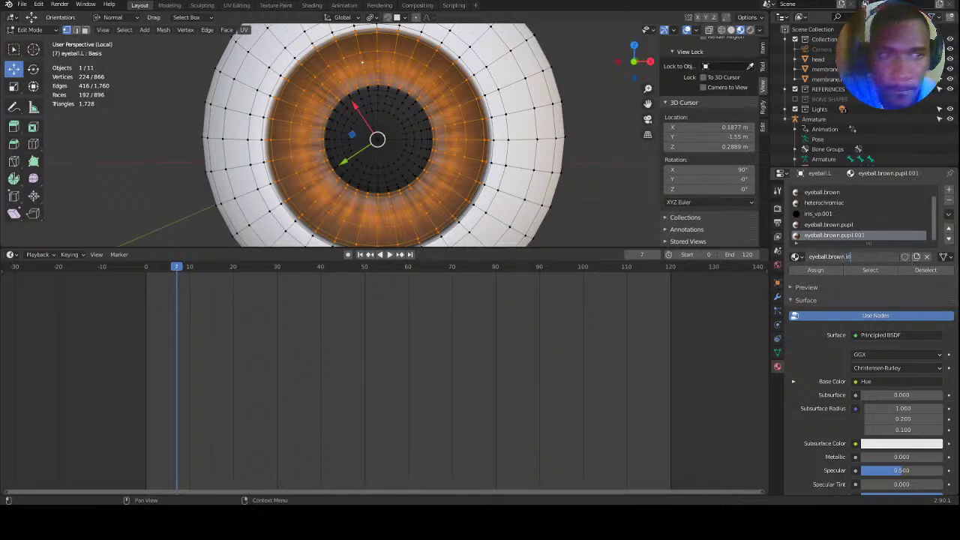
type("iris")
key("Return")
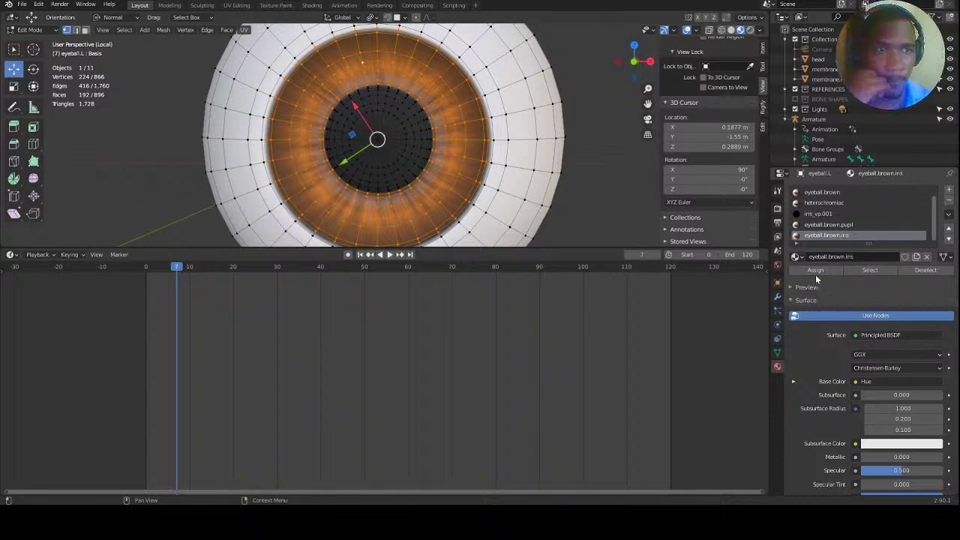
Set the viewport display colour of eyeball.brown.iris to a brown sampled from the iris, and view the eyeball in solid shading.
scroll(956, 268, "down", 5)
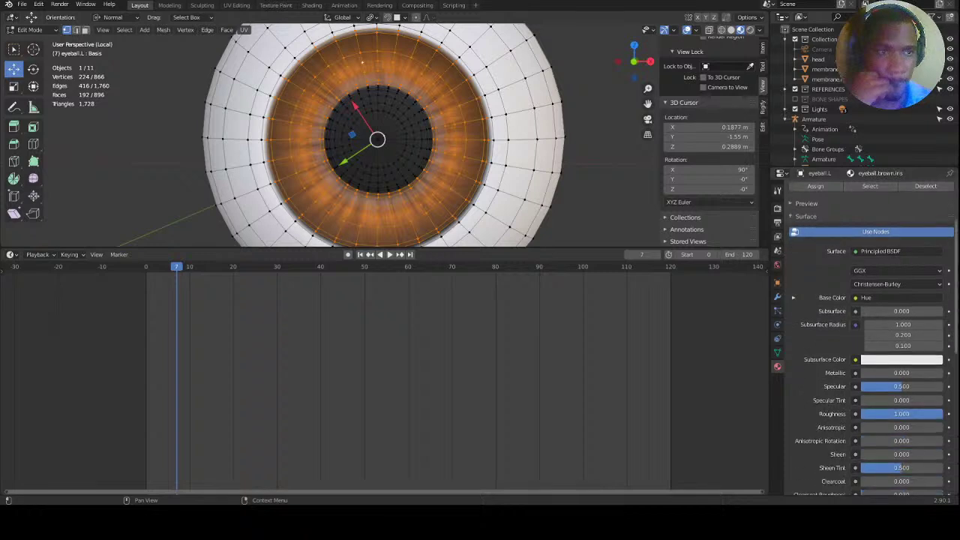
scroll(956, 339, "down", 8)
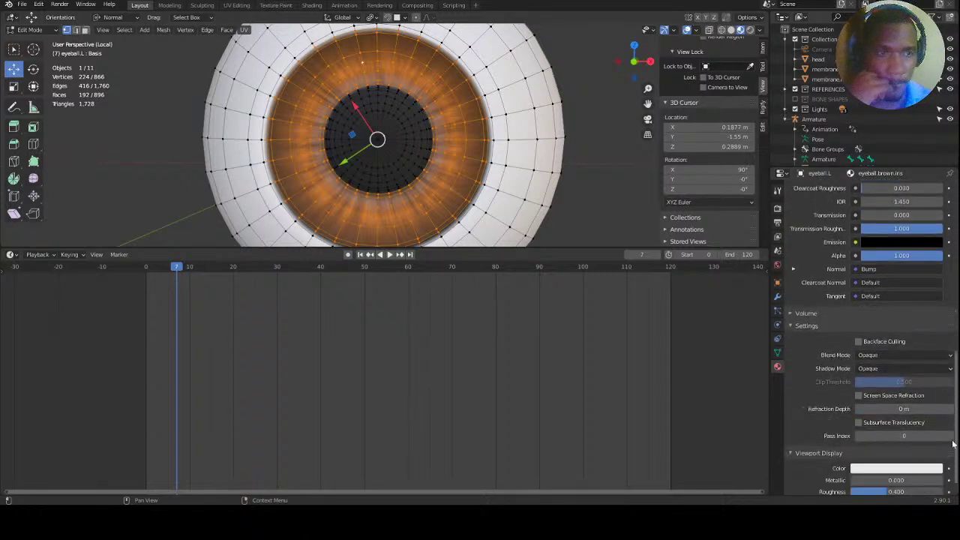
left_click(885, 448)
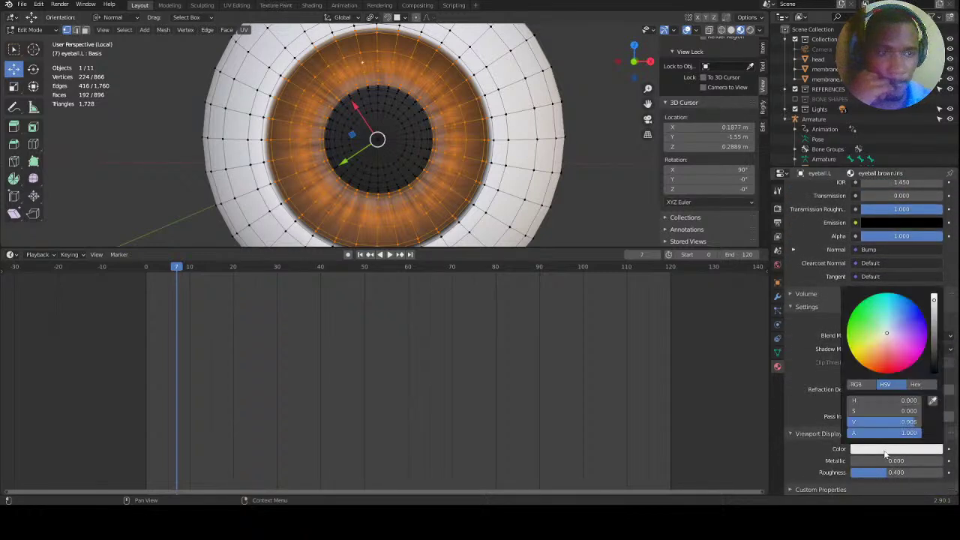
left_click(933, 402)
left_click(470, 93)
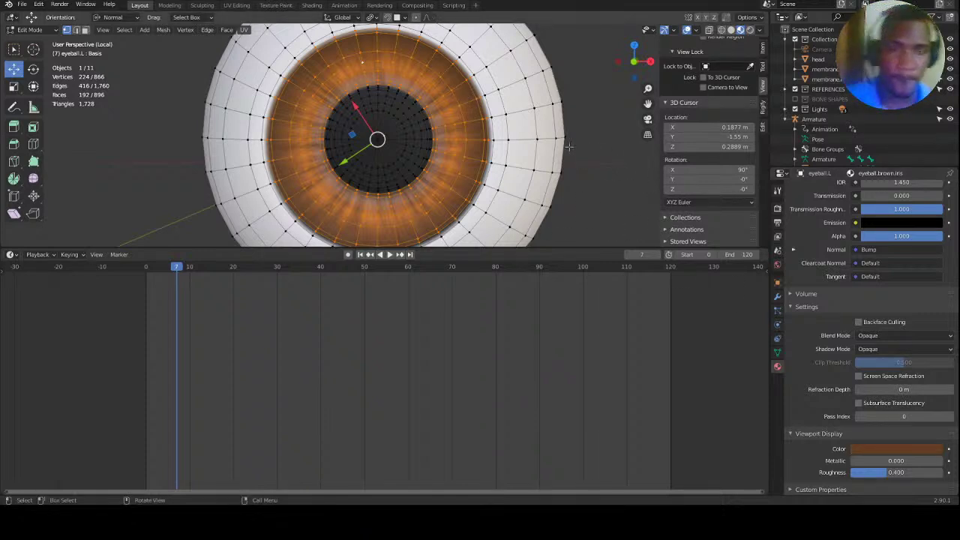
key("Tab")
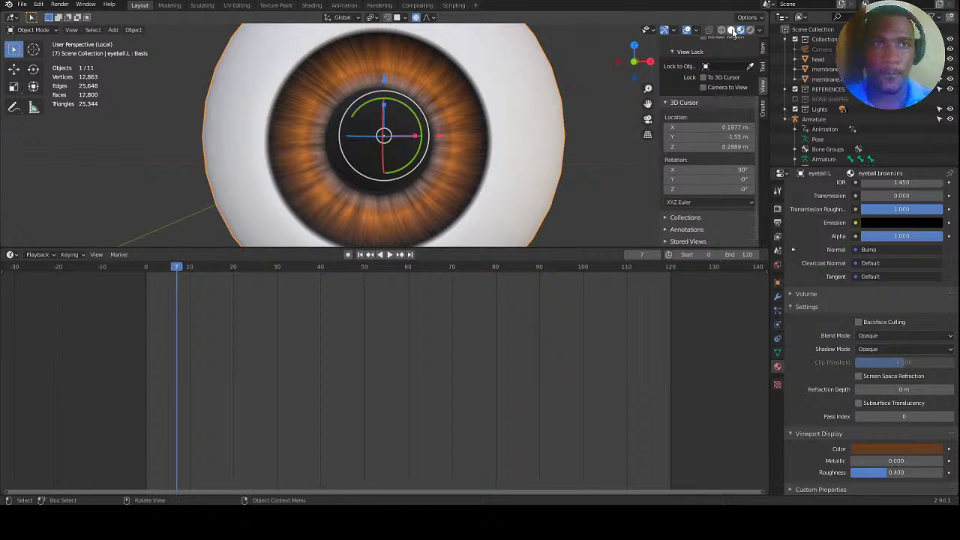
left_click(732, 29)
scroll(441, 183, "down", 3)
scroll(450, 134, "up", 3)
Select the pupil faces of eyeball.L by growing outward from the centre vertex and assign eyeball.brown.pupil to them.
key("Tab")
left_click(379, 138)
key("ctrl+KP_Add")
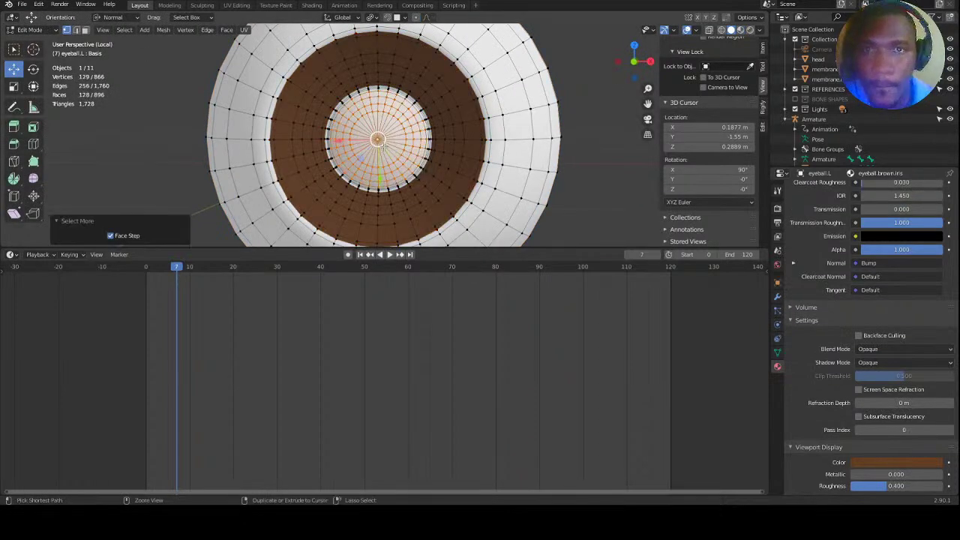
key("ctrl+KP_Add")
key("ctrl+KP_Add")
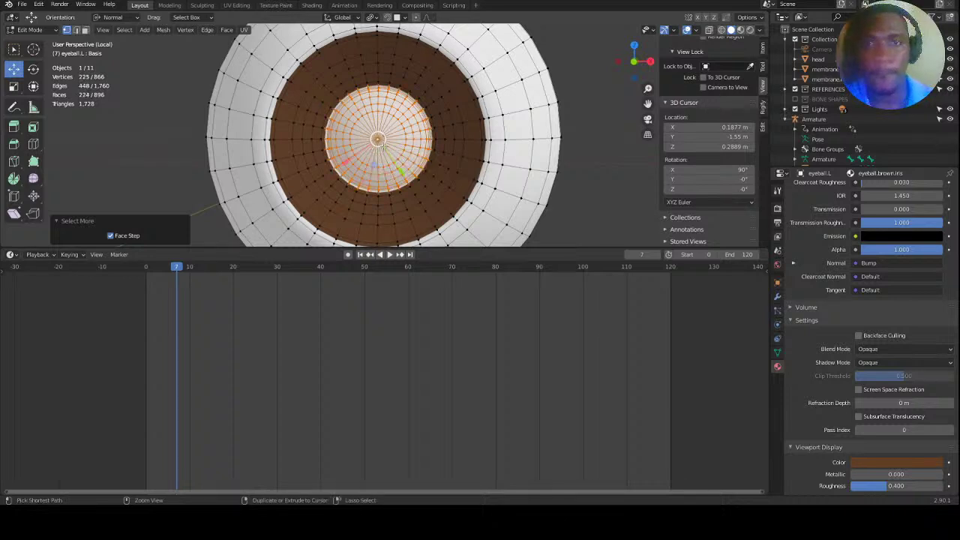
scroll(861, 426, "up", 15)
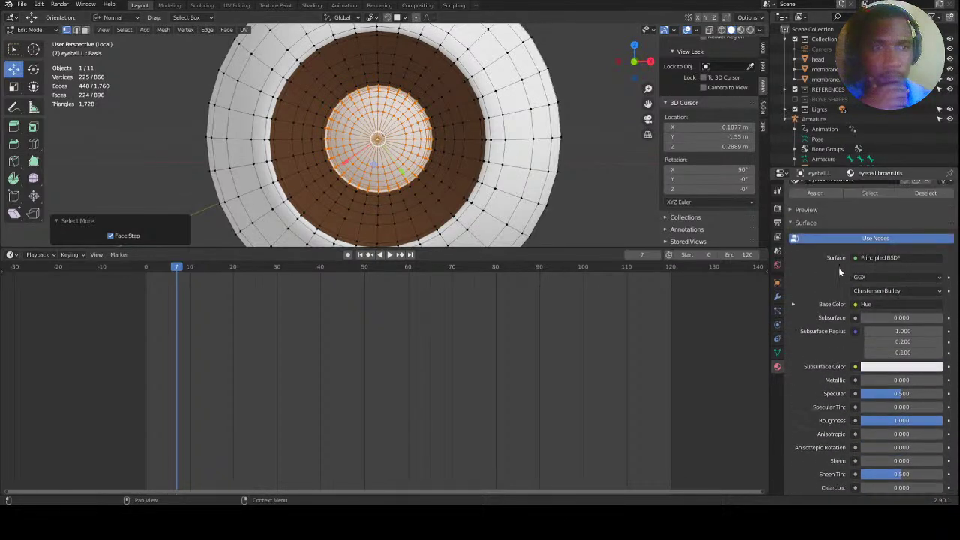
left_click(839, 225)
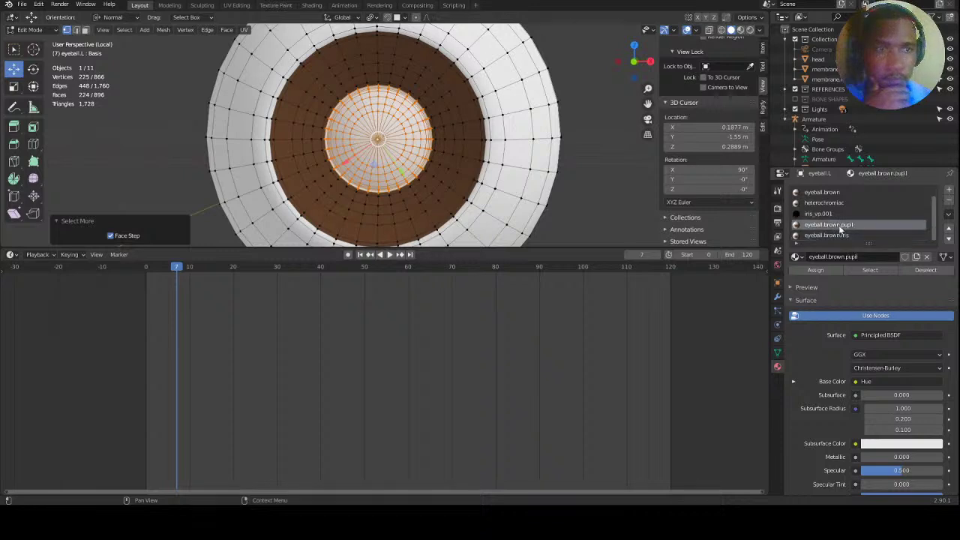
left_click(826, 269)
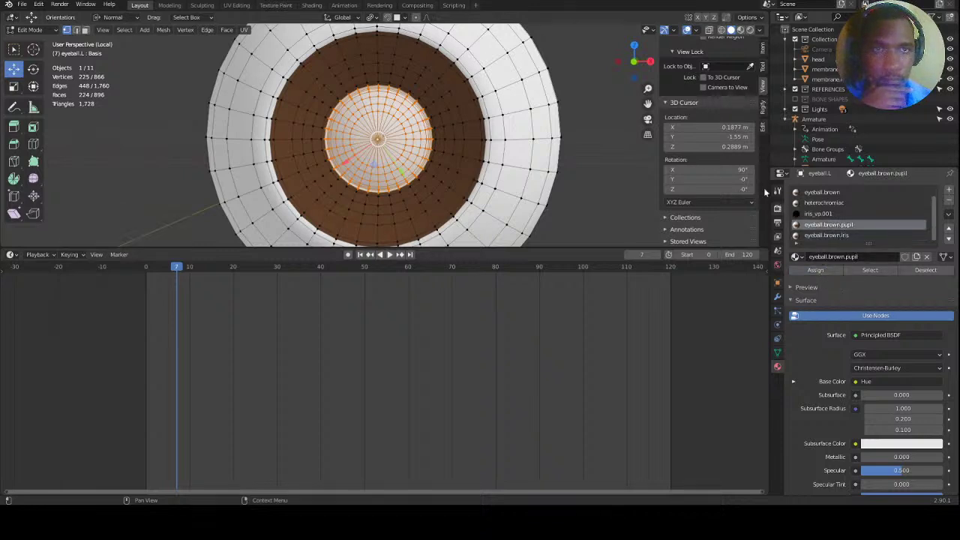
Set the viewport display colour of eyeball.brown.pupil to black and return to the whole head in object mode.
scroll(848, 437, "down", 12)
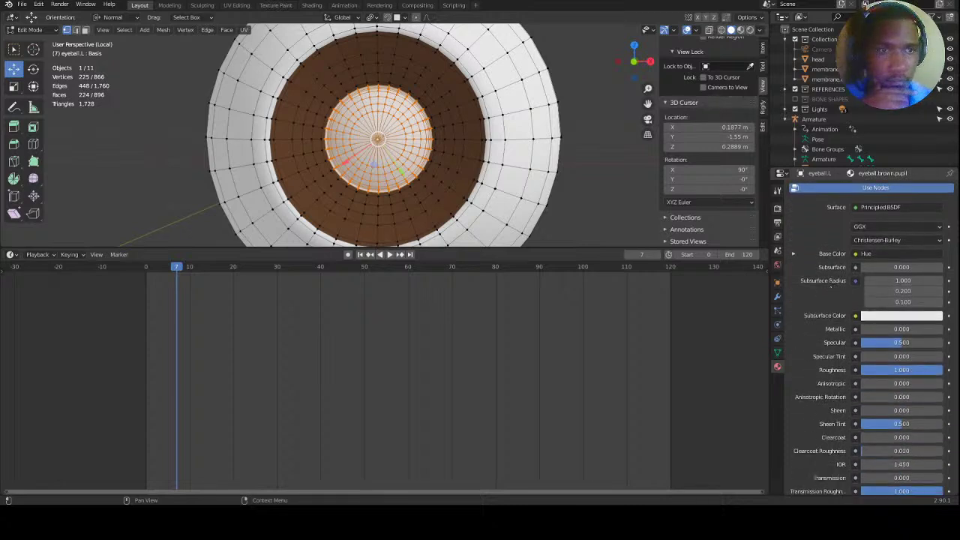
left_click(876, 450)
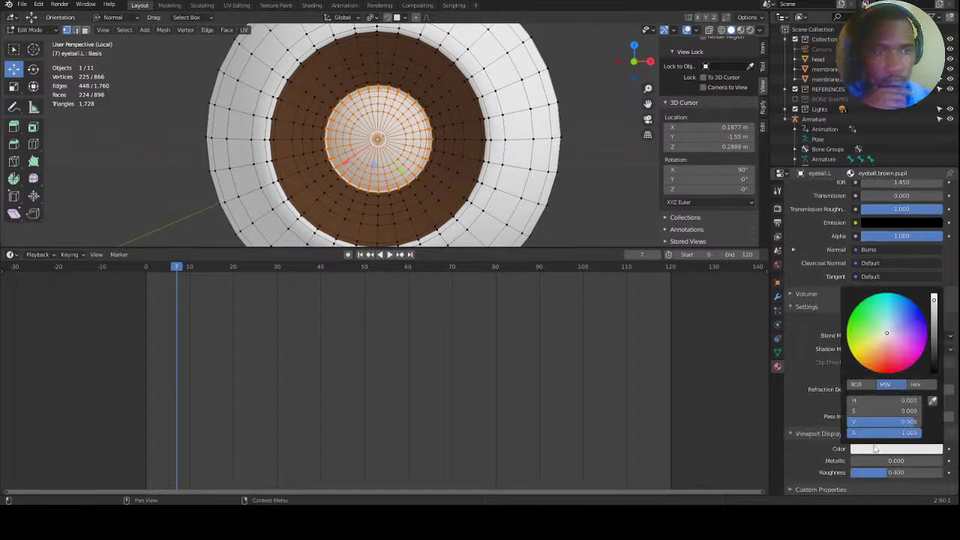
left_click_drag(938, 351, 936, 371)
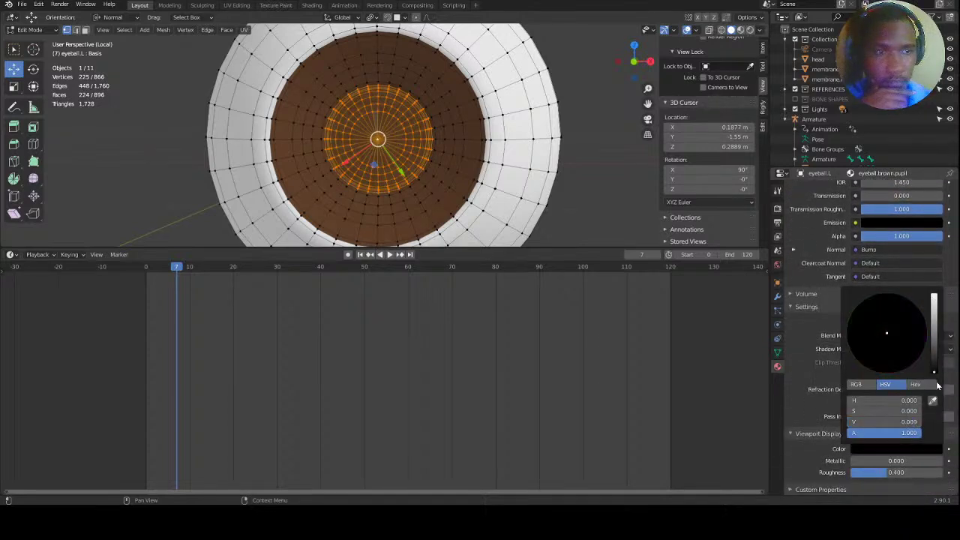
left_click(603, 193)
key("Tab")
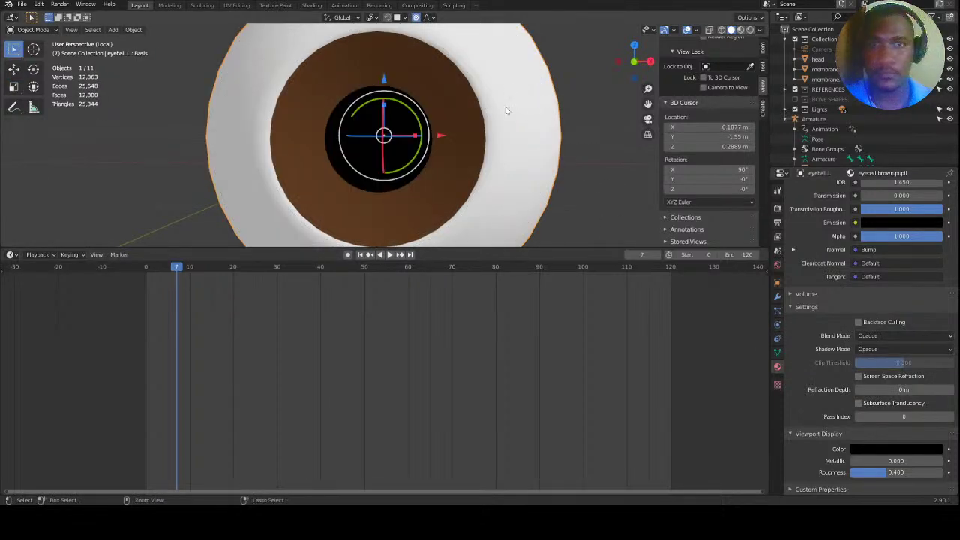
scroll(509, 105, "down", 6)
scroll(482, 119, "up", 3)
key("KP_Divide")
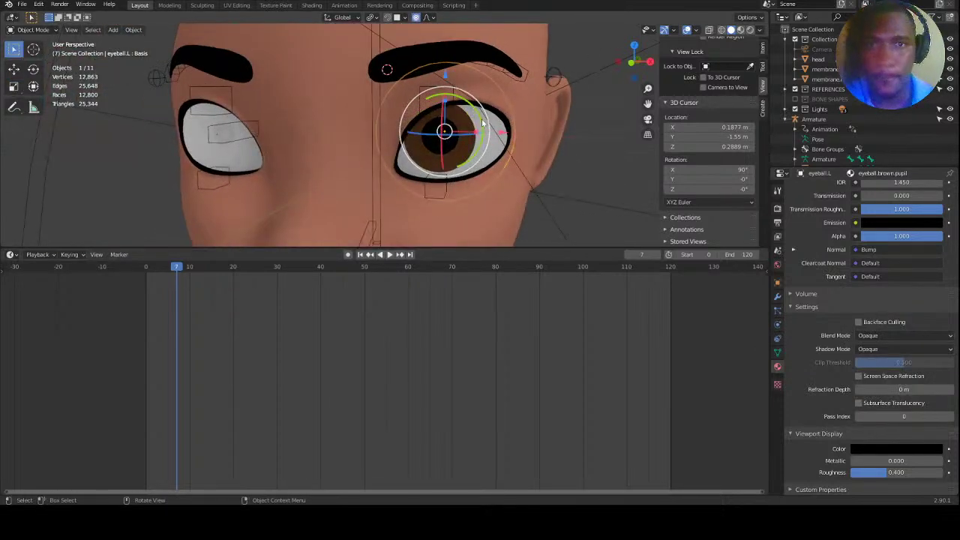
scroll(312, 180, "down", 6)
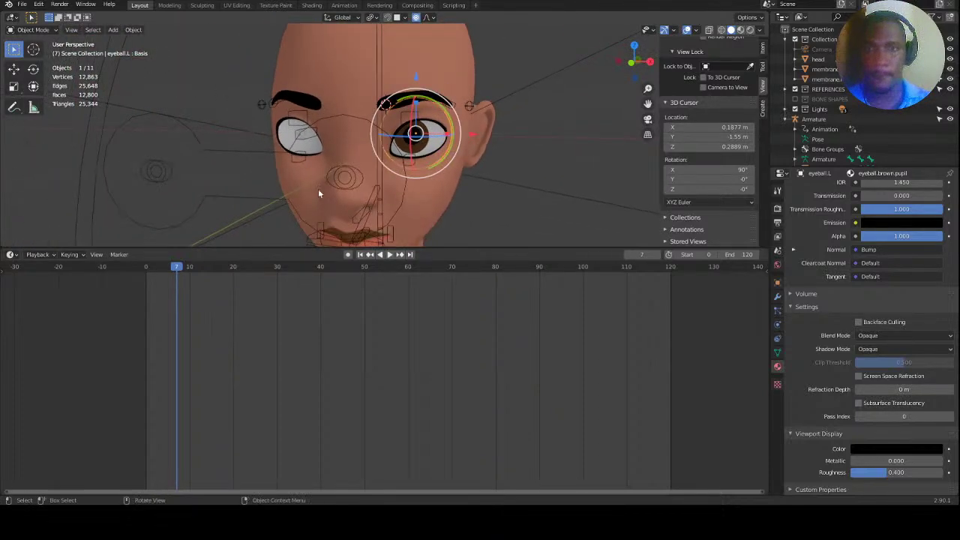
left_click(335, 178)
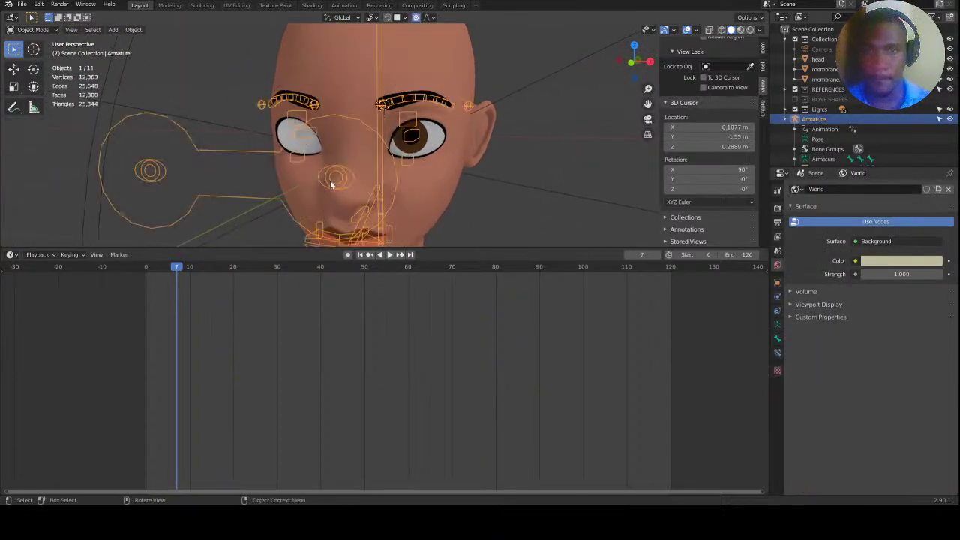
left_click(33, 30)
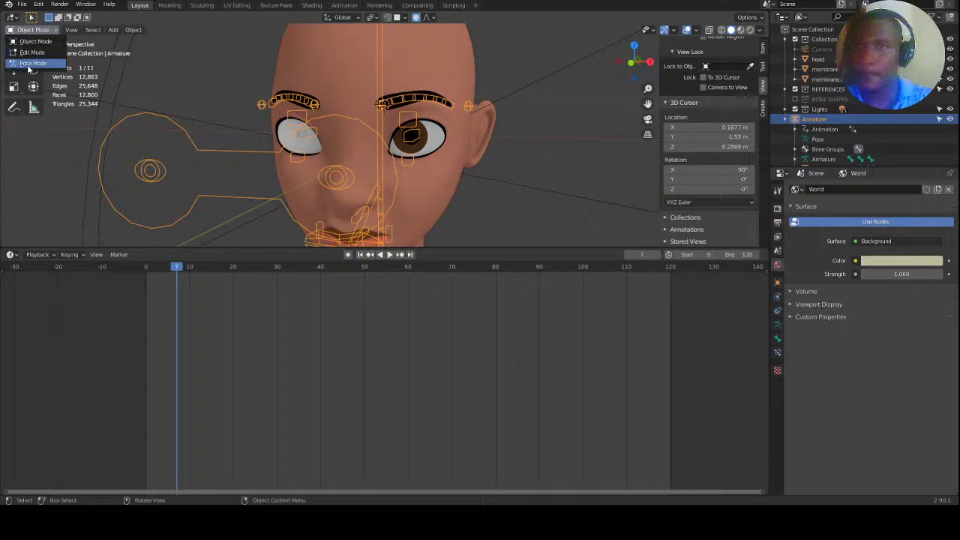
left_click(27, 64)
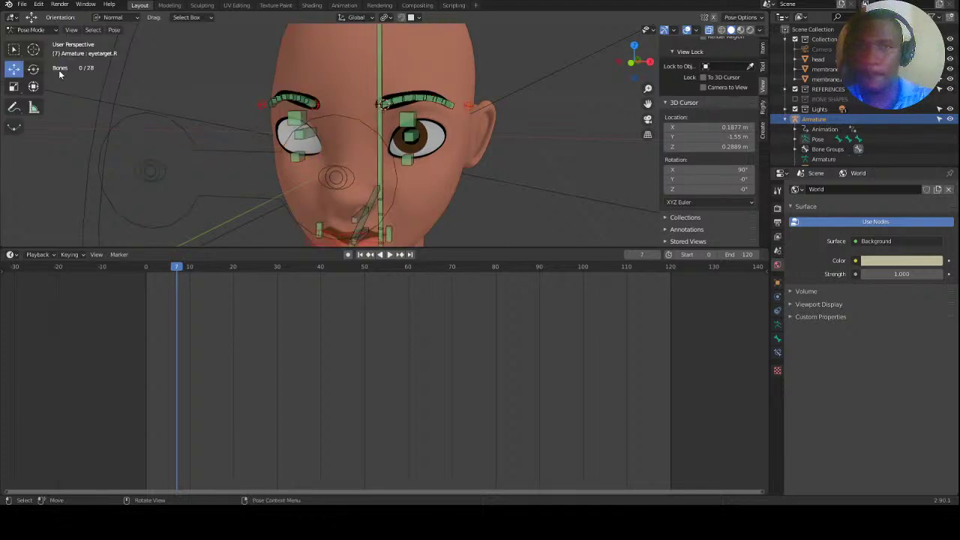
Select eyeball.L and re-enable its dilate.small, dilate.wide and iris.small shape keys.
left_click(431, 144)
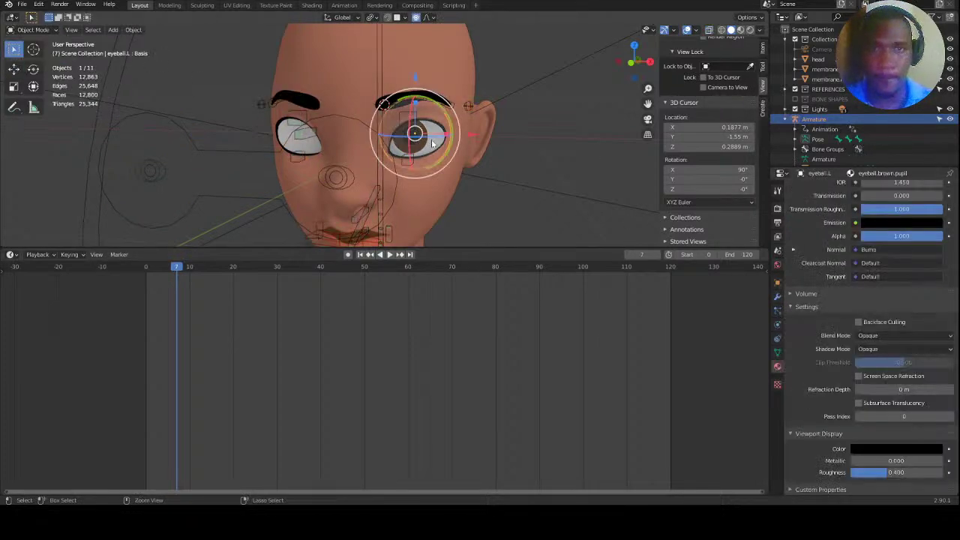
left_click(778, 353)
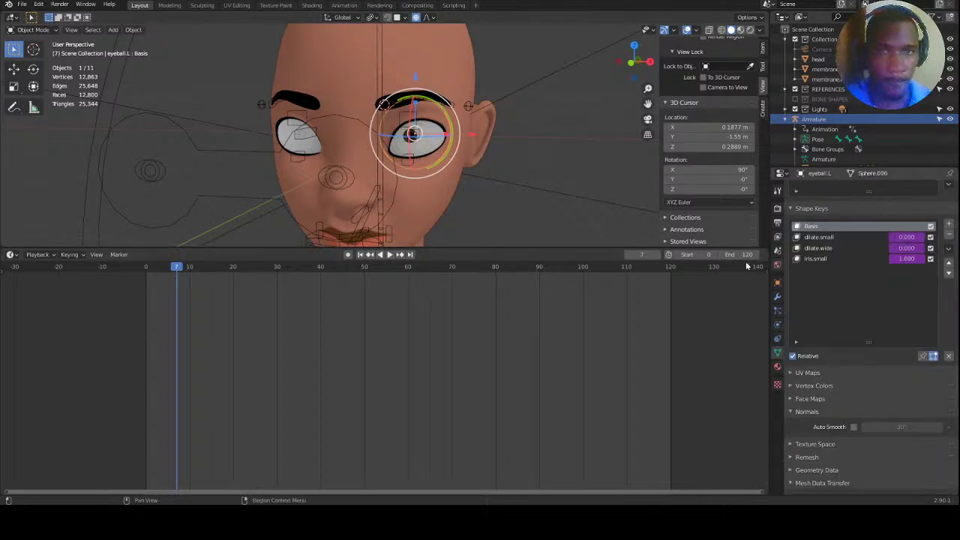
left_click(300, 146)
key("ctrl+Tab")
scroll(300, 143, "up", 2)
scroll(299, 143, "up", 2)
middle_click_drag(300, 143, 270, 150)
scroll(258, 150, "up", 2)
left_click(259, 153)
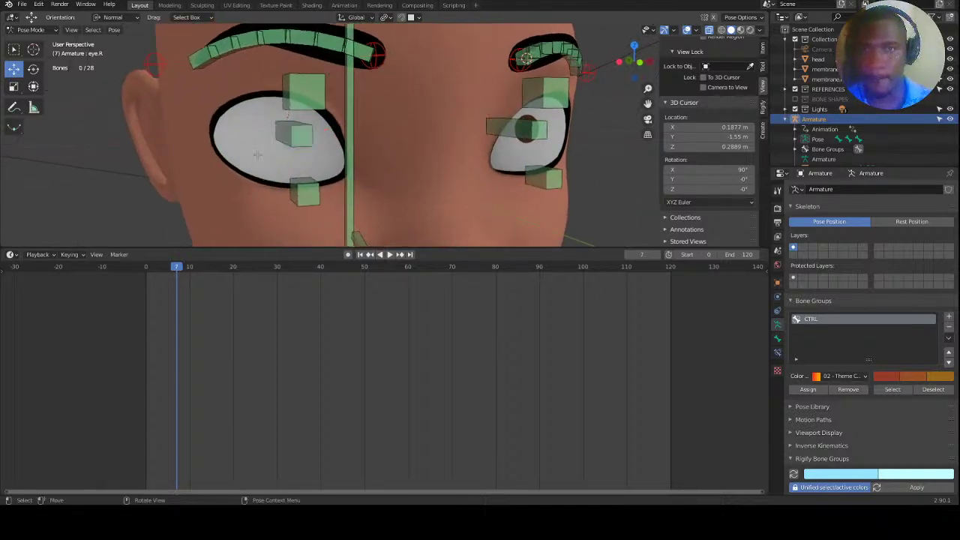
key("Tab")
key("ctrl+Tab")
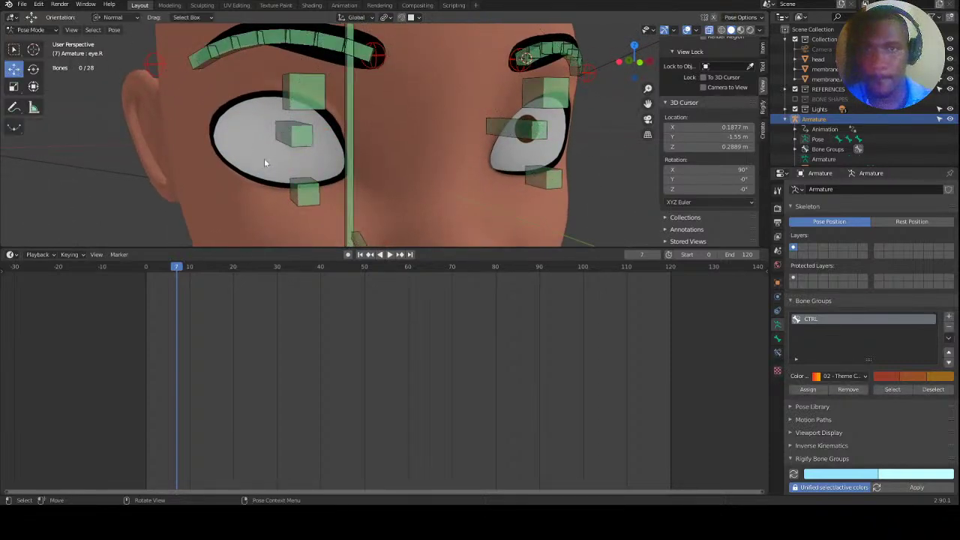
key("Tab")
key("Tab")
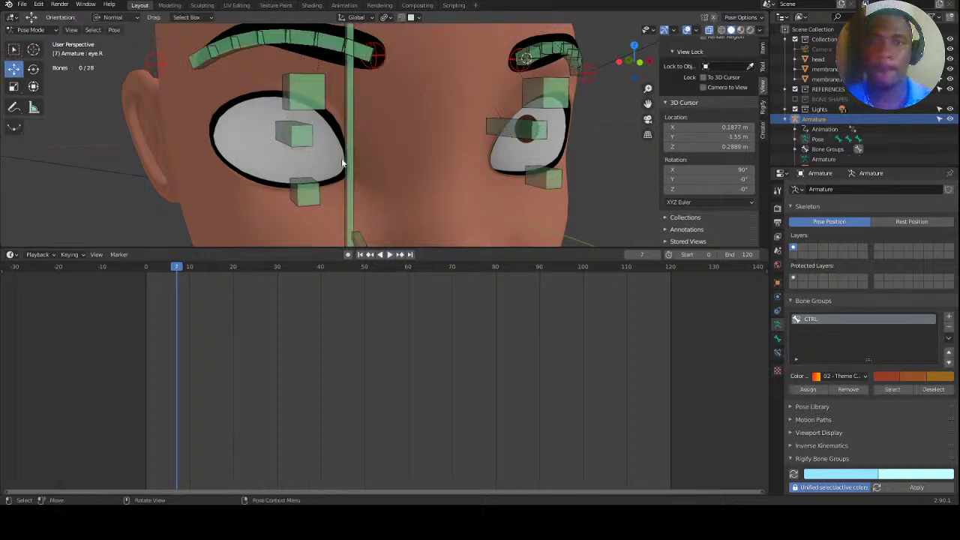
key("Tab")
key("Tab")
middle_click_drag(528, 149, 503, 140)
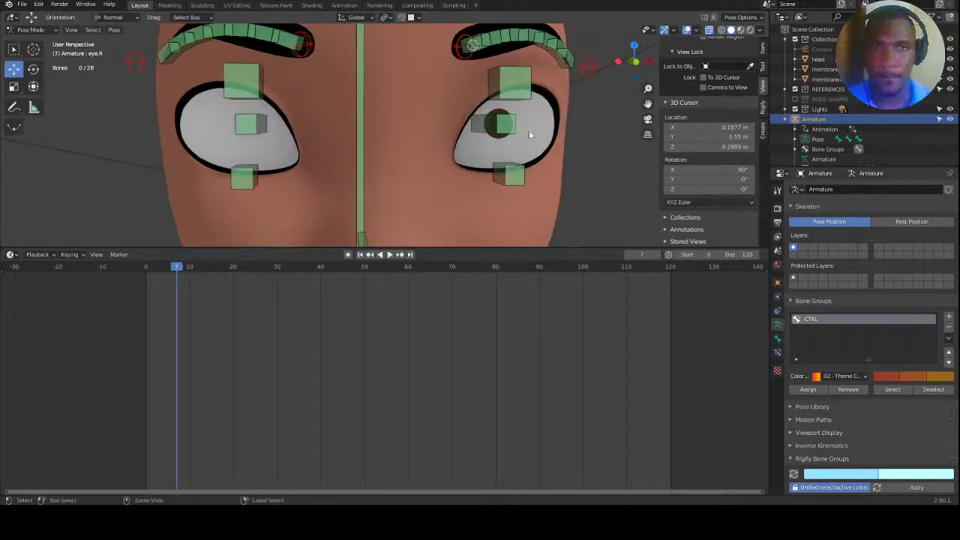
left_click(30, 30)
left_click(38, 44)
left_click(251, 128)
key("Tab")
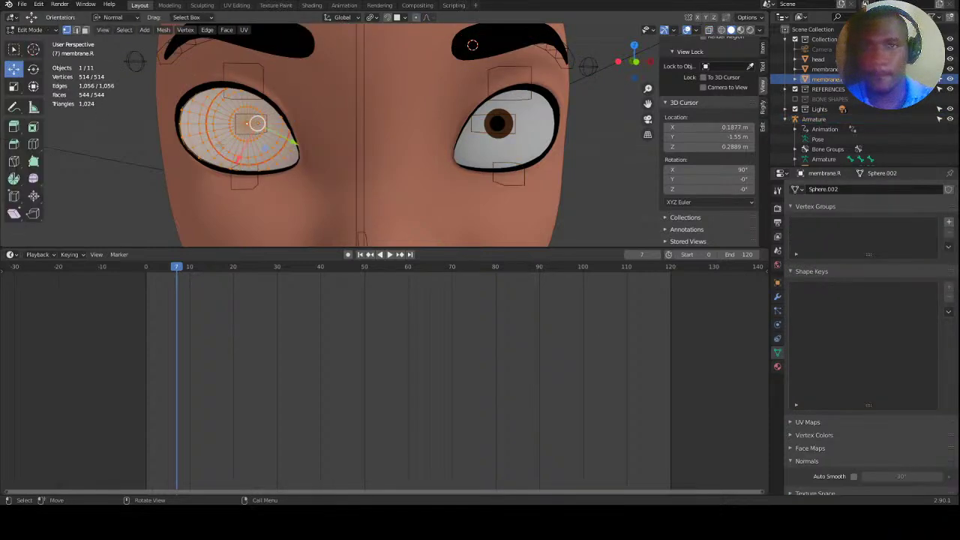
middle_click_drag(465, 140, 452, 75, "ctrl")
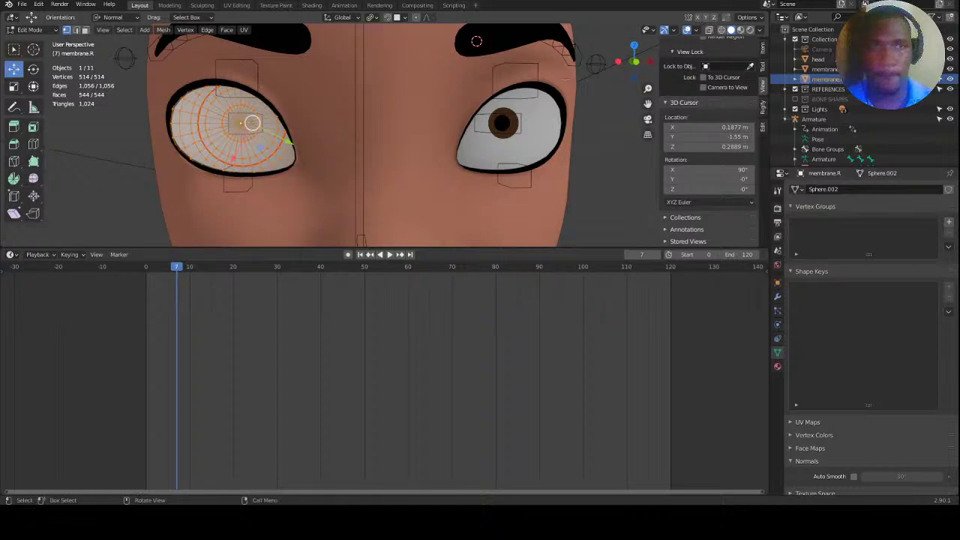
key("KP_Divide")
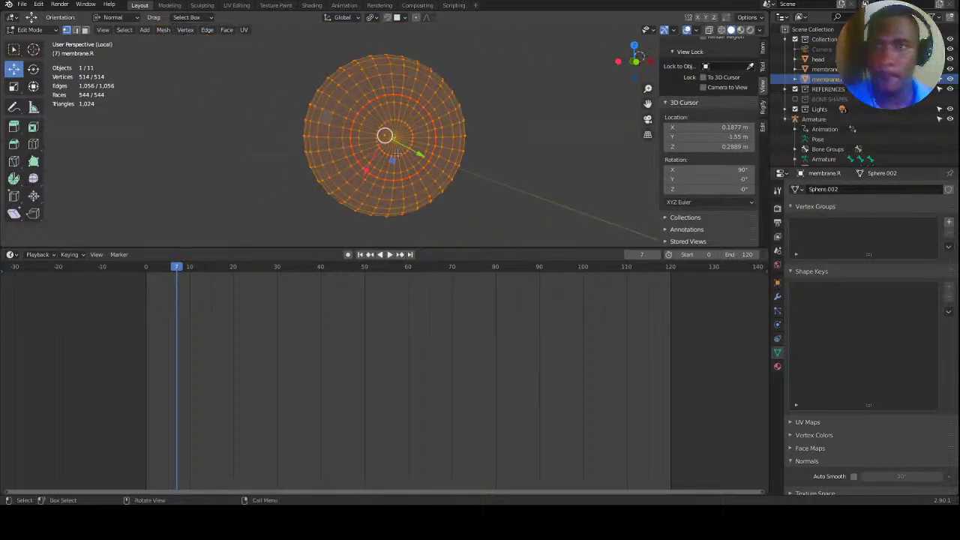
key("KP_Divide")
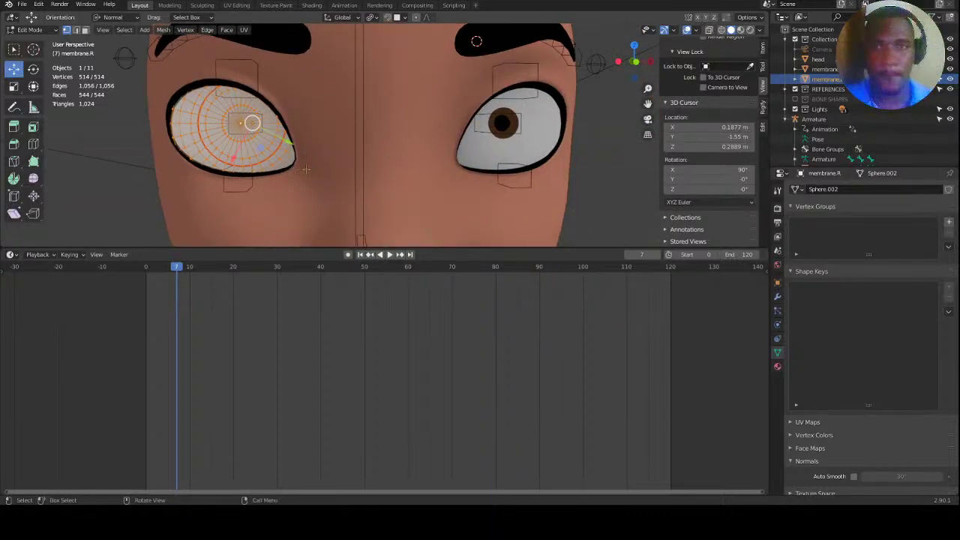
key("Tab")
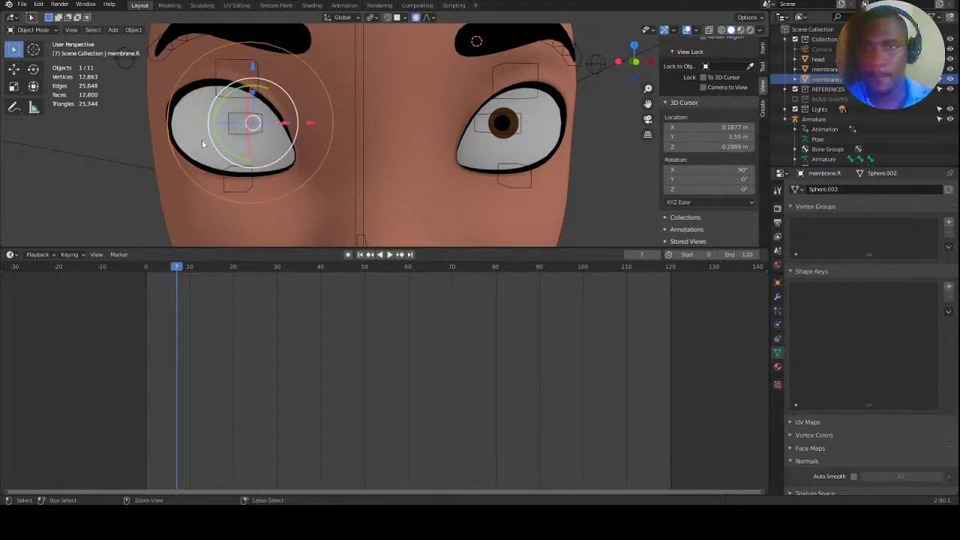
Isolate eyeball.R in local view and disable its dilate.small, dilate.wide and iris.small shape keys.
left_click(238, 153)
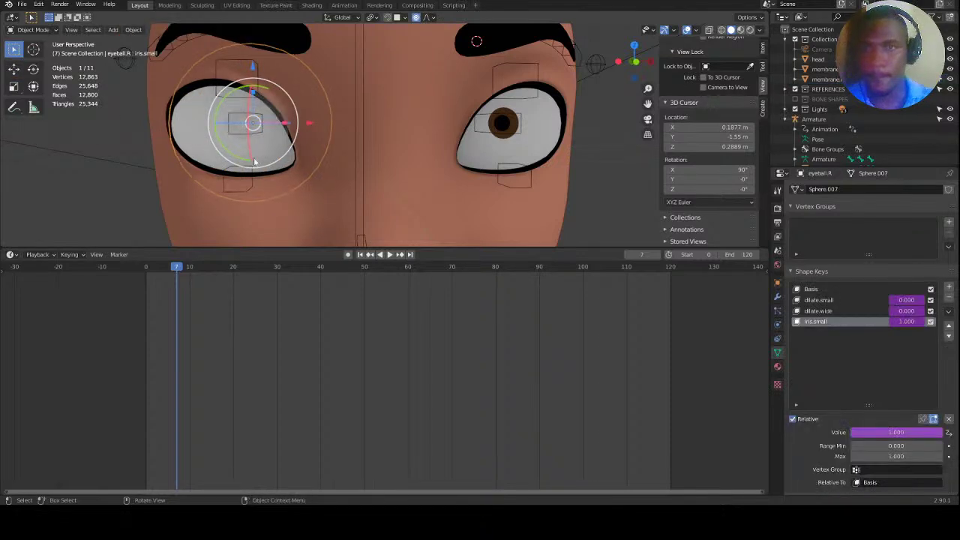
key("KP_Divide")
key("Tab")
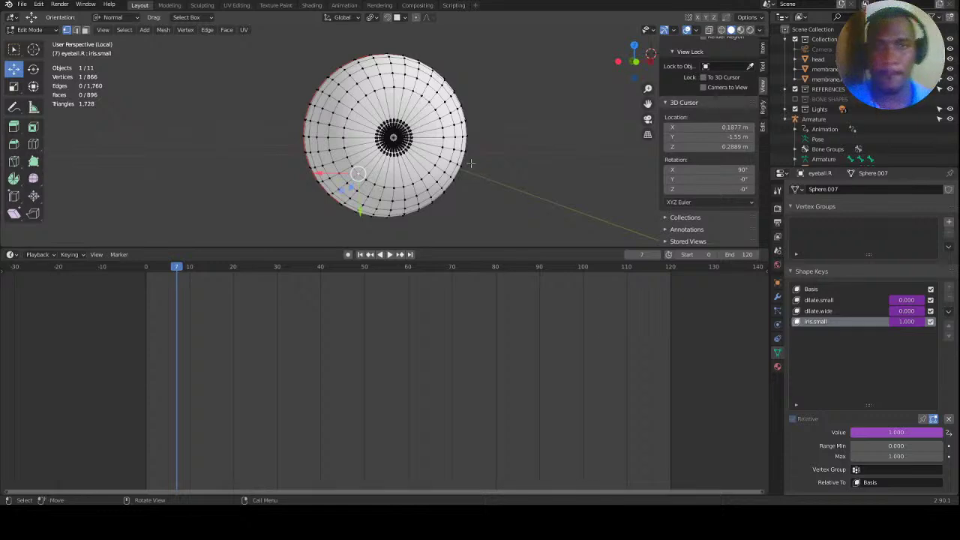
key("Tab")
scroll(448, 175, "down", 2)
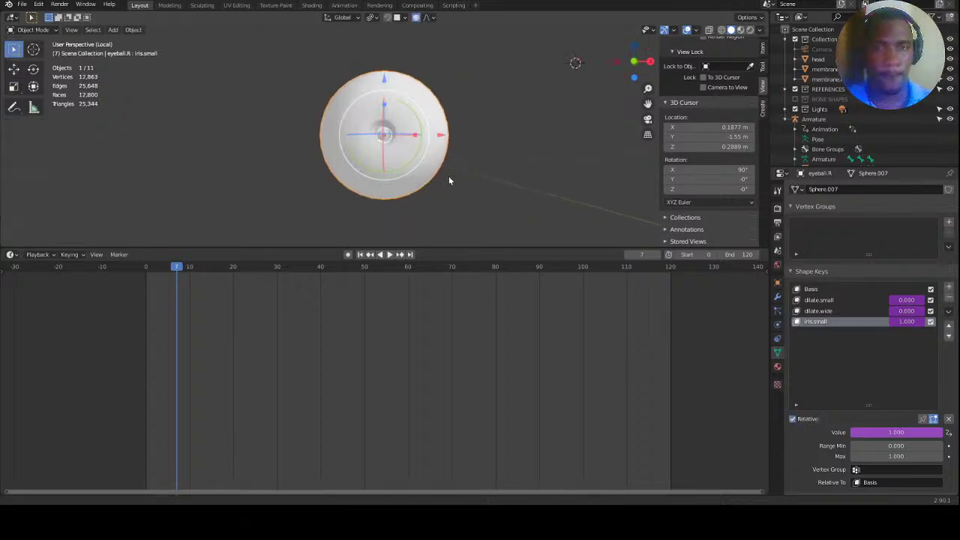
left_click_drag(931, 300, 931, 322)
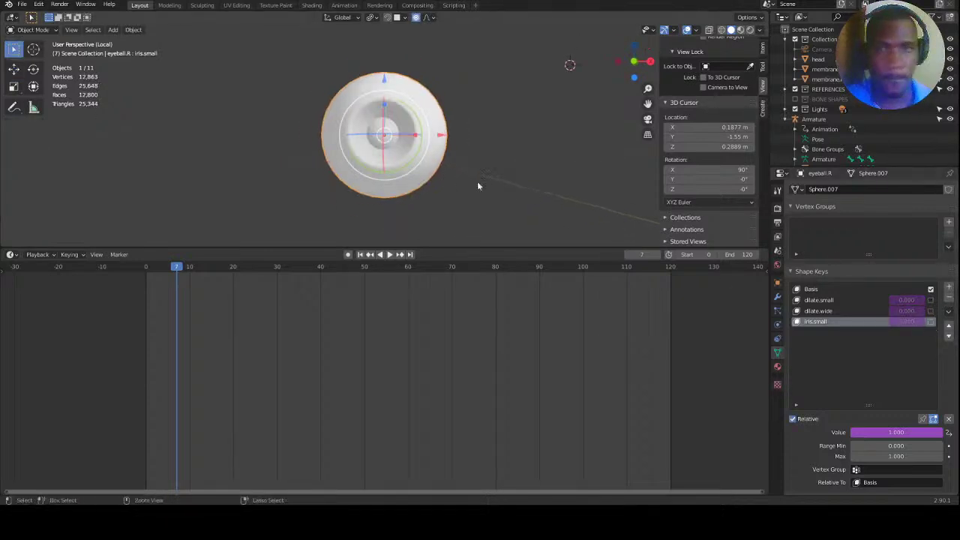
Select the pupil faces of eyeball.R by growing outward from the centre vertex, viewing the mesh in material preview shading.
scroll(426, 105, "up", 5)
key("Tab")
left_click(377, 129)
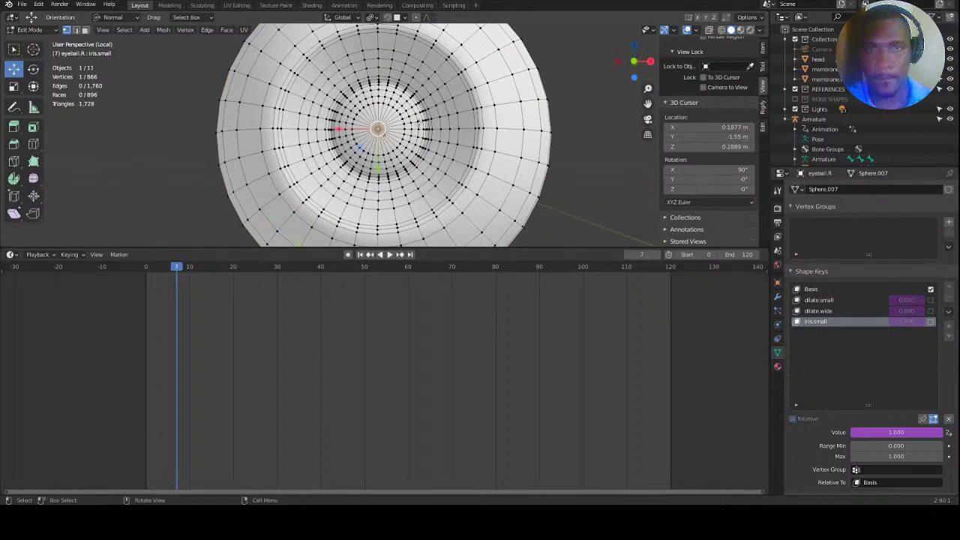
left_click(740, 29)
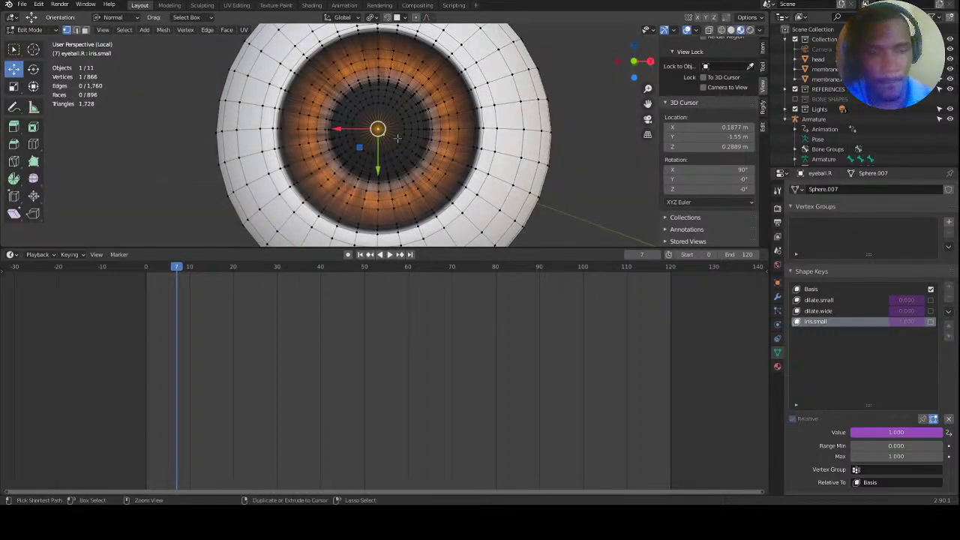
key("ctrl+KP_Add")
key("ctrl+KP_Add")
key("ctrl+KP_Add")
key("ctrl+KP_Add")
key("ctrl+KP_Add")
key("ctrl+KP_Add")
key("ctrl+KP_Add")
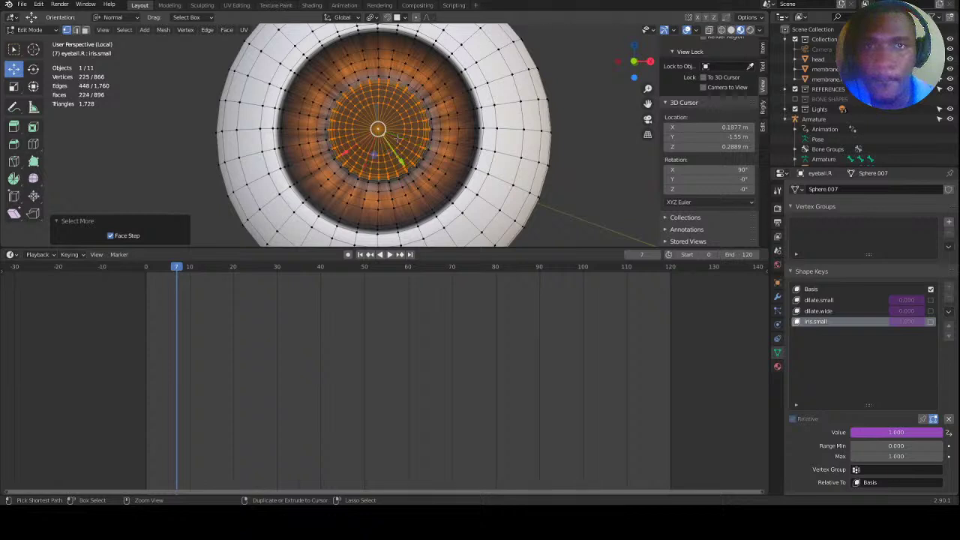
Add a material slot to eyeball.R, fill it with eyeball.brown.pupil and assign it to the selected pupil faces.
left_click(778, 367)
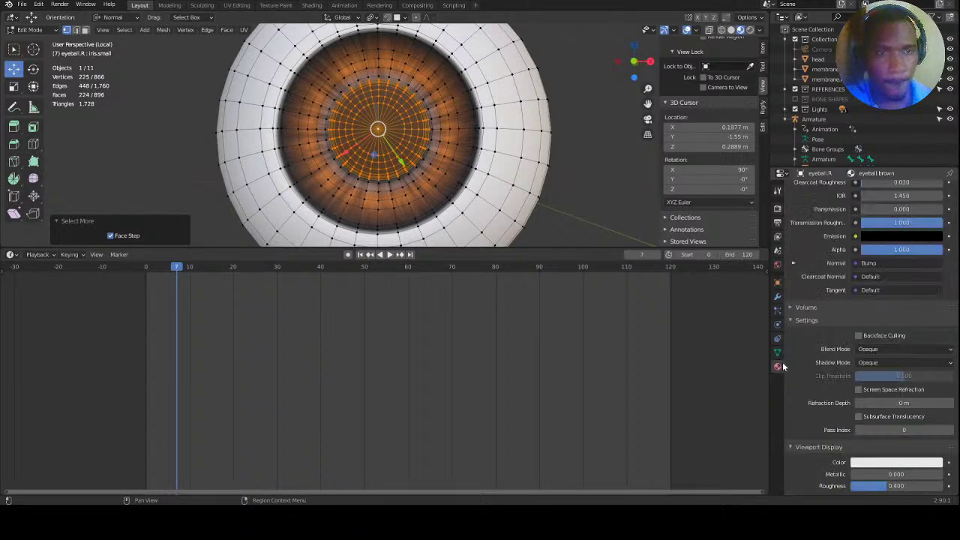
scroll(893, 265, "up", 15)
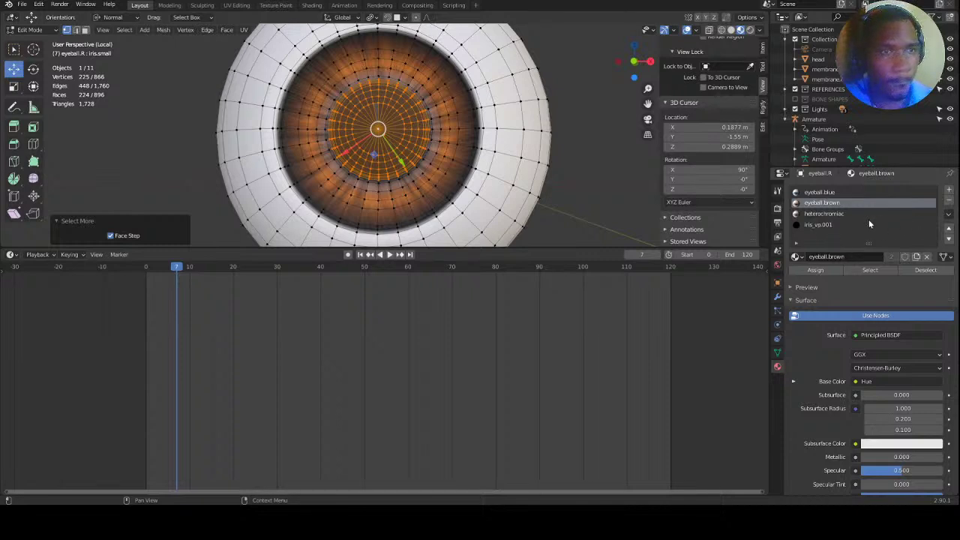
left_click(950, 191)
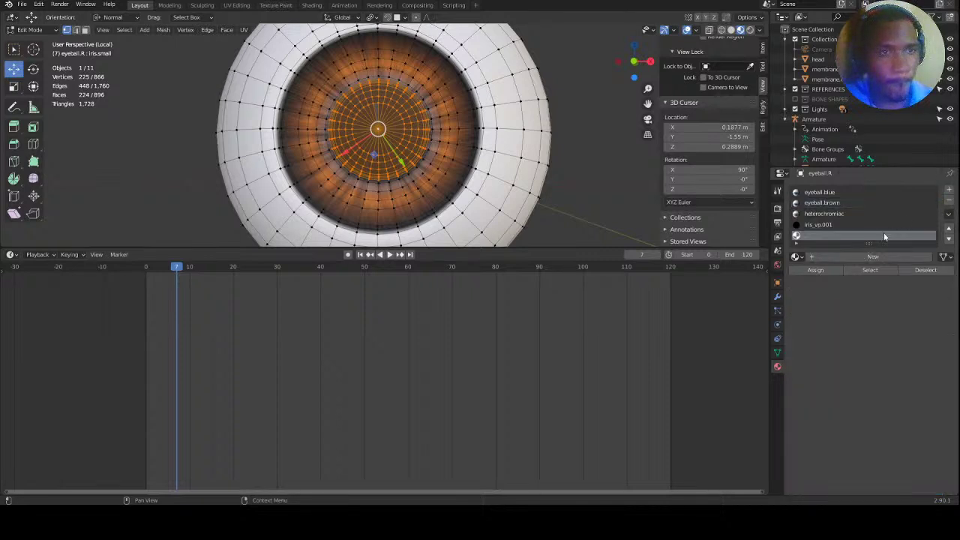
left_click(800, 258)
key("Down")
key("Down")
key("Down")
key("Down")
key("Down")
key("Down")
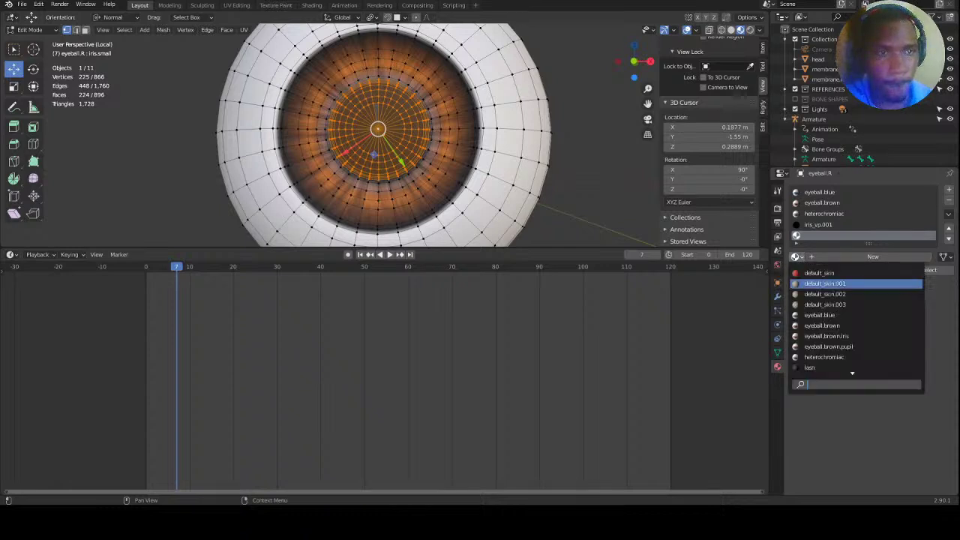
left_click(818, 348)
left_click(818, 271)
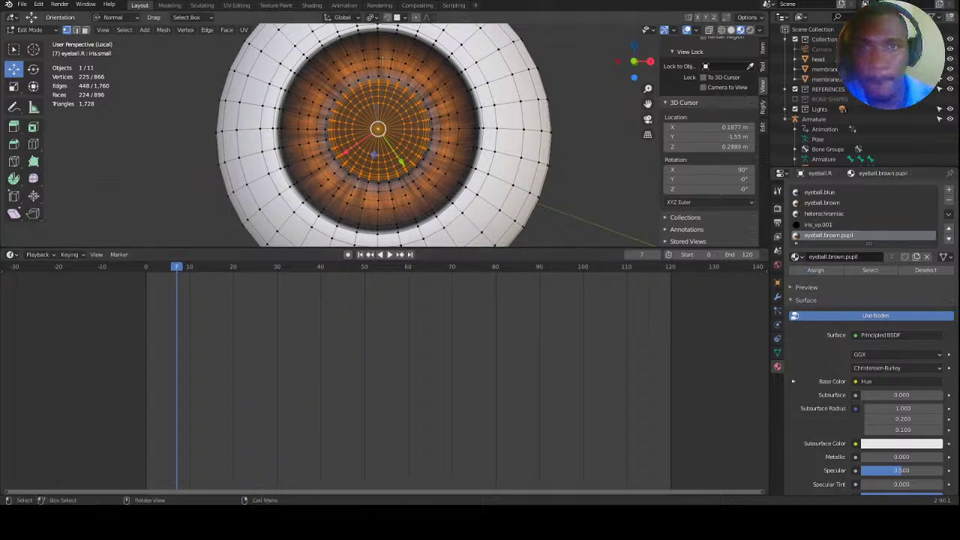
Select the iris faces of eyeball.R by growing the selection from an edge loop in the middle of the iris.
left_click(384, 61, "alt")
key("ctrl+KP_Add")
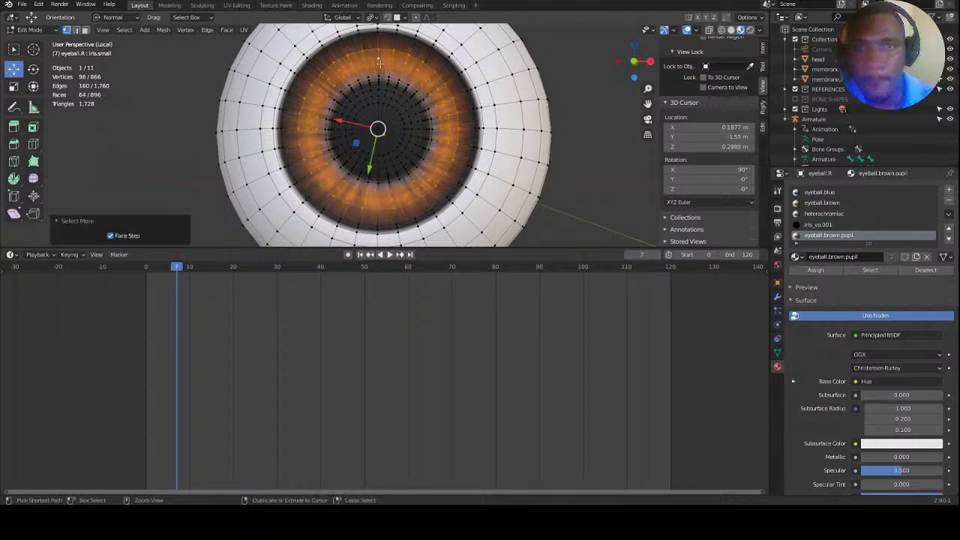
key("ctrl+KP_Add")
key("ctrl+KP_Add")
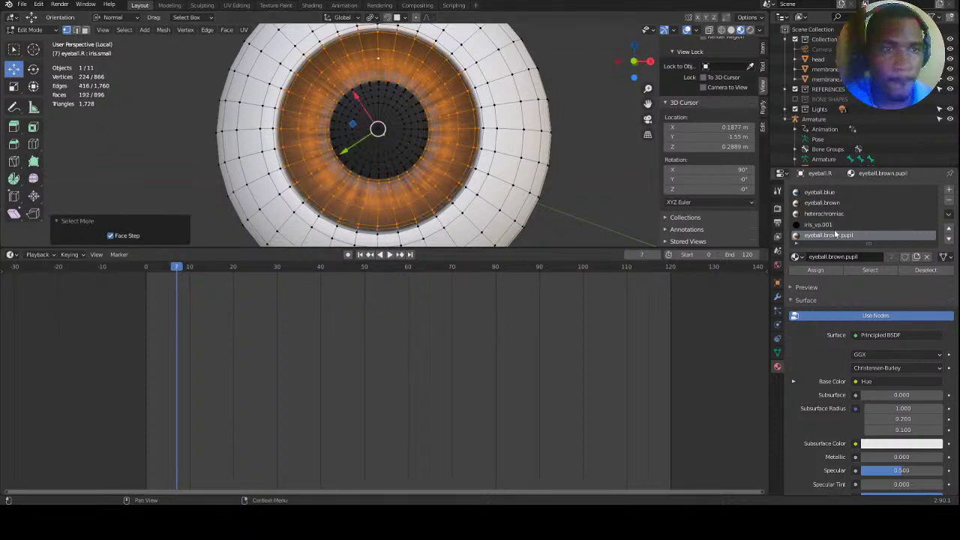
Add a material slot to eyeball.R, fill it with eyeball.brown.iris, assign it to the selected iris faces and leave Edit Mode.
left_click(950, 192)
left_click(796, 257)
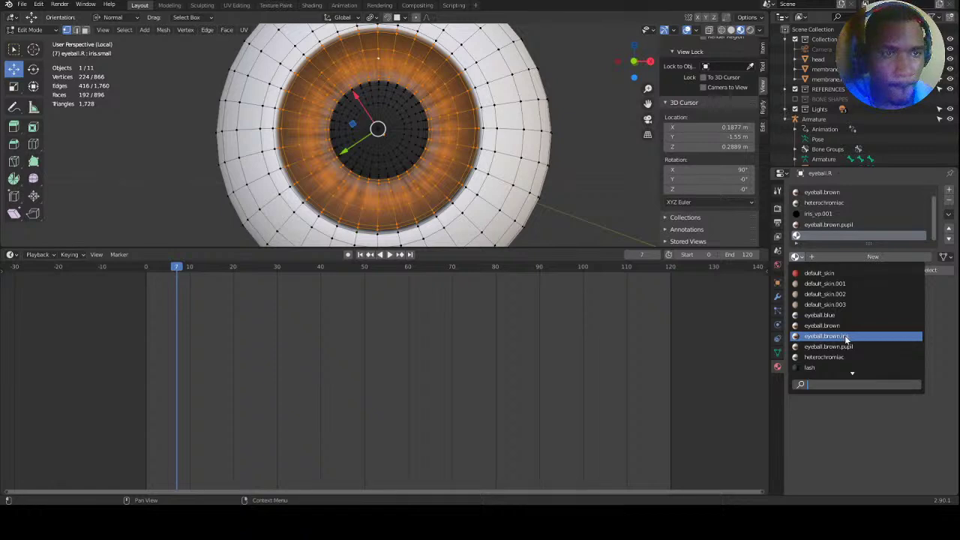
left_click(845, 339)
key("Tab")
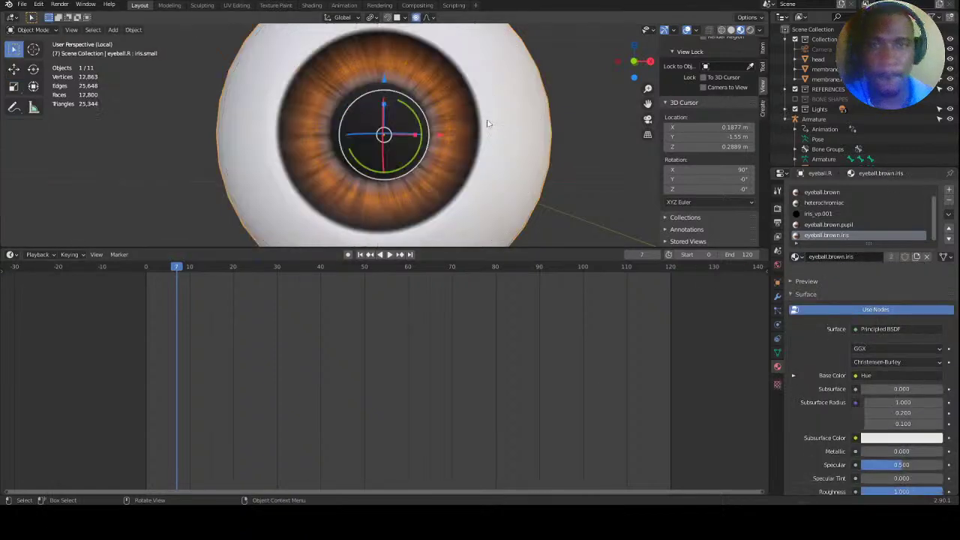
scroll(486, 203, "down", 7)
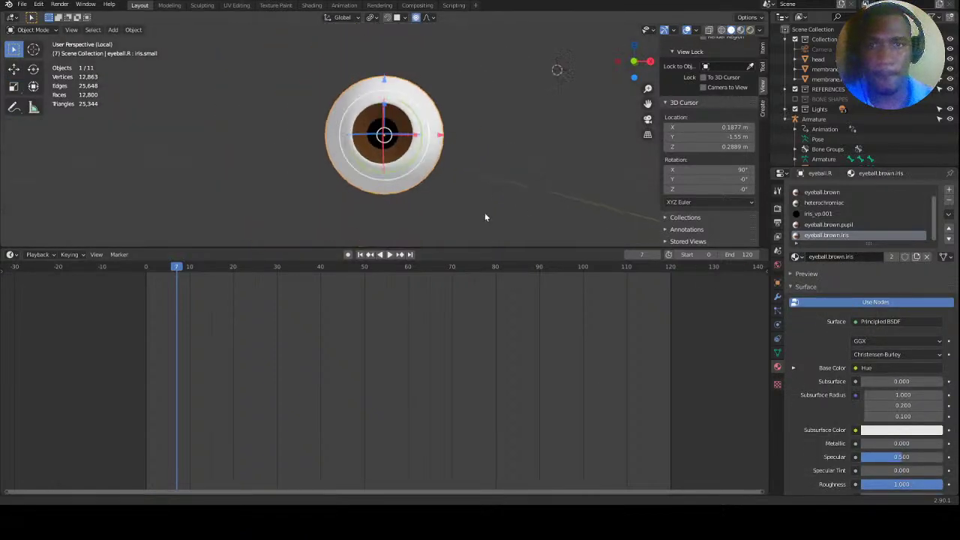
Exit local view and re-enable the dilate.small, dilate.wide and iris.small shape keys of eyeball.R.
key("KP_Divide")
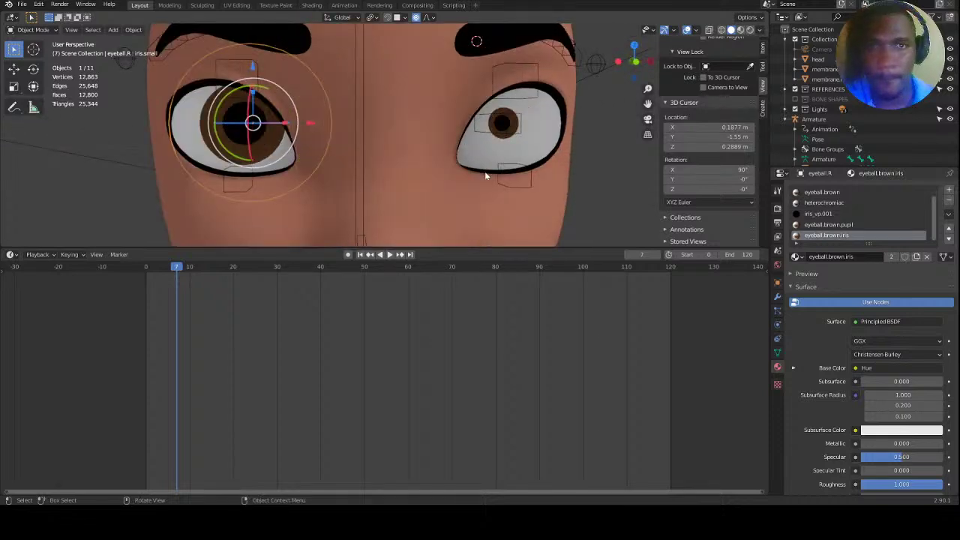
scroll(480, 225, "down", 2)
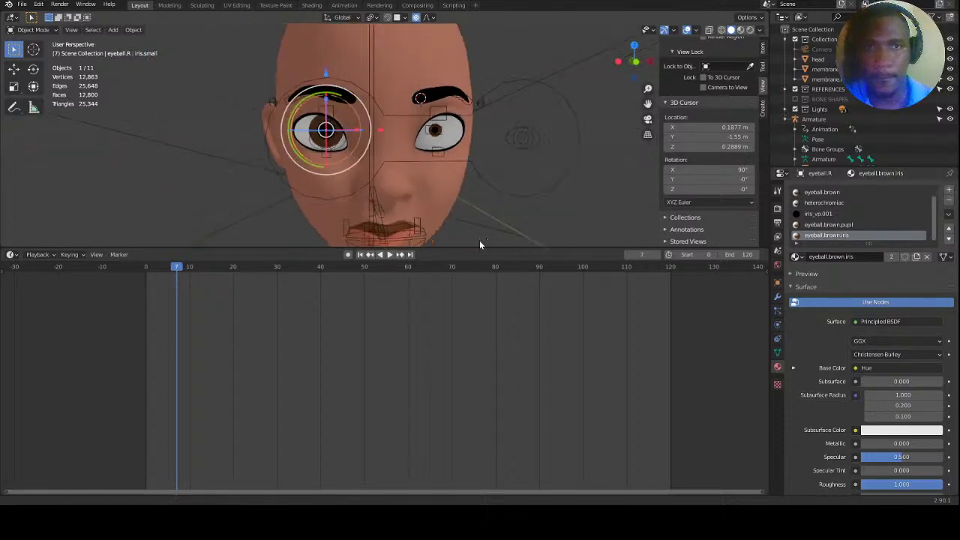
left_click(778, 356)
left_click_drag(930, 301, 931, 326)
Select the face armature and put it in Pose Mode.
left_click(526, 139)
left_click(488, 78)
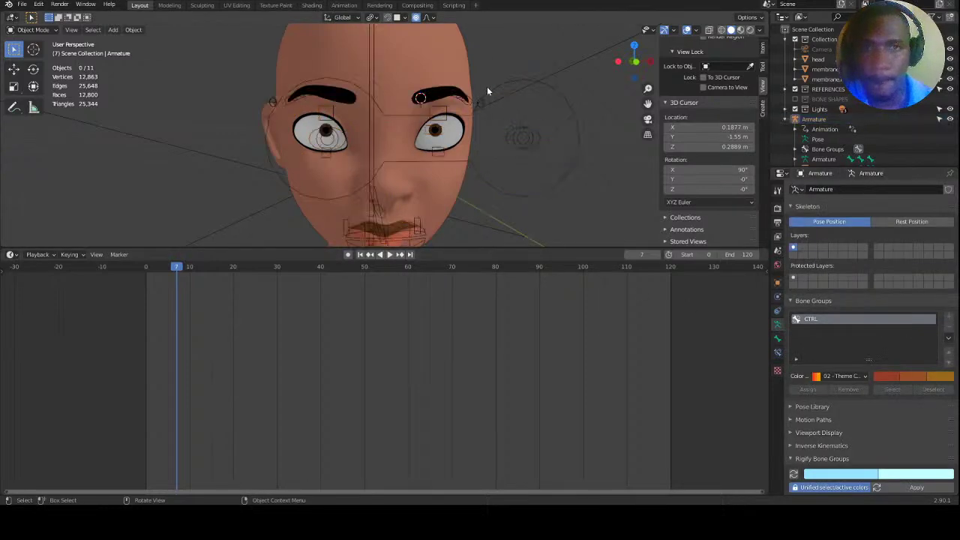
scroll(334, 120, "up", 6)
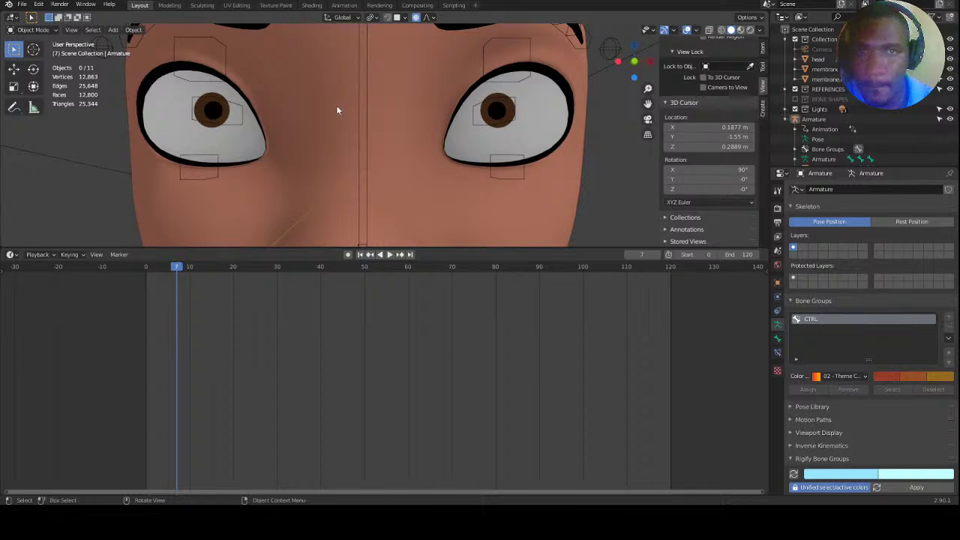
middle_click_drag(336, 105, 328, 159, "ctrl")
left_click(278, 116)
left_click(275, 122)
left_click(263, 114)
left_click(34, 30)
left_click(34, 66)
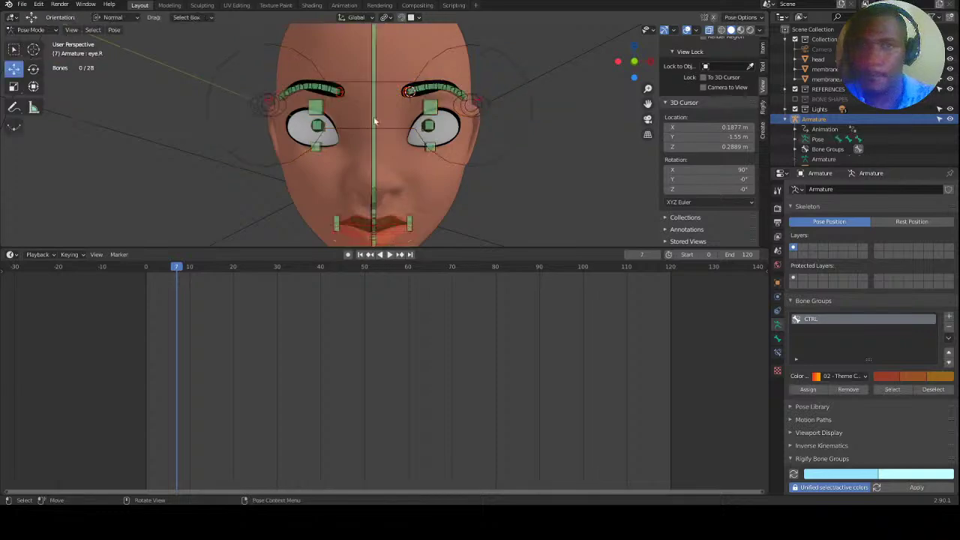
Clear the location of all the armature's pose bones and inspect both eyes up close.
key("alt+g")
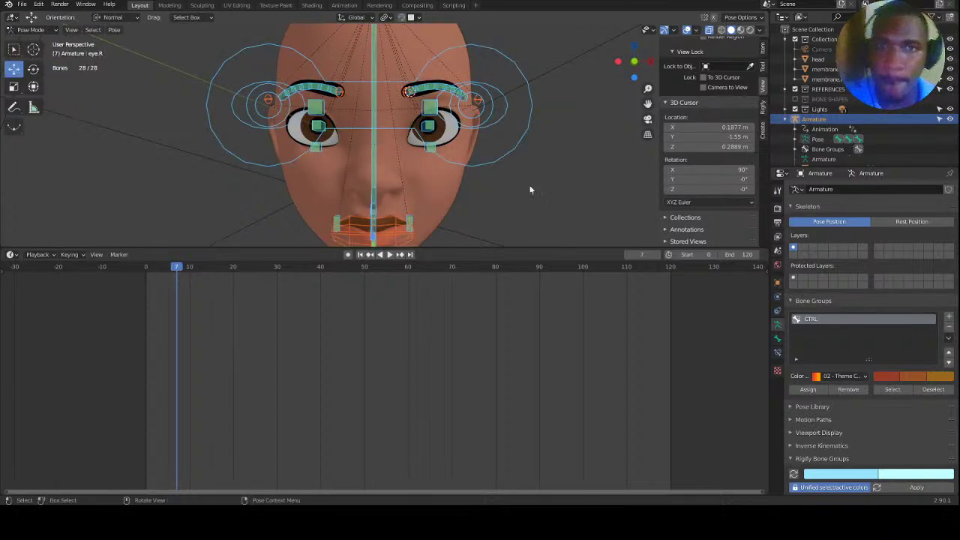
left_click(552, 207)
middle_click_drag(433, 179, 451, 202)
scroll(451, 201, "up", 6)
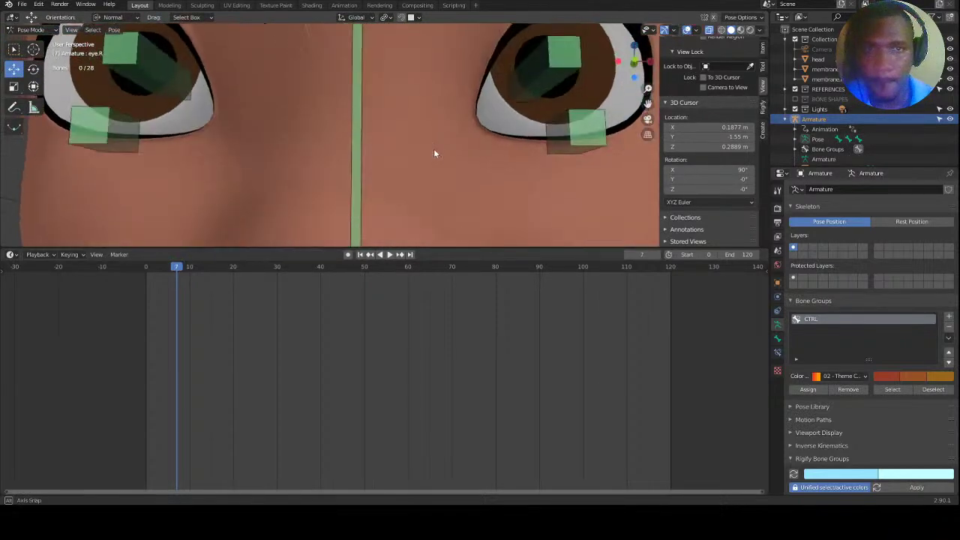
scroll(542, 156, "up", 3)
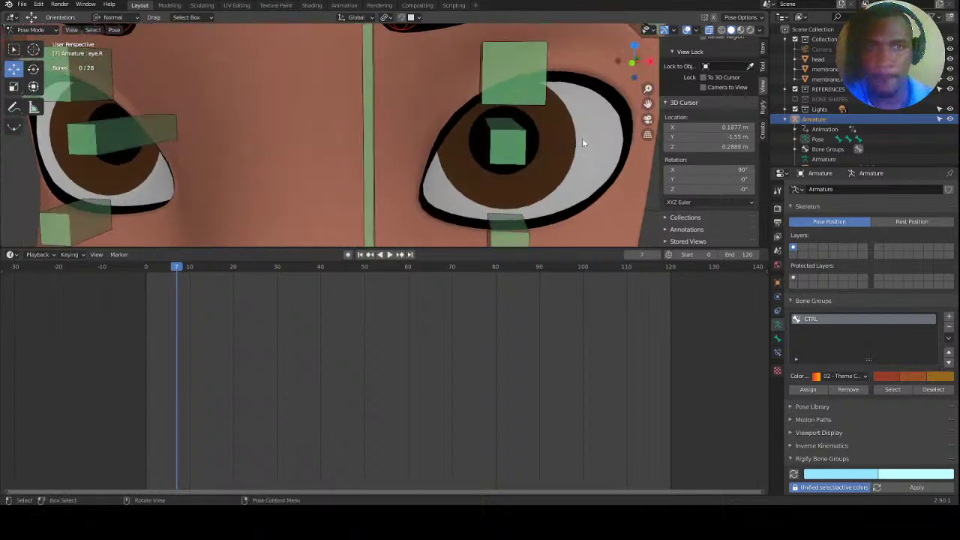
scroll(551, 139, "down", 2)
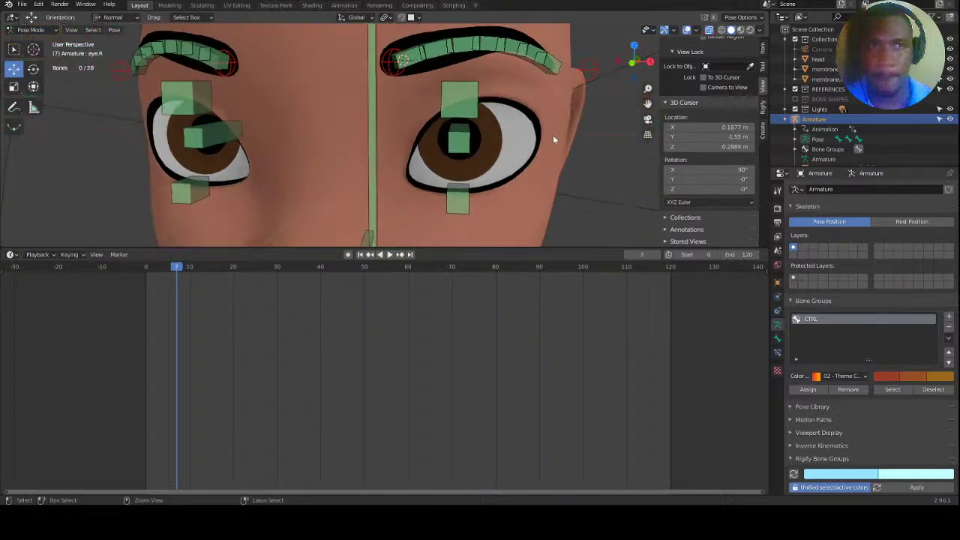
scroll(581, 140, "down", 3)
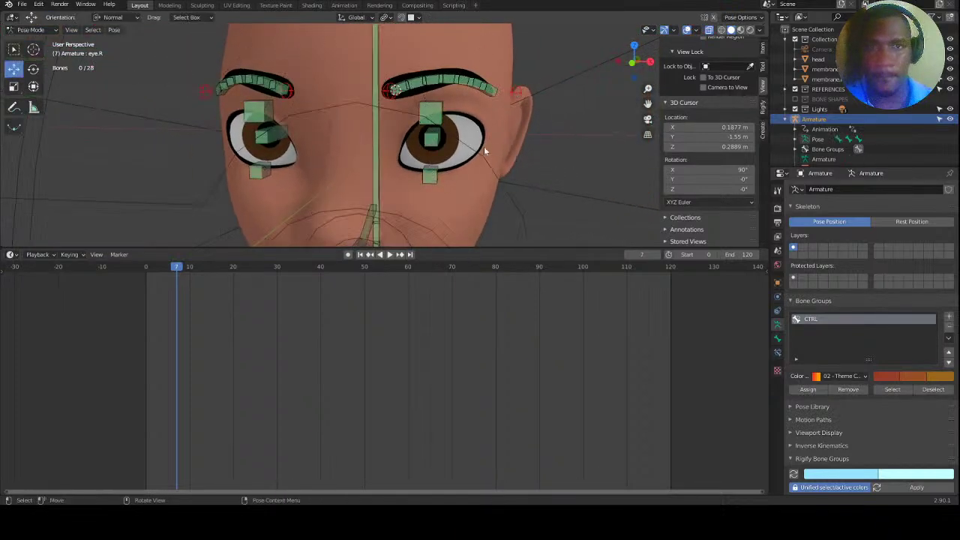
Select eyeball.L, enter Edit Mode and isolate it in local view.
left_click(473, 136)
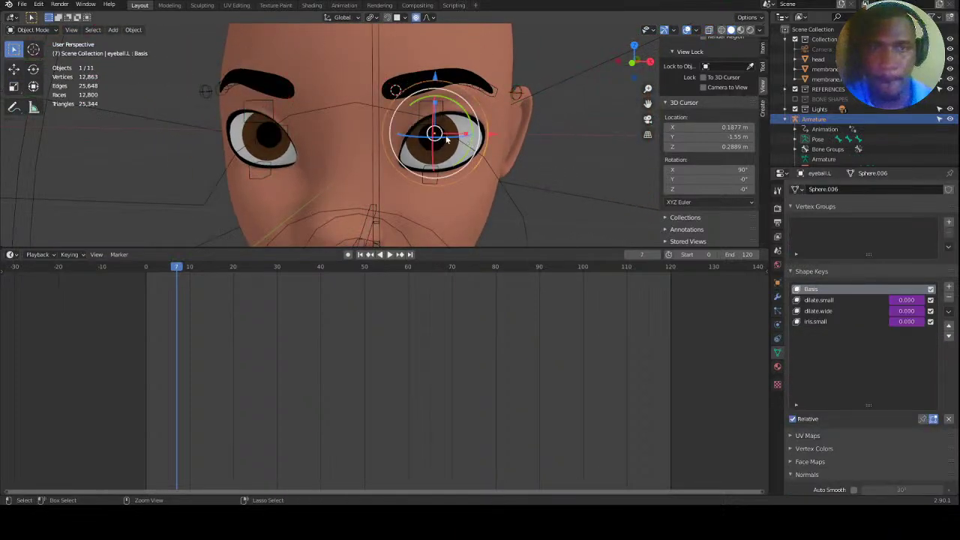
key("Tab")
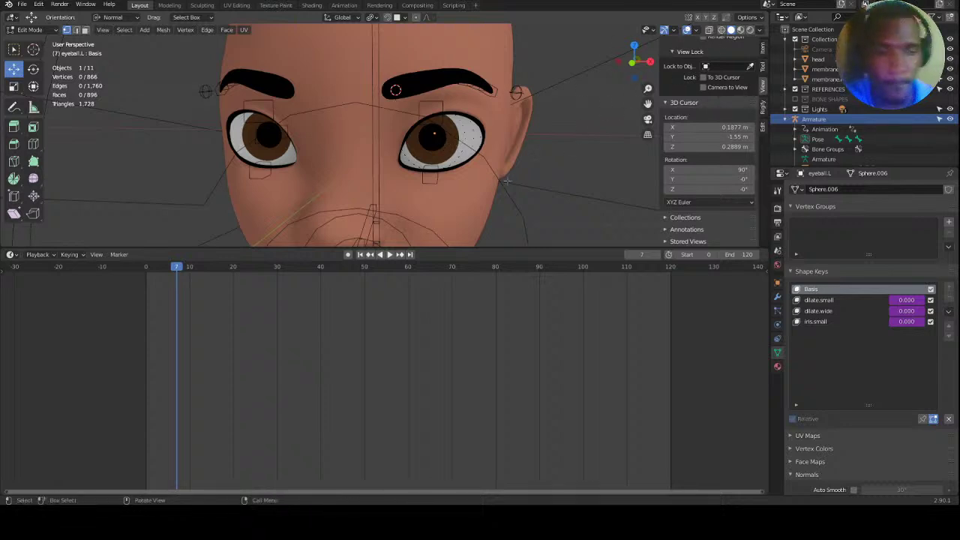
key("KP_Divide")
scroll(396, 95, "up", 5)
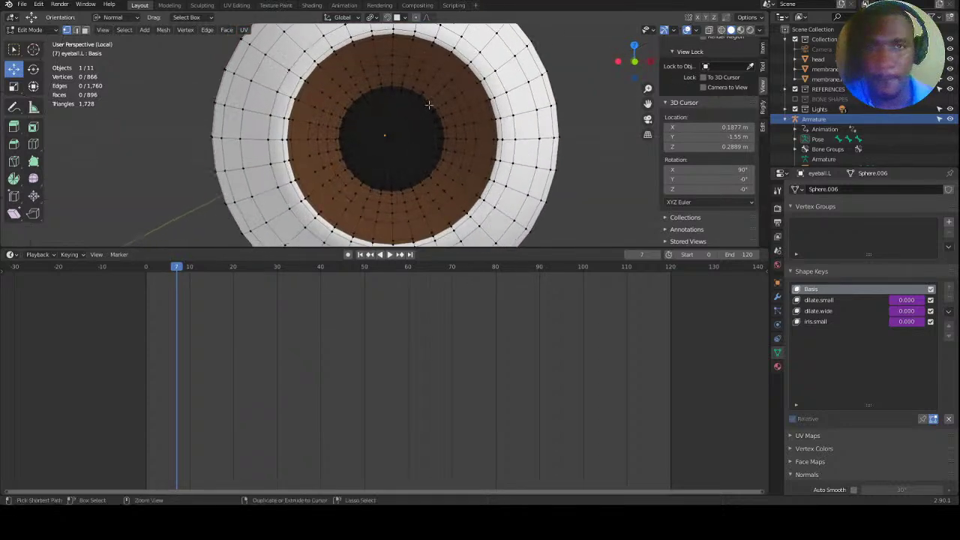
scroll(396, 95, "down", 2)
middle_click_drag(396, 95, 380, 114)
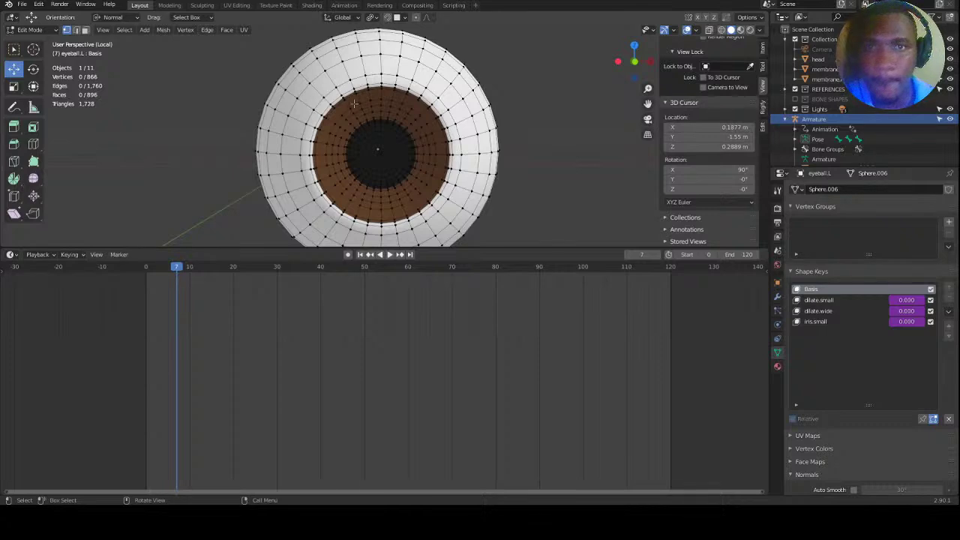
scroll(342, 125, "down", 3)
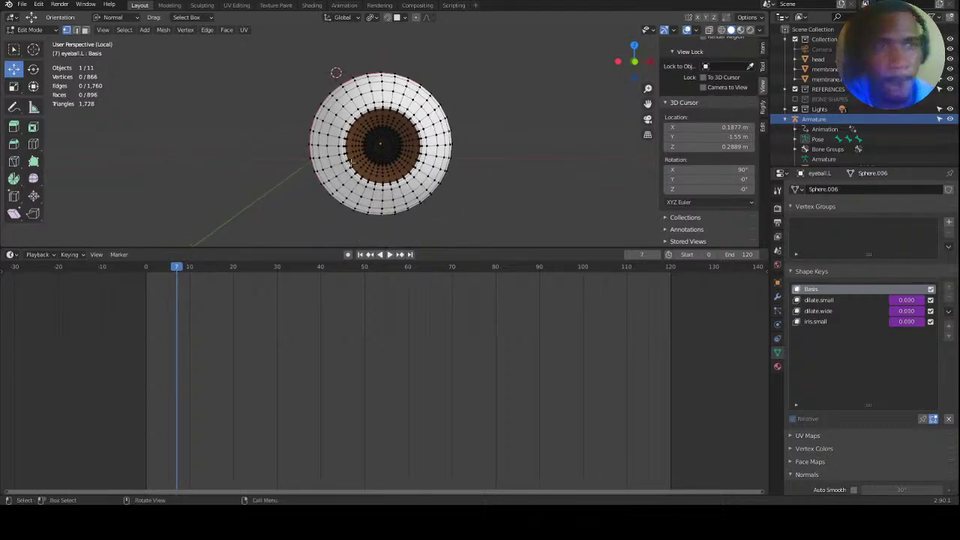
scroll(859, 117, "up", 2)
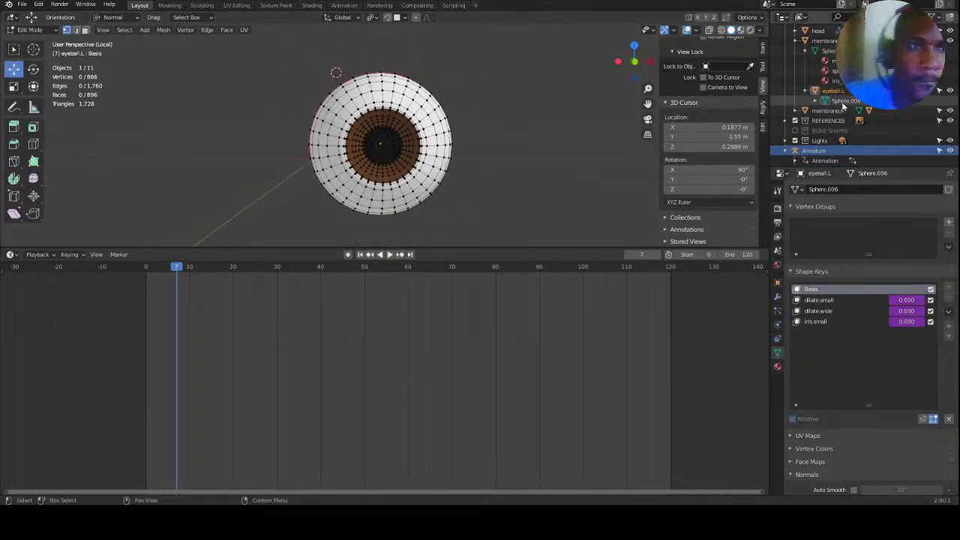
Locate eyeball.R under membrane.R in the object hierarchy and isolate it in local view with its mesh open for editing.
left_click(805, 91)
scroll(804, 87, "up", 2)
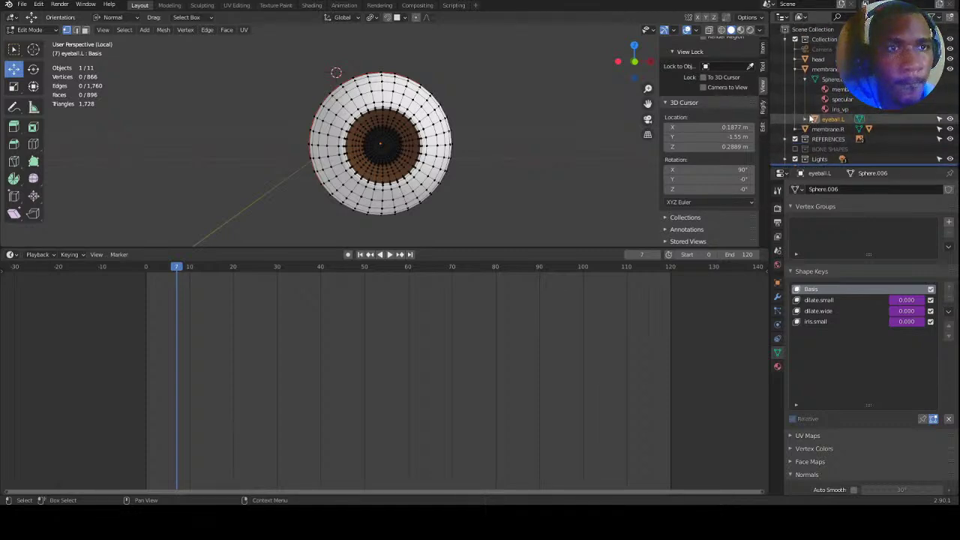
left_click(794, 70)
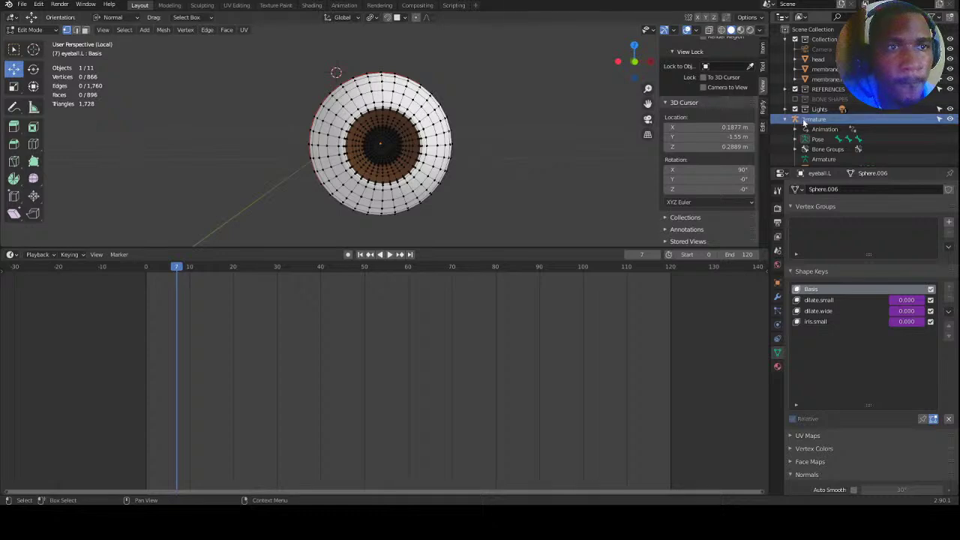
left_click(796, 79)
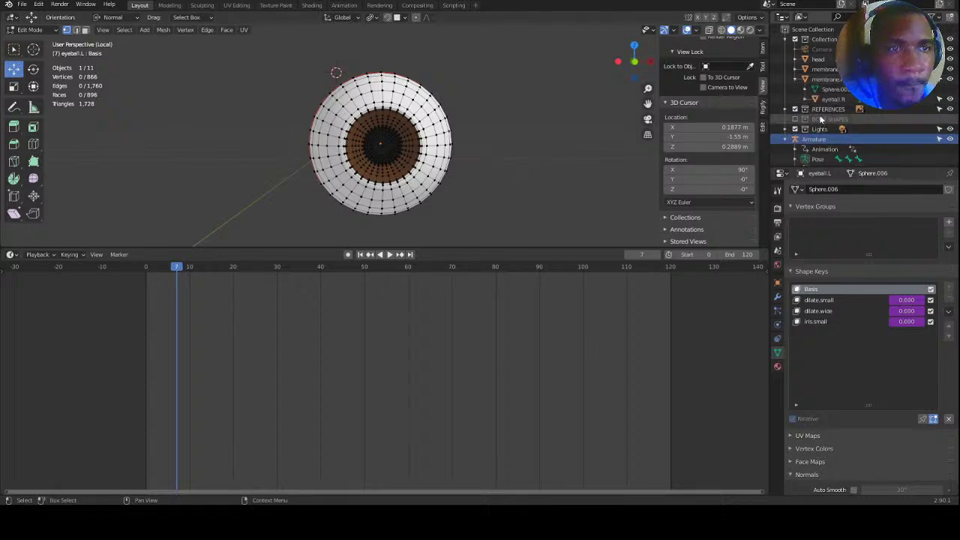
left_click(831, 99)
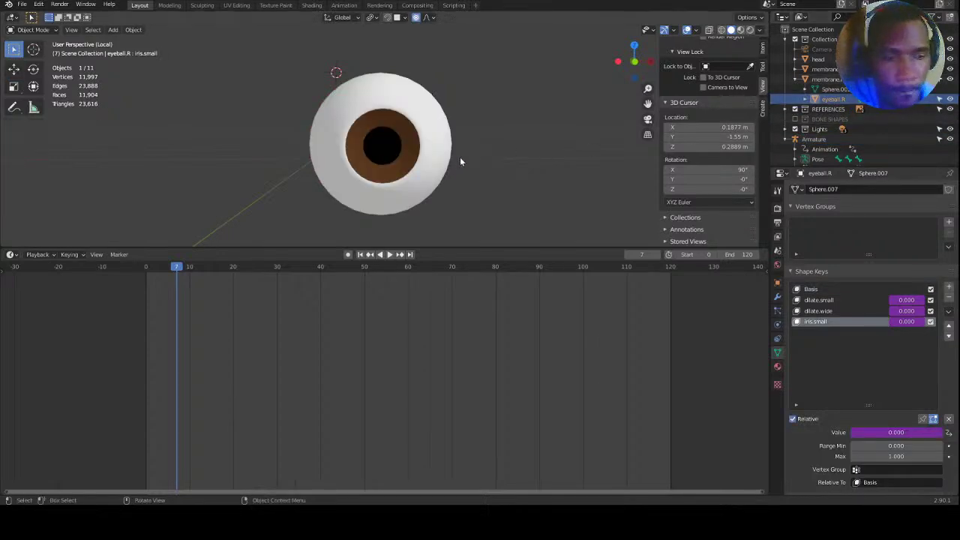
key("KP_Divide")
key("KP_Divide")
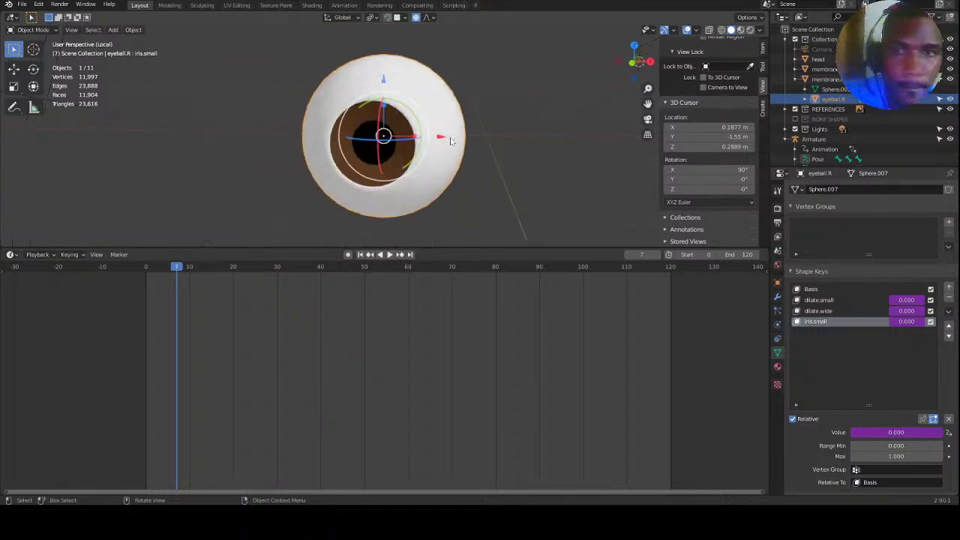
key("Tab")
Select a single vertex within the pupil of eyeball.R.
scroll(447, 143, "up", 5)
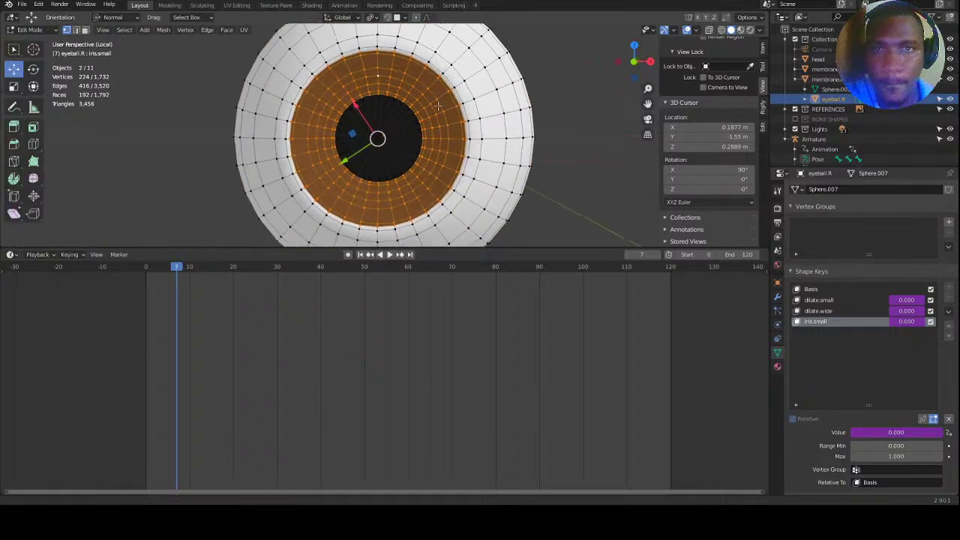
scroll(439, 141, "down", 4)
middle_click_drag(439, 141, 439, 97, "shift")
scroll(439, 96, "up", 6)
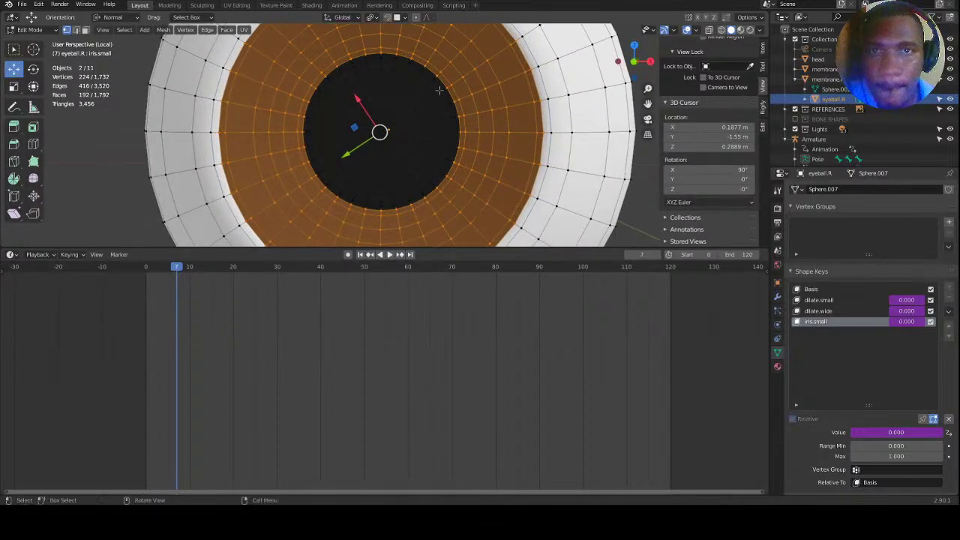
left_click(435, 97)
scroll(471, 94, "down", 3)
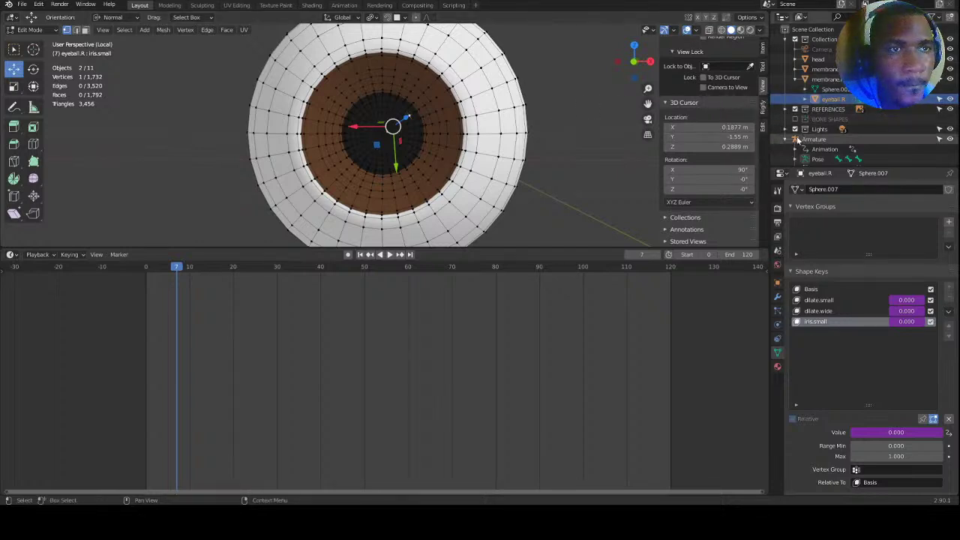
Make eyeball.L the active object and isolate both eyeballs together in local view while editing their meshes.
left_click(805, 69)
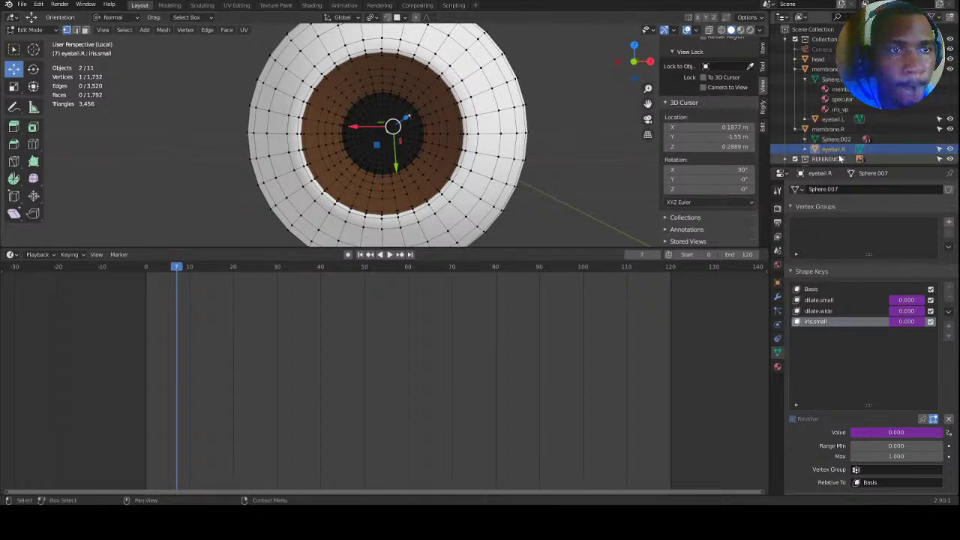
left_click(833, 120)
scroll(537, 164, "down", 3)
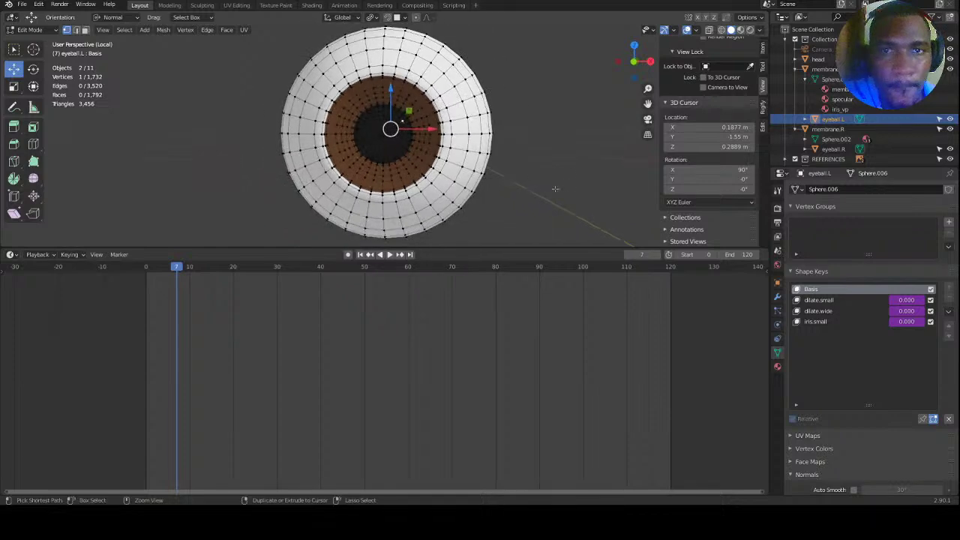
key("slash")
middle_click_drag(538, 164, 531, 161)
key("slash")
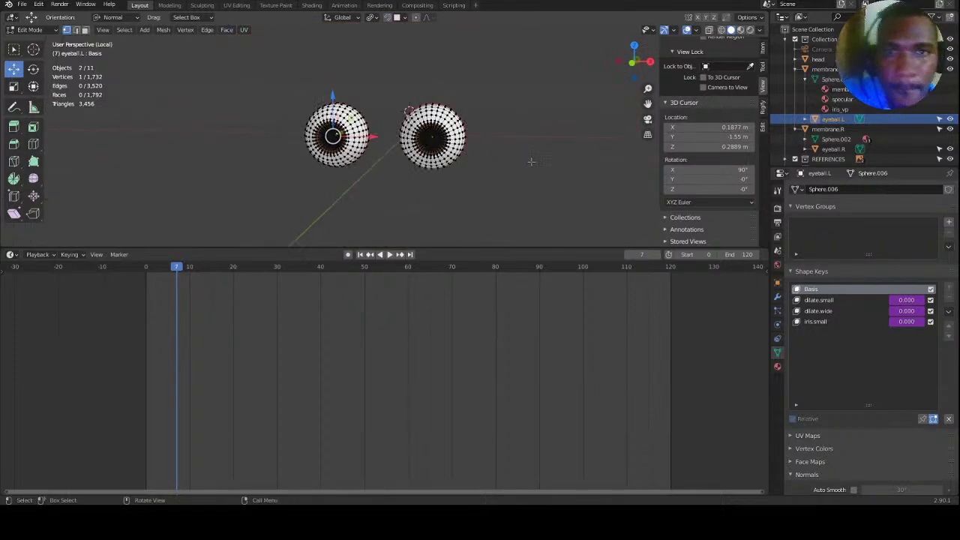
scroll(499, 135, "up", 4)
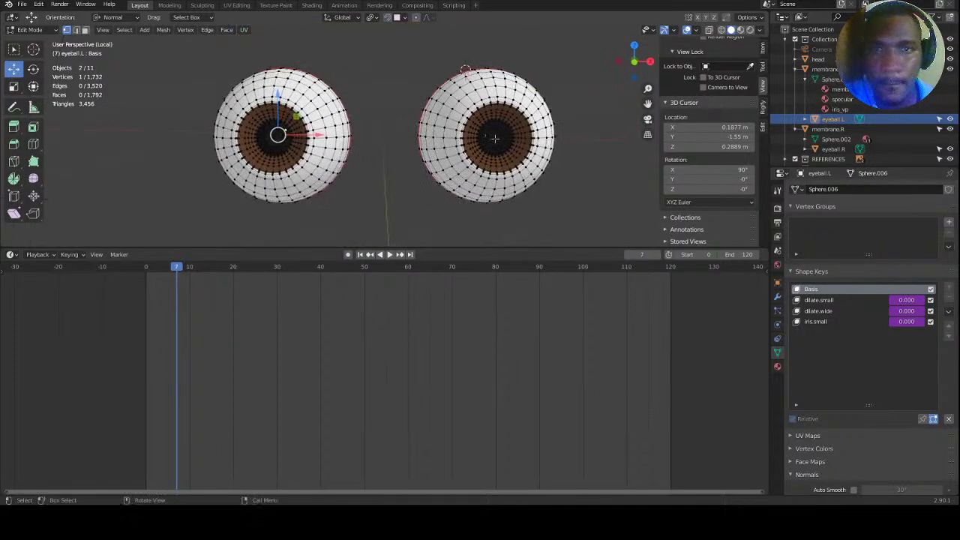
middle_click_drag(492, 122, 509, 130, "ctrl")
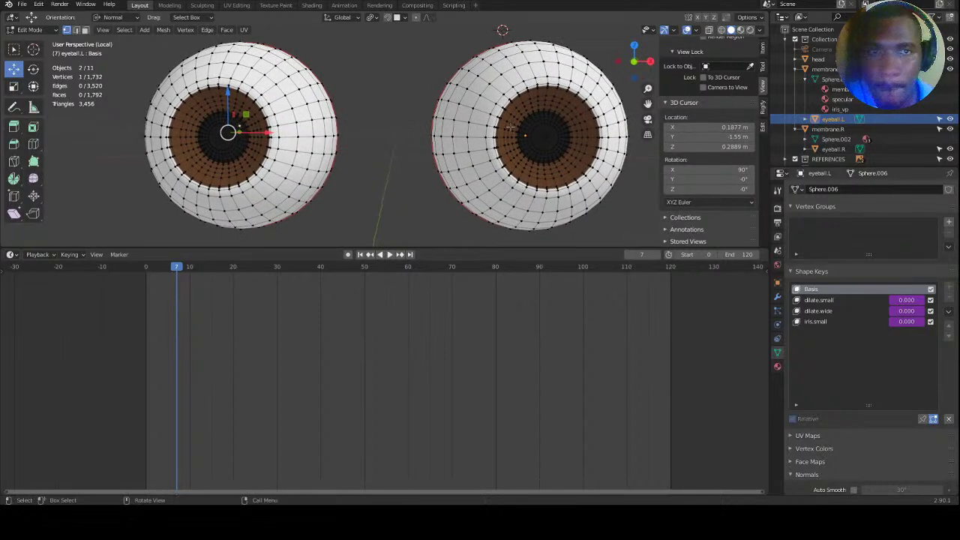
scroll(495, 143, "down", 3)
Leave Edit Mode and local view and select eyeball.L and eyeball.R together.
key("Tab")
key("Tab")
key("Tab")
key("KP_Divide")
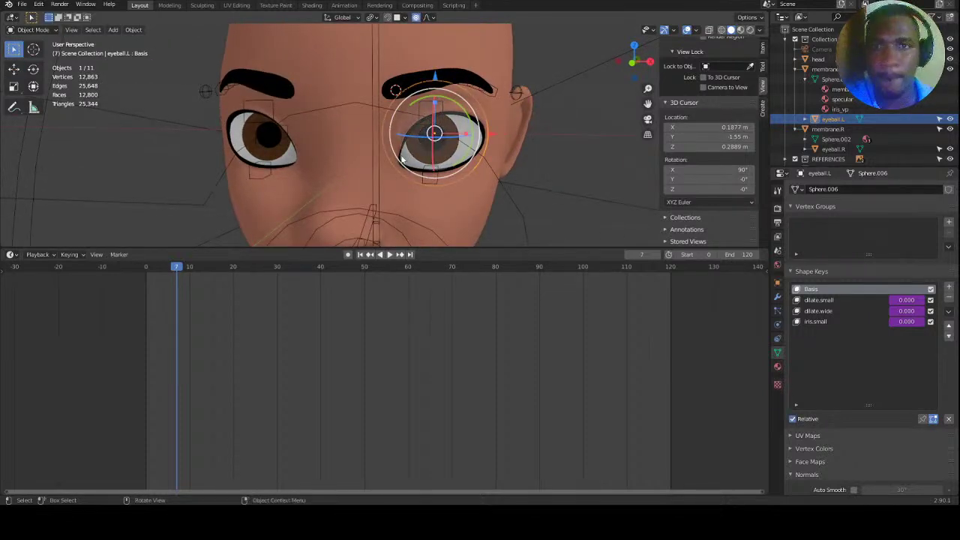
key("KP_Divide")
key("KP_Divide")
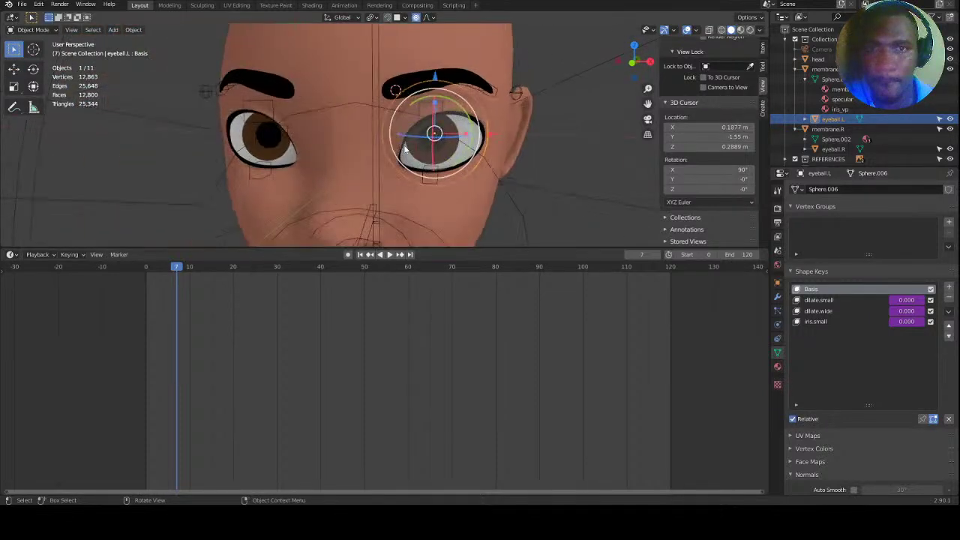
left_click(833, 149, "ctrl")
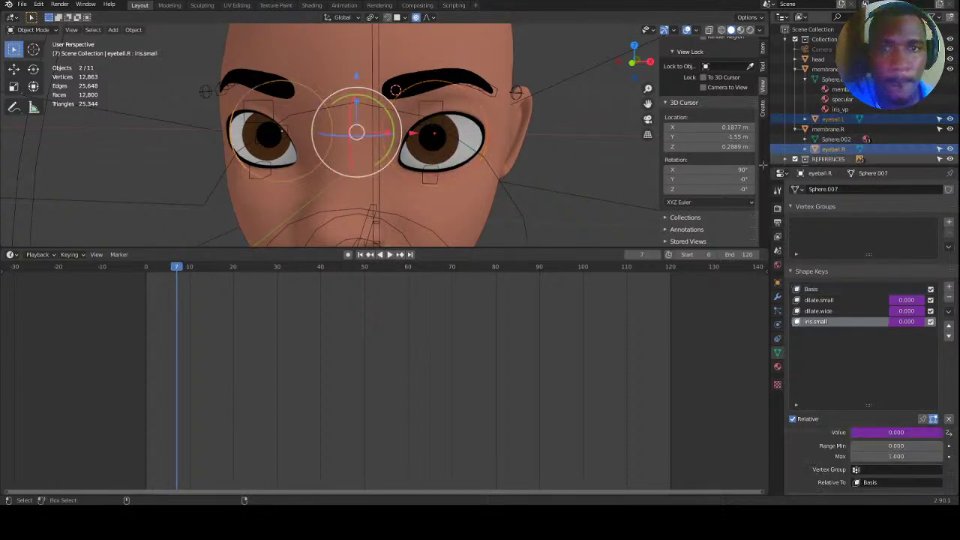
Isolate both eyeballs in local view, compare their pupils and irises up close, and return to the full scene.
key("KP_Divide")
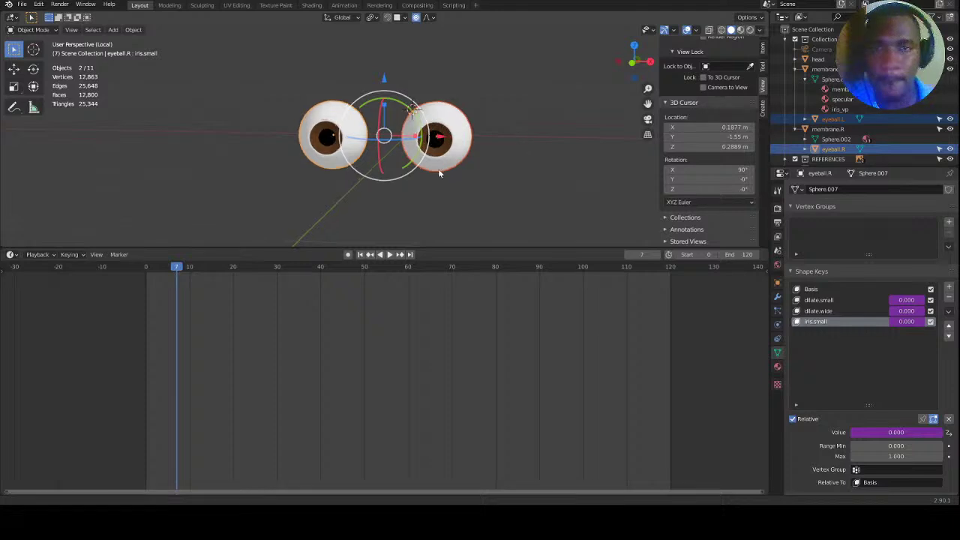
scroll(467, 138, "up", 4)
scroll(473, 131, "up", 3)
scroll(479, 123, "down", 5)
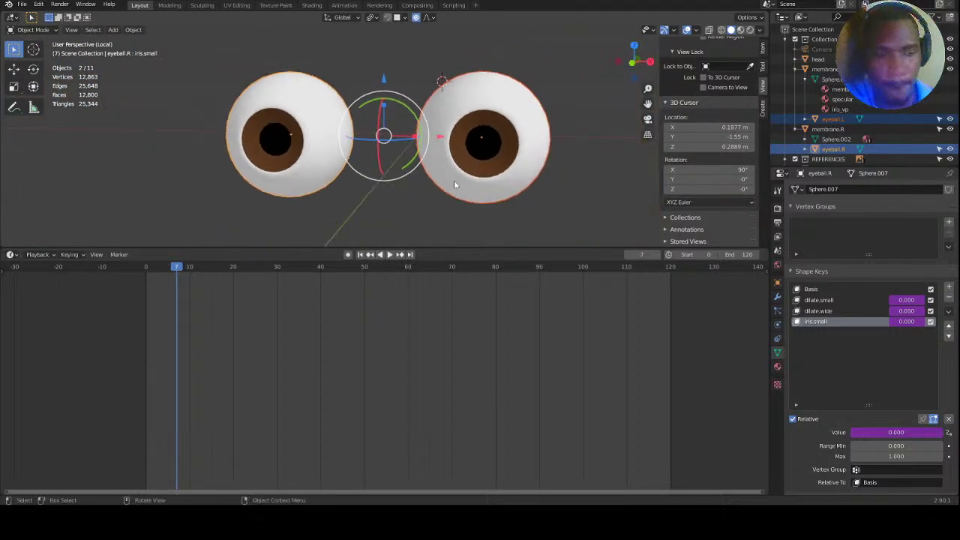
key("KP_Divide")
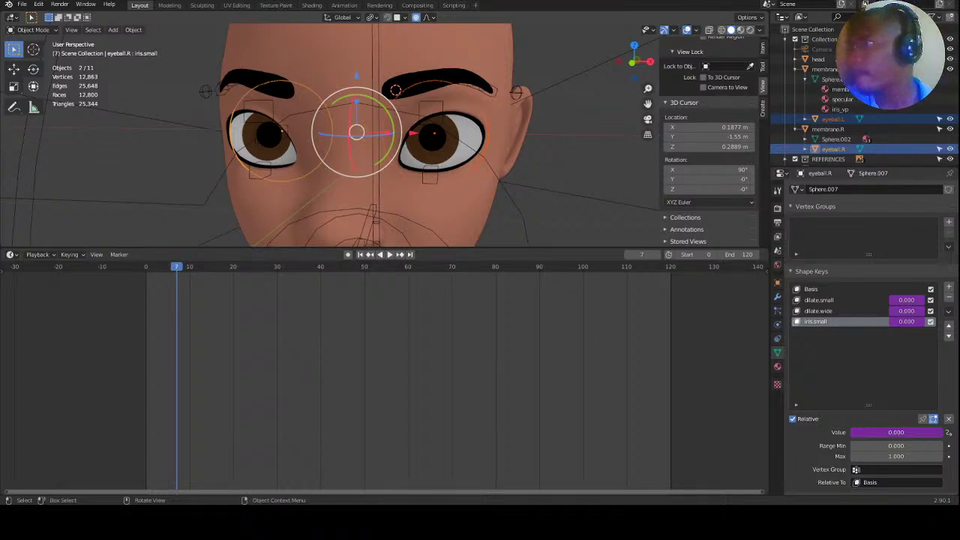
Select the head mesh and save the file.
mouse_move(482, 165)
middle_mouse_down("ctrl")
mouse_move(499, 168)
mouse_move(485, 113)
mouse_move(484, 166)
middle_mouse_up("ctrl")
left_click(542, 138)
scroll(485, 171, "up", 2)
left_click(480, 210)
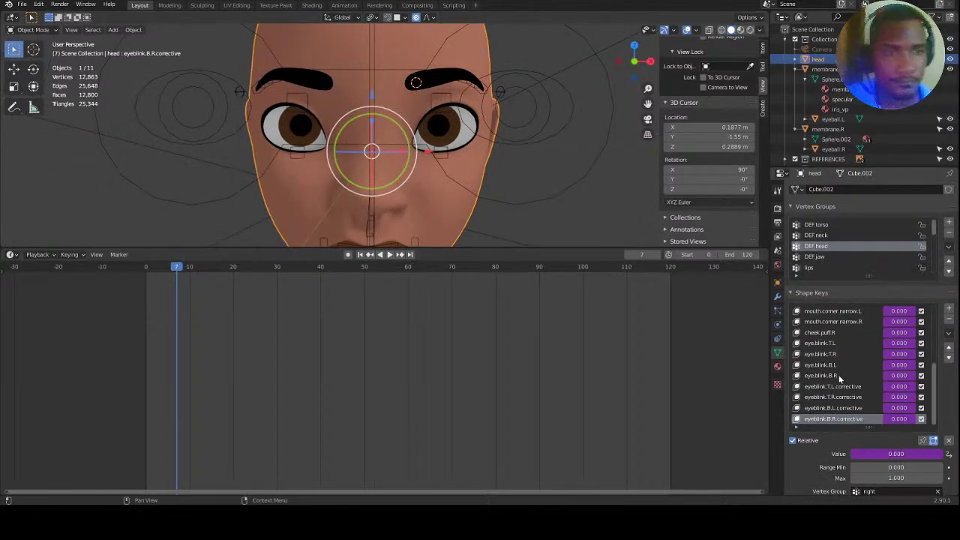
key("ctrl+s")
Open the driver settings of the head's cheek.puff.L shape key value to check which bone and transform control it.
scroll(850, 340, "down", 1)
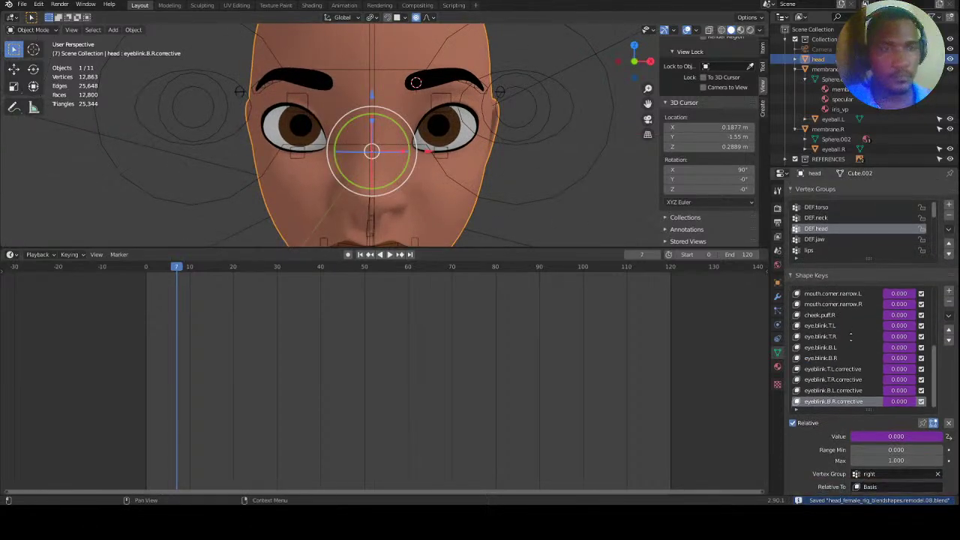
scroll(850, 339, "down", 2)
left_click_drag(936, 322, 934, 298)
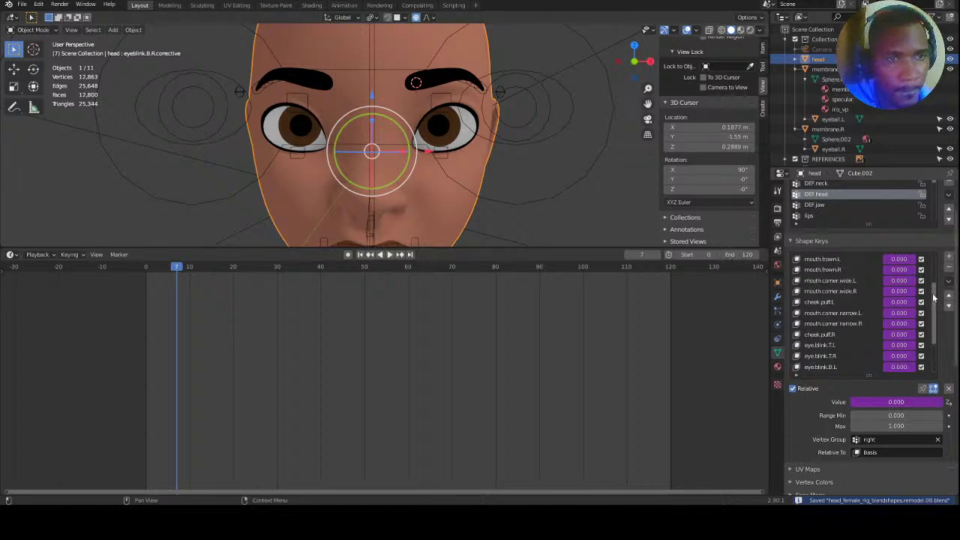
right_click(900, 302)
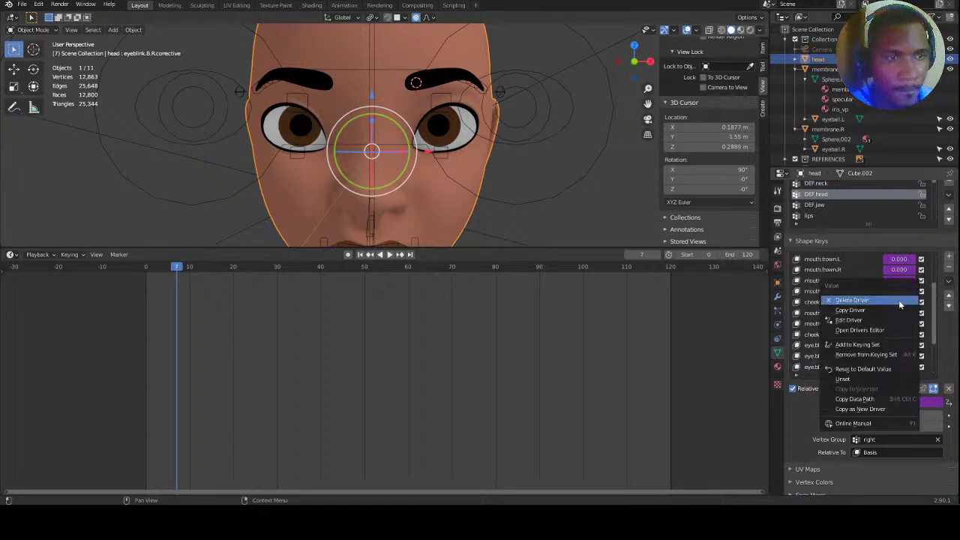
left_click(856, 321)
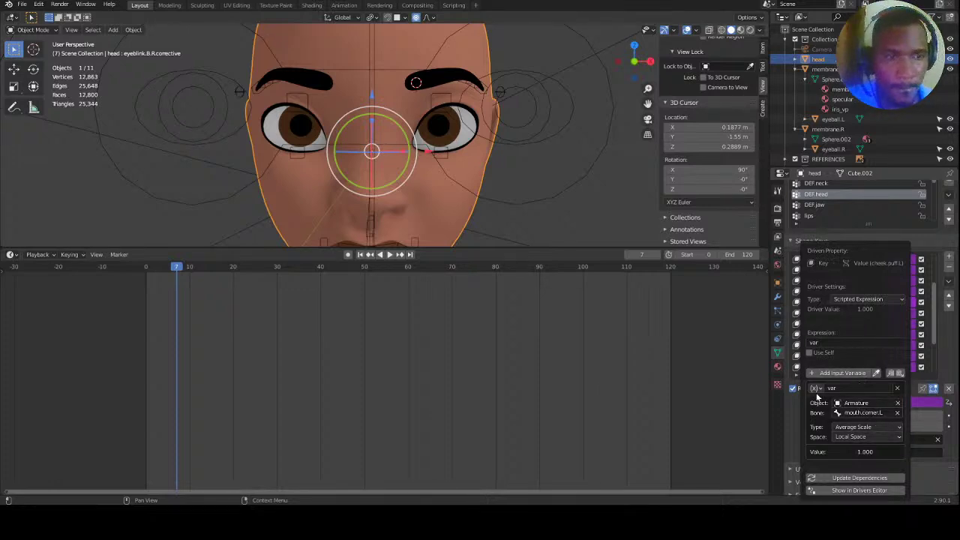
Put the armature in Pose Mode and try scaling up the mouth.corner.L bone.
left_click(417, 240)
key("ctrl+Tab")
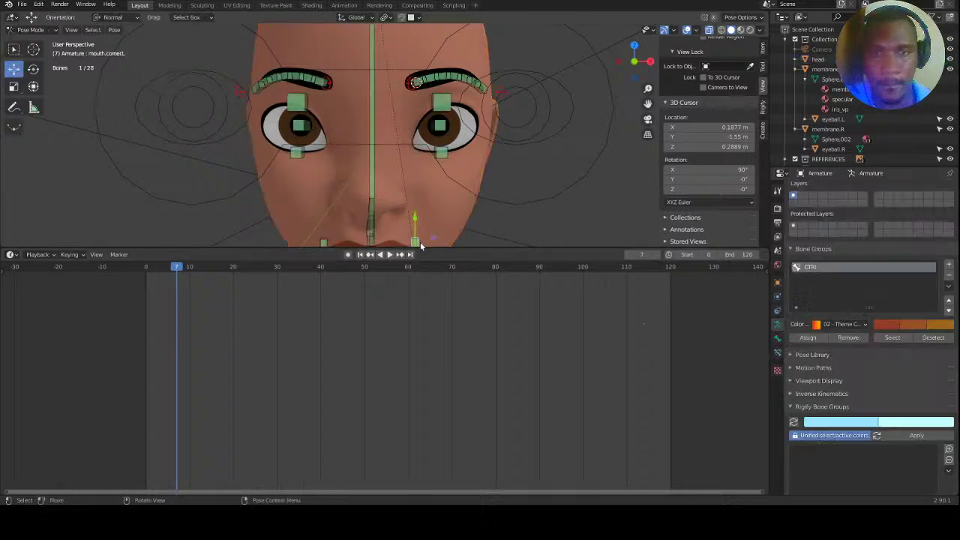
middle_click_drag(462, 219, 489, 153, "shift")
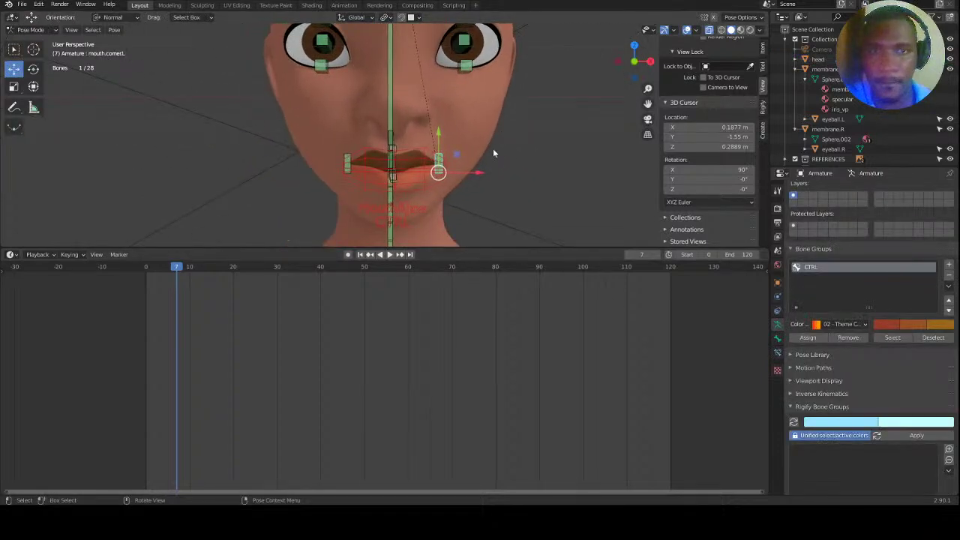
key("s")
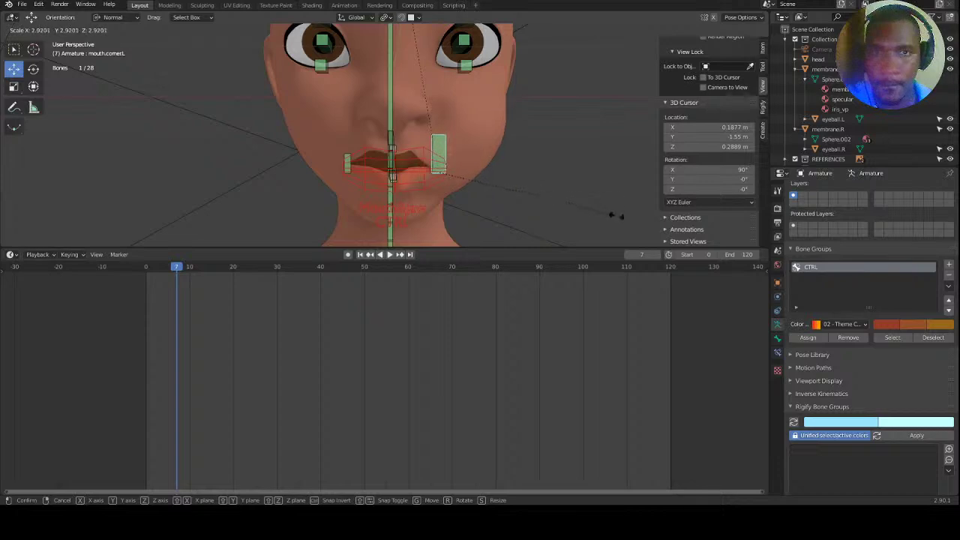
right_click(480, 184)
Examine the Limit Location and Limit Scale constraints of the mouth.corner.L bone and collapse both.
scroll(846, 308, "up", 3)
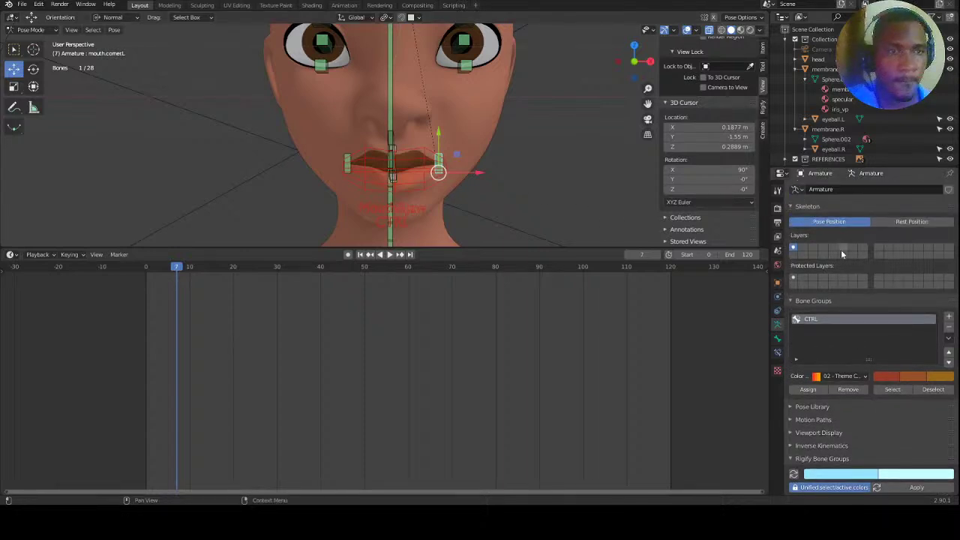
left_click(778, 340)
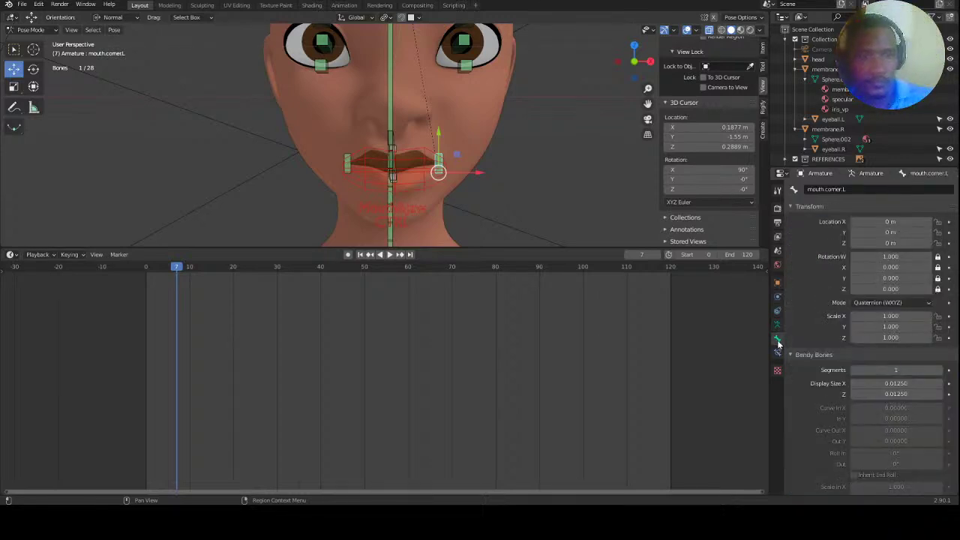
left_click(778, 352)
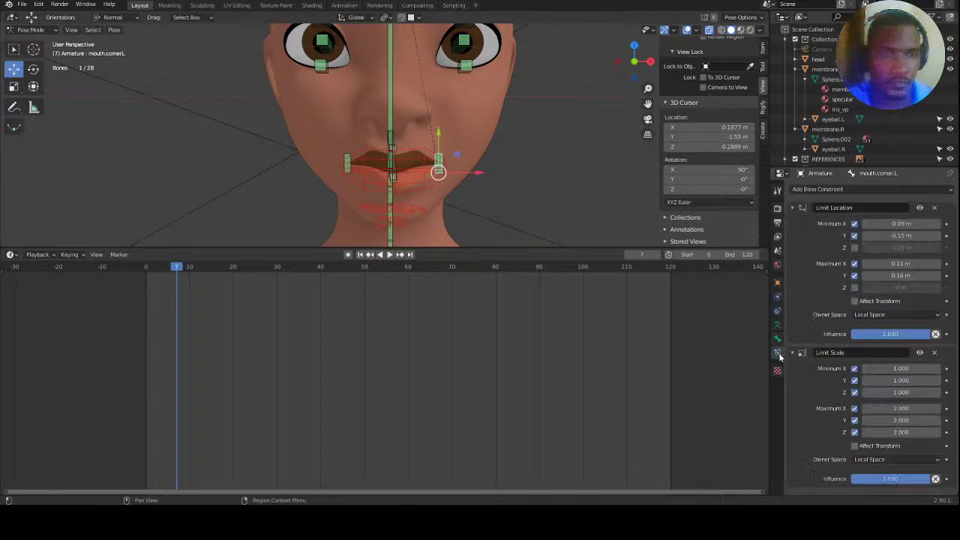
left_click(793, 211)
left_click(796, 223)
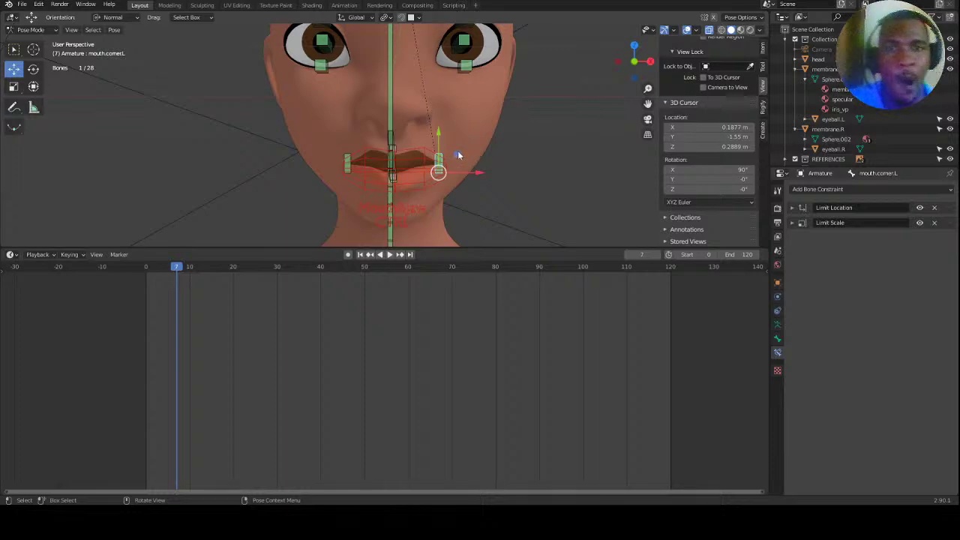
Try moving the mouth.corner.L bone sideways to test the mouth corner's deformation, and undo the move.
key("g")
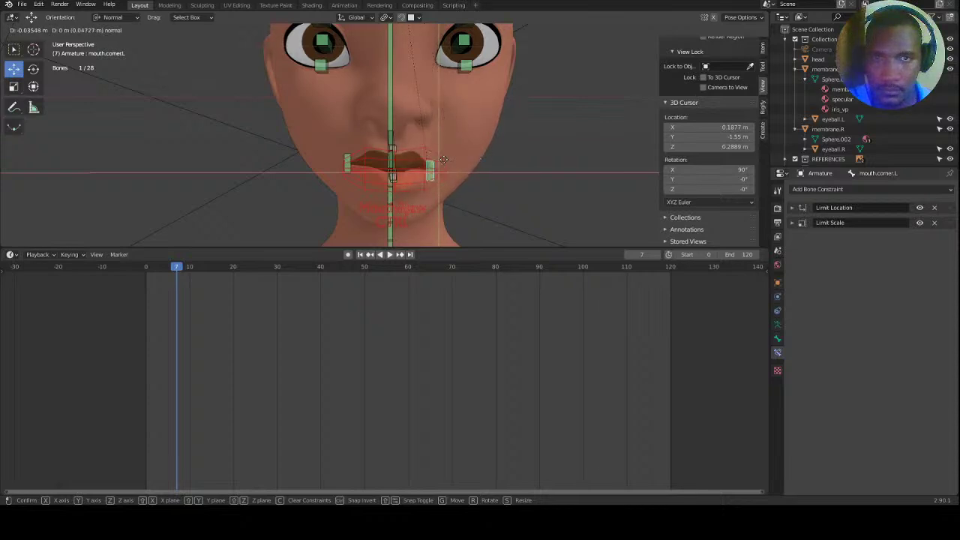
left_click(489, 167)
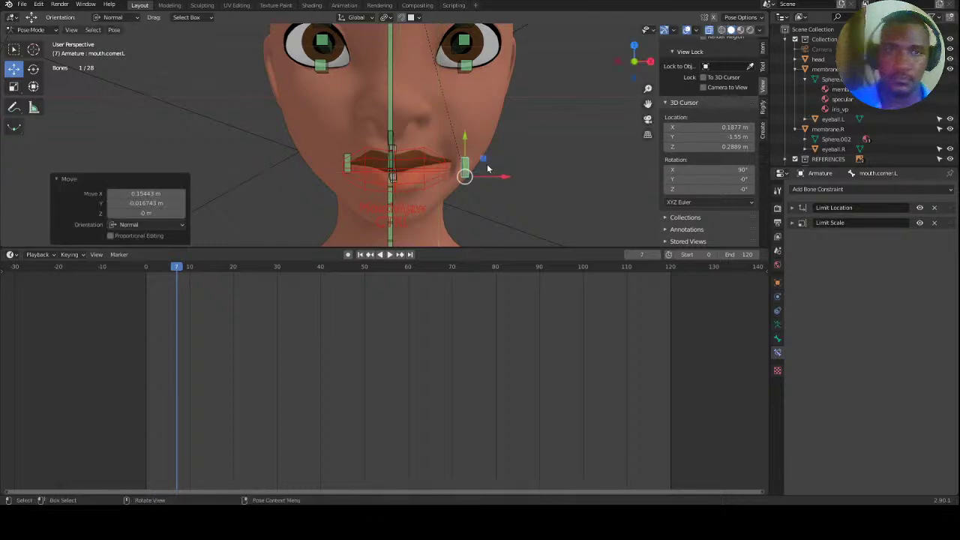
key("ctrl+z")
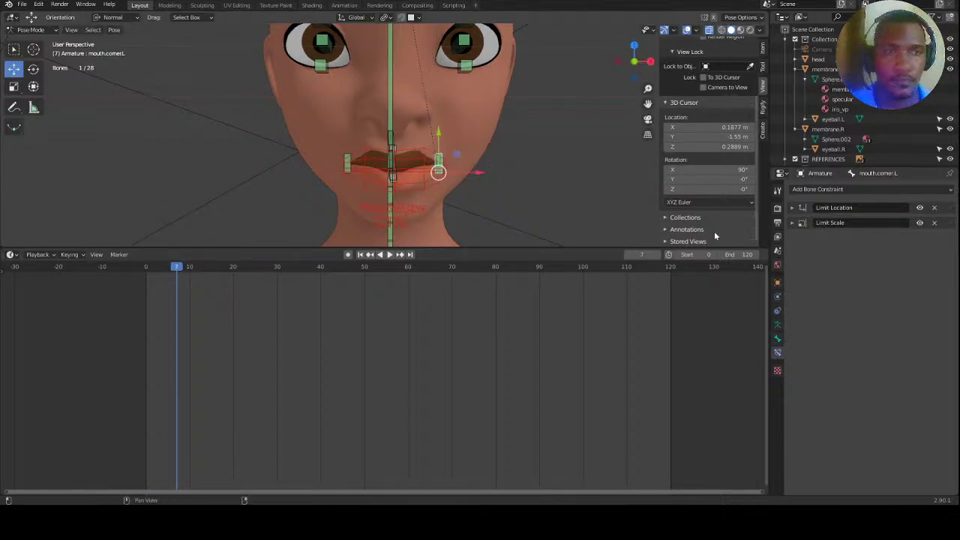
Return the armature to Object Mode and make the head mesh the active object.
left_click(479, 127)
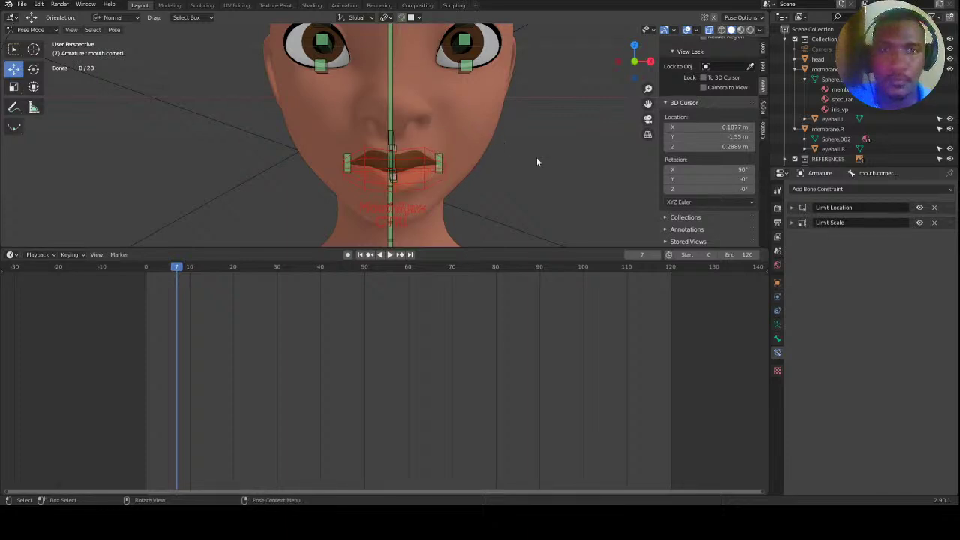
key("Tab")
key("Tab")
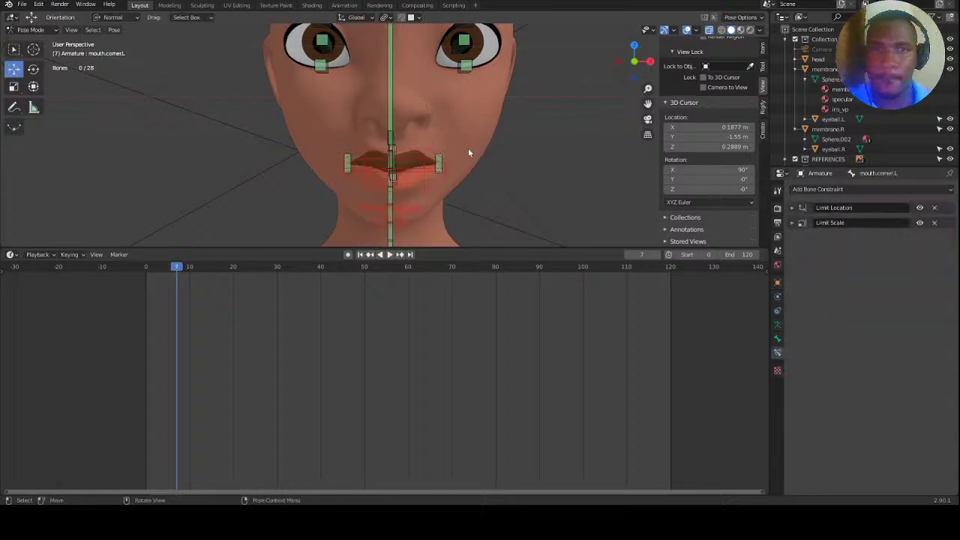
left_click(47, 29)
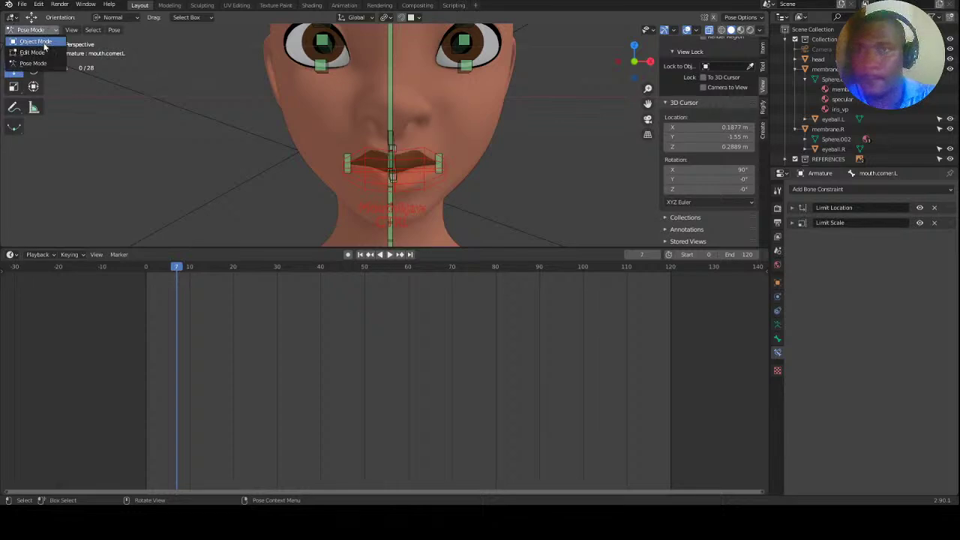
left_click(30, 43)
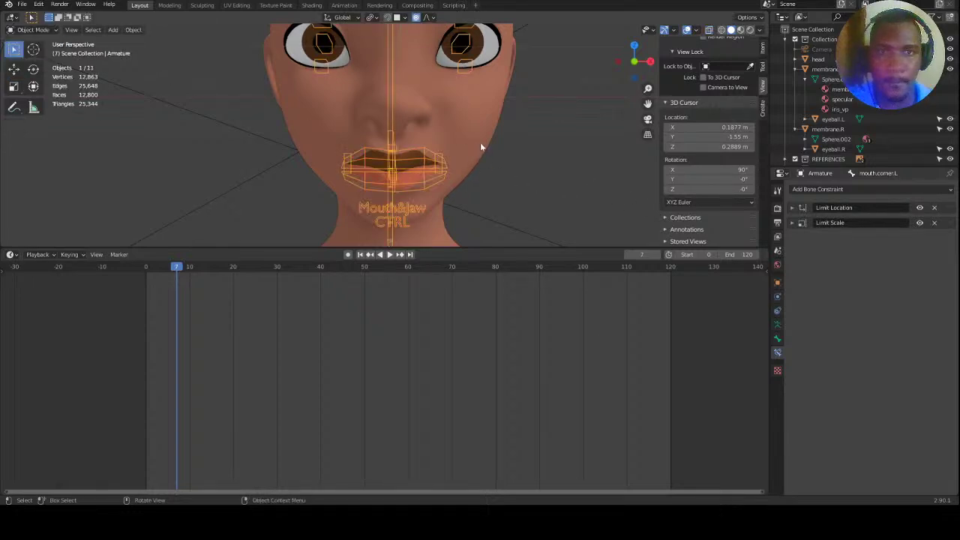
left_click(478, 142)
Delete the cheek.puff.L shape key from the head and save the file.
left_click(777, 352)
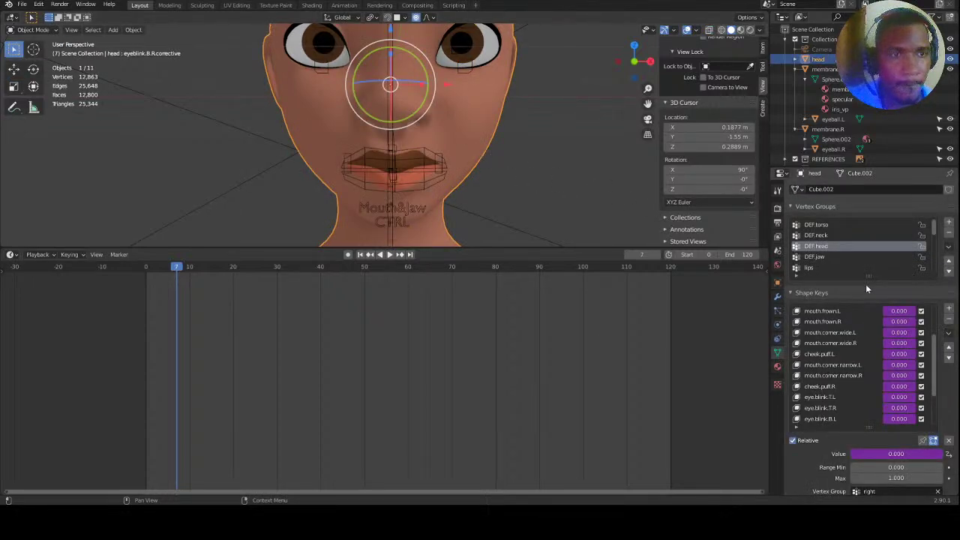
left_click(863, 354)
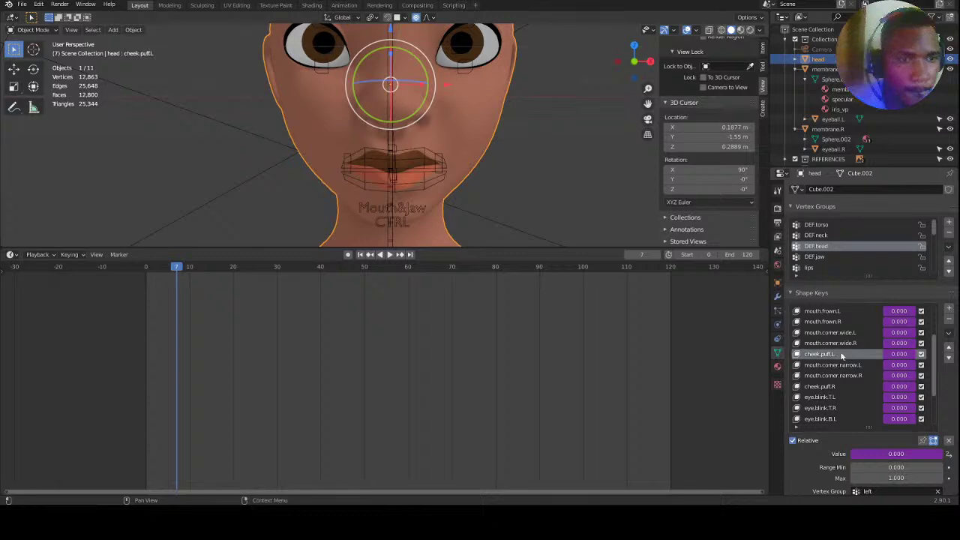
left_click(895, 354)
key("Escape")
left_click(949, 318)
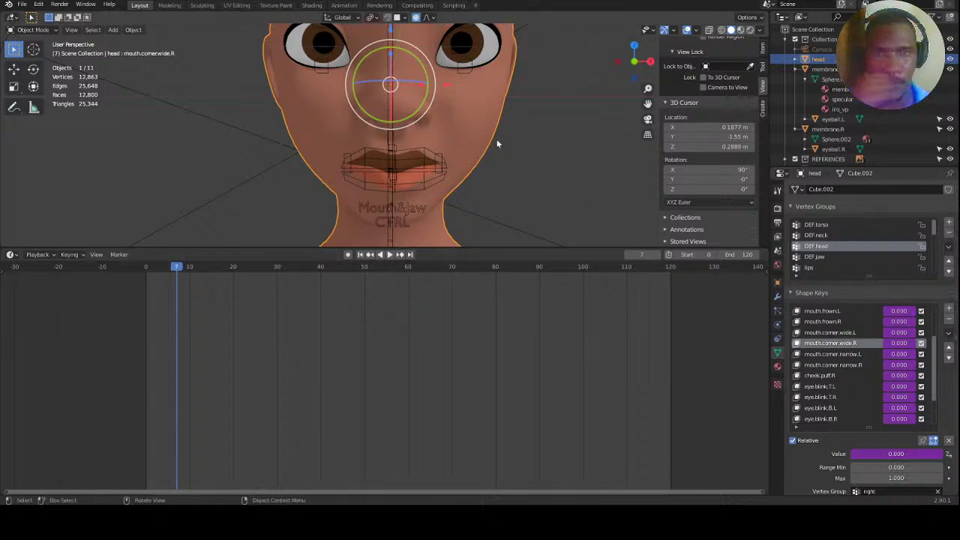
key("ctrl+s")
Add a new shape key at the end of the head's shape key list and name it cheek.puff.
scroll(936, 373, "down", 3)
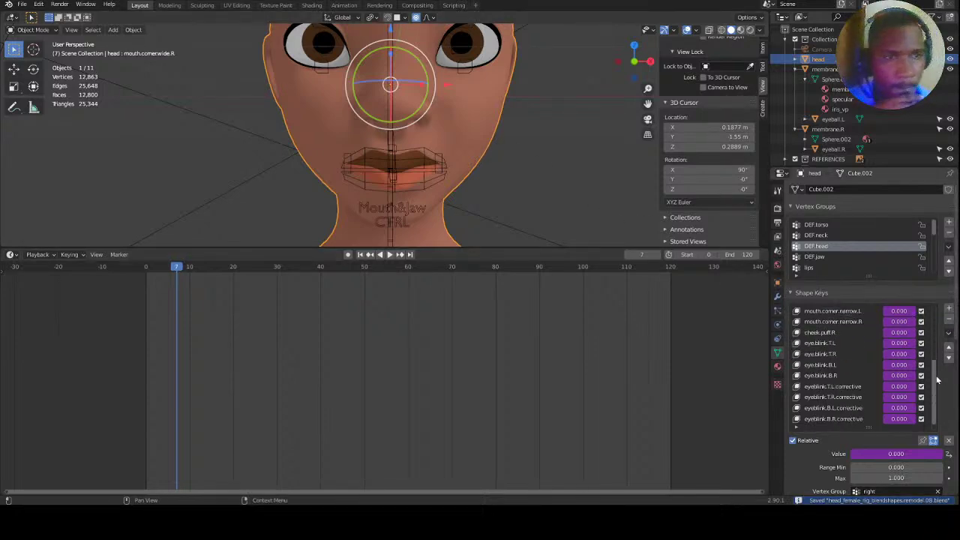
scroll(937, 372, "down", 1)
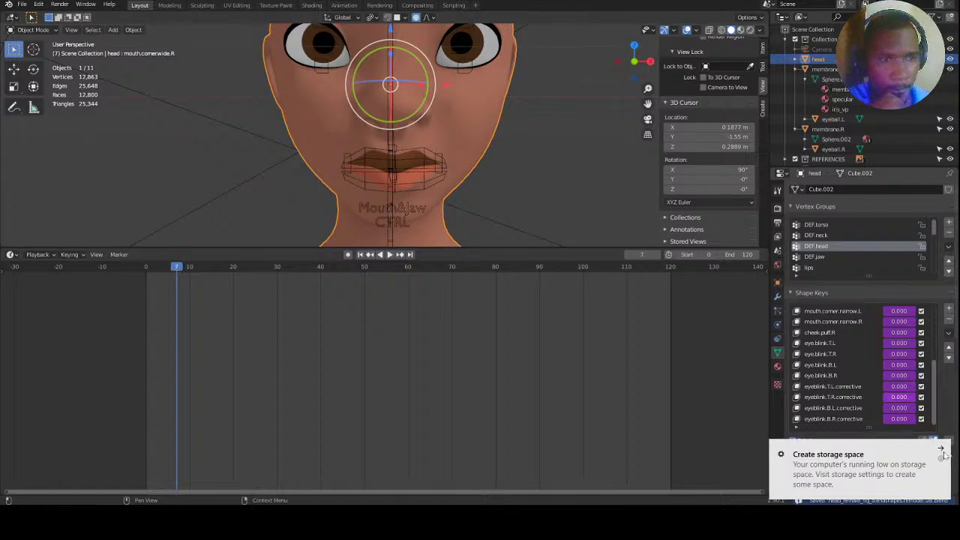
left_click(942, 450)
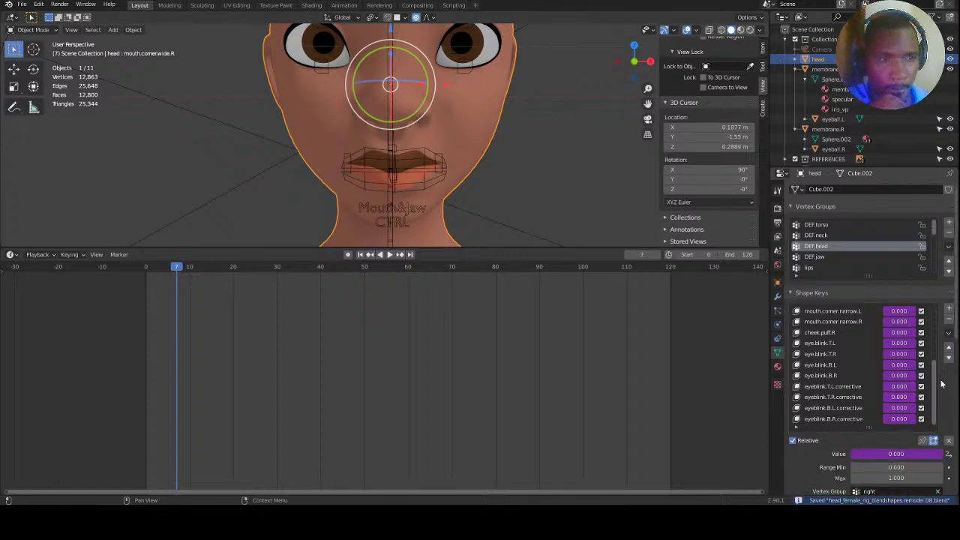
left_click(949, 308)
double_click(821, 418)
type("cheek.pu")
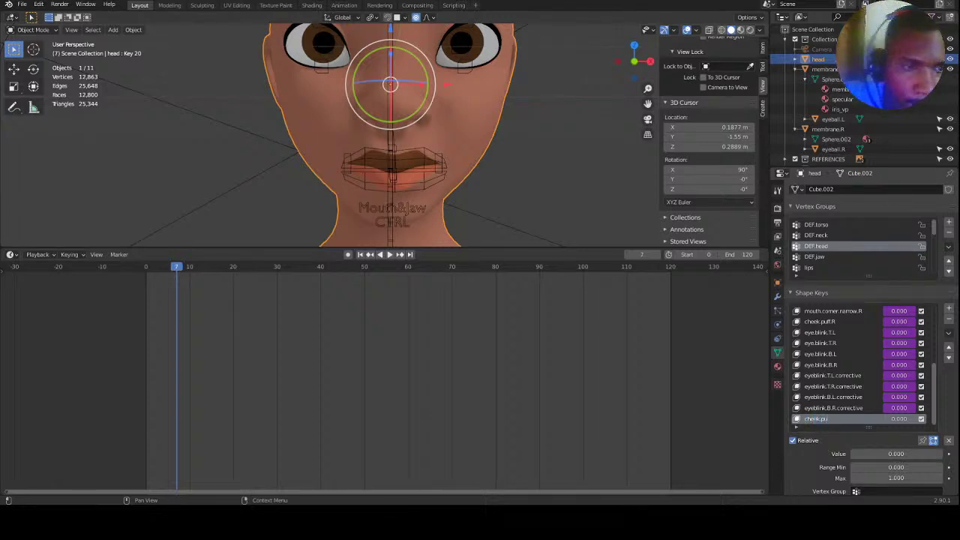
key("Return")
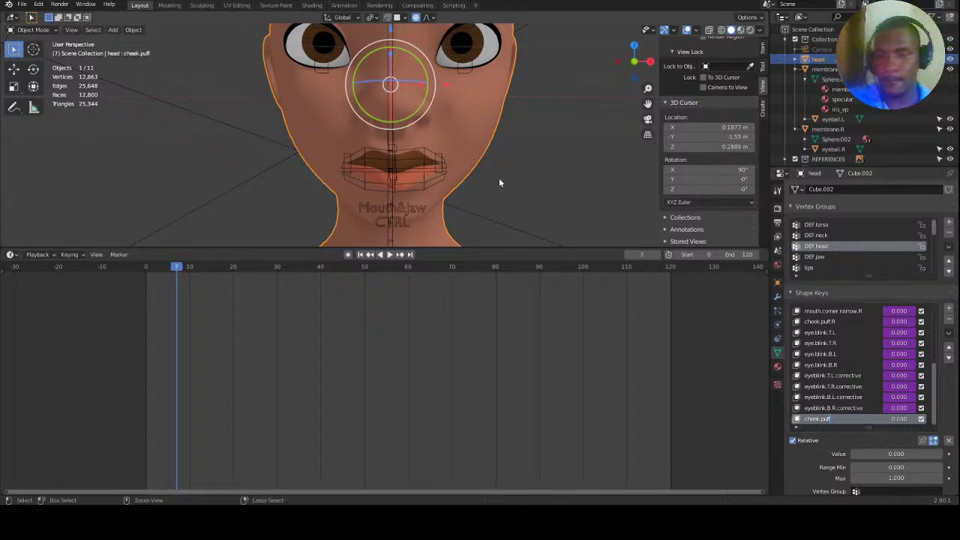
Set the cheek.puff shape key's value to 1.
scroll(498, 179, "up", 2)
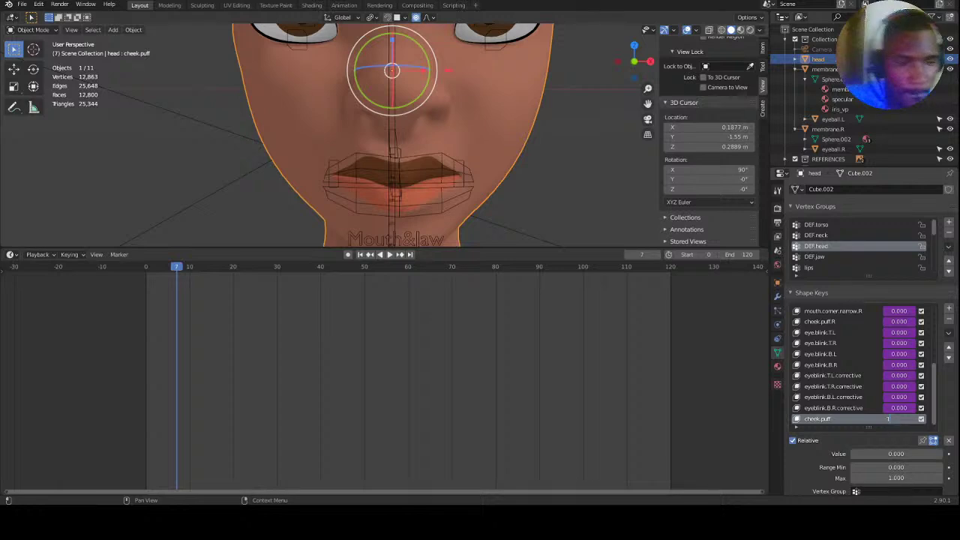
type("1")
key("Return")
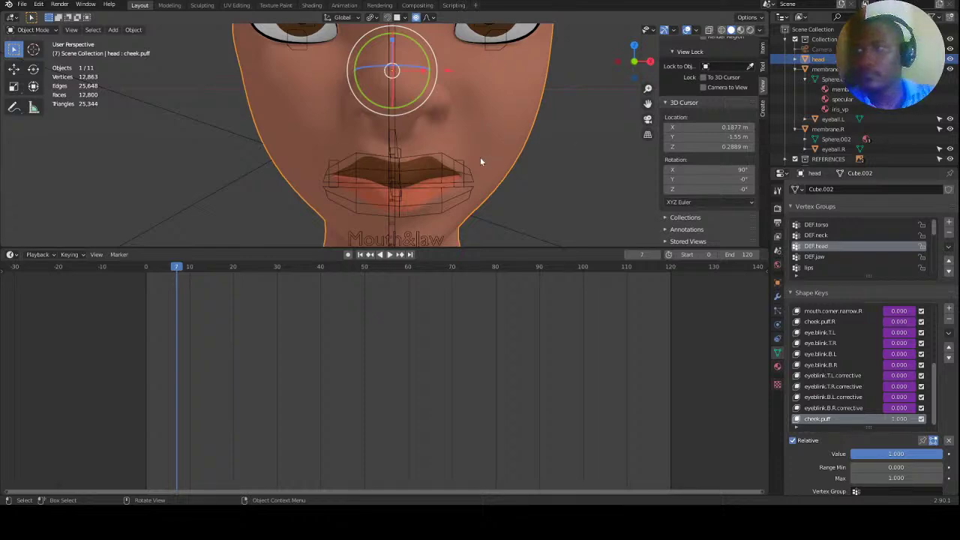
Enlarge the 3D viewport by shrinking the timeline so the whole face is in view.
middle_click_drag(484, 193, 477, 245)
scroll(487, 200, "down", 1)
left_click_drag(466, 249, 461, 429)
scroll(442, 238, "up", 1)
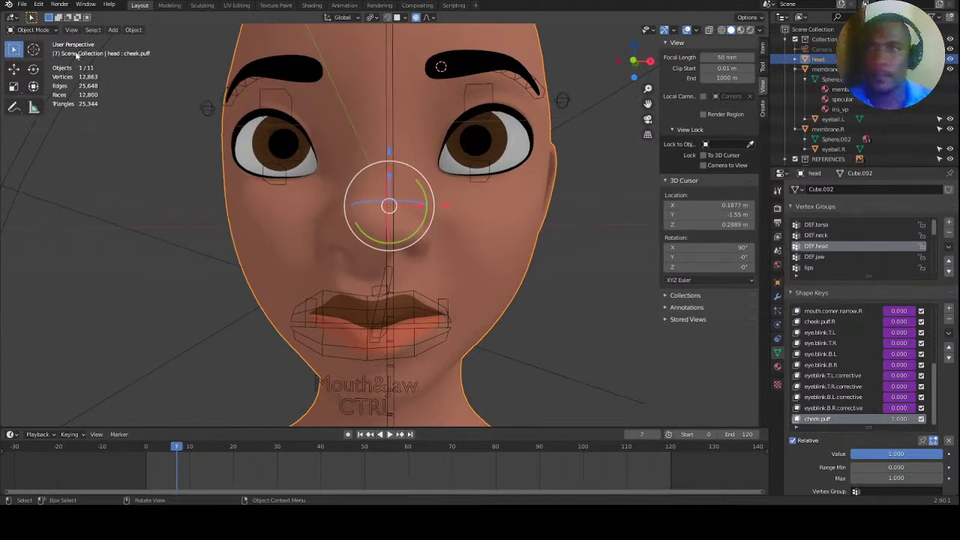
Switch to the Sculpting workspace and frame the head's face from the front with the Elastic Deform brush ready.
left_click(202, 5)
mouse_move(349, 198)
middle_mouse_down()
mouse_move(300, 300)
mouse_move(343, 168)
mouse_move(446, 193)
middle_mouse_up()
mouse_move(433, 249)
middle_mouse_down()
mouse_move(383, 248)
mouse_move(397, 247)
middle_mouse_up()
mouse_move(446, 222)
middle_mouse_down()
mouse_move(440, 229)
mouse_move(420, 189)
middle_mouse_up()
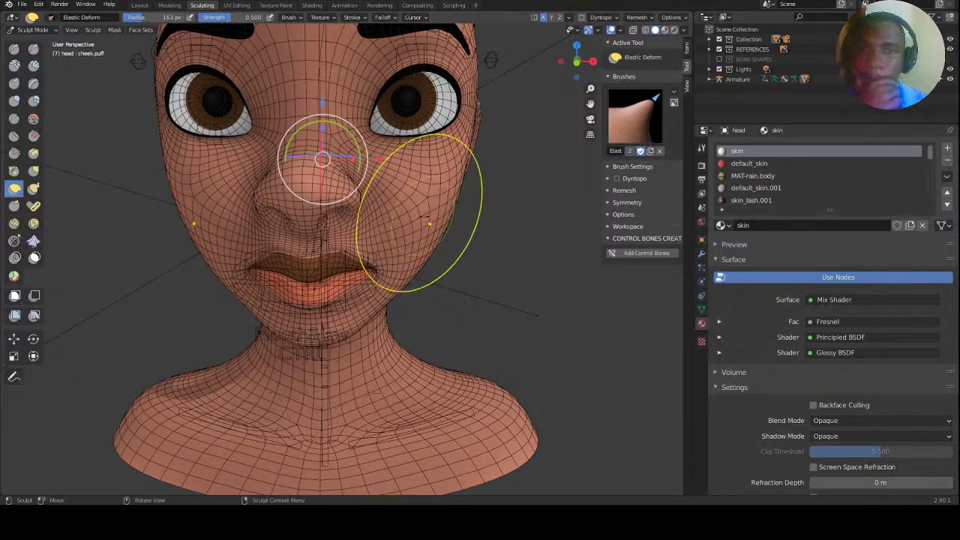
middle_click_drag(425, 217, 472, 249)
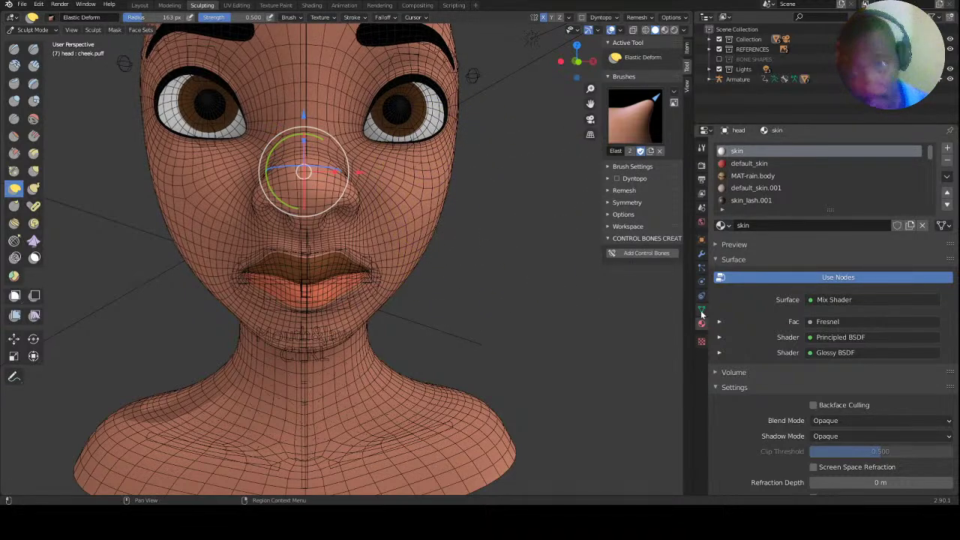
Set the solid viewport shading's lighting to Studio so the face's forms show while sculpting.
middle_click_drag(429, 225, 418, 182)
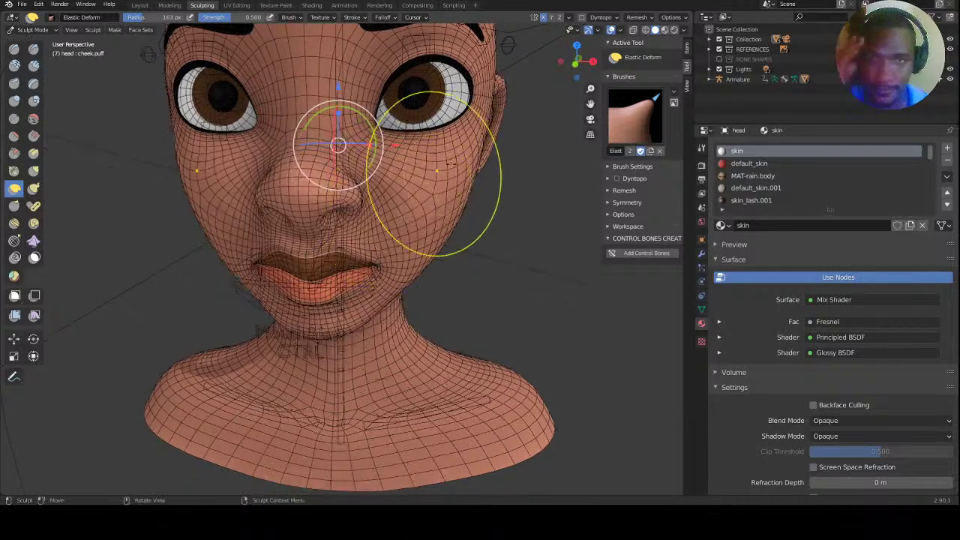
left_click(683, 30)
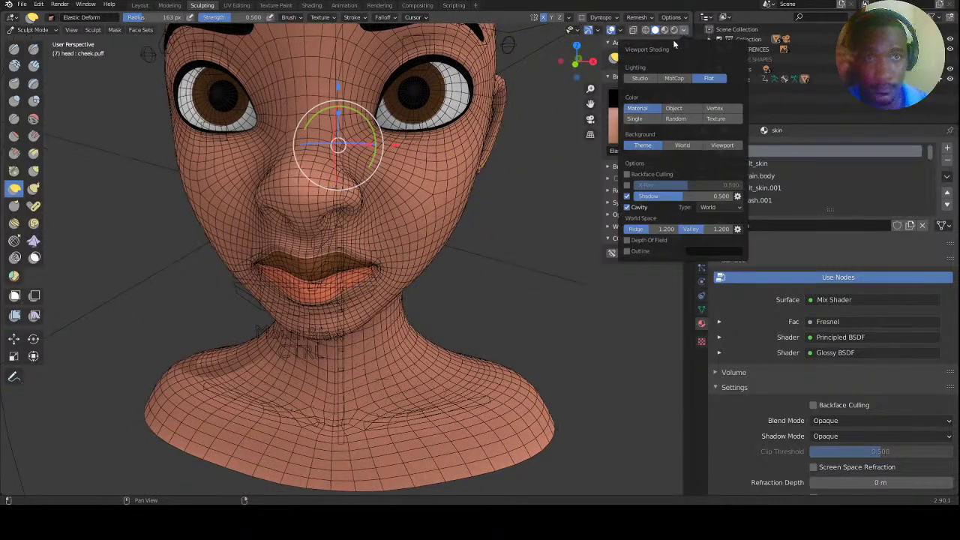
left_click(642, 79)
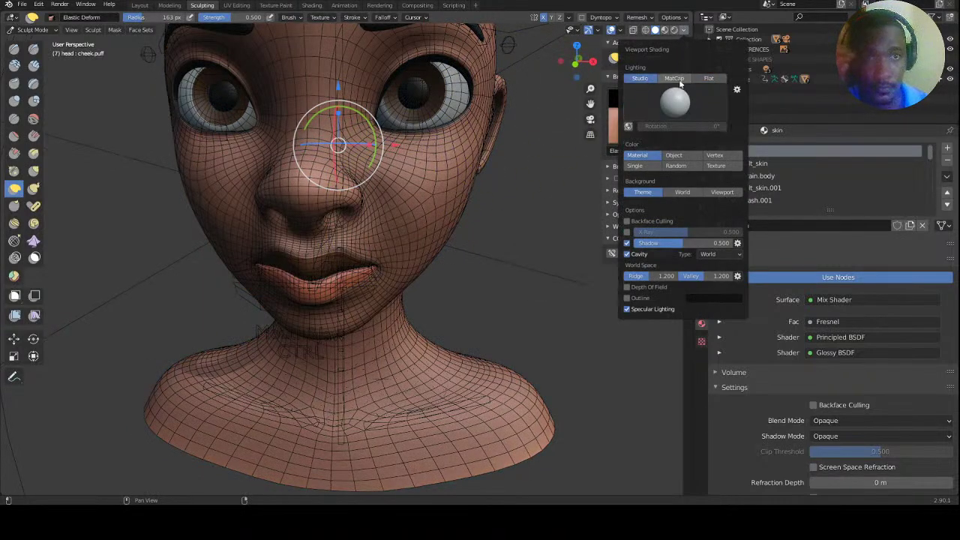
left_click(675, 79)
left_click(640, 78)
middle_click_drag(356, 143, 332, 188)
Clear the existing sculpt mask on the head and undo the last change.
key("a")
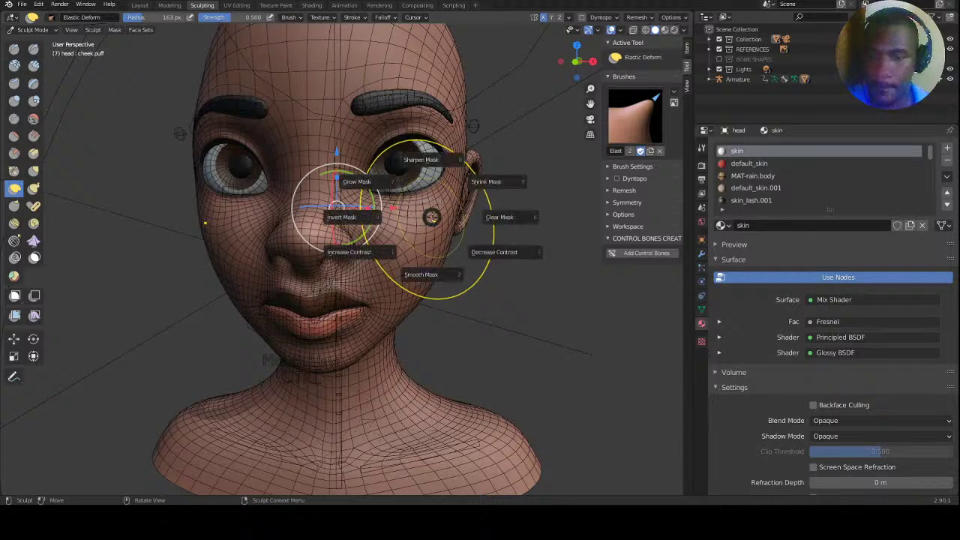
key("Escape")
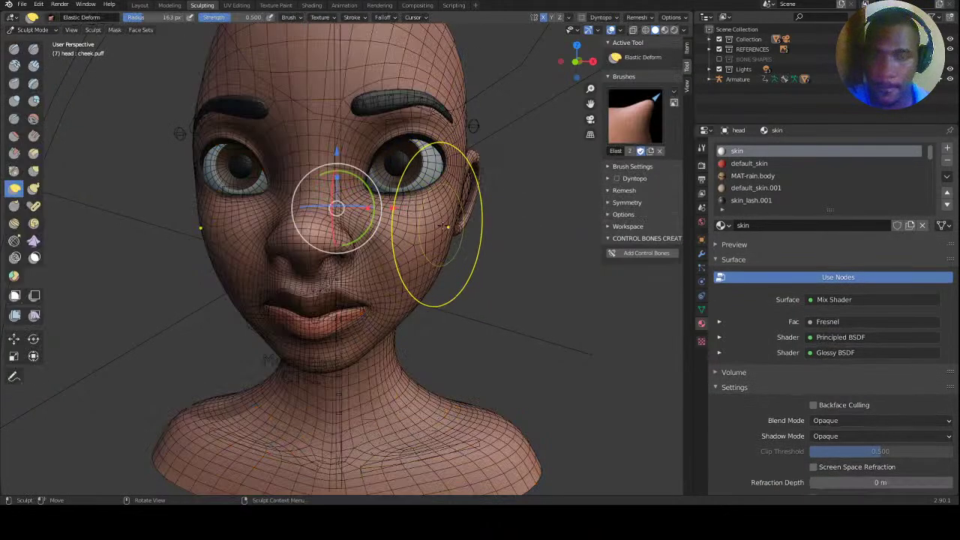
key("a")
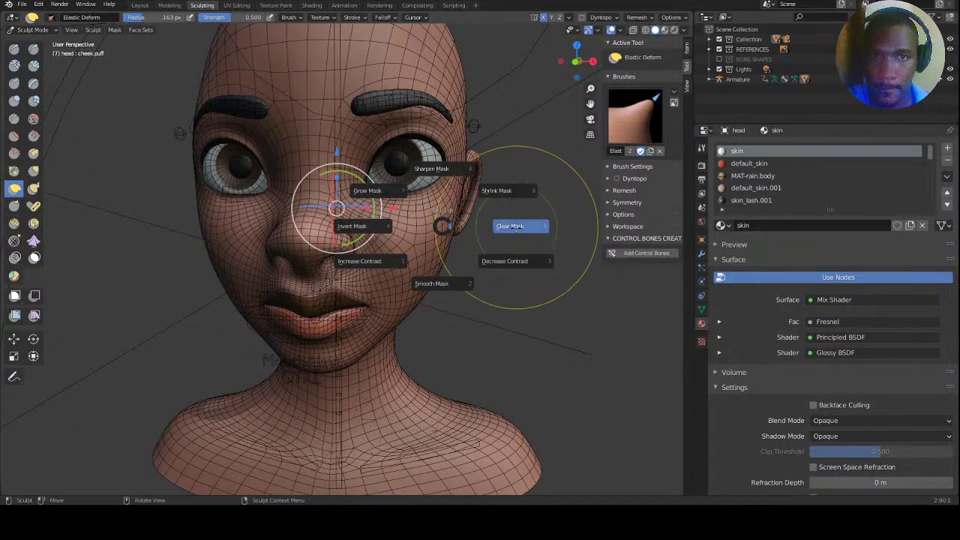
left_click(508, 223)
middle_click_drag(509, 222, 481, 271)
key("ctrl+z")
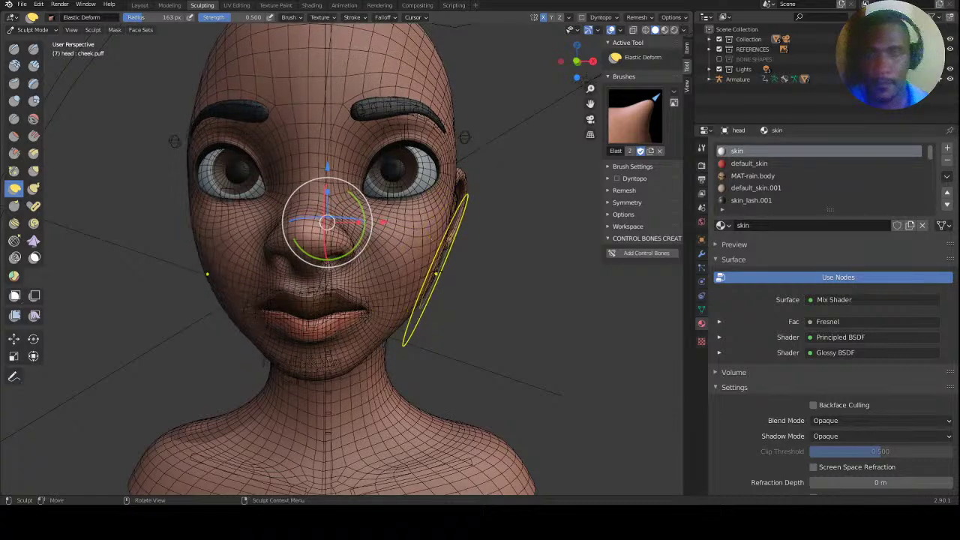
Reduce the Elastic Deform brush radius to 83 px over the cheek.
key("f")
left_click(443, 272)
mouse_move(433, 272)
middle_mouse_down()
mouse_move(442, 270)
mouse_move(423, 276)
mouse_move(441, 251)
mouse_move(281, 199)
mouse_move(292, 184)
mouse_move(404, 258)
middle_mouse_up()
key("f")
left_click(407, 251)
Switch to the Mask brush with a 68 px radius and disable the Subdivision modifier's viewport display so the mask shows.
key("m")
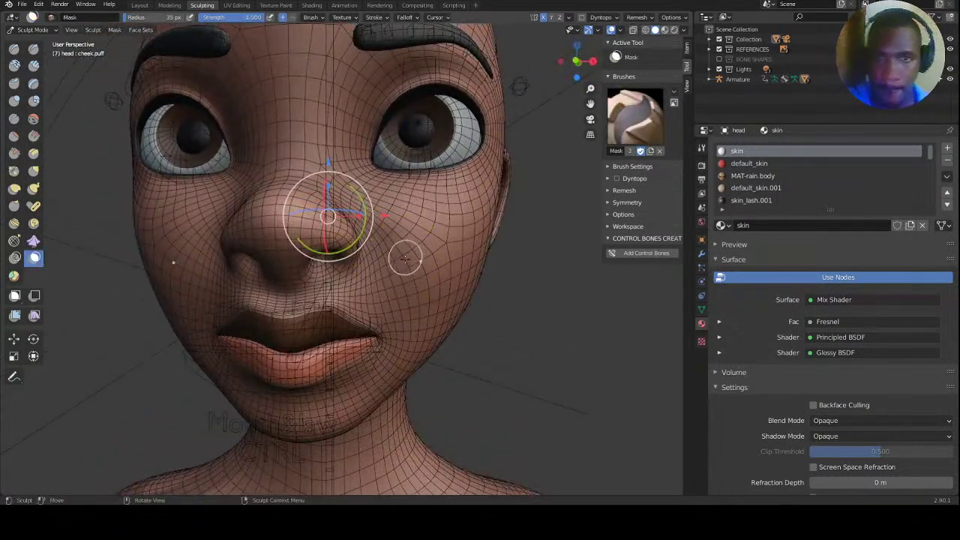
key("f")
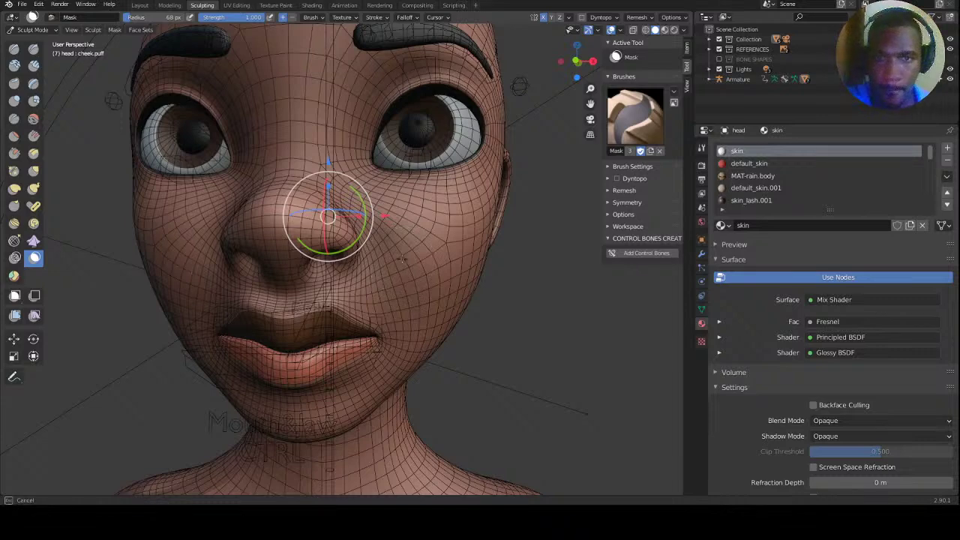
left_click(415, 305)
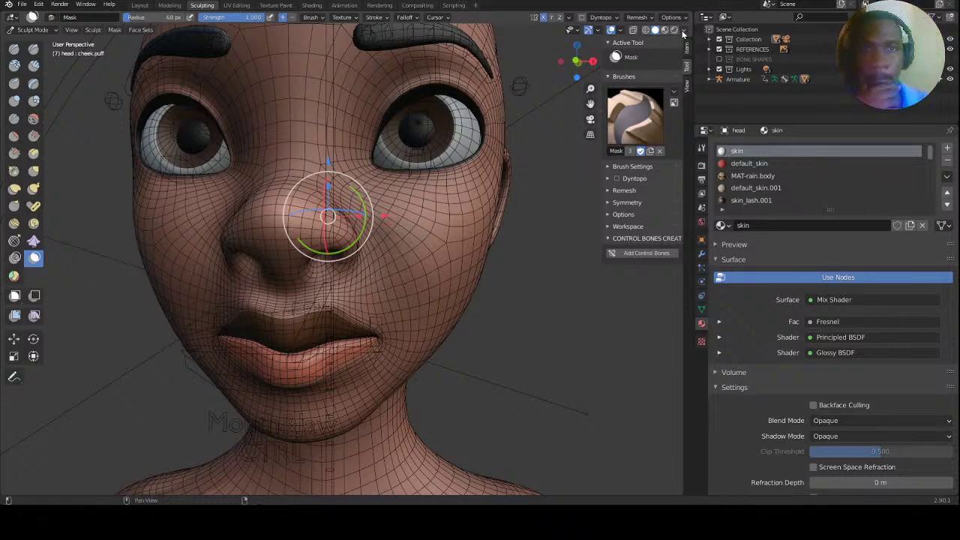
left_click(703, 255)
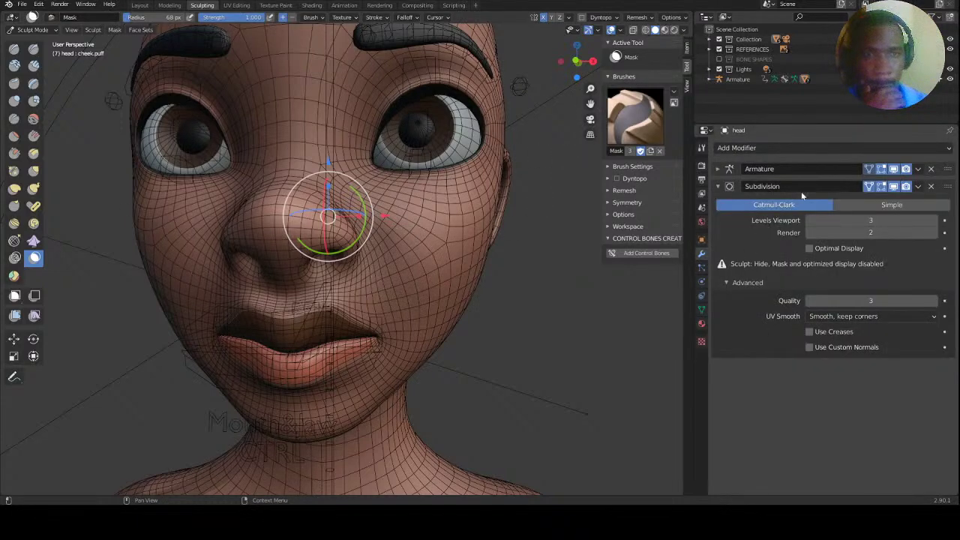
left_click(894, 189)
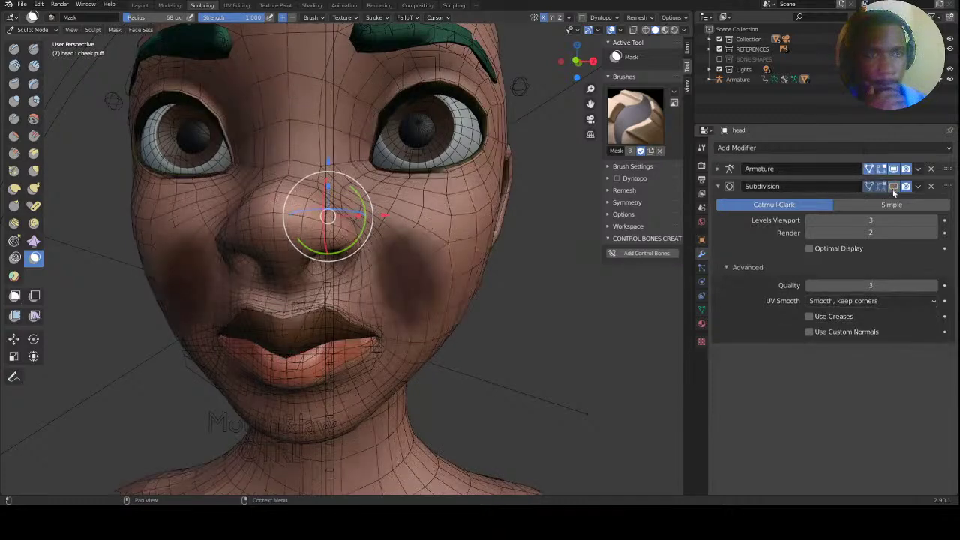
Paint a symmetrical mask over both cheeks, from beside the nose toward the ear and down to the jaw.
mouse_move(439, 251)
left_mouse_down()
mouse_move(434, 261)
mouse_move(414, 224)
mouse_move(373, 270)
mouse_move(374, 304)
mouse_move(405, 351)
mouse_move(432, 319)
left_mouse_up()
mouse_move(434, 315)
middle_mouse_down()
mouse_move(440, 215)
mouse_move(514, 225)
middle_mouse_up()
mouse_move(503, 267)
middle_mouse_down()
mouse_move(493, 298)
mouse_move(408, 279)
mouse_move(457, 203)
mouse_move(418, 240)
mouse_move(414, 271)
middle_mouse_up()
key("Escape")
middle_click_drag(409, 216, 436, 224)
mouse_move(436, 224)
left_mouse_down()
mouse_move(439, 259)
mouse_move(469, 304)
mouse_move(468, 234)
left_mouse_up()
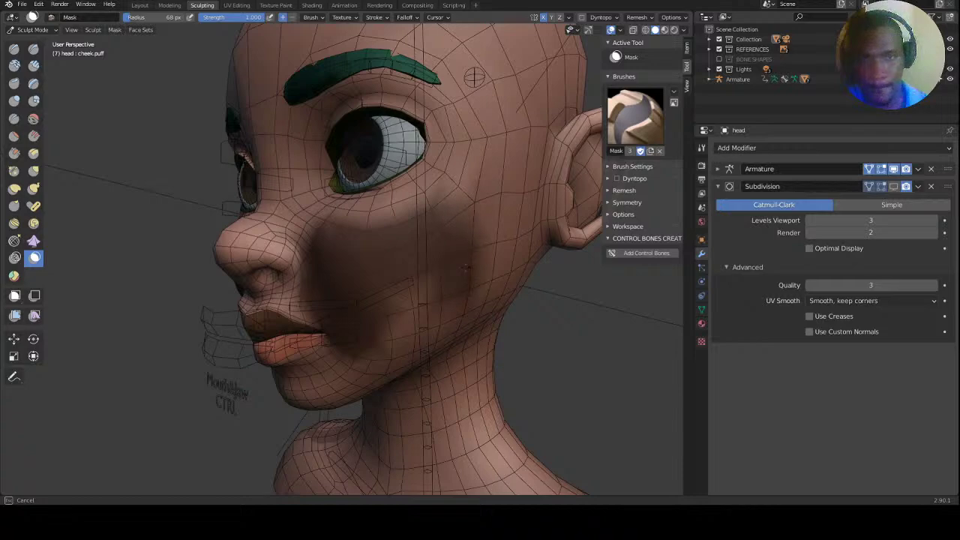
mouse_move(453, 321)
left_mouse_down()
mouse_move(413, 353)
mouse_move(391, 349)
left_mouse_up()
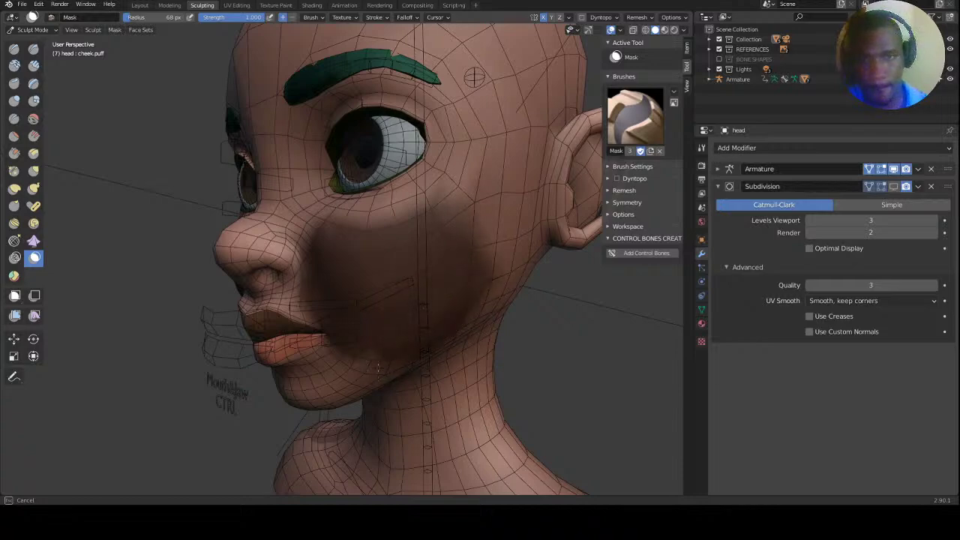
Extend the cheek mask up toward the temple, back toward the ear and down beside the mouth corner.
middle_click_drag(365, 333, 377, 306)
middle_click_drag(458, 316, 399, 318)
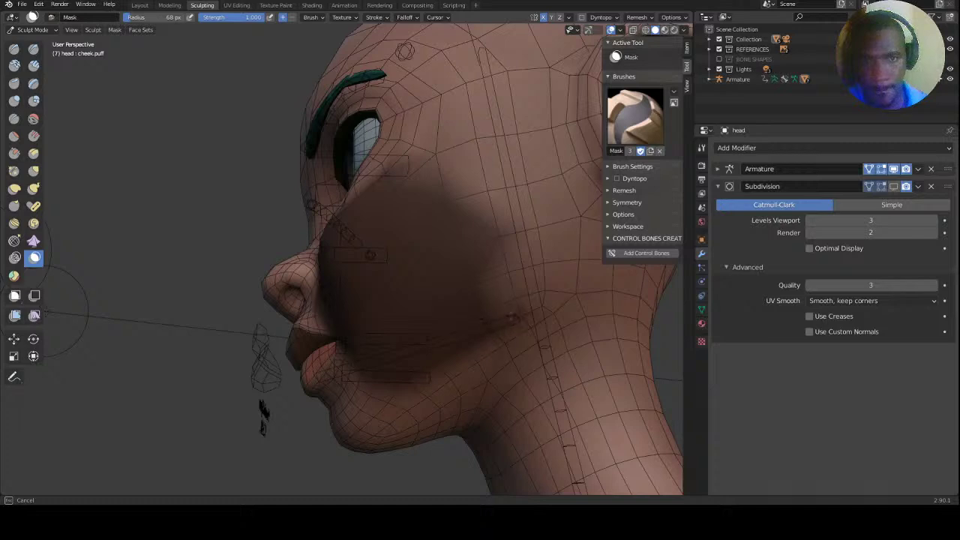
mouse_move(489, 210)
left_mouse_down()
mouse_move(480, 154)
mouse_move(458, 148)
left_mouse_up()
middle_click_drag(413, 153, 421, 289)
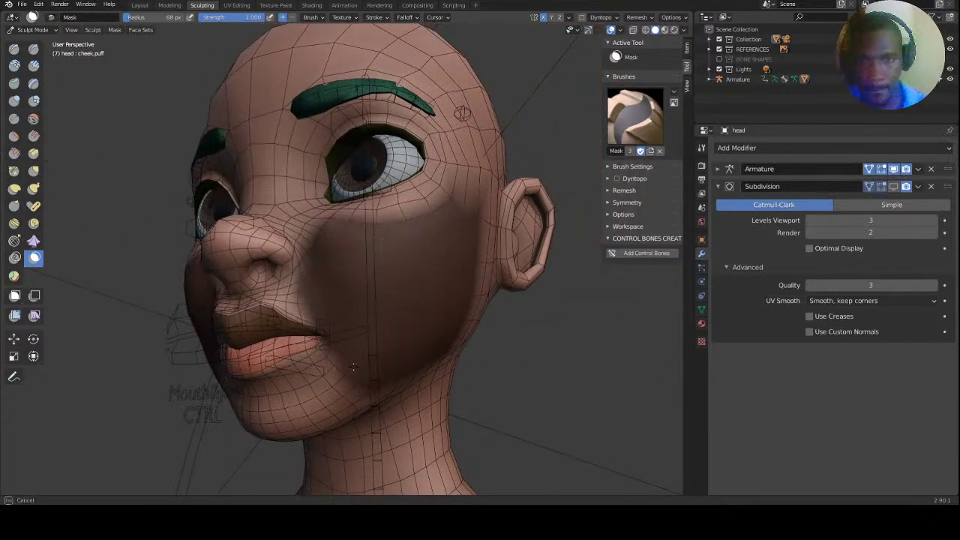
middle_click_drag(352, 369, 377, 355)
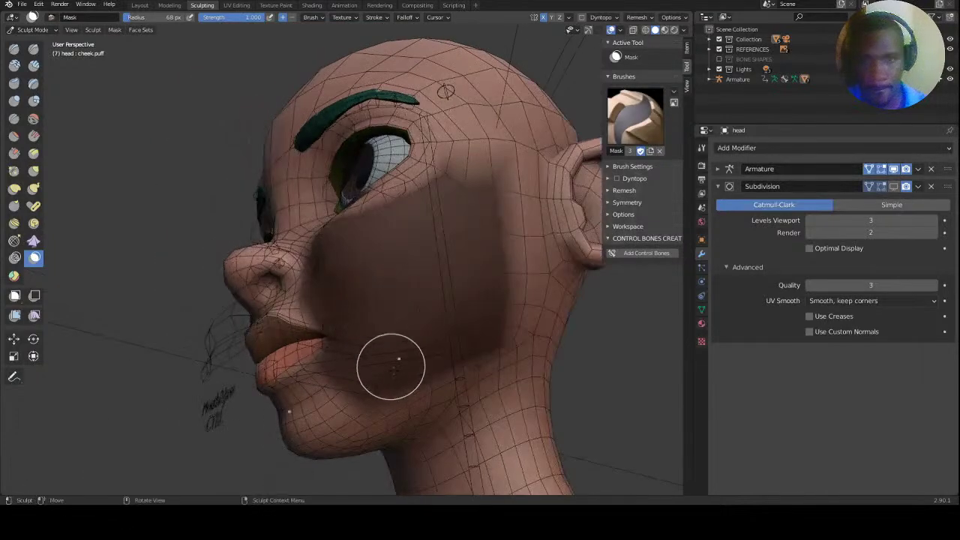
key("Tab")
key("Tab")
mouse_move(396, 247)
middle_mouse_down()
mouse_move(429, 259)
mouse_move(315, 232)
middle_mouse_up()
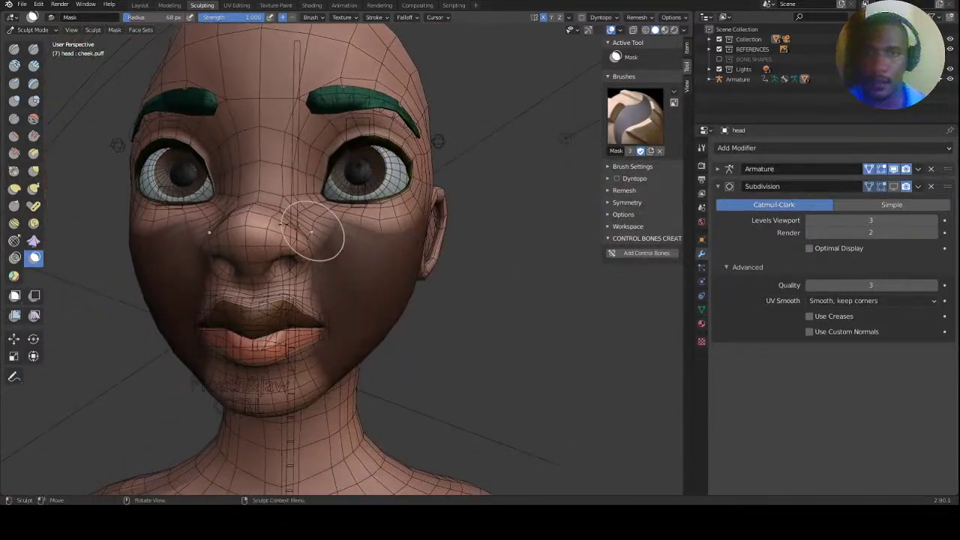
Invert the mask so only the cheeks stay editable, using the Elastic Deform brush with a 113 px radius.
left_click(15, 191)
key("ctrl+i")
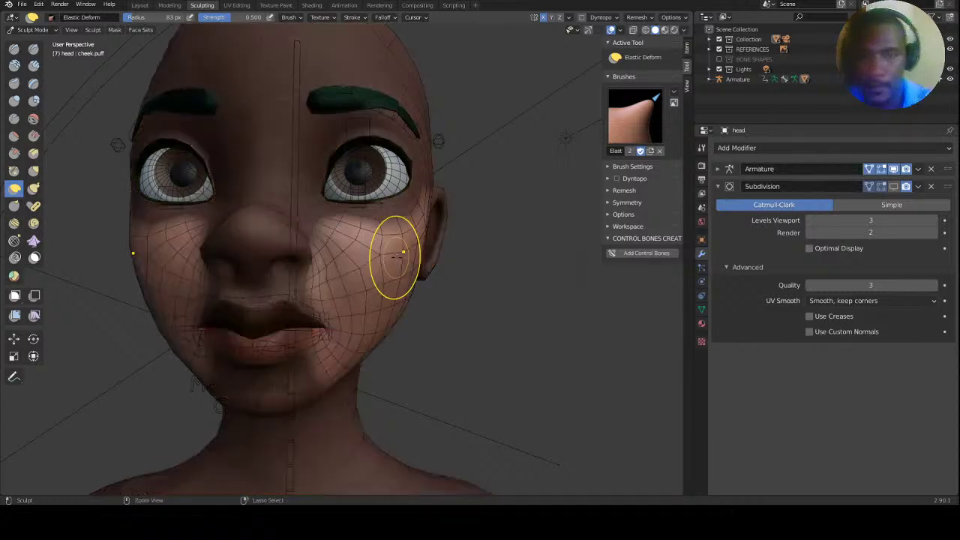
key("f")
left_click(476, 275)
Pull the unmasked cheeks outward with Elastic Deform to puff them up, including the lower cheek near the jaw.
middle_click_drag(476, 274, 384, 290)
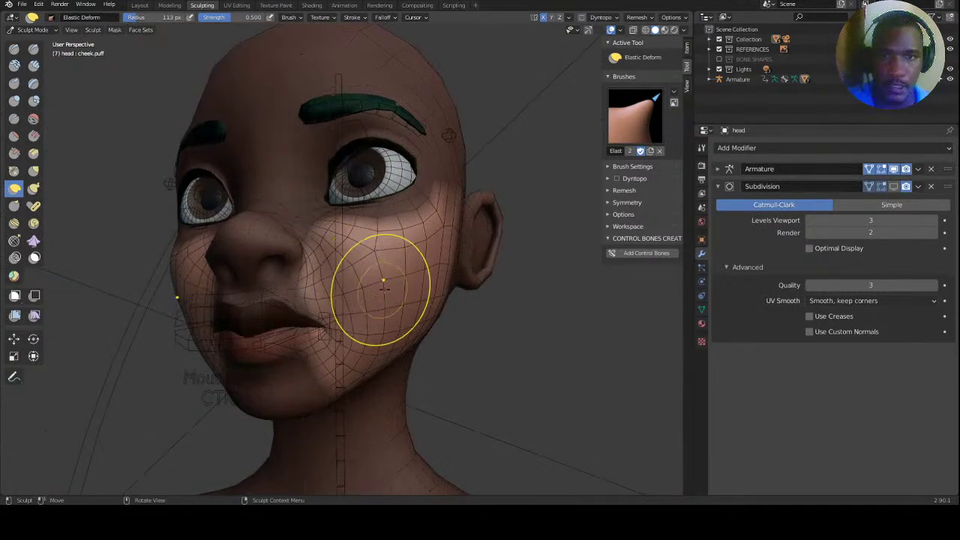
left_click_drag(383, 280, 480, 307)
middle_click_drag(480, 308, 411, 275)
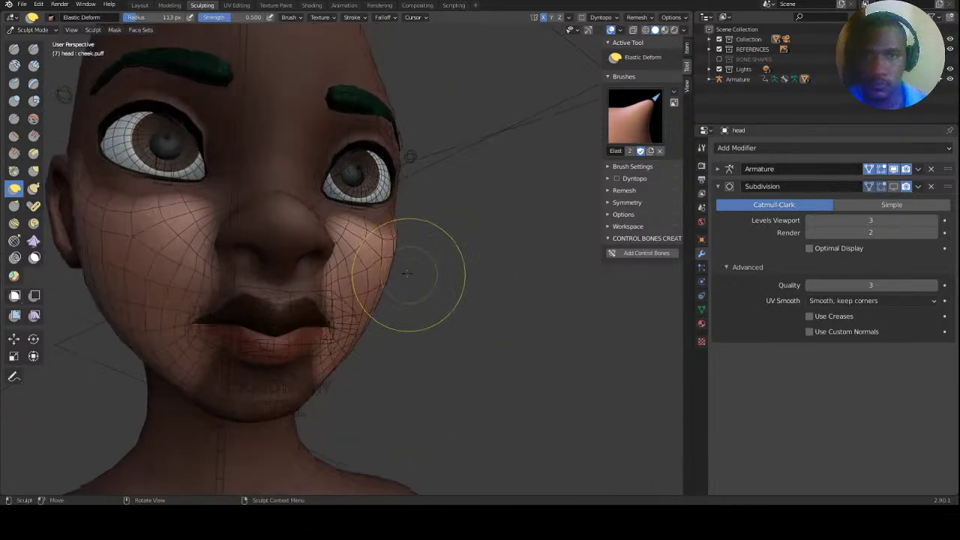
left_click_drag(380, 257, 444, 268)
mouse_move(444, 301)
middle_mouse_down()
mouse_move(392, 285)
mouse_move(446, 311)
mouse_move(403, 328)
middle_mouse_up()
left_click_drag(403, 328, 431, 344)
mouse_move(403, 336)
middle_mouse_down()
mouse_move(343, 364)
mouse_move(330, 347)
mouse_move(366, 318)
mouse_move(339, 310)
mouse_move(341, 336)
mouse_move(358, 339)
mouse_move(342, 347)
middle_mouse_up()
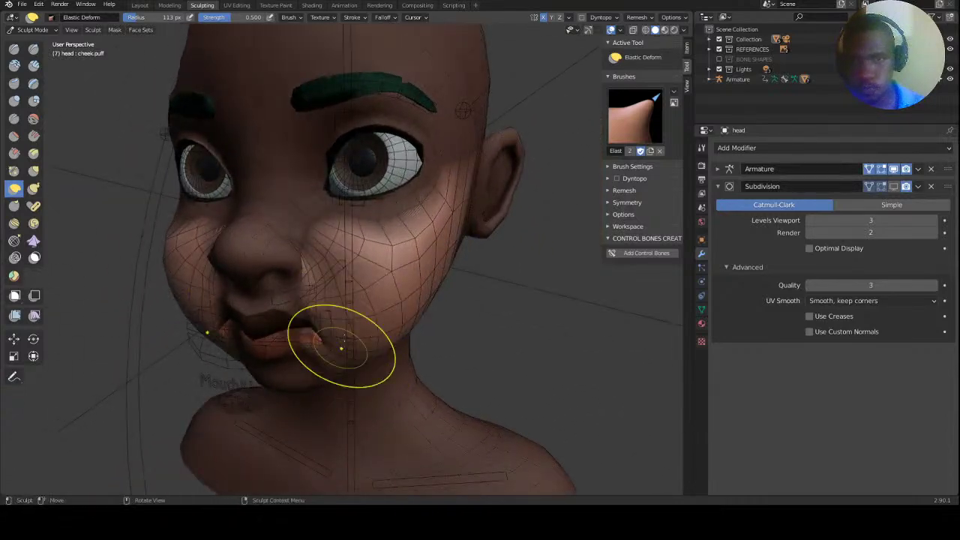
Re-enable the Subdivision modifier's viewport display and round out the puffed cheeks and mouth corners, checking them from several angles.
left_click(896, 187)
mouse_move(525, 278)
middle_mouse_down()
mouse_move(476, 278)
mouse_move(517, 278)
middle_mouse_up()
mouse_move(421, 315)
middle_mouse_down()
mouse_move(360, 319)
mouse_move(360, 300)
mouse_move(254, 315)
middle_mouse_up()
mouse_move(347, 267)
middle_mouse_down()
mouse_move(321, 253)
mouse_move(353, 264)
middle_mouse_up()
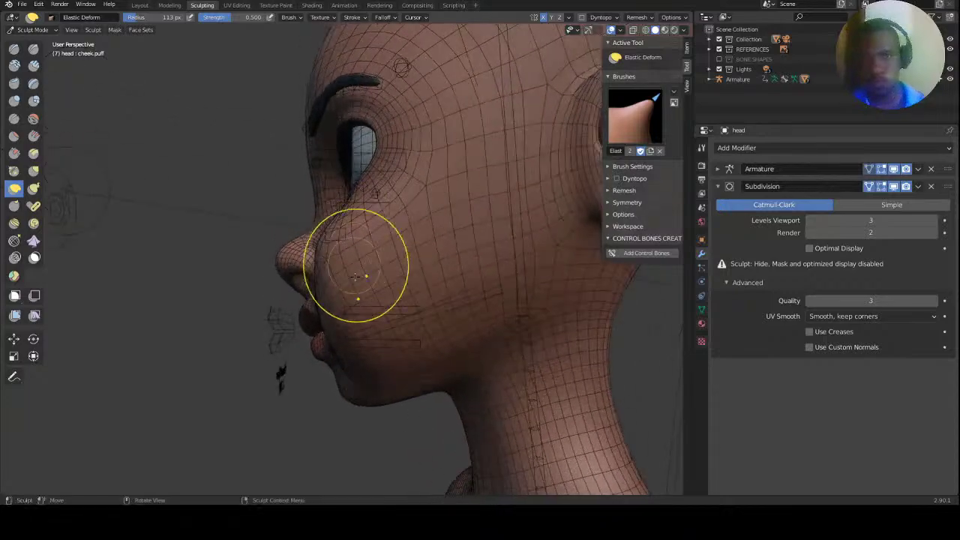
middle_click_drag(379, 314, 455, 300)
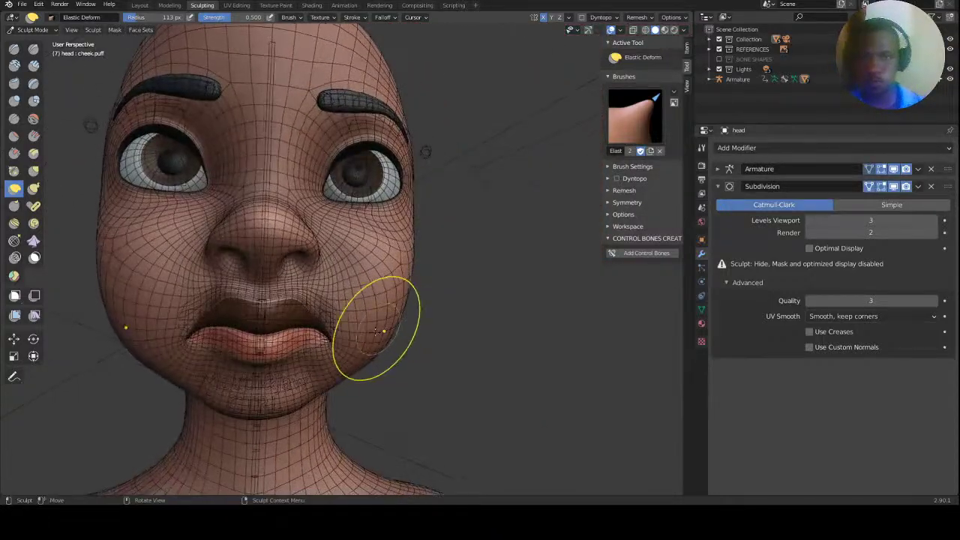
mouse_move(349, 326)
middle_mouse_down()
mouse_move(388, 295)
mouse_move(418, 318)
middle_mouse_up()
mouse_move(364, 373)
middle_mouse_down()
mouse_move(342, 338)
mouse_move(418, 338)
middle_mouse_up()
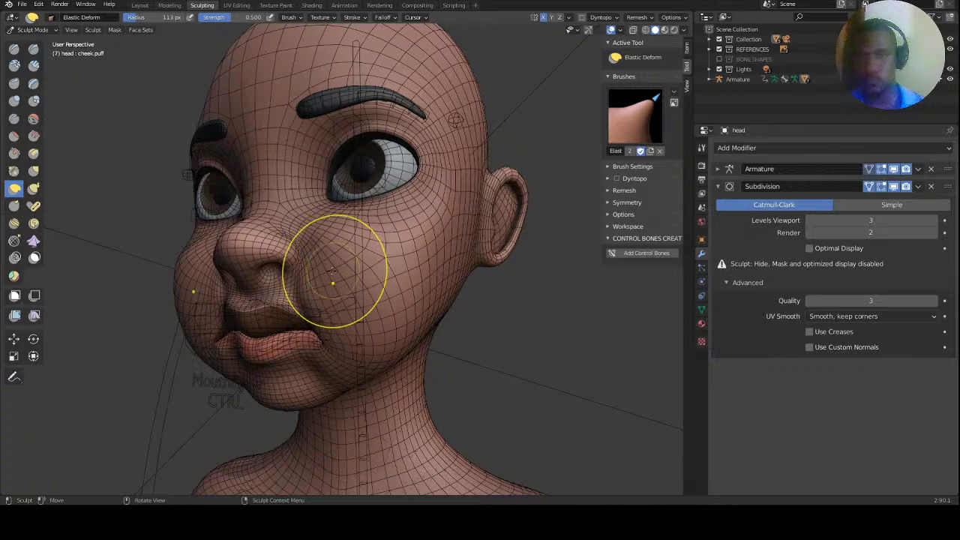
middle_click_drag(332, 283, 347, 306)
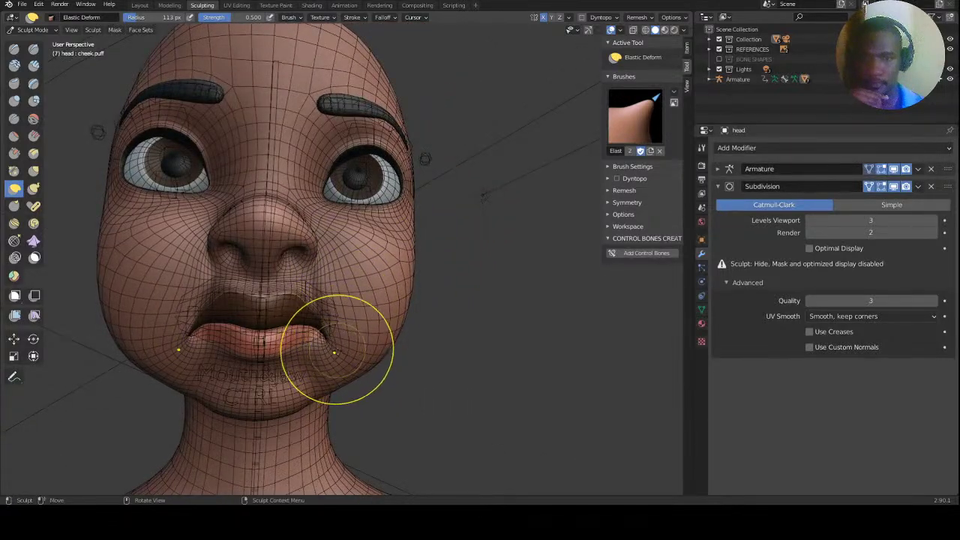
Reshape the lips and mouth corners to fit the puffed cheeks using Elastic Deform with a 123 px radius.
mouse_move(309, 370)
middle_mouse_down()
mouse_move(257, 330)
mouse_move(266, 346)
mouse_move(282, 360)
mouse_move(253, 297)
mouse_move(229, 319)
middle_mouse_up()
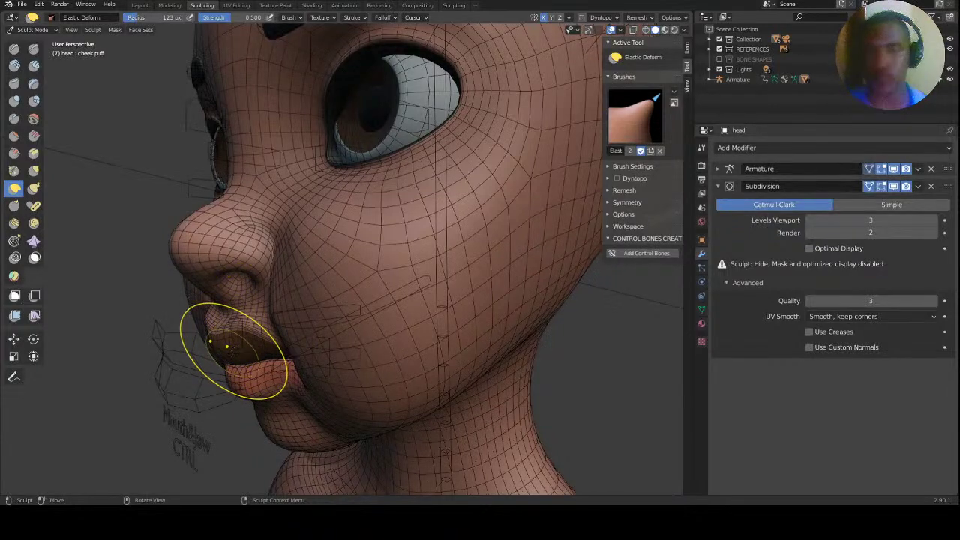
mouse_move(227, 346)
middle_mouse_down()
mouse_move(248, 330)
mouse_move(278, 369)
mouse_move(257, 359)
middle_mouse_up()
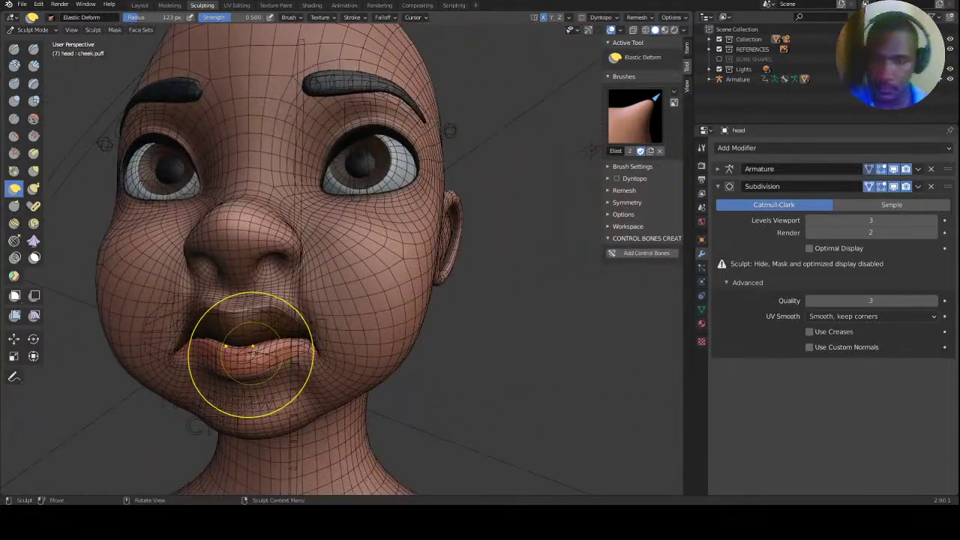
left_click(317, 352)
middle_click_drag(321, 351, 261, 348)
mouse_move(261, 348)
left_mouse_down()
mouse_move(287, 343)
mouse_move(284, 351)
left_mouse_up()
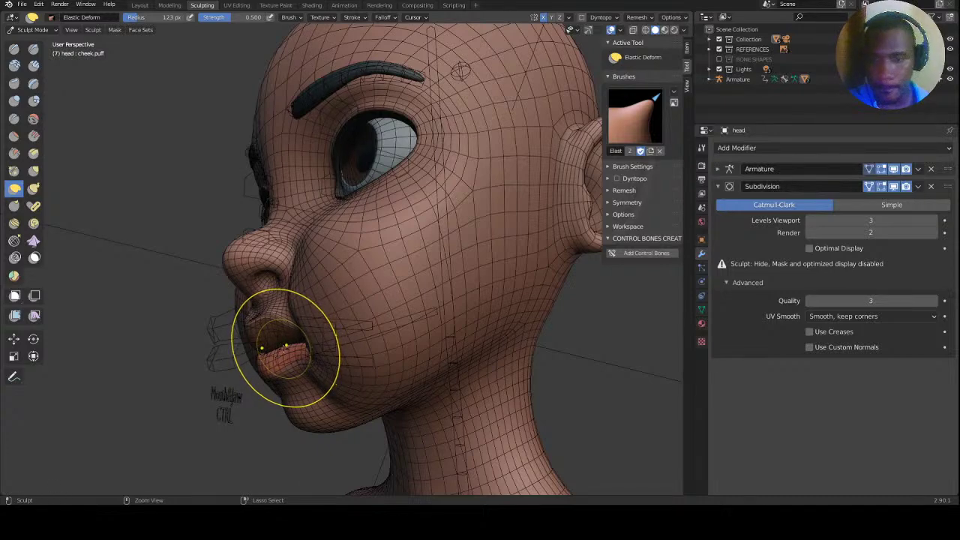
mouse_move(268, 346)
middle_mouse_down()
mouse_move(255, 293)
mouse_move(275, 240)
middle_mouse_up()
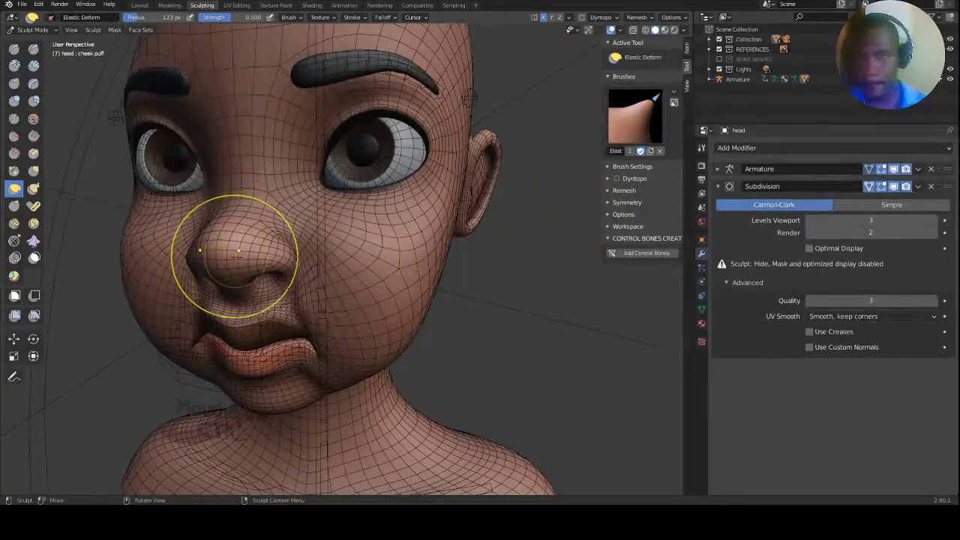
Disable the Subdivision modifier's viewport display and mask the whole nose with the Mask brush at a 68 px radius.
key("m")
middle_click_drag(238, 267, 353, 247)
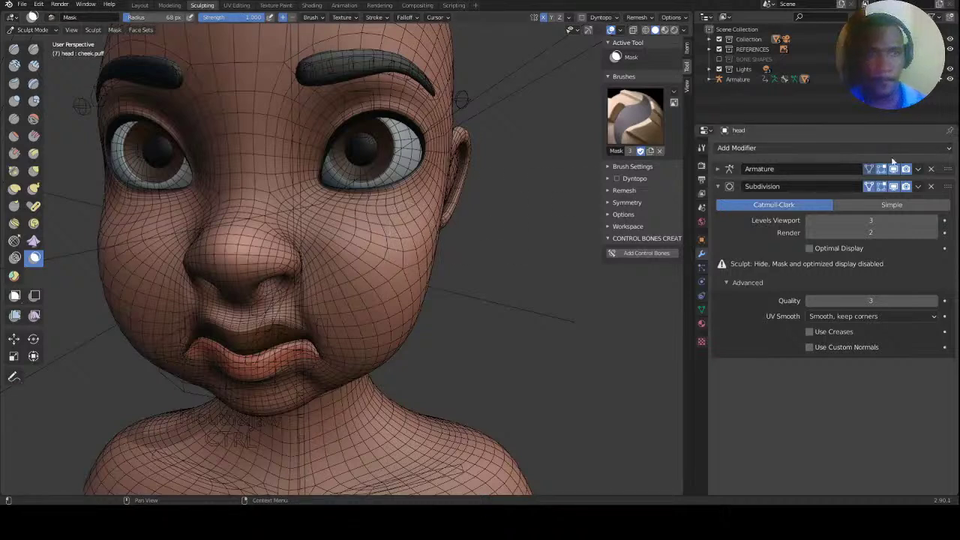
left_click(894, 186)
left_click_drag(225, 275, 223, 268)
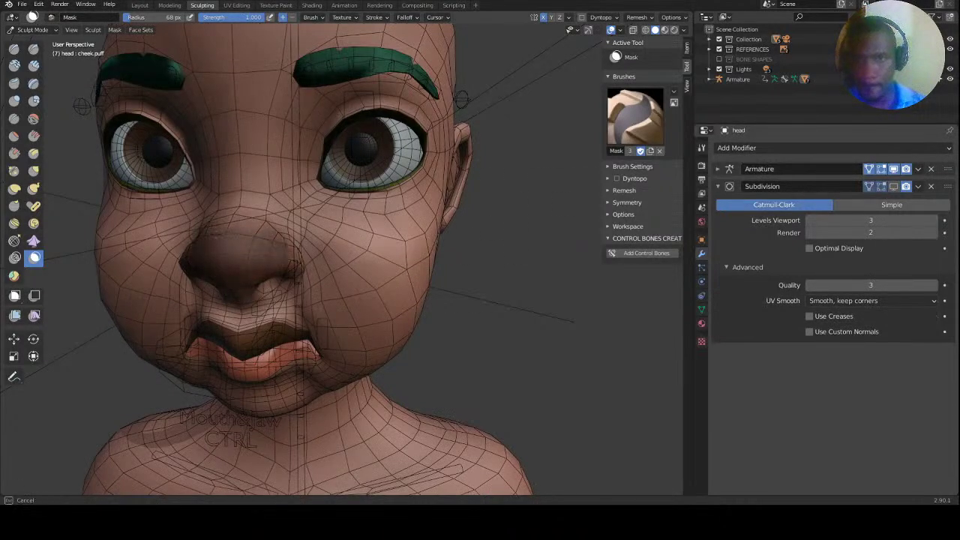
mouse_move(224, 275)
middle_mouse_down()
mouse_move(239, 252)
mouse_move(252, 270)
middle_mouse_up()
middle_click_drag(276, 239, 396, 233)
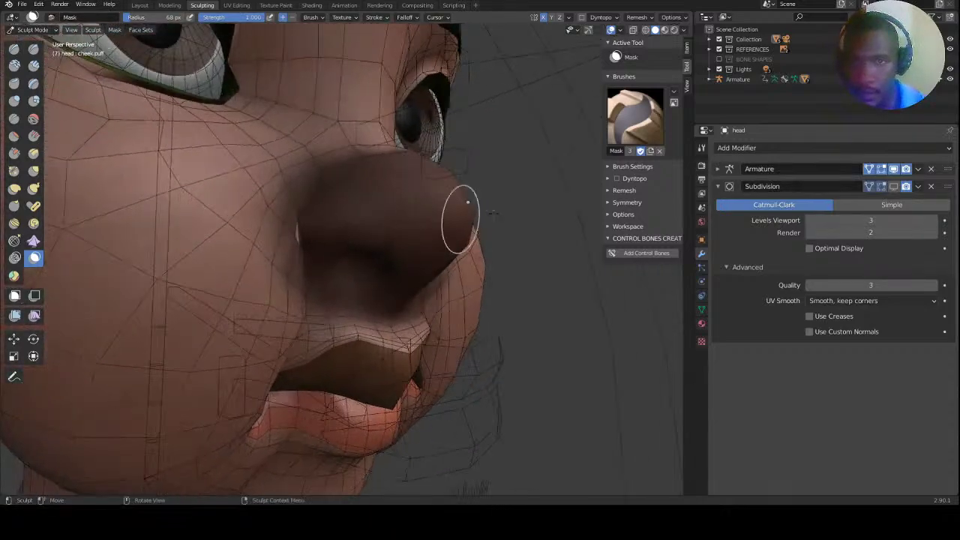
Re-enable the Subdivision modifier's viewport display, brush over the lips, and disable the Armature modifier's viewport display.
left_click(894, 187)
middle_click_drag(439, 277, 276, 336)
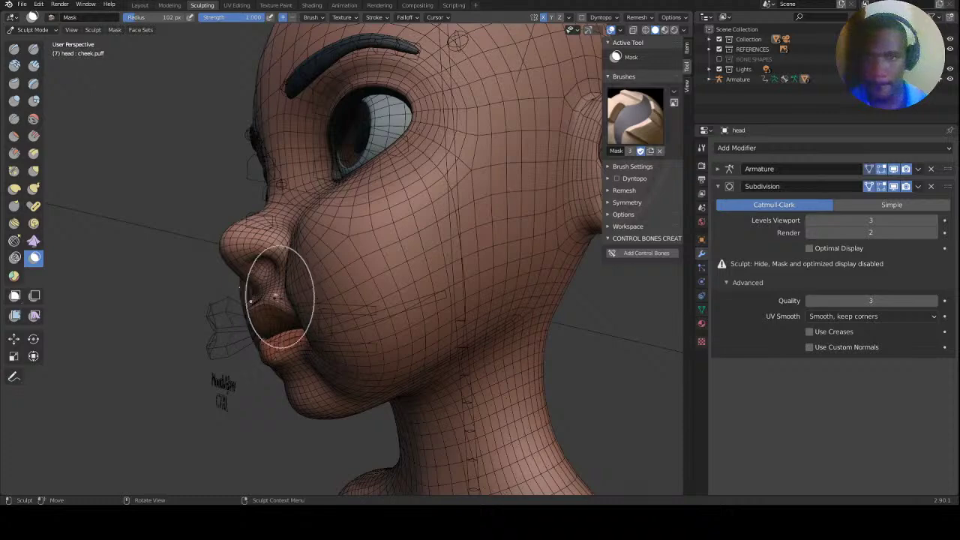
left_click_drag(259, 334, 250, 330)
middle_click_drag(231, 332, 342, 308)
left_click(894, 169)
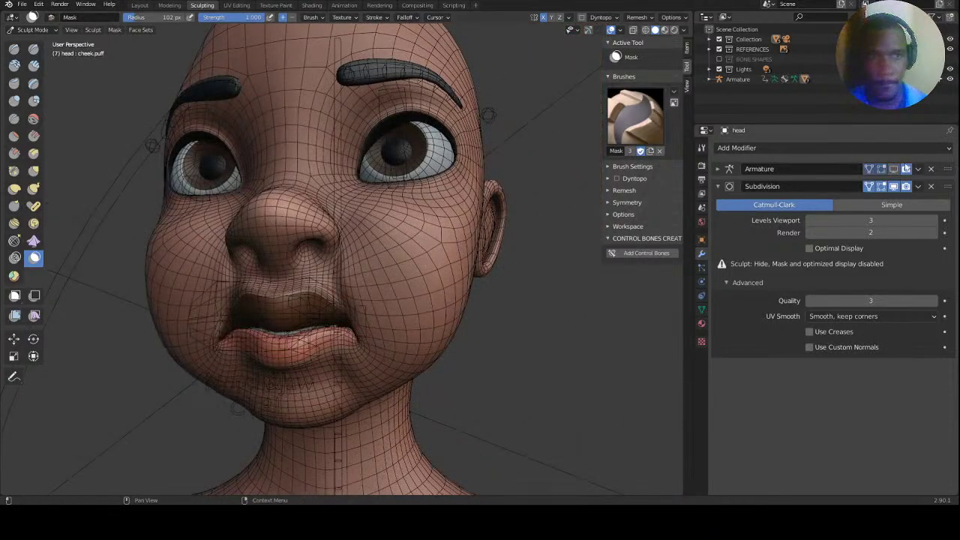
Disable the Subdivision modifier's viewport display and invert the sculpt mask on the head, checking the face from several angles.
left_click(894, 186)
mouse_move(319, 305)
middle_mouse_down()
mouse_move(293, 310)
mouse_move(278, 251)
middle_mouse_up()
key("ctrl+i")
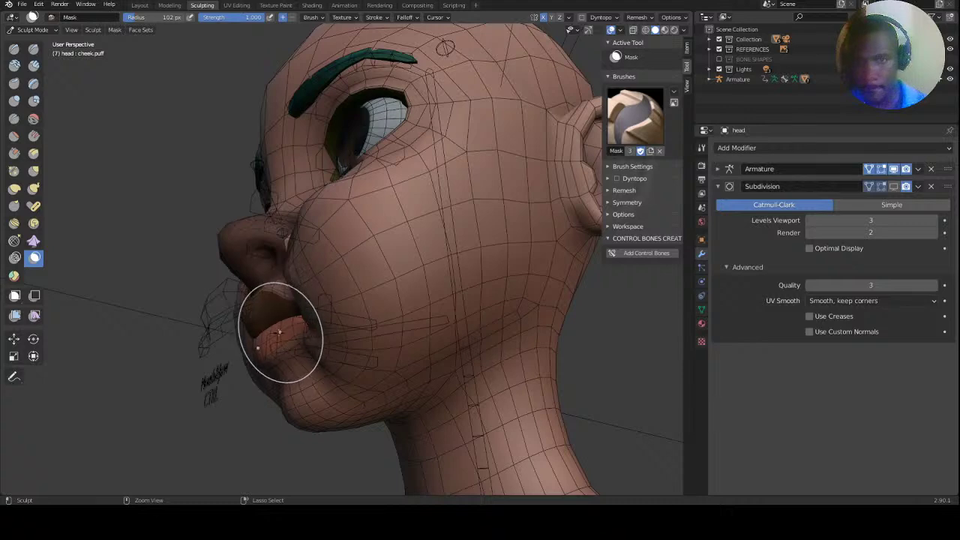
key("ctrl+i")
mouse_move(76, 225)
middle_mouse_down()
mouse_move(214, 298)
mouse_move(193, 278)
middle_mouse_up()
key("ctrl+i")
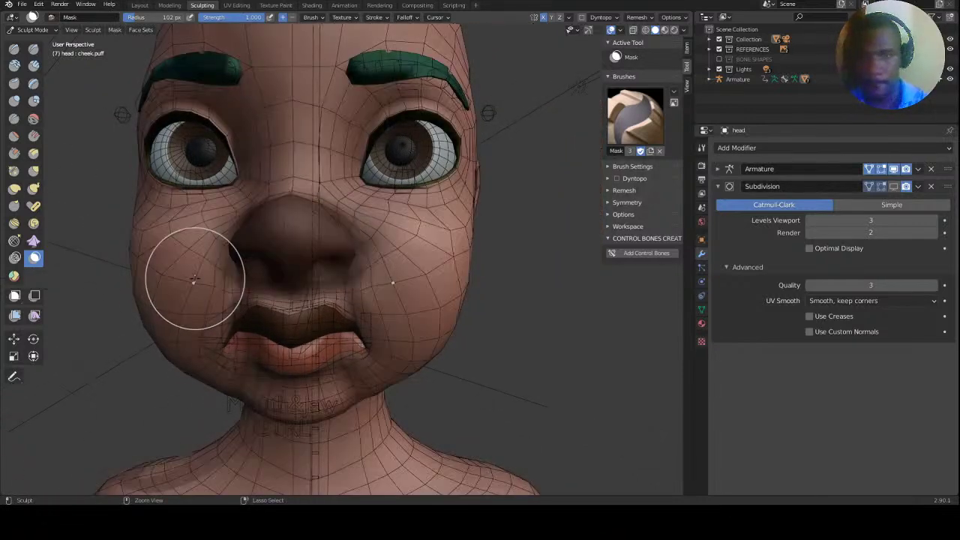
Switch to the Elastic Deform brush, re-enable the Subdivision modifier's viewport display, and show the head's shape keys.
left_click(14, 188)
middle_click_drag(96, 235, 276, 335)
mouse_move(284, 224)
middle_mouse_down()
mouse_move(311, 333)
mouse_move(338, 322)
mouse_move(408, 338)
middle_mouse_up()
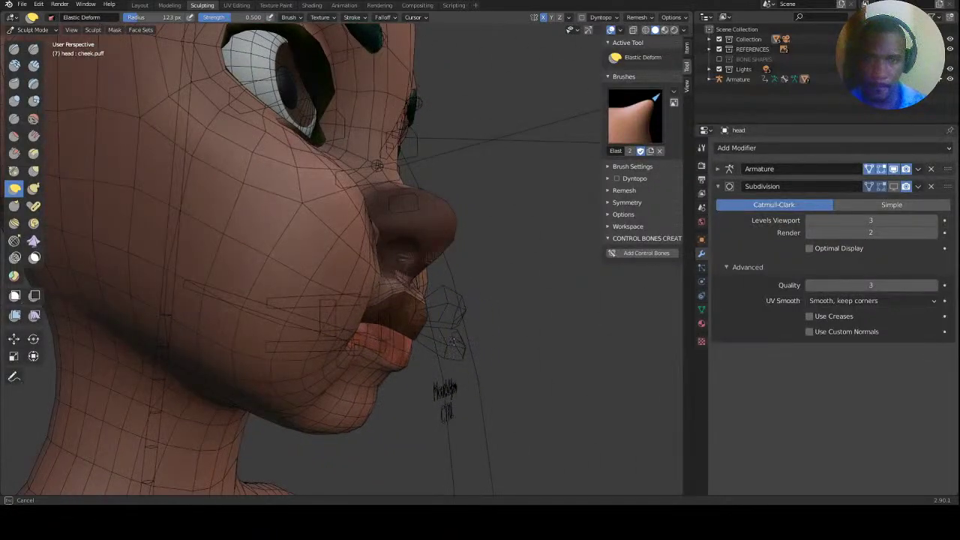
mouse_move(354, 365)
middle_mouse_down()
mouse_move(295, 358)
mouse_move(268, 310)
mouse_move(240, 316)
mouse_move(358, 302)
middle_mouse_up()
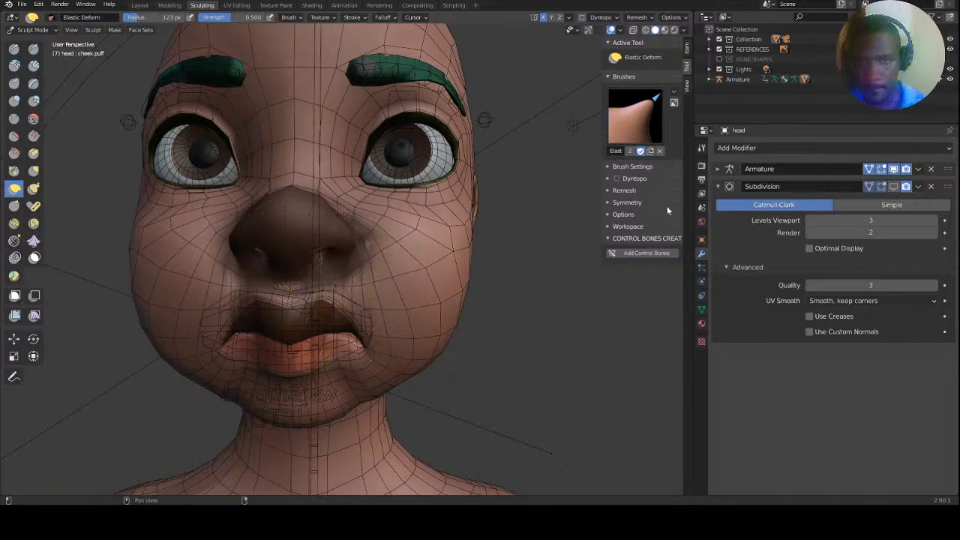
left_click(893, 187)
mouse_move(407, 285)
middle_mouse_down()
mouse_move(285, 304)
mouse_move(405, 293)
middle_mouse_up()
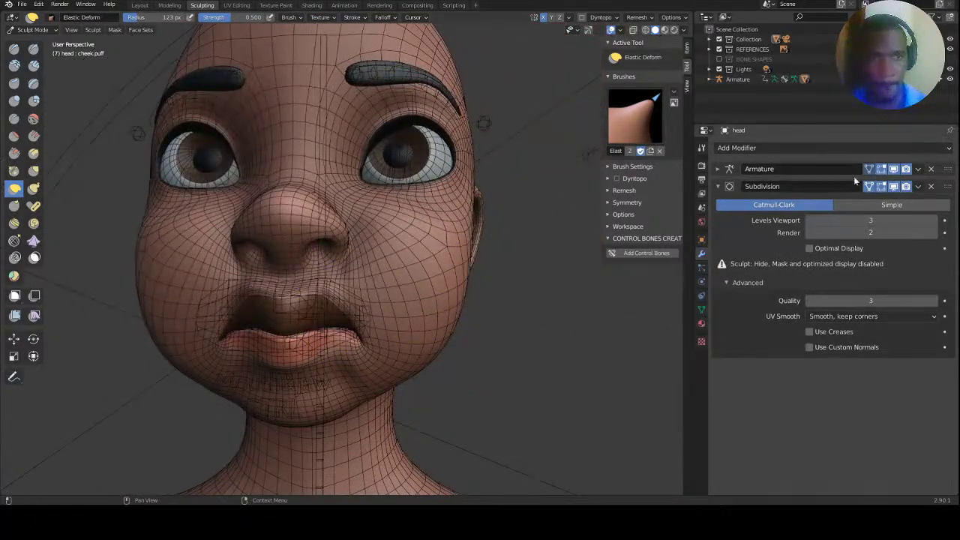
key("Tab")
key("Tab")
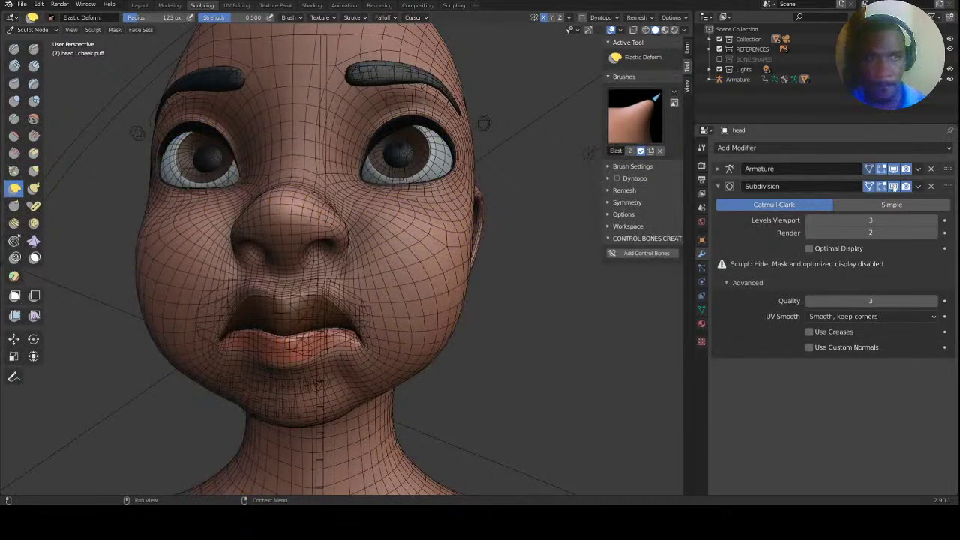
left_click(702, 310)
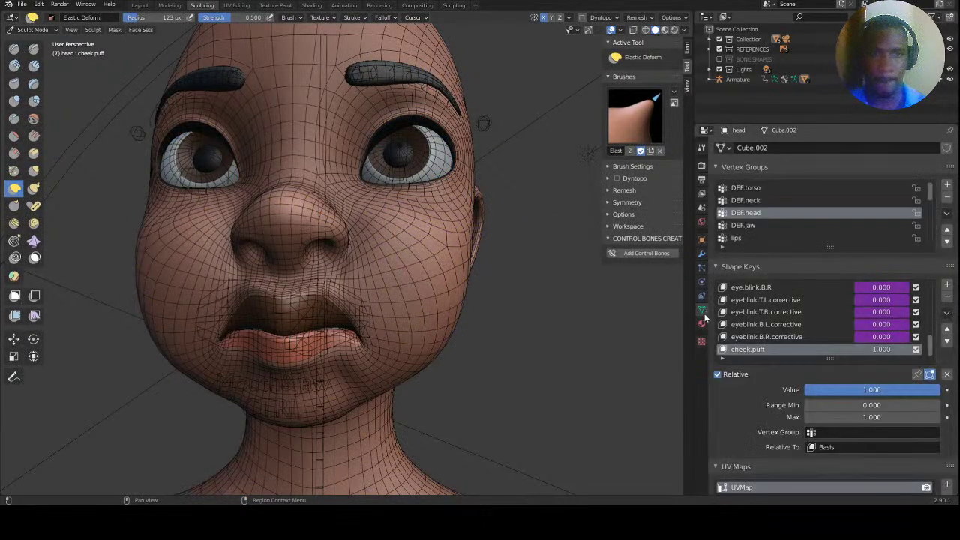
left_click_drag(838, 357, 908, 353)
Undo the last lip stroke and reshape the lower lip near its corners with Elastic Deform at a 170 px radius.
mouse_move(368, 343)
middle_mouse_down("ctrl")
mouse_move(331, 350)
mouse_move(403, 268)
mouse_move(403, 237)
middle_mouse_up("ctrl")
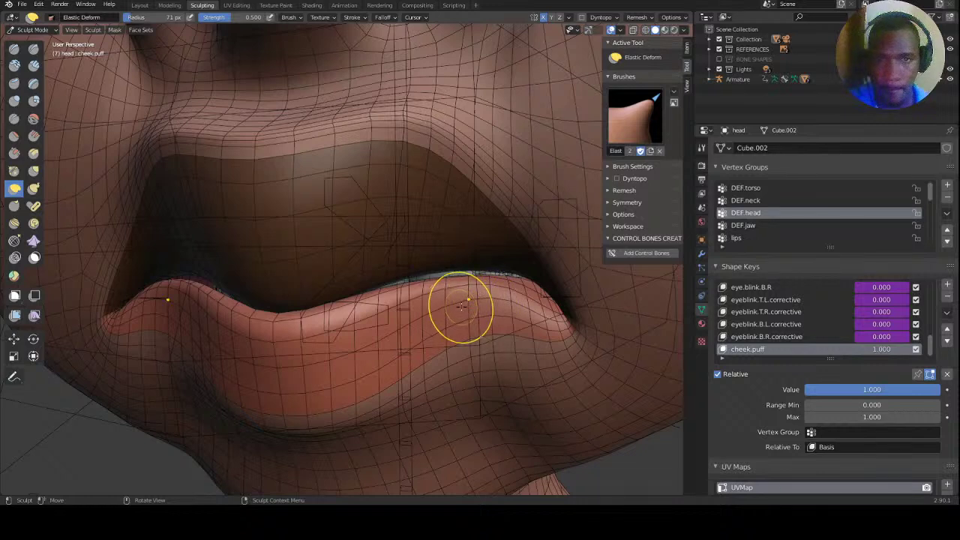
key("ctrl+z")
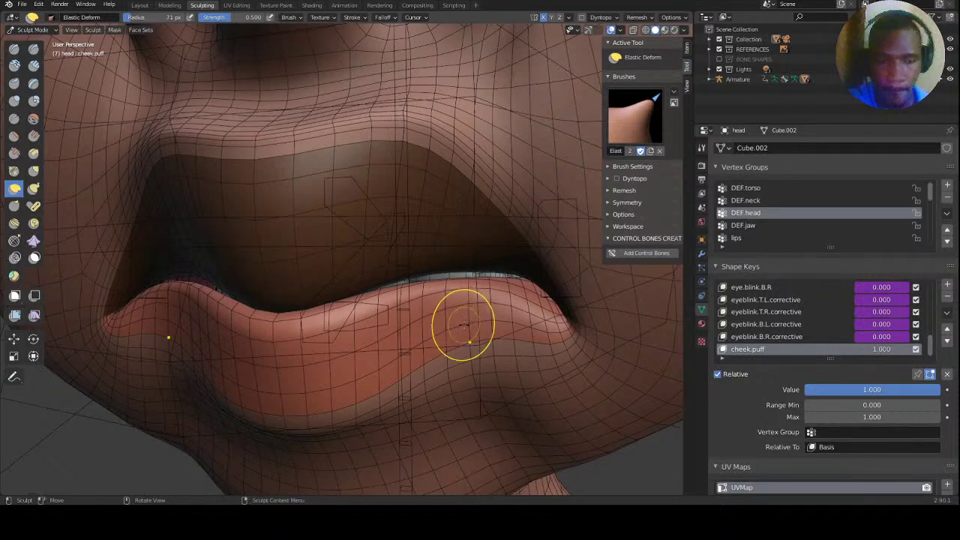
key("bracketright")
key("bracketright")
key("bracketright")
key("bracketright")
key("bracketright")
key("bracketright")
key("bracketright")
key("bracketright")
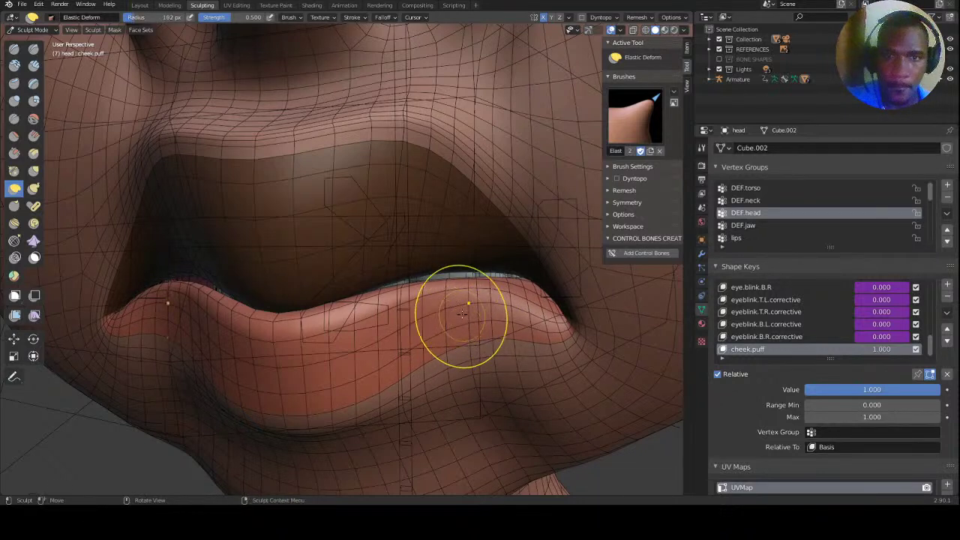
key("bracketright")
left_click_drag(459, 322, 458, 294)
left_click_drag(445, 214, 467, 322)
scroll(458, 315, "down", 2)
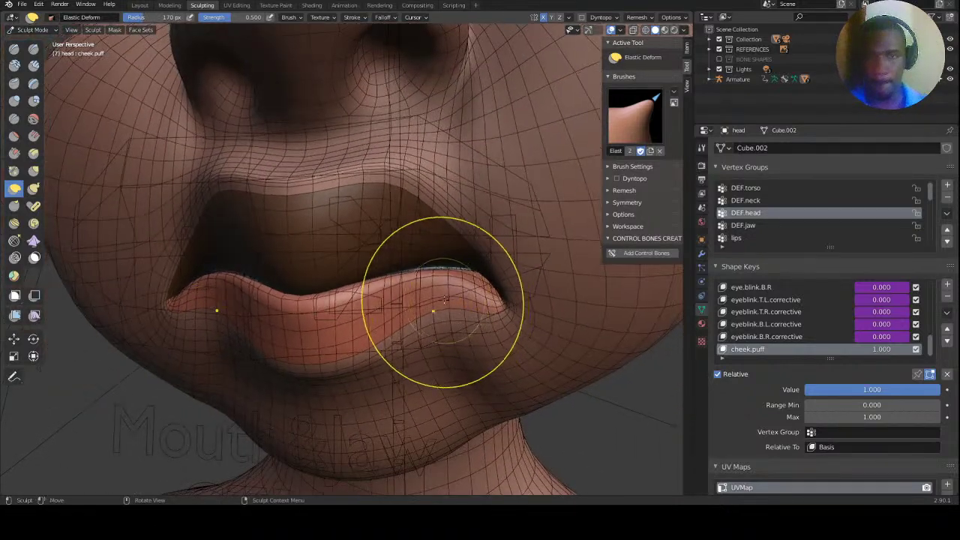
middle_click_drag(432, 311, 504, 309)
left_click_drag(499, 312, 492, 332)
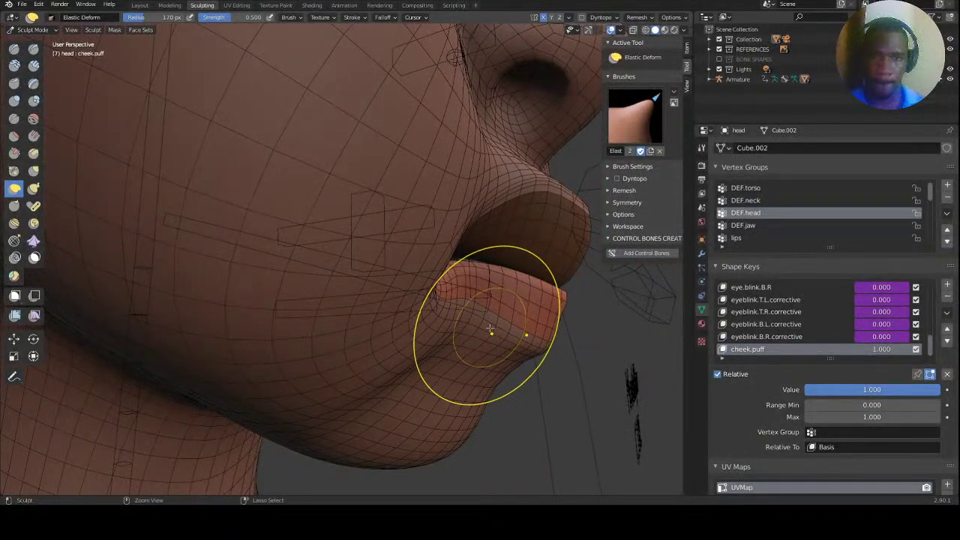
key("Tab")
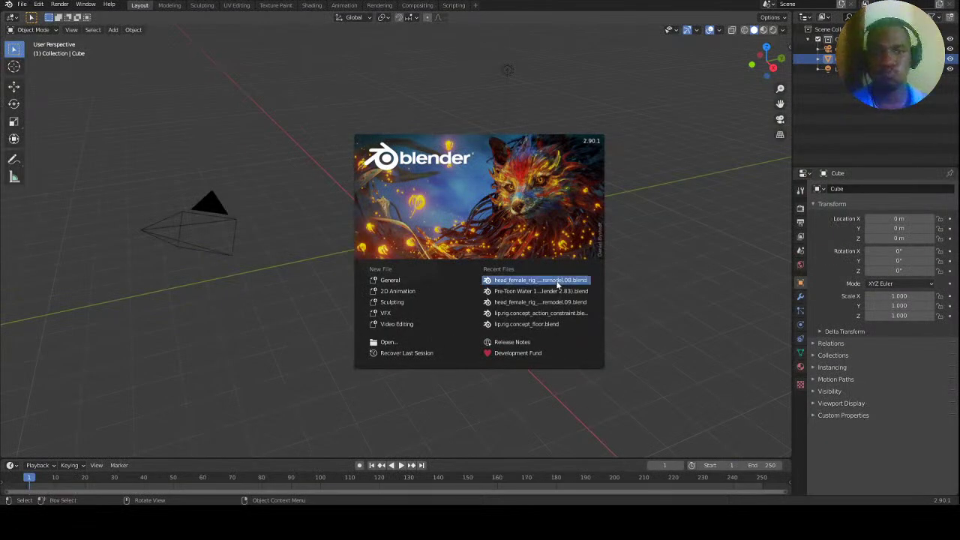
Reopen head_female_rig_blendshapes.remodel.08.blend and copy the driver from the cheek.puff.R shape key's value.
left_click(556, 281)
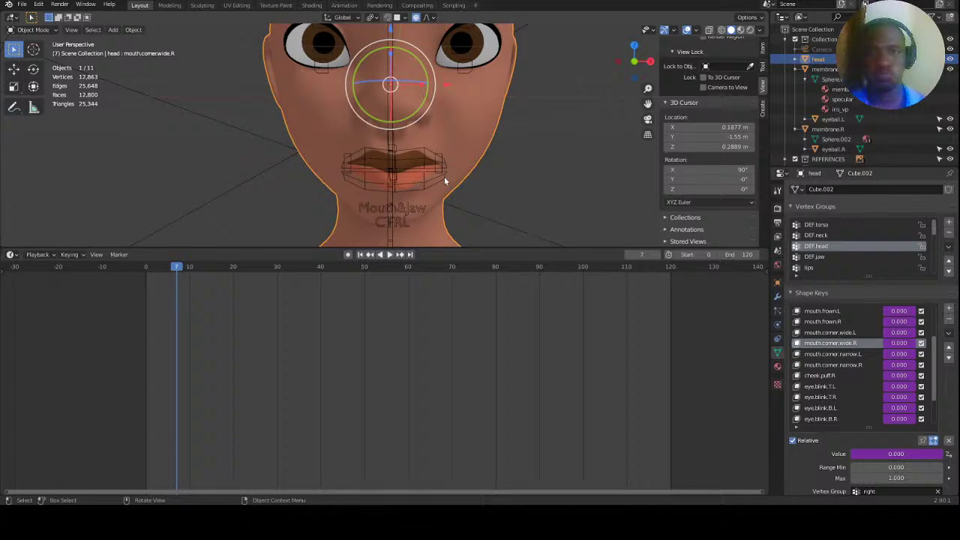
left_click(824, 375)
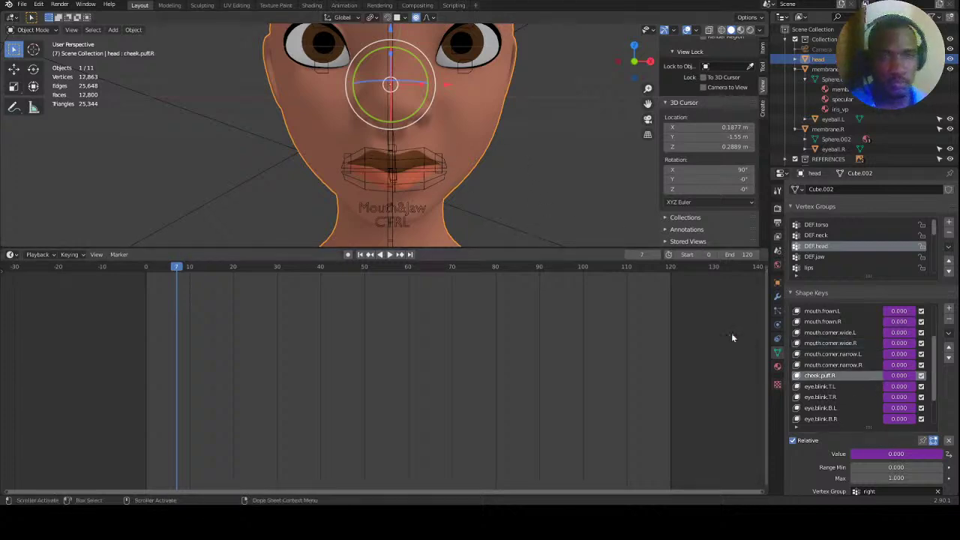
right_click(900, 378)
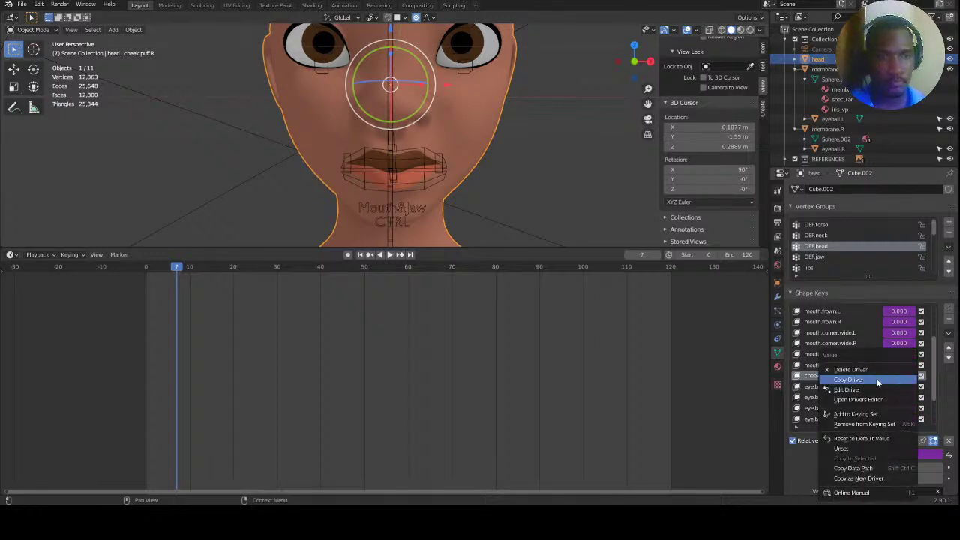
left_click(878, 379)
right_click(856, 374)
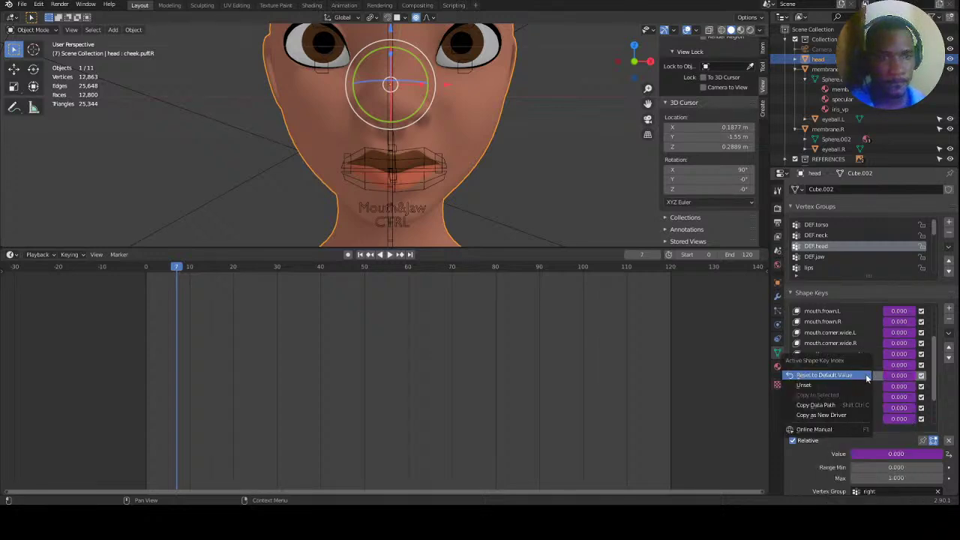
right_click(903, 377)
left_click(887, 378)
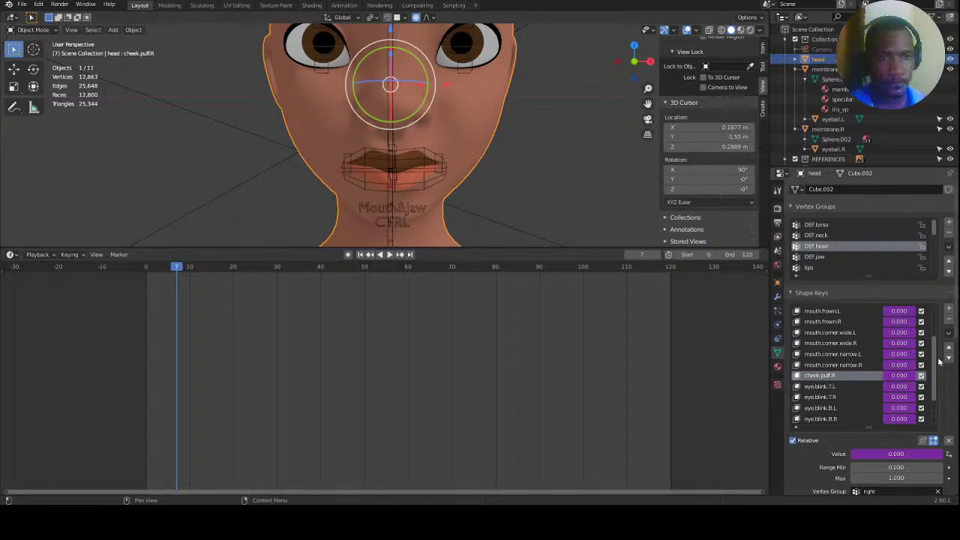
Replace the cheek.puff.R shape key with a new key named cheek.puff and set its value to 1.
left_click(949, 321)
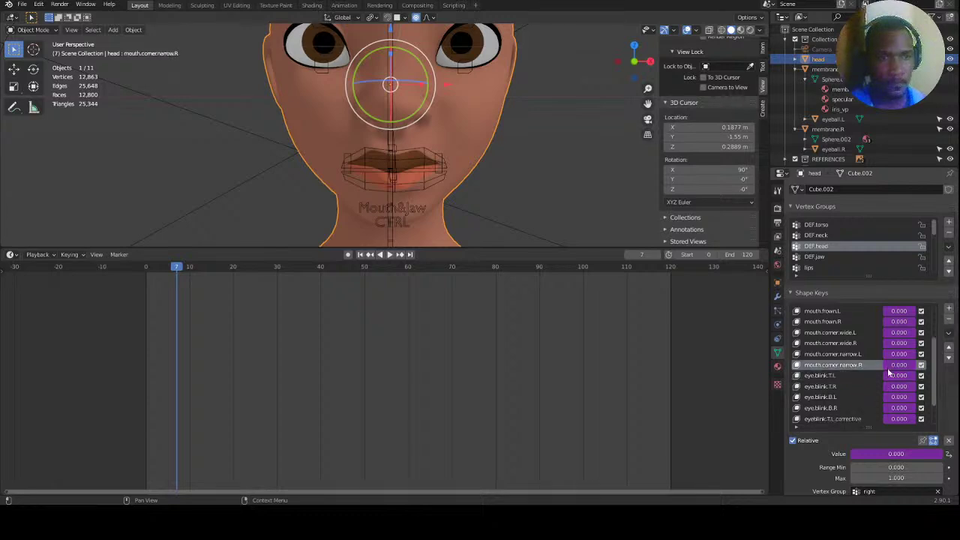
left_click(949, 310)
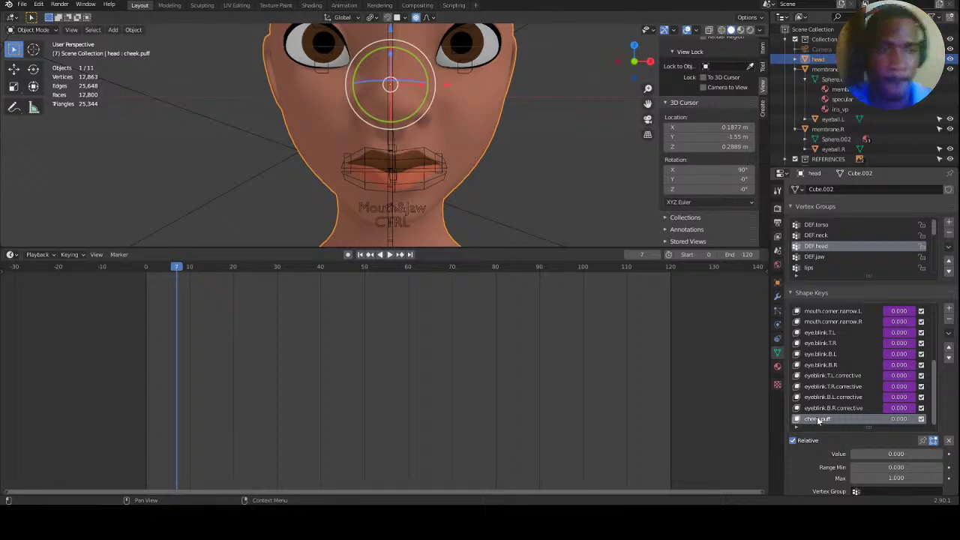
type("1")
key("Return")
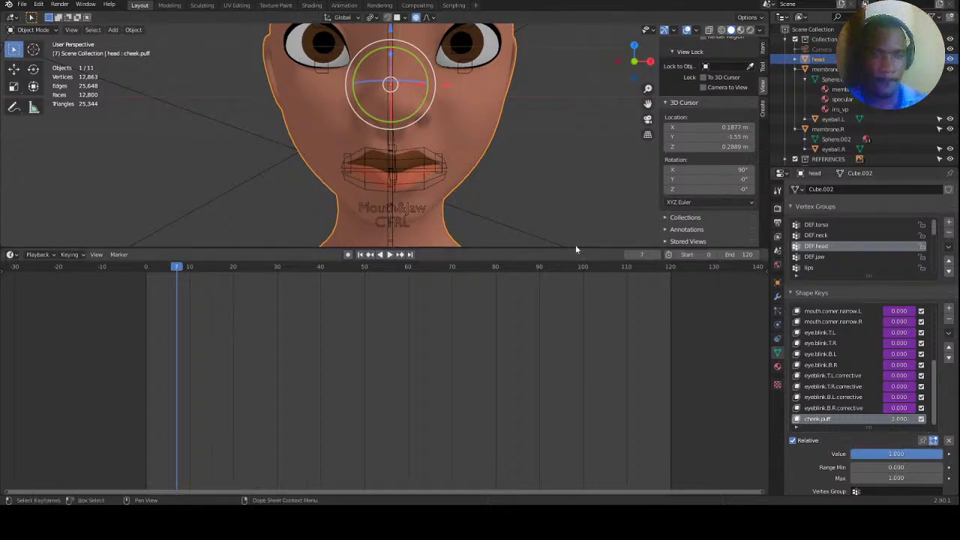
Enlarge the 3D viewport over the timeline and deselect all of the head's vertices in Edit Mode.
key("Tab")
key("Tab")
scroll(459, 152, "down", 4)
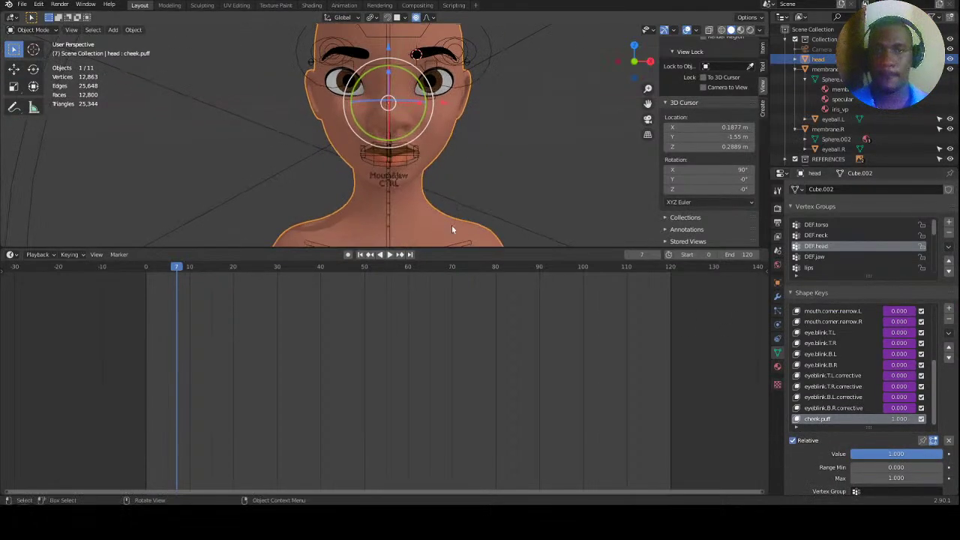
left_click_drag(446, 249, 440, 427)
scroll(406, 259, "up", 2)
middle_click_drag(406, 259, 364, 237)
key("Tab")
key("alt+a")
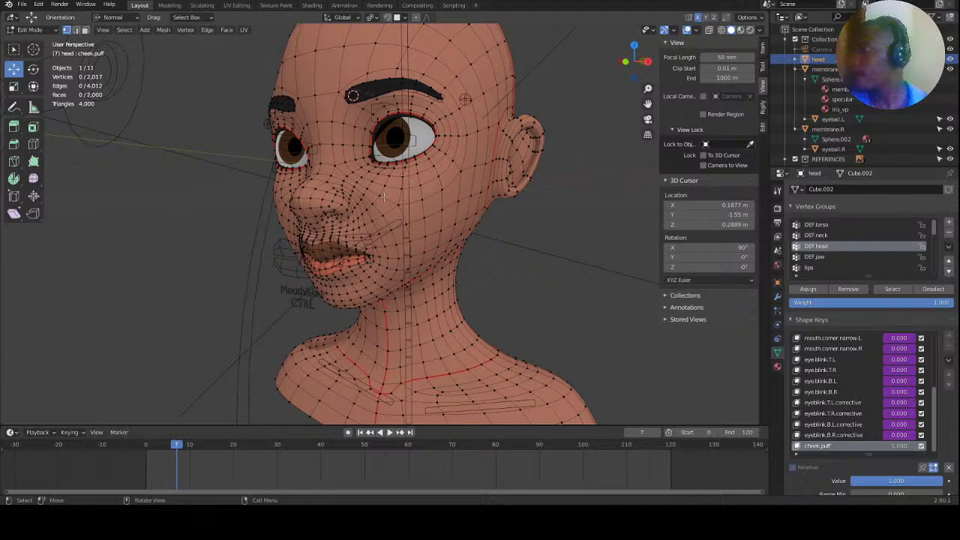
Save the file and switch to the Sculpting workspace, framing the face.
middle_click_drag(384, 197, 409, 196)
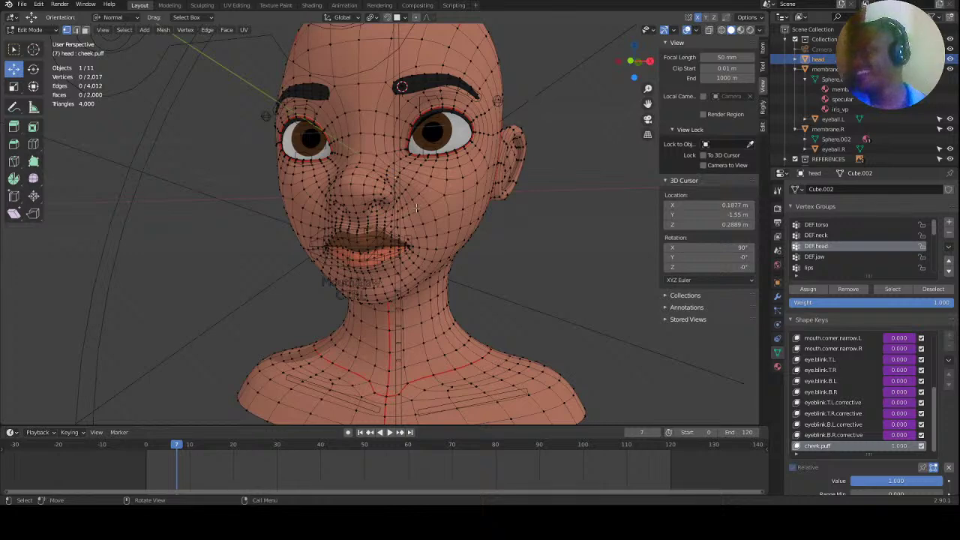
middle_click_drag(408, 196, 430, 184)
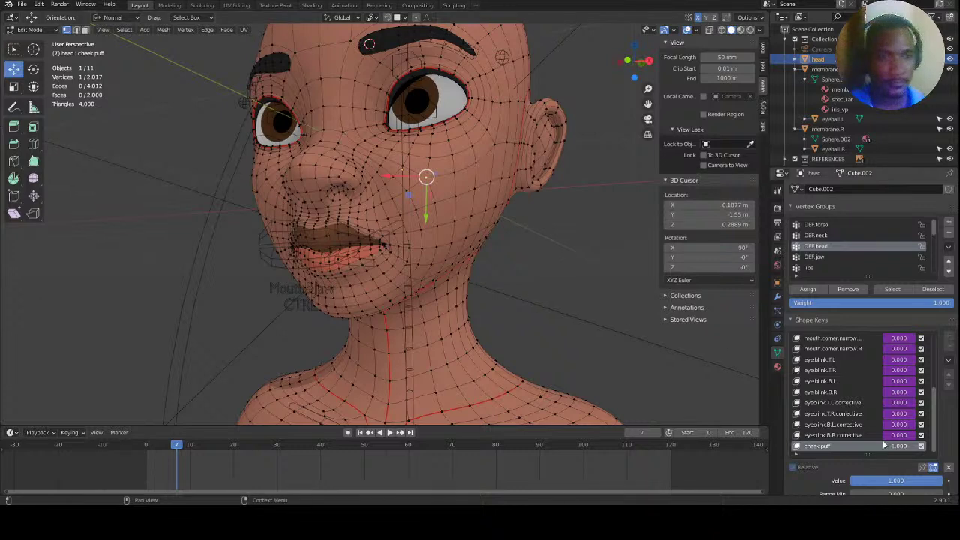
key("ctrl+s")
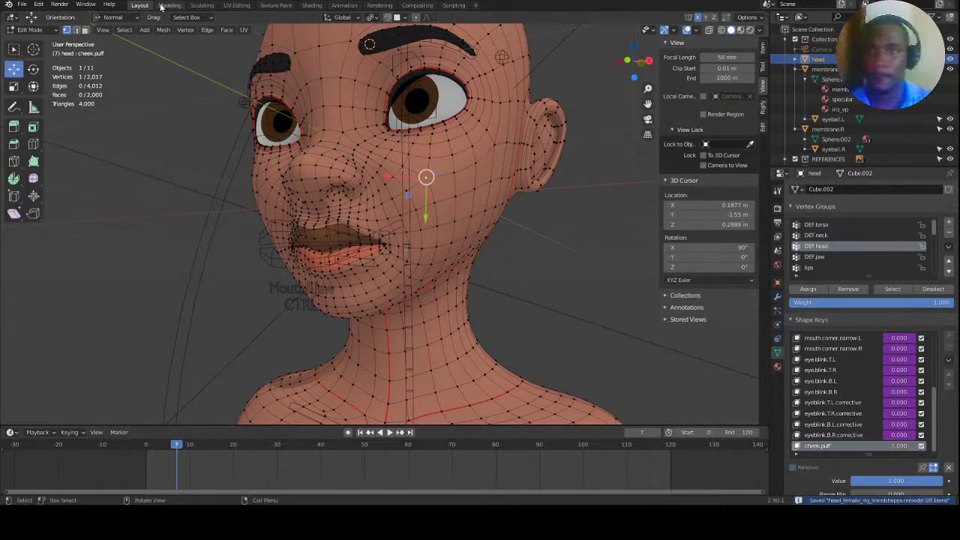
left_click(201, 5)
mouse_move(257, 337)
middle_mouse_down()
mouse_move(300, 318)
mouse_move(291, 322)
mouse_move(337, 208)
mouse_move(256, 173)
middle_mouse_up()
middle_click_drag(415, 211, 323, 189)
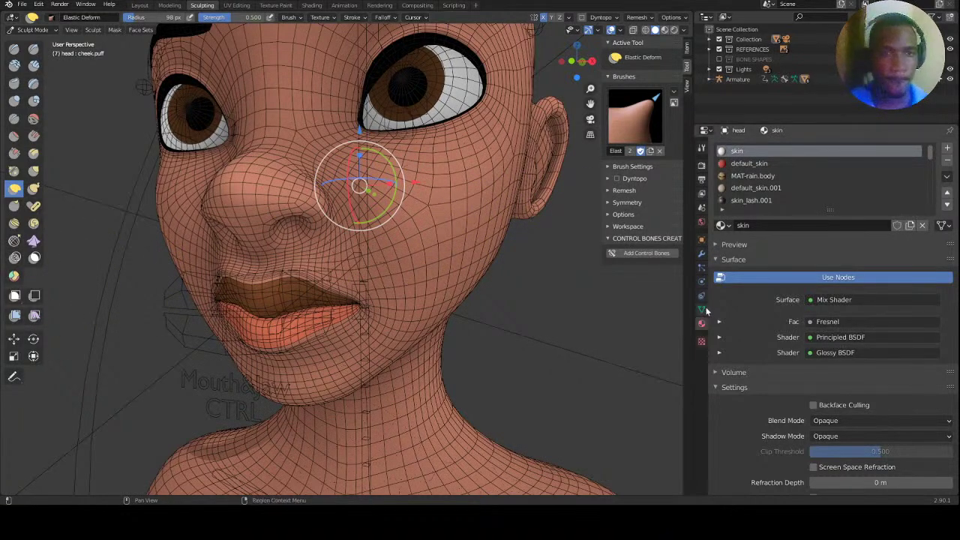
Disable the Subdivision modifier's viewport display and activate the Mask brush.
left_click(702, 255)
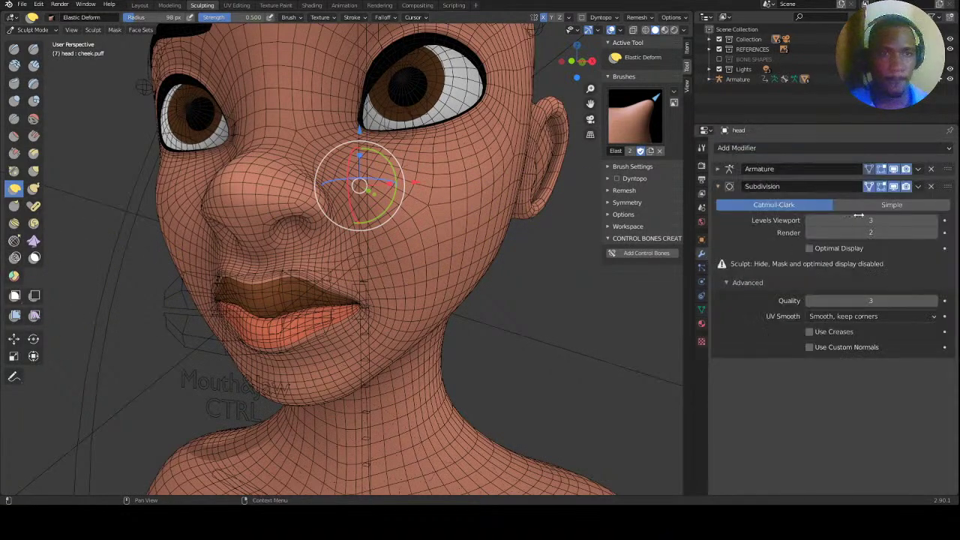
left_click(893, 187)
middle_click_drag(450, 225, 525, 229)
mouse_move(342, 271)
middle_mouse_down()
mouse_move(361, 278)
mouse_move(390, 183)
mouse_move(388, 225)
mouse_move(375, 232)
mouse_move(397, 215)
mouse_move(428, 225)
middle_mouse_up()
key("m")
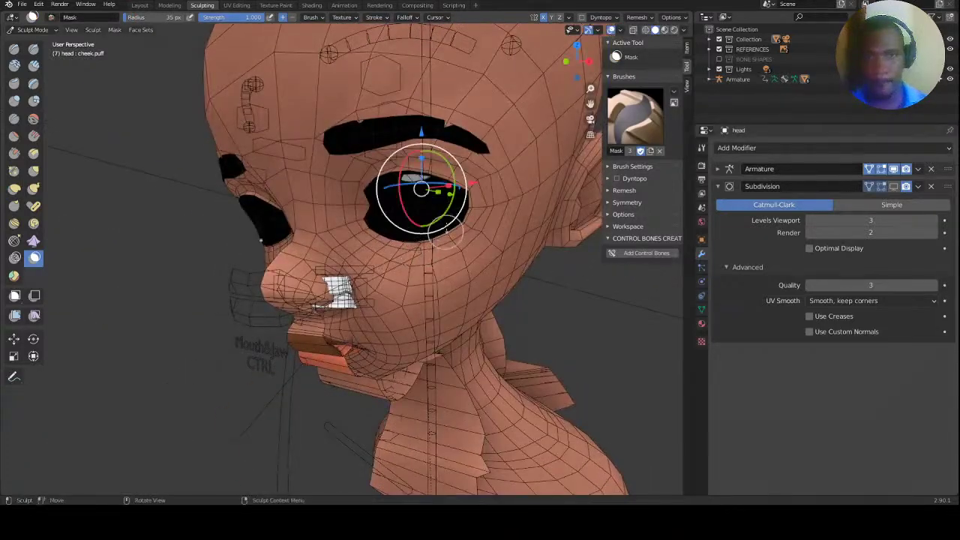
Hide the gizmos in the 3D viewport while keeping the overlays shown.
mouse_move(508, 185)
middle_mouse_down()
mouse_move(525, 150)
mouse_move(441, 177)
middle_mouse_up()
left_click(611, 30)
left_click(611, 30)
left_click(589, 30)
Mask the front of the cheeks beside the nose and mouth with the Mask brush at a 62 px radius.
mouse_move(403, 214)
left_mouse_down()
mouse_move(407, 268)
mouse_move(394, 312)
mouse_move(373, 274)
mouse_move(383, 214)
mouse_move(420, 199)
mouse_move(425, 208)
mouse_move(474, 181)
left_mouse_up()
mouse_move(368, 193)
left_mouse_down()
mouse_move(350, 221)
mouse_move(355, 242)
left_mouse_up()
mouse_move(367, 301)
left_mouse_down()
mouse_move(452, 278)
mouse_move(439, 225)
mouse_move(442, 270)
mouse_move(448, 250)
left_mouse_up()
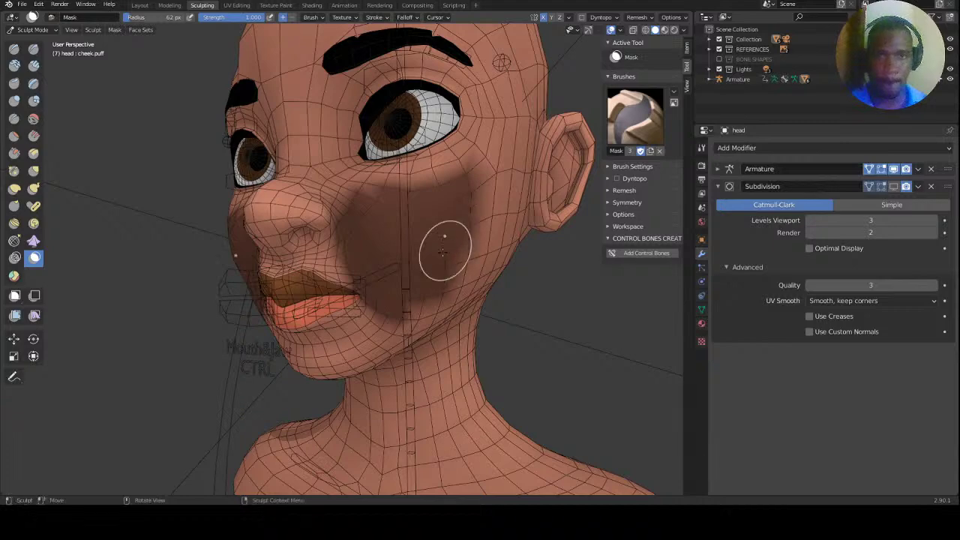
middle_click_drag(448, 248, 440, 203)
mouse_move(439, 203)
left_mouse_down()
mouse_move(486, 131)
mouse_move(494, 278)
mouse_move(431, 321)
mouse_move(468, 294)
left_mouse_up()
Extend the cheek mask back toward the ear and down along the jawline.
middle_click_drag(468, 293, 416, 267)
left_click_drag(497, 110, 523, 262)
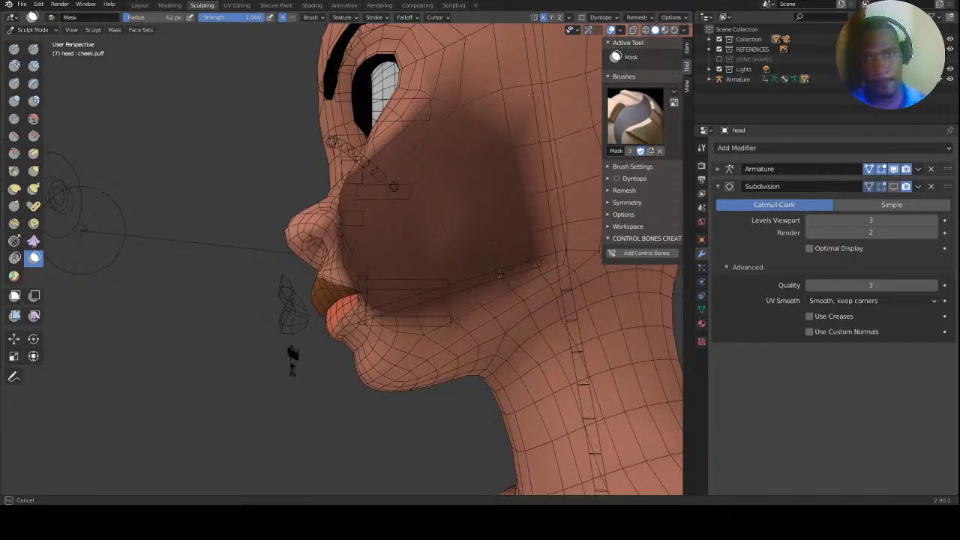
left_click_drag(452, 307, 410, 324)
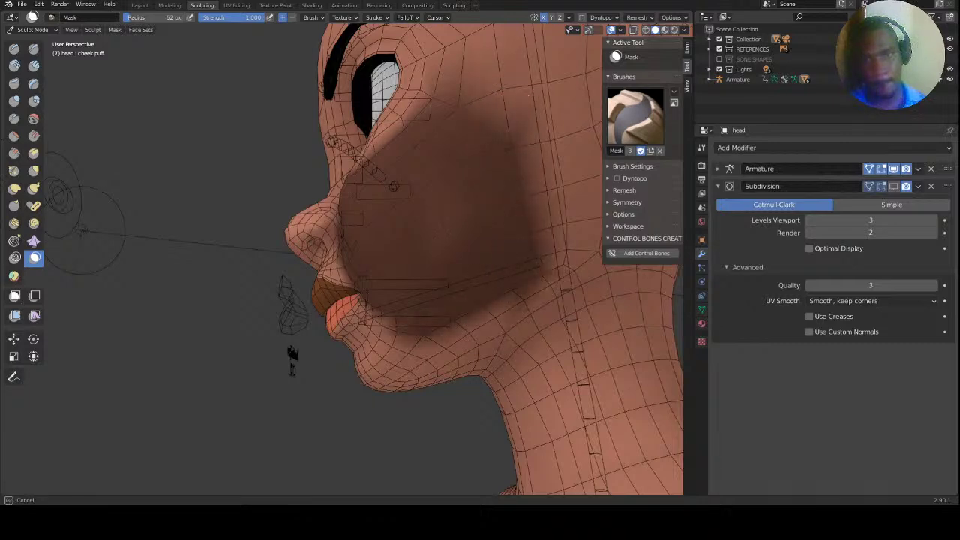
left_click_drag(425, 196, 470, 187)
mouse_move(470, 187)
middle_mouse_down()
mouse_move(379, 218)
mouse_move(373, 189)
middle_mouse_up()
left_click_drag(373, 189, 371, 197)
Mask the lips and the skin around the mouth, from beneath the nose to above the chin.
middle_click_drag(358, 270, 395, 322)
mouse_move(382, 357)
left_mouse_down()
mouse_move(276, 362)
mouse_move(255, 308)
mouse_move(268, 270)
left_mouse_up()
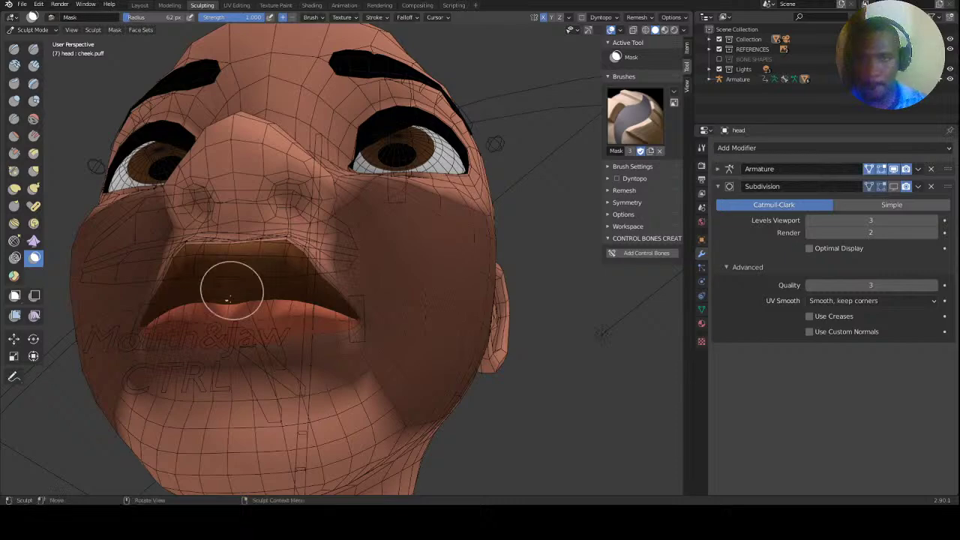
middle_click_drag(233, 293, 278, 332)
mouse_move(278, 332)
left_mouse_down()
mouse_move(307, 324)
mouse_move(271, 287)
mouse_move(157, 262)
mouse_move(214, 244)
mouse_move(173, 248)
left_mouse_up()
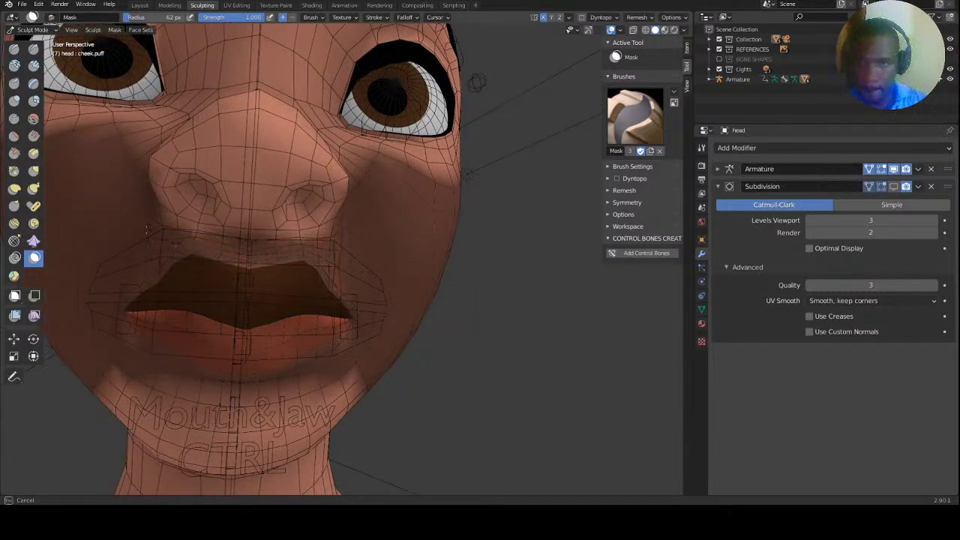
mouse_move(407, 307)
middle_mouse_down()
mouse_move(371, 318)
mouse_move(370, 369)
middle_mouse_up()
left_click_drag(291, 390, 341, 370)
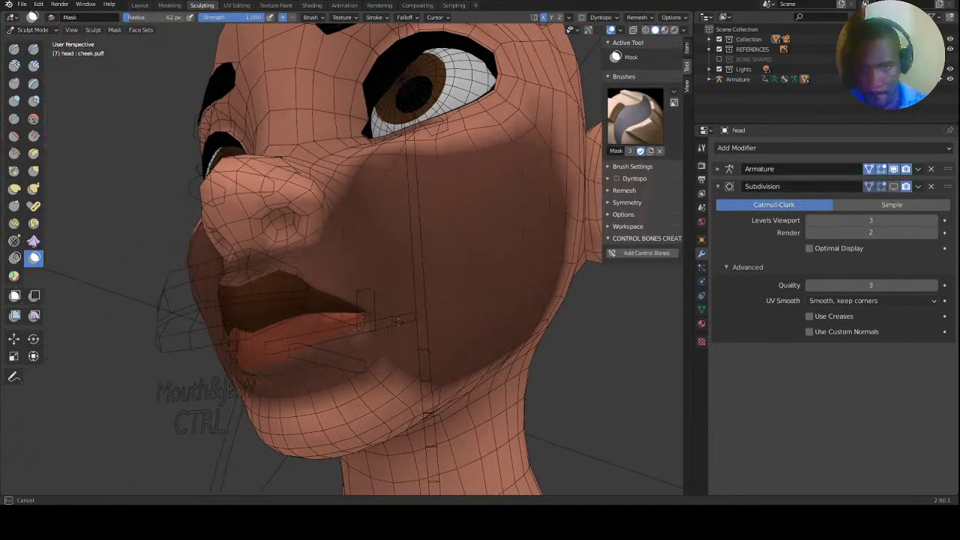
Extend the mask's upper edge beside the nose and along the cheekbone below the outer eye corner.
middle_click_drag(318, 336, 370, 336)
middle_click_drag(139, 313, 207, 331)
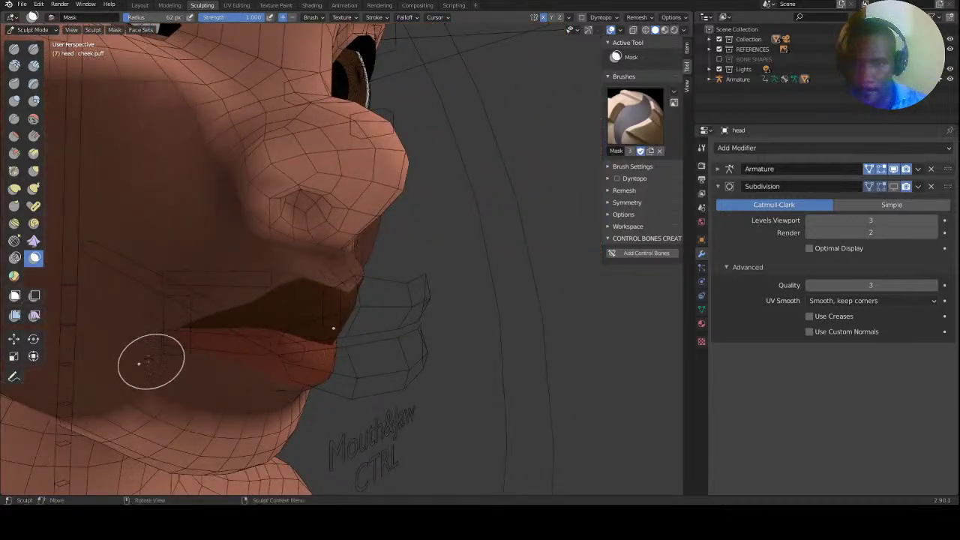
mouse_move(428, 285)
middle_mouse_down()
mouse_move(343, 286)
mouse_move(357, 184)
middle_mouse_up()
mouse_move(361, 182)
left_mouse_down()
mouse_move(381, 171)
mouse_move(353, 171)
mouse_move(357, 147)
left_mouse_up()
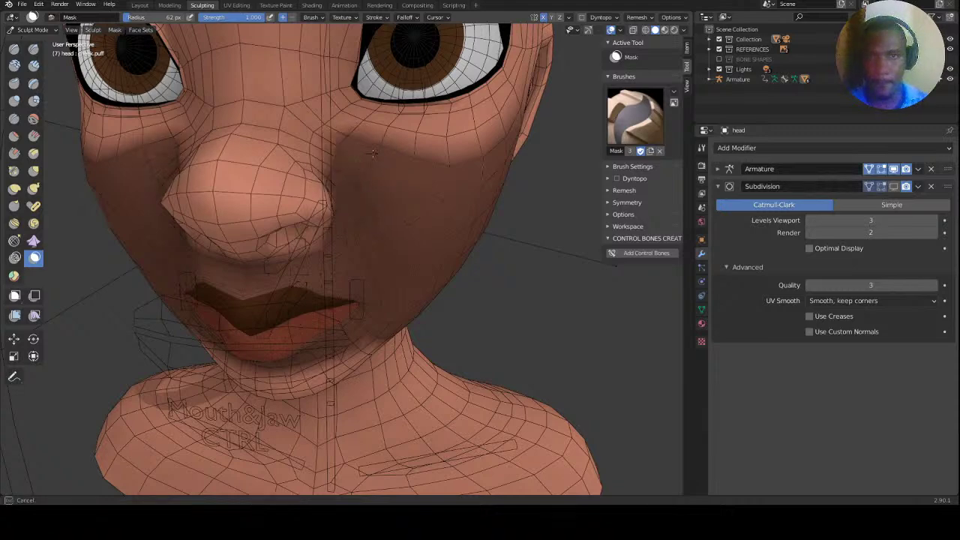
middle_click_drag(411, 161, 472, 186)
mouse_move(472, 185)
left_mouse_down()
mouse_move(361, 174)
mouse_move(475, 168)
left_mouse_up()
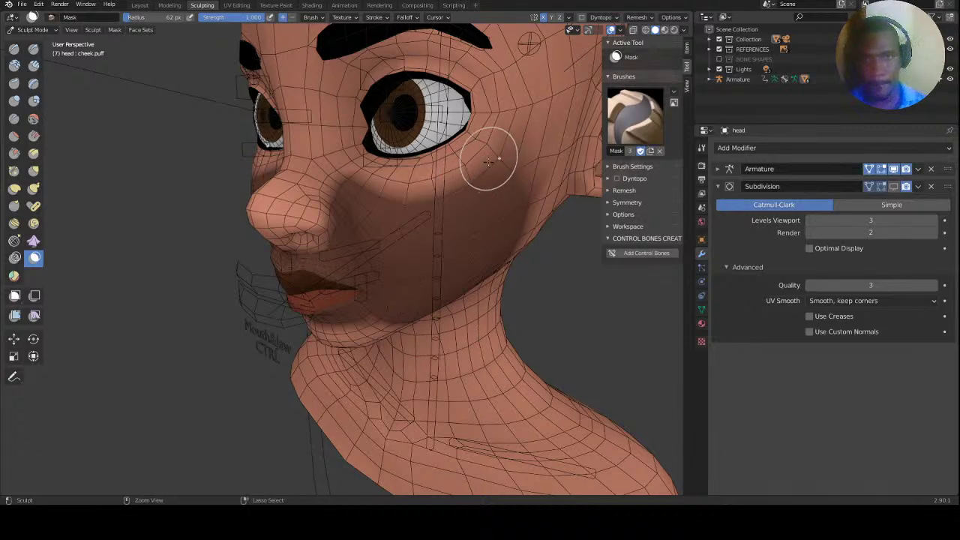
Save the file and extend the painted mask over the lower cheeks, lips and chin.
key("ctrl+s")
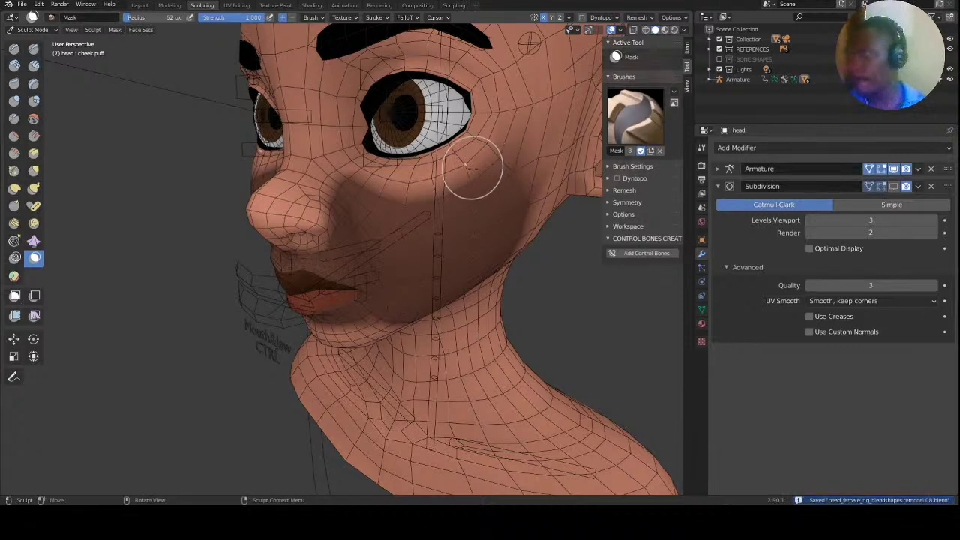
mouse_move(497, 167)
middle_mouse_down()
mouse_move(517, 169)
mouse_move(495, 167)
middle_mouse_up()
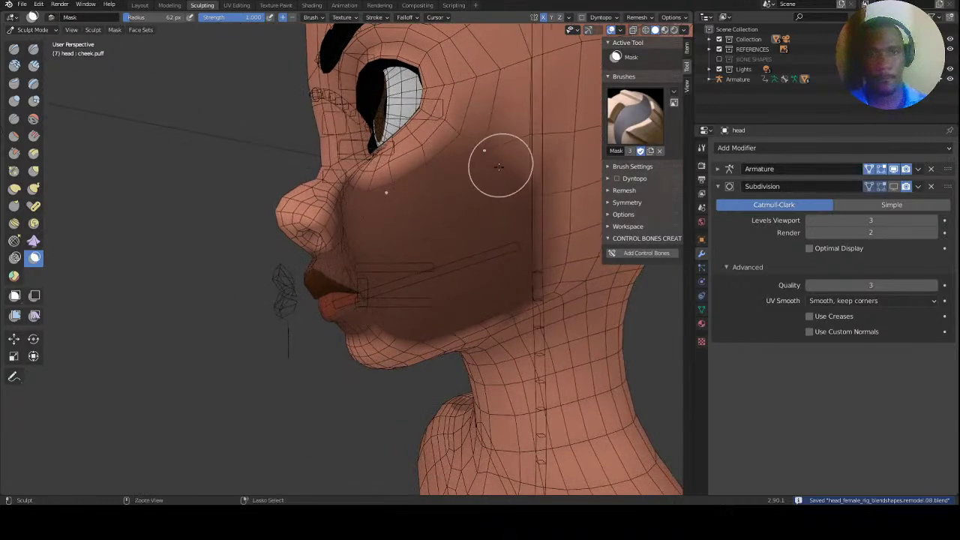
middle_click_drag(546, 133, 489, 225)
scroll(489, 225, "up", 5)
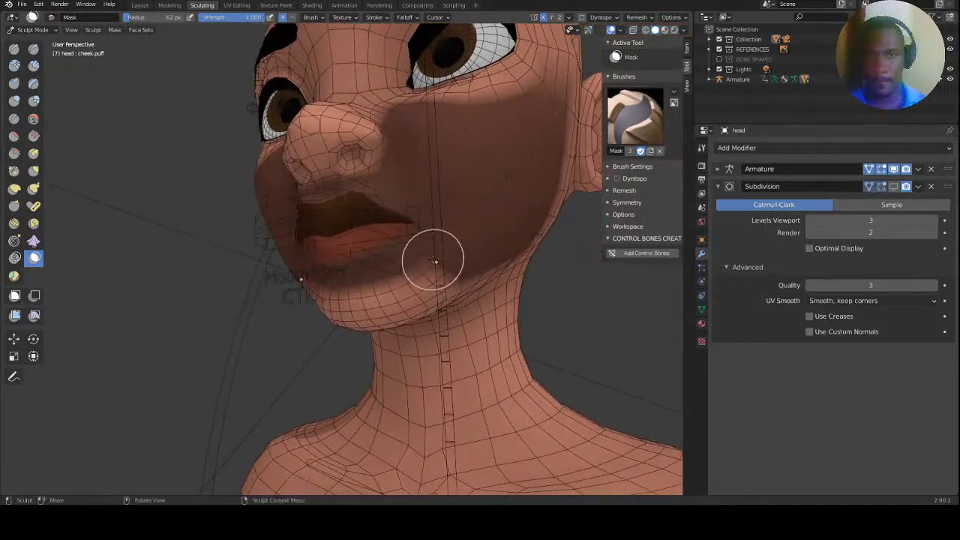
middle_click_drag(433, 262, 308, 295)
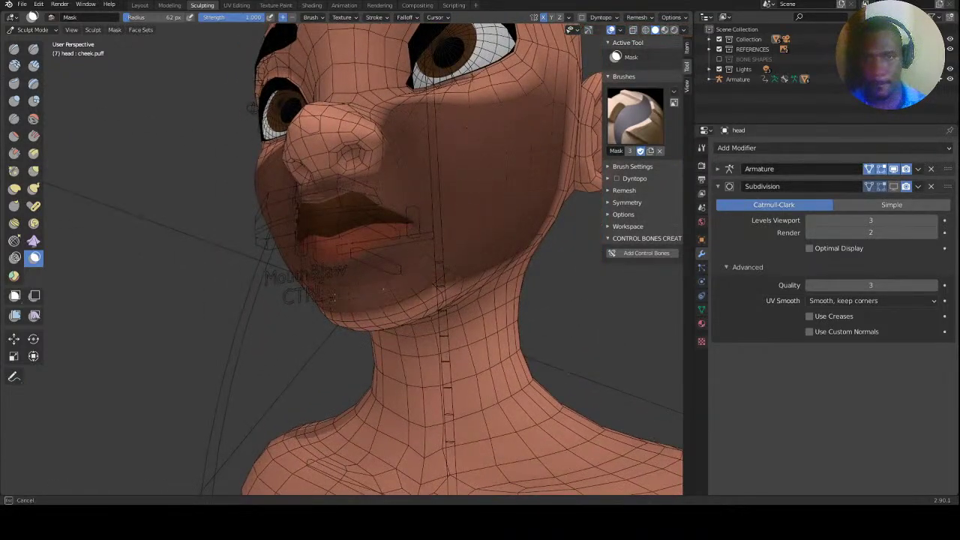
mouse_move(441, 236)
middle_mouse_down()
mouse_move(379, 229)
mouse_move(420, 244)
mouse_move(421, 221)
mouse_move(422, 247)
middle_mouse_up()
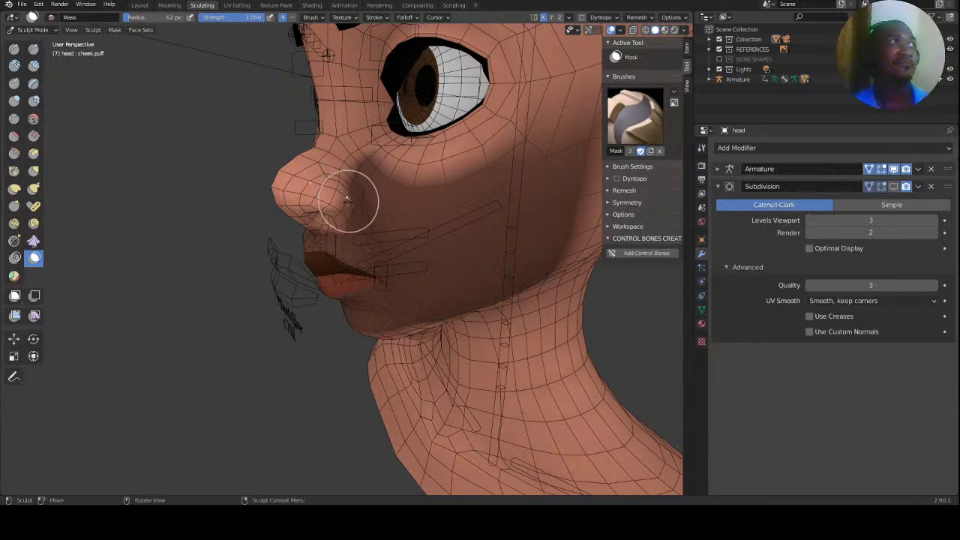
middle_click_drag(365, 263, 340, 214)
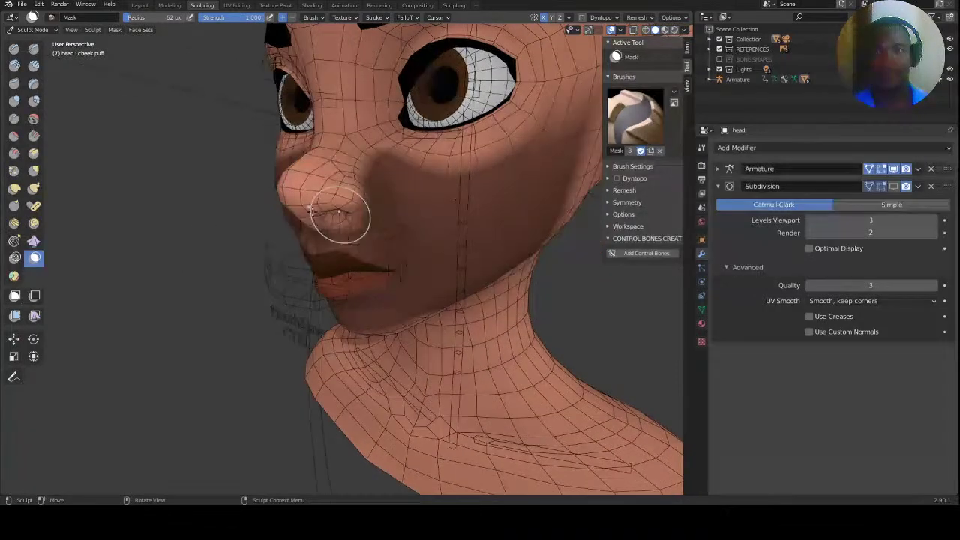
Invert the mask and set up the Elastic Deform brush with a 133 px radius.
key("ctrl+i")
middle_click_drag(318, 177, 354, 220)
left_click(16, 188)
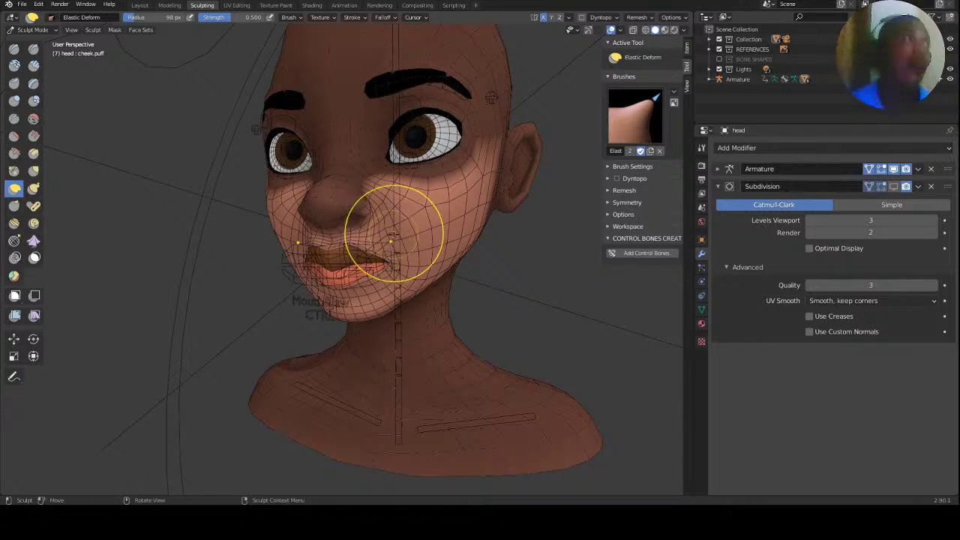
key("bracketright")
key("bracketright")
key("bracketright")
mouse_move(409, 218)
middle_mouse_down()
mouse_move(384, 218)
mouse_move(398, 227)
middle_mouse_up()
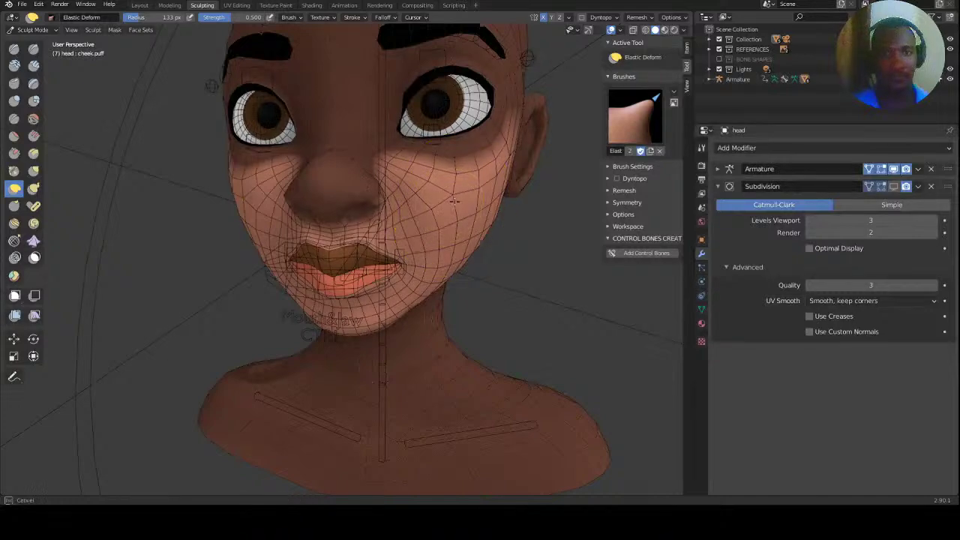
Puff out the cheeks around the mouth corners with Elastic Deform, reducing the radius to 107 px and undoing the last stroke.
mouse_move(454, 218)
middle_mouse_down()
mouse_move(436, 219)
mouse_move(429, 241)
mouse_move(491, 243)
middle_mouse_up()
left_click_drag(429, 276, 441, 282)
middle_click_drag(441, 282, 448, 255)
left_click_drag(434, 264, 411, 263)
mouse_move(400, 262)
middle_mouse_down()
mouse_move(370, 242)
mouse_move(381, 223)
middle_mouse_up()
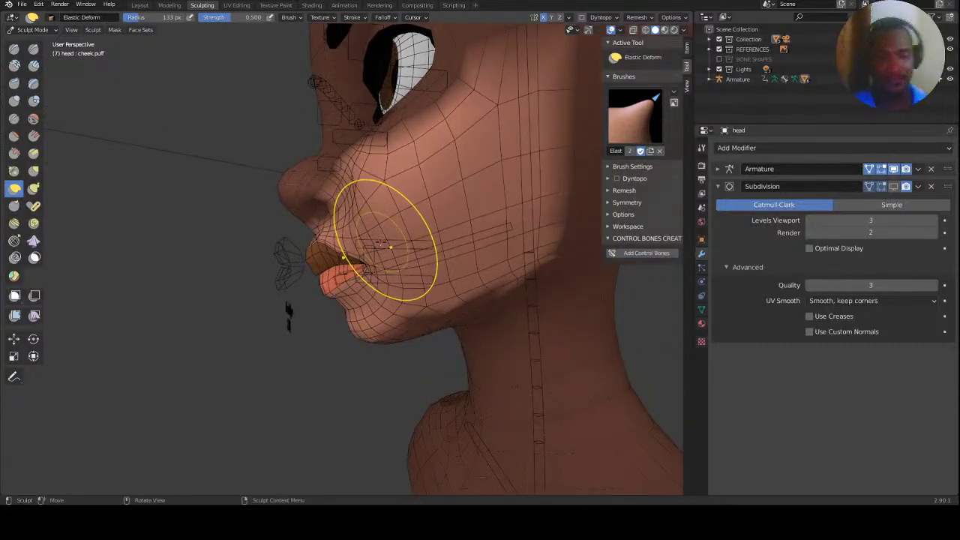
left_click_drag(375, 243, 341, 239)
mouse_move(368, 206)
left_mouse_down()
mouse_move(394, 178)
mouse_move(420, 176)
mouse_move(429, 188)
mouse_move(363, 222)
left_mouse_up()
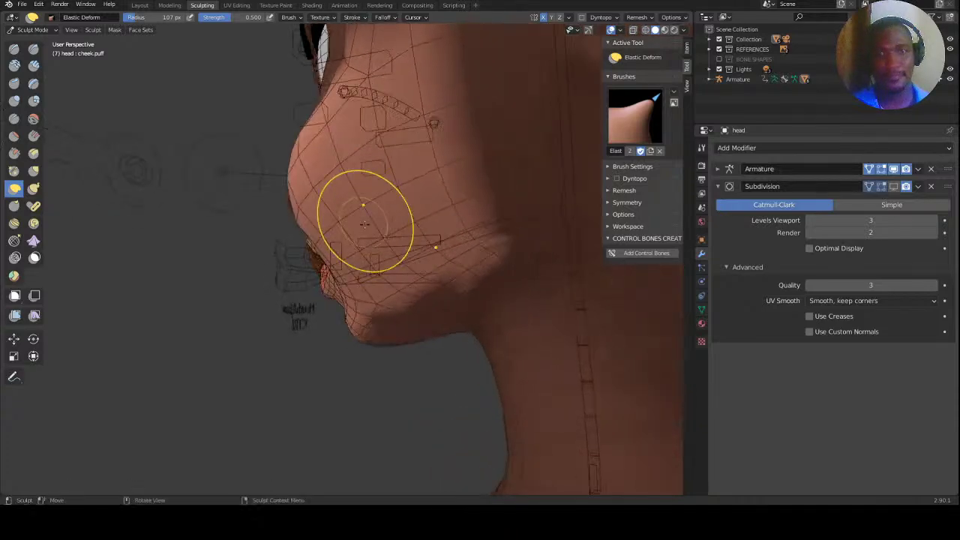
left_click_drag(373, 285, 323, 247)
key("ctrl+z")
mouse_move(322, 264)
middle_mouse_down()
mouse_move(406, 215)
mouse_move(416, 271)
mouse_move(440, 247)
mouse_move(423, 247)
mouse_move(448, 252)
mouse_move(435, 248)
mouse_move(428, 267)
mouse_move(397, 225)
mouse_move(439, 279)
mouse_move(279, 307)
mouse_move(314, 259)
mouse_move(382, 248)
mouse_move(332, 236)
mouse_move(394, 208)
mouse_move(387, 181)
middle_mouse_up()
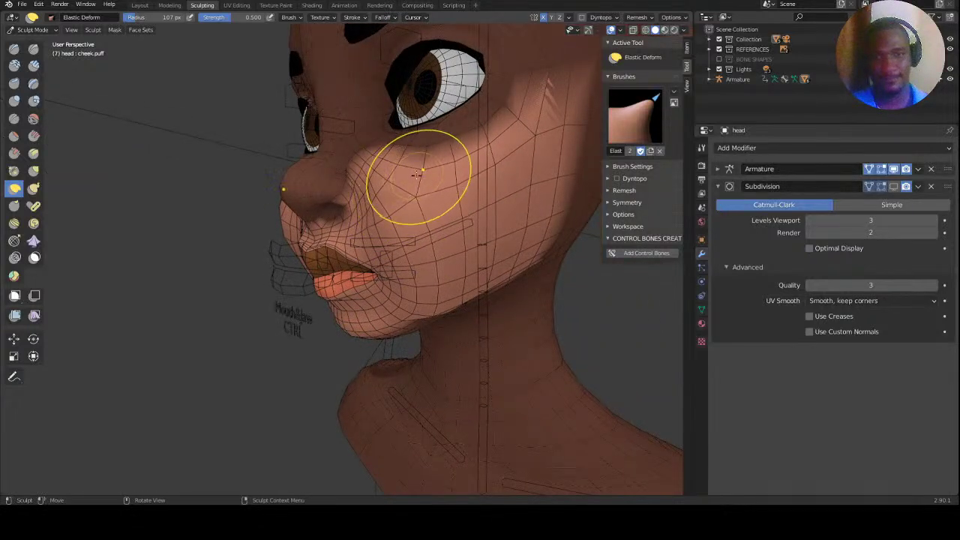
middle_click_drag(457, 180, 234, 219)
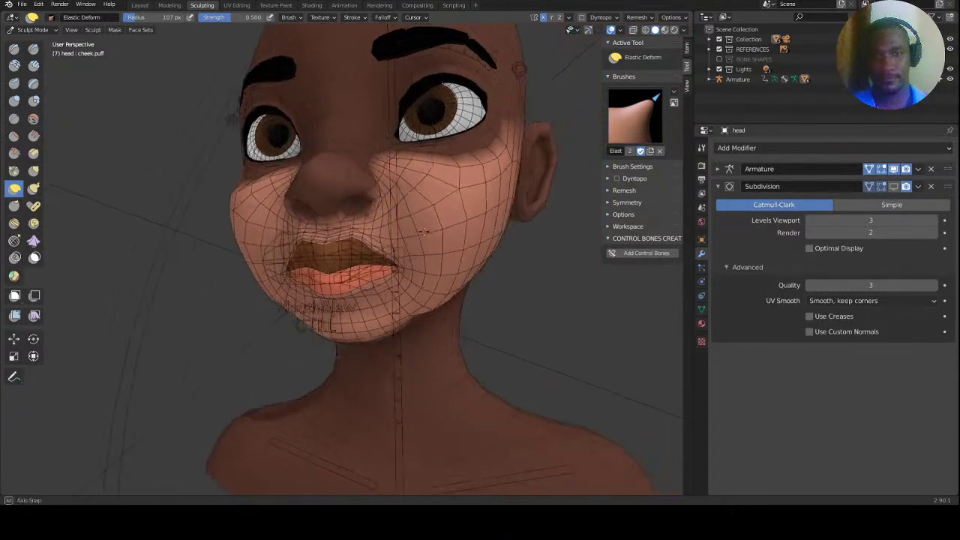
Show the Subdivision modifier in the viewport and pull the lips and mouth corners forward with Elastic Deform.
left_click(893, 186)
mouse_move(390, 248)
middle_mouse_down()
mouse_move(353, 242)
mouse_move(386, 204)
mouse_move(377, 300)
mouse_move(311, 257)
mouse_move(268, 300)
mouse_move(280, 261)
mouse_move(324, 274)
middle_mouse_up()
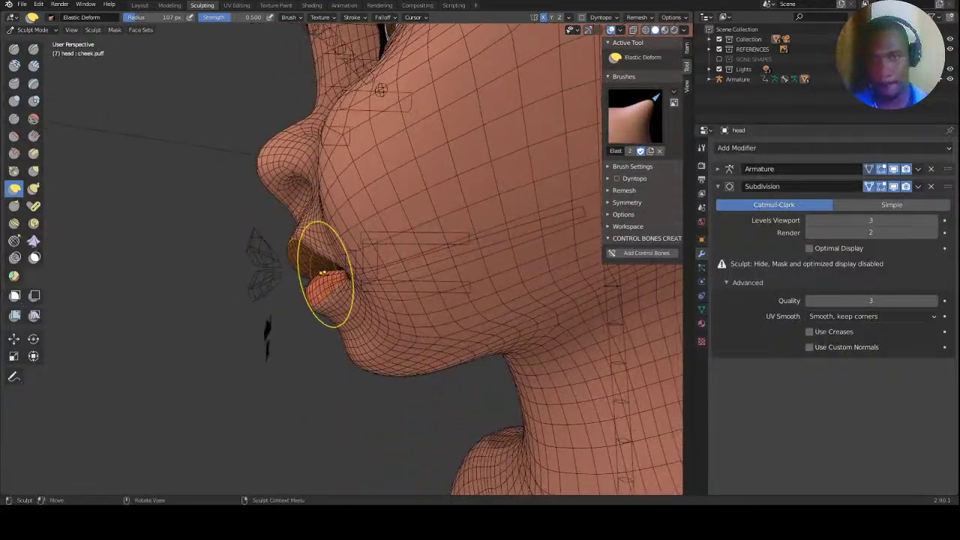
left_click_drag(343, 270, 282, 257)
left_click_drag(322, 296, 312, 293)
mouse_move(311, 293)
middle_mouse_down()
mouse_move(414, 284)
mouse_move(304, 242)
middle_mouse_up()
middle_click_drag(362, 245, 230, 199)
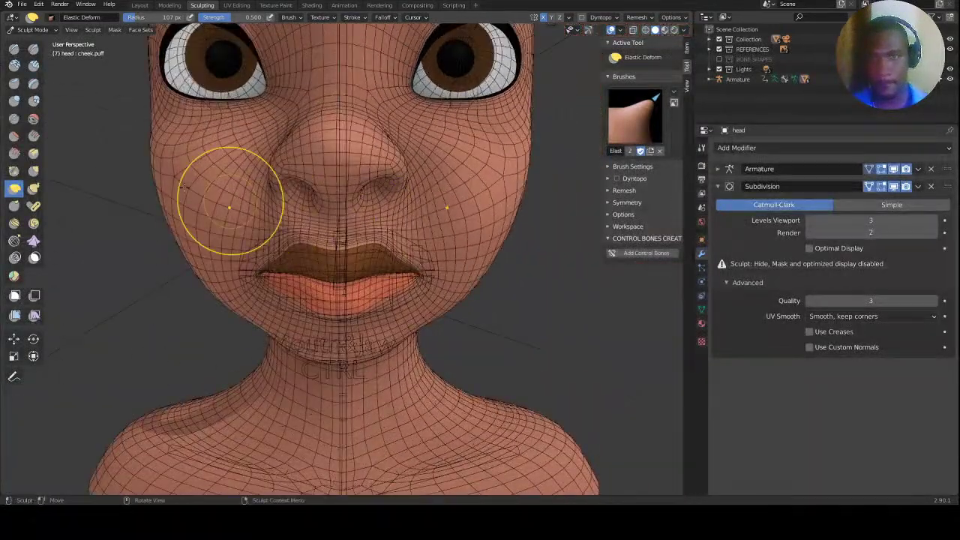
Sculpt the area between the nose and upper lip with the Draw brush at a 35 px radius.
left_click(33, 48)
scroll(344, 216, "up", 4)
left_click(14, 48)
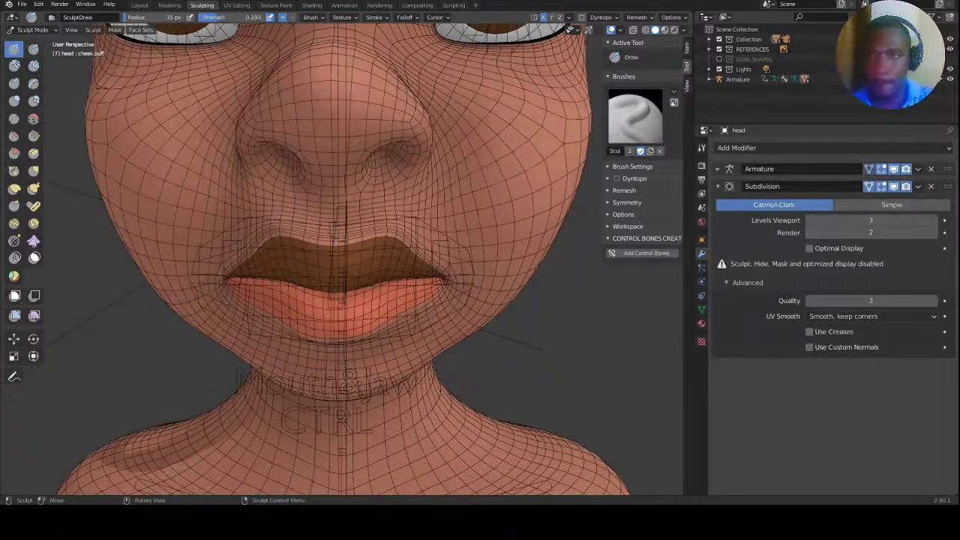
scroll(421, 225, "up", 2)
middle_click_drag(398, 225, 424, 229)
mouse_move(424, 225)
left_mouse_down()
mouse_move(364, 215)
mouse_move(338, 229)
left_mouse_up()
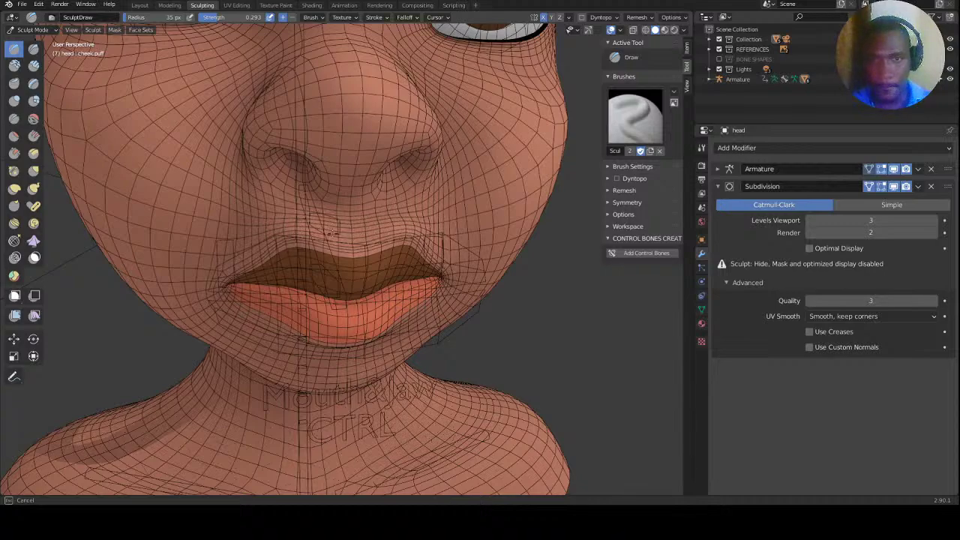
middle_click_drag(338, 229, 276, 238)
Smooth the skin around the upper lip and mouth, then save the file.
mouse_move(304, 239)
left_mouse_down("shift")
mouse_move(294, 234)
mouse_move(321, 232)
mouse_move(264, 236)
left_mouse_up("shift")
mouse_move(263, 235)
middle_mouse_down()
mouse_move(227, 229)
mouse_move(248, 221)
middle_mouse_up()
mouse_move(293, 214)
left_mouse_down("shift")
mouse_move(252, 217)
mouse_move(289, 218)
mouse_move(325, 248)
left_mouse_up("shift")
mouse_move(305, 273)
middle_mouse_down()
mouse_move(306, 243)
mouse_move(326, 232)
middle_mouse_up()
left_click_drag(326, 231, 368, 240, "shift")
mouse_move(402, 262)
middle_mouse_down()
mouse_move(373, 271)
mouse_move(330, 319)
middle_mouse_up()
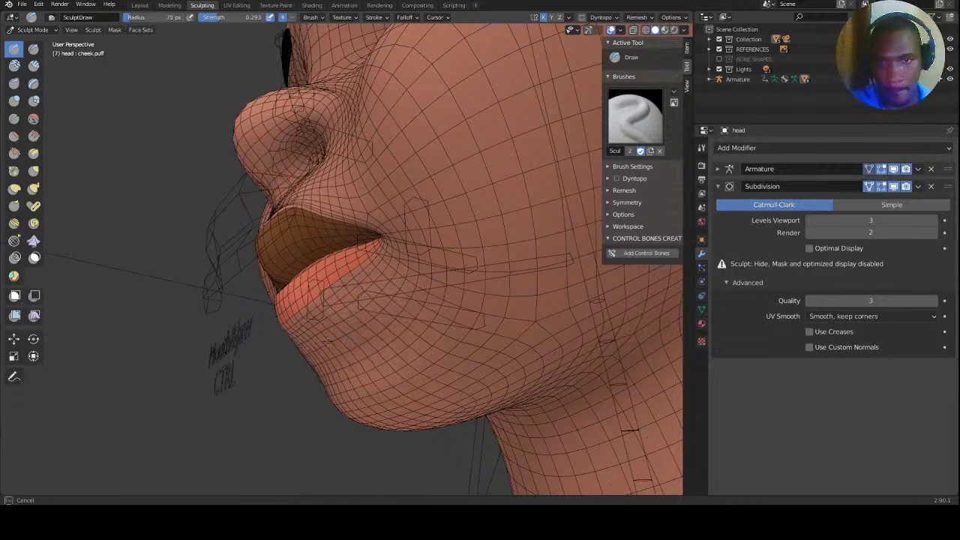
mouse_move(330, 319)
middle_mouse_down()
mouse_move(428, 311)
mouse_move(321, 358)
mouse_move(394, 306)
mouse_move(304, 256)
mouse_move(358, 257)
middle_mouse_up()
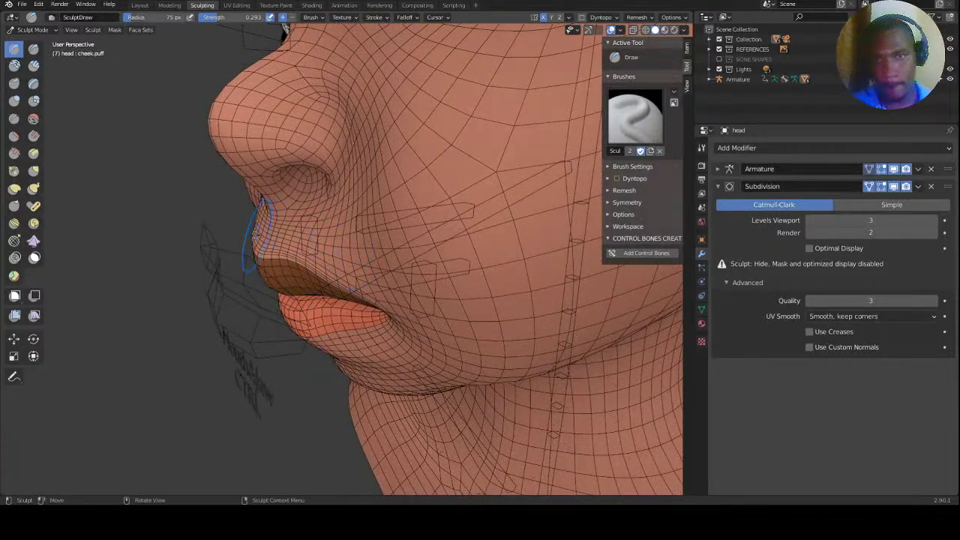
mouse_move(260, 234)
middle_mouse_down()
mouse_move(376, 210)
mouse_move(248, 236)
mouse_move(279, 261)
mouse_move(391, 250)
mouse_move(386, 293)
mouse_move(366, 279)
middle_mouse_up()
key("ctrl+s")
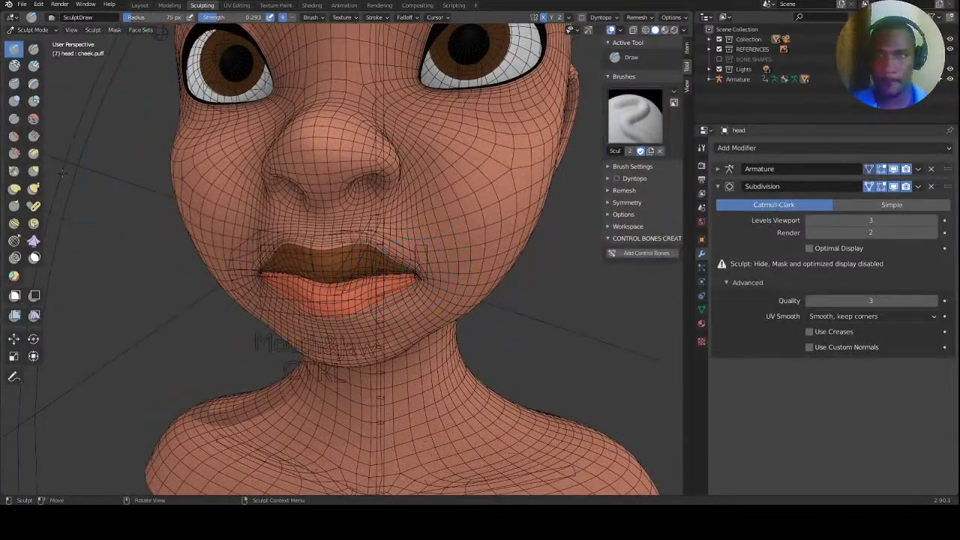
Switch to the Elastic Deform brush, save the file and display the head's shape keys.
left_click(13, 190)
key("ctrl+s")
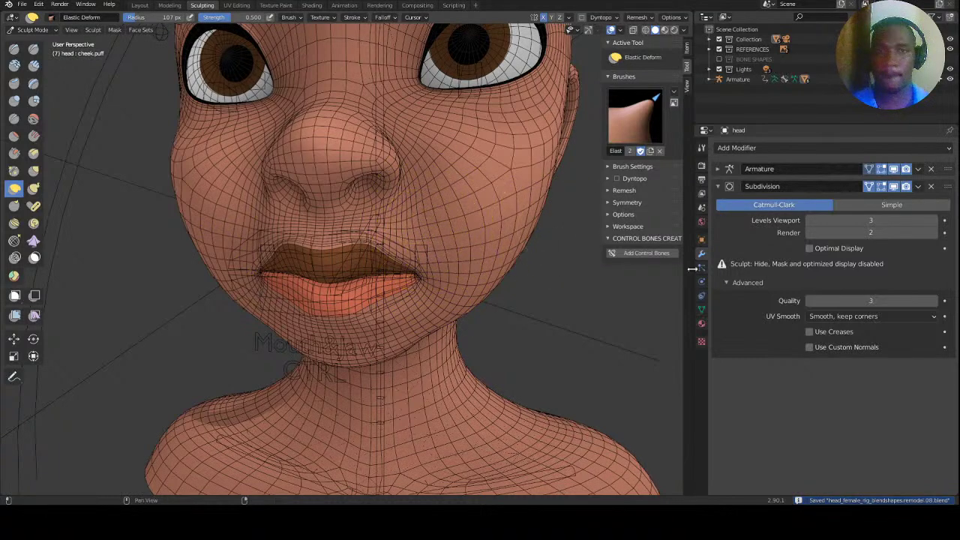
left_click(701, 309)
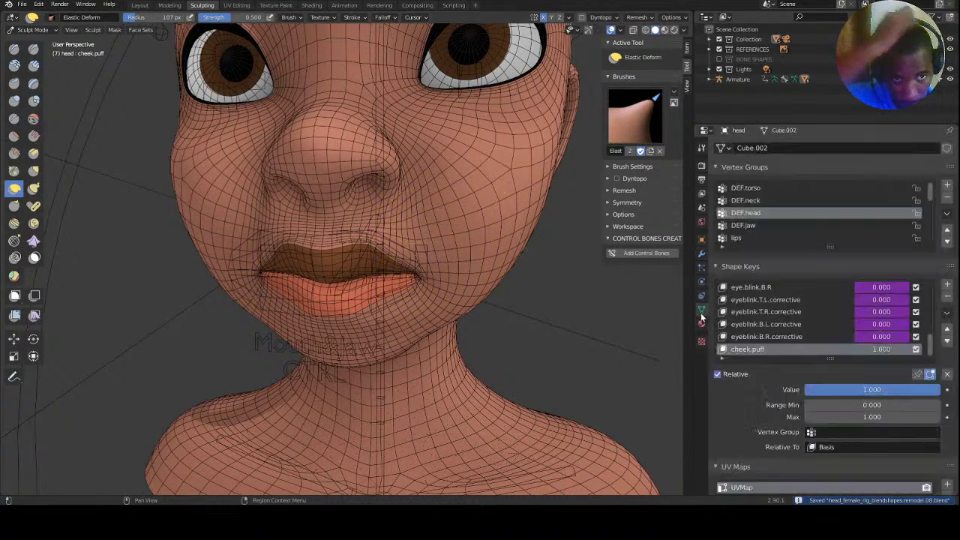
key("ctrl+s")
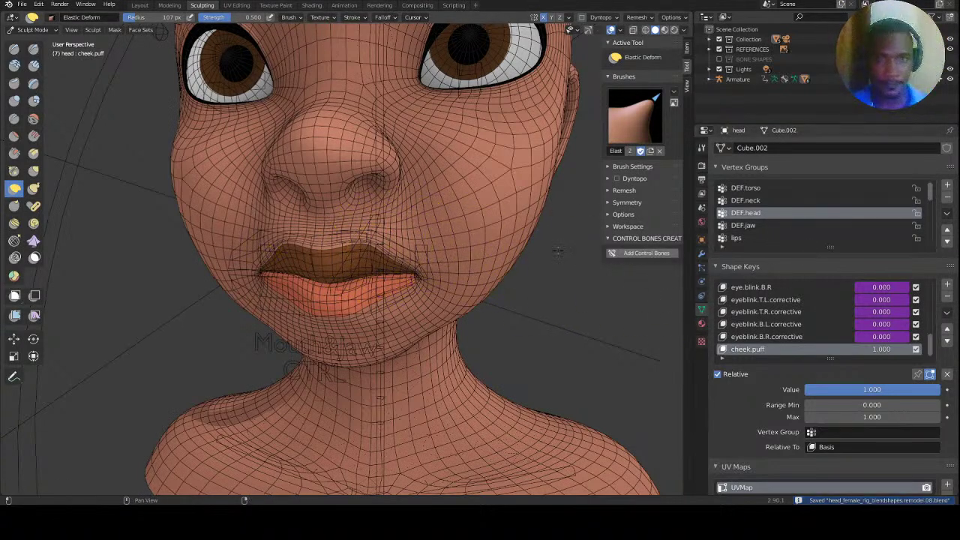
Switch the head to Object Mode, set the cheek.puff shape key to 0 and save the file.
key("Tab")
left_click(33, 29)
left_click(43, 41)
scroll(351, 298, "down", 4)
left_click(546, 246)
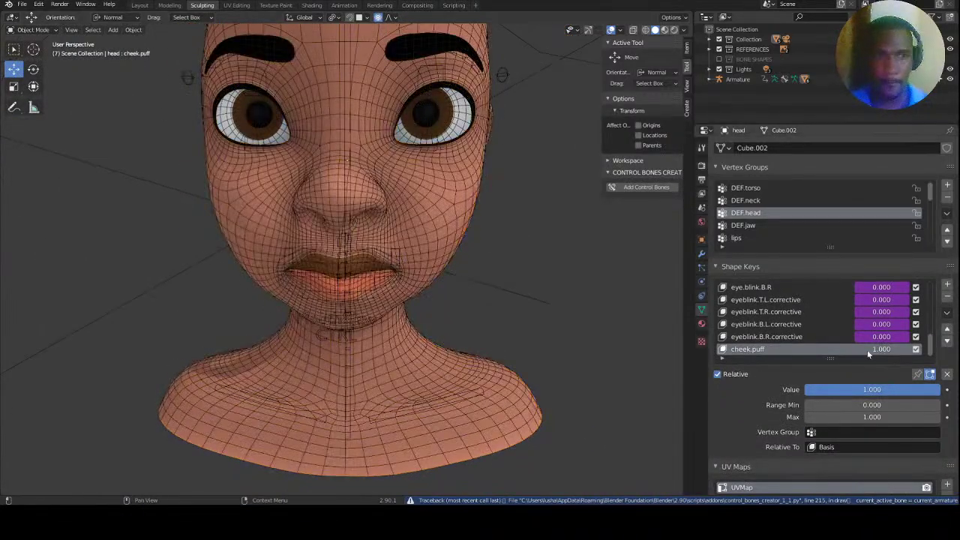
left_click_drag(869, 352, 773, 339)
key("ctrl+s")
middle_click_drag(448, 253, 440, 234)
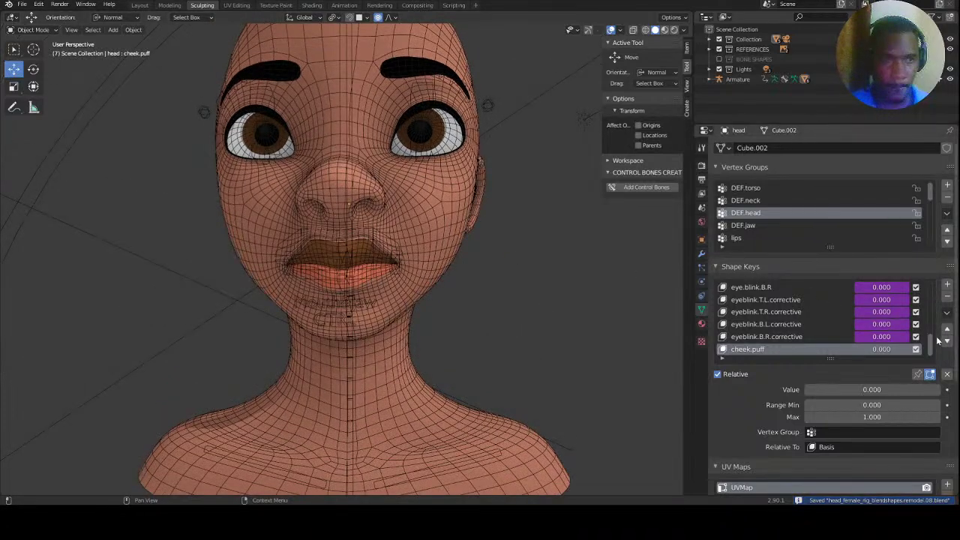
Select the armature, put it in Pose Mode with the mouth.corner.L bone selected, and save the file.
mouse_move(932, 342)
left_mouse_down()
mouse_move(930, 287)
mouse_move(931, 350)
left_mouse_up()
middle_click_drag(499, 263, 396, 259)
left_click(429, 251)
left_click(406, 263)
left_click(397, 255)
left_click(396, 258)
left_click(30, 30)
left_click(30, 64)
left_click(396, 258)
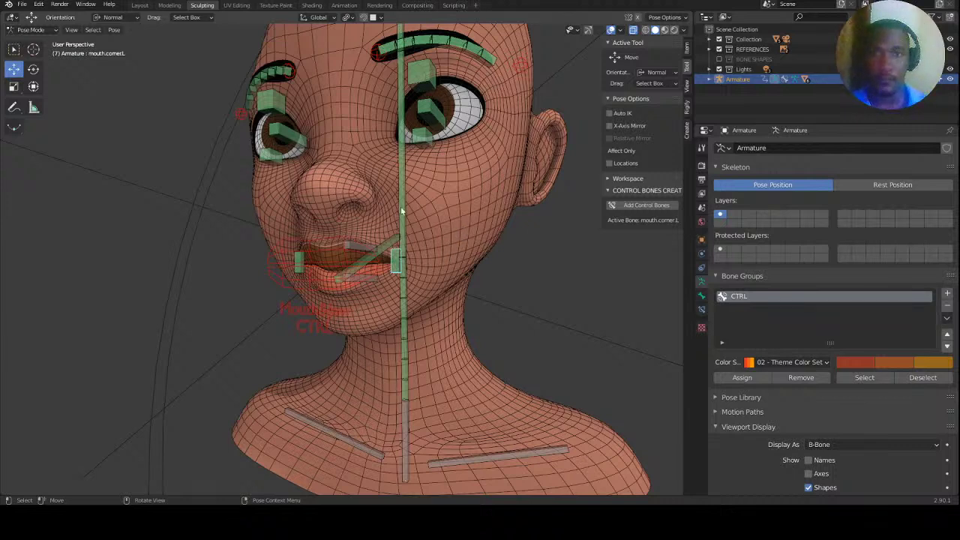
key("KP_1")
key("ctrl+s")
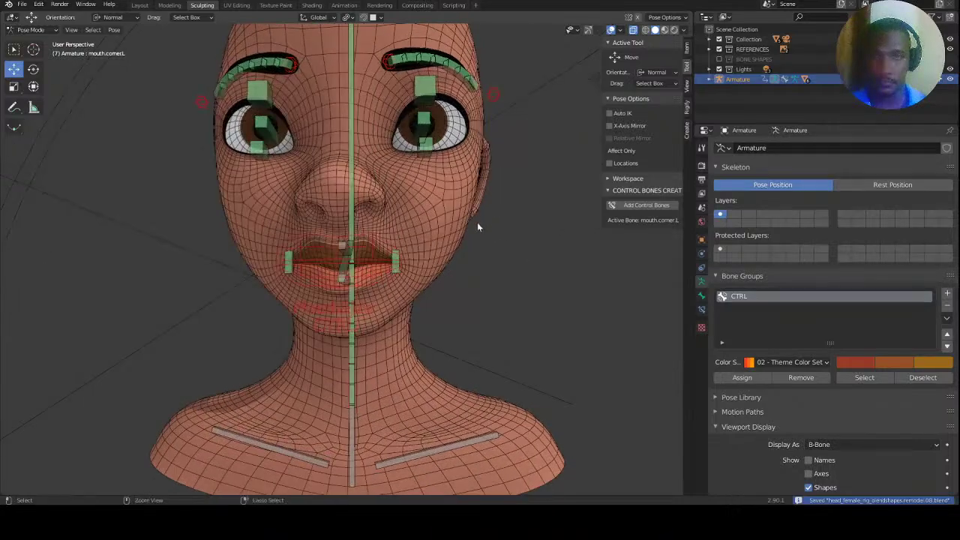
Select the DEF.head and mouth.corner.L bones in turn, then switch the armature to Edit Mode.
scroll(465, 240, "down", 2)
mouse_move(452, 267)
middle_mouse_down()
mouse_move(392, 271)
mouse_move(405, 249)
mouse_move(445, 271)
middle_mouse_up()
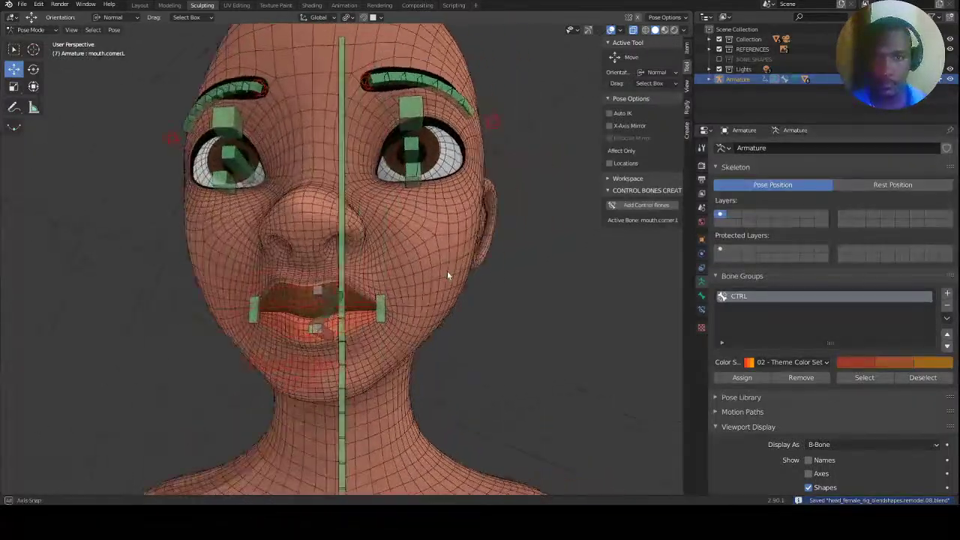
scroll(439, 255, "up", 2)
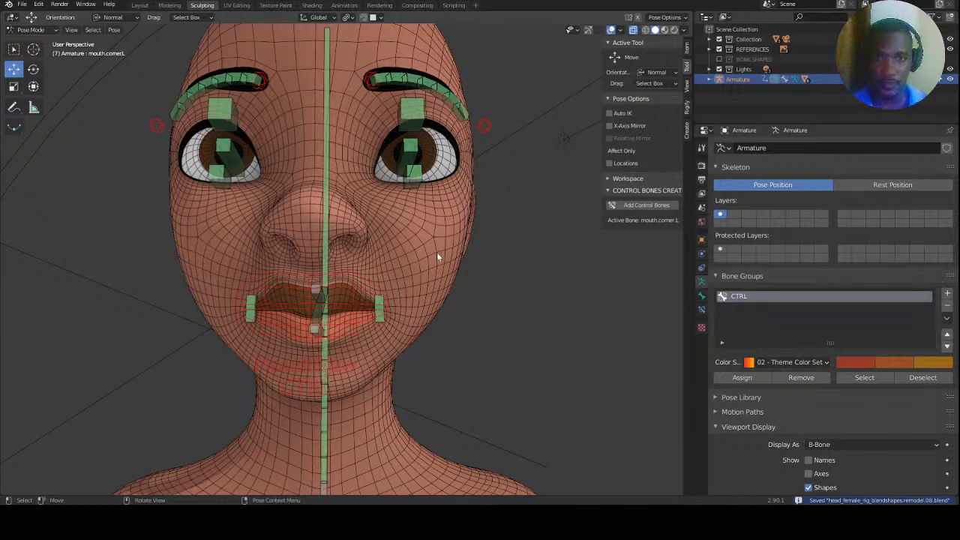
left_click(327, 187)
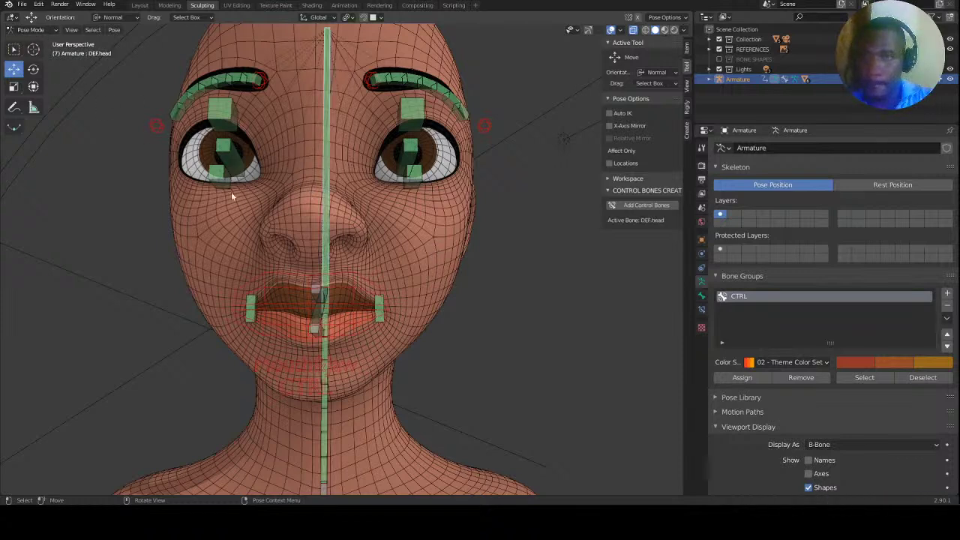
left_click(378, 316)
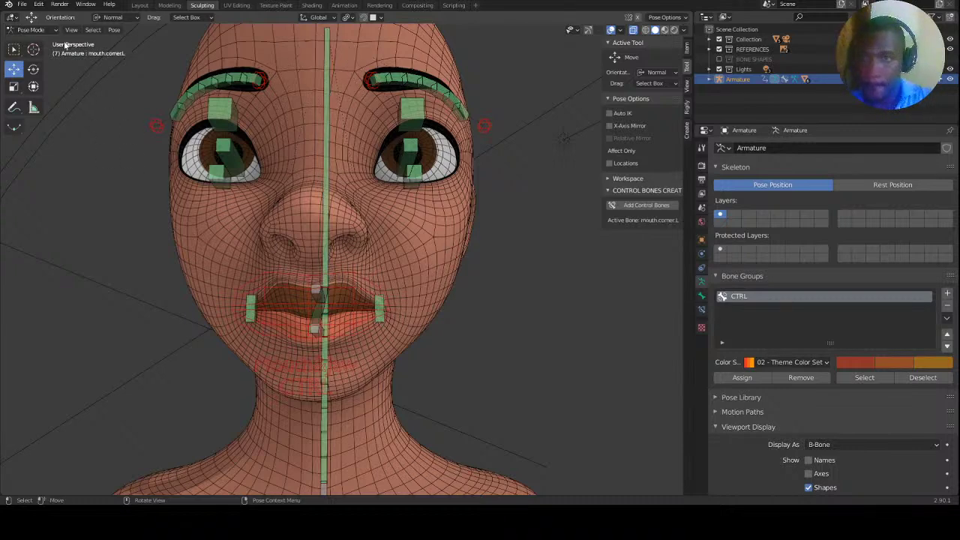
key("Tab")
middle_click_drag(415, 263, 442, 261)
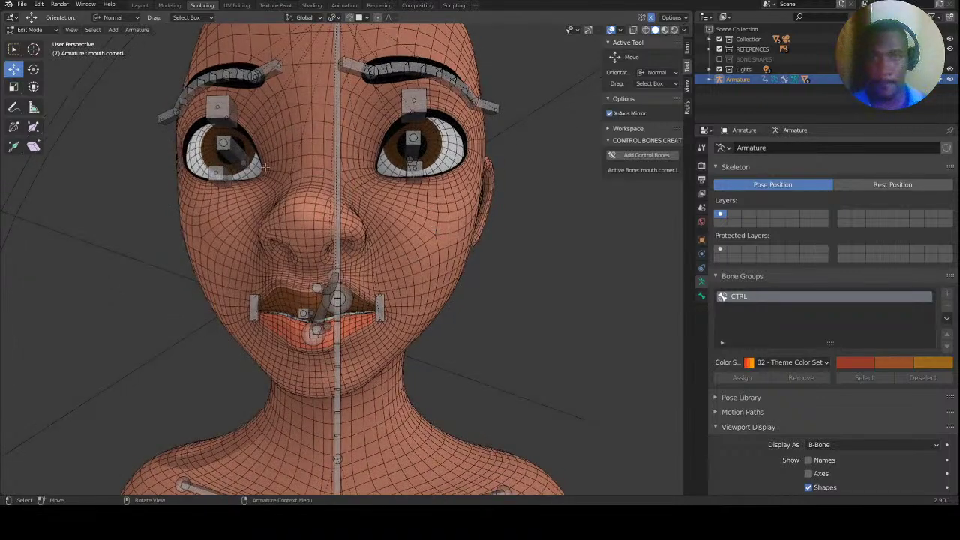
Place the 3D cursor on the character's left cheek, add a single bone there and select it.
left_click(33, 48)
key("g")
left_click(432, 253)
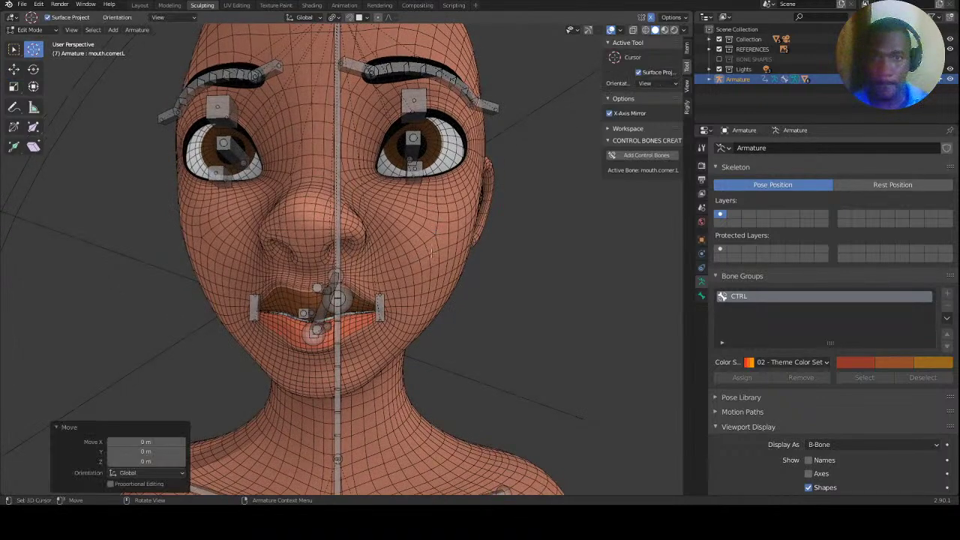
left_click(114, 30)
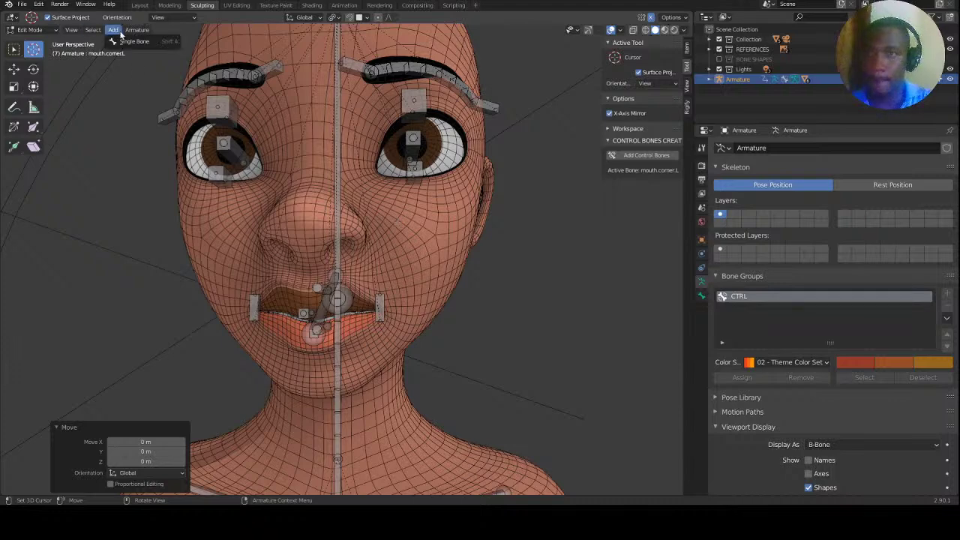
left_click(131, 41)
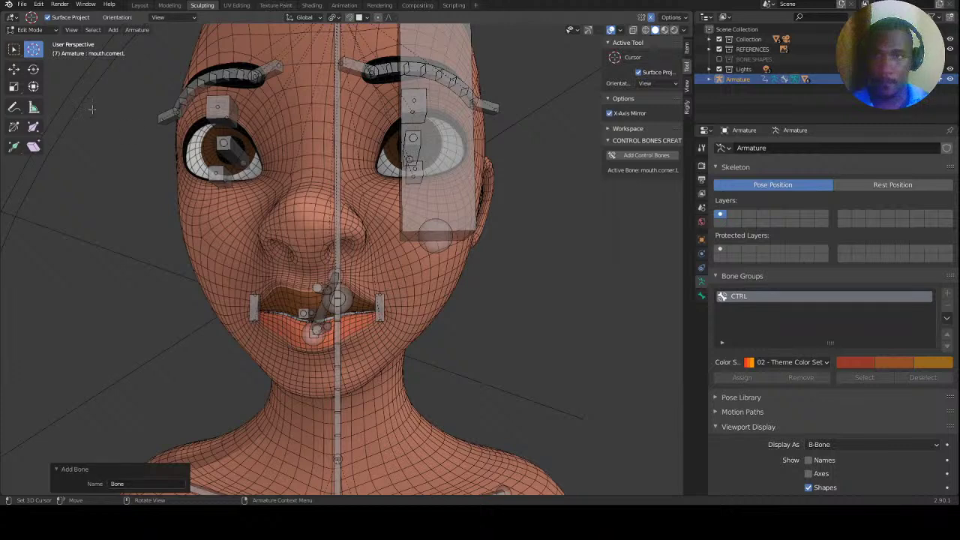
left_click(14, 50)
left_click(469, 194)
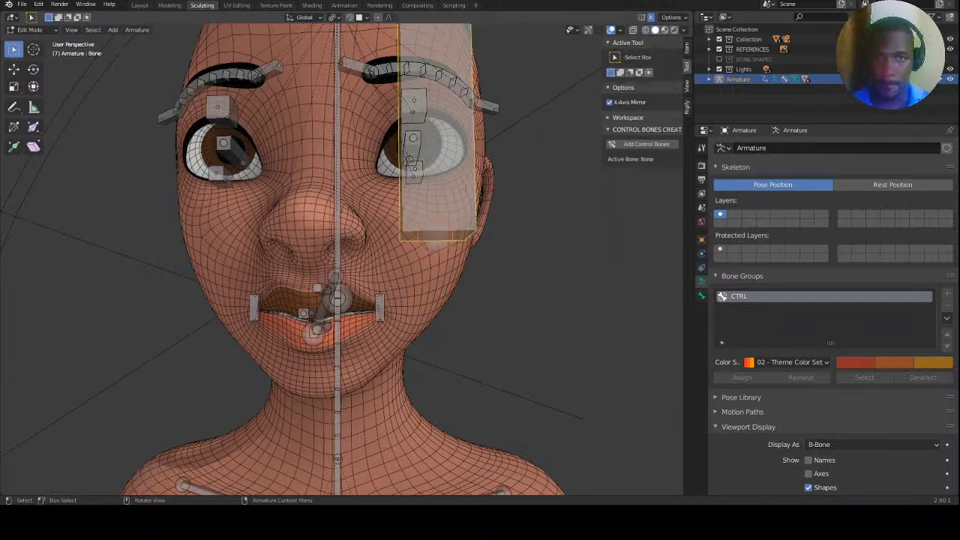
Scale the new cheek bone down to about 0.061 of its size and show it from the front.
key("s")
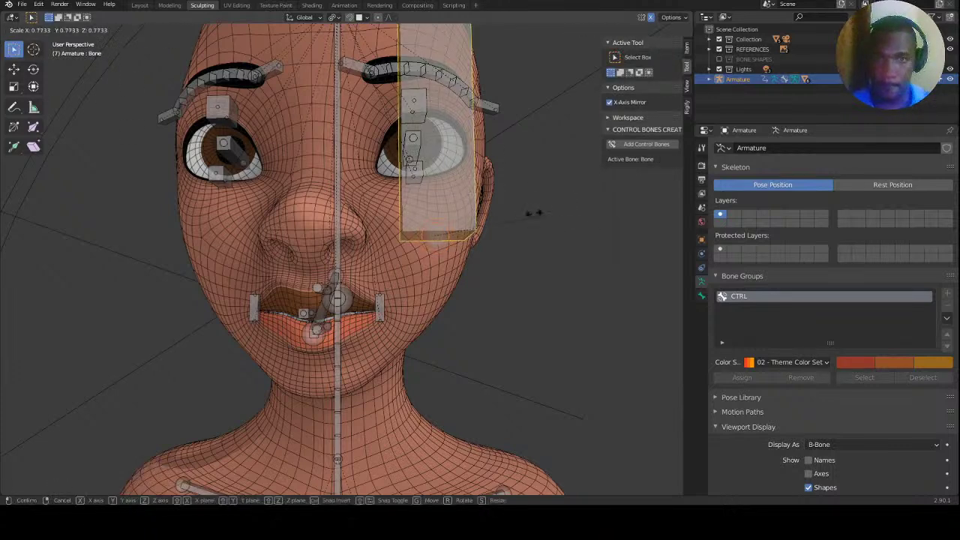
left_click(447, 231)
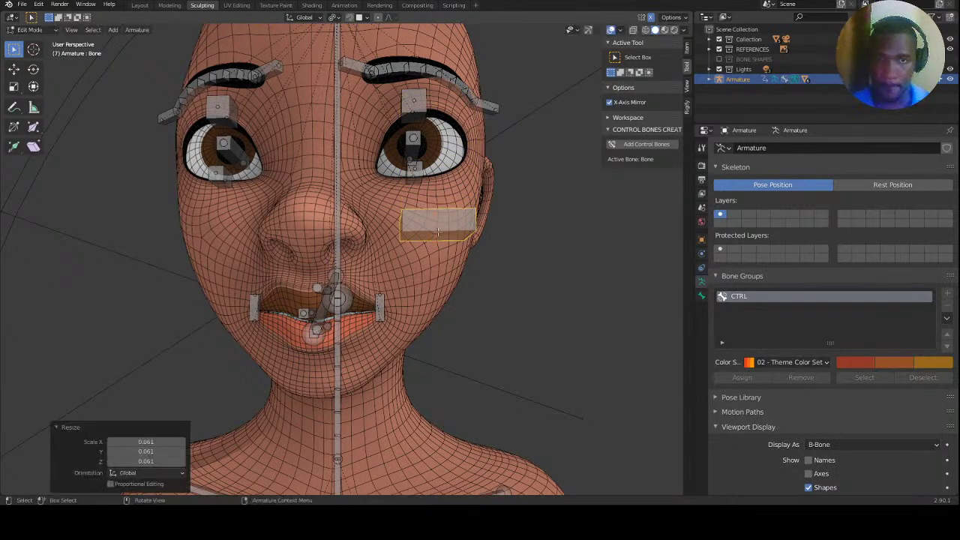
key("KP_1")
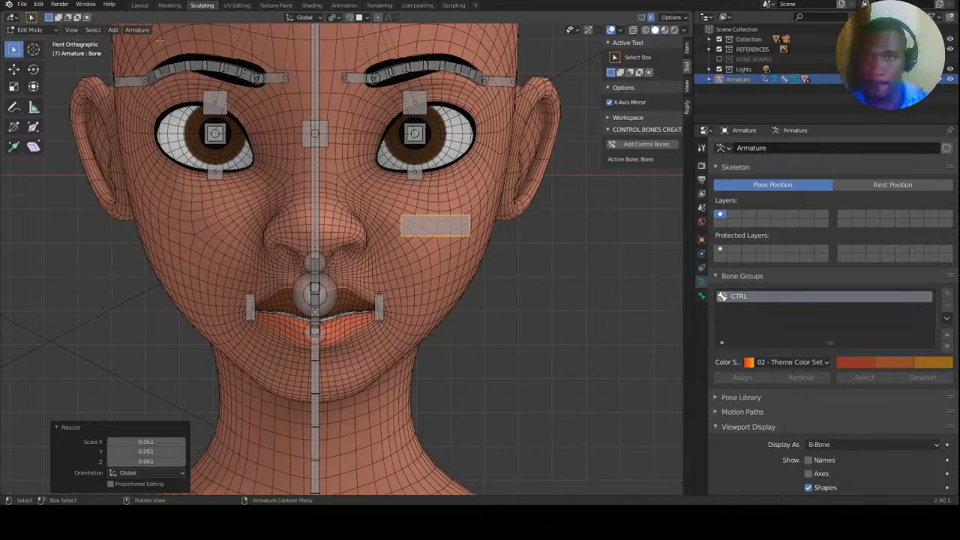
Reduce the cheek bone's B-Bone display thickness to about 0.457 with Scale BBone and save the file.
left_click(137, 30)
mouse_move(150, 42)
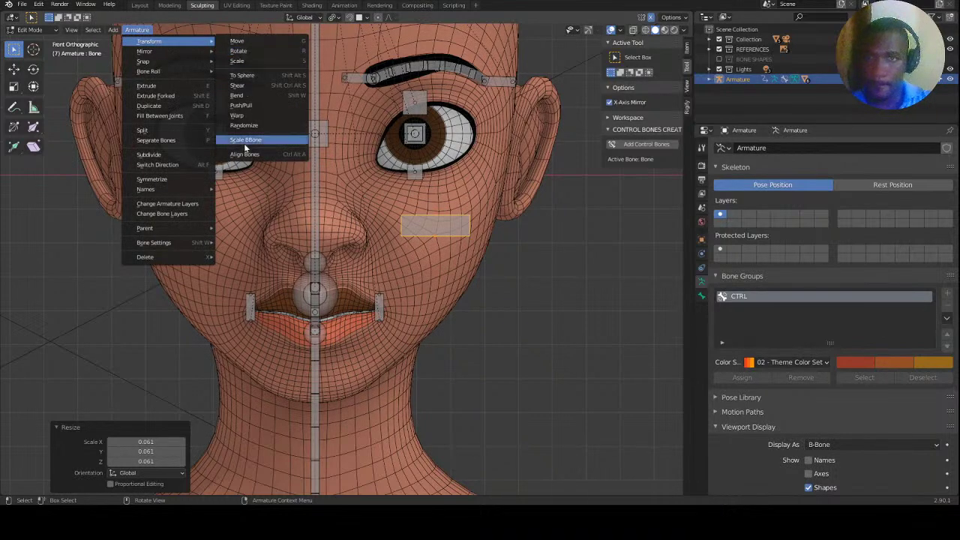
left_click(245, 140)
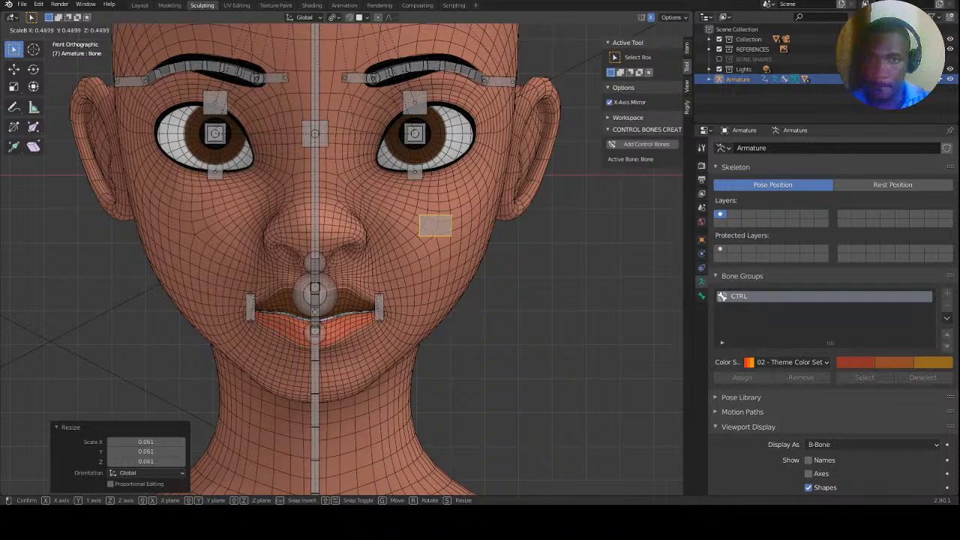
left_click(348, 194)
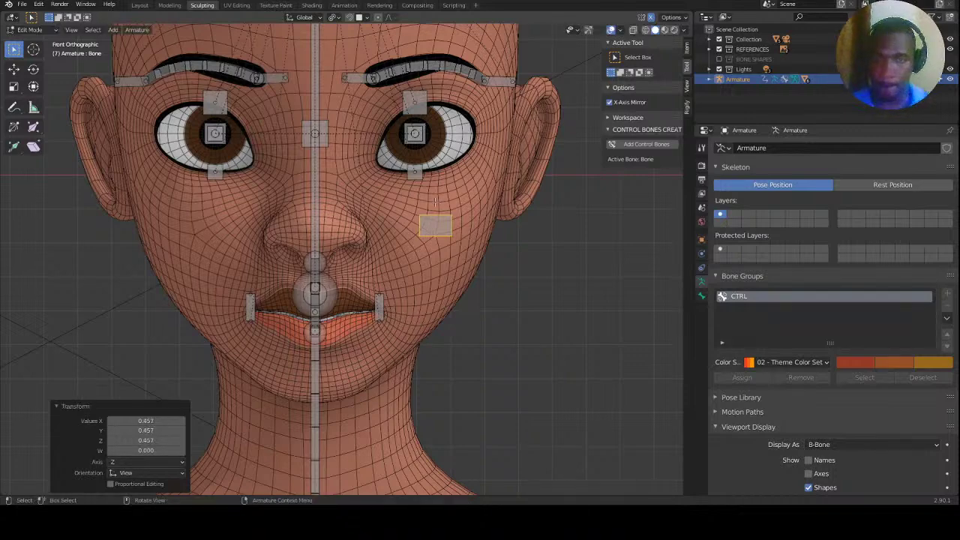
key("ctrl+s")
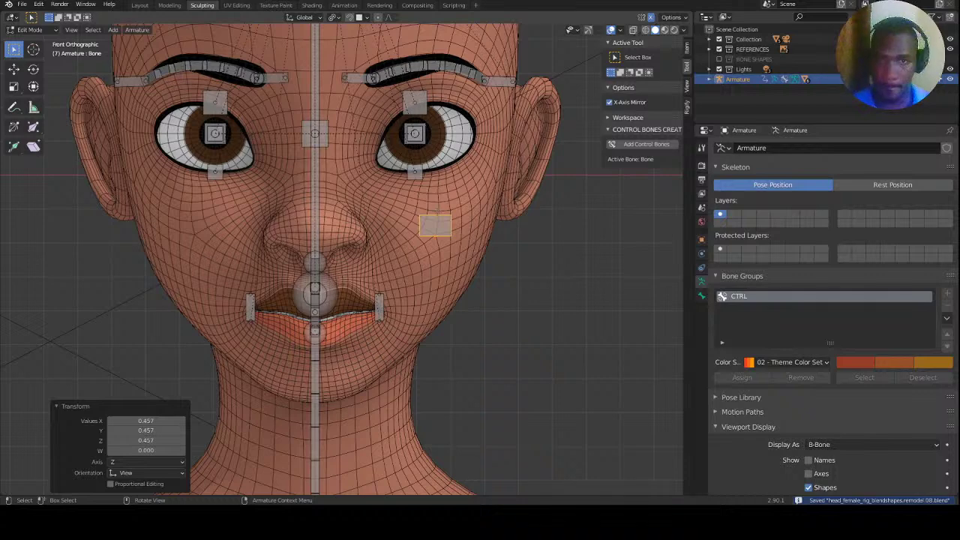
Rotate the cheek bone by about -90° in the right side view so it points out of the face.
left_click(440, 223)
key("Tab")
key("Tab")
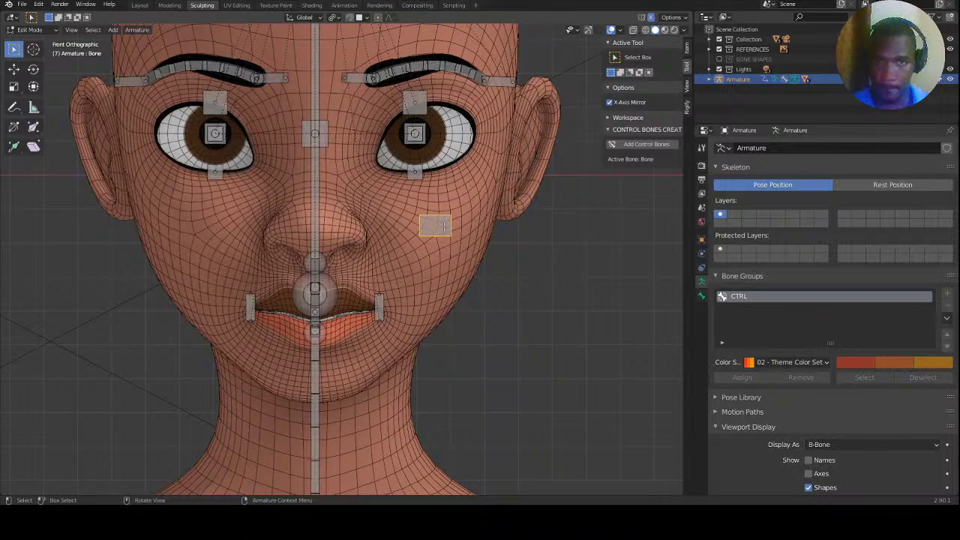
middle_click_drag(440, 226, 412, 208)
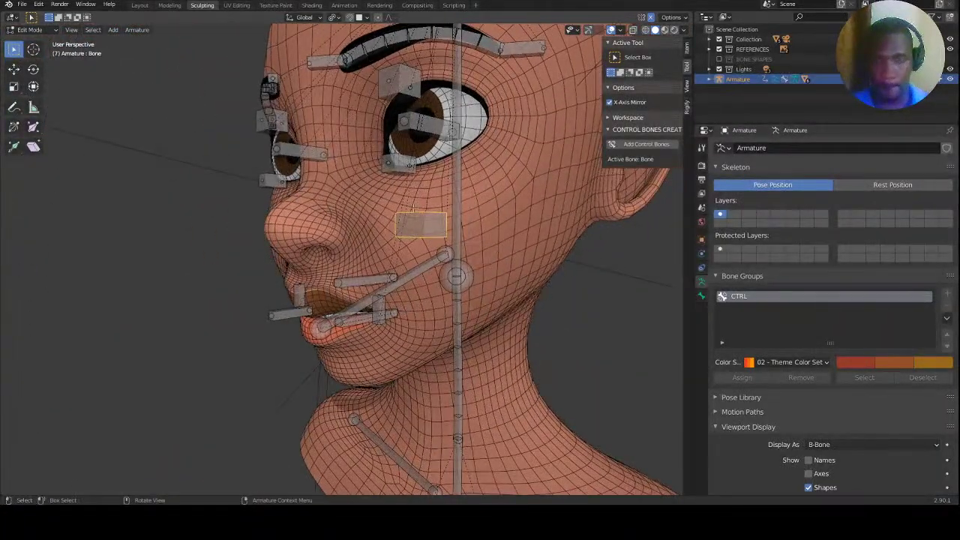
key("KP_1")
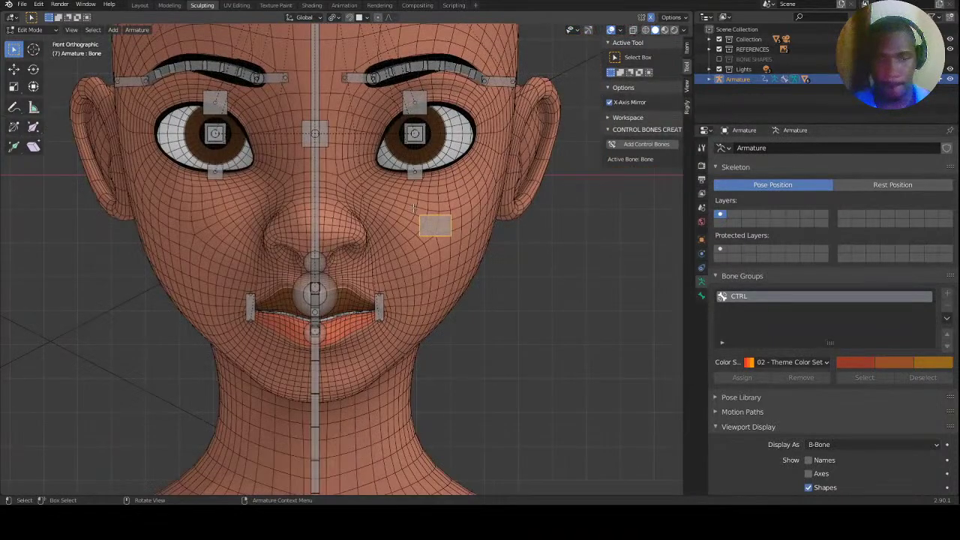
key("KP_3")
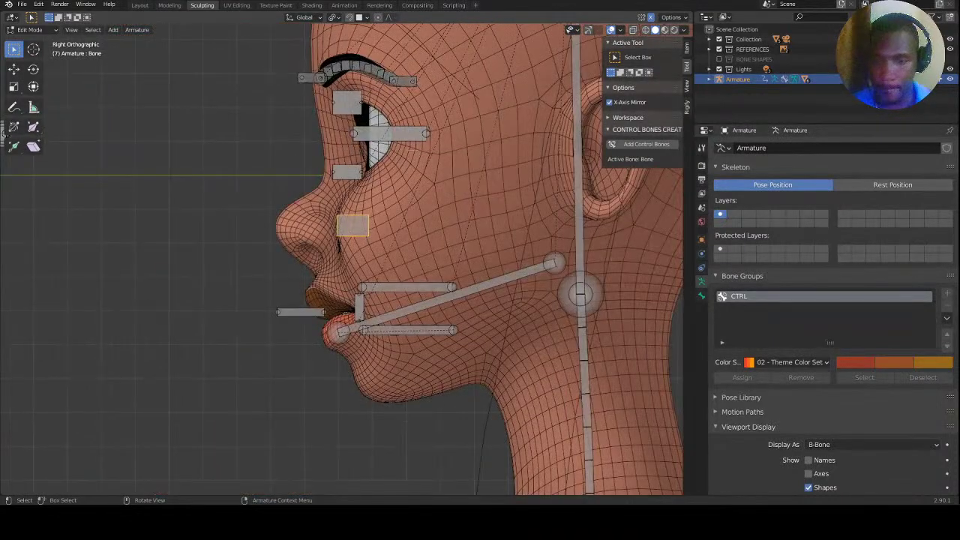
key("r")
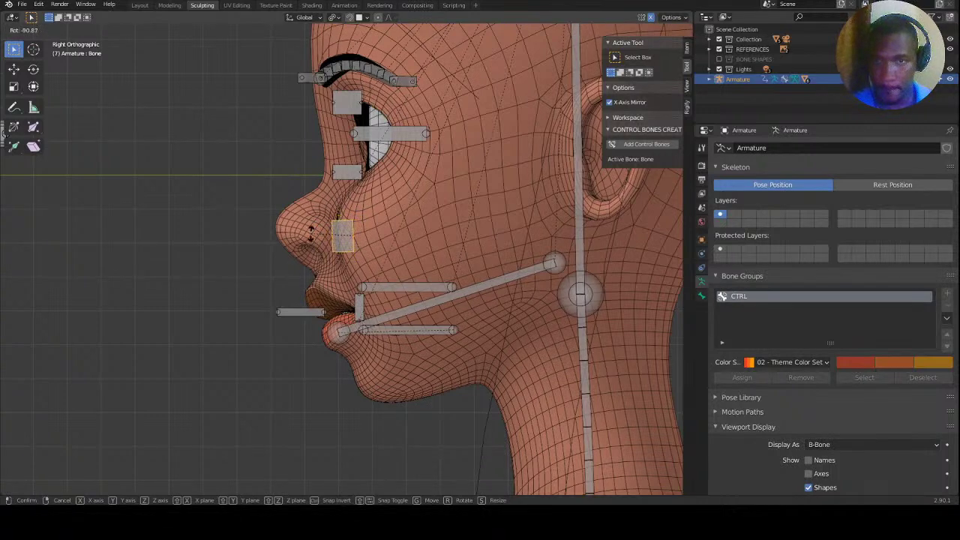
left_click(311, 232)
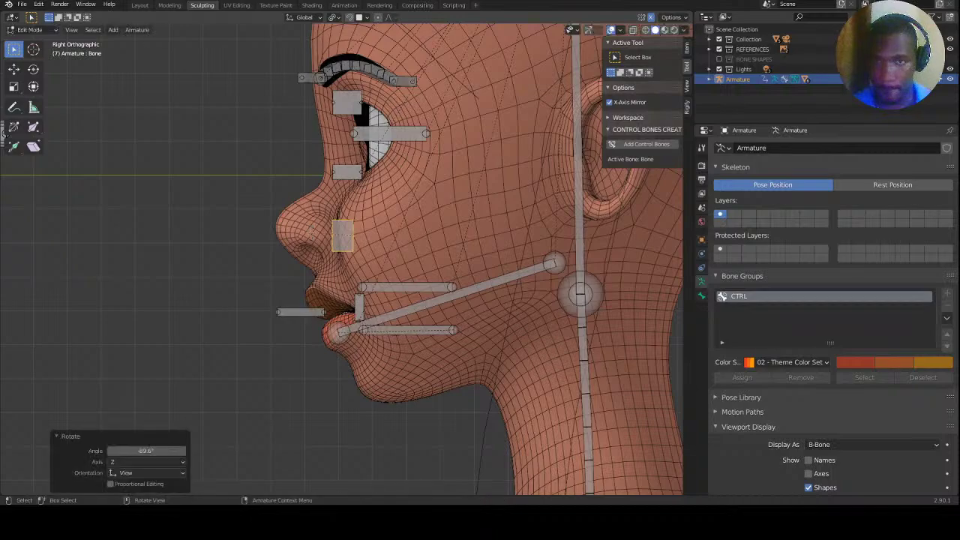
Trackball-rotate the cheek bone by about 1.7° and 30.4° to follow the cheek's surface, and save the file.
key("KP_1")
middle_click_drag(426, 240, 410, 235)
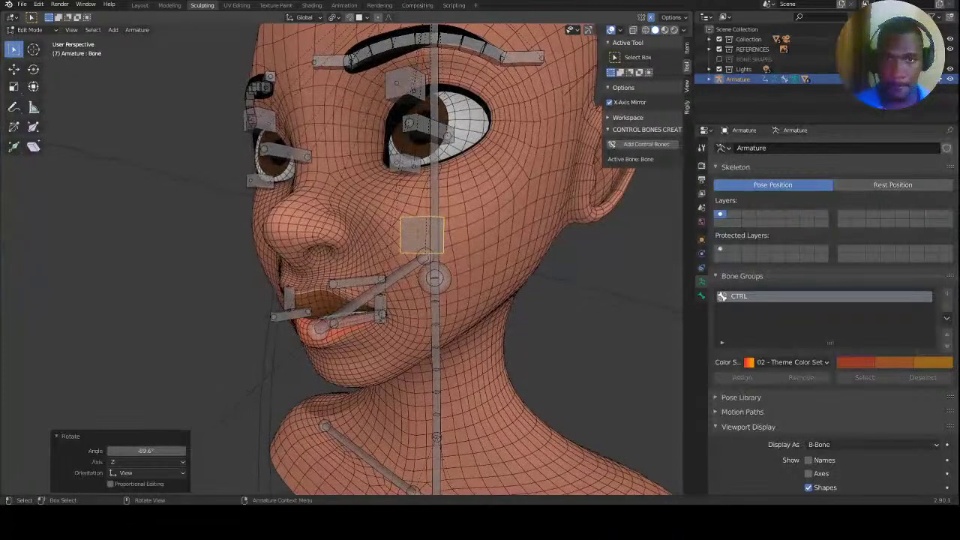
key("r")
key("r")
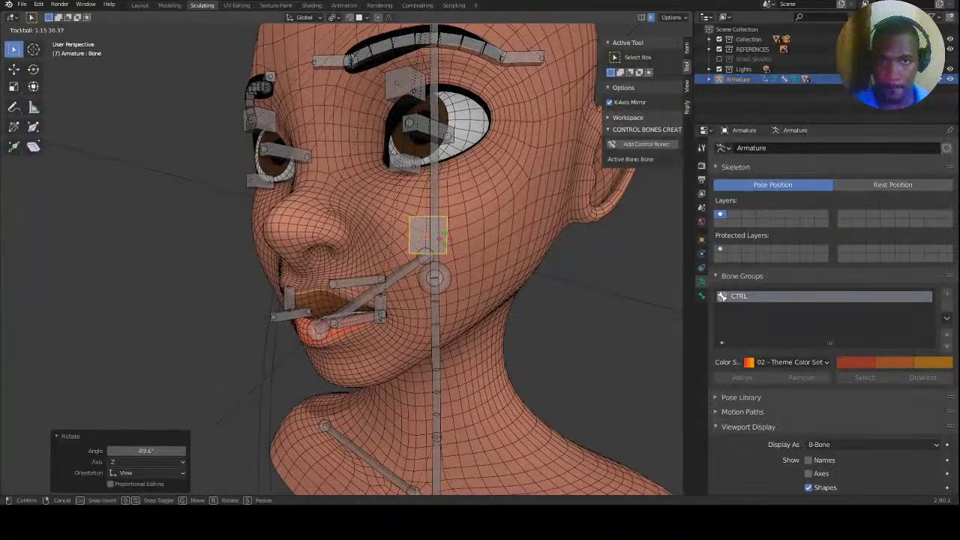
left_click(424, 245)
middle_click_drag(425, 245, 454, 247)
key("ctrl+s")
Enable the move gizmo, shift the cheek bone about -0.044 m along its own Y axis, and save the file.
left_click(13, 69)
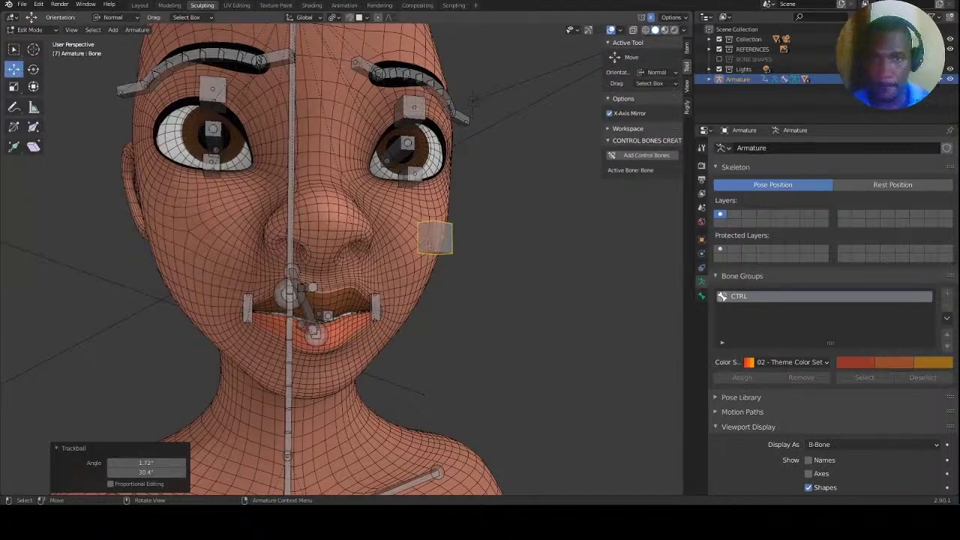
left_click(437, 243)
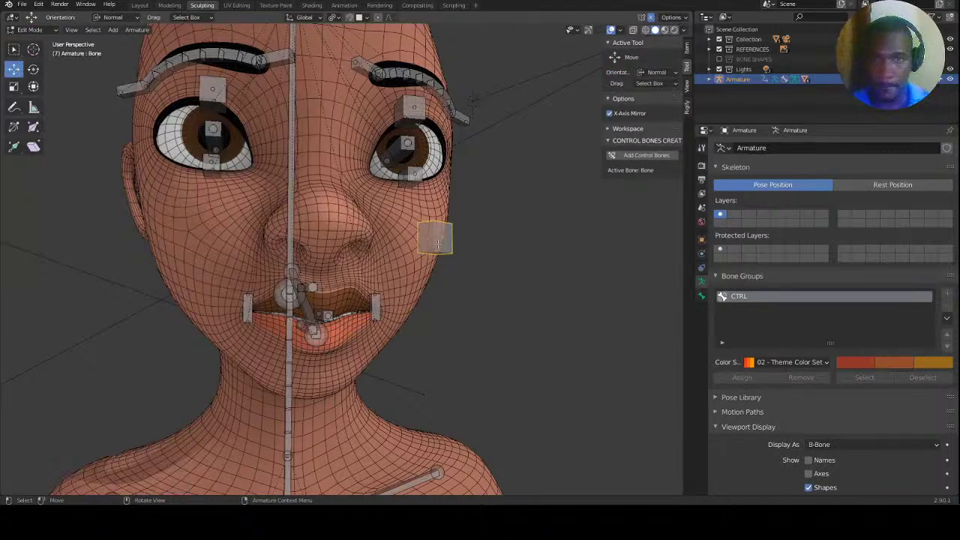
left_click(612, 32)
left_click_drag(577, 58, 593, 60)
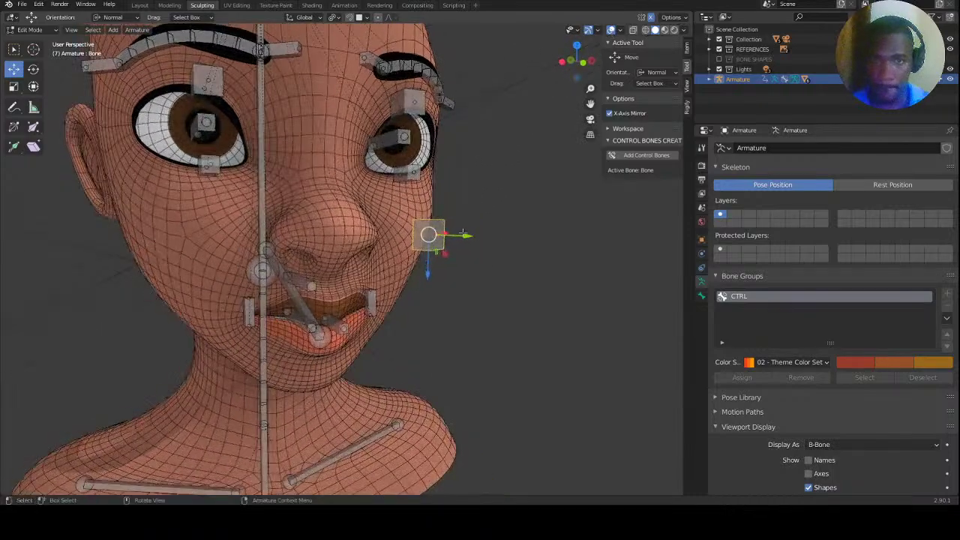
left_click_drag(465, 235, 450, 237)
middle_click_drag(451, 237, 477, 240)
key("ctrl+s")
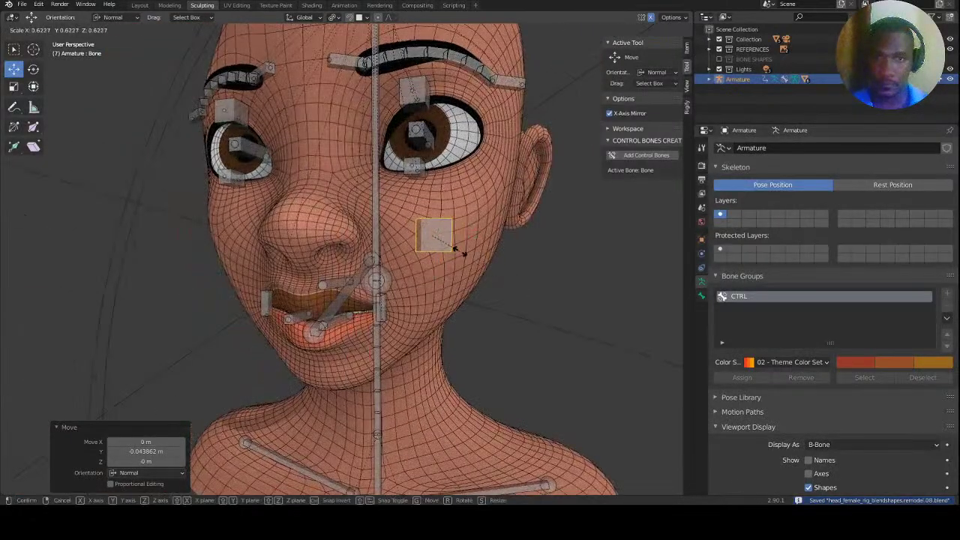
Rename the new bone cheek and save the file, ending in Edit Mode.
left_click(30, 30)
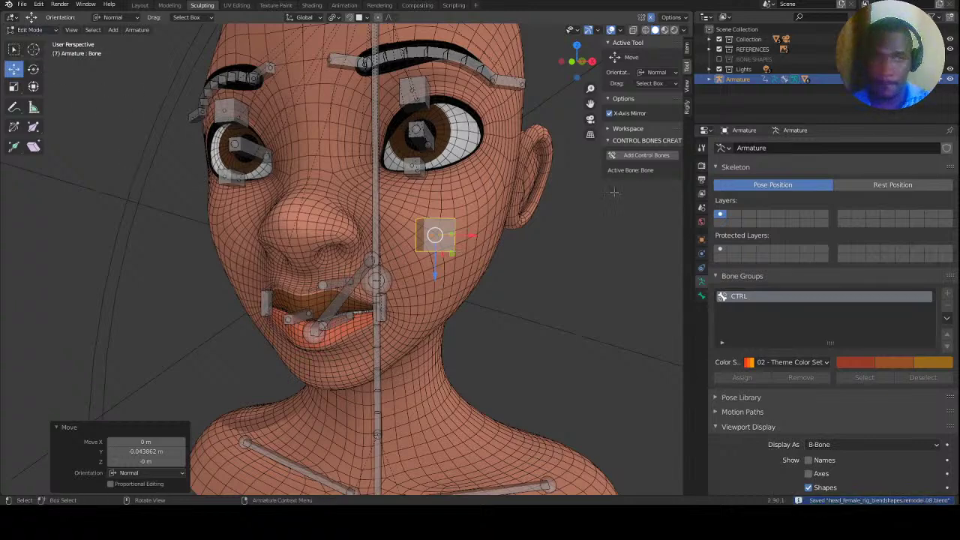
left_click(702, 295)
left_click(773, 148)
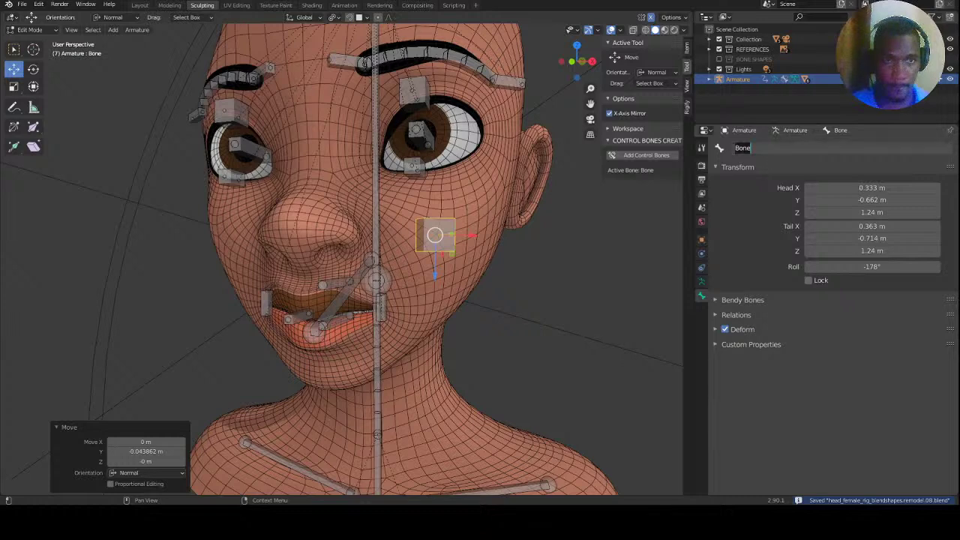
type("cheek")
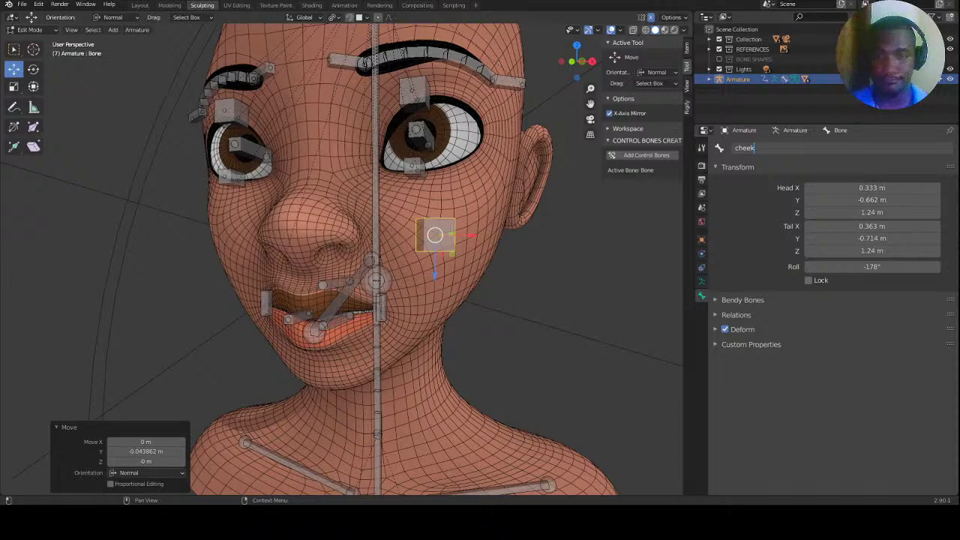
key("Return")
middle_click_drag(453, 233, 432, 225)
key("ctrl+Tab")
key("ctrl+s")
key("Tab")
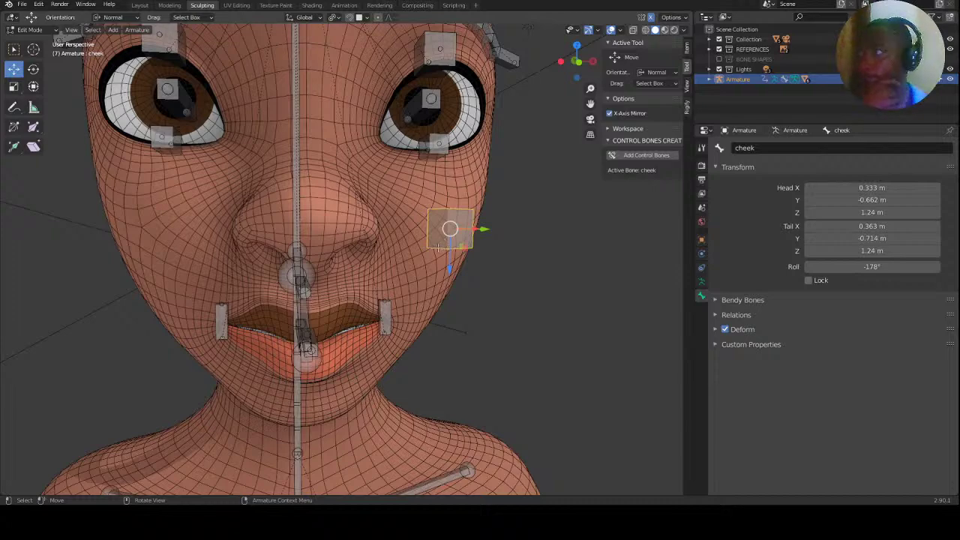
Add the left-side suffix to the bone's name, making it cheek.L, and save the file.
middle_click_drag(439, 247, 504, 220)
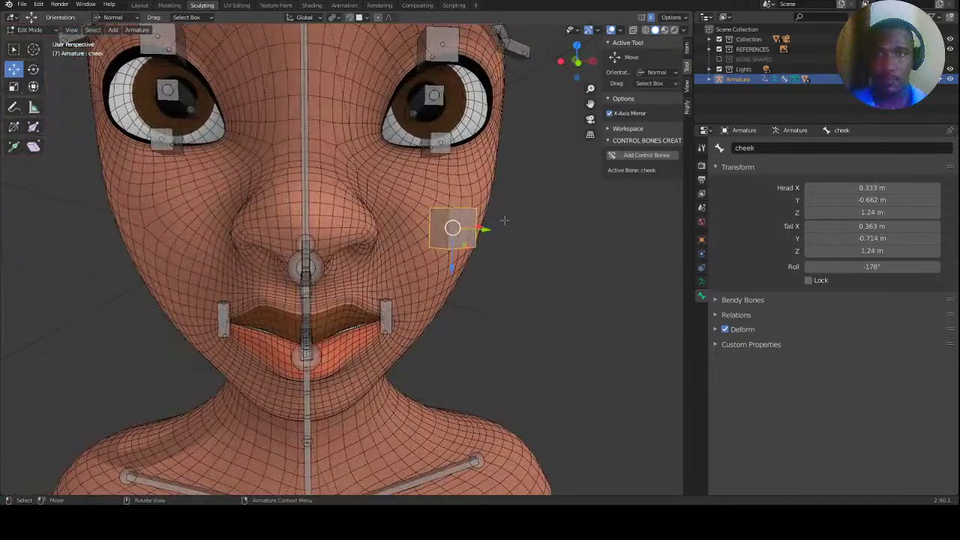
left_click(767, 152)
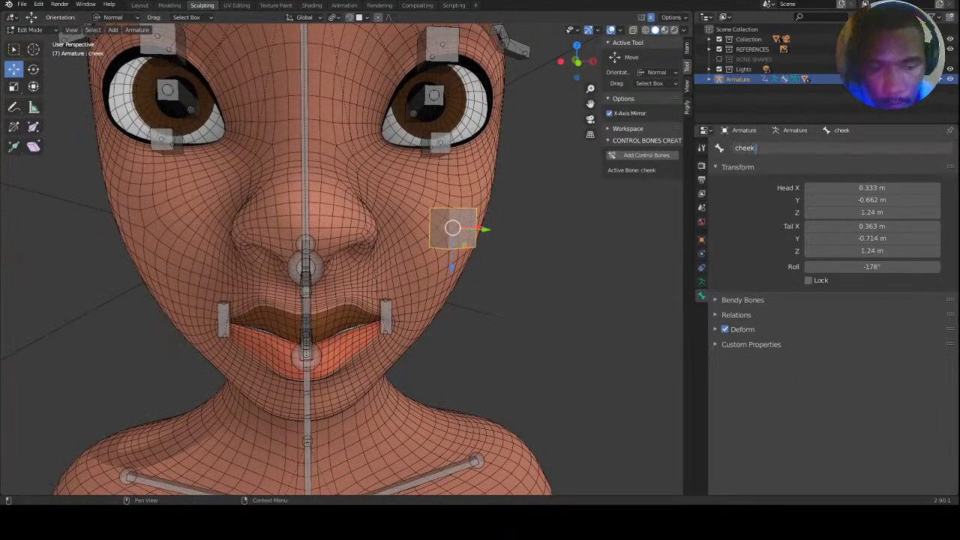
type(".L")
key("Return")
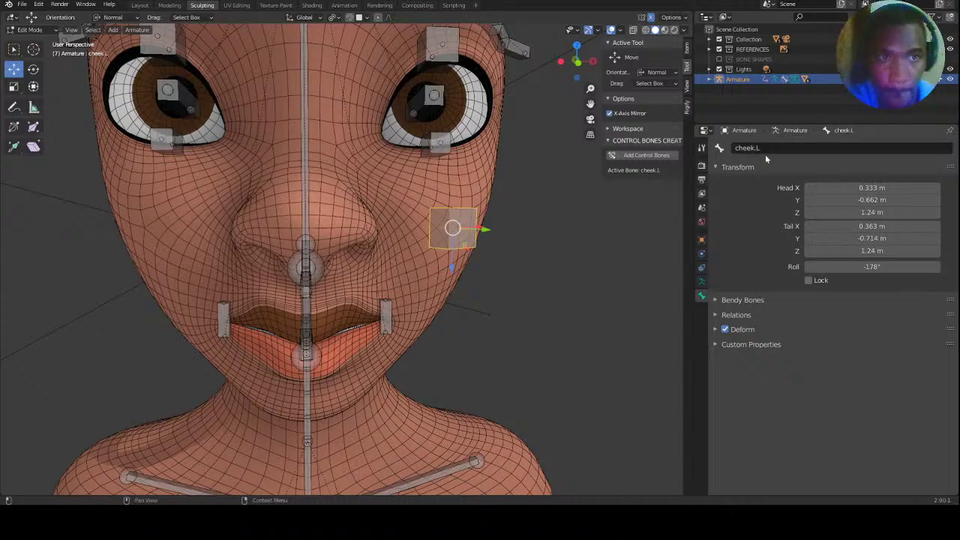
key("ctrl+s")
Check the cheek.L bone among the other controls in Pose Mode and return to Edit Mode.
middle_click_drag(481, 228, 450, 230)
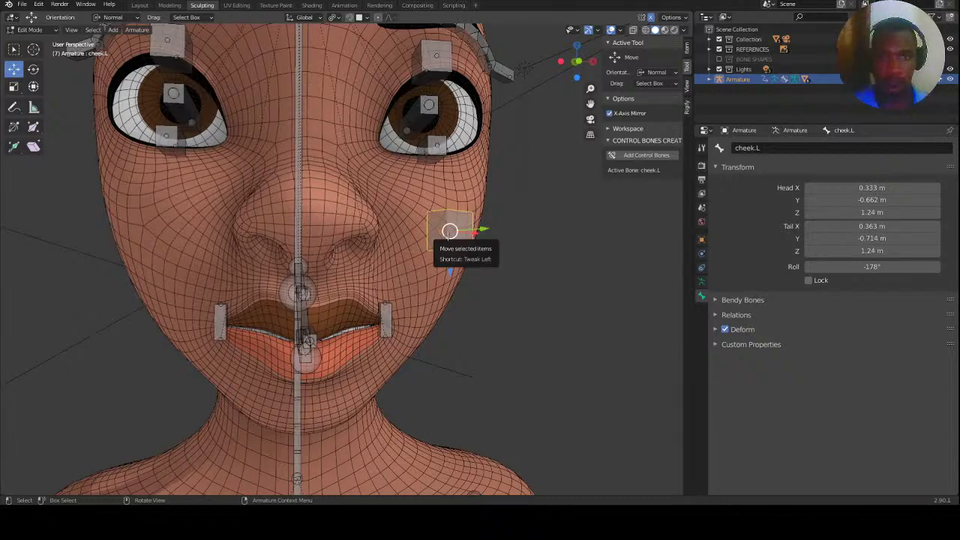
left_click(450, 232)
key("ctrl+Tab")
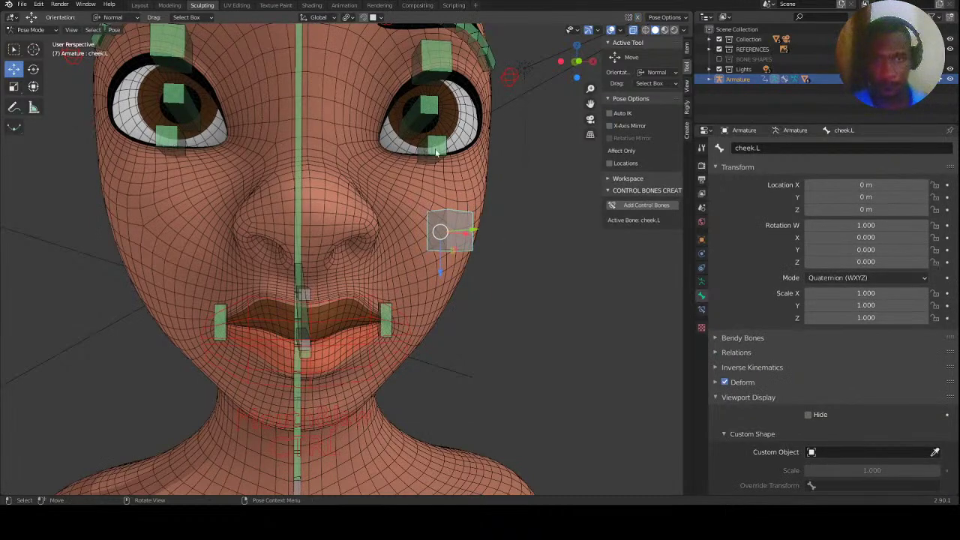
key("ctrl+Tab")
Set the roll of the cheek.L bone to 0° in its transform values.
key("KP_1")
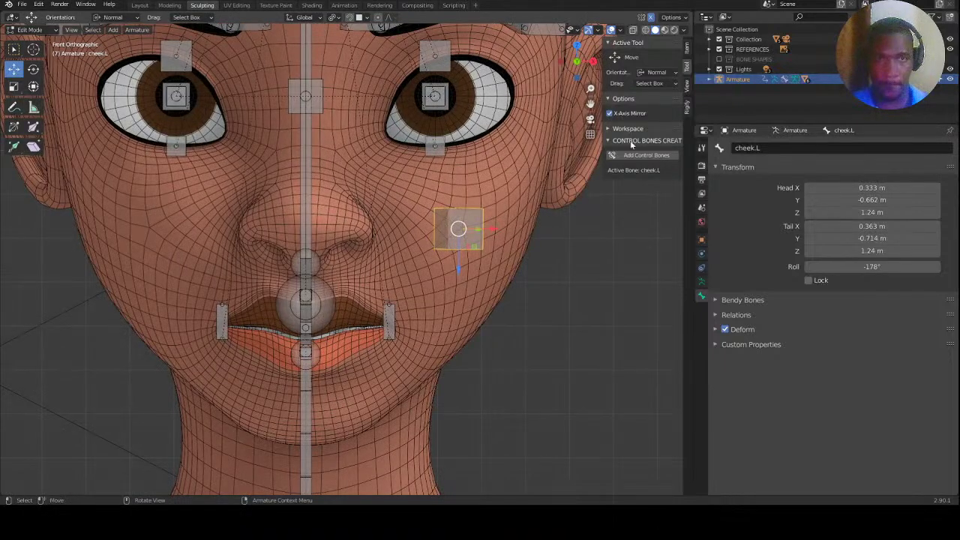
left_click(687, 48)
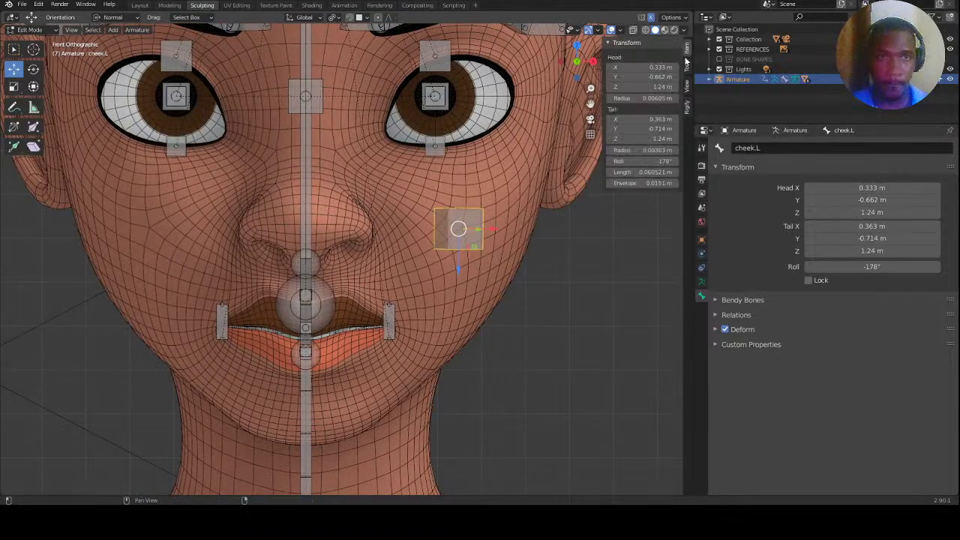
left_click(642, 160)
type("0")
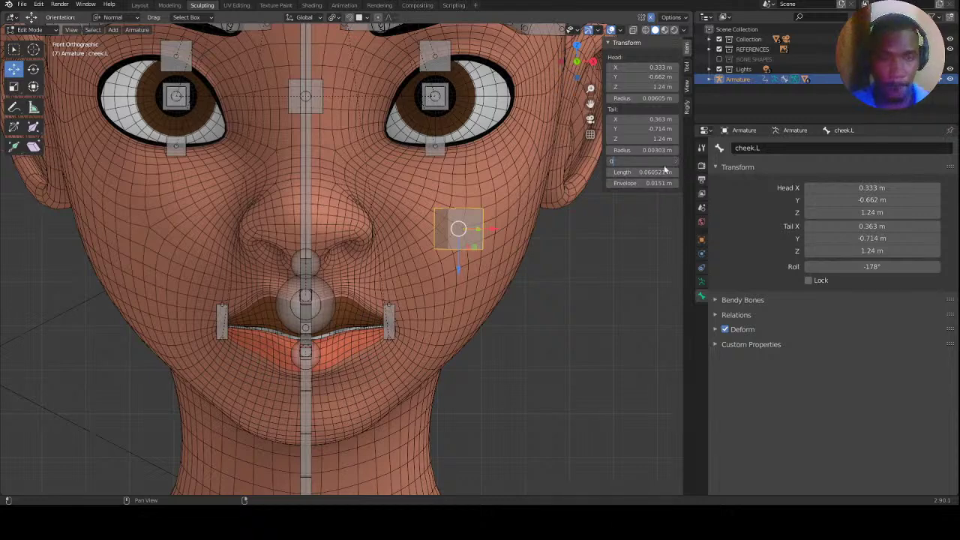
key("Return")
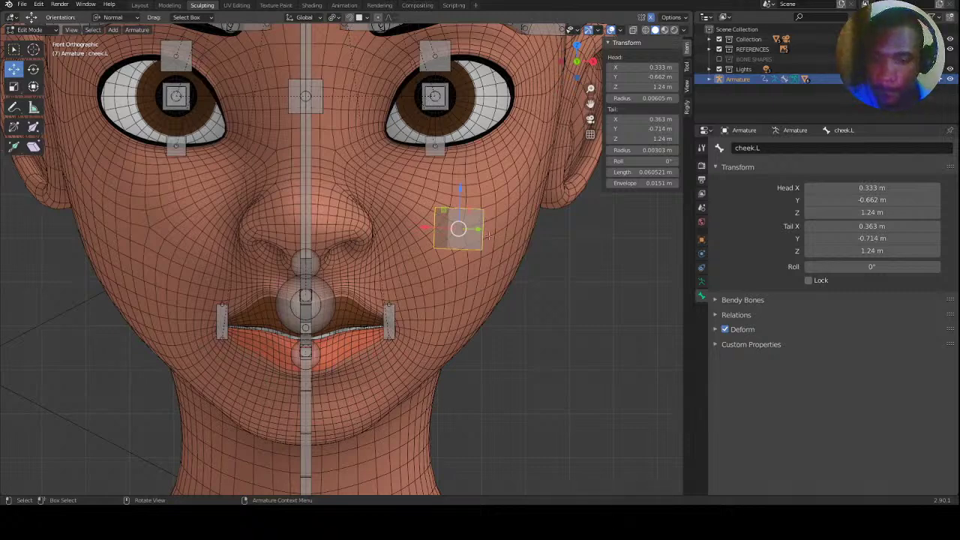
Straighten the cheek.L bone by scaling it to 0 along the global X axis and to 0 along Z.
key("s")
key("x")
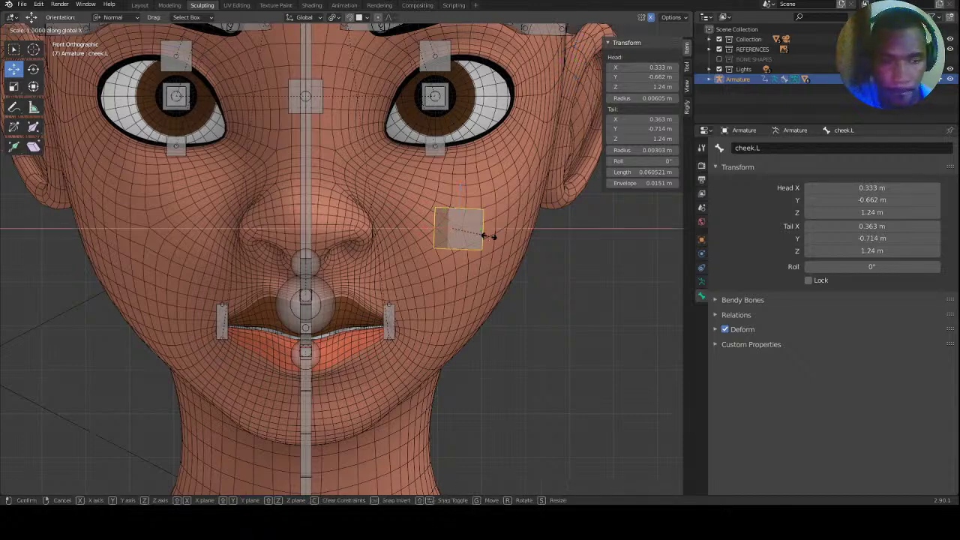
key("0")
key("Return")
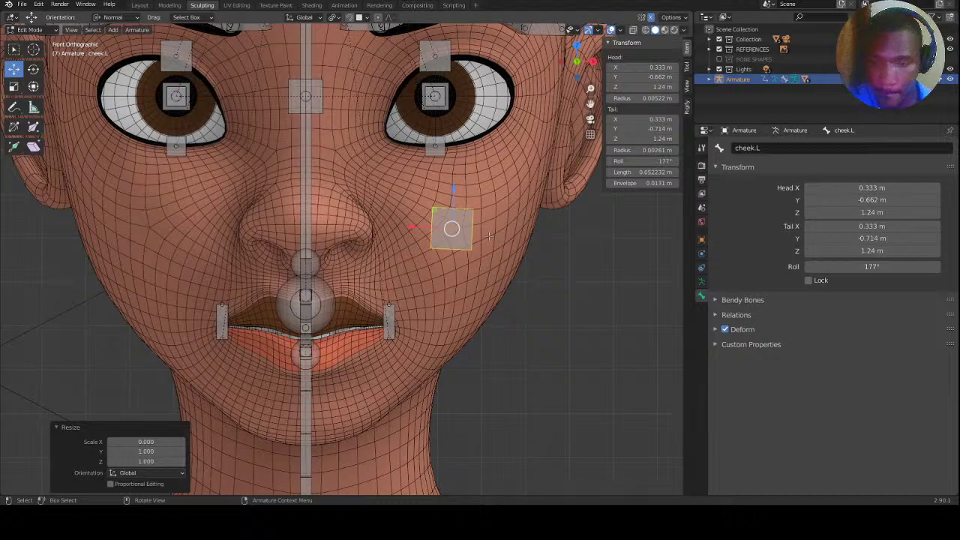
key("s")
key("z")
key("0")
key("Return")
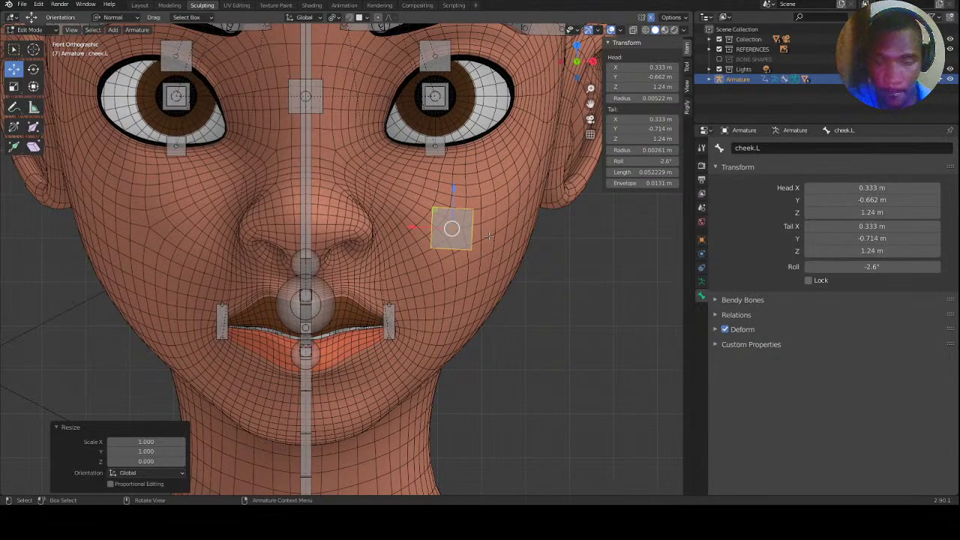
key("s")
key("y")
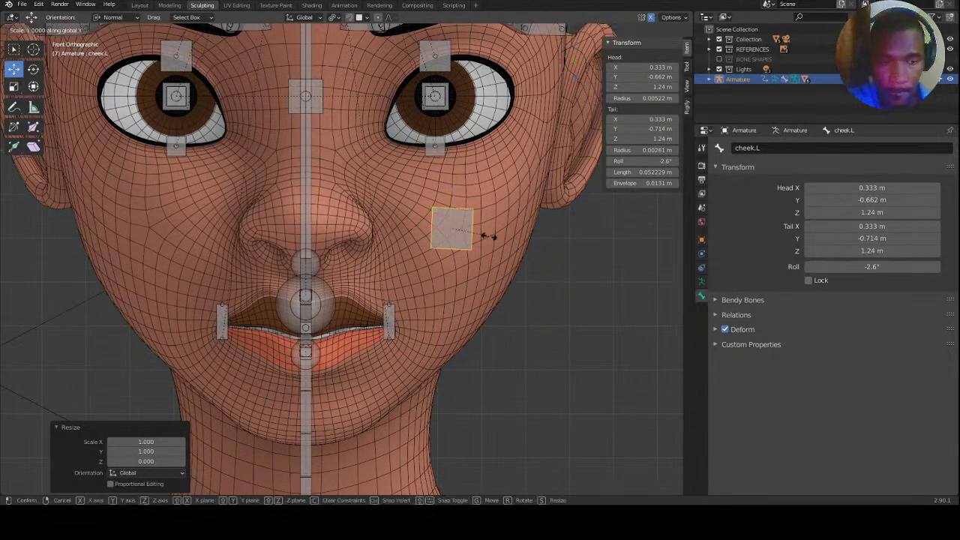
key("Escape")
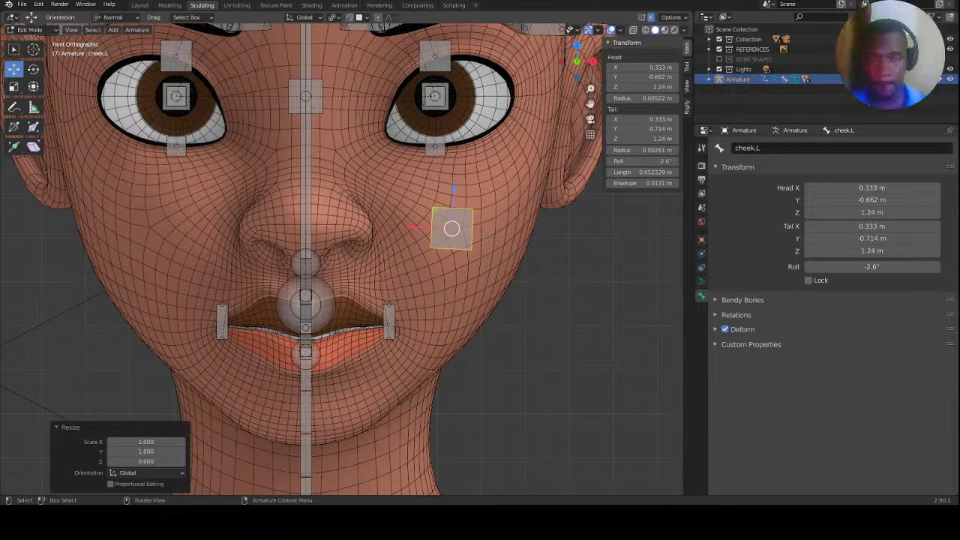
Set the roll of the cheek.L bone back to 0°.
left_click(664, 161)
type("0")
key("Return")
Rotate the cheek.L bone in top view to face outward with the cheek, its tail at about X 0.359 m, Y -0.707 m.
middle_click_drag(476, 164, 454, 212)
key("KP_1")
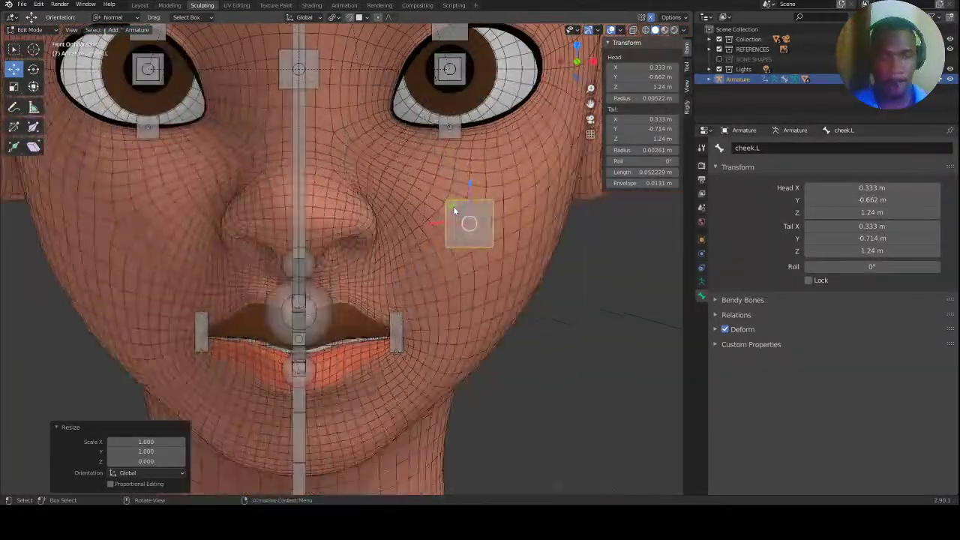
key("KP_7")
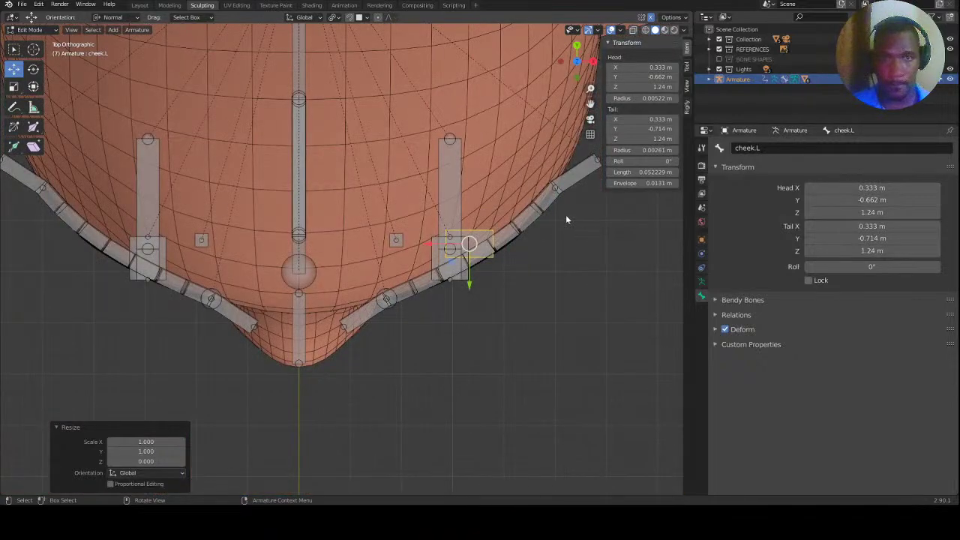
key("r")
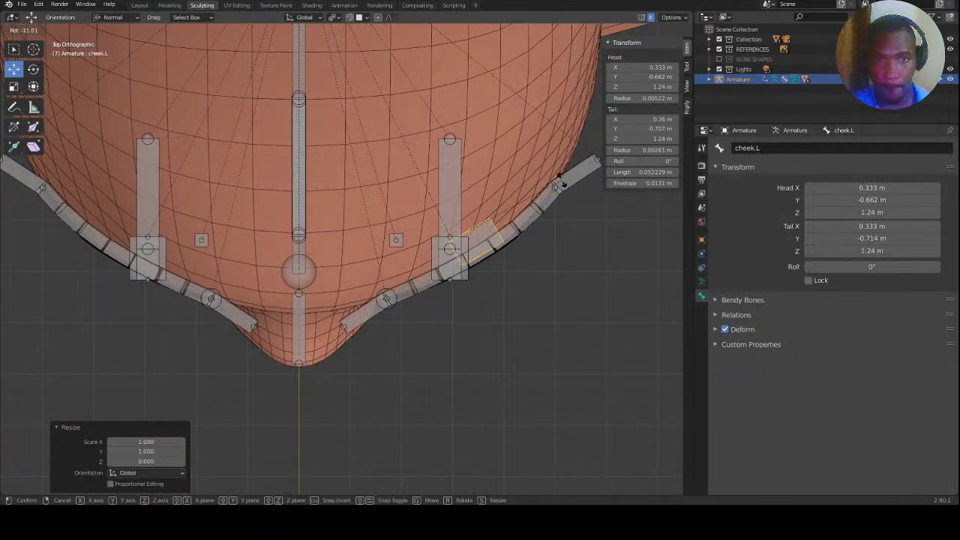
left_click(564, 185)
Check the angled cheek.L bone in Pose Mode and save the file.
key("ctrl+Tab")
middle_click_drag(511, 293, 408, 236)
key("ctrl+s")
scroll(421, 244, "down", 4)
Symmetrize the cheek.L bone in Edit Mode to create cheek.R on the opposite cheek, and save the file.
key("Tab")
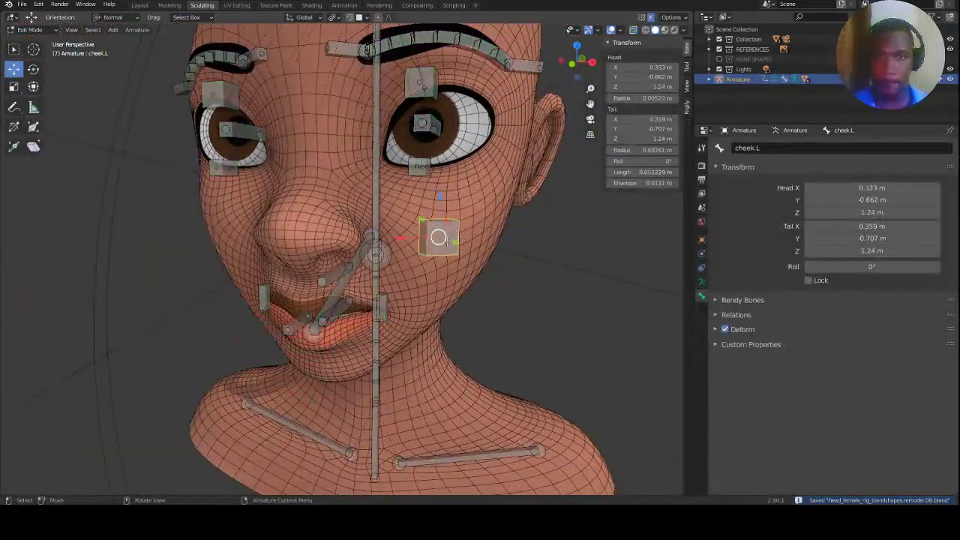
left_click(136, 30)
left_click(152, 180)
middle_click_drag(135, 219, 133, 303)
left_click(109, 307)
left_click(181, 242)
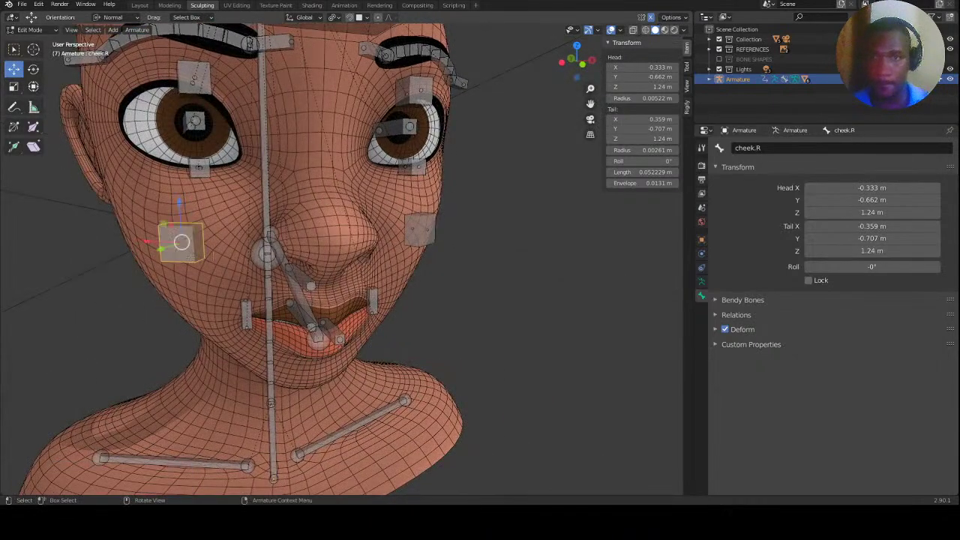
left_click(423, 240)
key("ctrl+s")
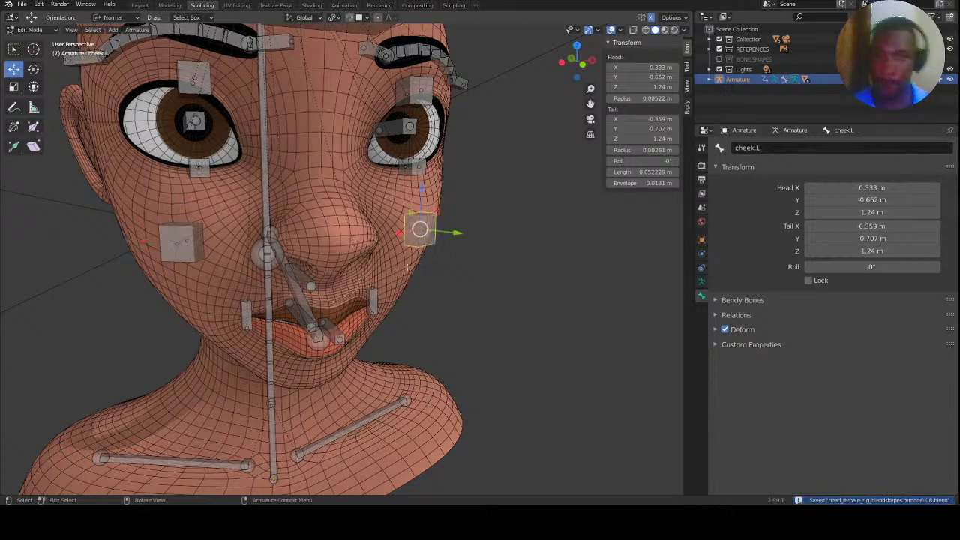
Parent both cheek bones to the DEF.head bone with the Keep Offset option.
key("KP_1")
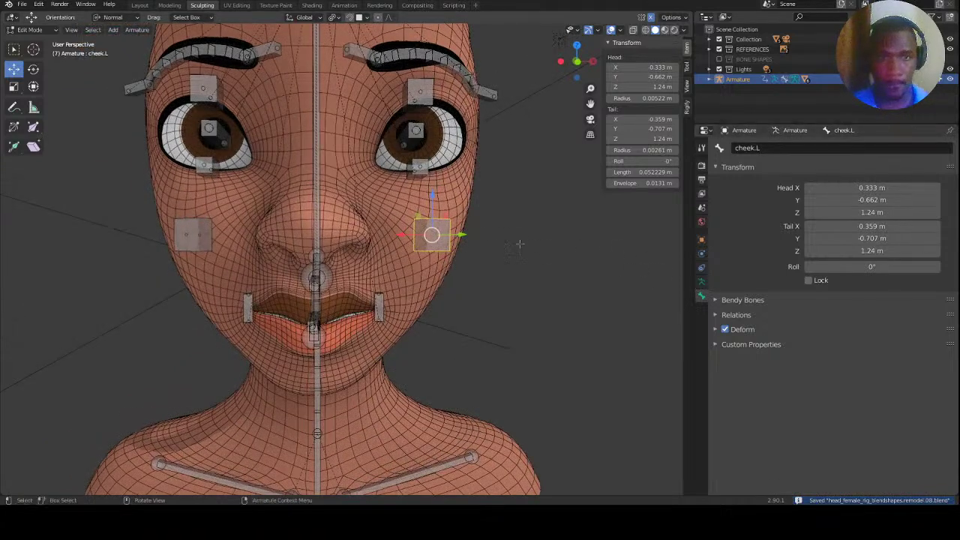
left_click(30, 29)
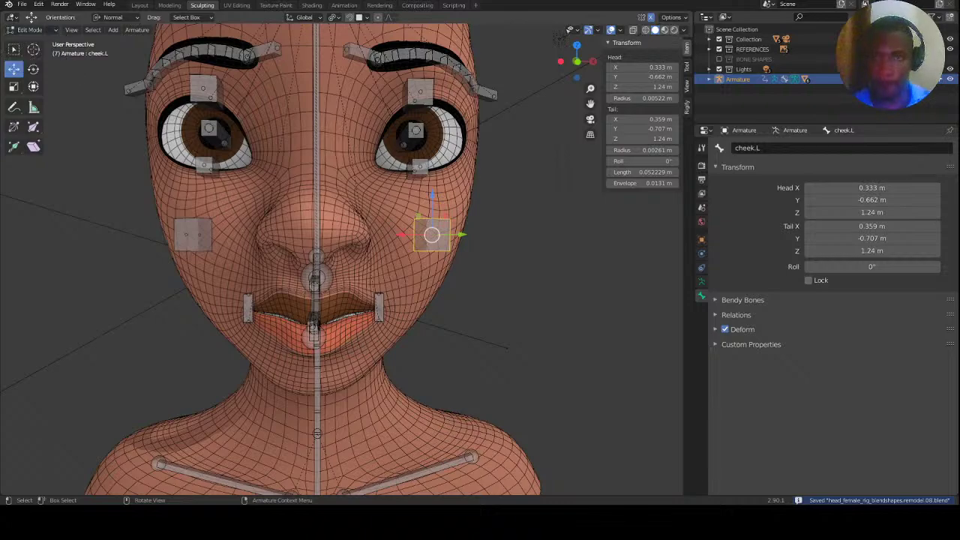
key("ctrl+shift+m")
left_click(435, 230, "shift")
middle_click_drag(356, 250, 336, 160)
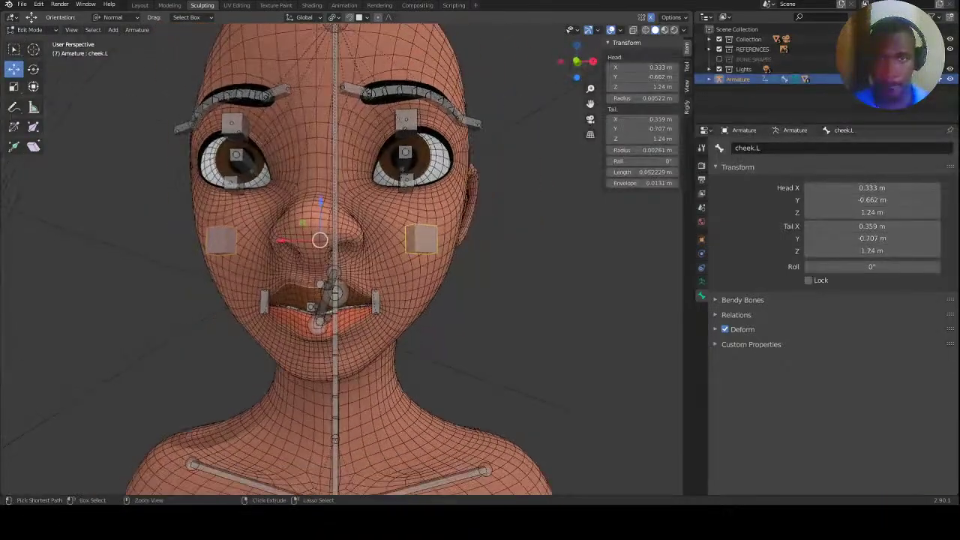
left_click(336, 177, "shift")
key("ctrl+p")
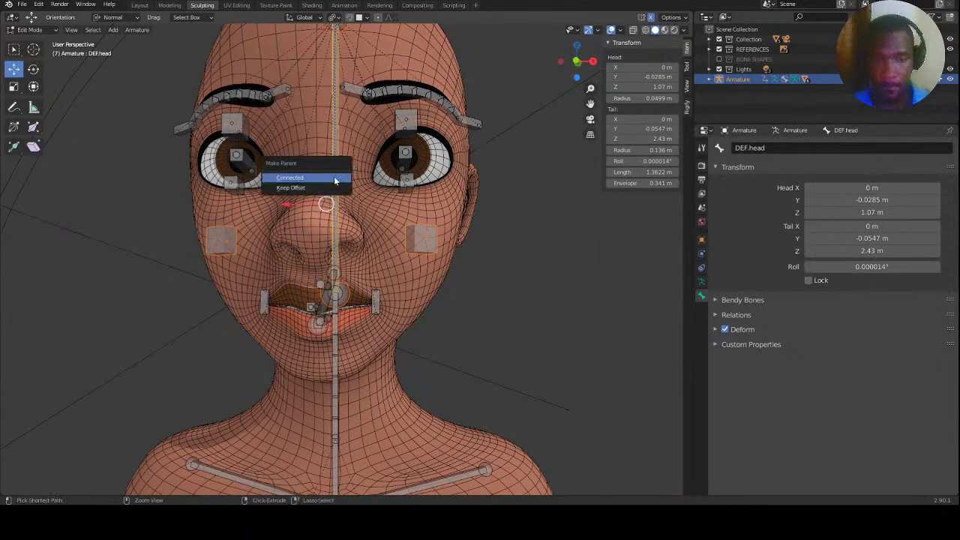
key("Down")
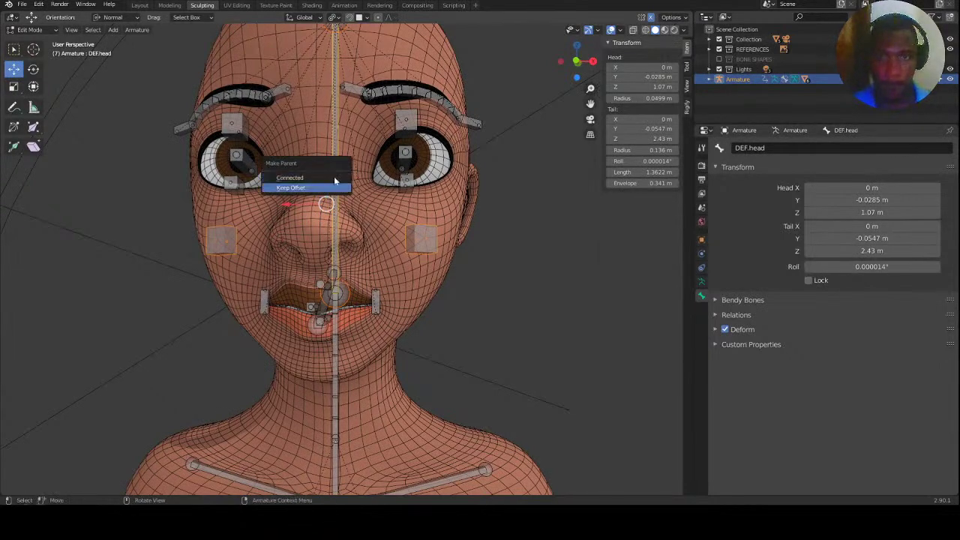
key("Return")
Test the cheek bones' parenting by moving DEF.head in Pose Mode, cancel the move and save the file.
key("ctrl+Tab")
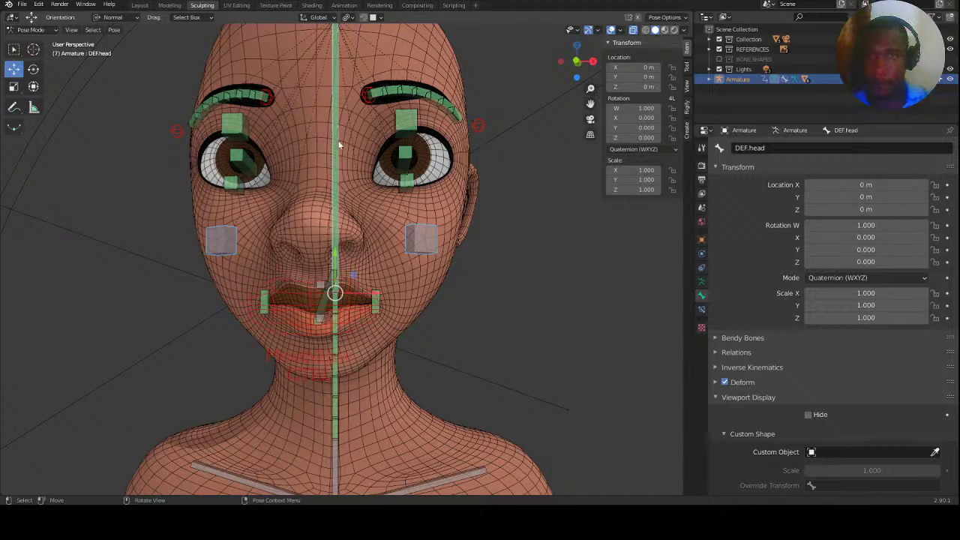
key("g")
right_click(330, 212)
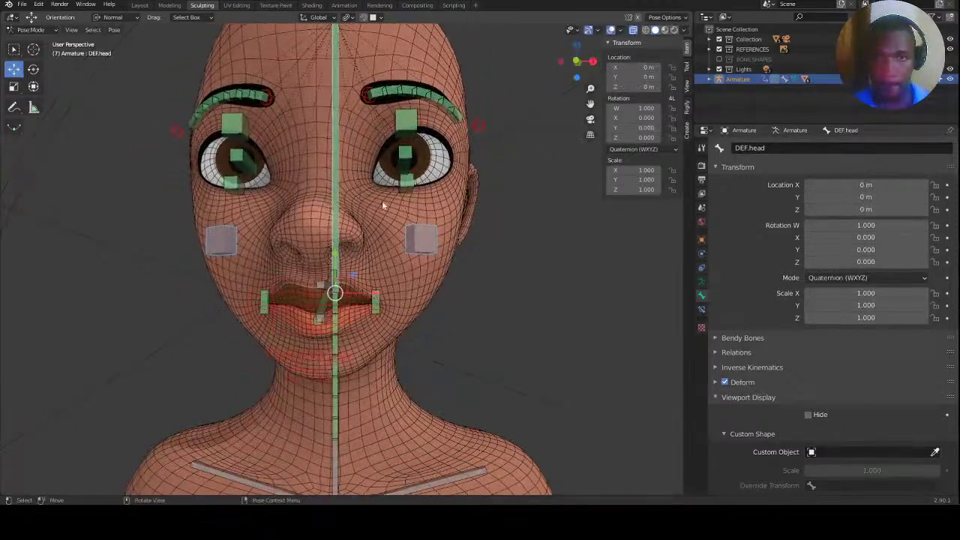
left_click(427, 243)
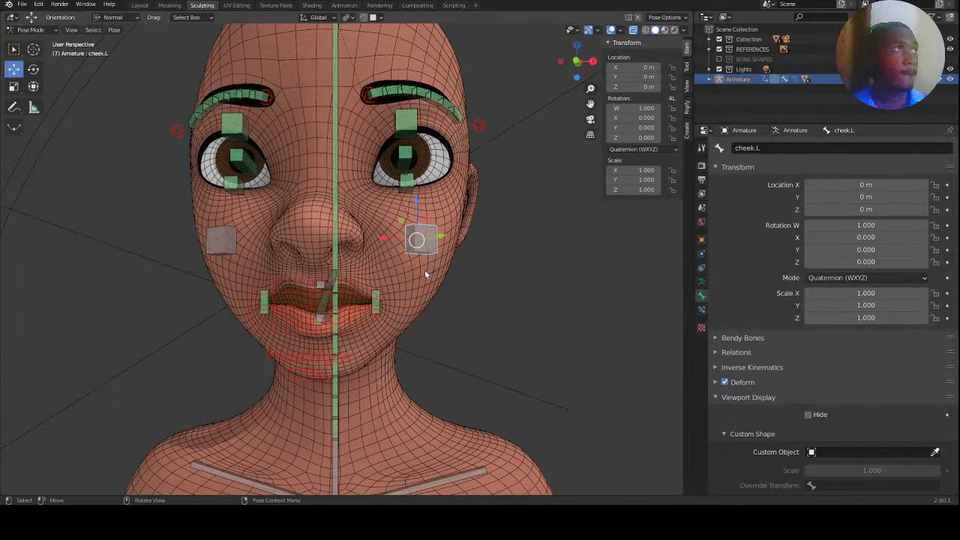
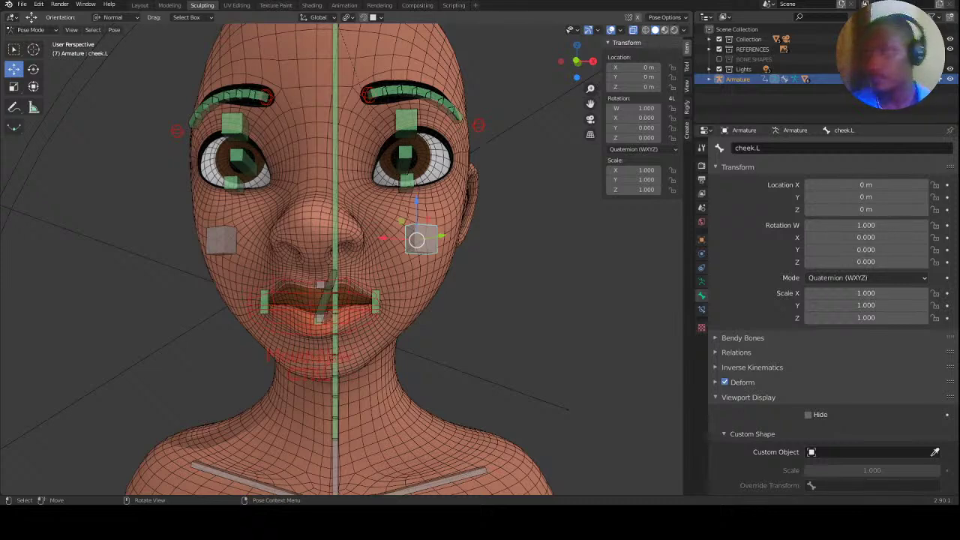
middle_click_drag(417, 243, 413, 253)
key("ctrl+s")
middle_click_drag(468, 266, 392, 256)
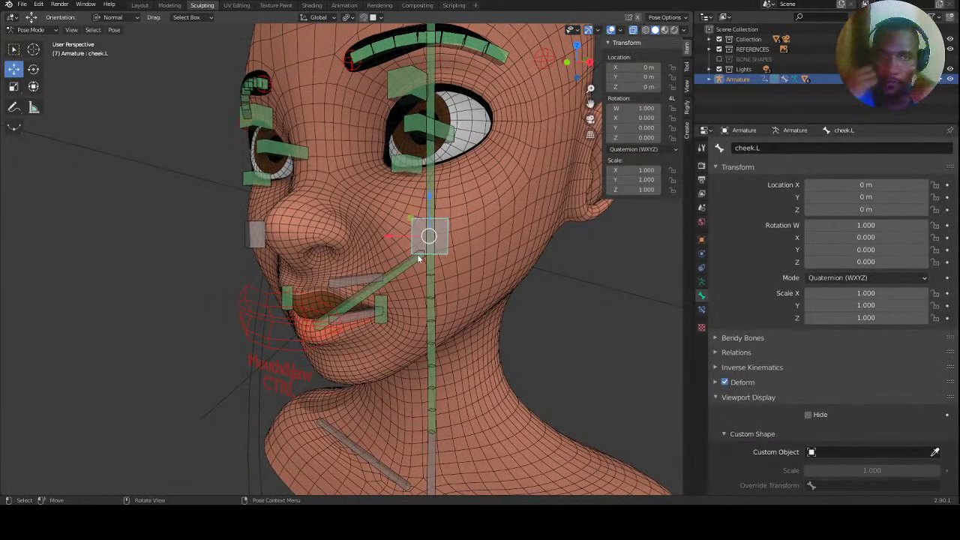
key("ctrl+s")
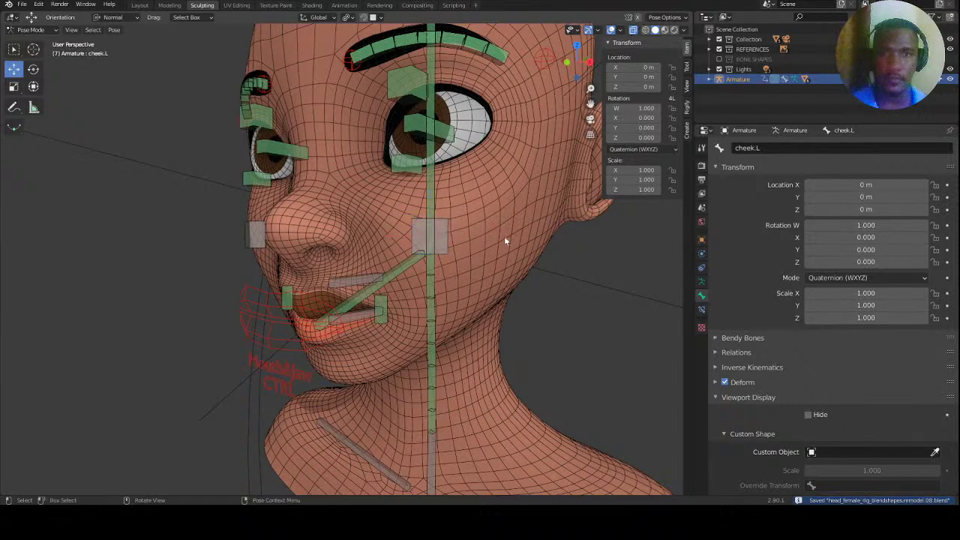
Add a Limit Scale bone constraint to the cheek.L bone in Pose Mode.
key("Tab")
key("Tab")
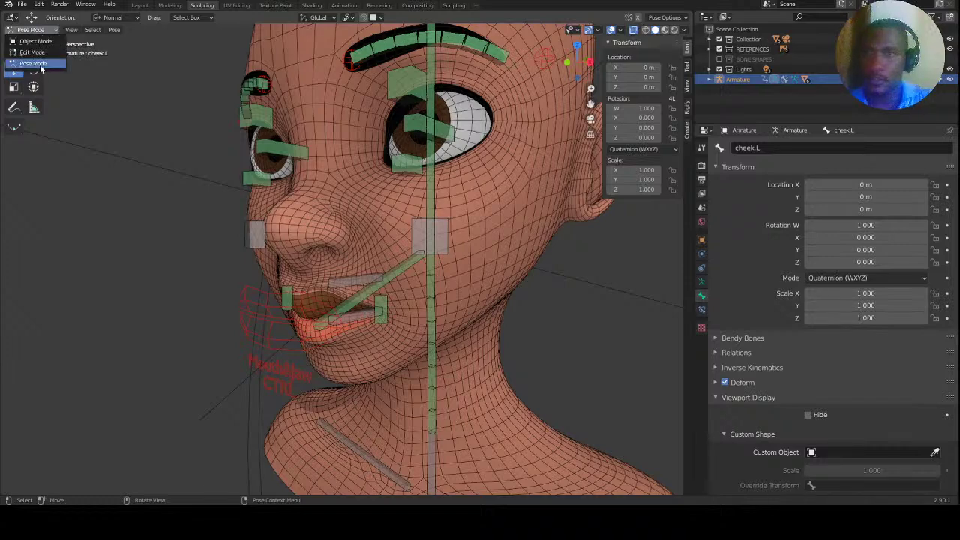
middle_click_drag(481, 250, 493, 243)
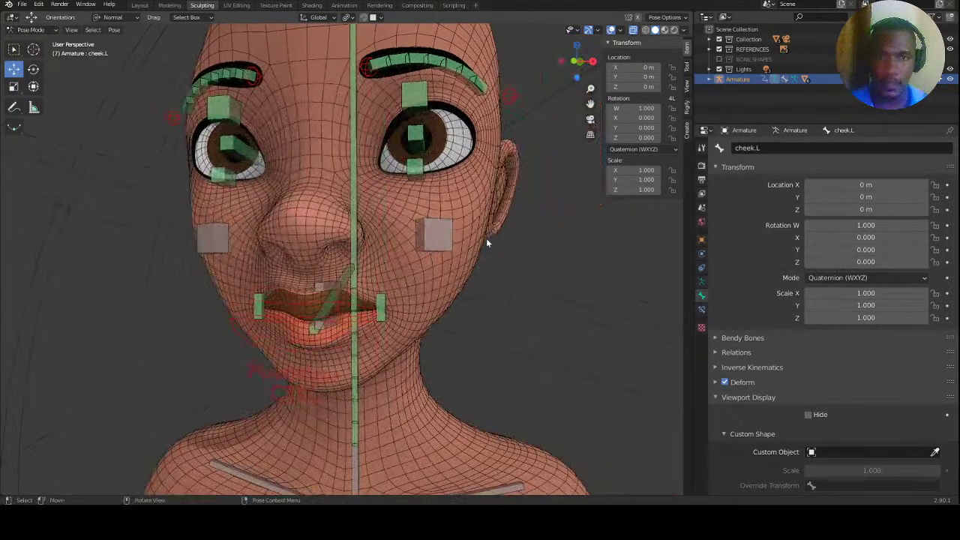
left_click(451, 238)
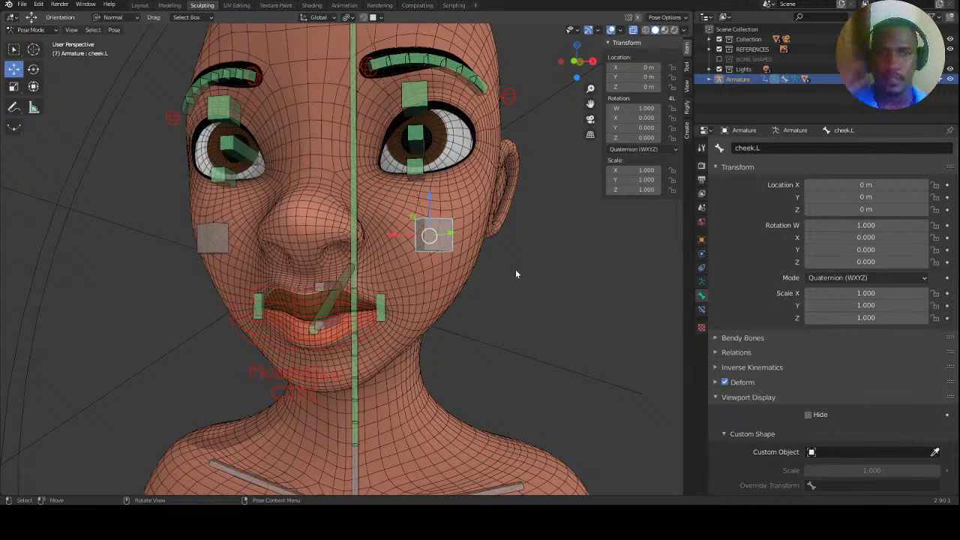
left_click(701, 309)
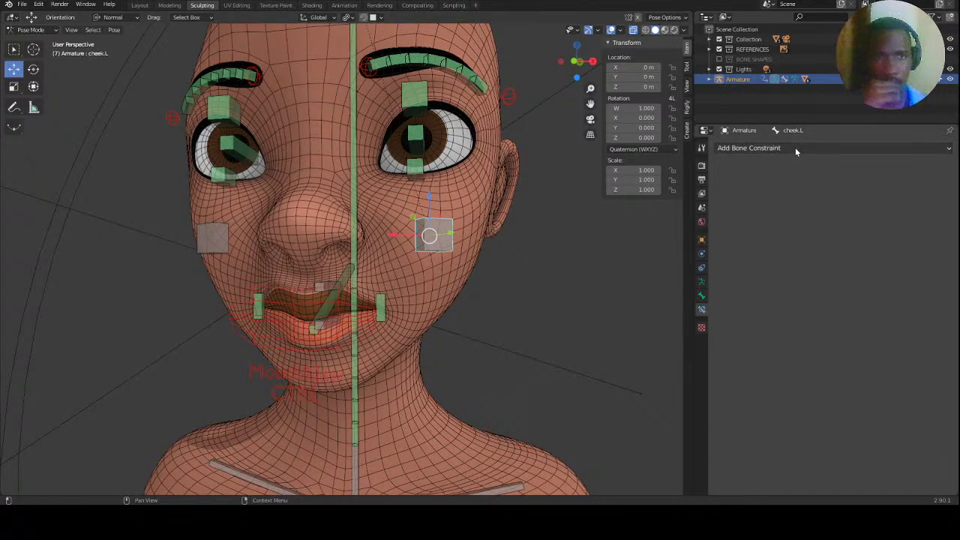
left_click(795, 147)
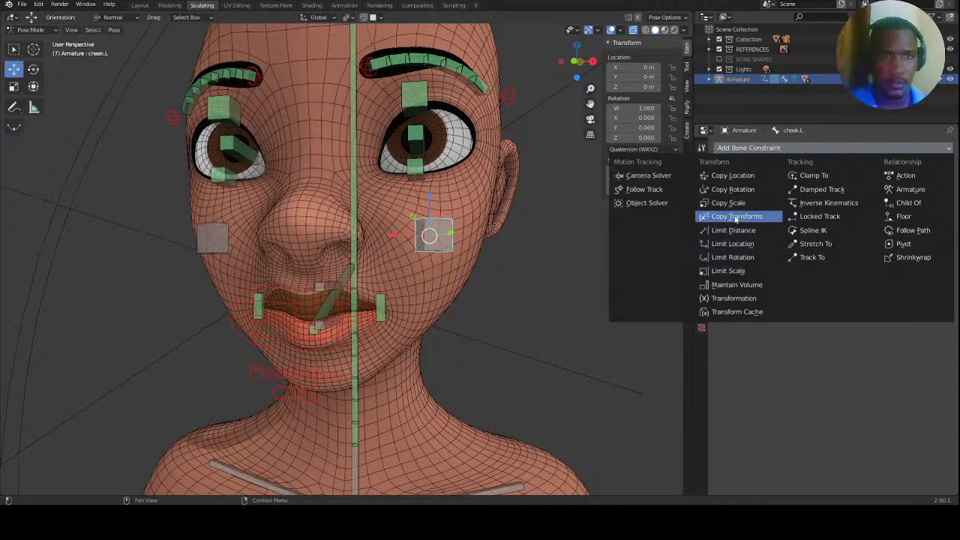
left_click(734, 271)
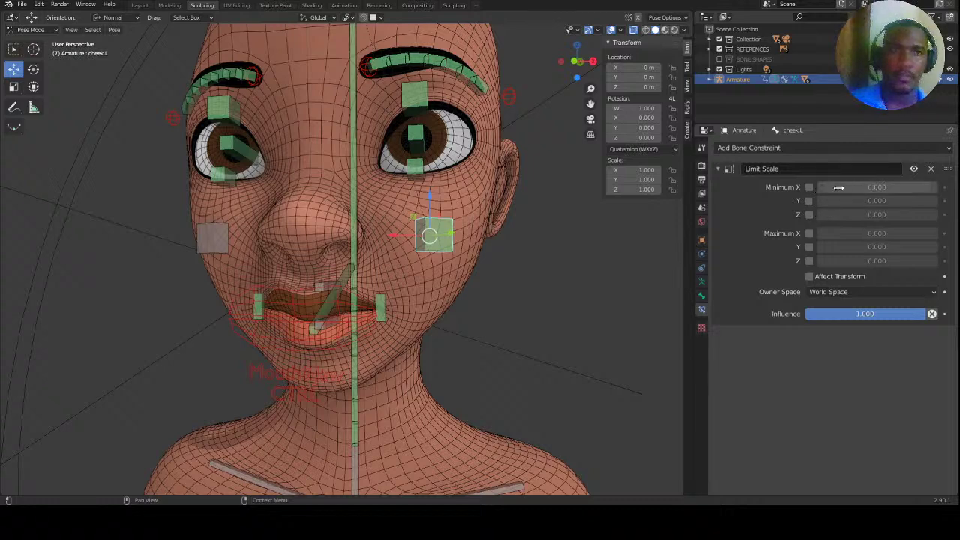
Enable the minimum and maximum X, Y and Z limits of the Limit Scale constraint and set its owner space to Local Space.
left_click(825, 188)
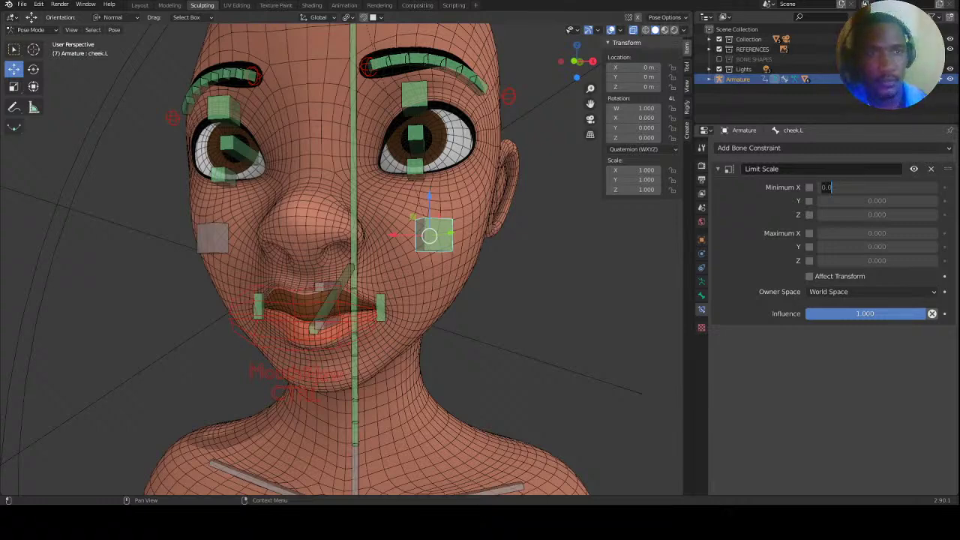
key("BackSpace")
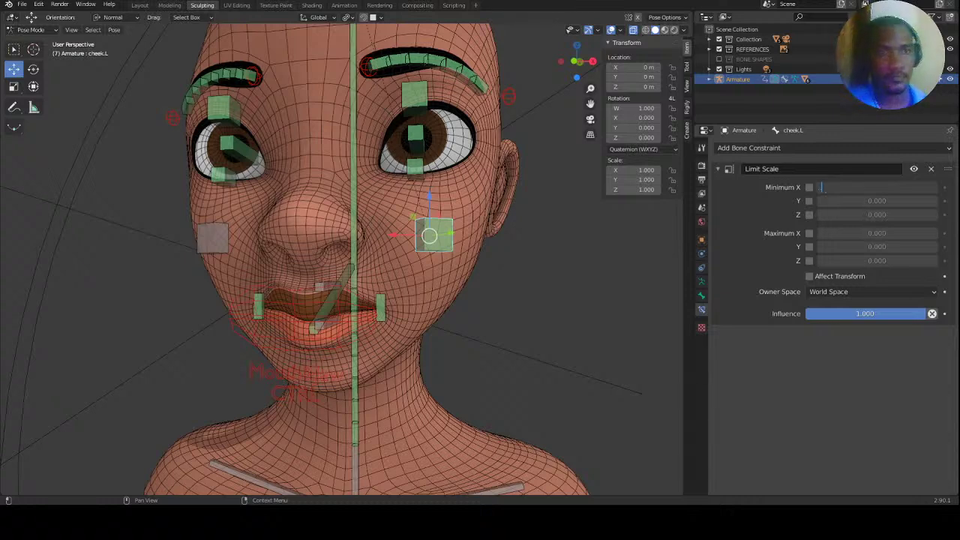
left_click(811, 188)
left_click_drag(810, 188, 813, 263)
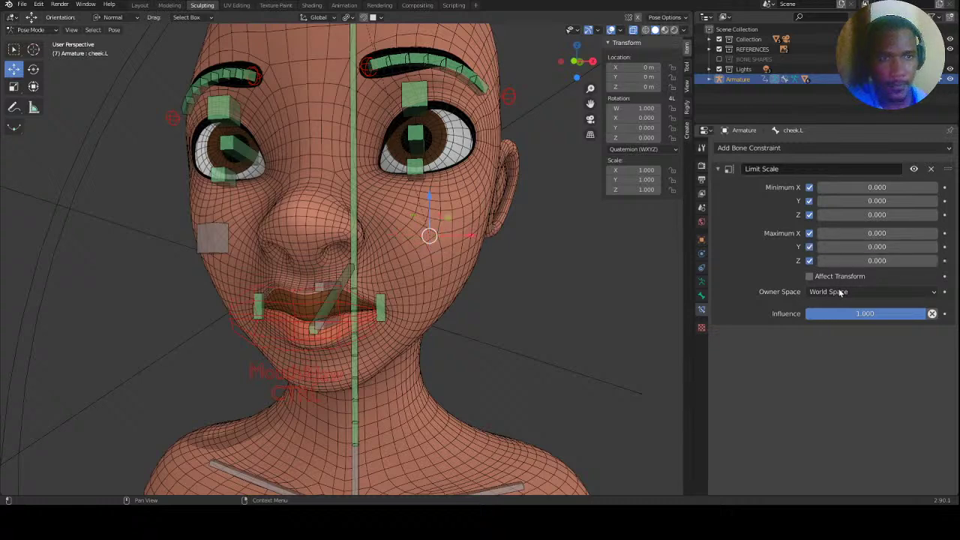
left_click(893, 291)
left_click(843, 344)
Set the constraint's minimum X, Y and Z scale to 0.5.
mouse_move(857, 187)
left_mouse_down()
mouse_move(859, 216)
mouse_move(863, 187)
left_mouse_up()
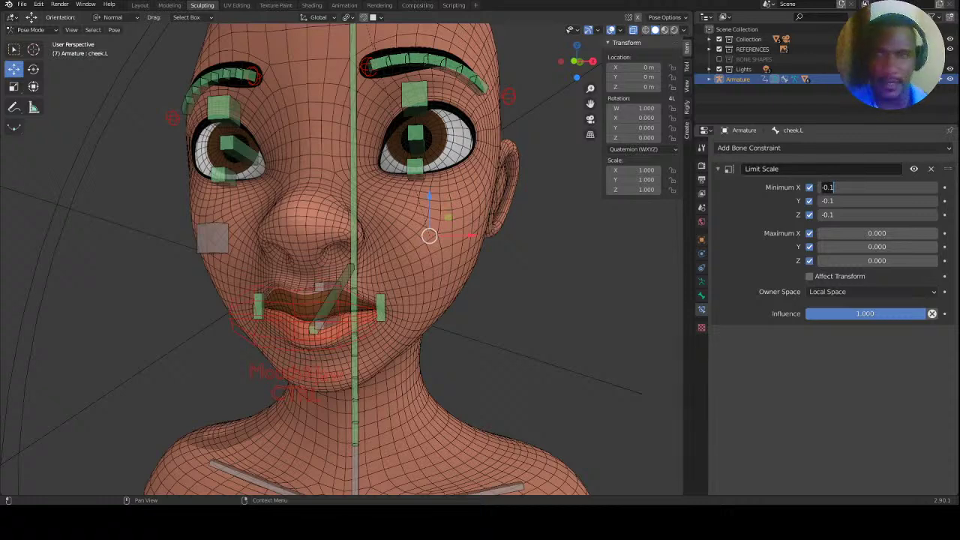
key("BackSpace")
key("BackSpace")
key("BackSpace")
key("BackSpace")
type("0.5")
key("Return")
Set the constraint's maximum X, Y and Z scale to 1.5.
left_click_drag(871, 231, 872, 261)
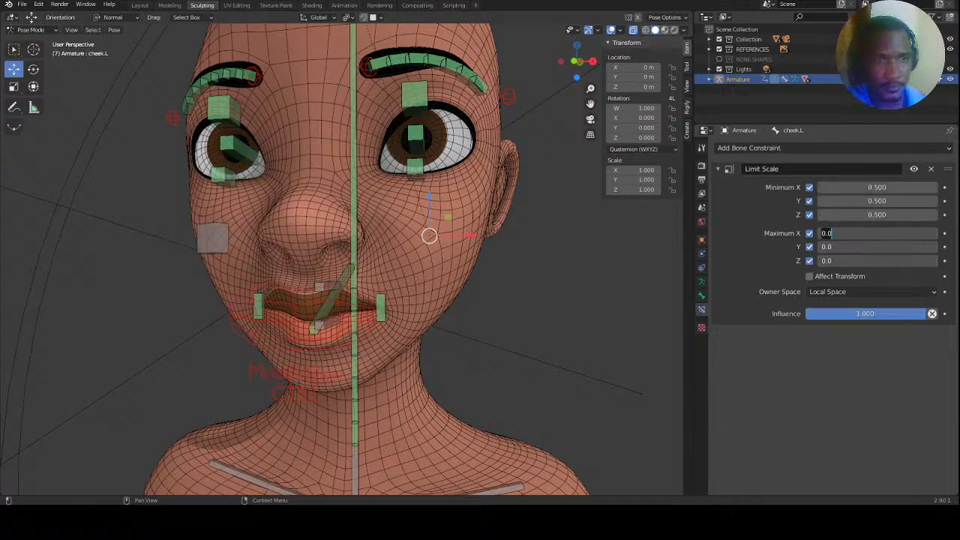
type("1.5")
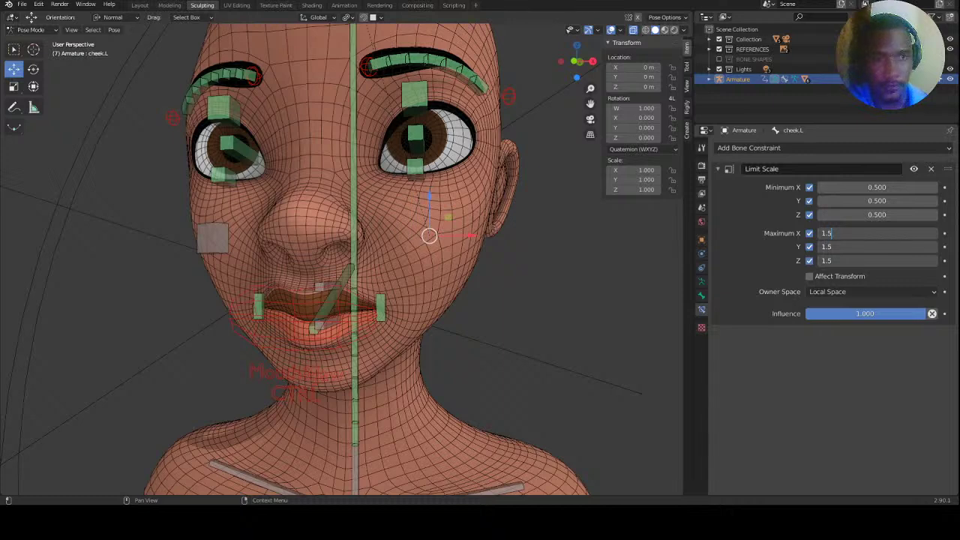
key("Return")
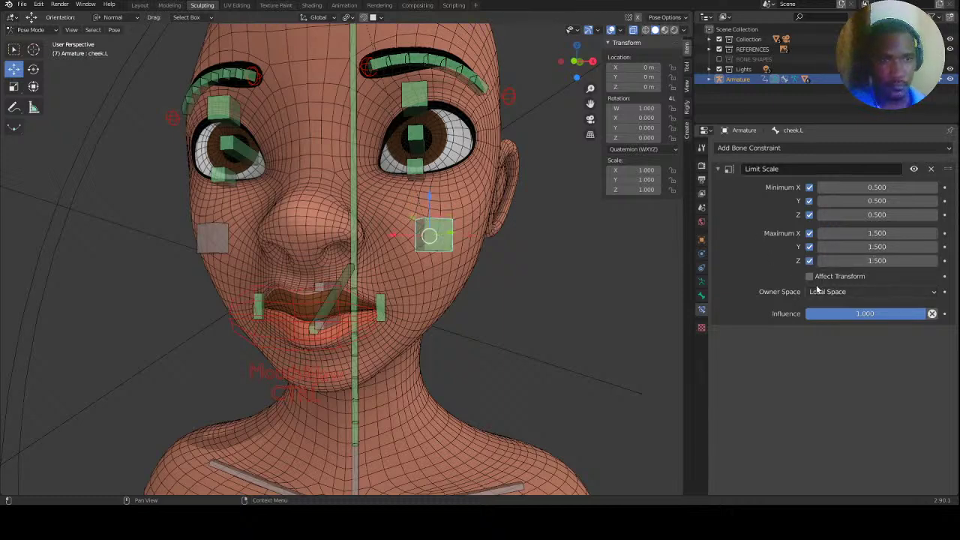
Copy the bone constraints from cheek.L to cheek.R and check them on cheek.R.
left_click(215, 241)
left_click(439, 243, "shift")
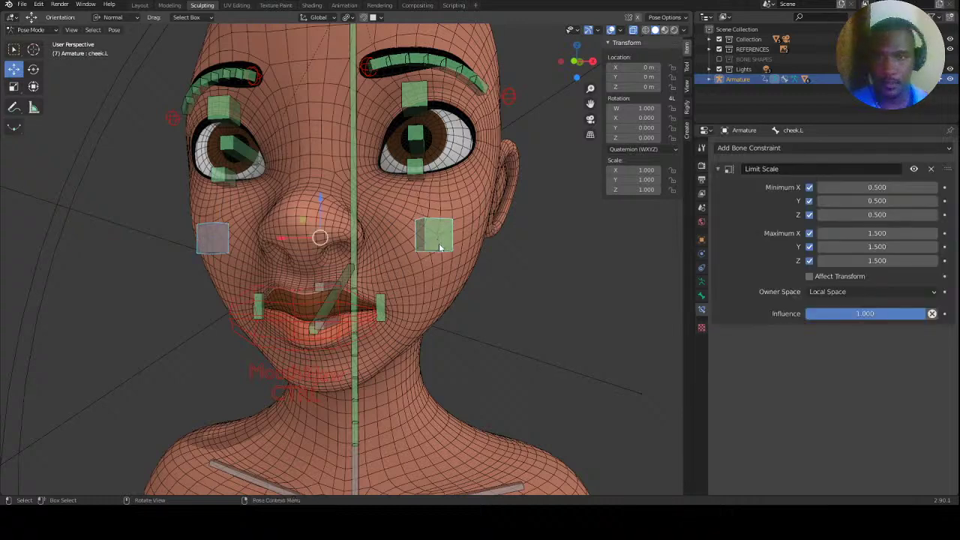
key("ctrl+c")
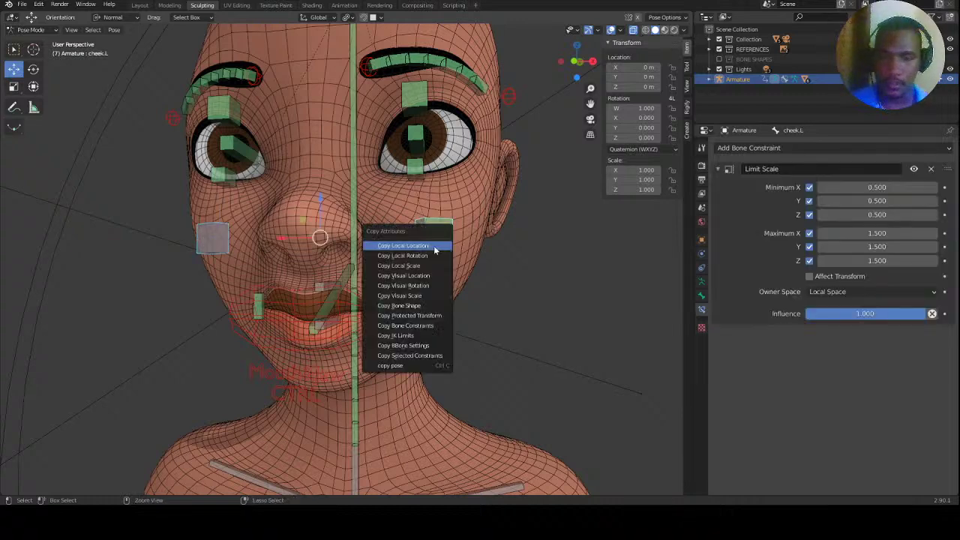
left_click(418, 325)
left_click(216, 243)
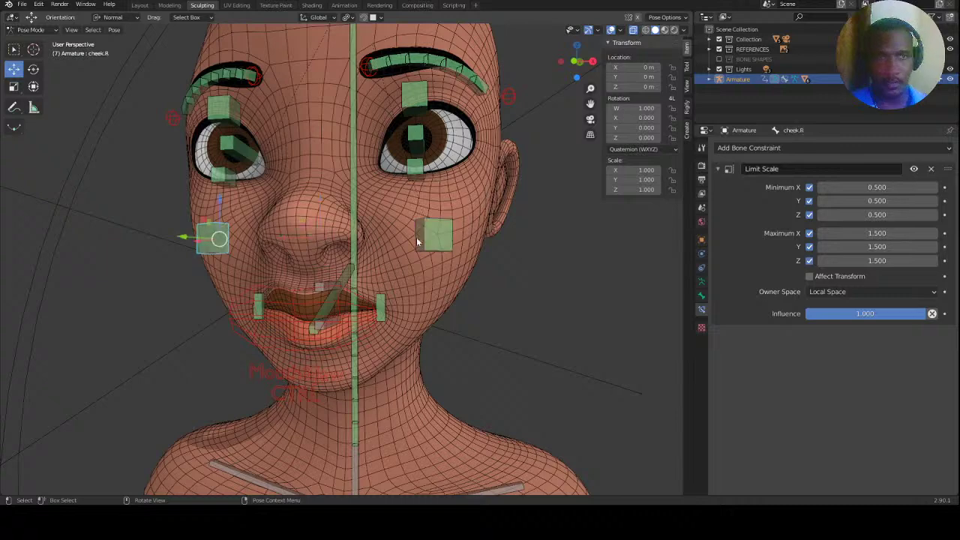
Check the Limit Scale constraint on the cheek.L bone, save the file, and deselect all bones.
left_click(439, 239)
key("s")
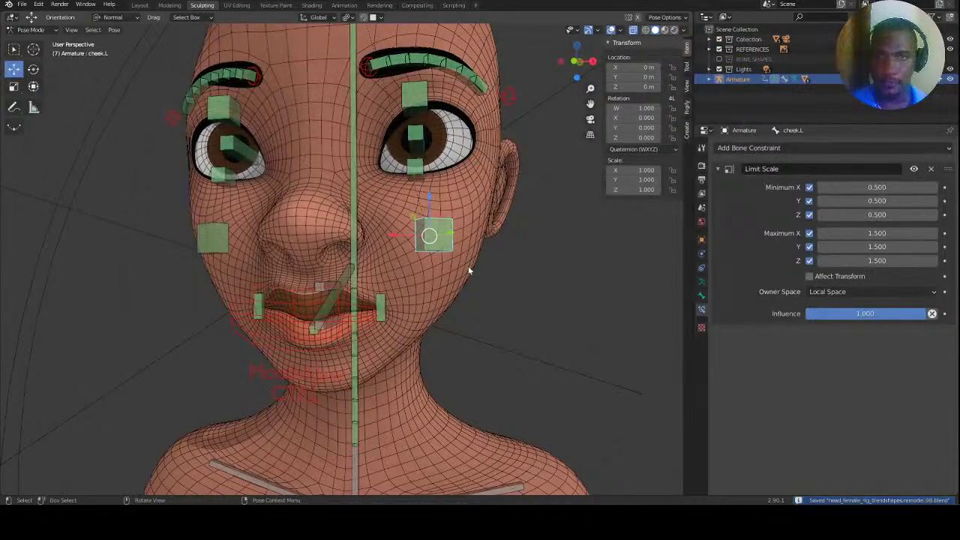
middle_click_drag(465, 270, 442, 278)
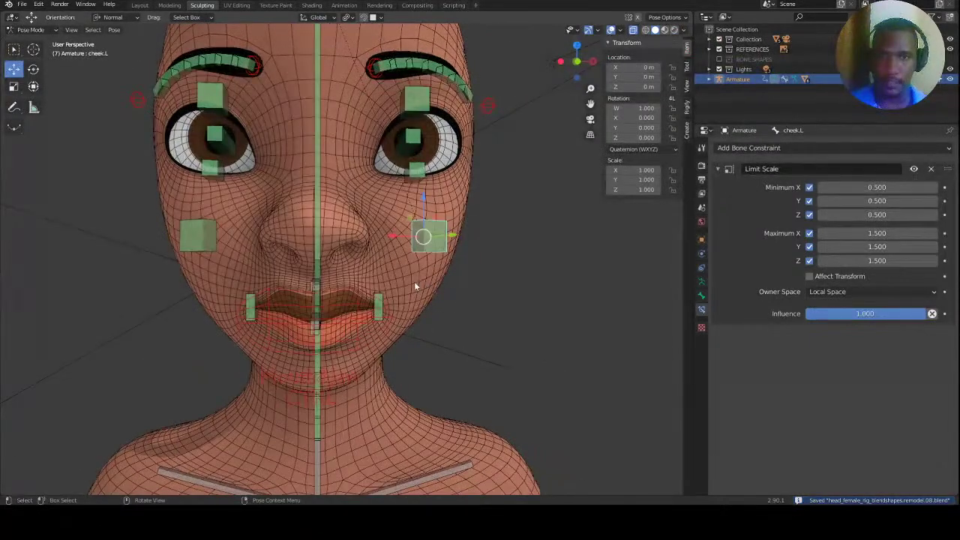
middle_click_drag(350, 213, 336, 255, "ctrl")
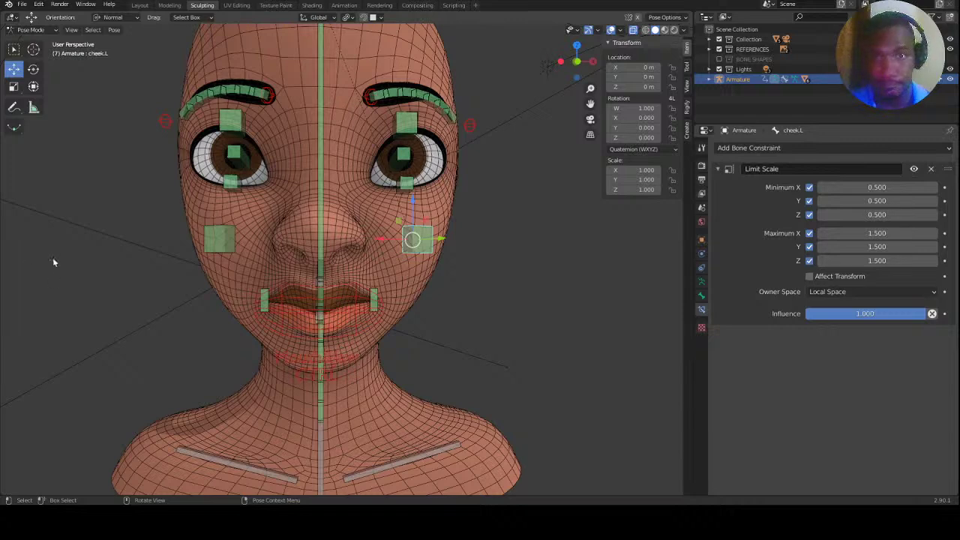
key("ctrl+s")
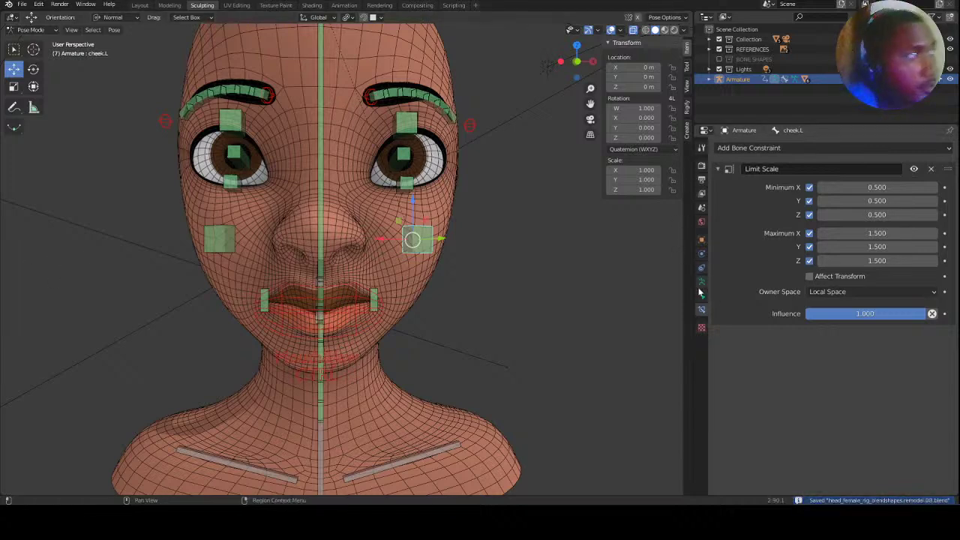
middle_click_drag(451, 253, 423, 268)
key("alt+a")
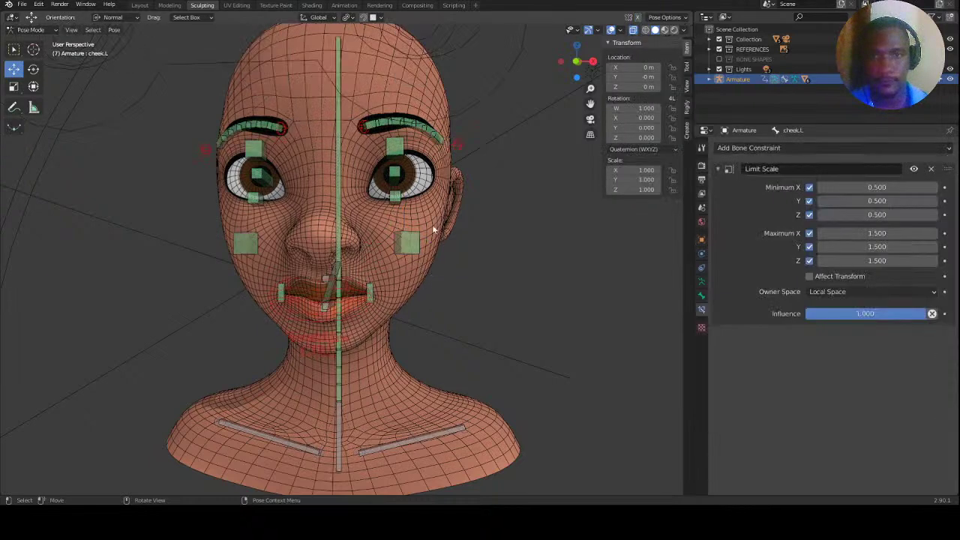
Switch the armature to Object Mode, select the head mesh, save the file, and show the head's shape keys.
left_click(42, 38)
left_click(36, 31)
left_click(36, 30)
left_click(35, 30)
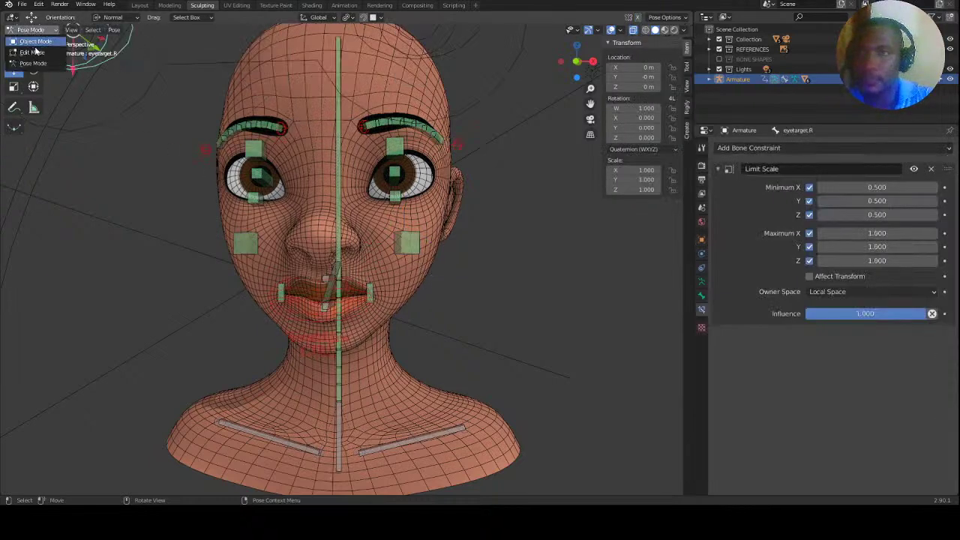
left_click(35, 43)
left_click(437, 286)
scroll(518, 303, "up", 1)
key("ctrl+s")
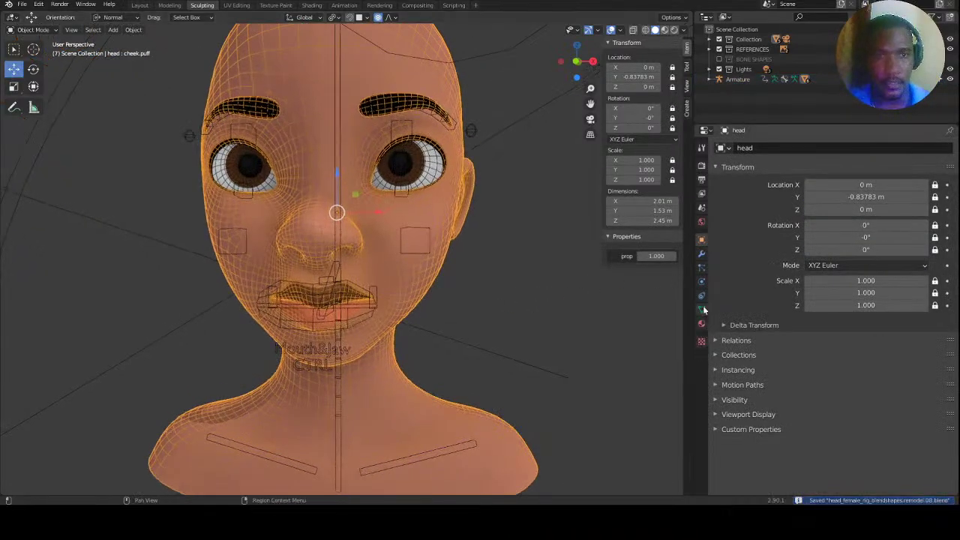
left_click(702, 309)
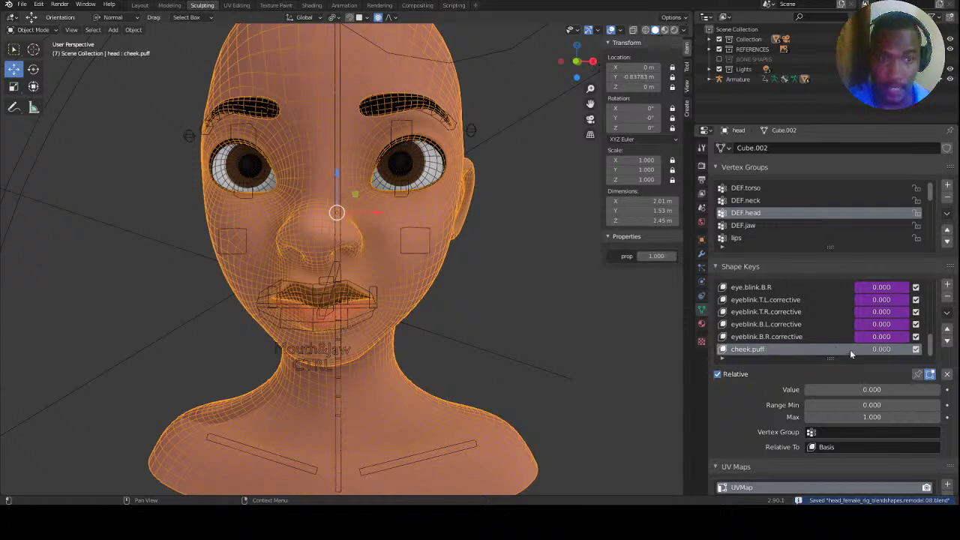
Set the cheek.puff shape key value to 1.000, inspect the cheeks from the side and front, and save the file.
left_click_drag(889, 351, 959, 352)
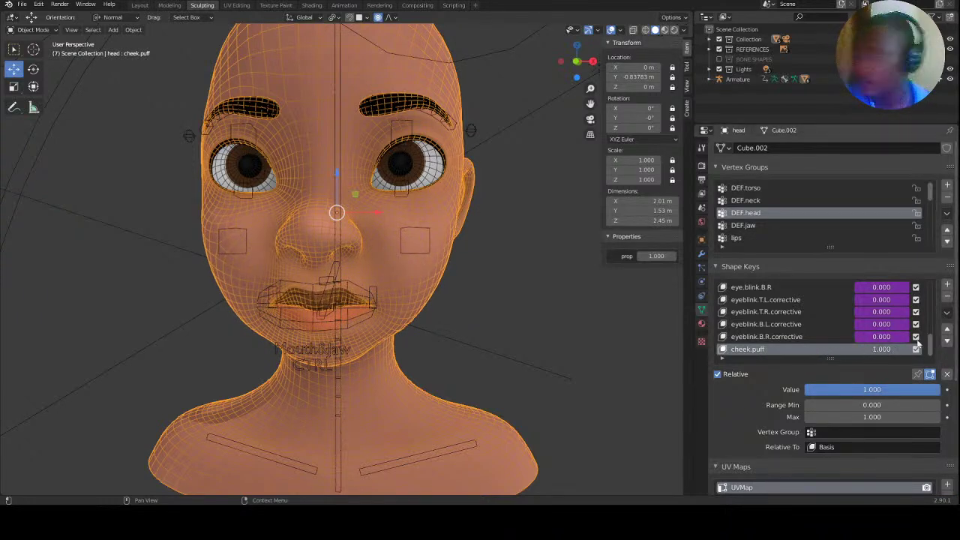
left_click_drag(883, 351, 929, 351)
middle_click_drag(345, 248, 518, 293)
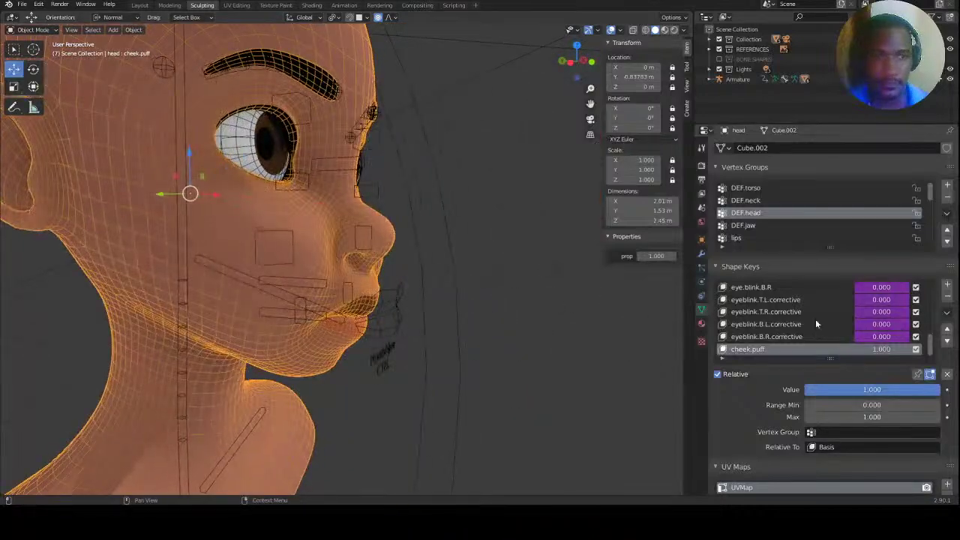
double_click(908, 350)
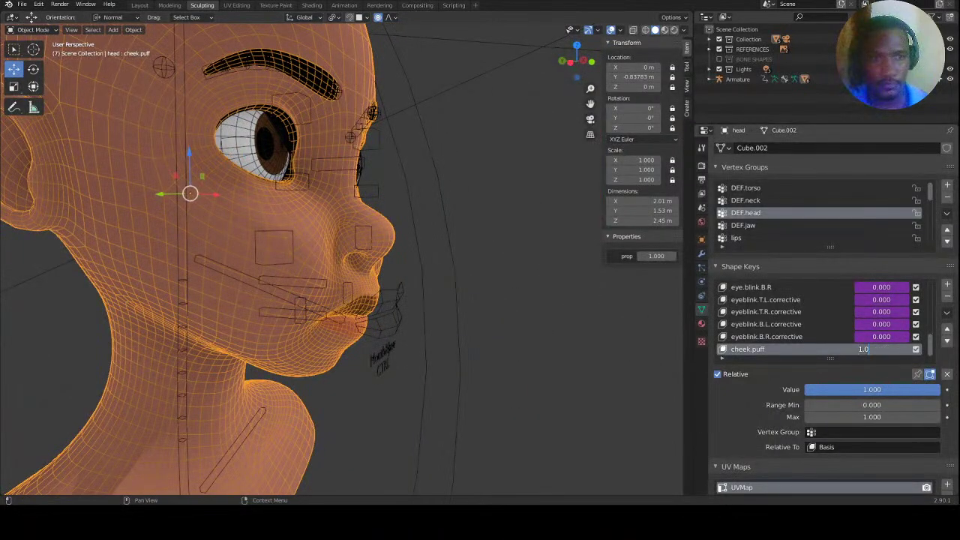
key("Return")
mouse_move(884, 351)
left_mouse_down()
mouse_move(827, 344)
mouse_move(922, 346)
mouse_move(858, 350)
mouse_move(899, 347)
left_mouse_up()
middle_click_drag(446, 256, 408, 237)
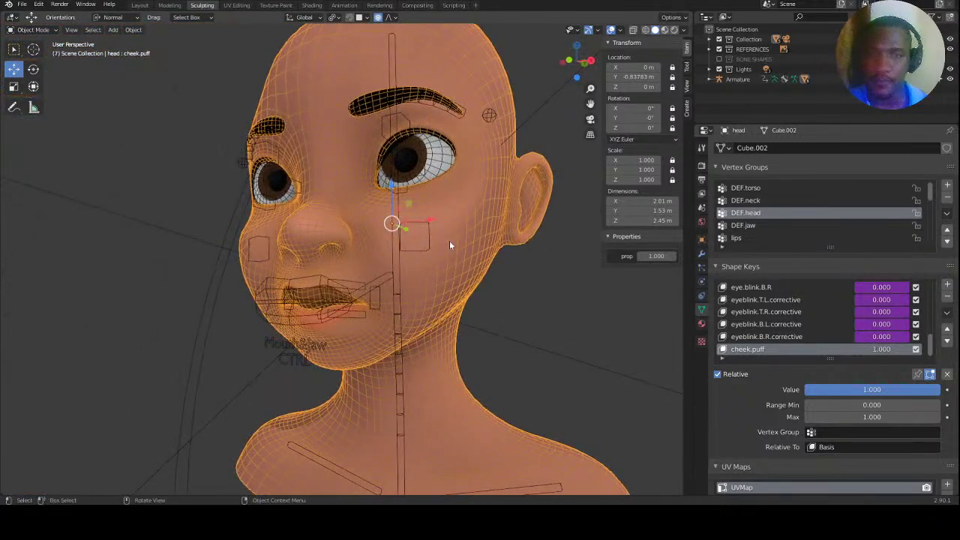
key("alt+a")
left_click(451, 249)
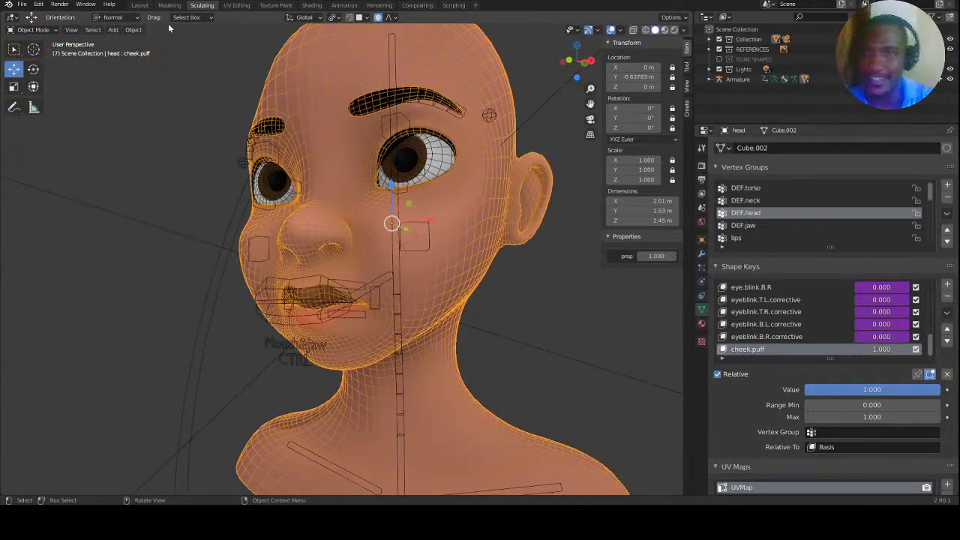
key("ctrl+s")
Put the head in Sculpt Mode with the Elastic Deform brush at a 62 px radius.
left_click(42, 30)
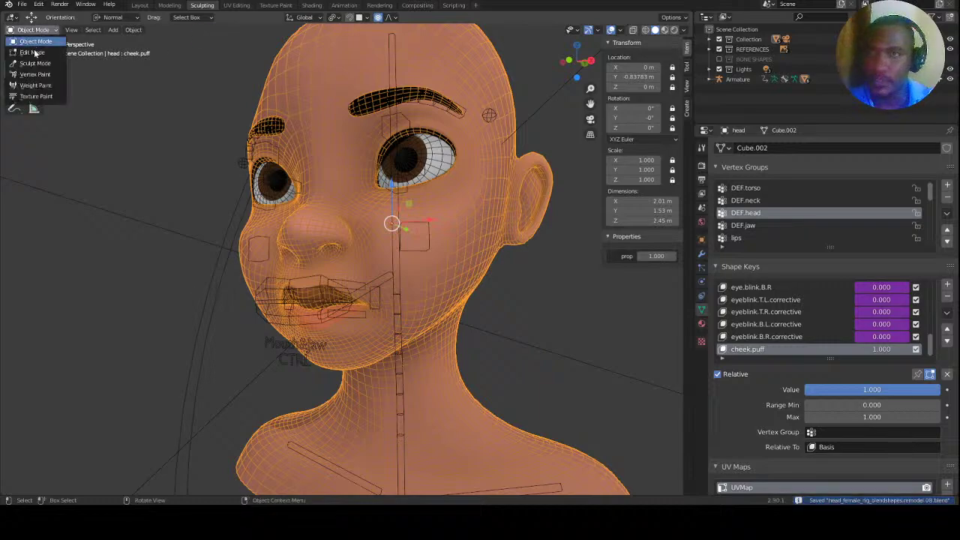
left_click(32, 66)
mouse_move(382, 259)
middle_mouse_down()
mouse_move(341, 274)
mouse_move(364, 227)
mouse_move(326, 258)
middle_mouse_up()
scroll(365, 228, "up", 1)
key("f")
Examine the puffed cheeks from several angles and pull the lower cheek downward with the Elastic Deform brush.
middle_click_drag(352, 218, 478, 218)
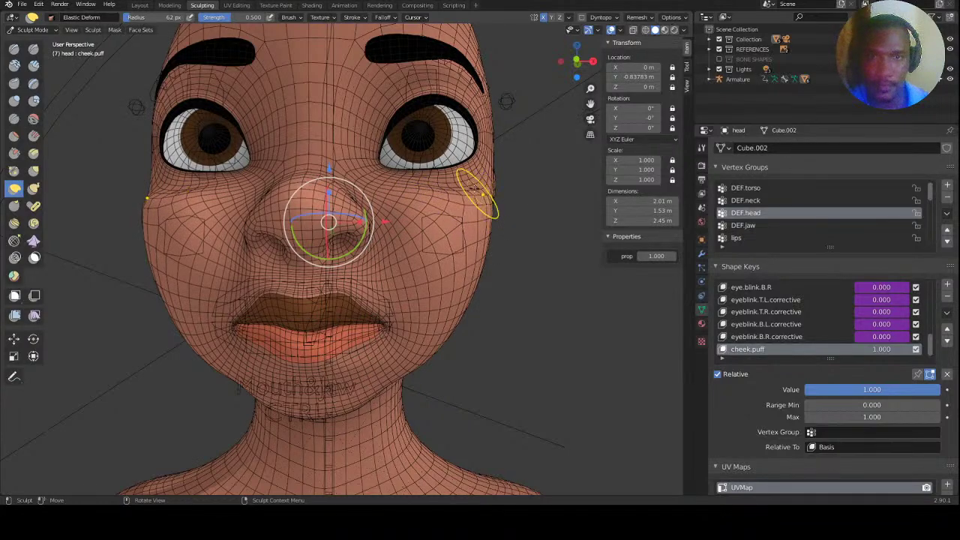
middle_click_drag(459, 207, 476, 204)
middle_click_drag(405, 202, 541, 190)
mouse_move(344, 314)
middle_mouse_down()
mouse_move(328, 300)
mouse_move(324, 319)
middle_mouse_up()
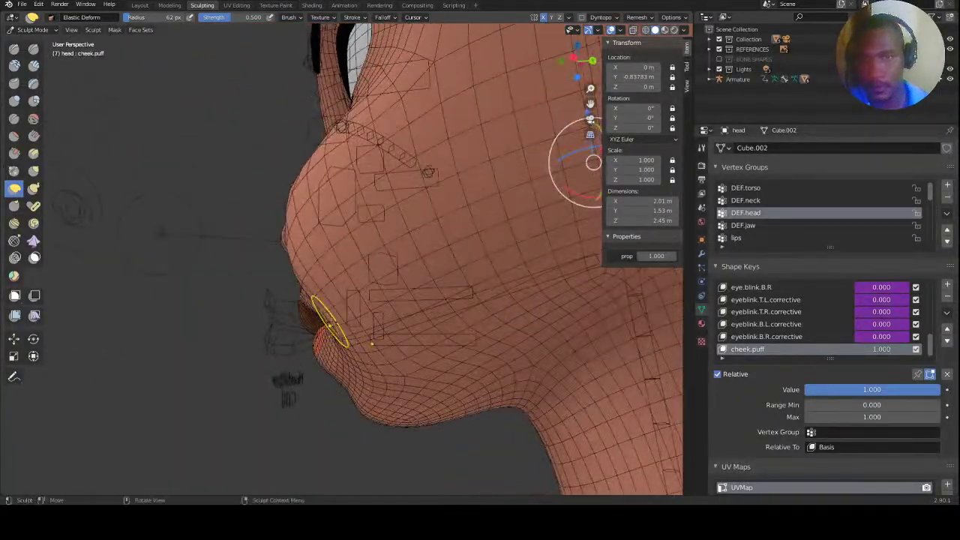
middle_click_drag(592, 162, 405, 249)
middle_click_drag(388, 211, 400, 353)
middle_click_drag(368, 240, 52, 177)
middle_click_drag(570, 177, 467, 238)
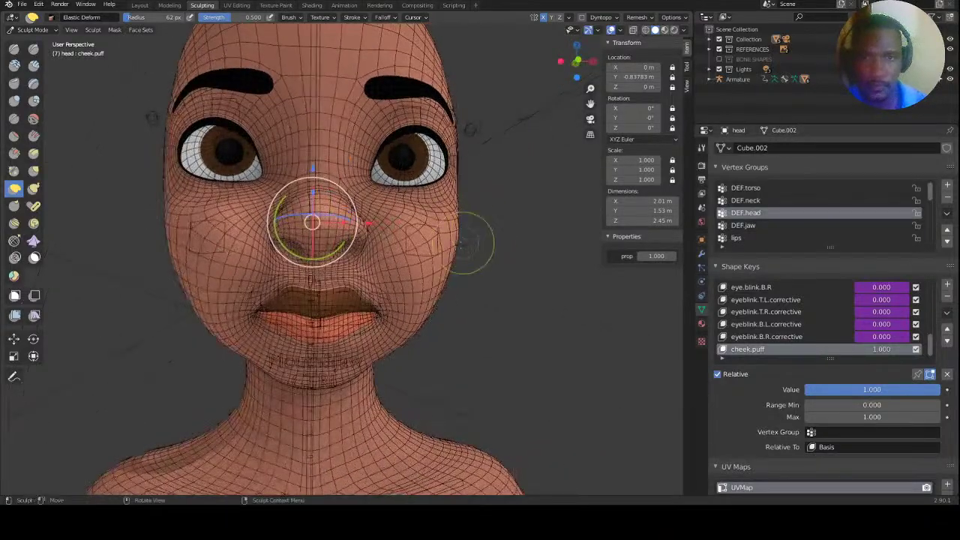
middle_click_drag(313, 222, 326, 225)
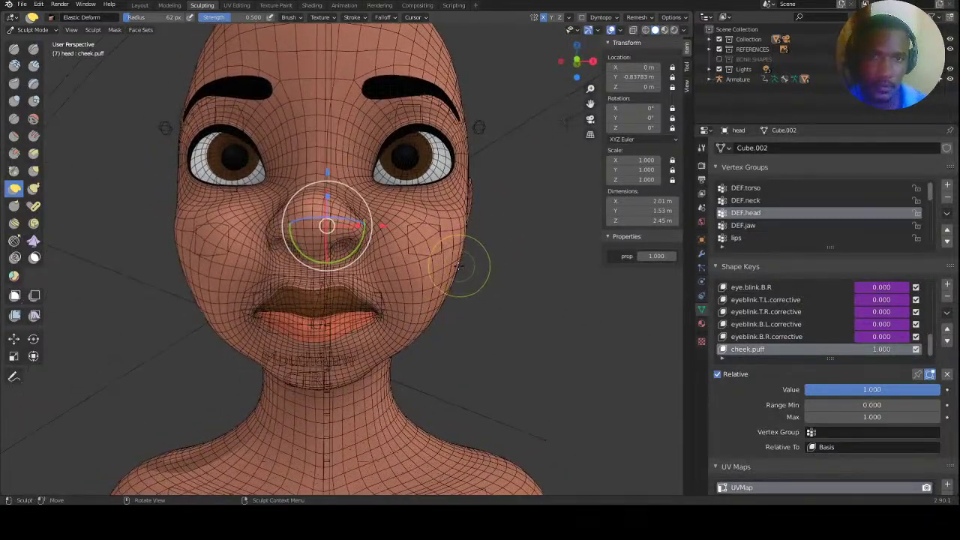
left_click_drag(457, 265, 455, 291)
mouse_move(439, 322)
middle_mouse_down()
mouse_move(353, 315)
mouse_move(457, 343)
mouse_move(413, 251)
mouse_move(414, 225)
mouse_move(365, 219)
mouse_move(430, 231)
mouse_move(394, 201)
middle_mouse_up()
Return the head to Object Mode and deselect it.
left_click(30, 30)
left_click(34, 42)
middle_click_drag(375, 255, 441, 231)
right_click(442, 231)
key("Escape")
key("Tab")
key("Tab")
left_click(30, 29)
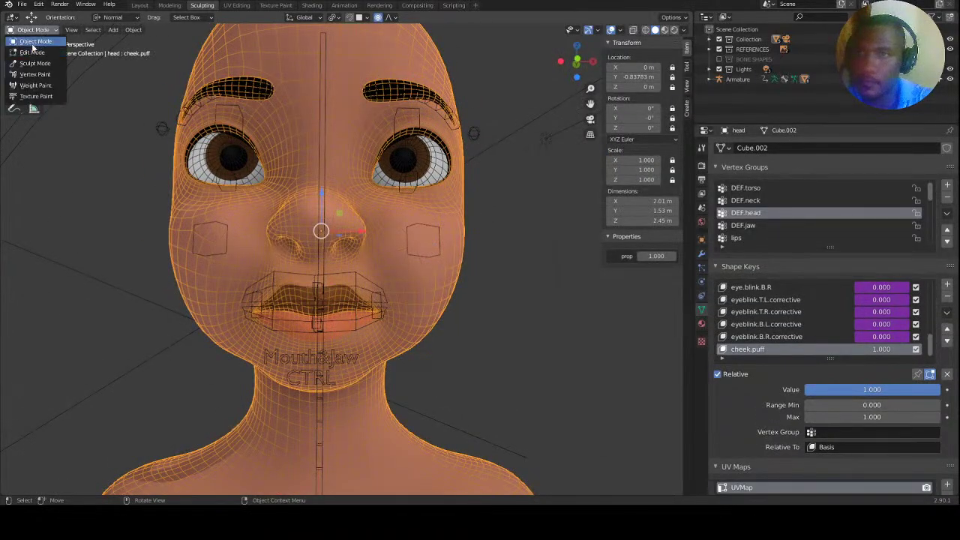
left_click(516, 184)
Turn off the wireframe overlay in the viewport, view the smooth puffed cheeks from below, and save the file.
middle_click_drag(461, 240, 645, 37, "shift")
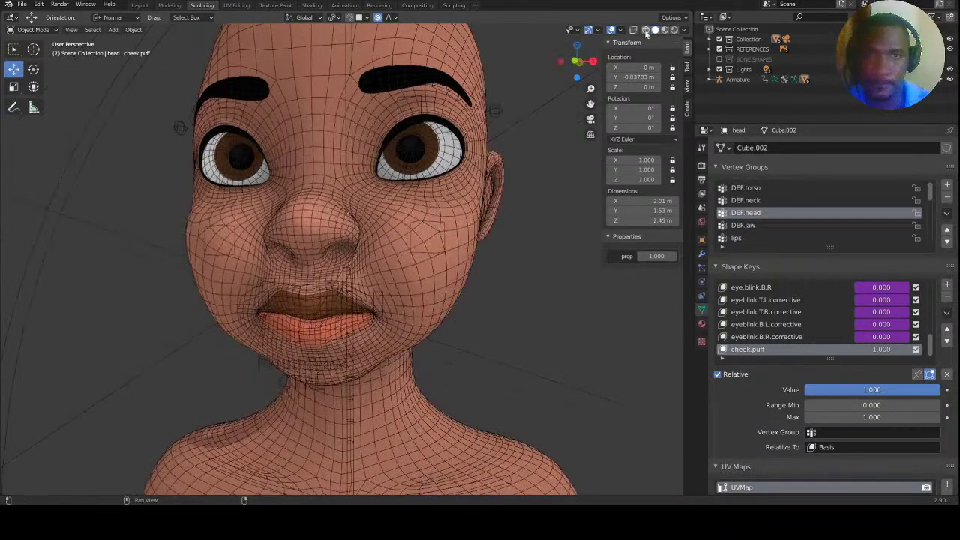
left_click(619, 30)
left_click(559, 200)
middle_click_drag(421, 278, 488, 236)
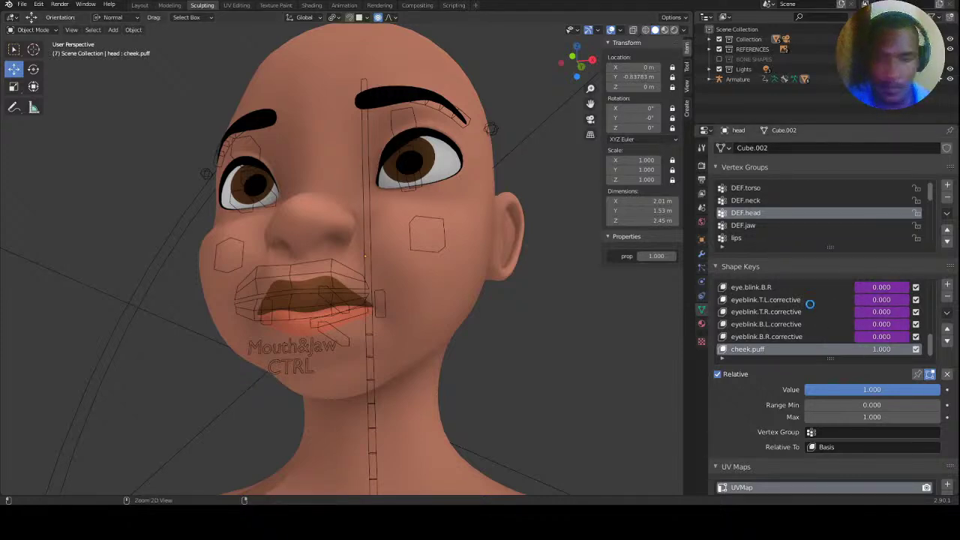
key("ctrl+s")
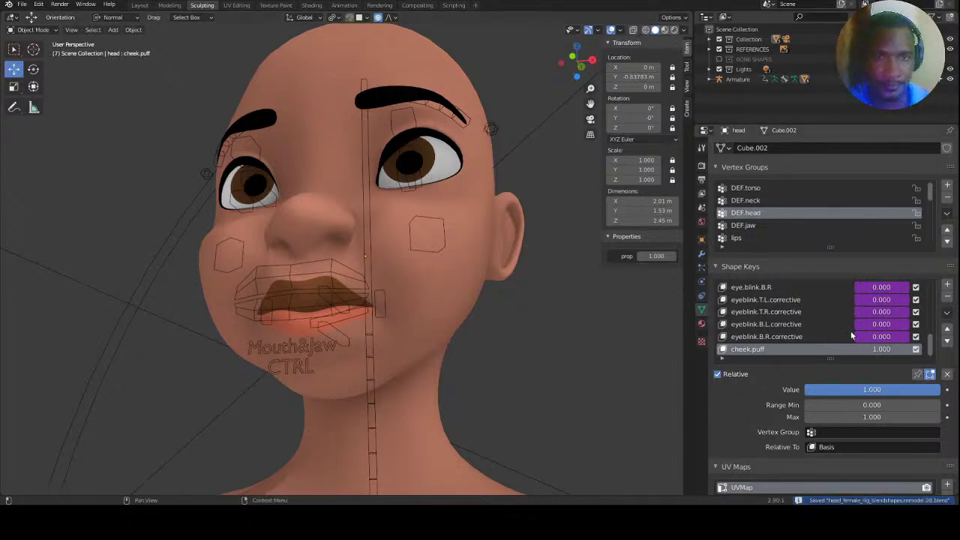
Add a driver to the cheek.puff shape key value with the scripted expression 2*var-2.
right_click(885, 350)
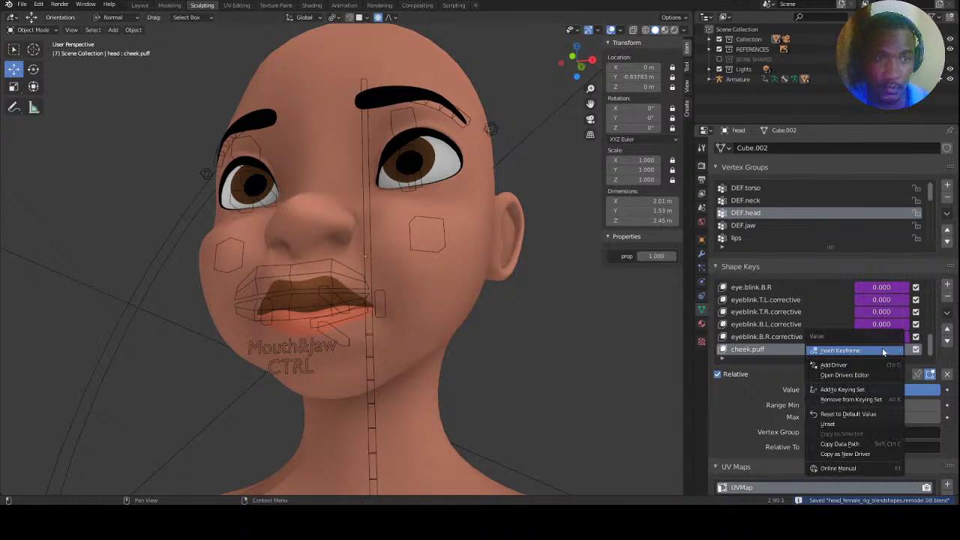
left_click(848, 364)
left_click(844, 342)
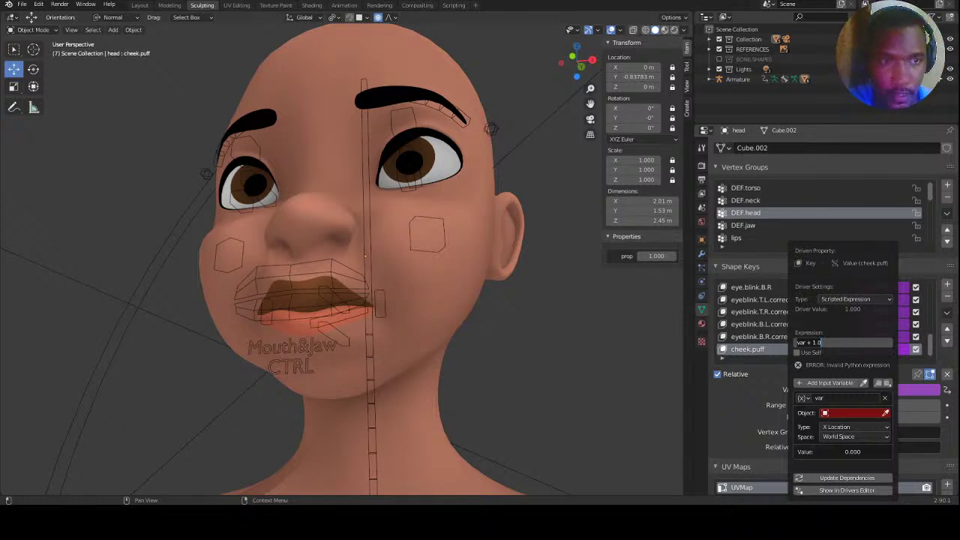
type("2")
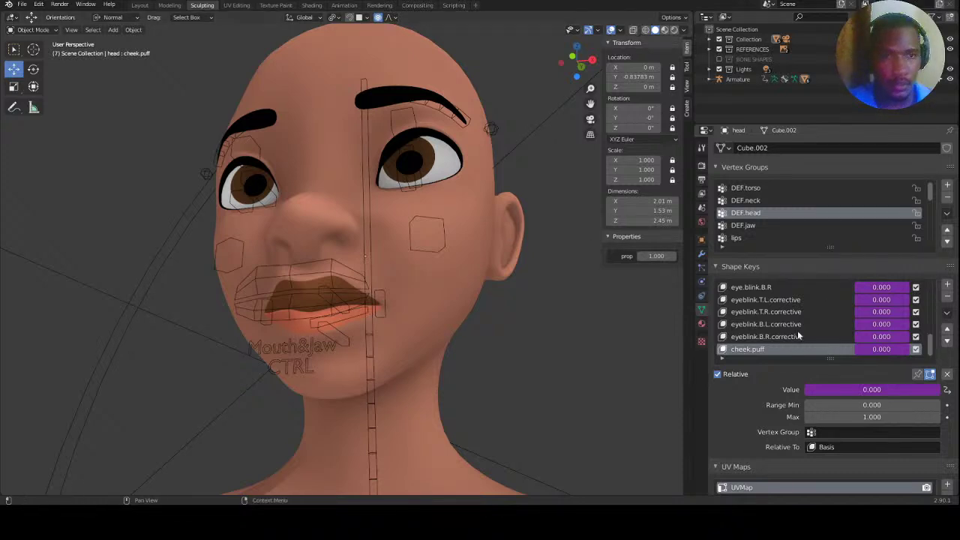
Reopen the cheek.puff driver and set the input variable's target object to Armature.
right_click(880, 351)
left_click(833, 375)
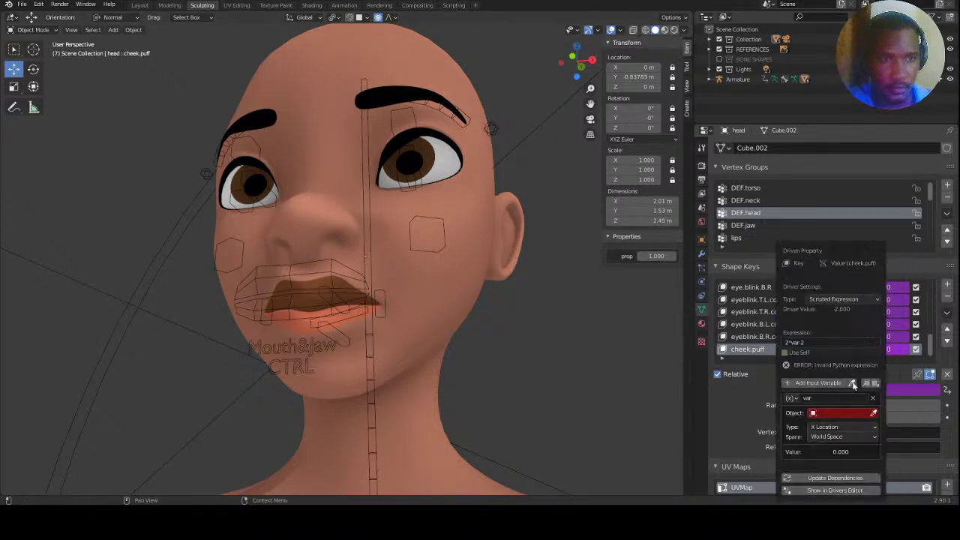
left_click(835, 412)
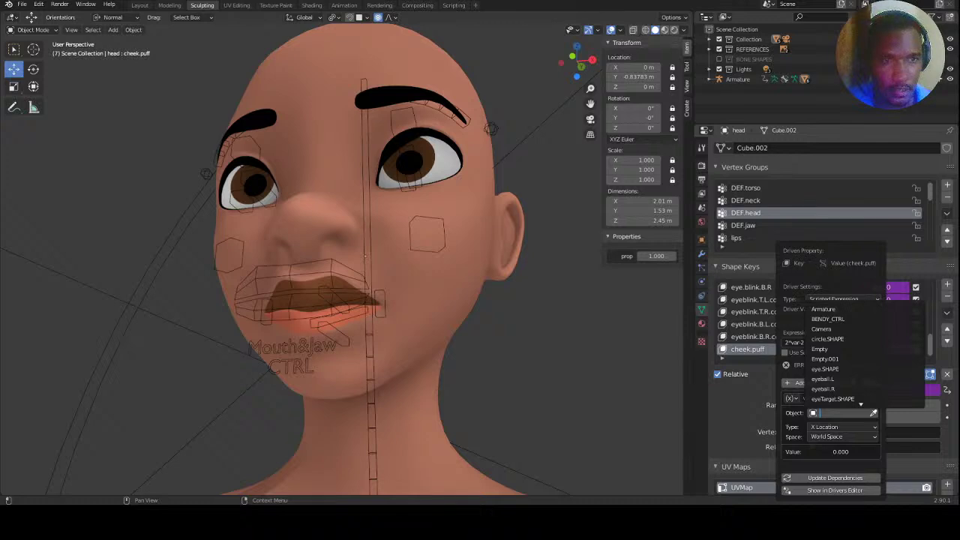
type("chee")
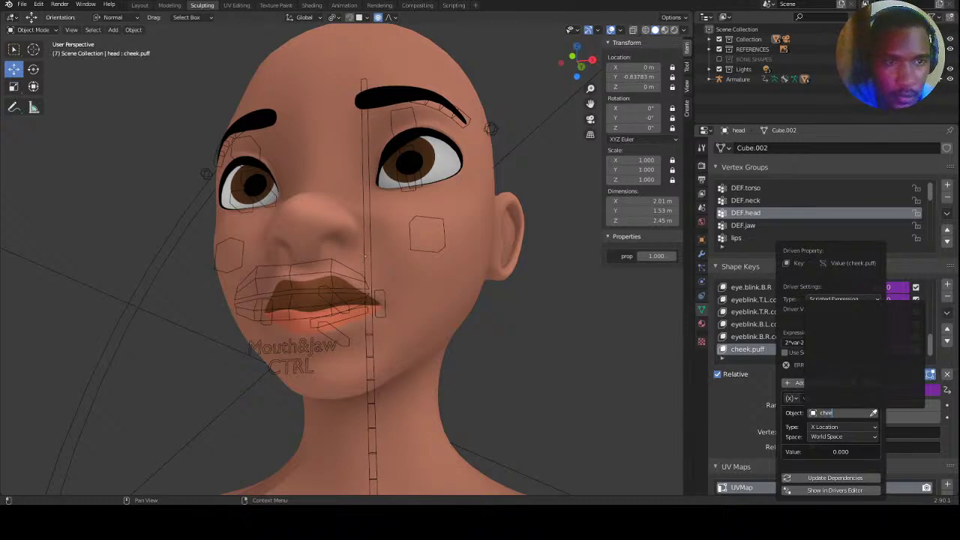
key("BackSpace")
key("BackSpace")
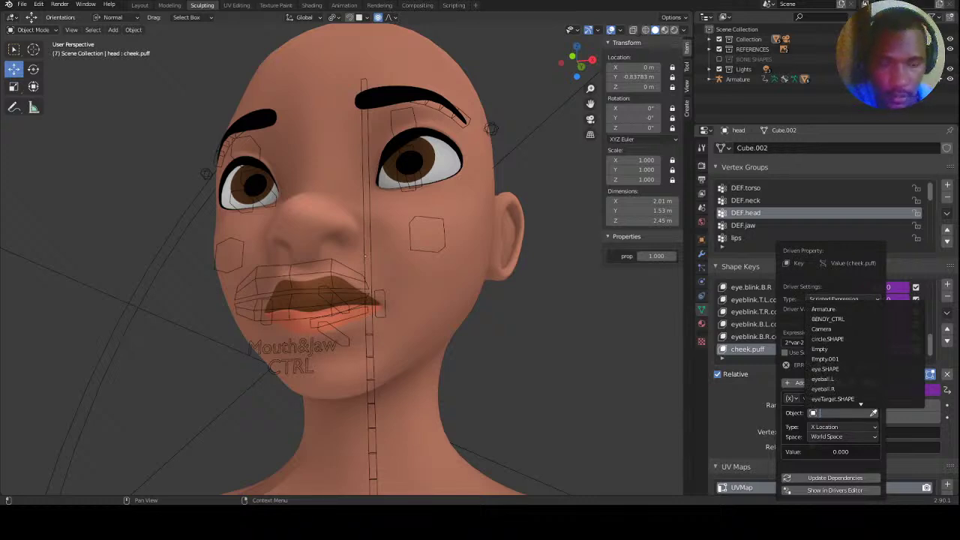
left_click(841, 318)
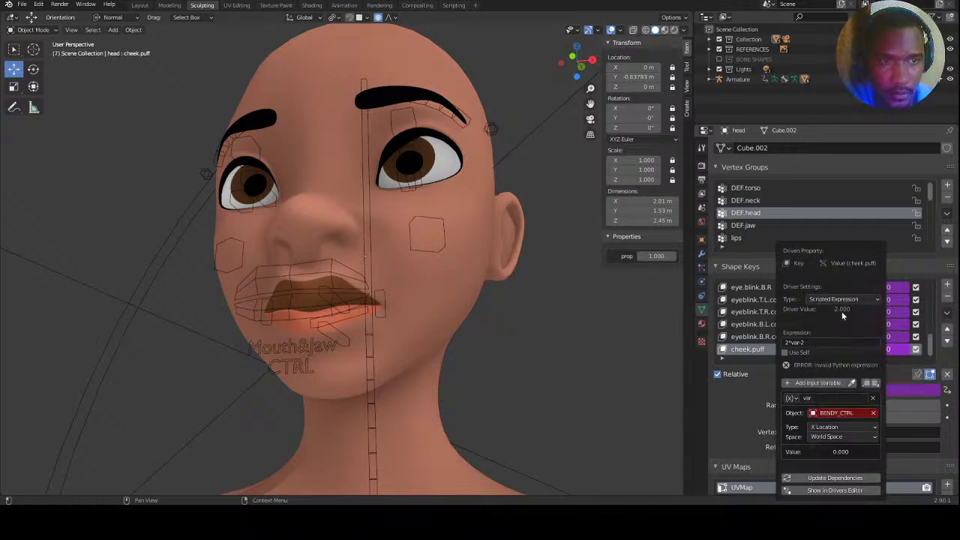
left_click(841, 412)
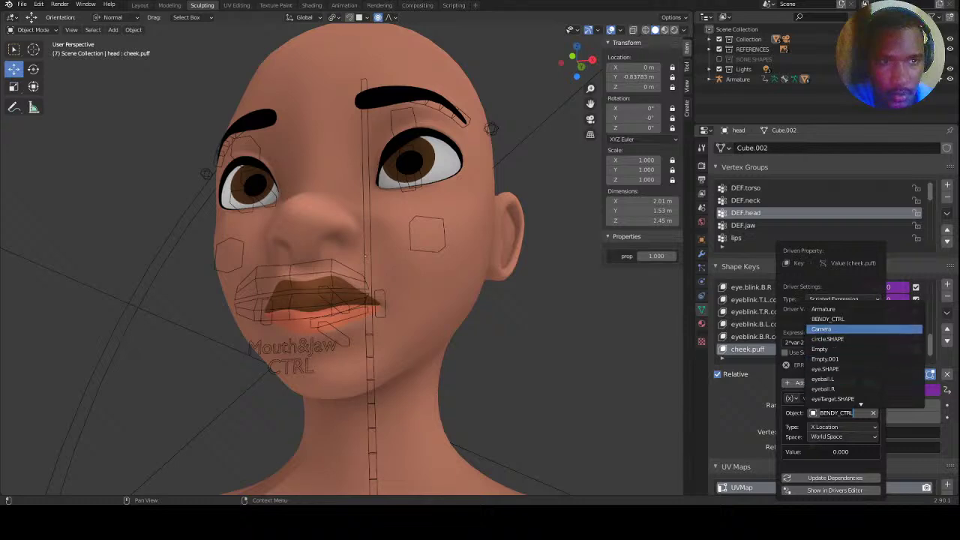
left_click(835, 310)
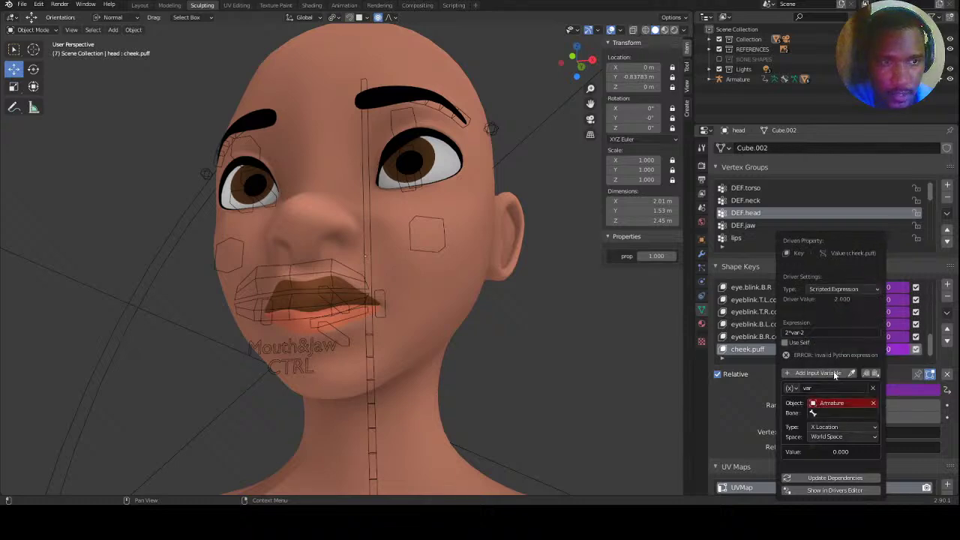
Set the driver variable's bone to cheek.L with Average Scale in Local Space, and update the driver's dependencies.
left_click(816, 413)
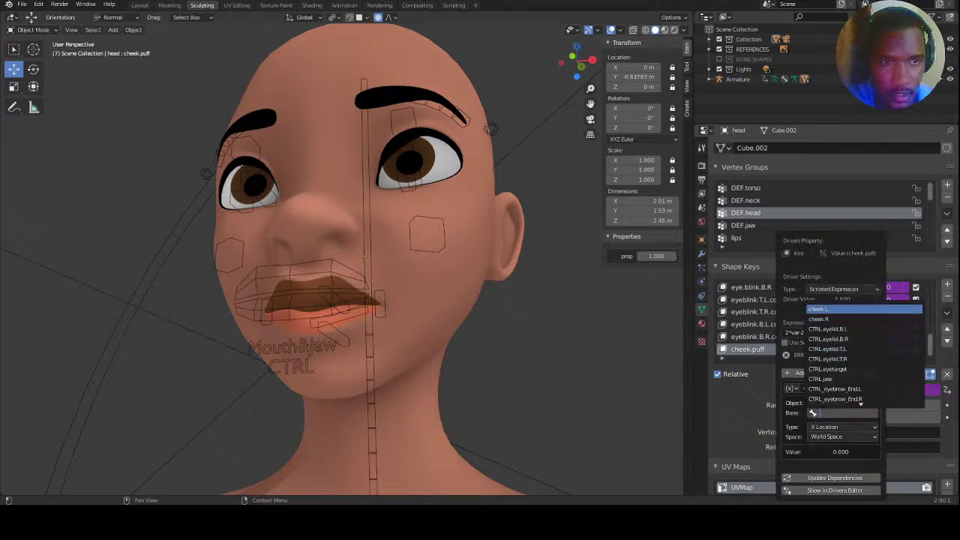
left_click(829, 310)
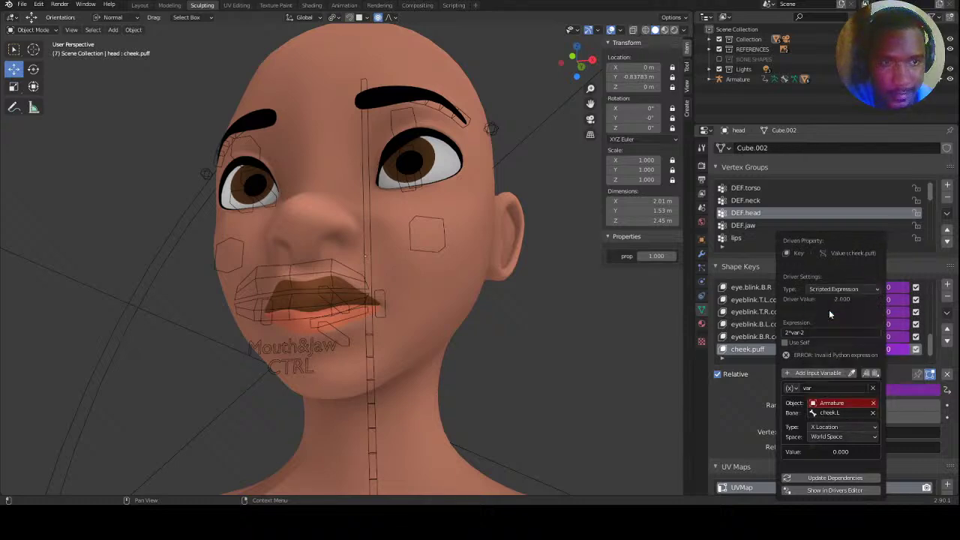
left_click(838, 438)
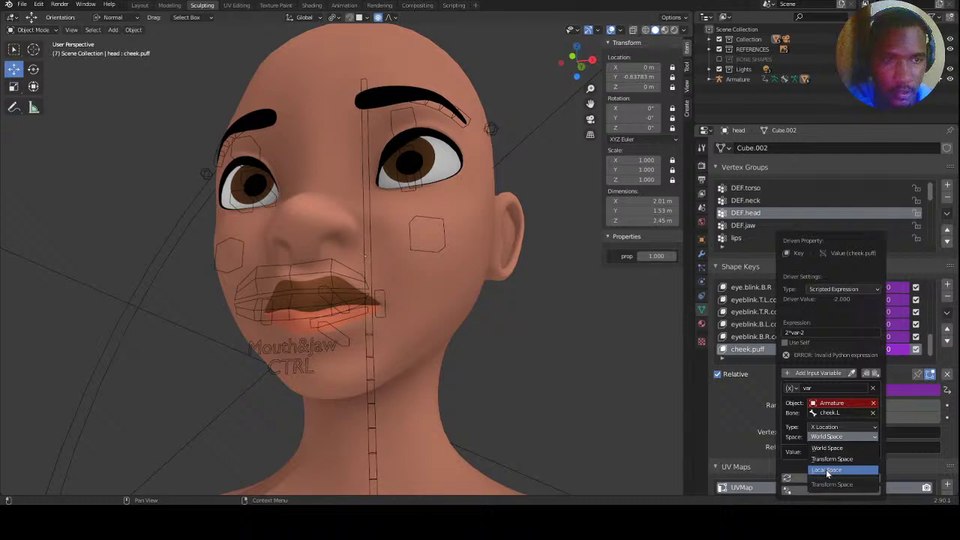
left_click(826, 470)
left_click(832, 428)
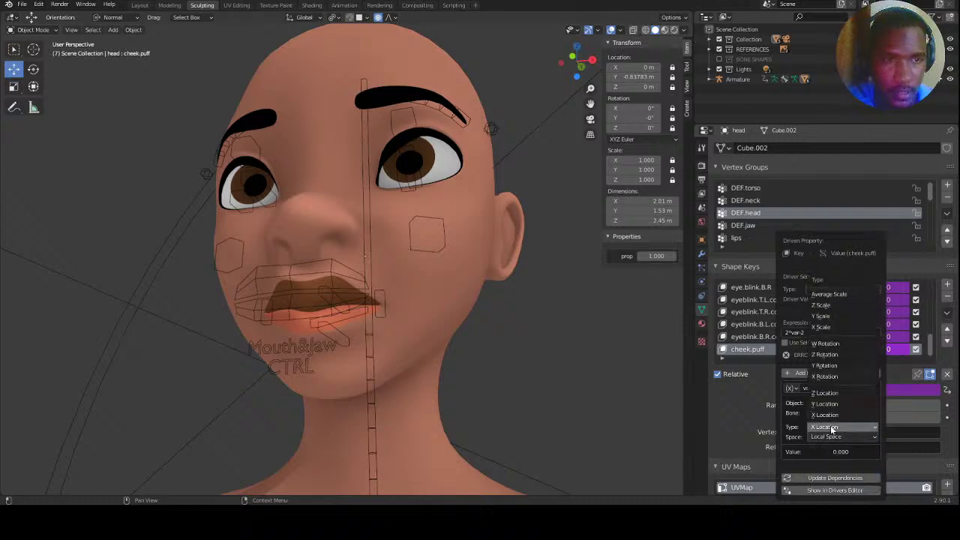
left_click(827, 295)
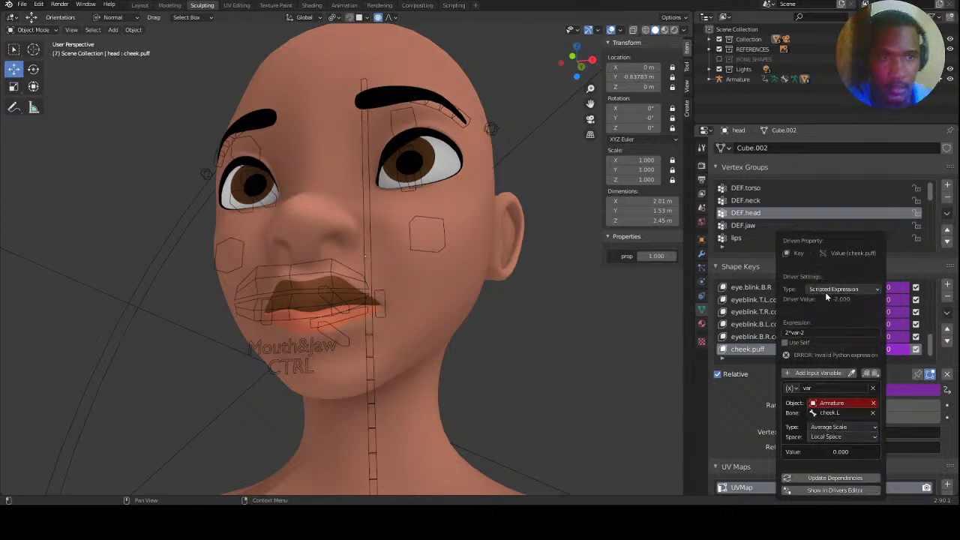
left_click(836, 477)
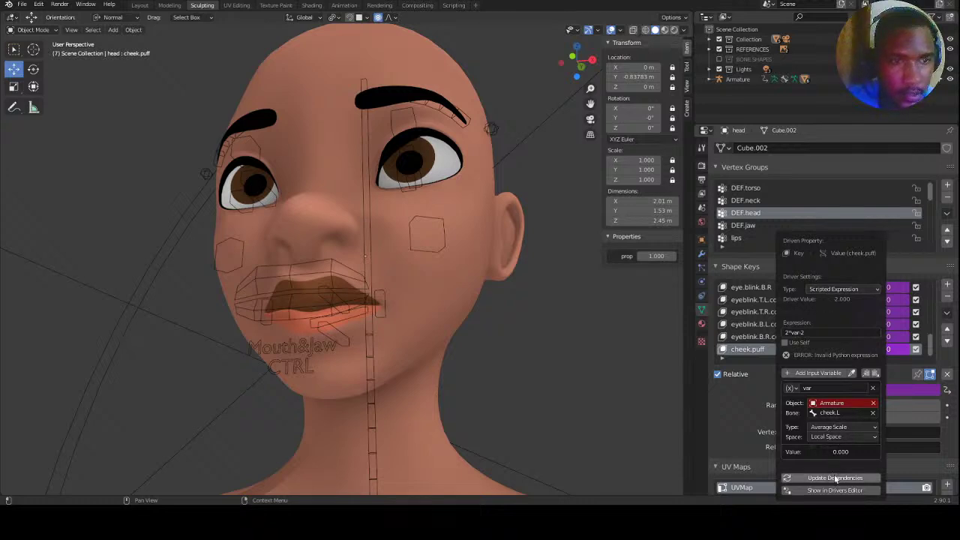
left_click(836, 478)
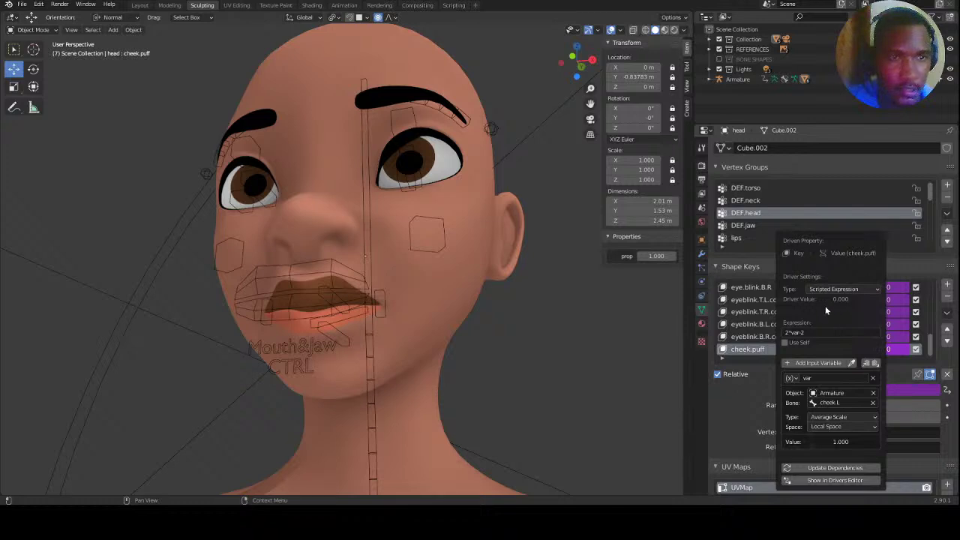
Put the armature in Pose Mode and scale the cheek.L bone up to about 2 to test the driver.
left_click(442, 219)
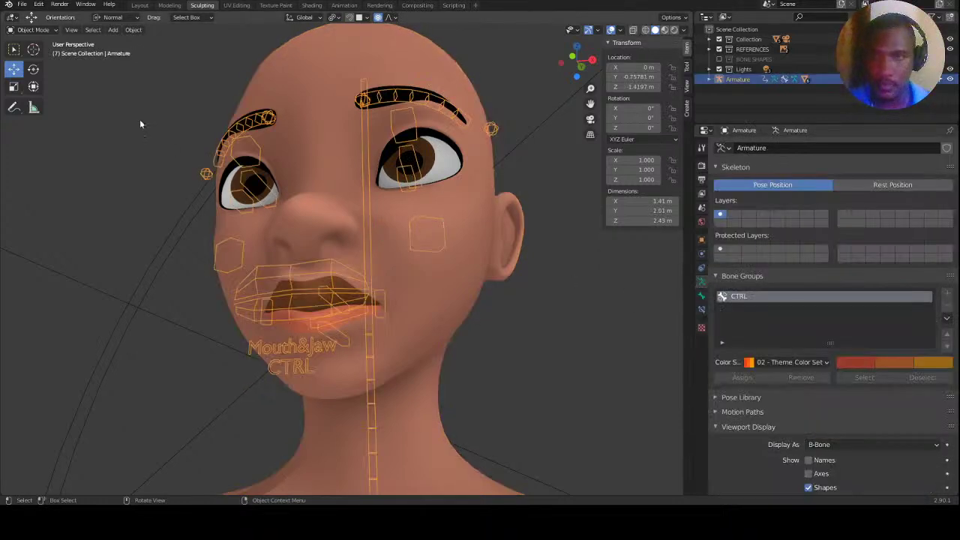
left_click(30, 29)
left_click(30, 65)
left_click(433, 242)
key("s")
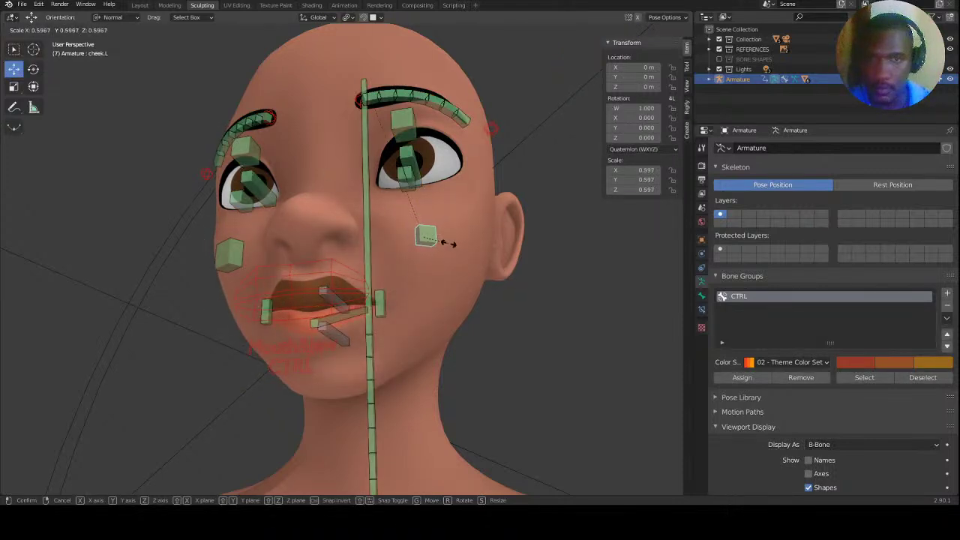
left_click(505, 270)
Try raising the left mouth-corner bone along its Y axis, and undo the move.
left_click(385, 304)
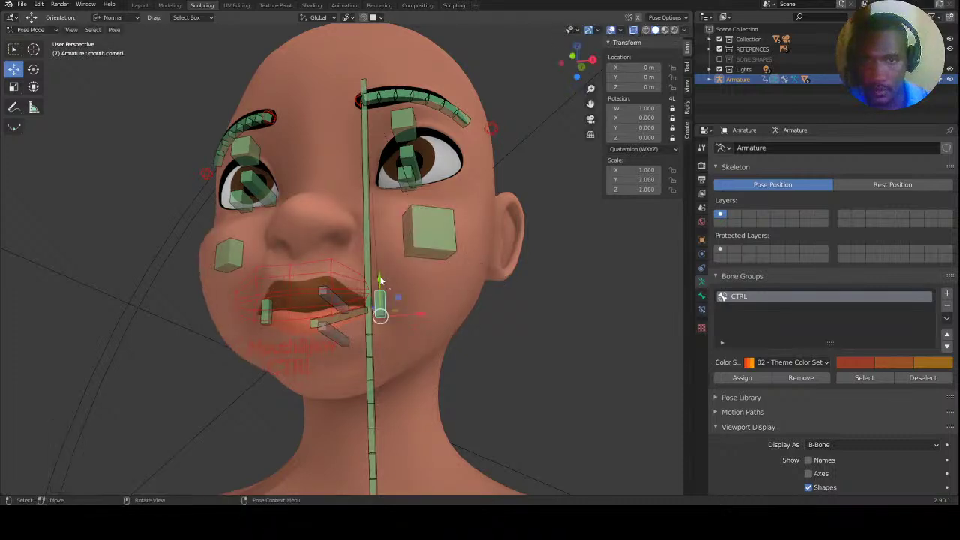
key("g")
key("y")
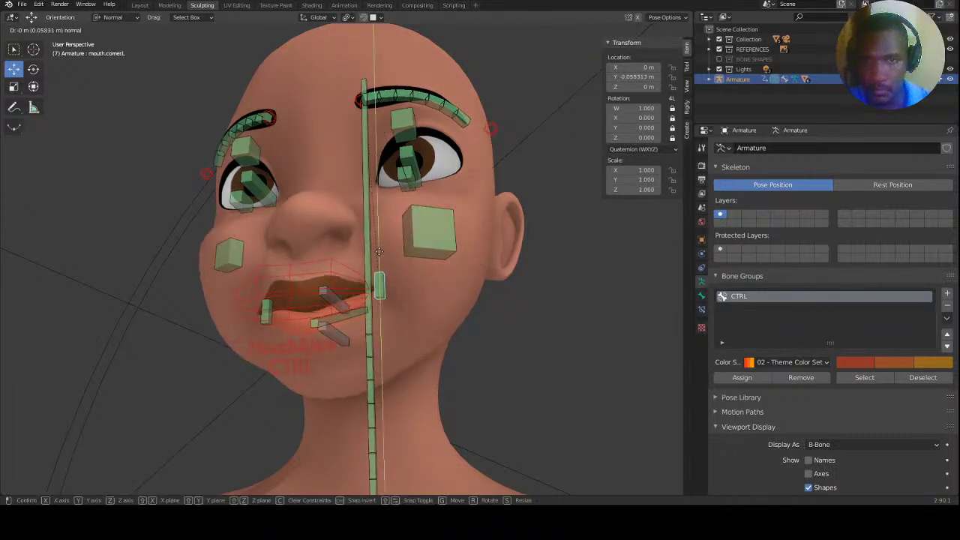
left_click(359, 291)
middle_click_drag(359, 291, 405, 271)
key("ctrl+z")
Test shrinking the cheek.L bone, undo its scaling back to 1.000, and save the file.
left_click(431, 245)
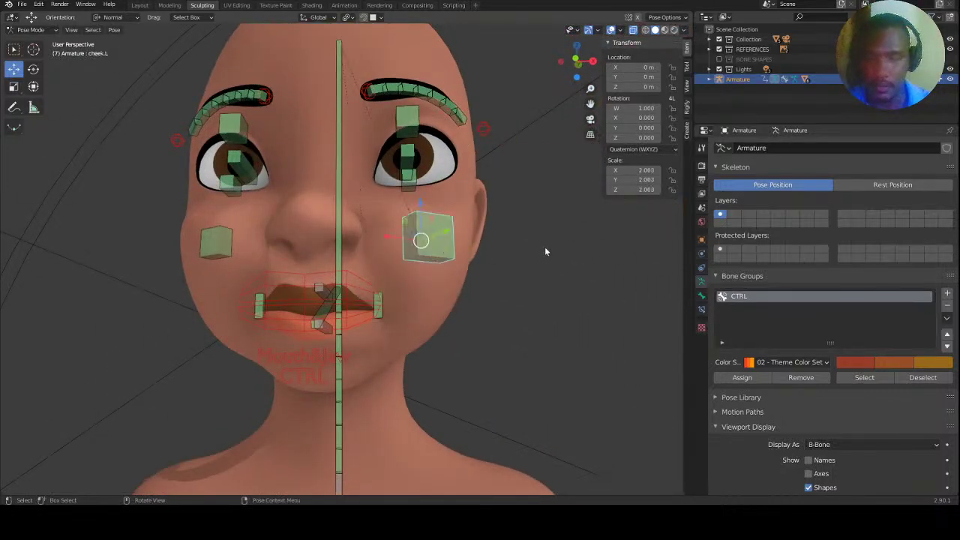
key("s")
left_click(449, 250)
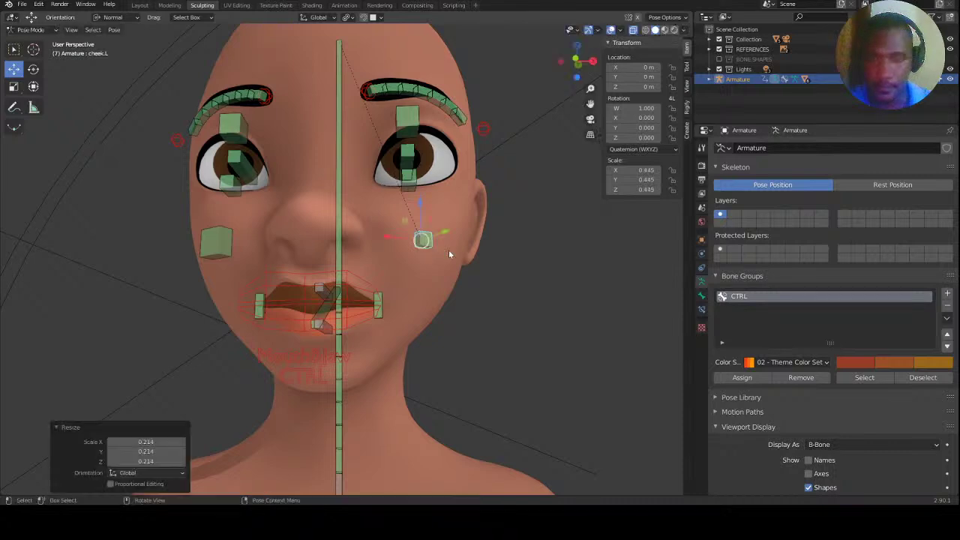
key("ctrl+z")
key("ctrl+s")
middle_click_drag(450, 259, 211, 246)
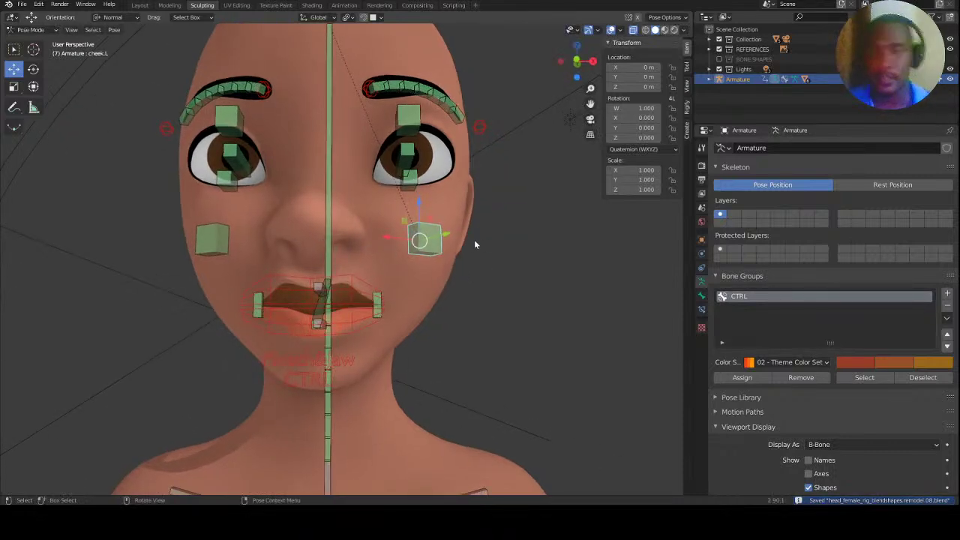
Switch the armature to Object Mode and select the head mesh to check its cheek.puff value.
left_click(432, 207)
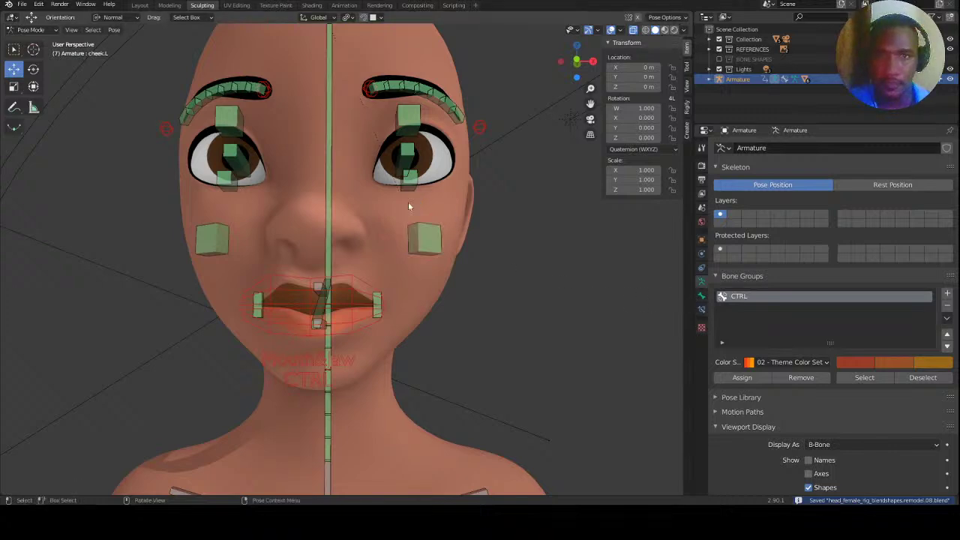
left_click(31, 29)
left_click(31, 38)
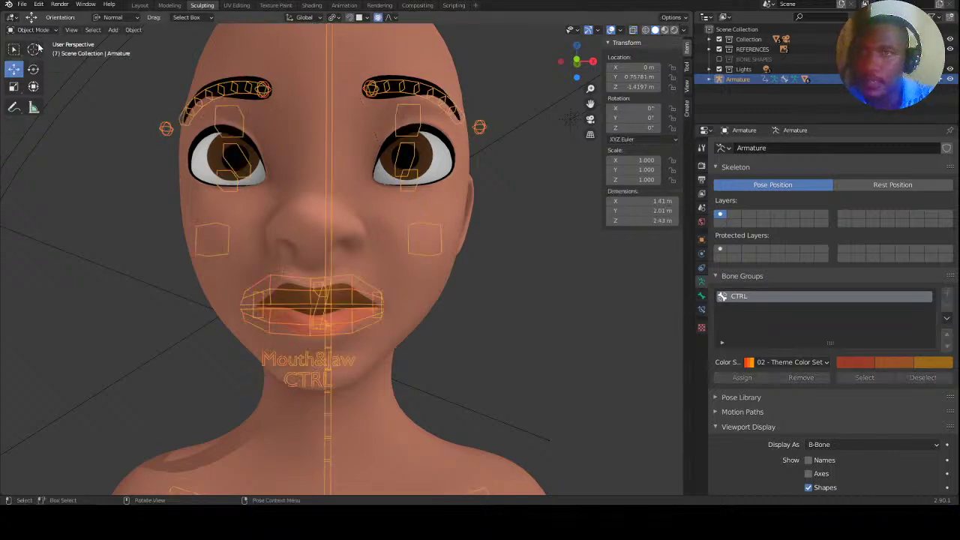
left_click(466, 213)
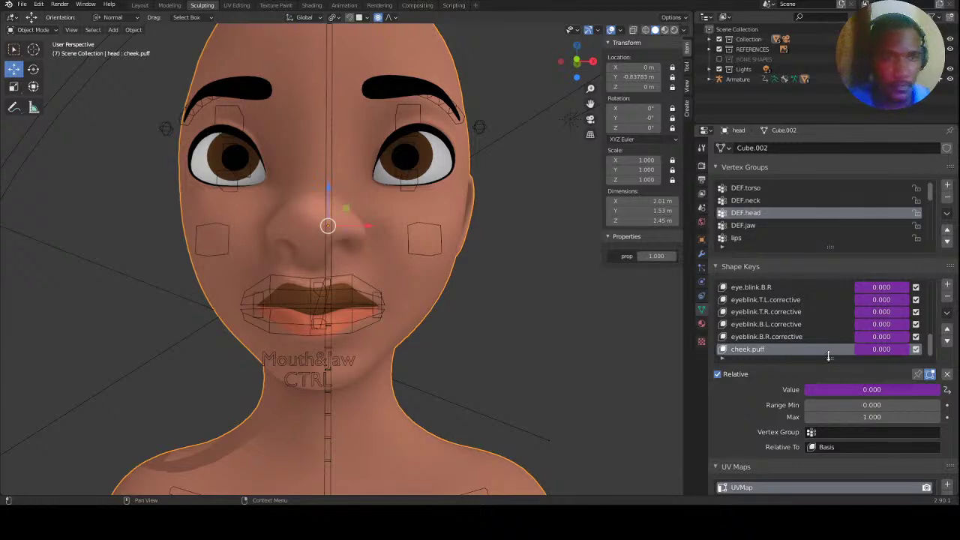
left_click(437, 227)
left_click(439, 229)
Put the armature back in Pose Mode, scale the cheek.L bone up to about 1.96, and save the file.
left_click(31, 29)
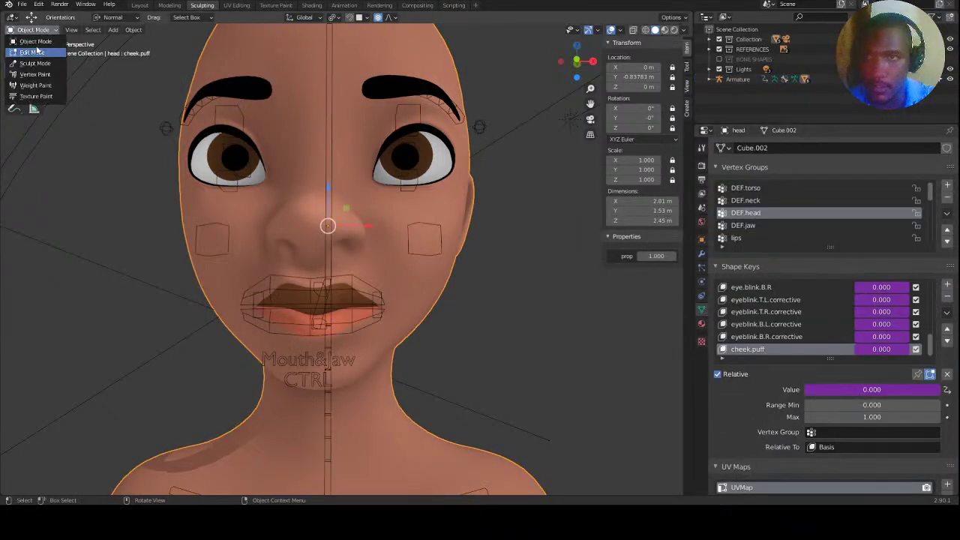
left_click(422, 224)
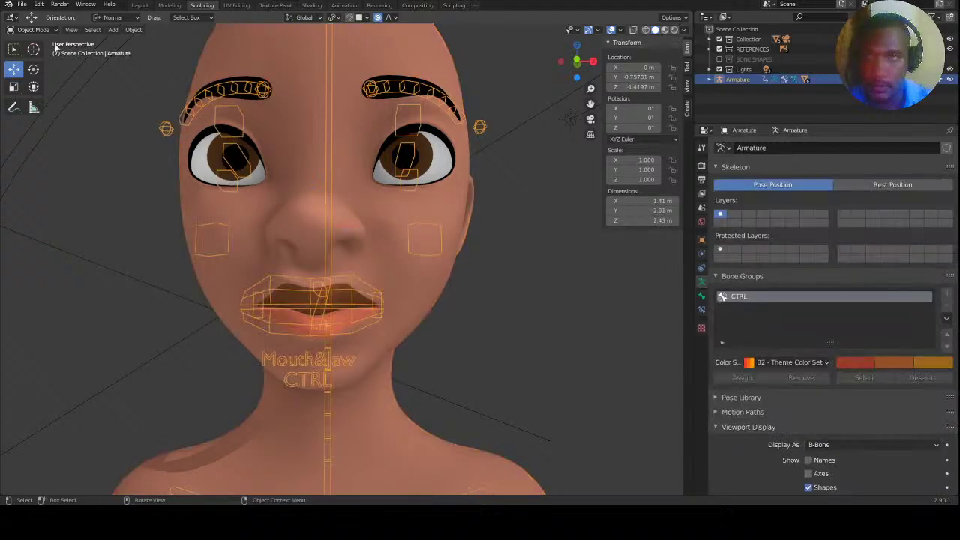
left_click(32, 29)
left_click(30, 62)
left_click(423, 239)
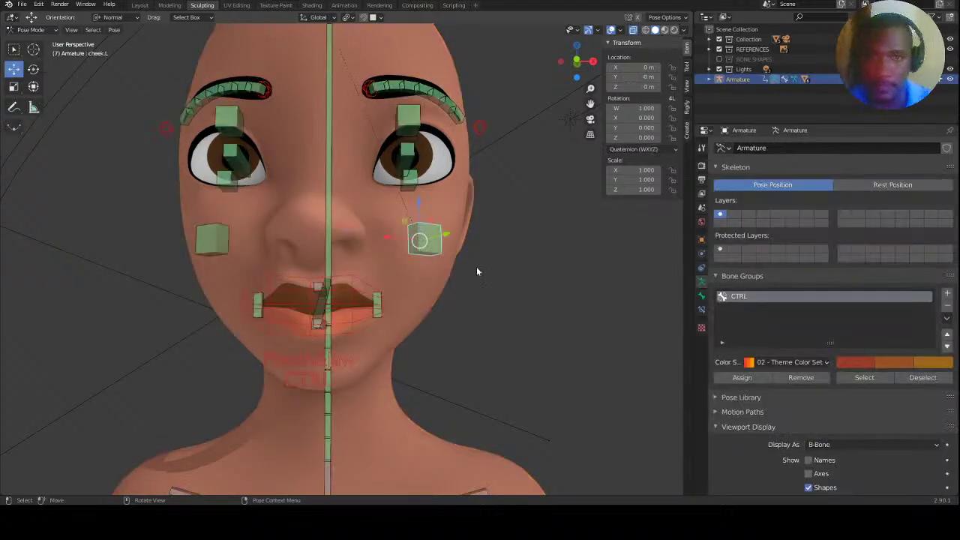
key("s")
left_click(459, 281)
key("ctrl+s")
left_click(440, 278)
Leave Pose Mode with cheek.L enlarged and select the head mesh to show its shape keys.
left_click(31, 30)
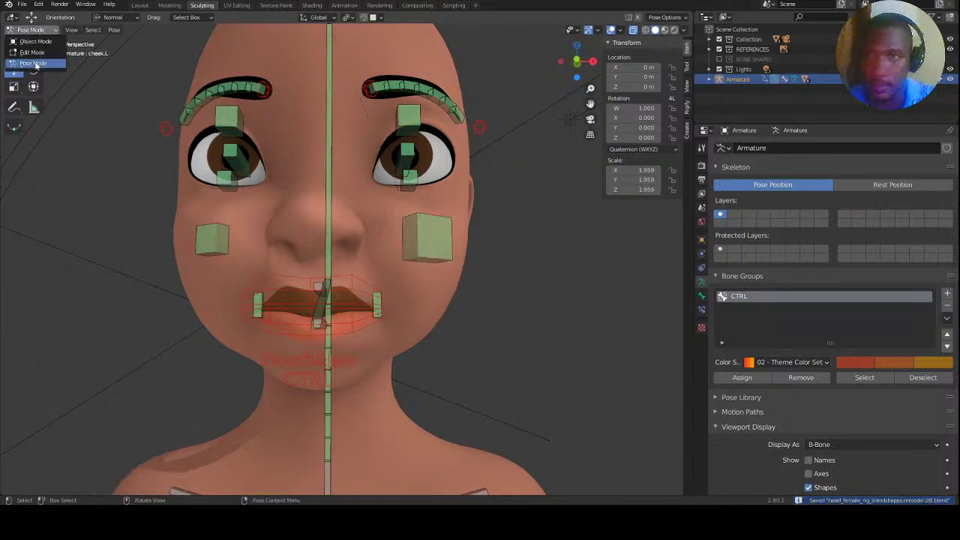
left_click(34, 63)
left_click(425, 245)
left_click(455, 295)
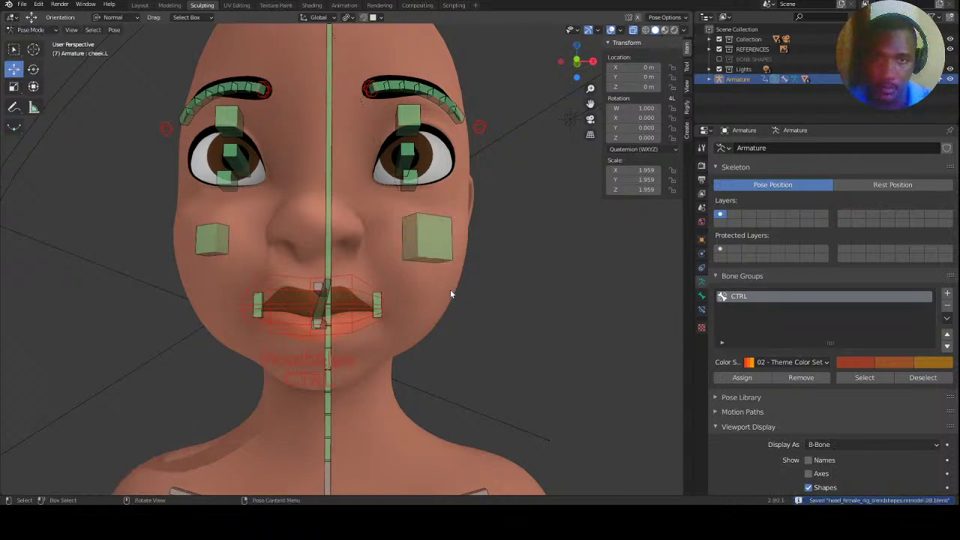
left_click(31, 30)
left_click(38, 44)
left_click(428, 295)
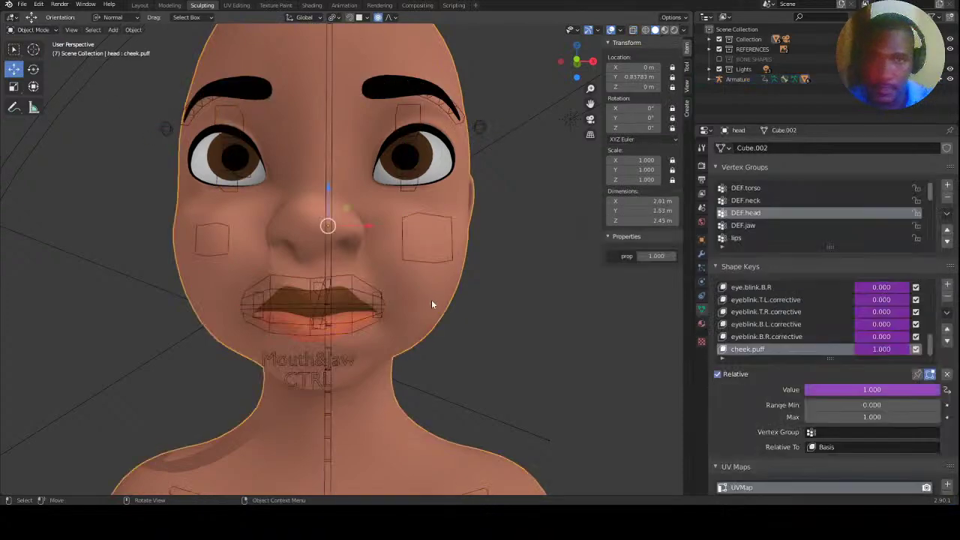
Create a new shape key from the current mix and rename the cheek.puff key as cheek.puff.L.
mouse_move(931, 347)
left_mouse_down()
mouse_move(931, 292)
mouse_move(937, 362)
left_mouse_up()
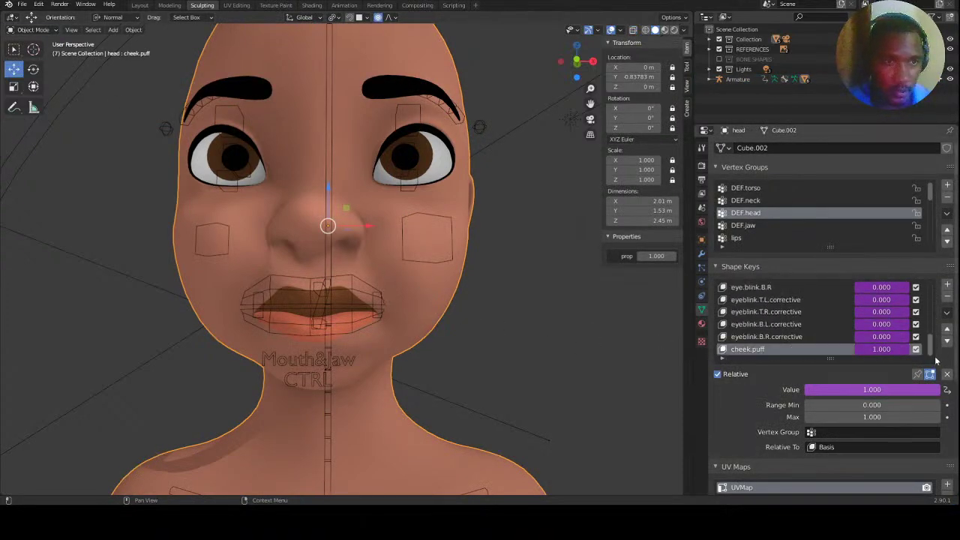
left_click(947, 314)
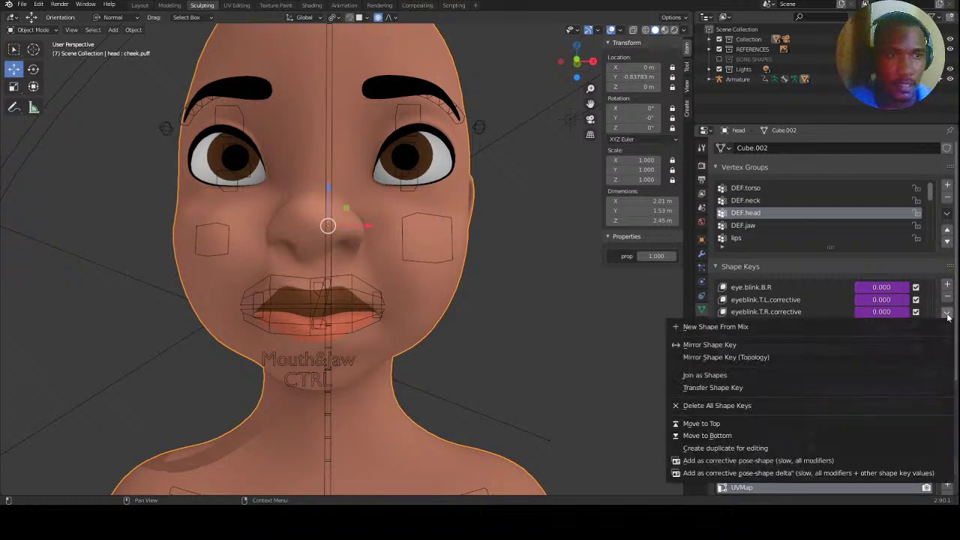
left_click(733, 327)
left_click(758, 339)
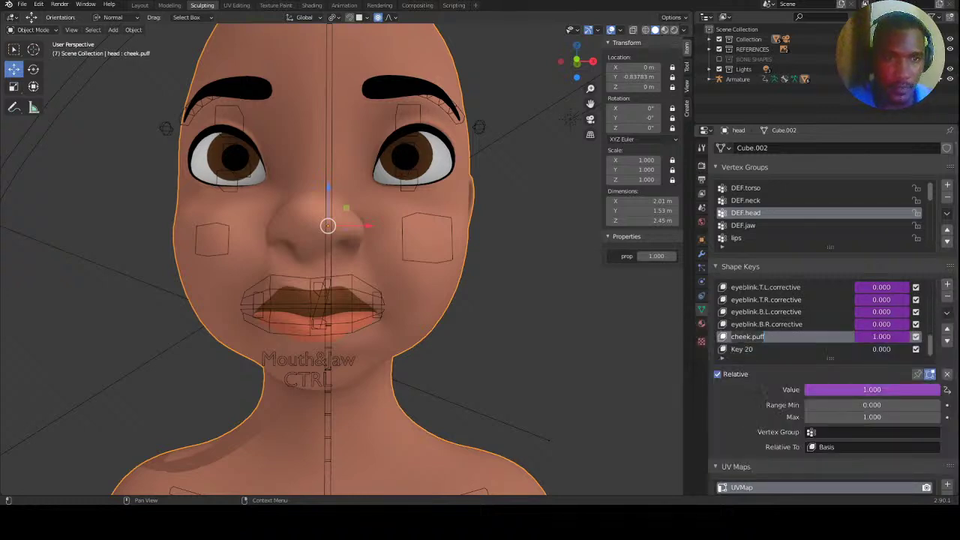
type(".L")
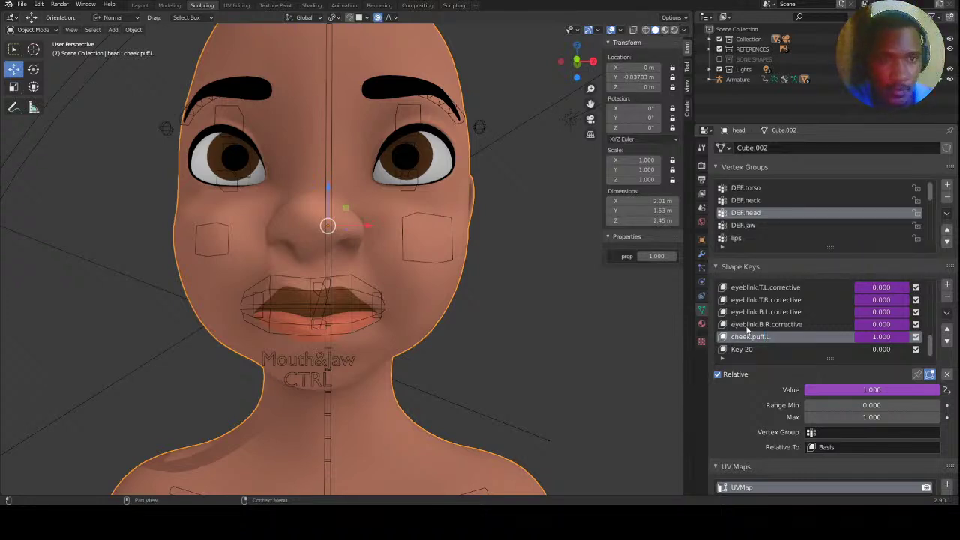
Rename the newly created shape key as chek.puff.R.
left_click(743, 349)
double_click(742, 349)
type("chek.p")
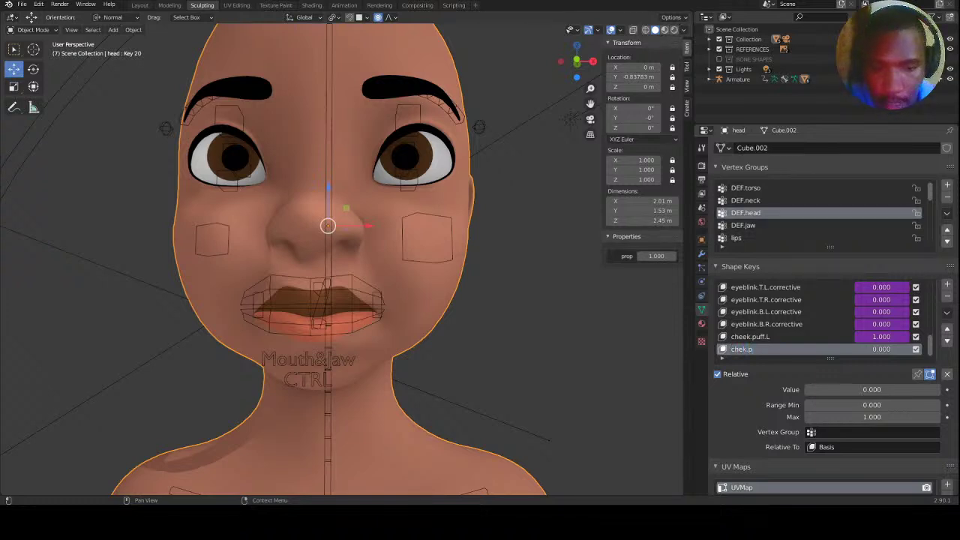
type("uff.R")
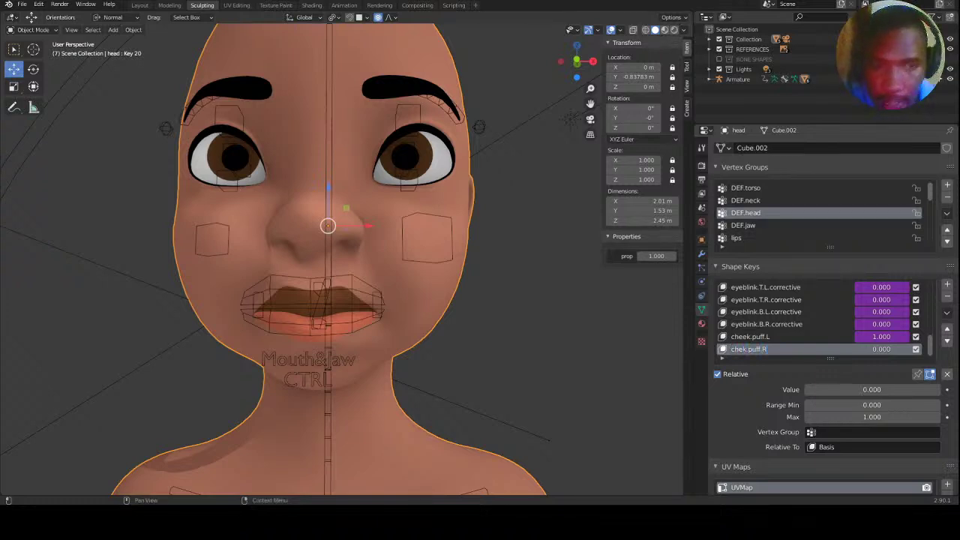
key("Return")
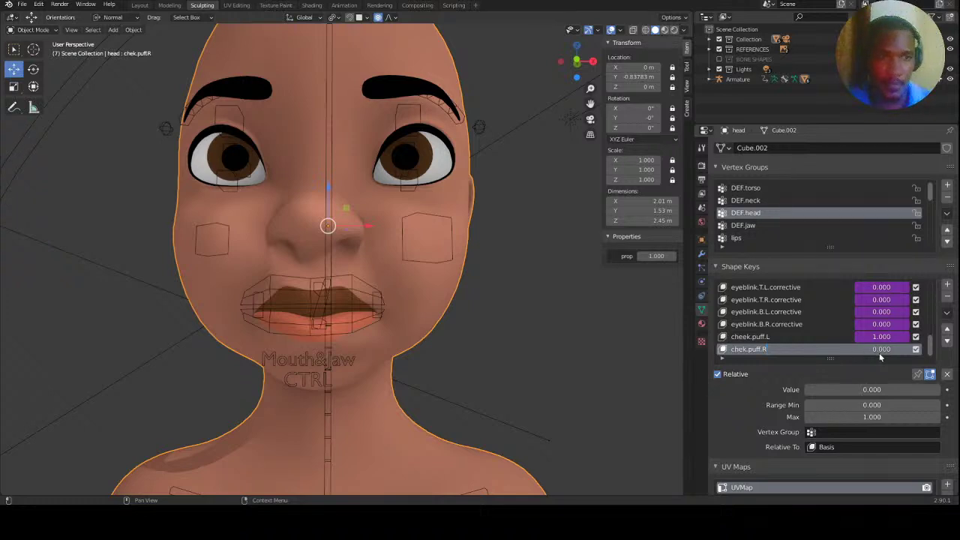
Raise the value of the chek.puff.R shape key and inspect the puffed cheeks from the side and front.
mouse_move(886, 350)
left_mouse_down()
mouse_move(949, 354)
mouse_move(894, 343)
left_mouse_up()
middle_click_drag(450, 248, 586, 233)
middle_click_drag(341, 280, 387, 307)
Put the armature in Pose Mode, test raising the left mouth-corner bone, and clear its location.
left_click(381, 313)
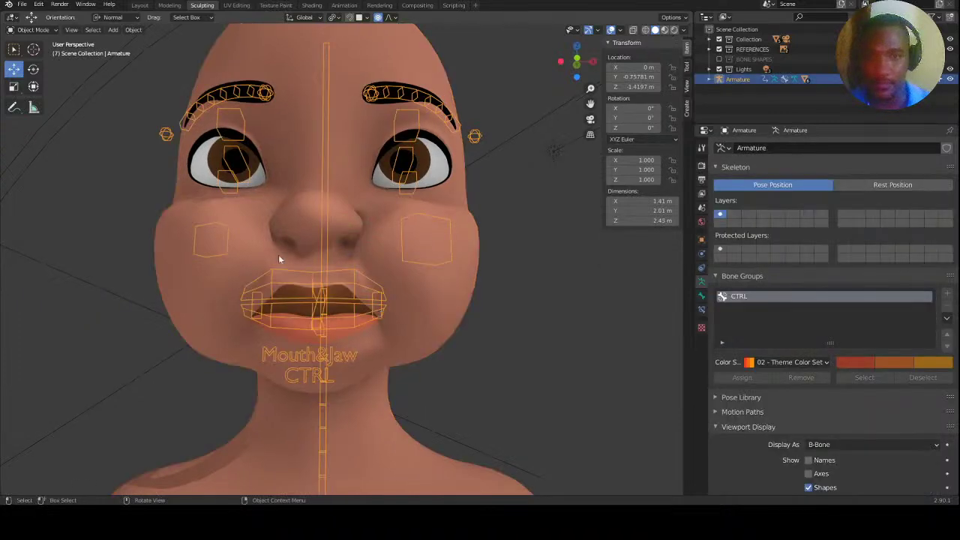
left_click(30, 29)
left_click(31, 63)
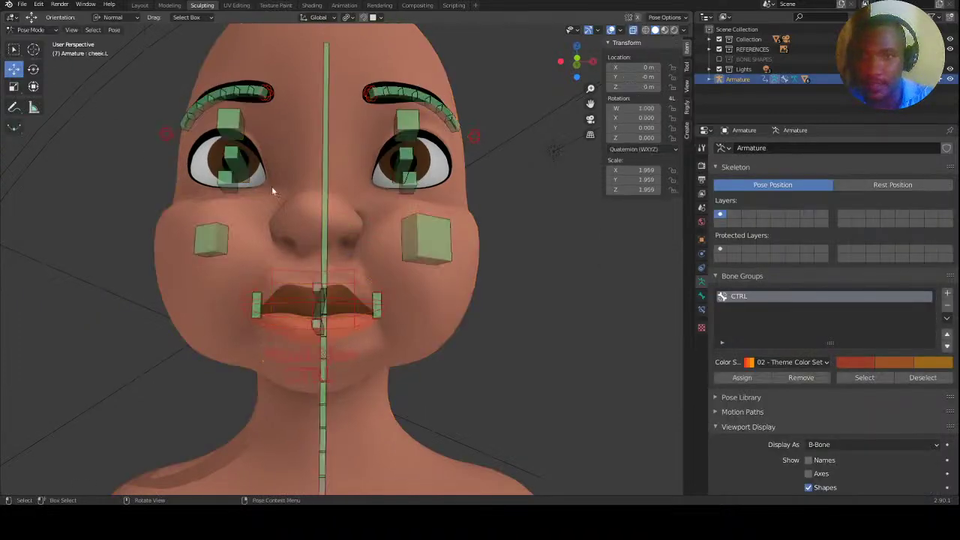
left_click(381, 309)
left_click_drag(378, 282, 381, 240)
middle_click_drag(385, 216, 360, 266)
key("alt+g")
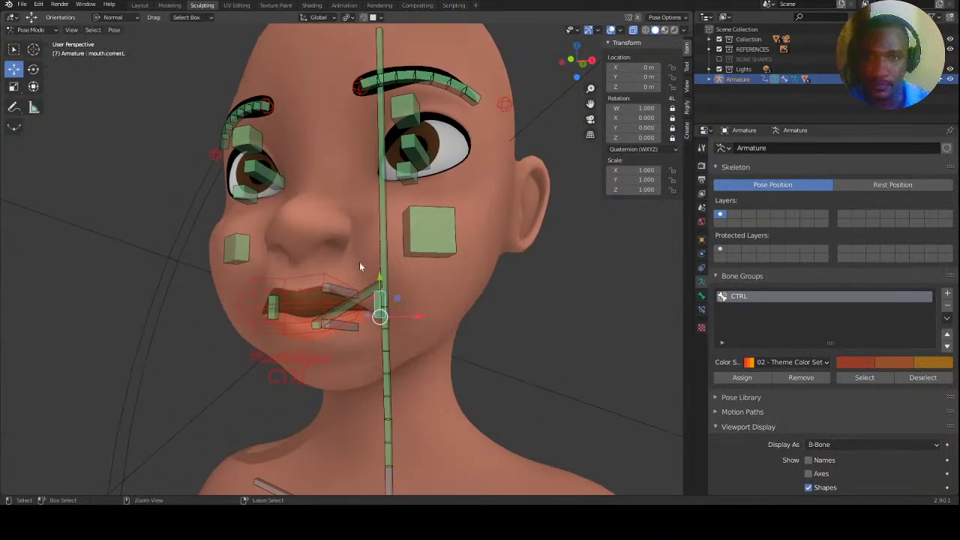
Return the armature from Pose Mode to Object Mode.
left_click(16, 27)
left_click(26, 30)
left_click(31, 31)
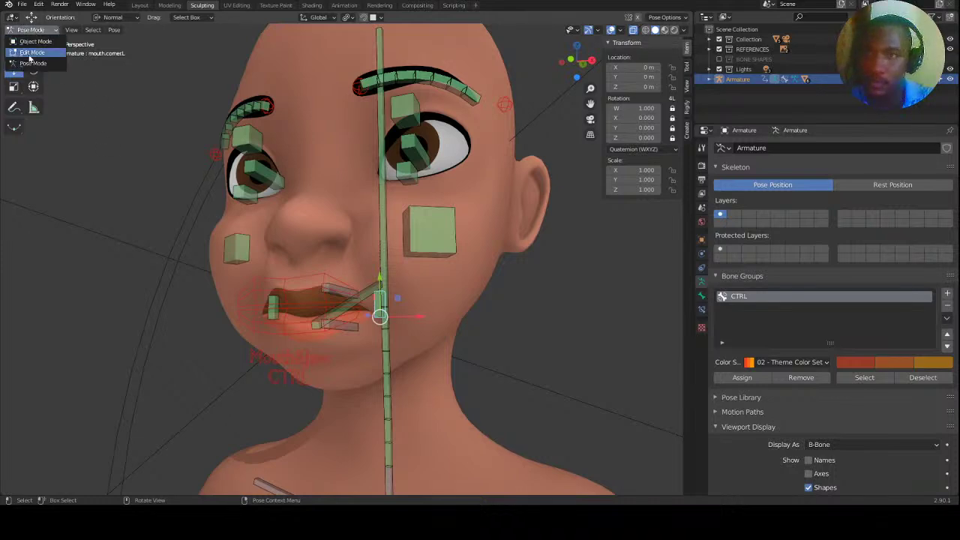
left_click(33, 42)
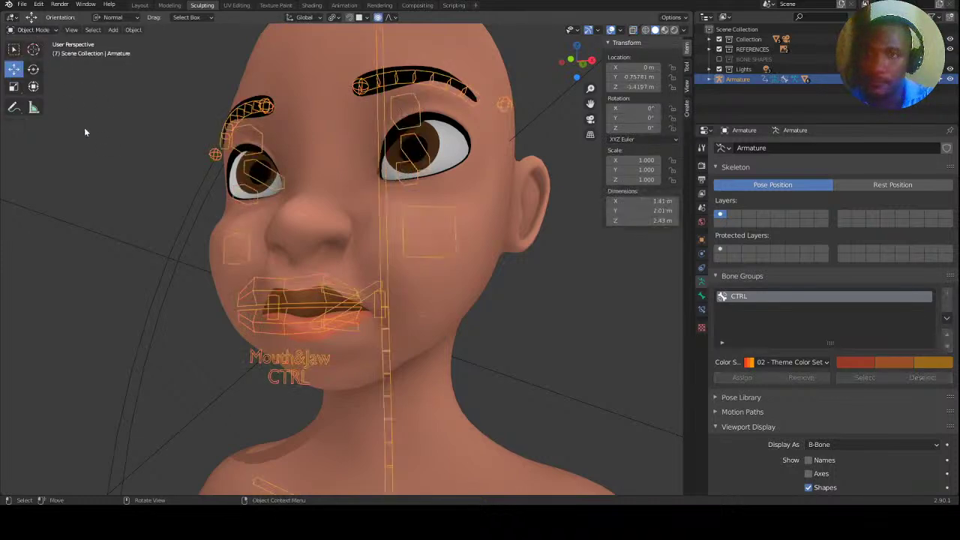
Select the head and copy the driver of the cheek.puff.L shape key onto the chek.puff.R shape key.
left_click(321, 282)
middle_click_drag(434, 298, 585, 279)
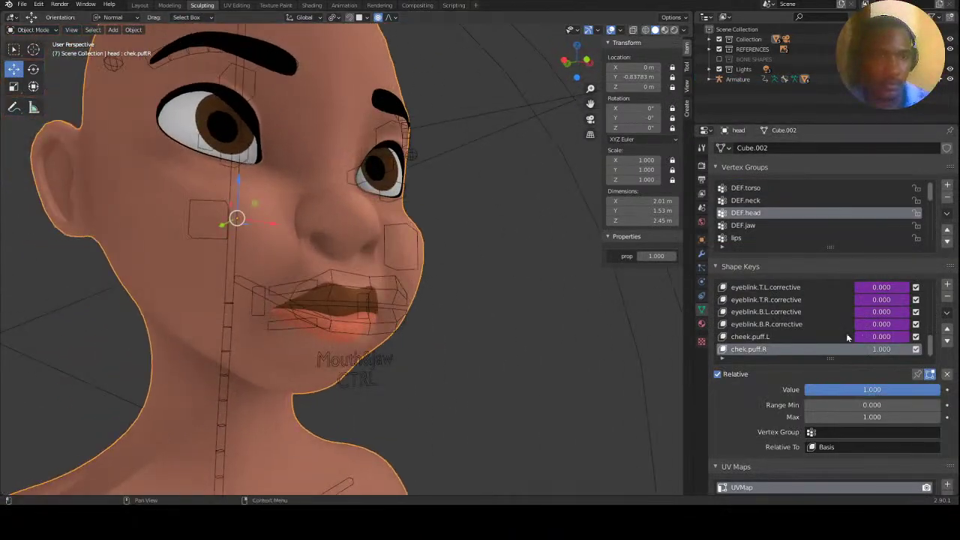
right_click(881, 352)
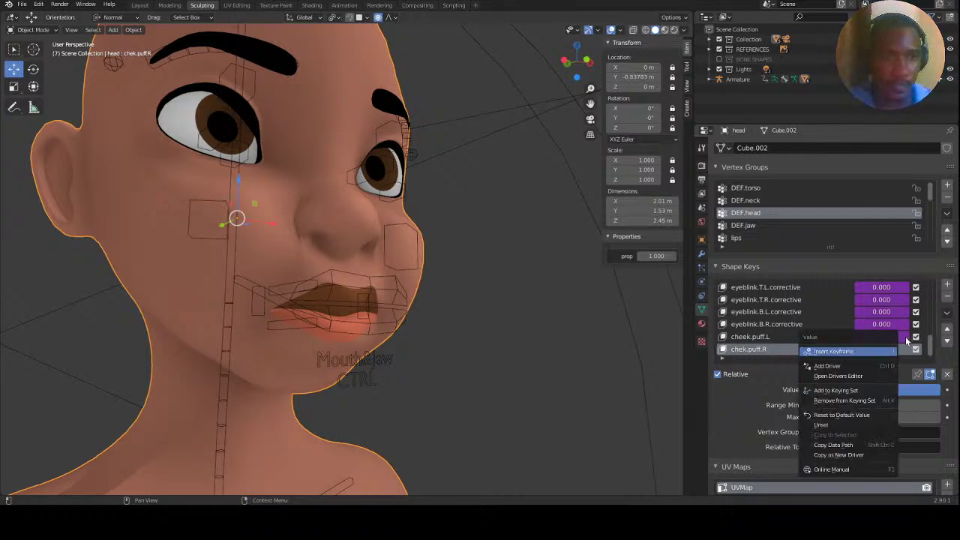
key("Escape")
right_click(904, 340)
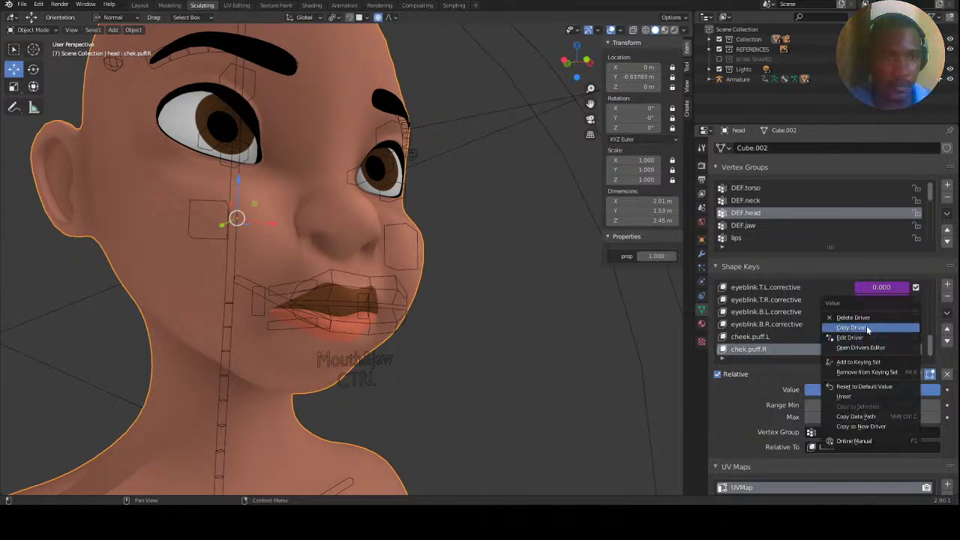
left_click(867, 327)
right_click(884, 349)
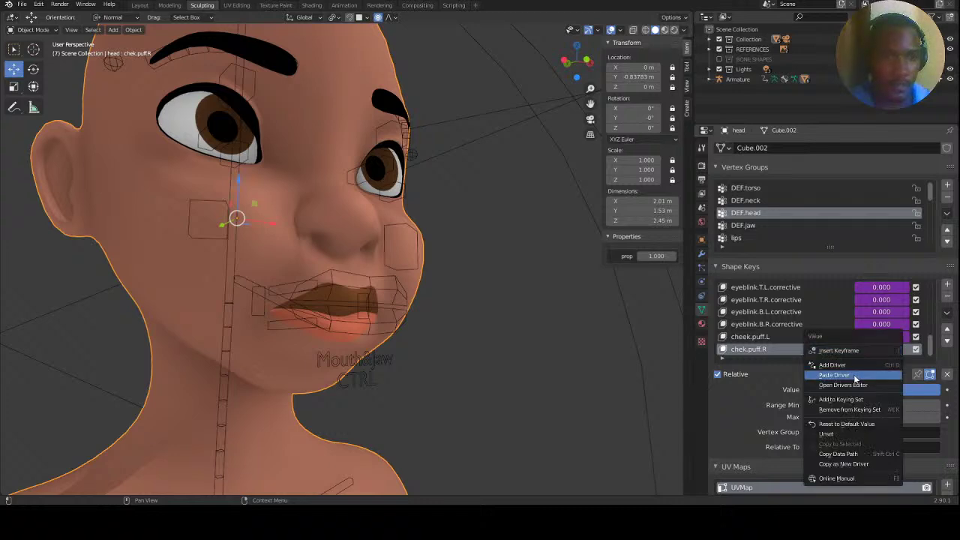
left_click(855, 376)
Edit the driver of the cheek.puff.L shape key so its variable reads the cheek.L bone.
right_click(886, 350)
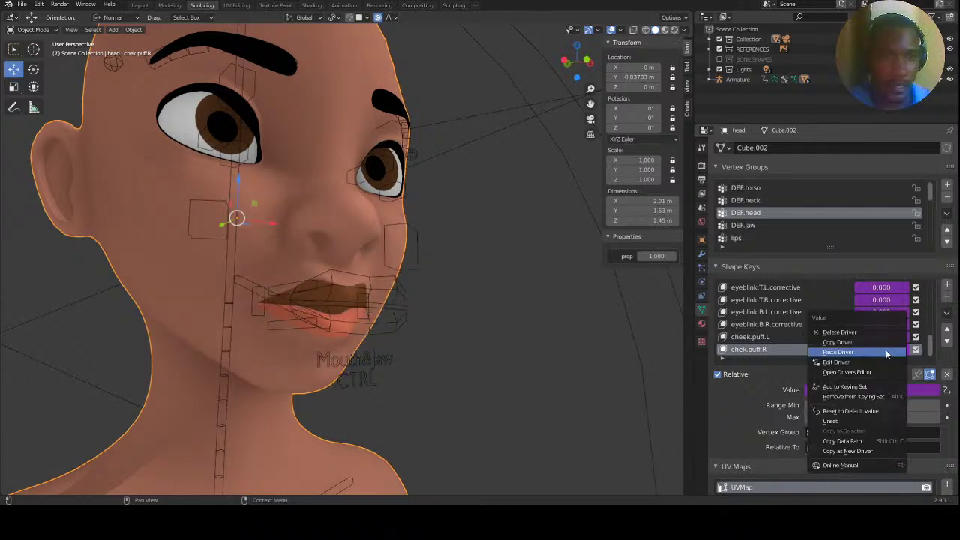
left_click(843, 361)
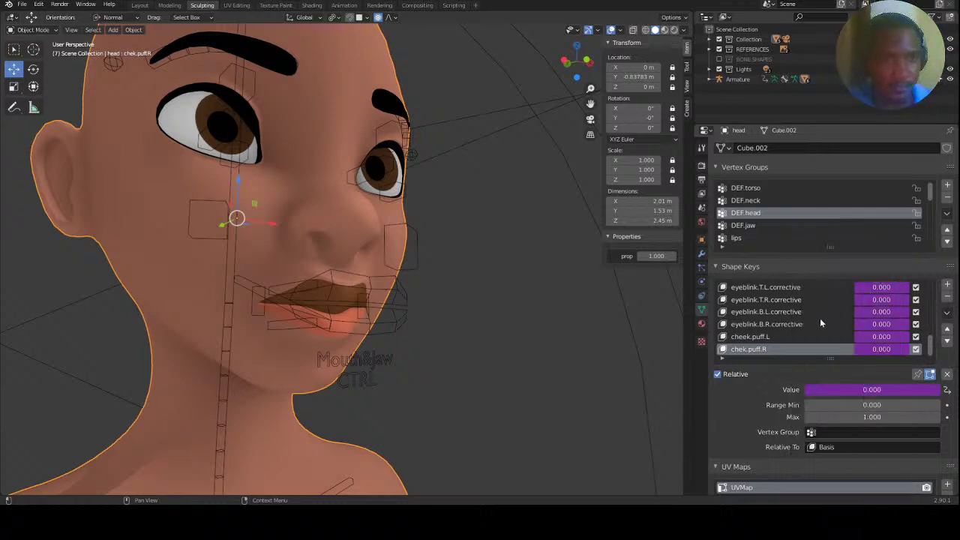
right_click(889, 339)
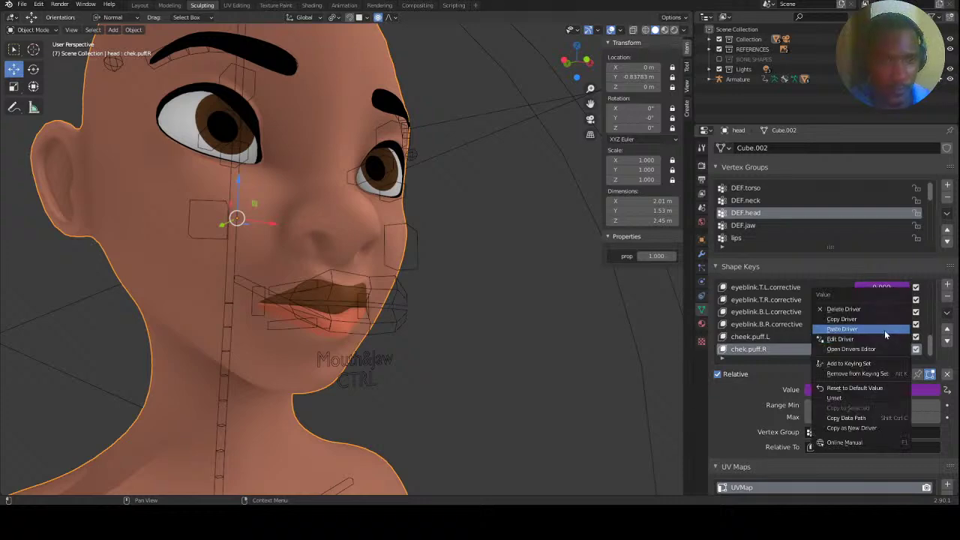
left_click(875, 330)
right_click(896, 342)
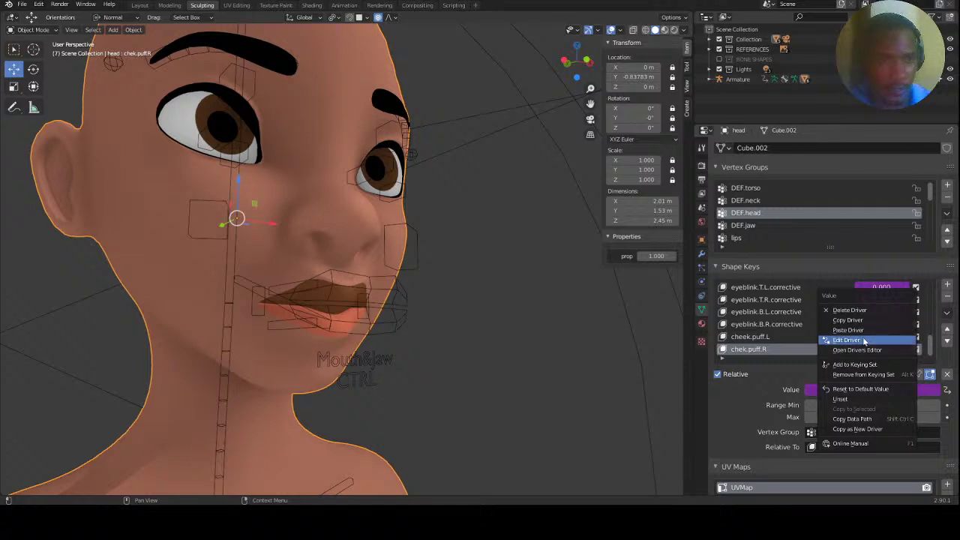
left_click(870, 340)
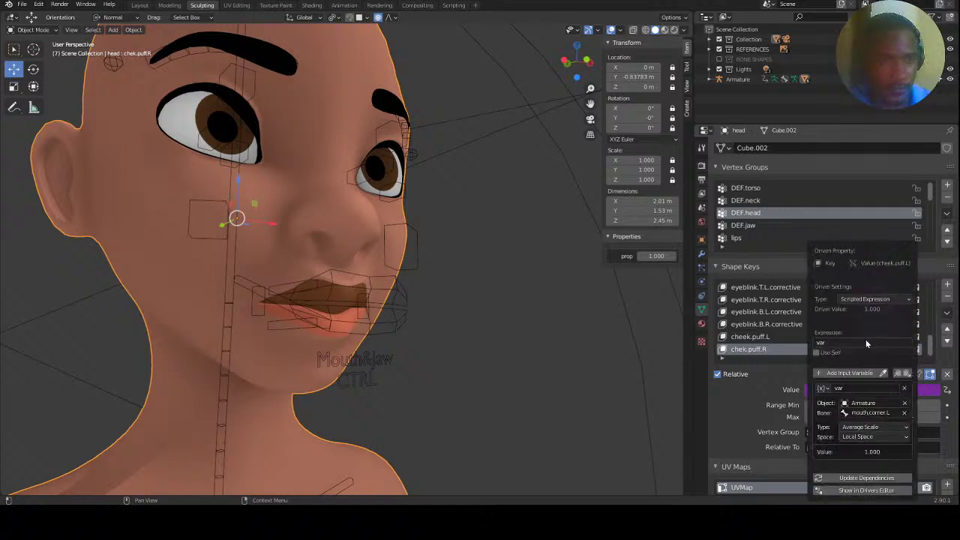
left_click(881, 415)
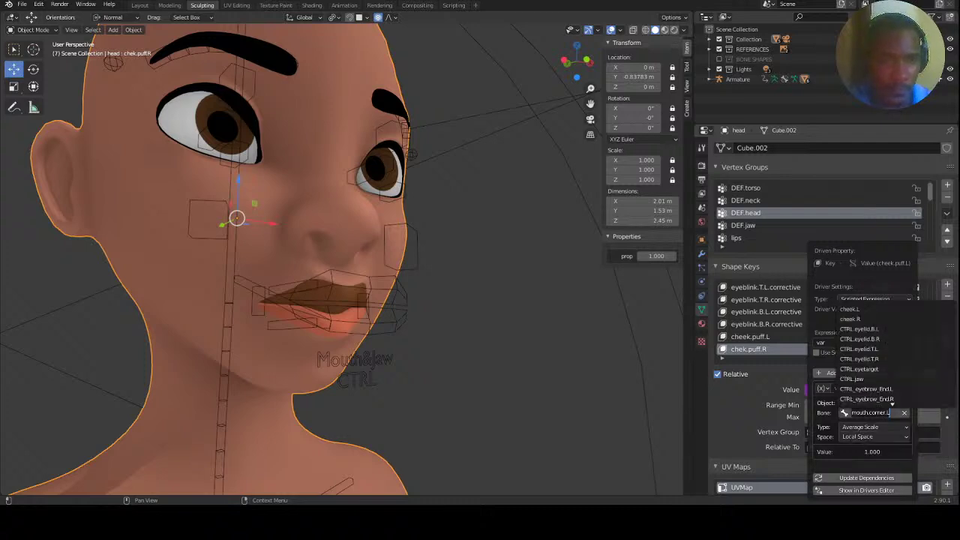
type("che")
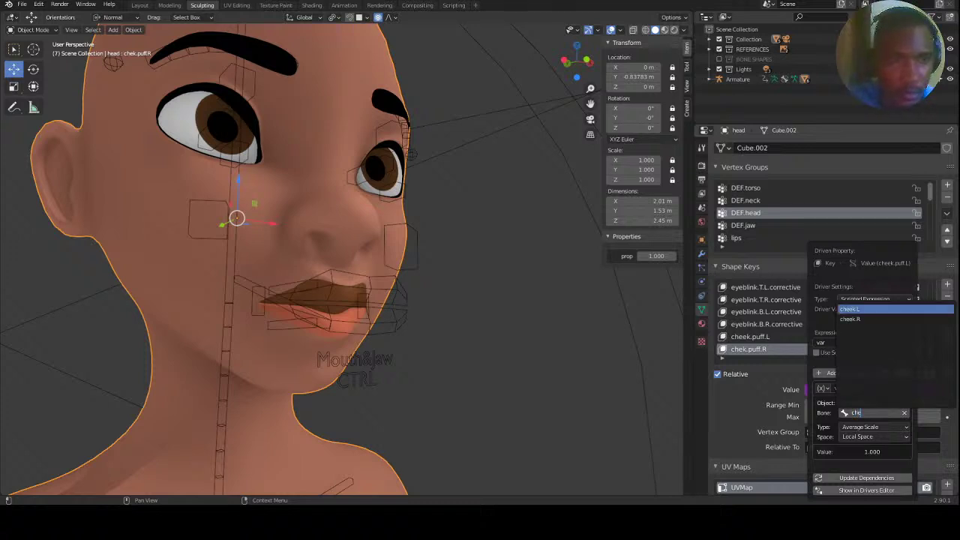
key("Return")
Put the armature in Pose Mode and clear the scale of the cheek.L control bone.
middle_click_drag(516, 222, 445, 220)
left_click(450, 218)
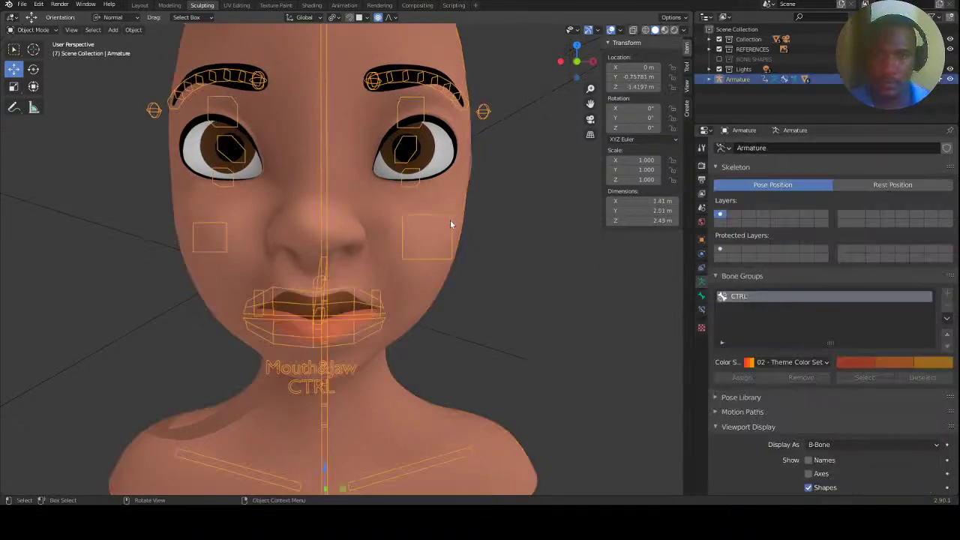
key("ctrl+Tab")
key("ctrl+Tab")
mouse_move(252, 224)
middle_mouse_down()
mouse_move(259, 217)
mouse_move(254, 236)
middle_mouse_up()
left_click(32, 30)
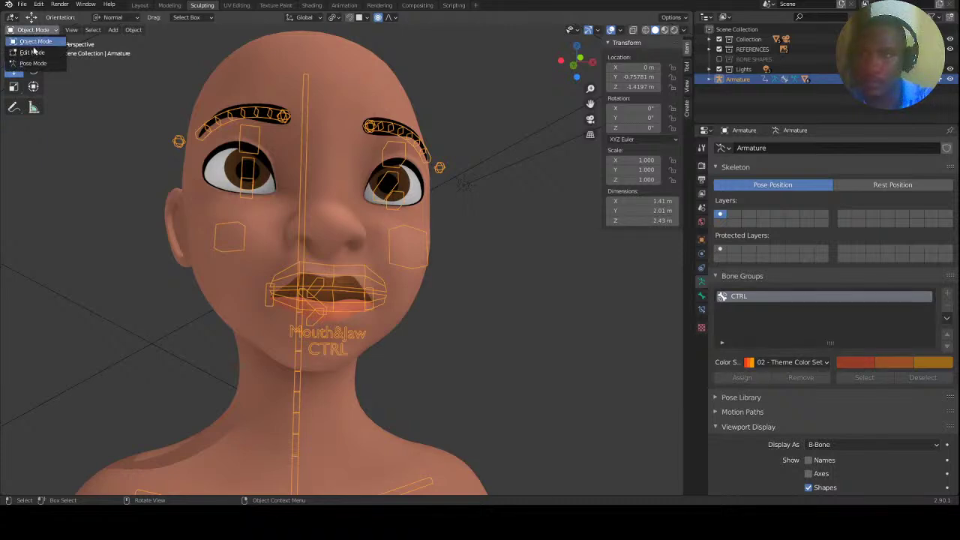
left_click(33, 63)
left_click(413, 239)
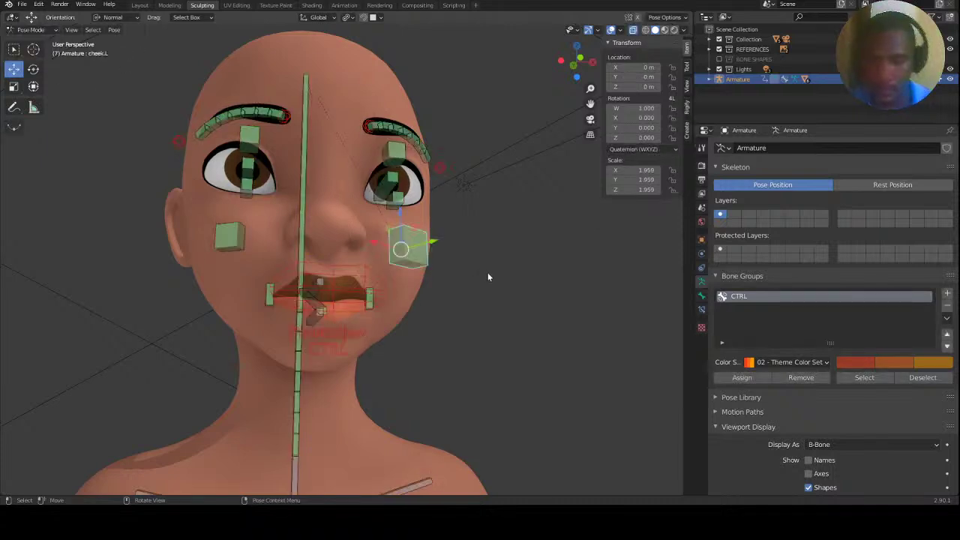
key("alt+s")
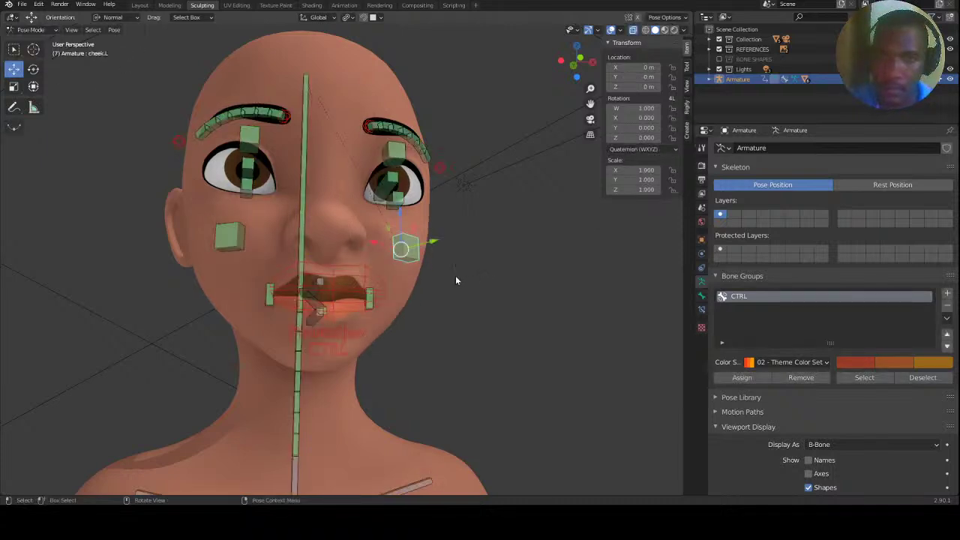
Test scaling the cheek.L and cheek.R control bones up, and leave cheek.L enlarged.
key("s")
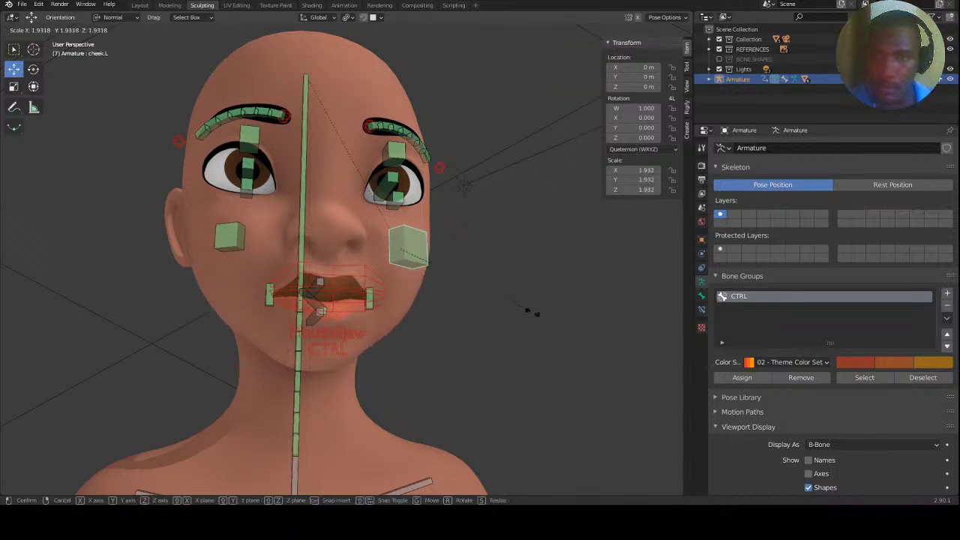
key("Escape")
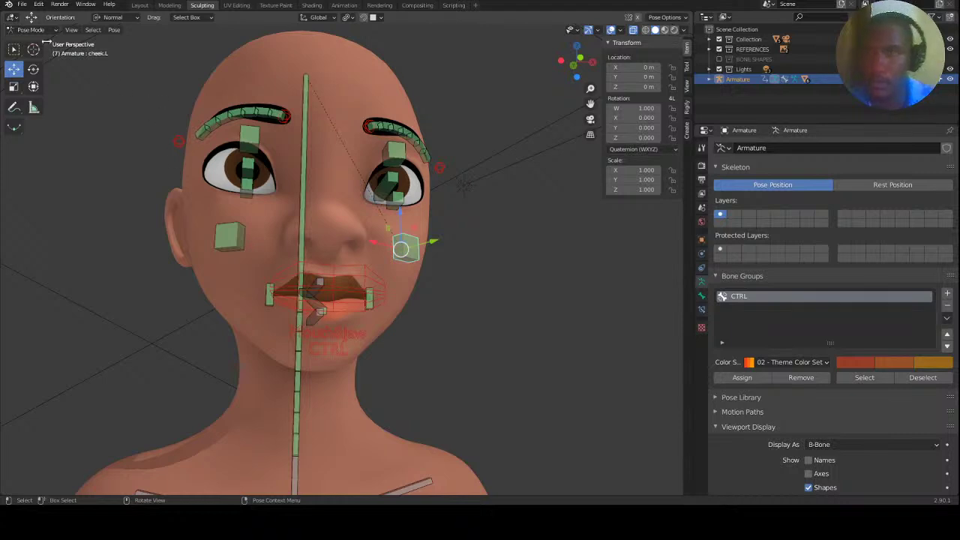
left_click(250, 245)
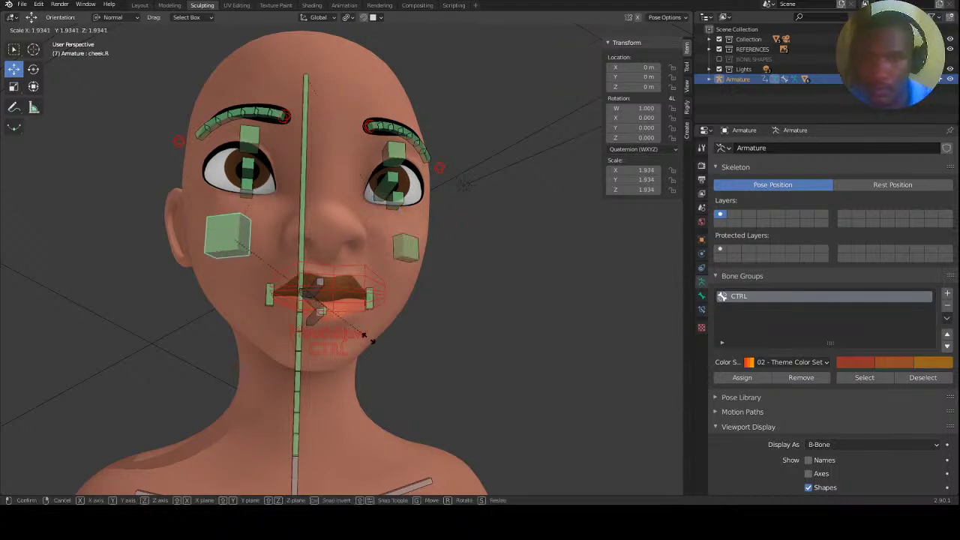
middle_click_drag(401, 294, 404, 284)
left_click(417, 249)
key("s")
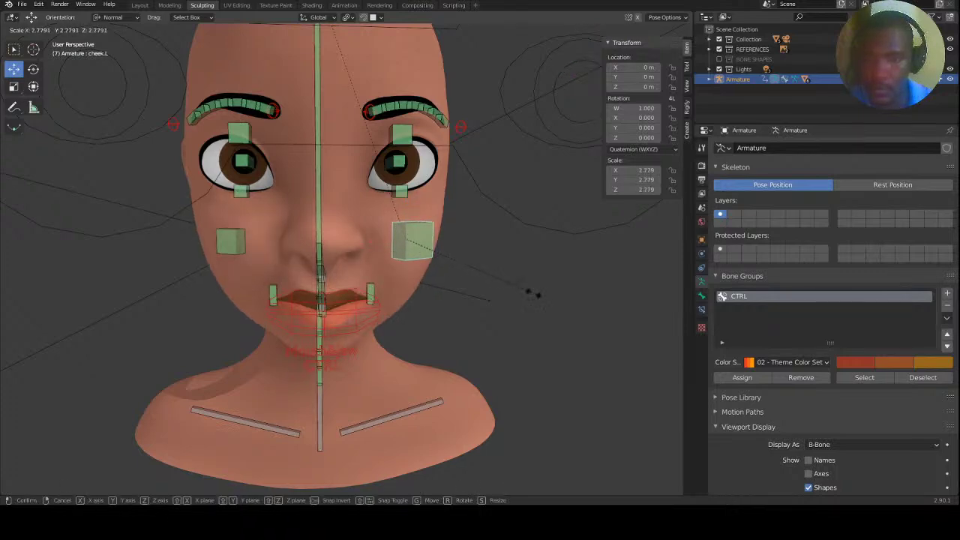
left_click(556, 304)
Return the armature to Object Mode and select the head to check the cheek puff shape key values.
middle_click_drag(415, 291, 400, 257)
left_click(30, 30)
left_click(33, 40)
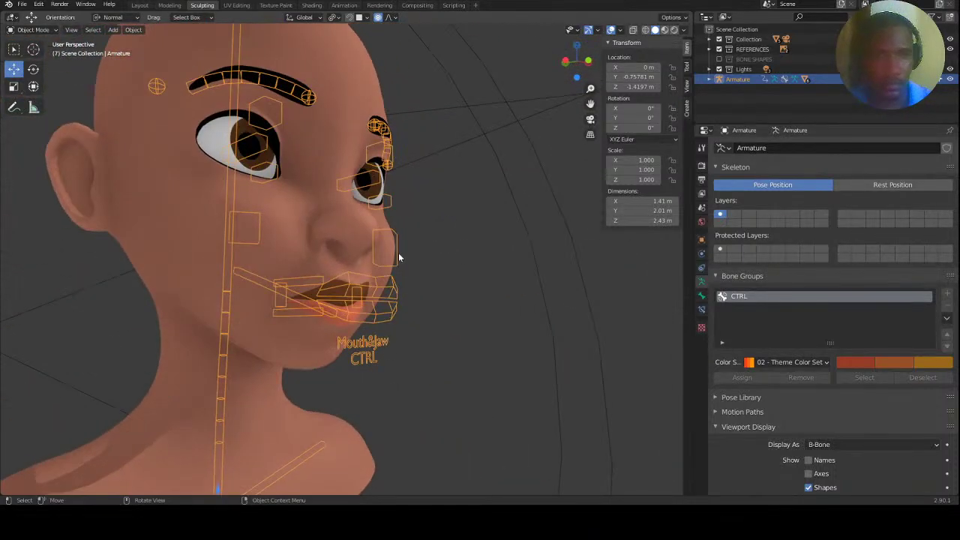
left_click(288, 228)
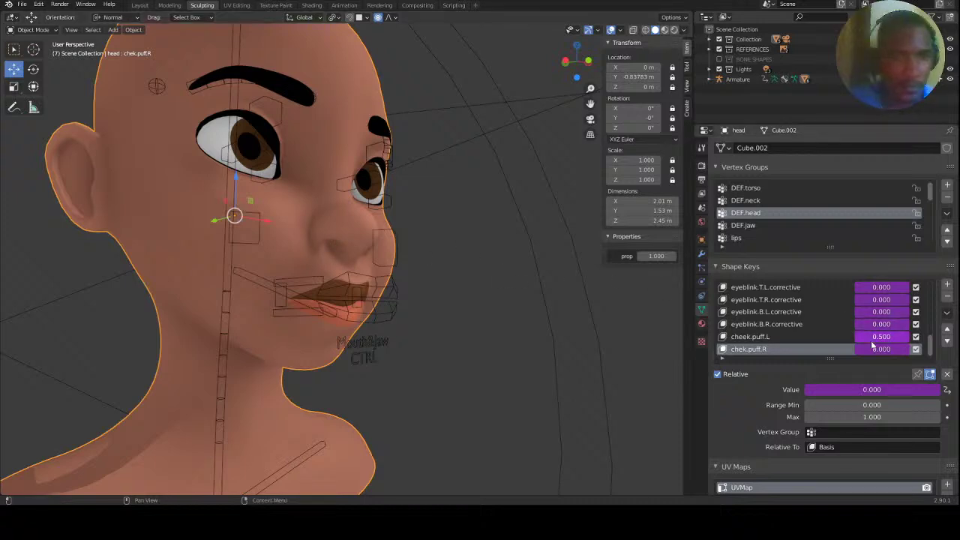
middle_click_drag(475, 282, 365, 255)
left_click(431, 248)
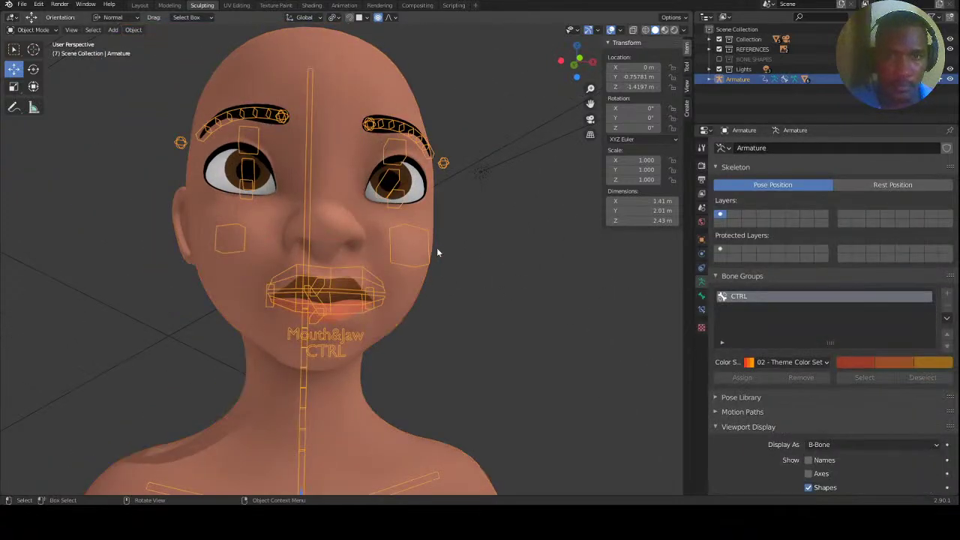
left_click(410, 241)
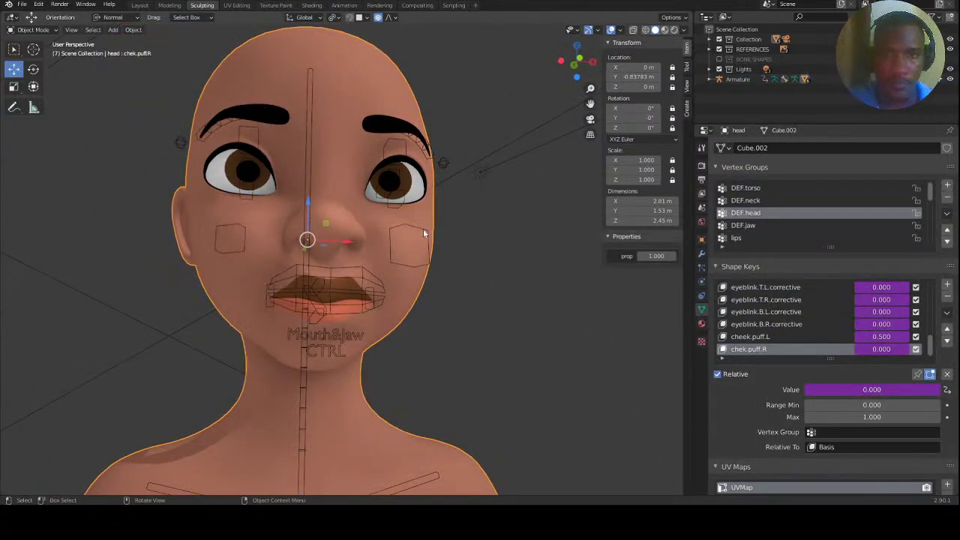
Change the scripted expression of the cheek.puff.L driver to 2*var-2.
right_click(884, 342)
left_click(856, 340)
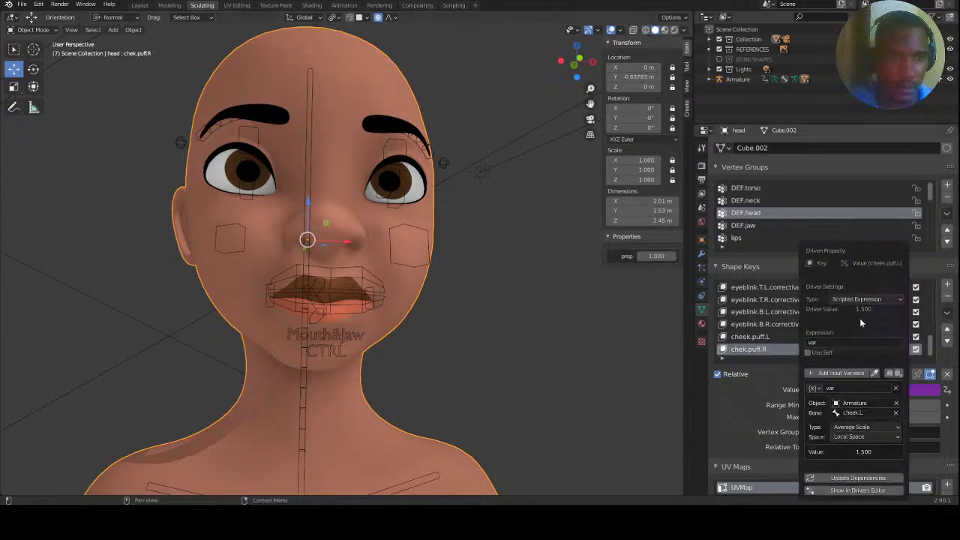
left_click(832, 343)
left_click(808, 343)
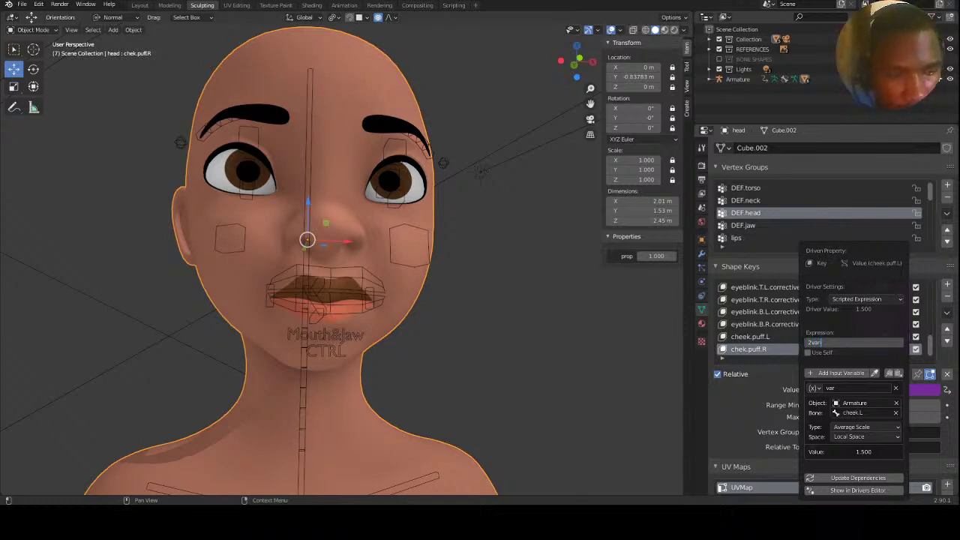
key("Return")
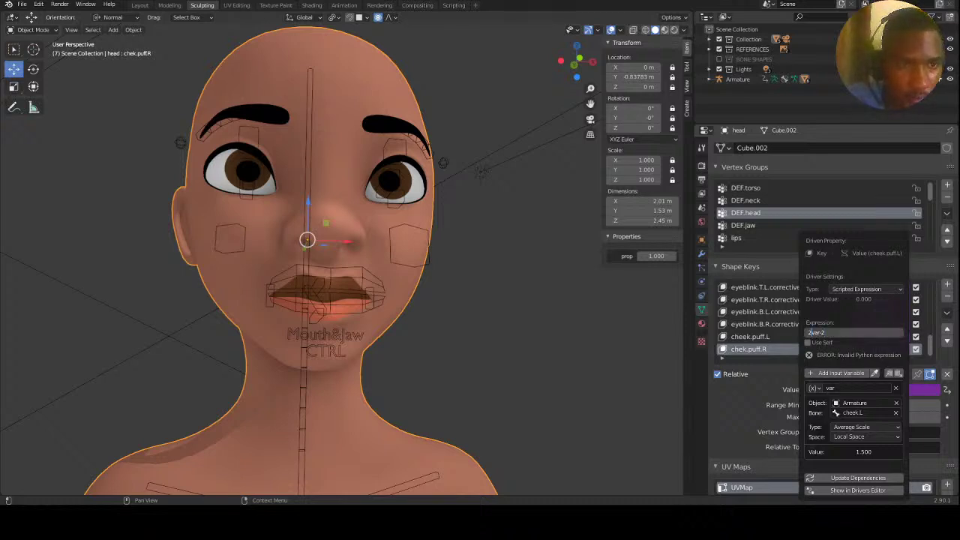
type("*")
key("Return")
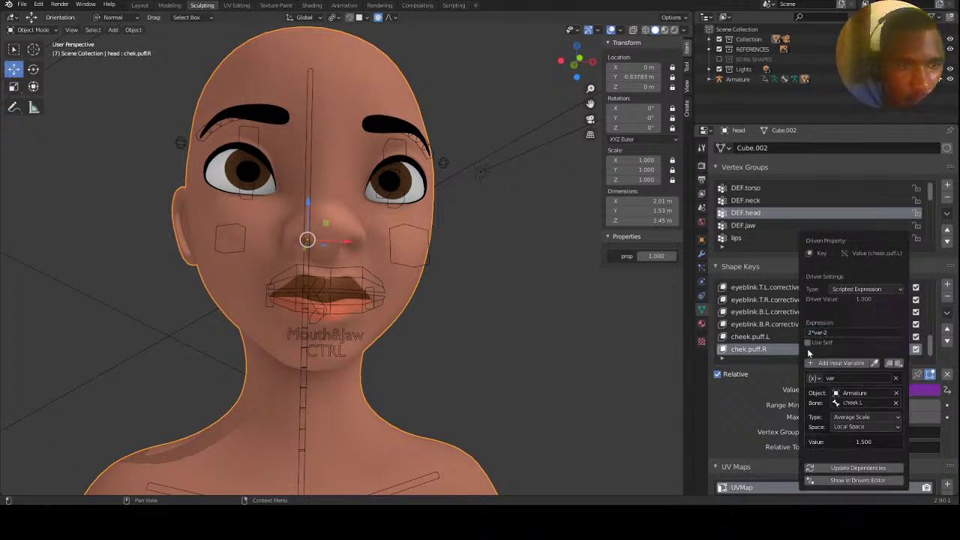
Put the armature in Pose Mode, test rescaling the cheek.L bone, and clear its scale.
left_click(429, 247)
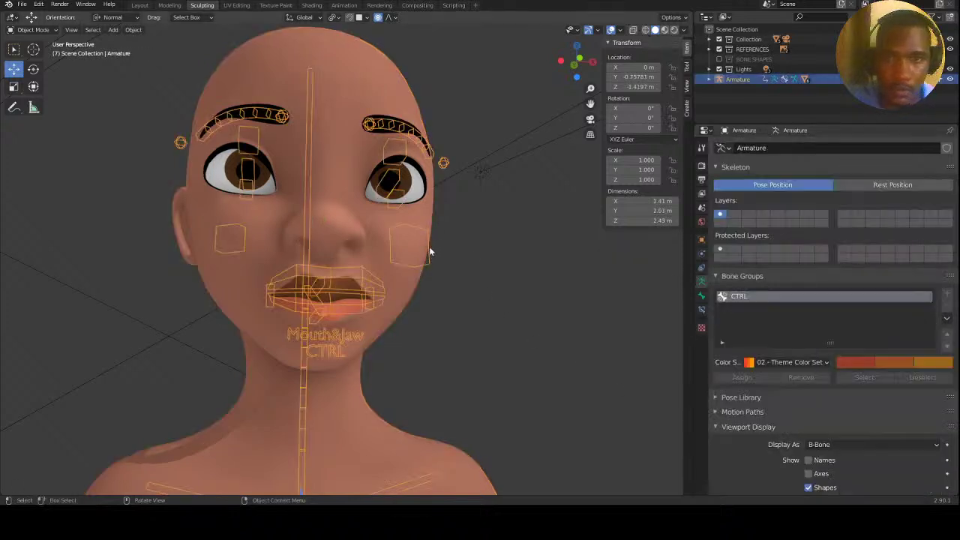
left_click(30, 29)
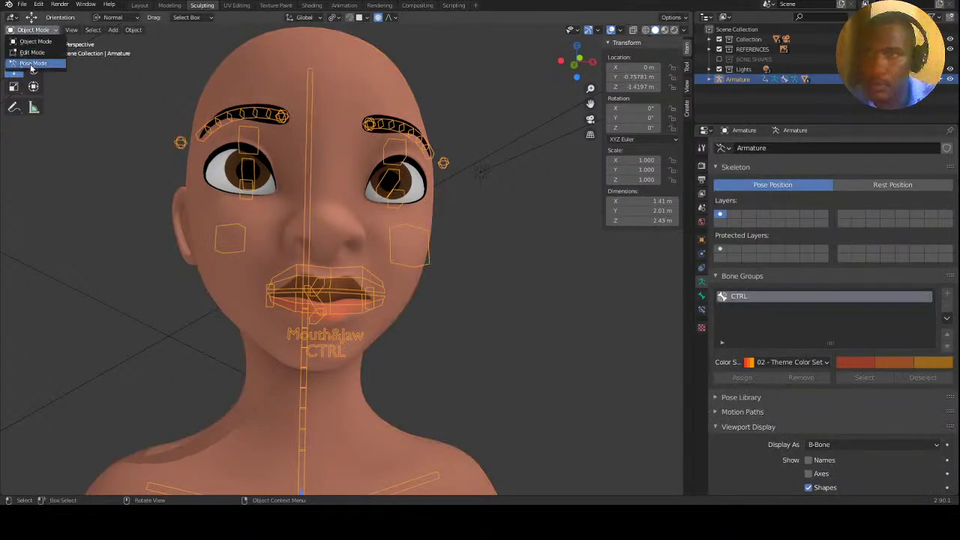
left_click(30, 63)
key("s")
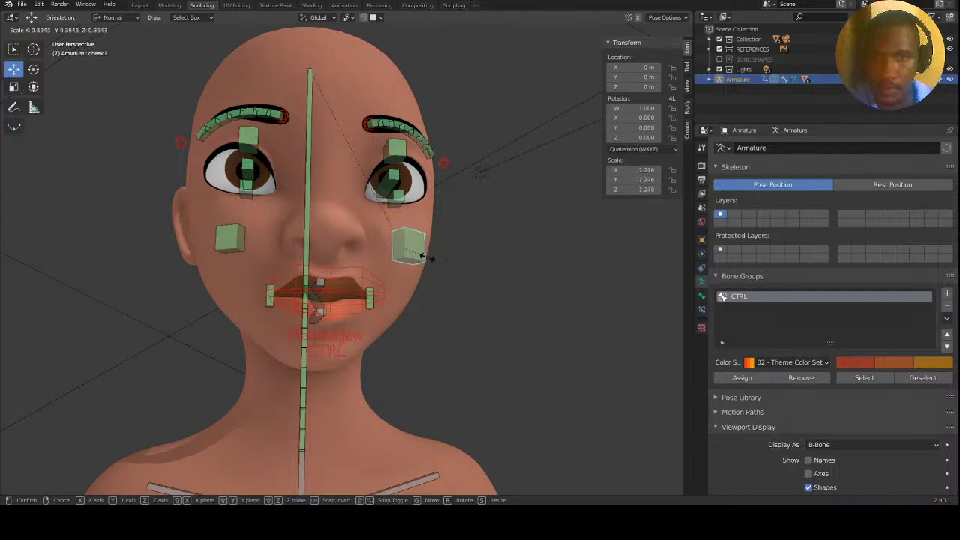
left_click(501, 294)
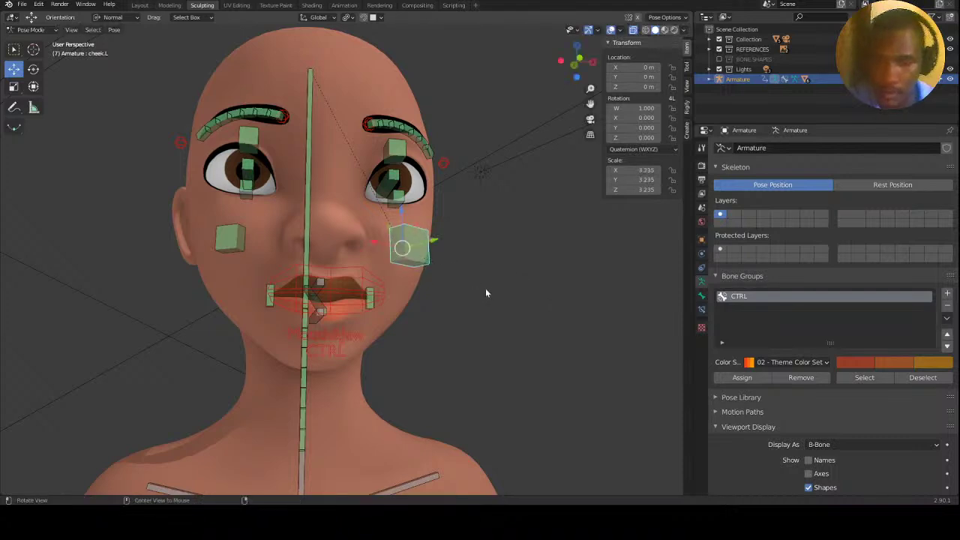
key("alt+s")
Return to Object Mode, select the head, and delete the drivers of the cheek.puff.L and chek.puff.R shape keys.
left_click(44, 33)
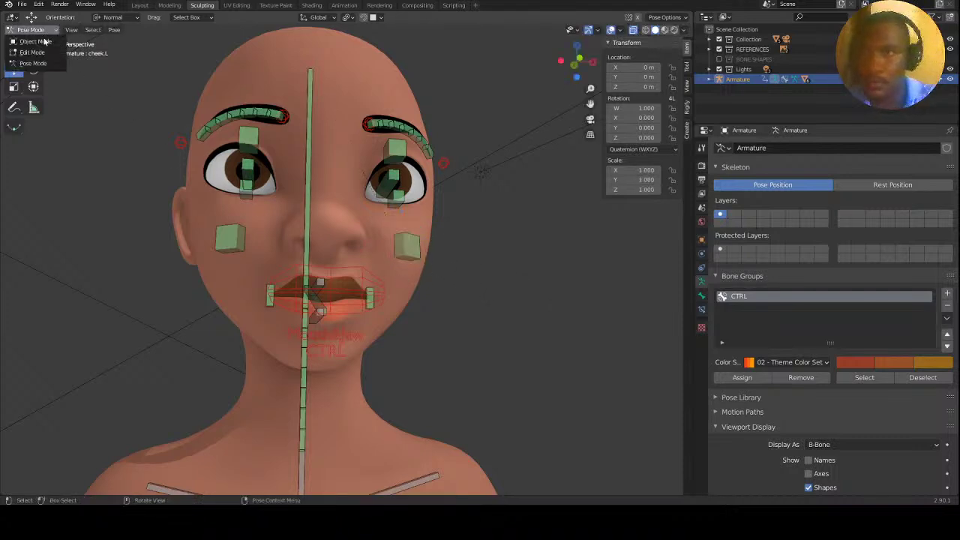
left_click(37, 65)
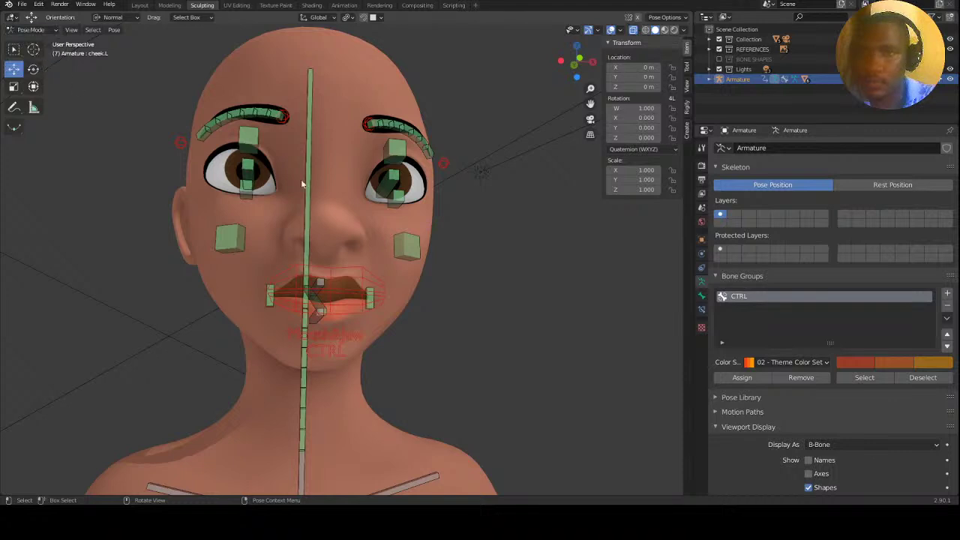
left_click(30, 31)
left_click(37, 40)
left_click(427, 233)
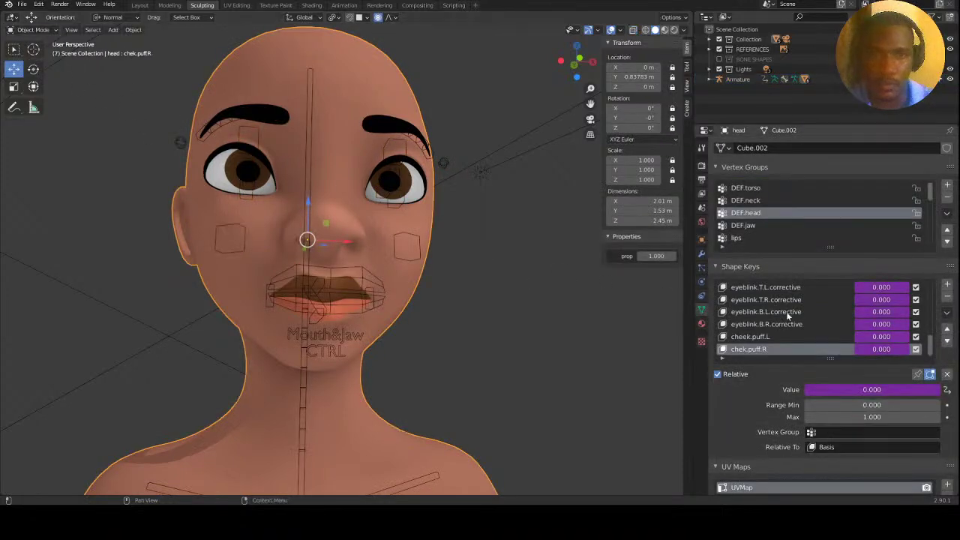
right_click(898, 335)
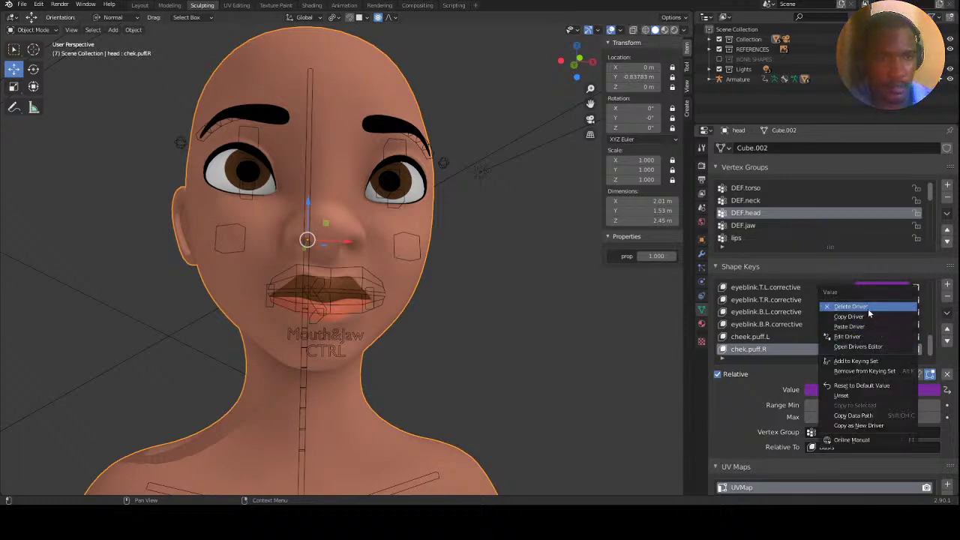
left_click(868, 307)
right_click(884, 350)
left_click(887, 348)
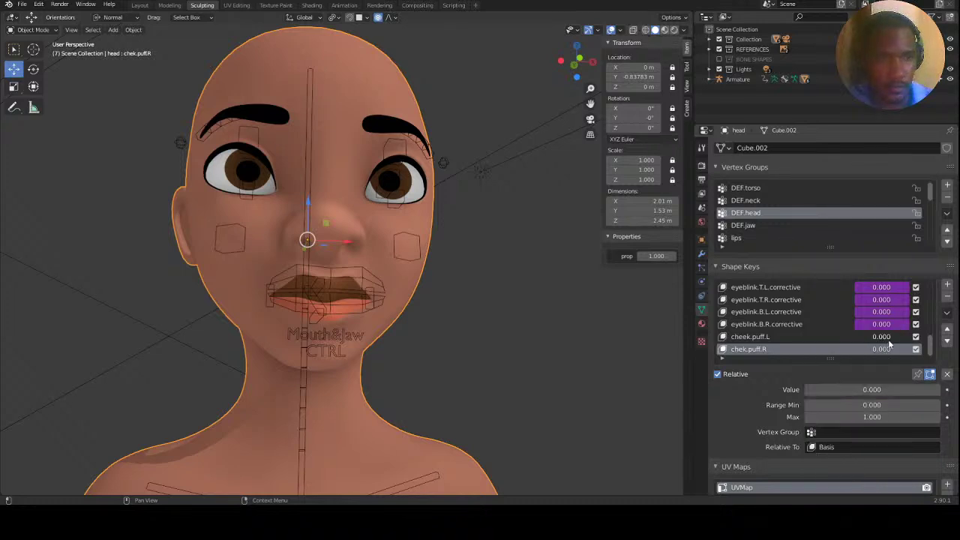
Test the cheek.puff.L shape key by setting its value to 1.0.
left_click_drag(902, 335, 947, 332)
double_click(882, 336)
type("1.0")
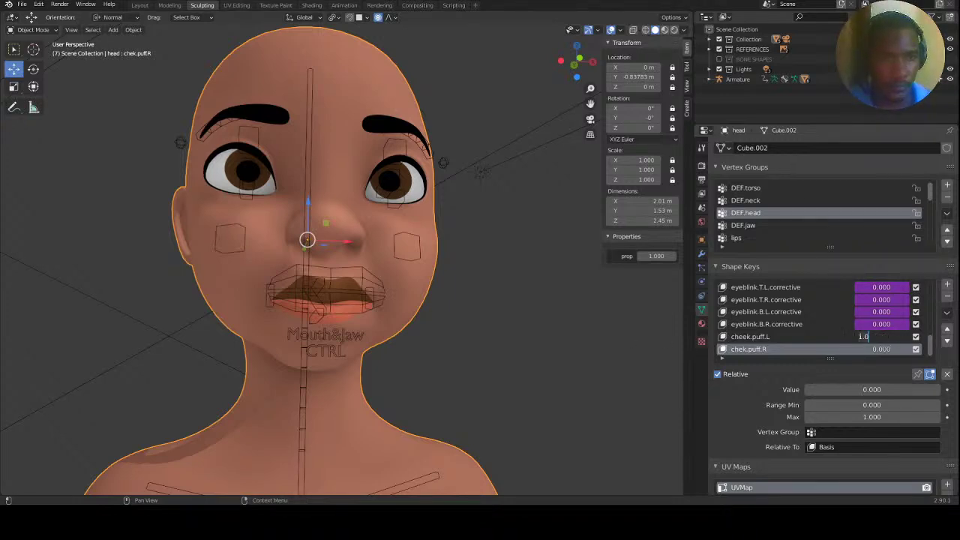
key("Return")
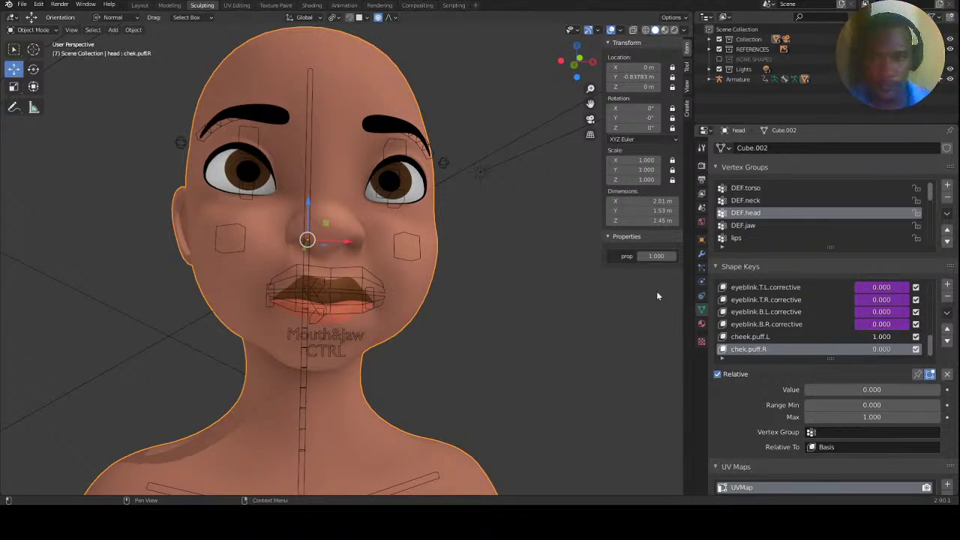
Add a driver to the cheek.puff.L value and set its variable type to Average Scale.
right_click(876, 335)
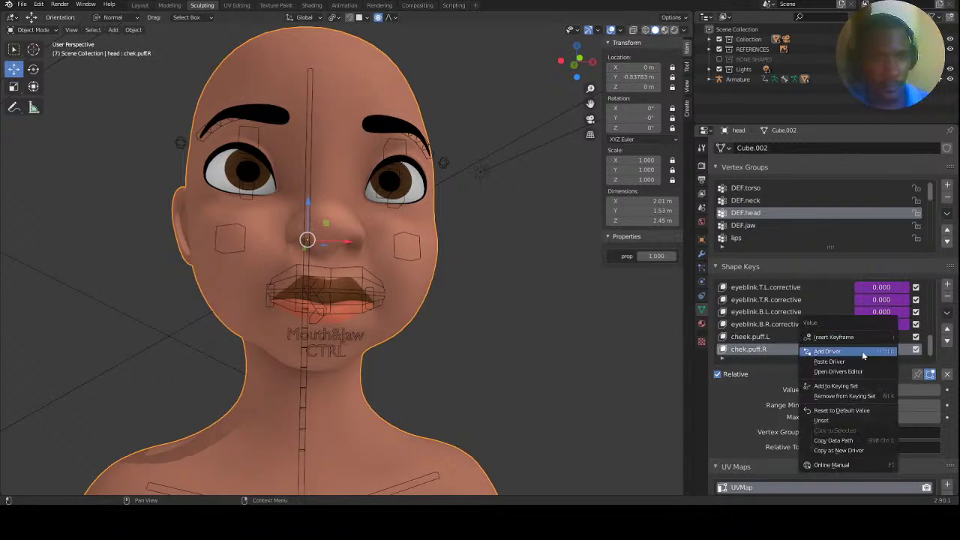
left_click(847, 352)
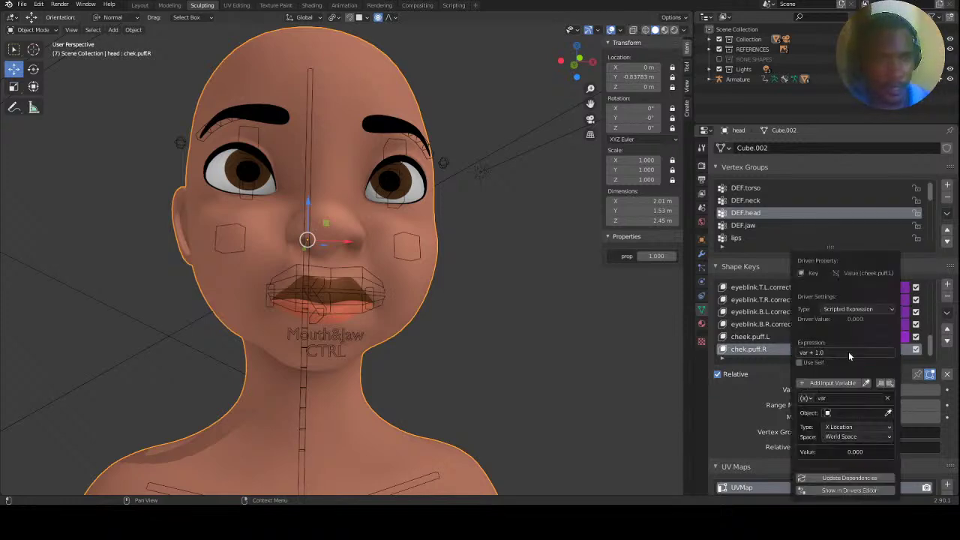
left_click(859, 428)
left_click(858, 299)
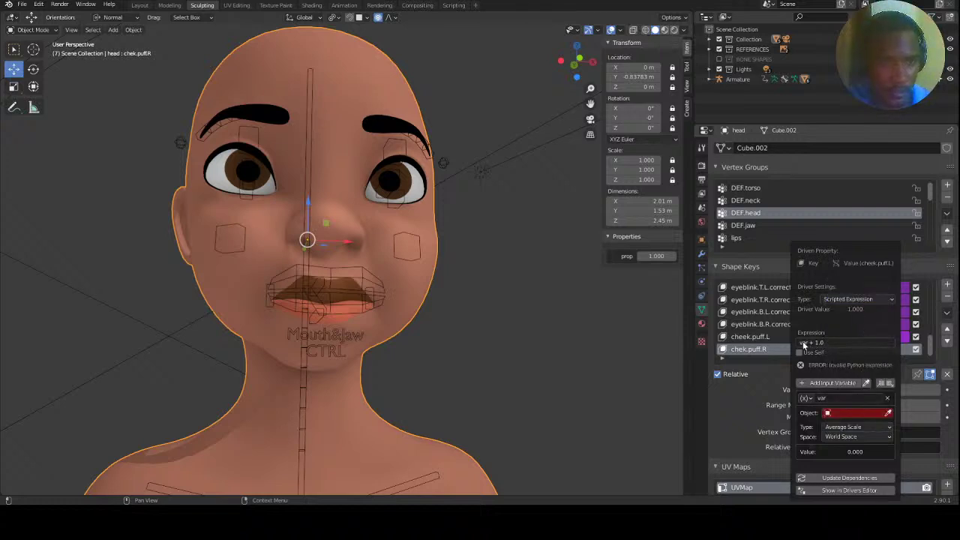
Set the scripted expression of the cheek.puff.L driver to 2*var-2.
left_click(814, 342)
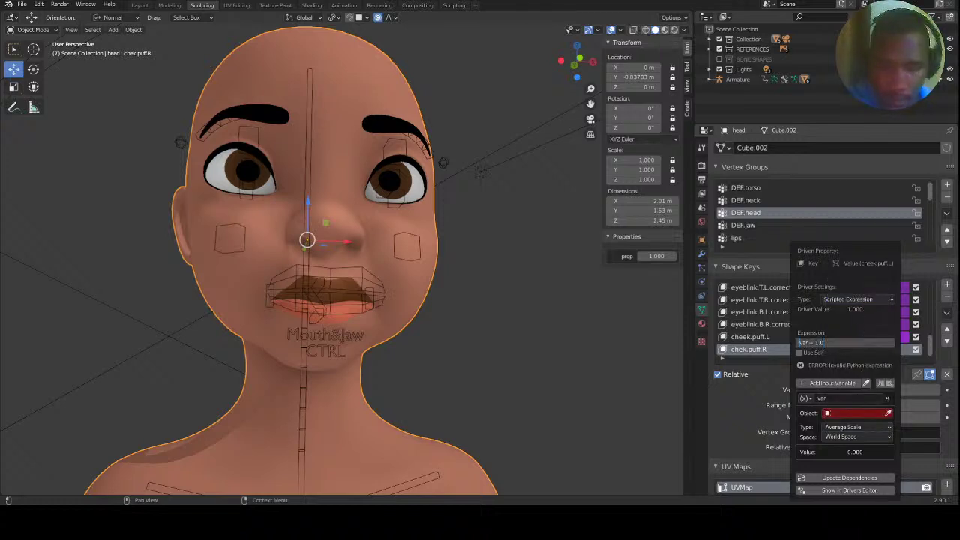
type("2*")
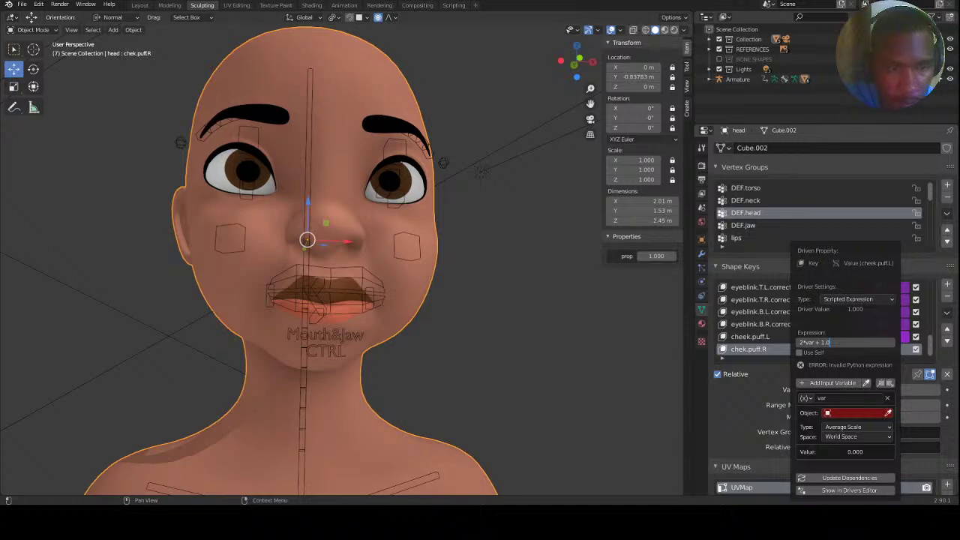
key("BackSpace")
key("BackSpace")
key("BackSpace")
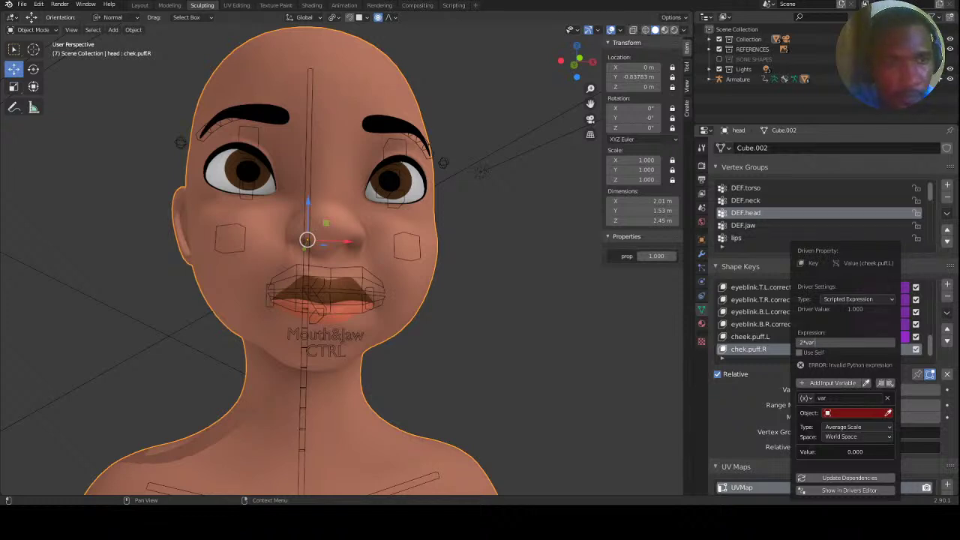
key("Return")
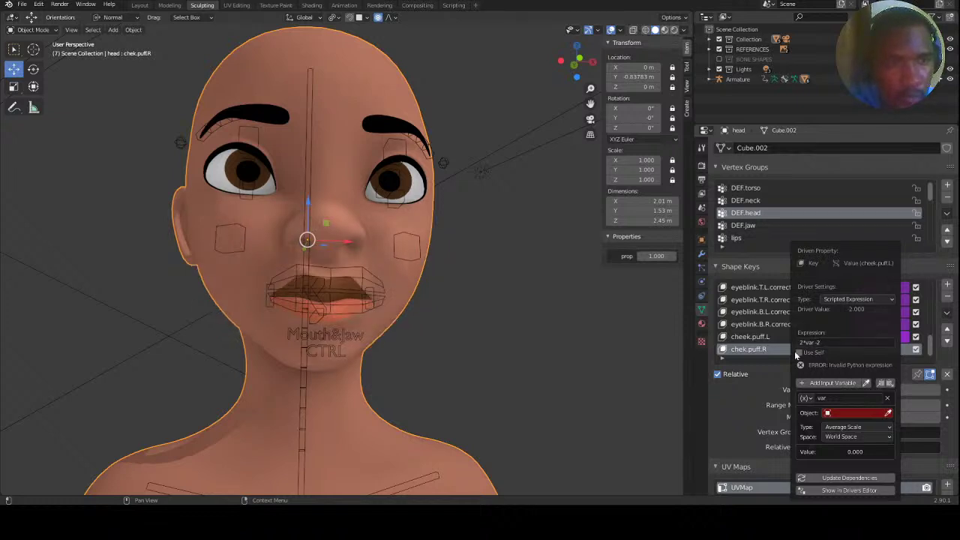
Assign the Armature object and its cheek.L bone as the target of the driver variable.
left_click(869, 414)
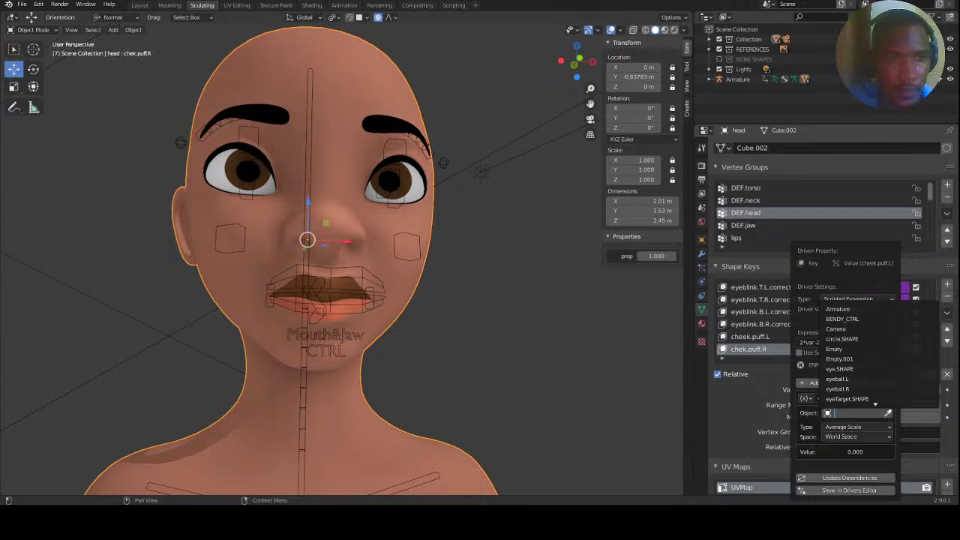
type("chee")
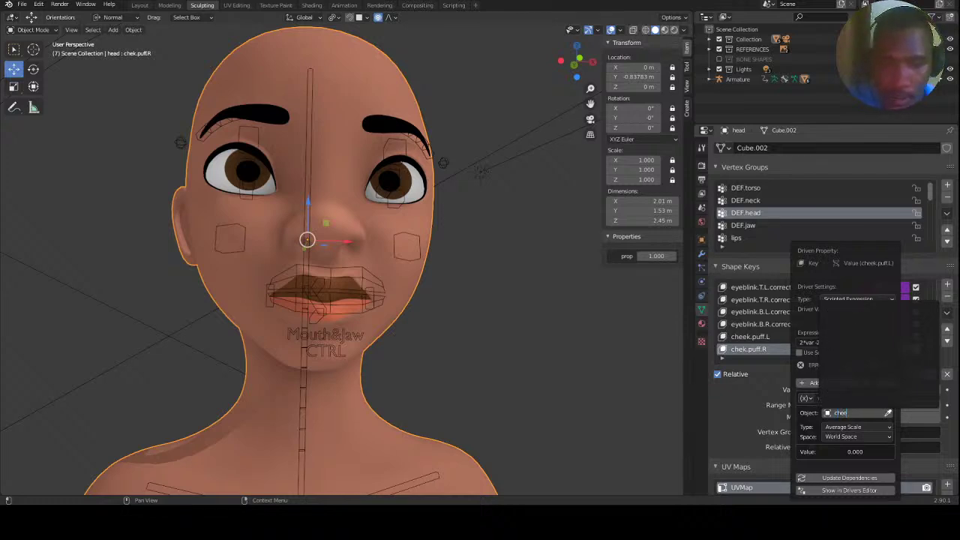
key("BackSpace")
key("BackSpace")
key("BackSpace")
key("BackSpace")
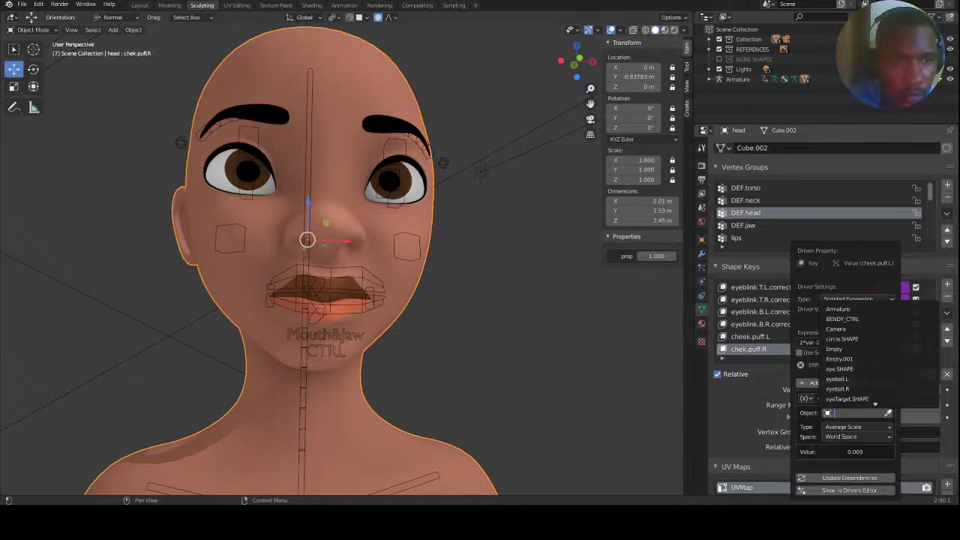
left_click(851, 308)
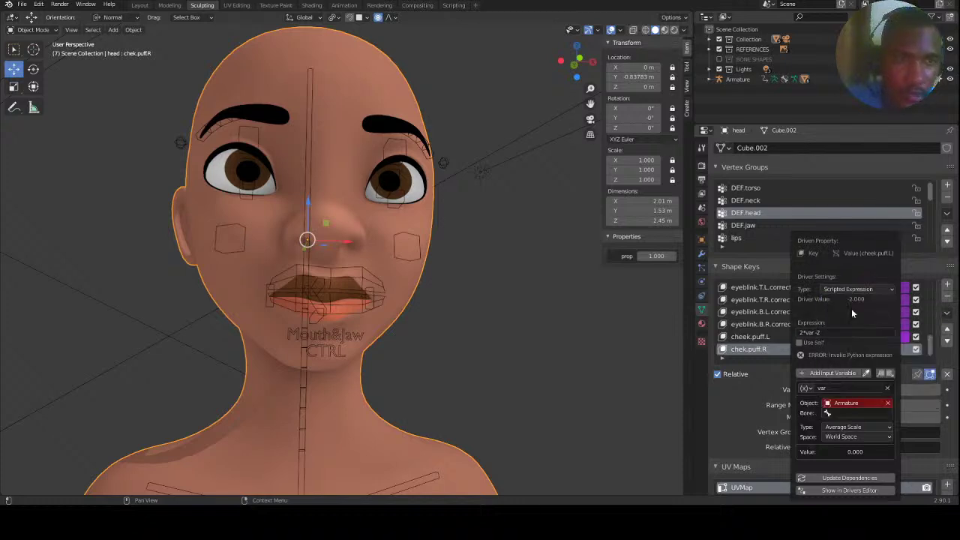
left_click(856, 413)
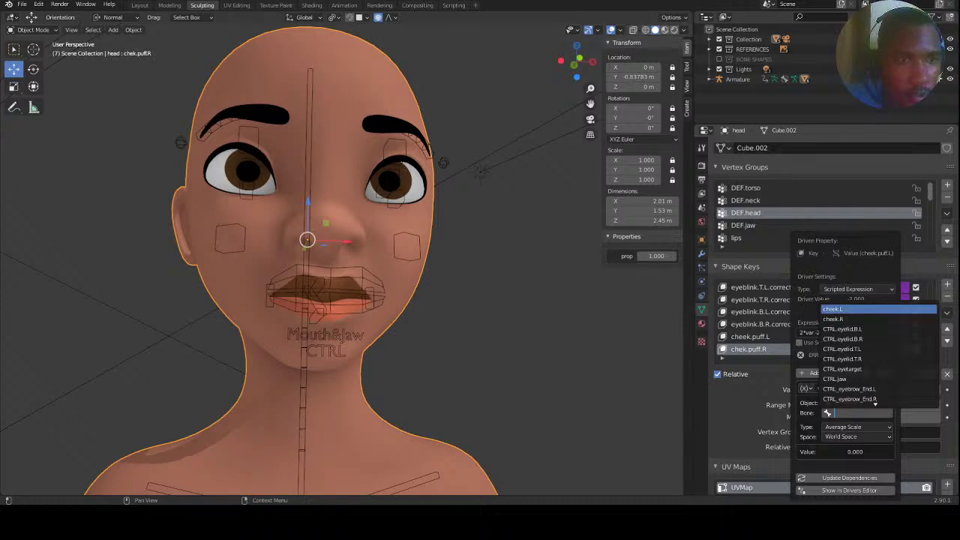
left_click(839, 310)
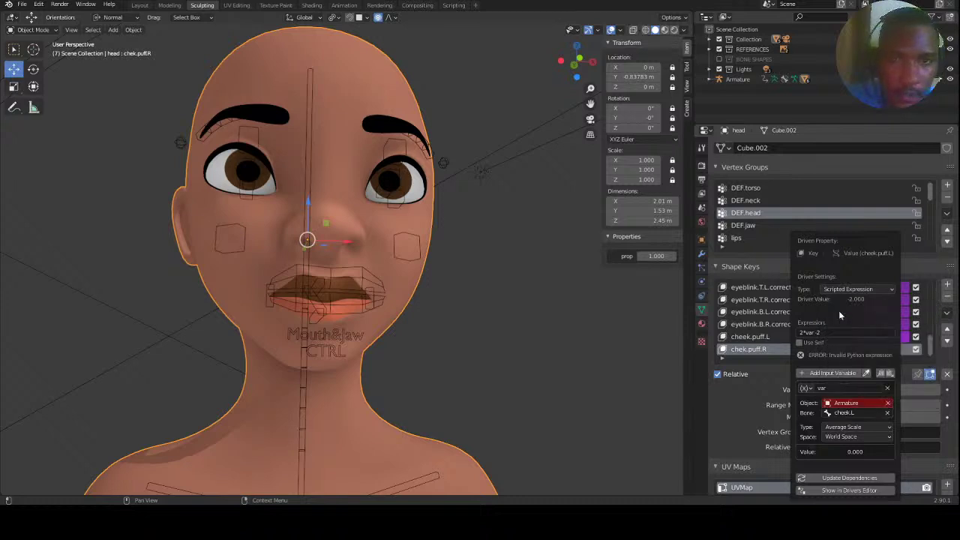
Set the driver variable's space to Local Space and update the driver's dependencies.
left_click(859, 438)
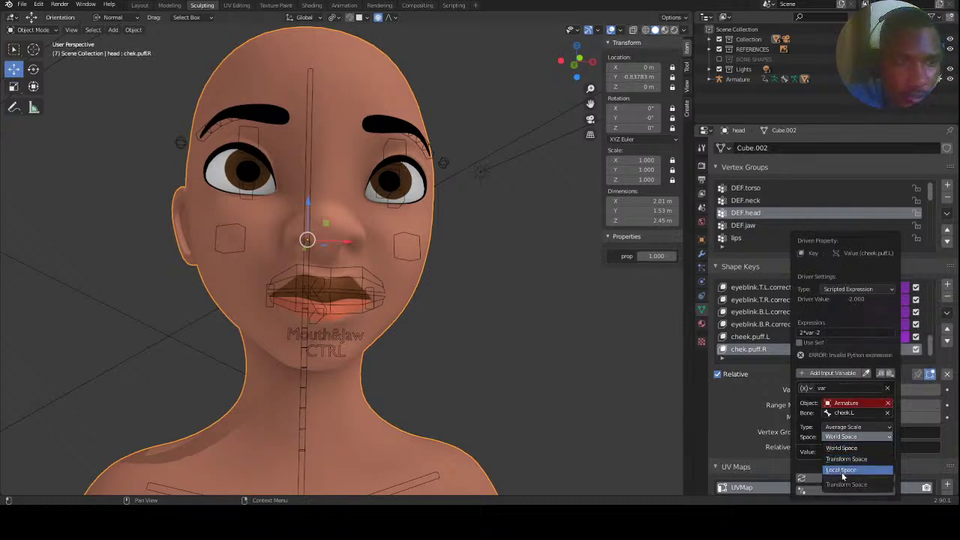
left_click(846, 469)
left_click(855, 479)
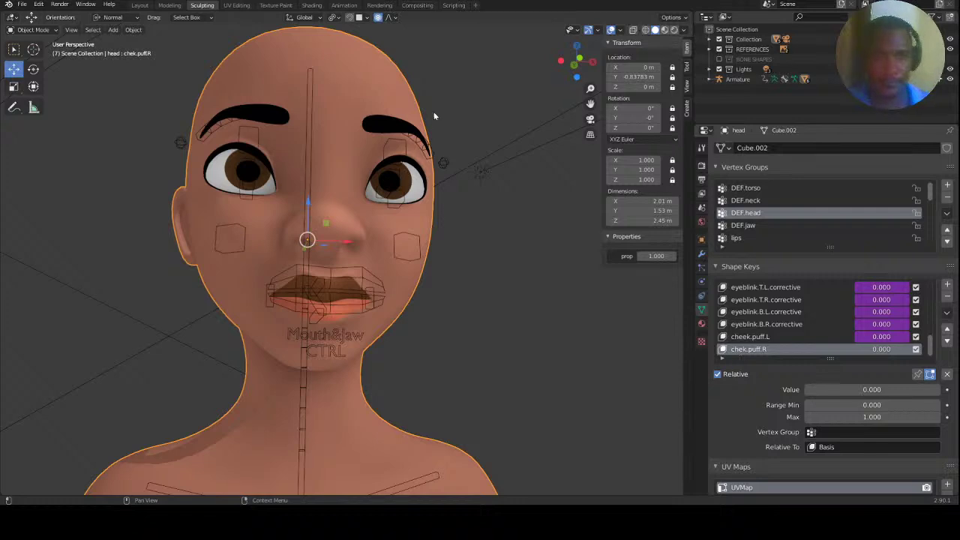
Put the armature in Pose Mode and scale the cheek.L bone up to about 2.644 to test the puff.
left_click(408, 237)
left_click(33, 29)
left_click(30, 60)
left_click(411, 248)
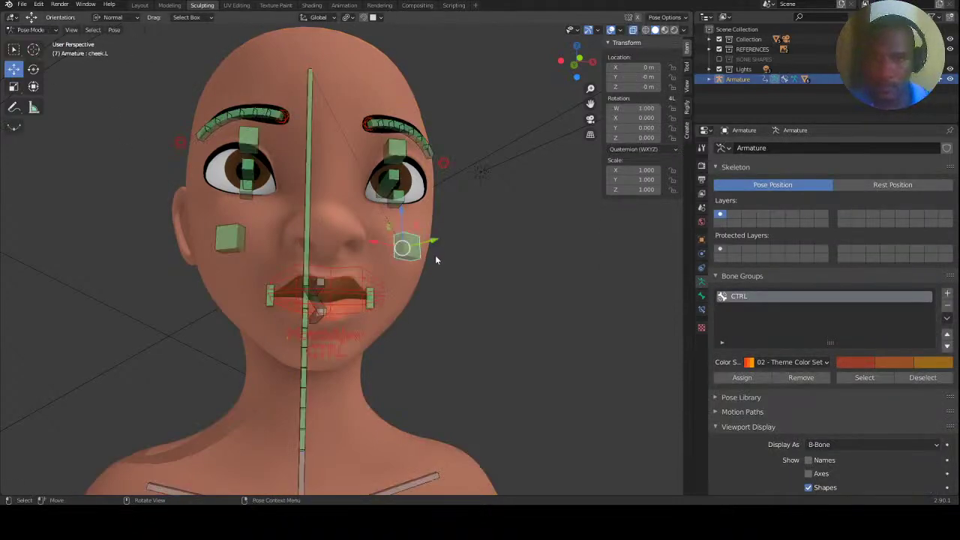
key("s")
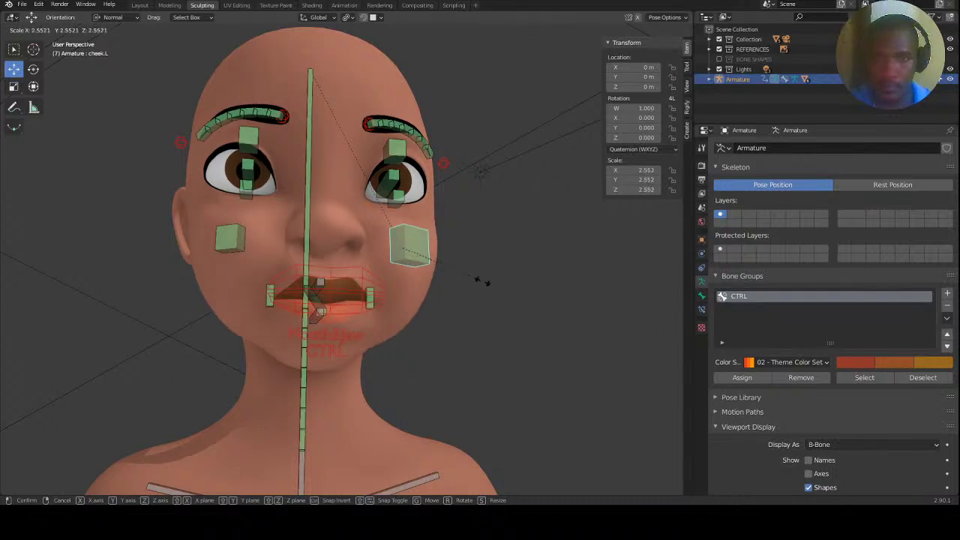
left_click(484, 281)
Turn on the wireframe overlay in the viewport to inspect the puffed left cheek's topology.
middle_click_drag(429, 267, 458, 241)
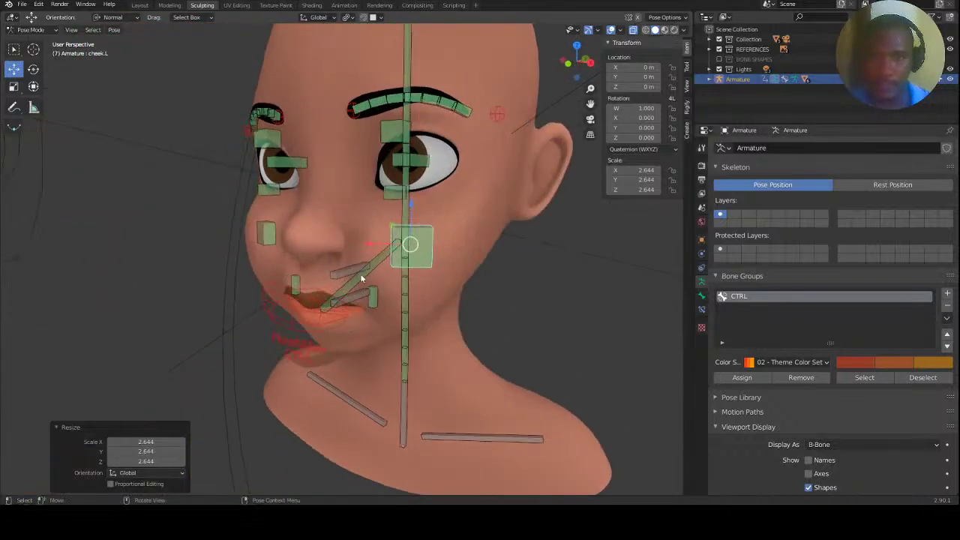
left_click(620, 30)
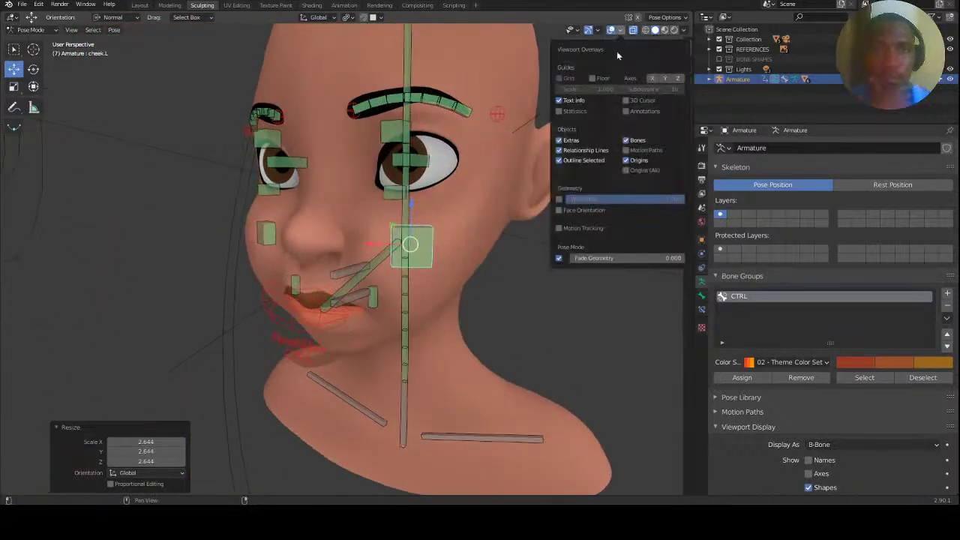
left_click(572, 200)
key("n")
middle_click_drag(370, 273, 402, 228)
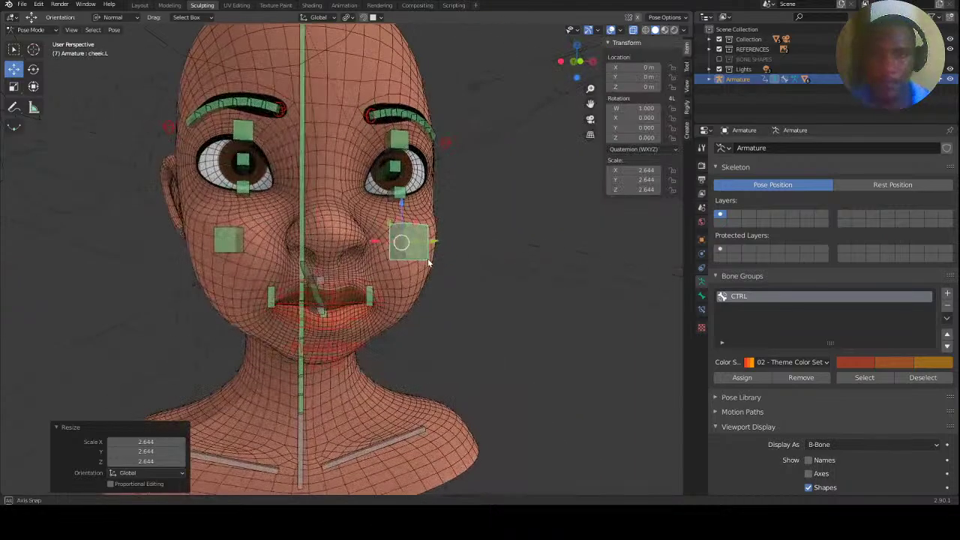
Examine the puffed left cheek from several angles and save the blend file.
key("ctrl+s")
middle_click_drag(397, 275, 291, 275)
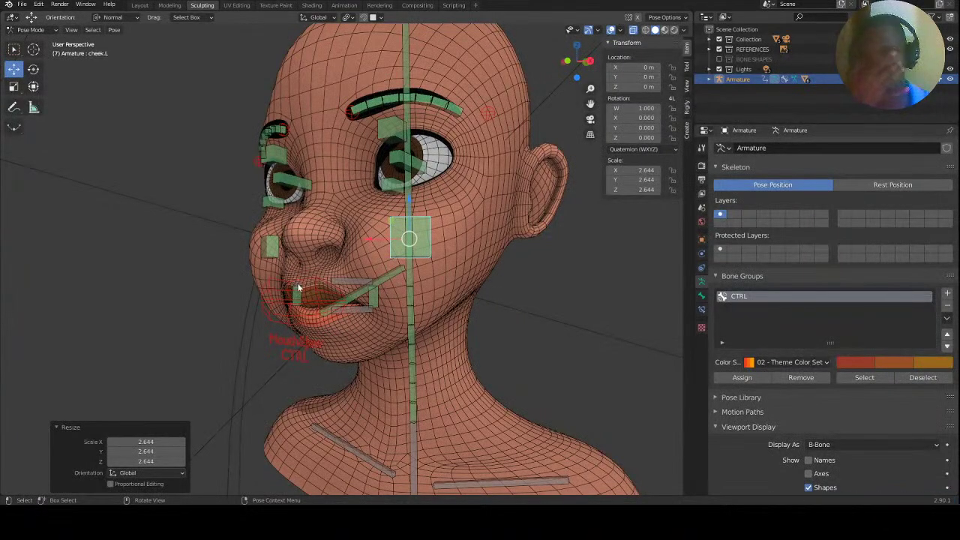
middle_click_drag(361, 252, 336, 265)
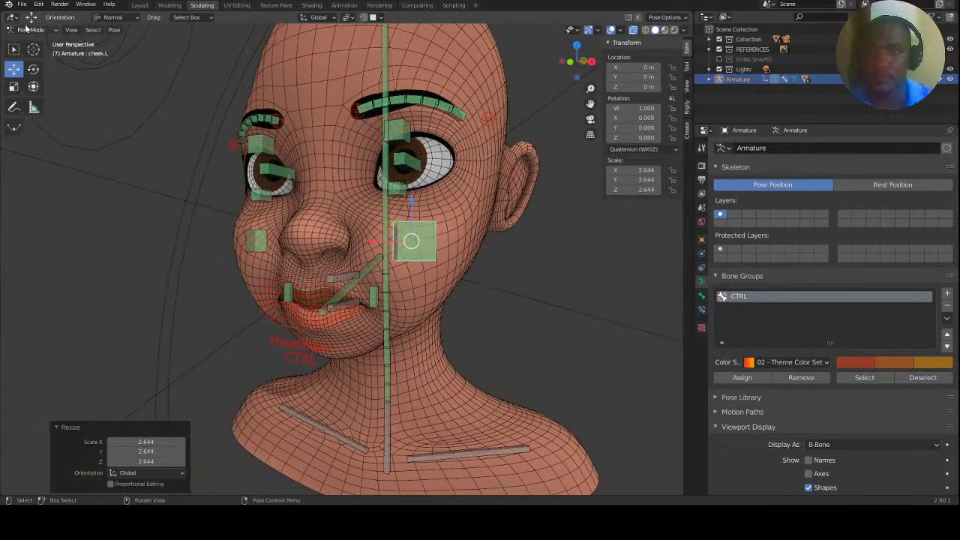
key("ctrl+s")
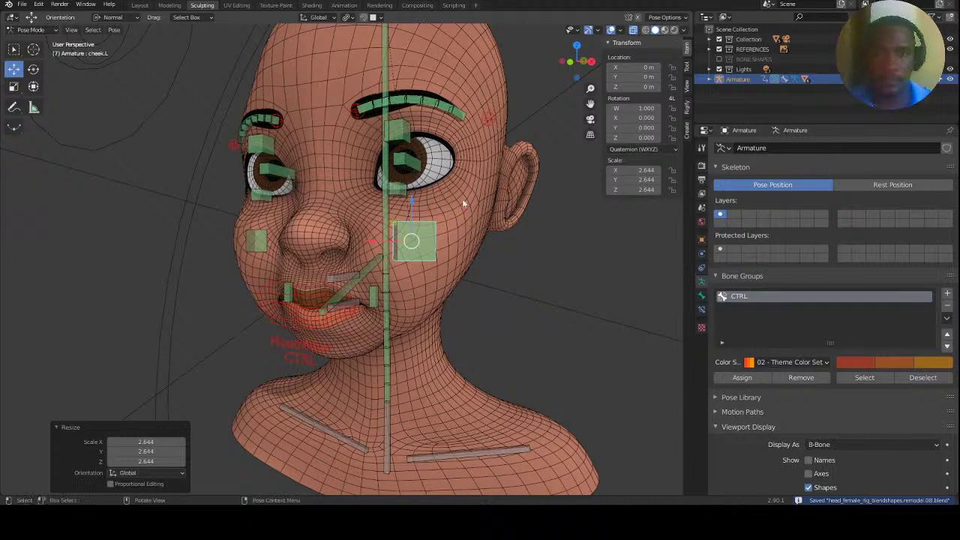
Return to Object Mode, select the head, and copy the cheek.puff.L driver onto the chek.puff.R shape key value.
left_click(346, 165)
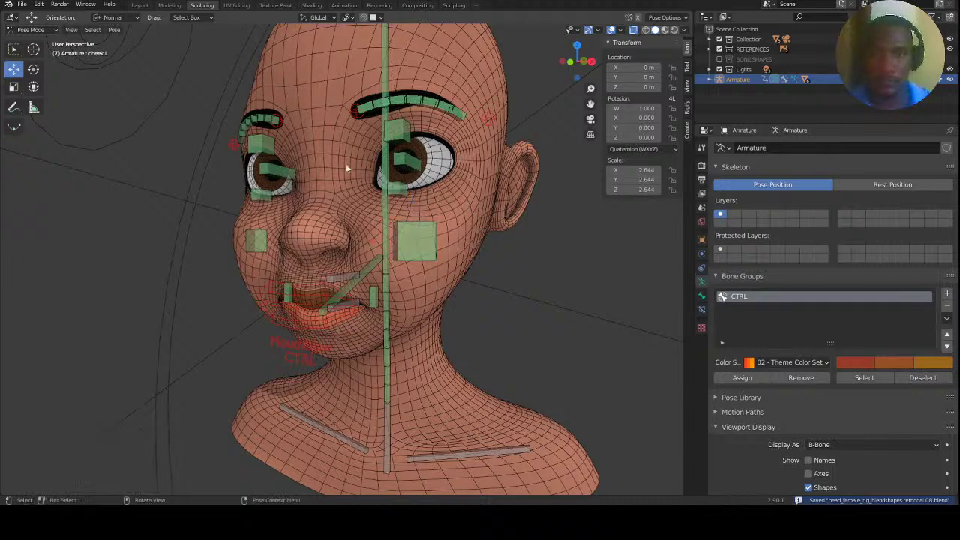
left_click(30, 29)
left_click(34, 33)
left_click(465, 199)
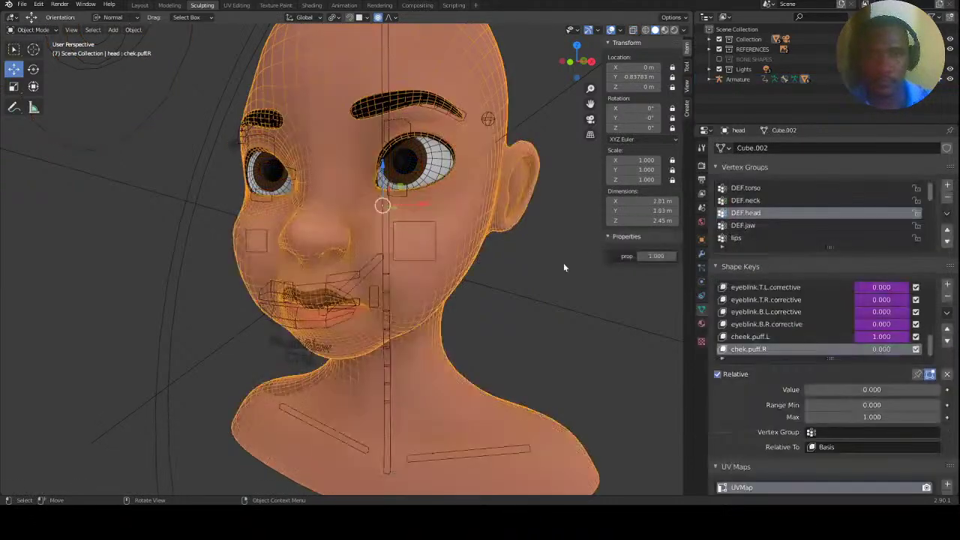
right_click(875, 338)
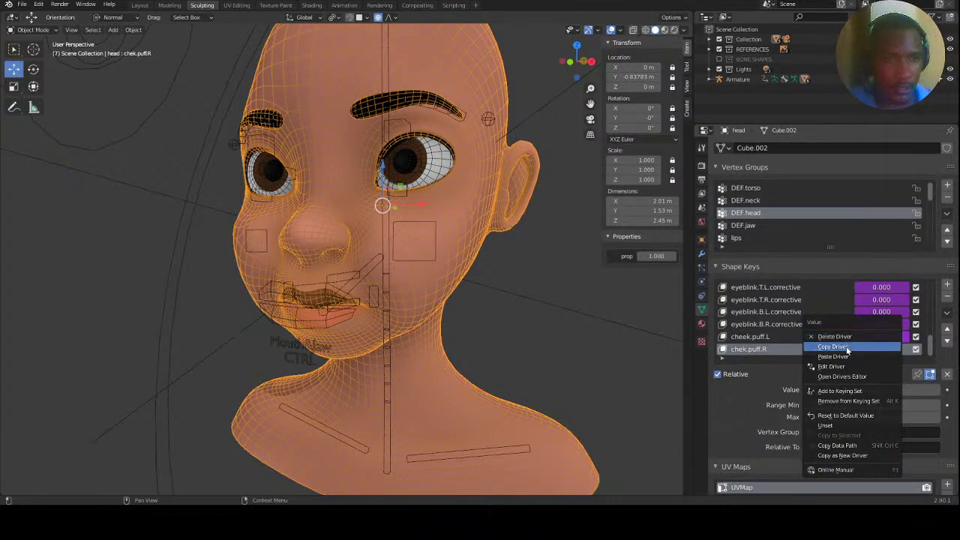
left_click(851, 349)
right_click(884, 352)
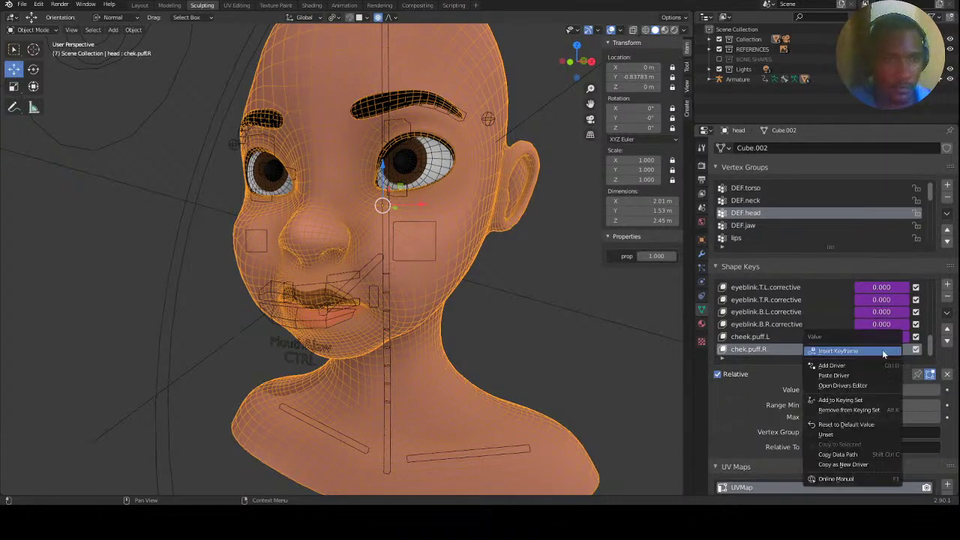
left_click(842, 377)
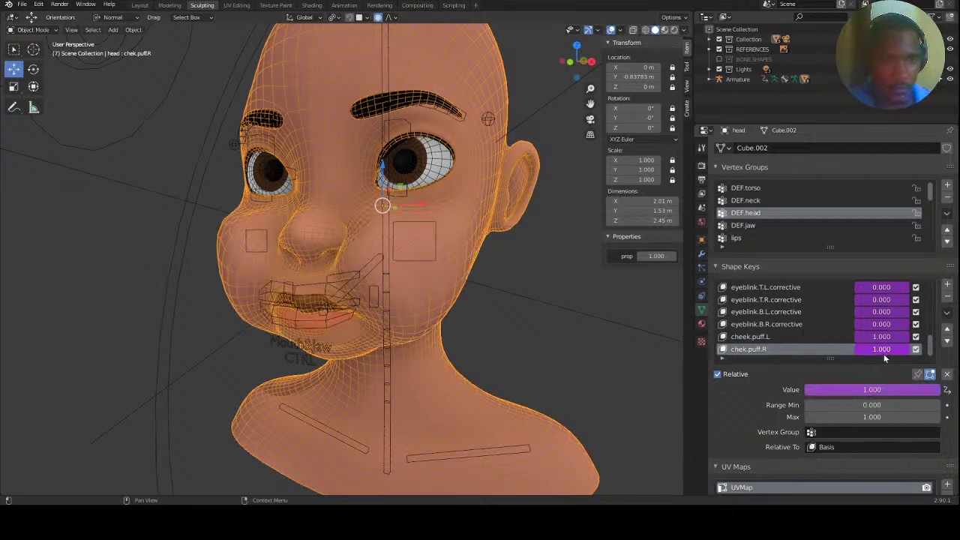
Edit the chek.puff.R driver so its variable reads the cheek.R bone.
right_click(884, 354)
left_click(854, 361)
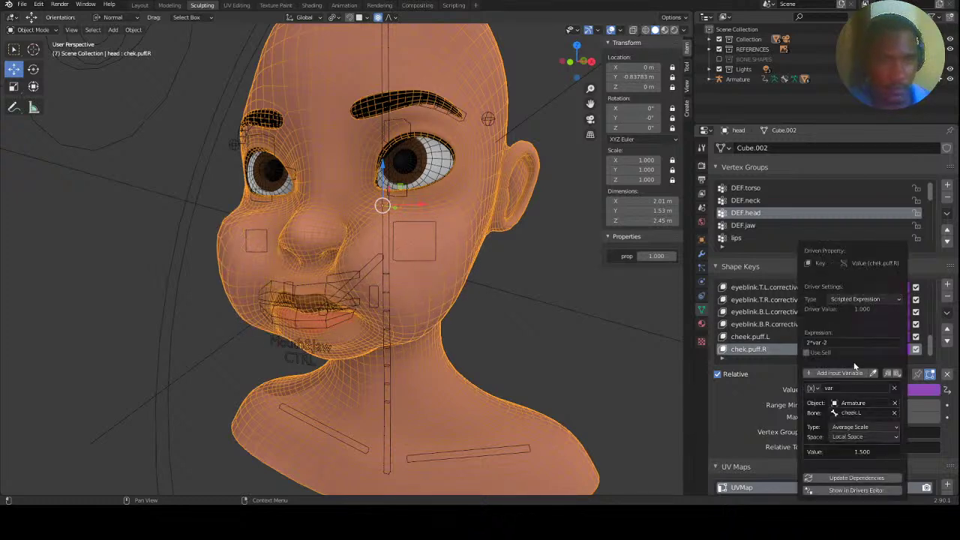
left_click(862, 415)
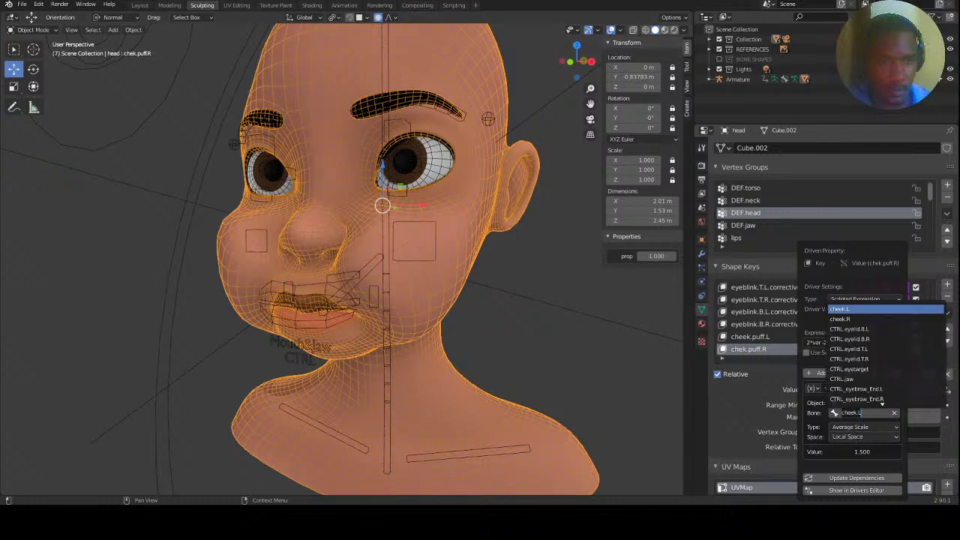
left_click(851, 320)
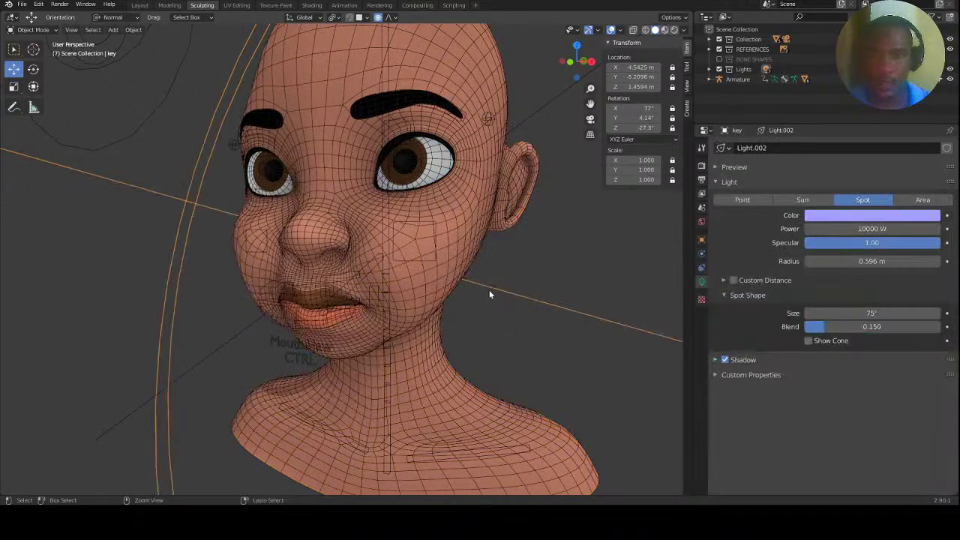
middle_click_drag(265, 268, 304, 262)
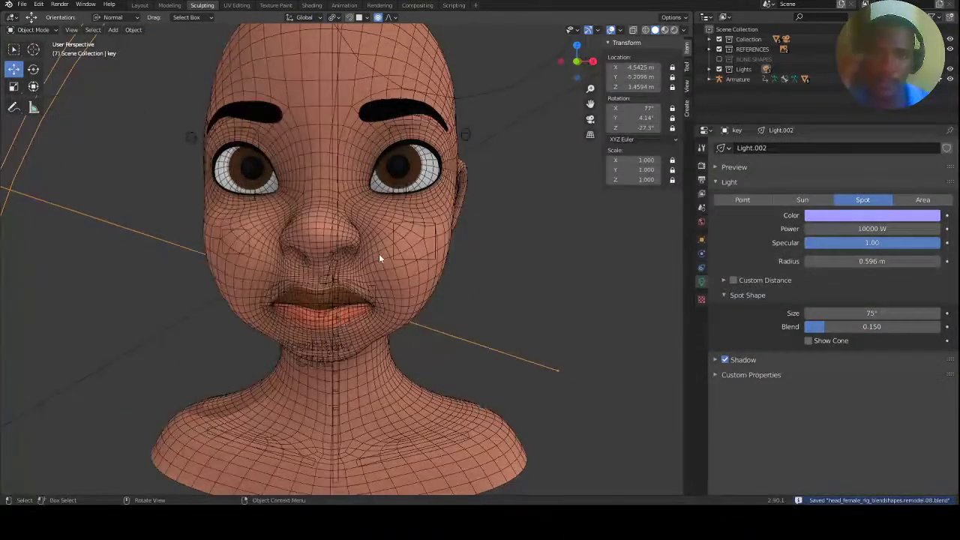
Select the head and limit the chek.puff.R shape key to the vertex group "right".
left_click(447, 241)
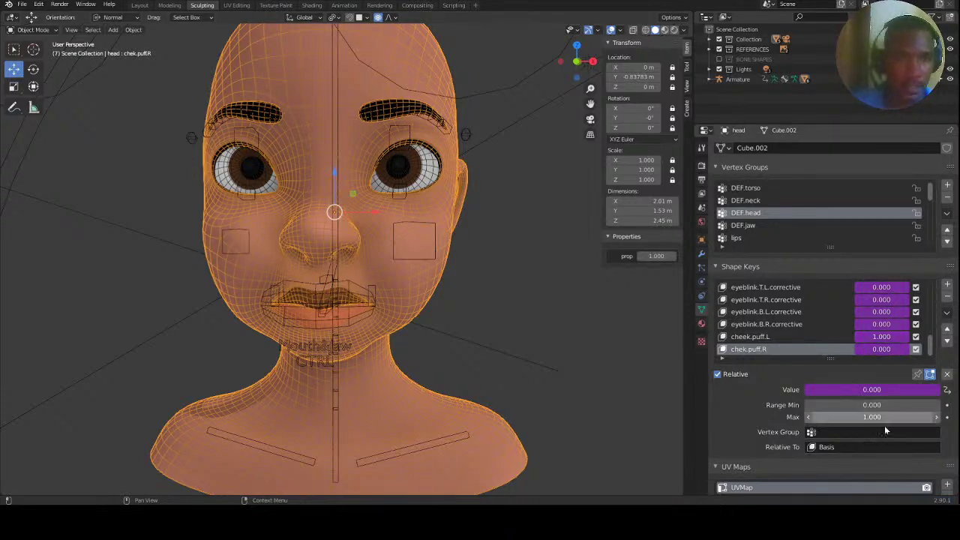
left_click(853, 433)
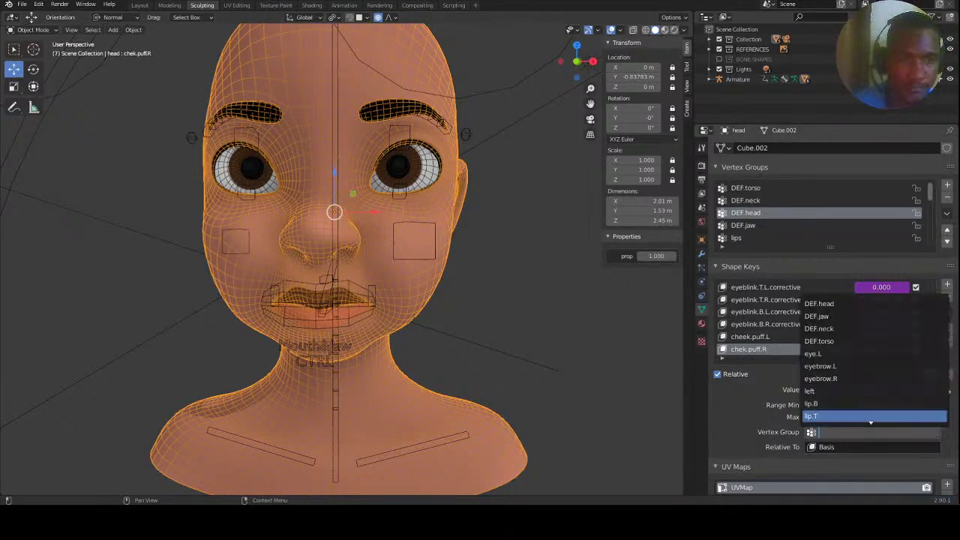
left_click(839, 402)
left_click(854, 433)
type("r")
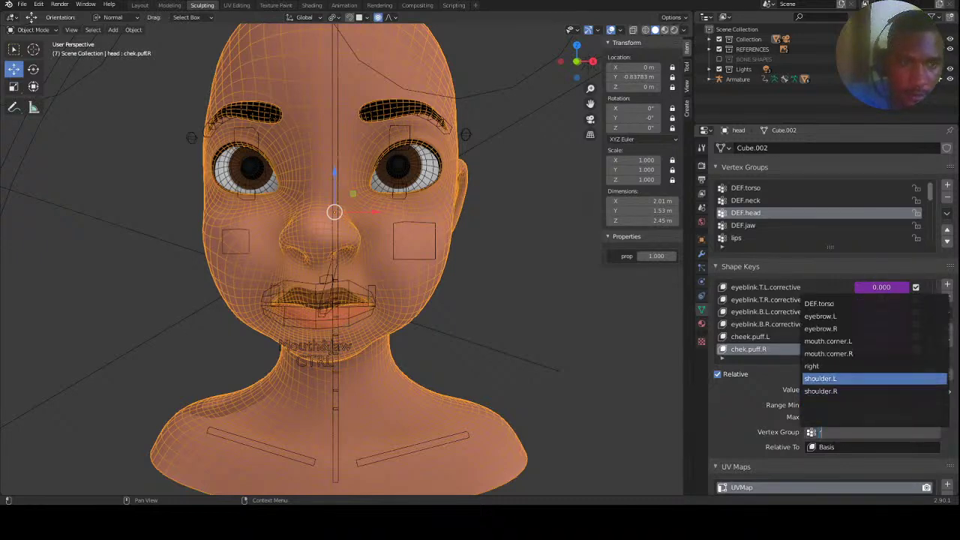
left_click(833, 367)
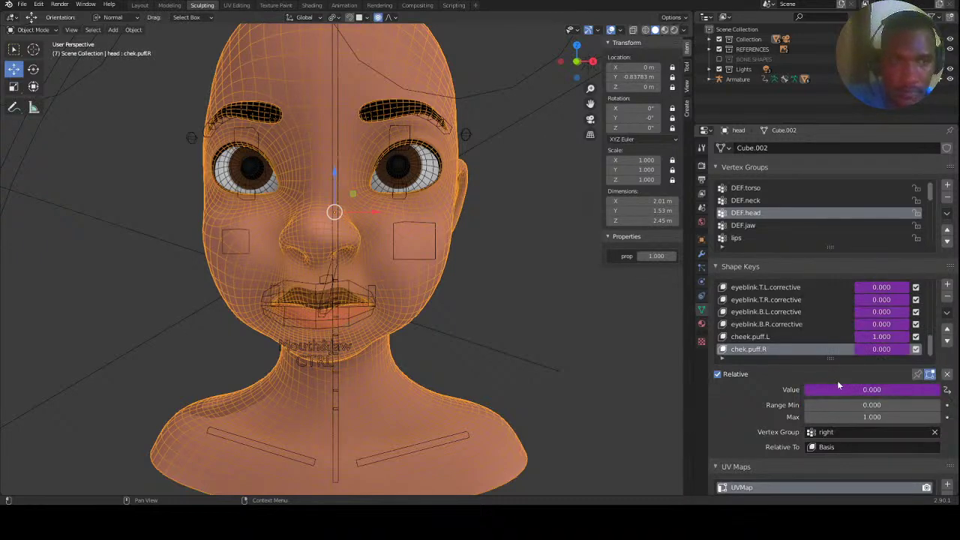
Limit the cheek.puff.L shape key to the vertex group "left" and deselect the head.
right_click(882, 337)
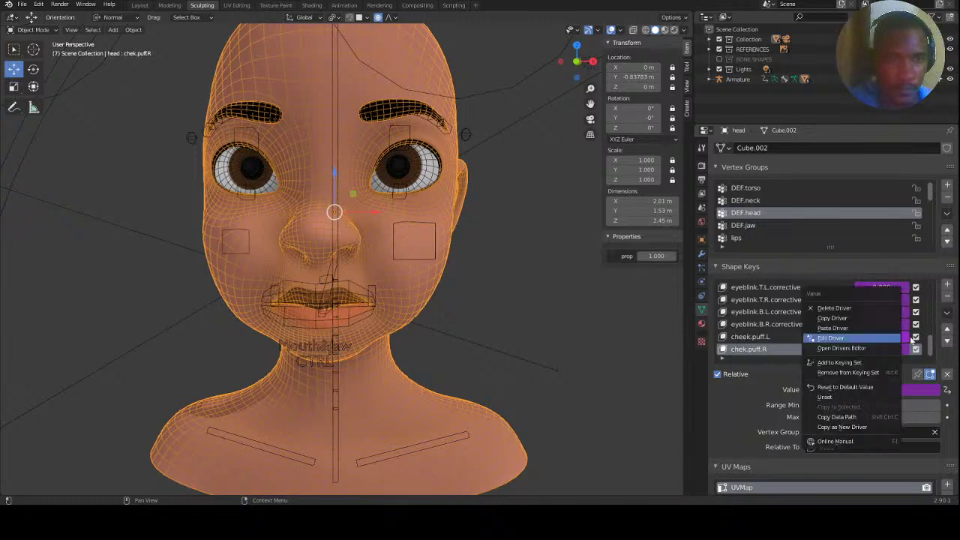
left_click(781, 336)
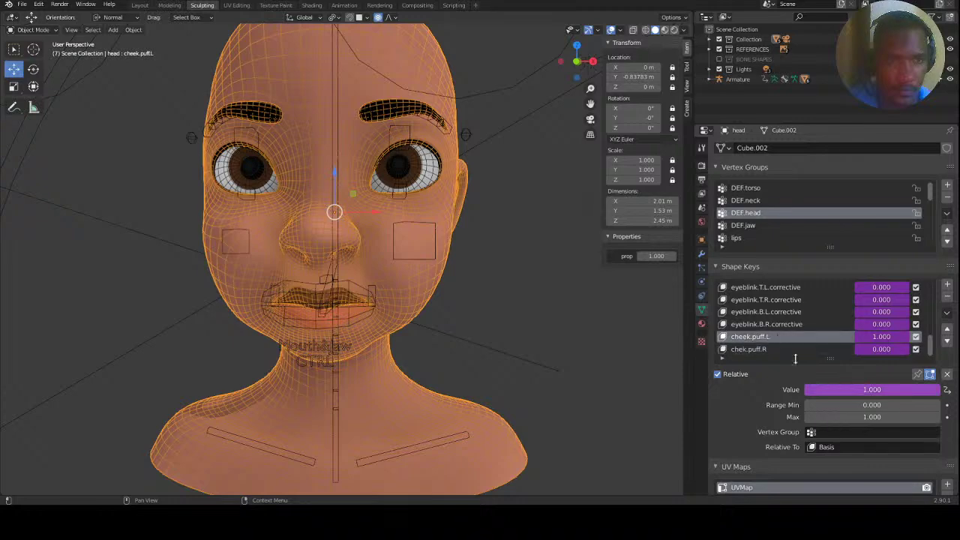
left_click(833, 433)
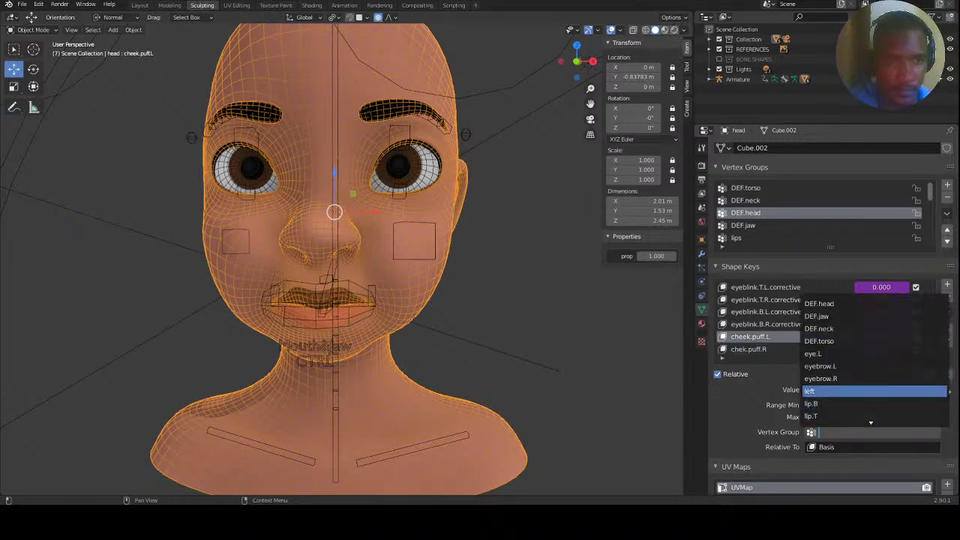
left_click(810, 391)
left_click(501, 262)
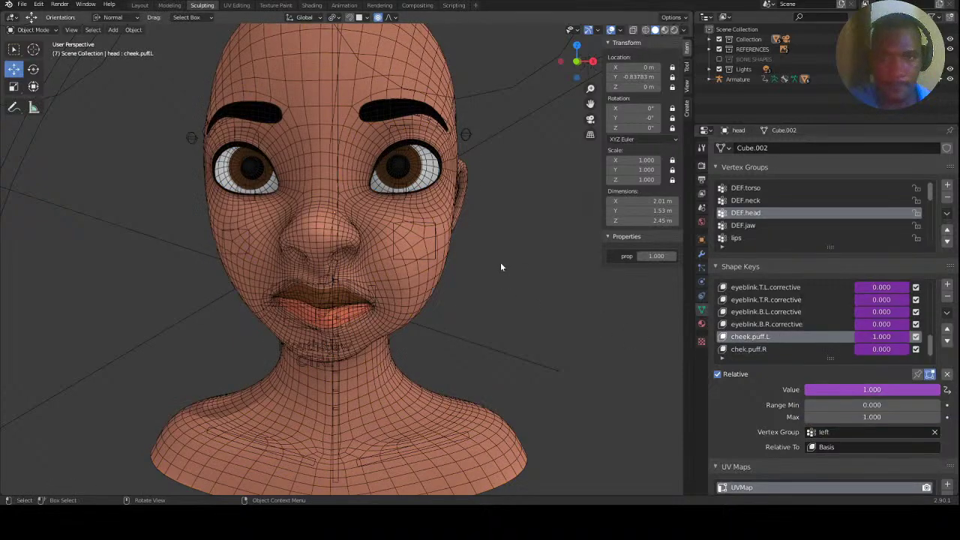
left_click(425, 243)
left_click(33, 30)
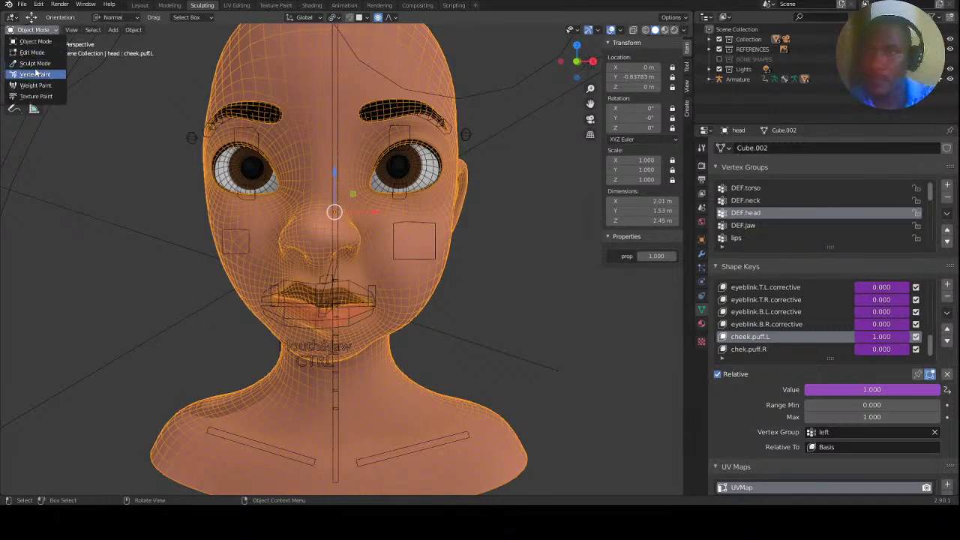
left_click(37, 42)
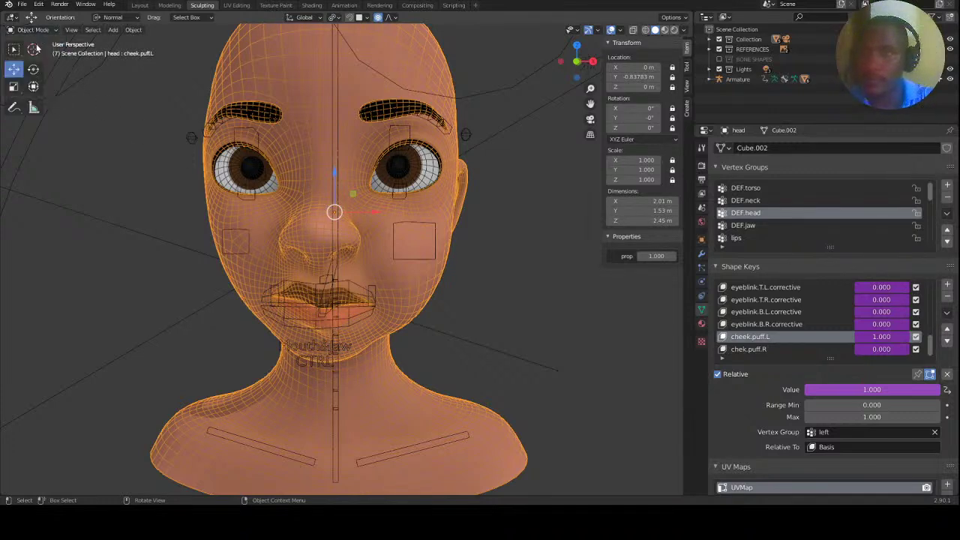
left_click(33, 30)
left_click(60, 42)
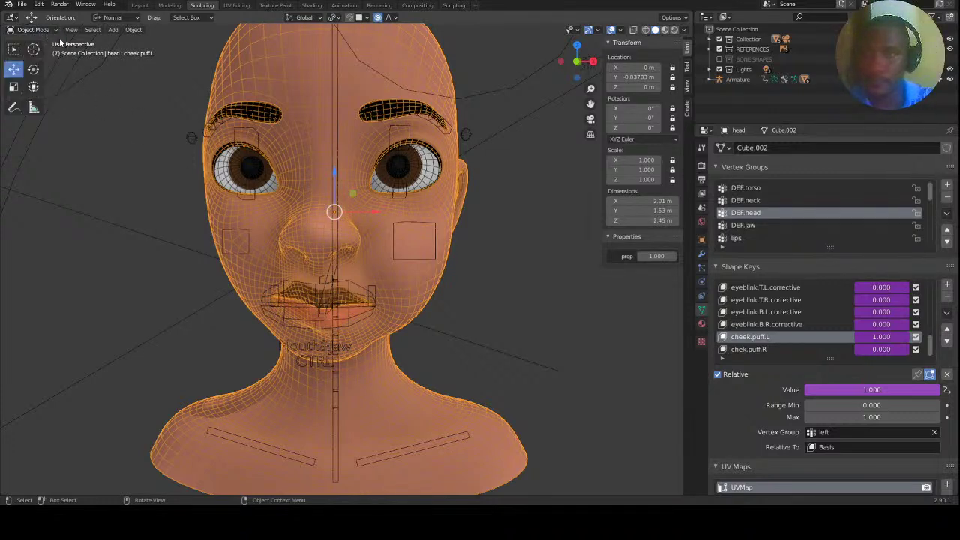
Select the armature, switch it to Pose Mode with all bones selected, and save the blend file.
left_click(192, 137)
left_click(33, 30)
left_click(30, 64)
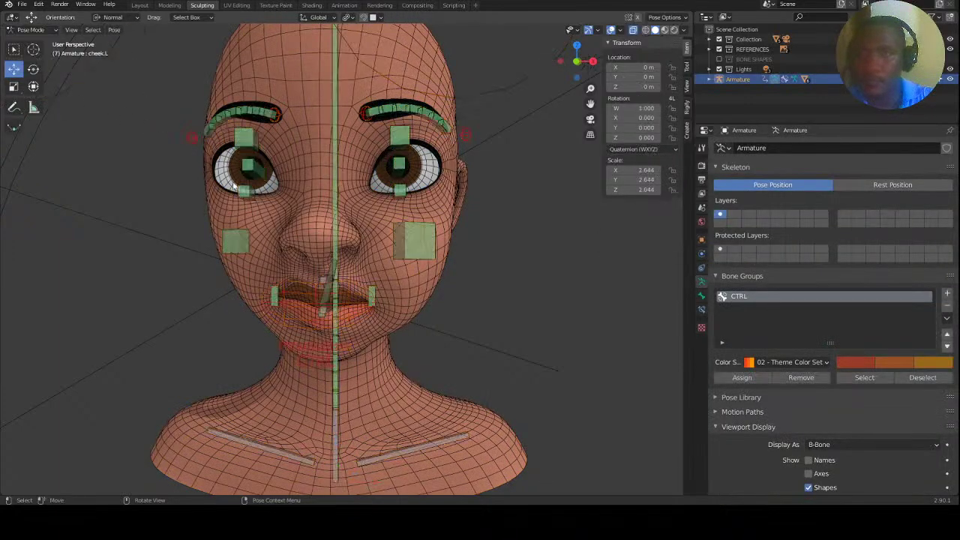
key("a")
key("ctrl+s")
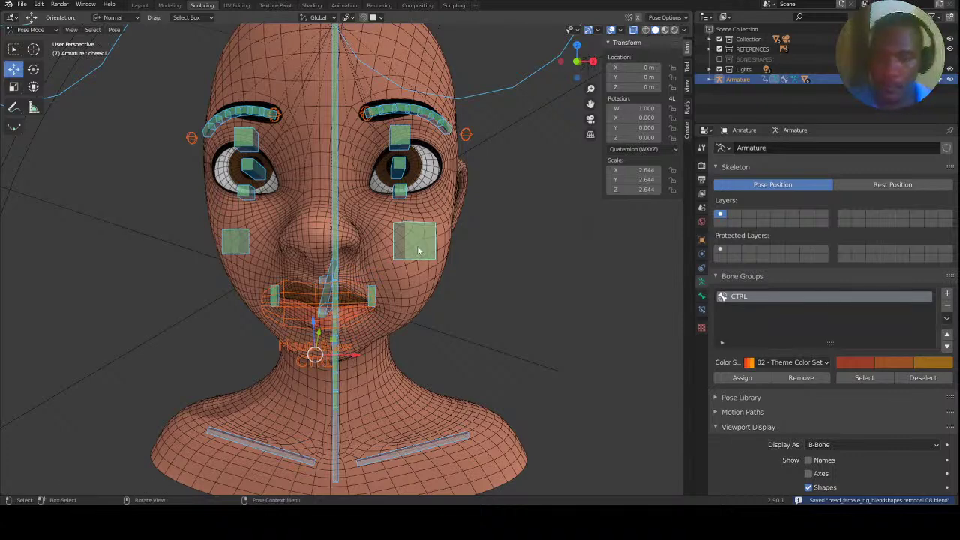
Reset the cheek.L bone's scale, then select both cheek bones and scale them up together to puff both cheeks.
left_click(415, 254)
mouse_move(467, 266)
middle_mouse_down()
mouse_move(424, 255)
mouse_move(475, 272)
middle_mouse_up()
key("ctrl+shift+m")
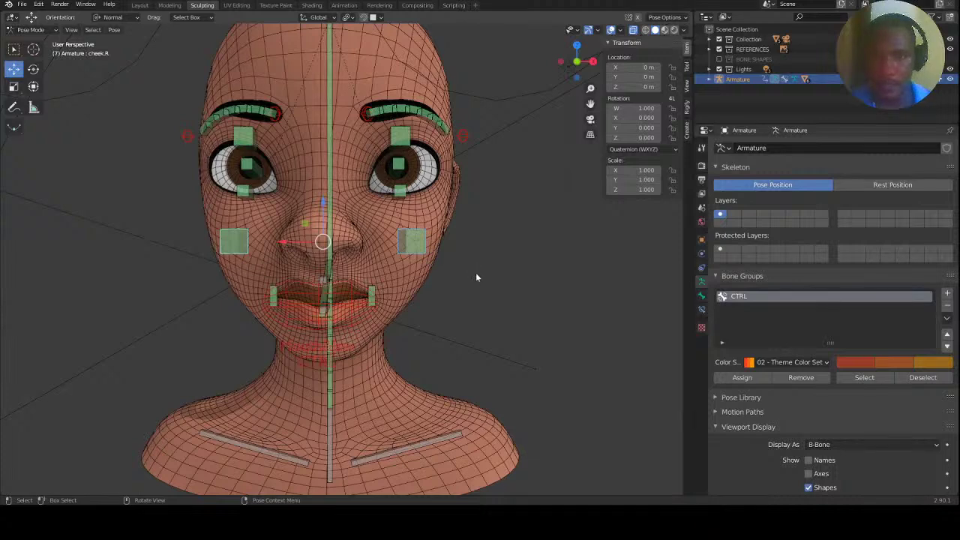
key("s")
left_click(521, 291)
Select both mouth corner bones and move them down along their Y axis to shape a frown.
left_click(375, 290)
left_click(274, 295, "shift")
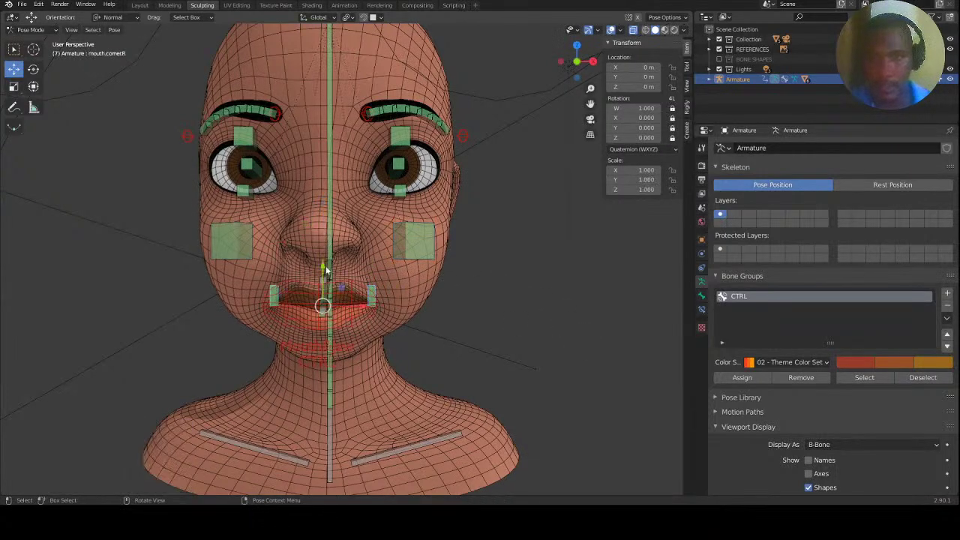
key("g")
left_click(328, 233)
middle_click_drag(327, 233, 341, 261)
key("g")
key("y")
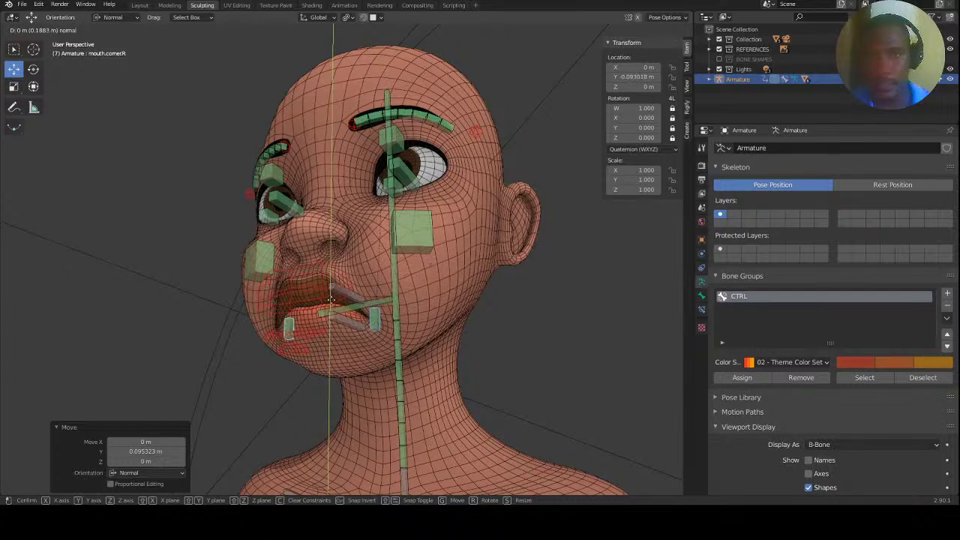
left_click(342, 300)
middle_click_drag(341, 300, 338, 203)
Try to scale the DEF.head bone and move it along its local Y axis.
left_click(359, 199)
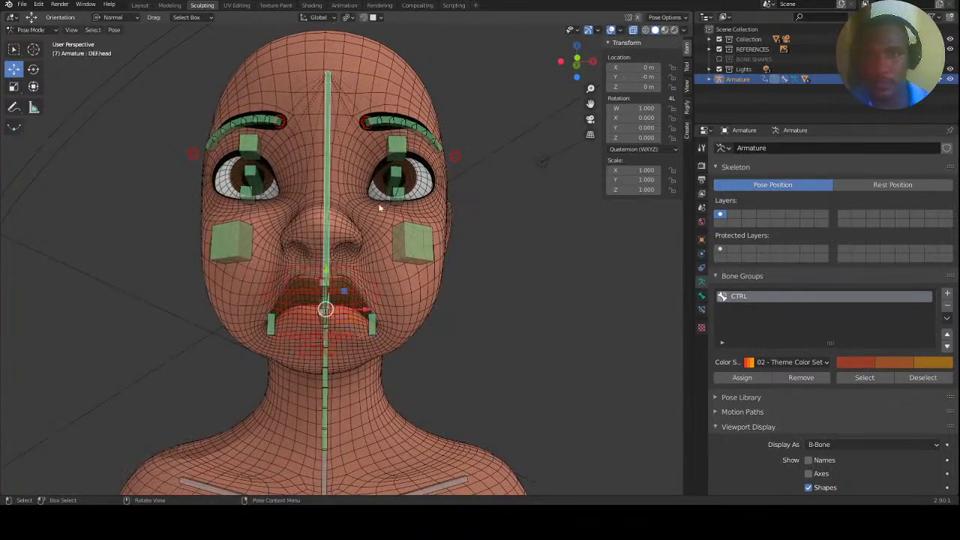
key("s")
left_click(517, 217)
middle_click_drag(517, 217, 300, 217)
key("g")
key("y")
key("y")
key("Escape")
Select the lower eyelid controls of both eyes and raise them to narrow the eyes.
scroll(232, 178, "up", 3)
left_click(219, 189)
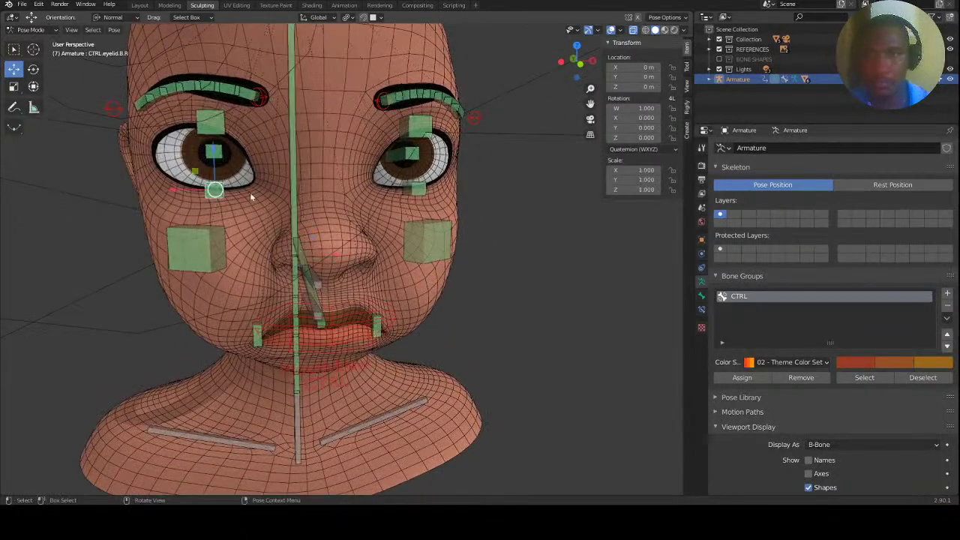
left_click(419, 187)
left_click_drag(317, 150, 271, 141)
Select the inner eyebrow end controls on both sides and raise them to a Z location of about 0.128 m.
scroll(251, 138, "down", 3)
middle_click_drag(251, 138, 295, 155)
left_click(294, 154)
left_click(367, 155, "shift")
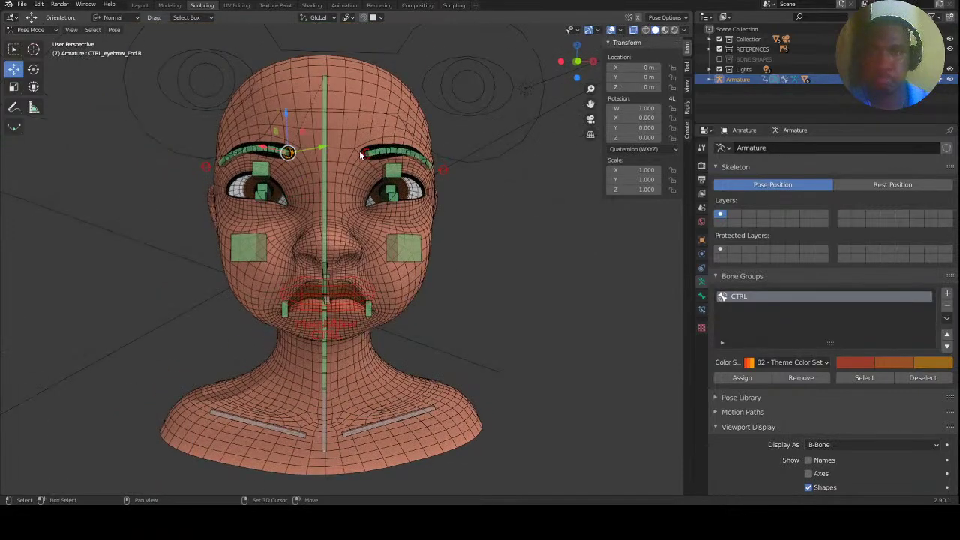
left_click_drag(328, 114, 317, 137)
middle_click_drag(316, 138, 283, 142)
Rotate the CTRL_eyebrow_End.R control to slant the right eyebrow into a sad shape.
left_click(283, 133)
left_click(289, 131)
middle_click_drag(349, 188, 360, 173)
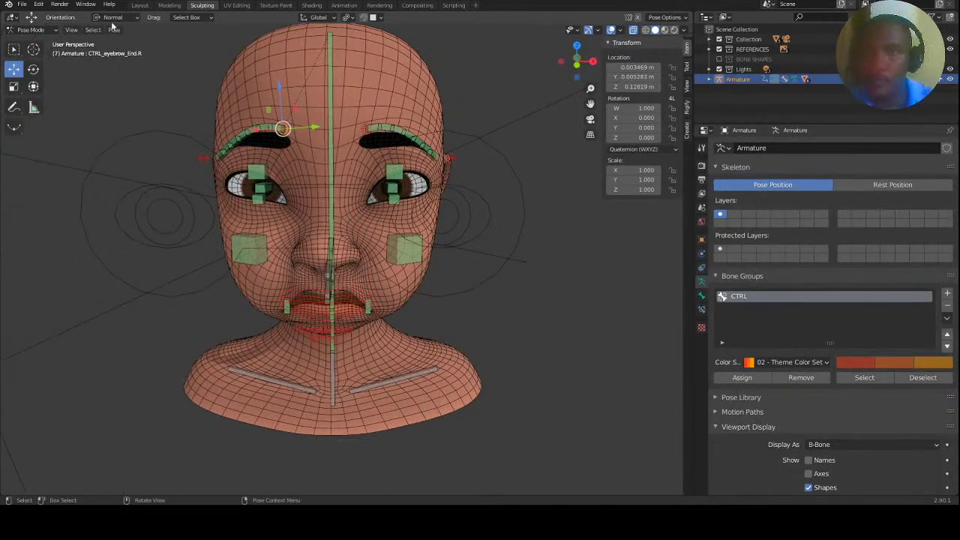
key("r")
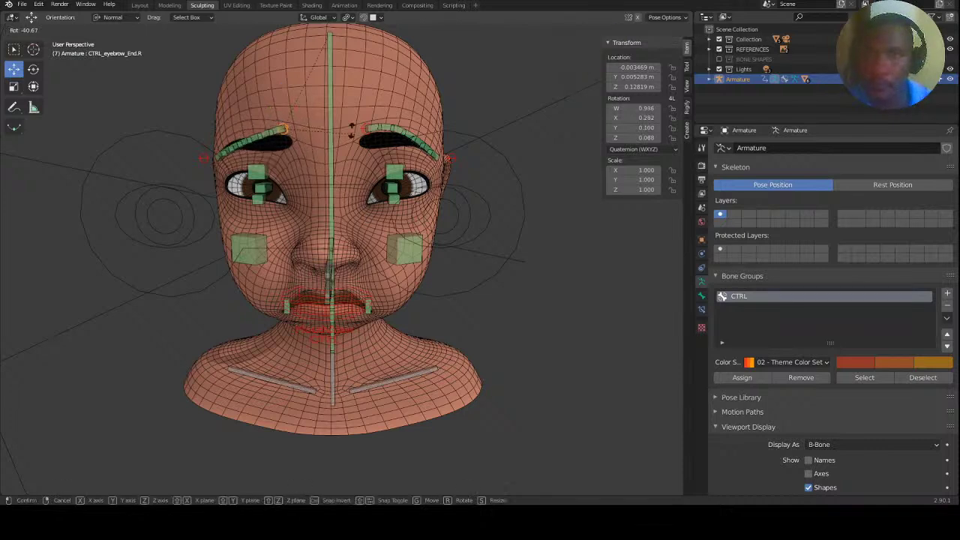
left_click(381, 147)
Rotate the CTRL_eyebrow_End.L control by about 77° to give the left eyebrow a matching sad slant.
left_click(392, 129)
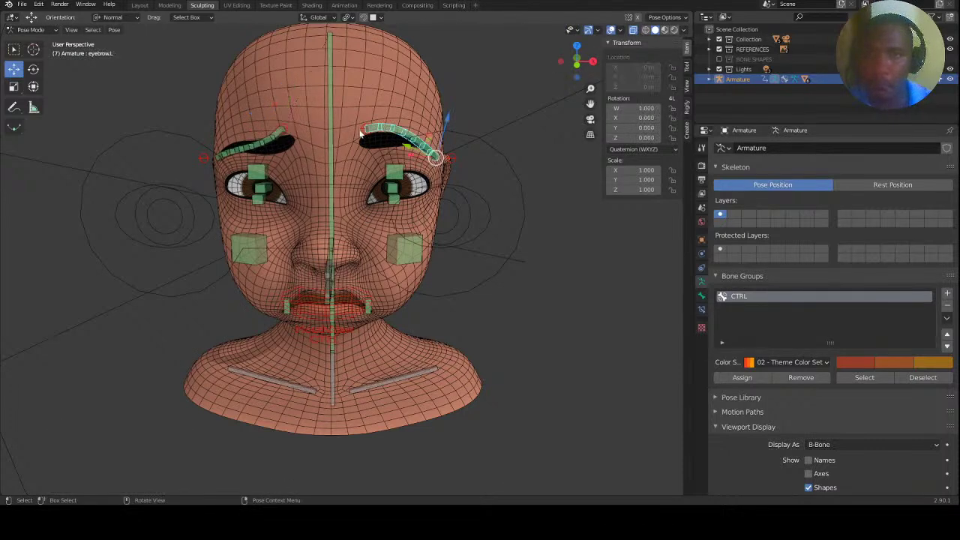
left_click(364, 129)
key("r")
left_click(441, 208)
middle_click_drag(409, 135, 359, 210)
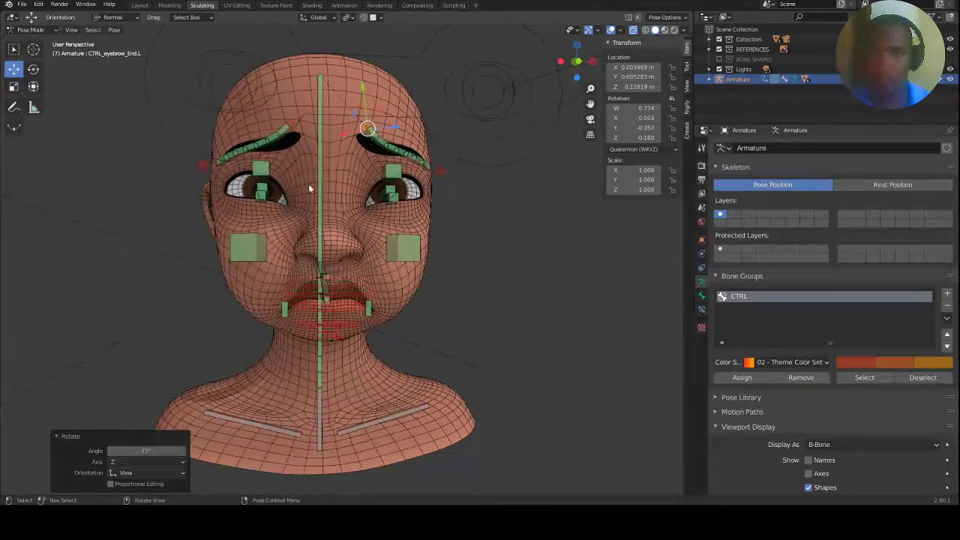
Move the CTRL.eyetarget bone to about X 0.585 m, Y -0.058 m, Z -0.265 m and deselect it.
scroll(390, 171, "down", 2)
left_click(404, 165)
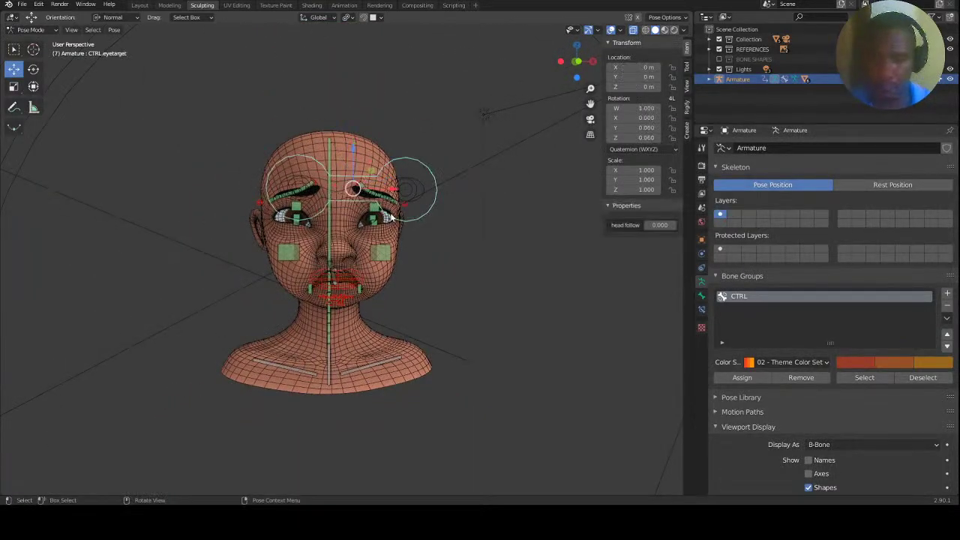
key("g")
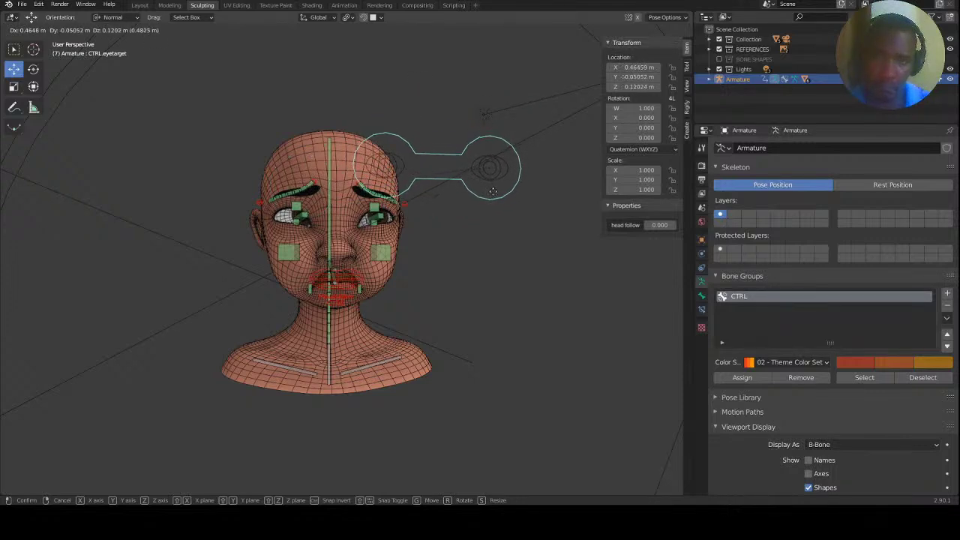
left_click(512, 239)
left_click(458, 137)
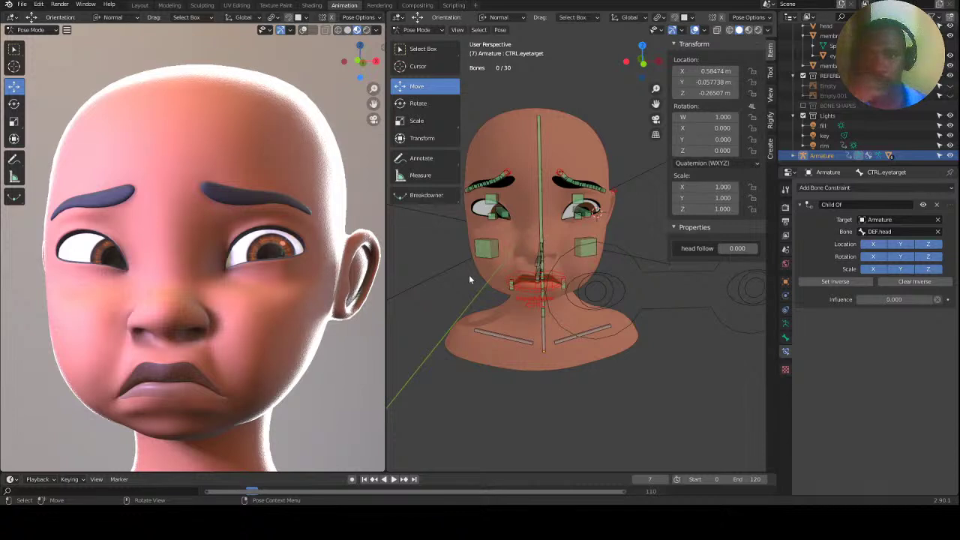
Rotate the shoulder.L bone around its local X axis to lower the left shoulder.
mouse_move(539, 281)
middle_mouse_down()
mouse_move(505, 270)
mouse_move(541, 280)
mouse_move(532, 283)
middle_mouse_up()
middle_click_drag(574, 324, 609, 340)
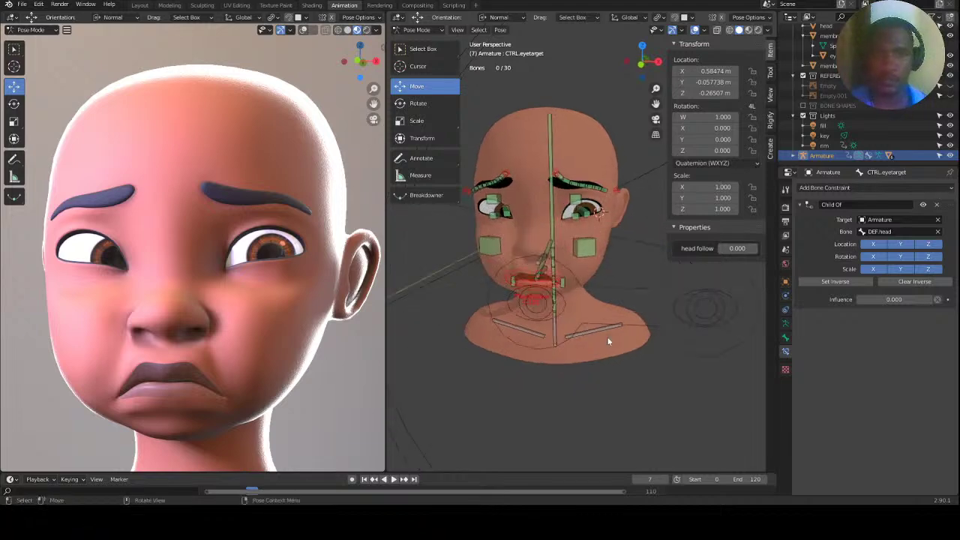
left_click(605, 331)
left_click(592, 331)
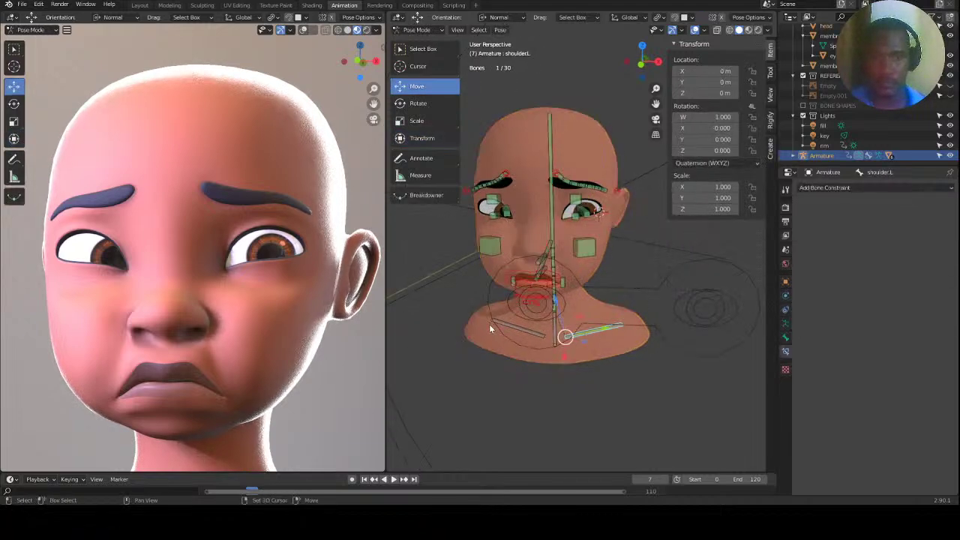
left_click(489, 322)
left_click(604, 331)
left_click(602, 331)
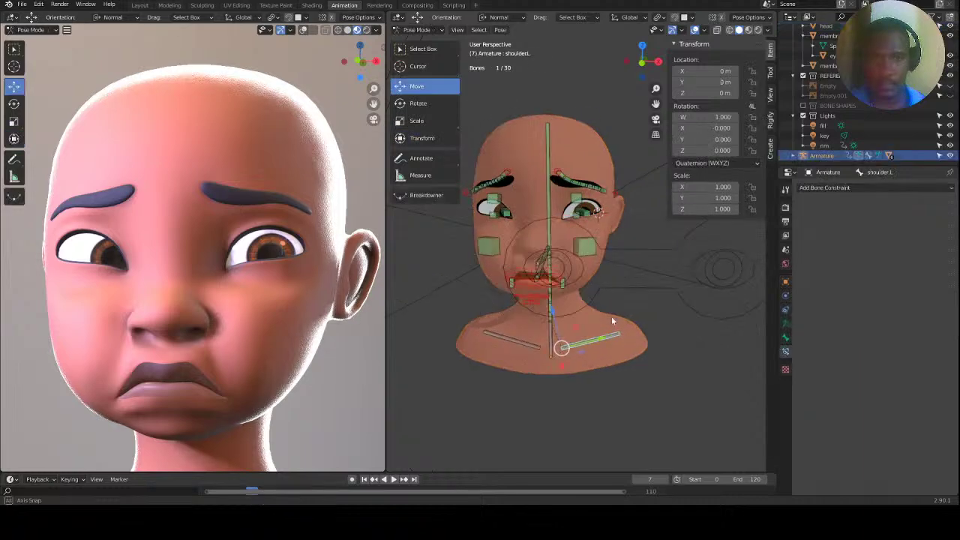
middle_click_drag(640, 317, 635, 324)
key("r")
key("x")
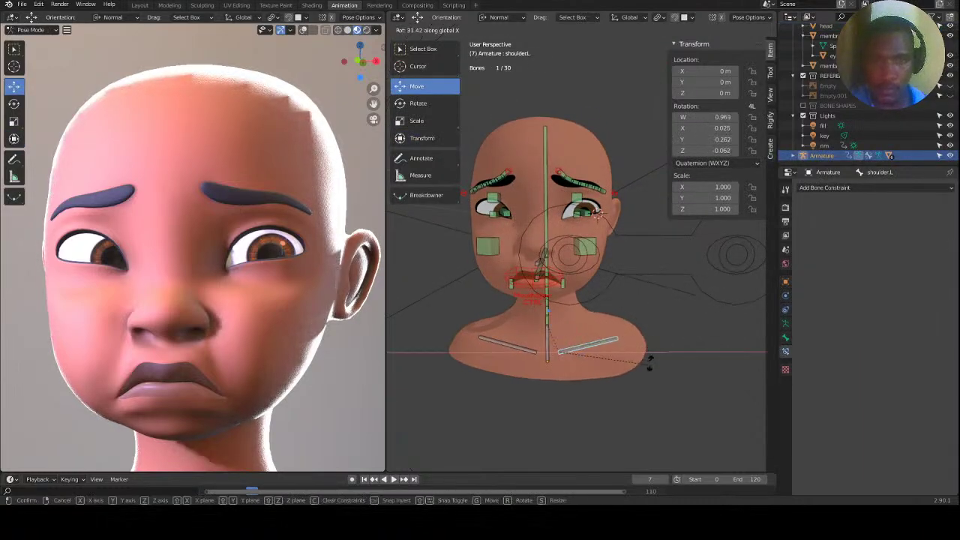
key("x")
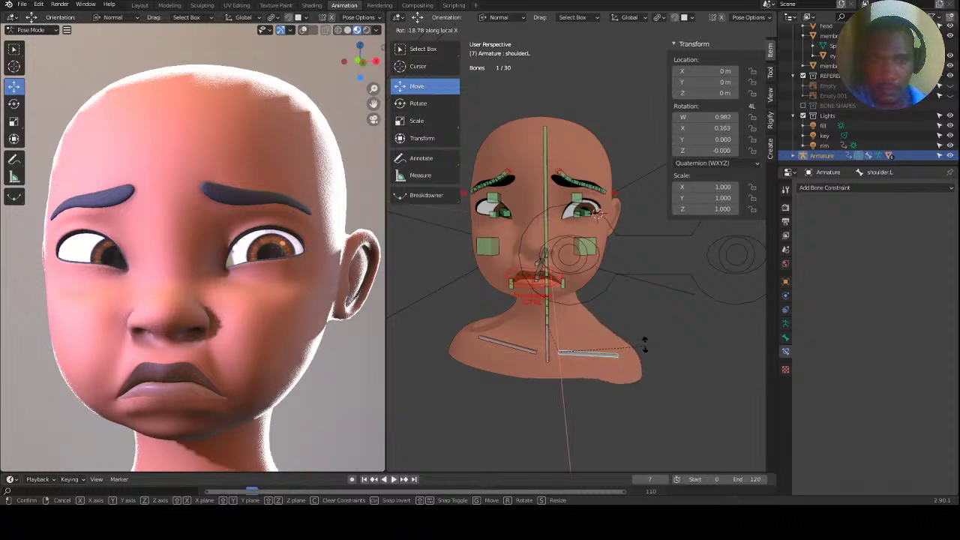
left_click(643, 337)
Rotate the shoulder.R bone by about -12.8° around its local X axis to lower the right shoulder to match.
left_click(502, 344)
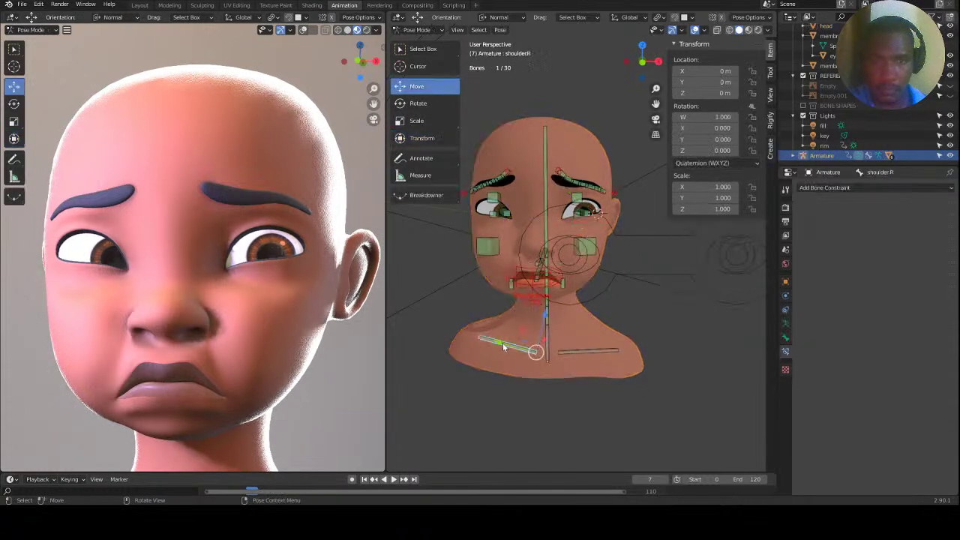
key("r")
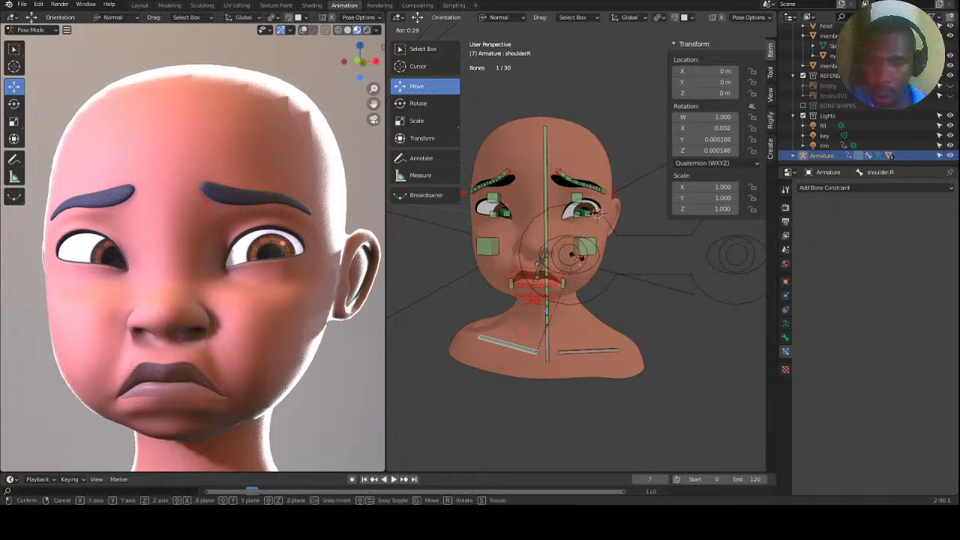
key("x")
key("x")
left_click(555, 261)
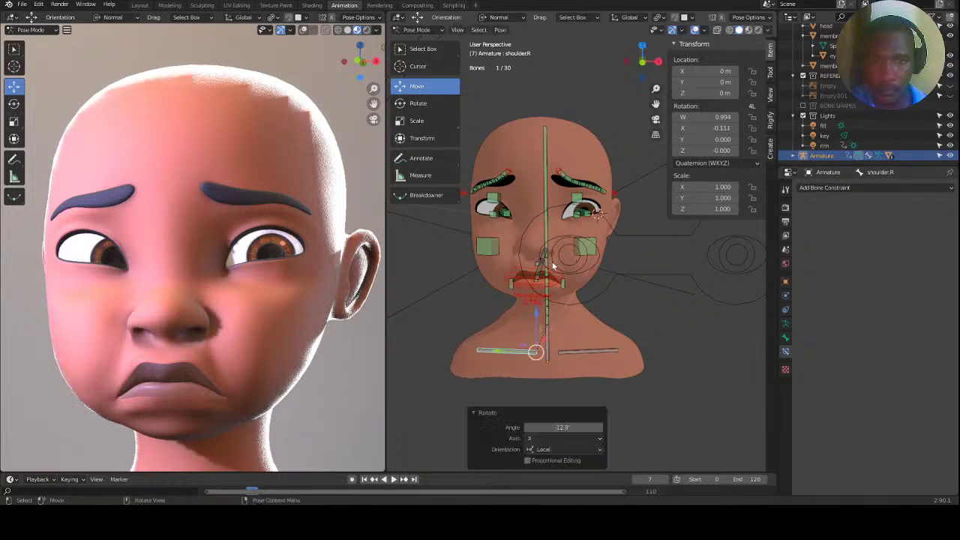
scroll(265, 336, "down", 2)
scroll(263, 362, "down", 1)
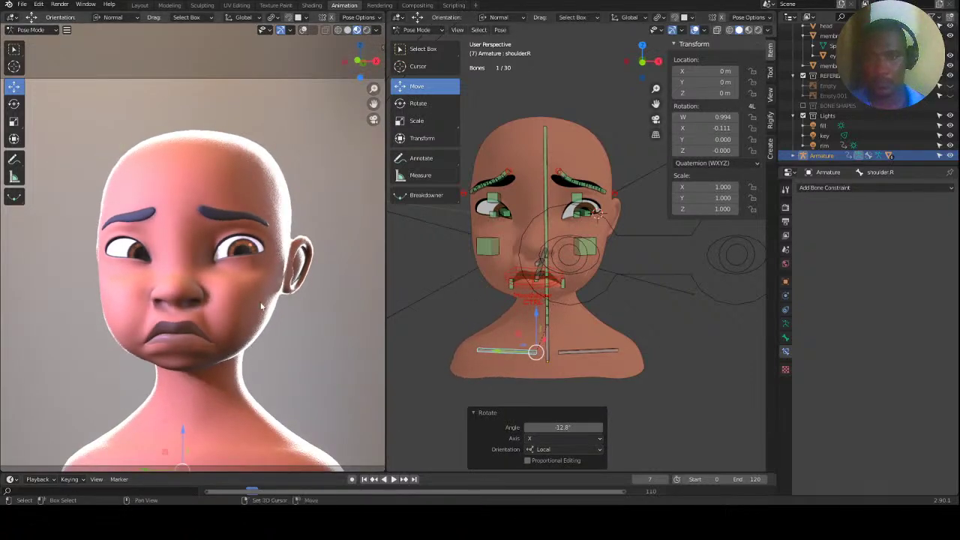
middle_click_drag(259, 318, 275, 247, "shift")
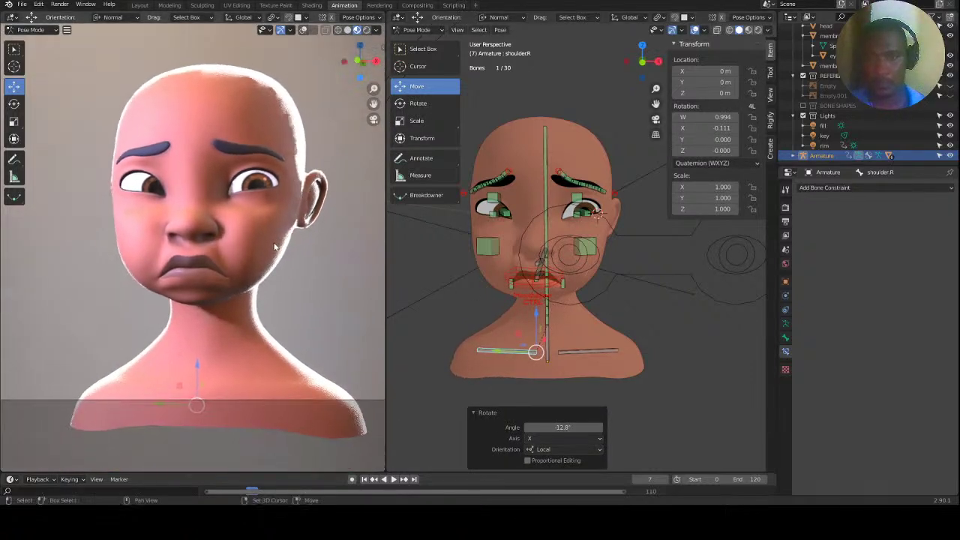
Move the DEF.head bone along its local axes to about X -0.144 m and Y -0.269 m.
left_click(552, 166)
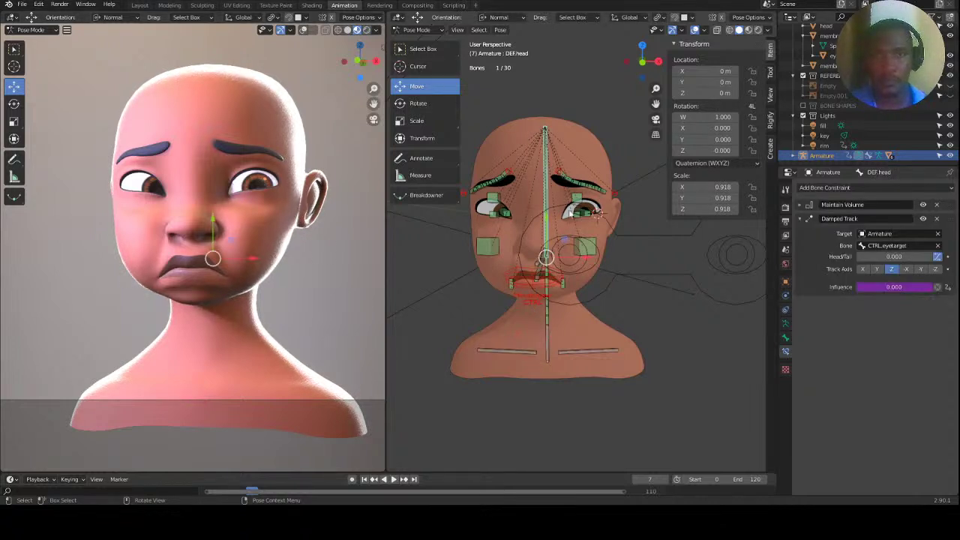
key("g")
key("y")
key("y")
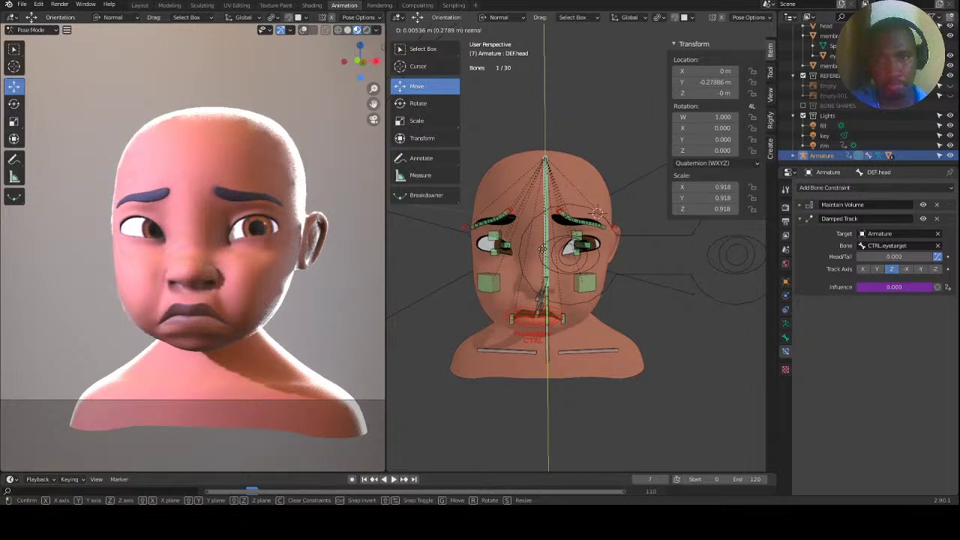
left_click(543, 249)
key("g")
key("x")
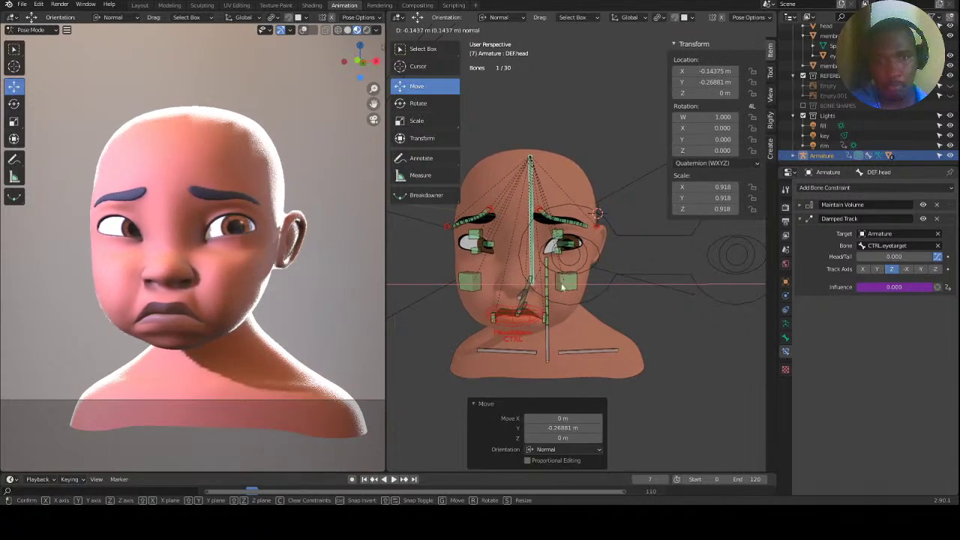
left_click(561, 284)
Scale the DEF.neck bone down to about 0.84.
middle_click_drag(561, 284, 613, 284)
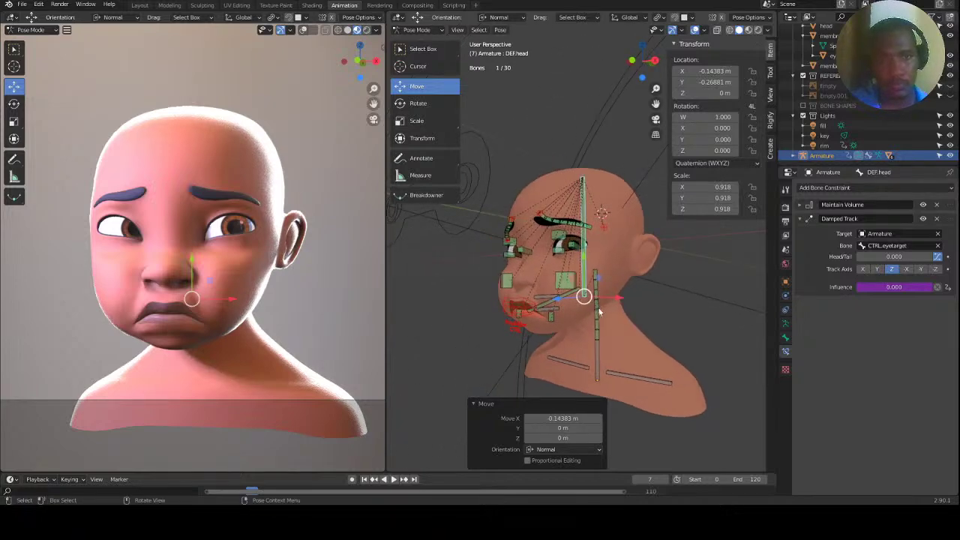
left_click(598, 309)
key("s")
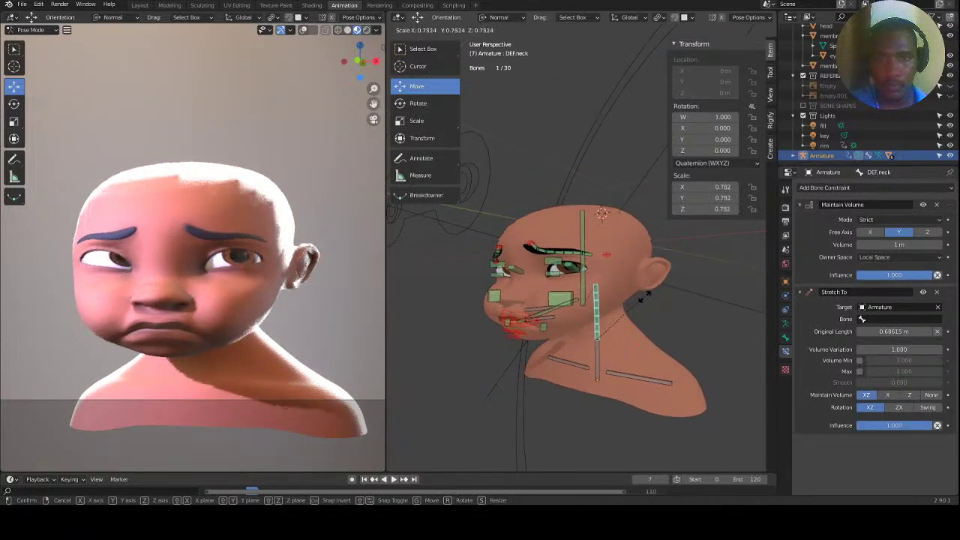
left_click(650, 298)
Reset the scale, location and rotation of all bones to return the rig to its rest pose.
key("a")
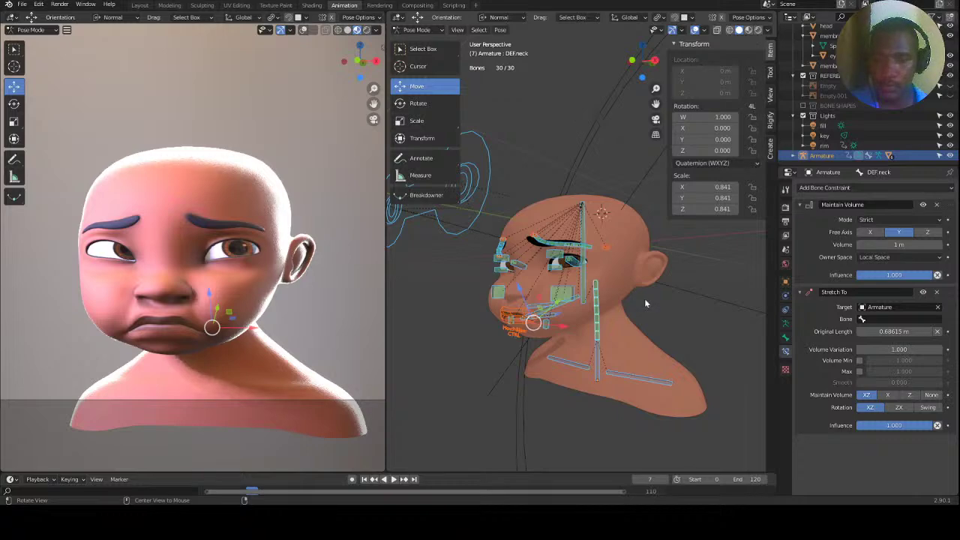
key("alt+s")
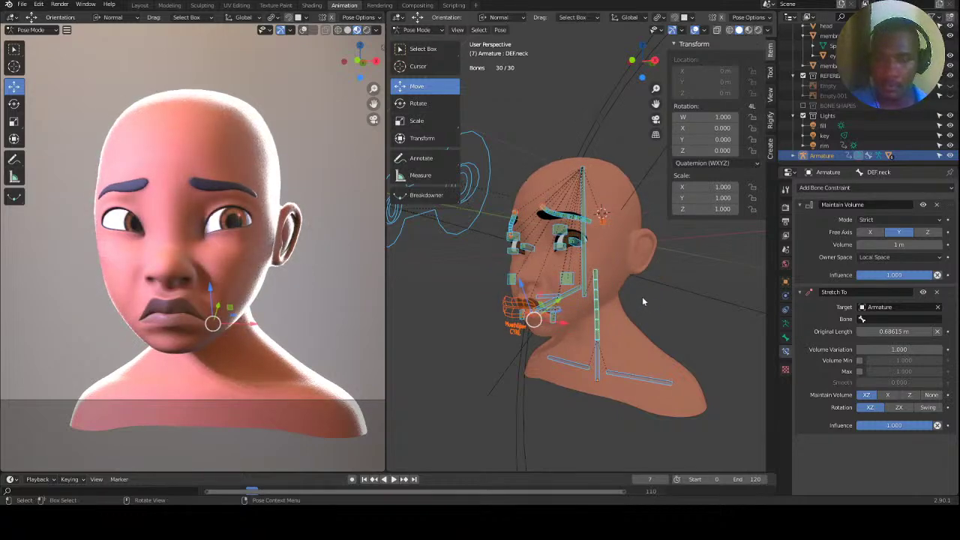
key("alt+g")
key("alt+r")
middle_click_drag(638, 289, 621, 250)
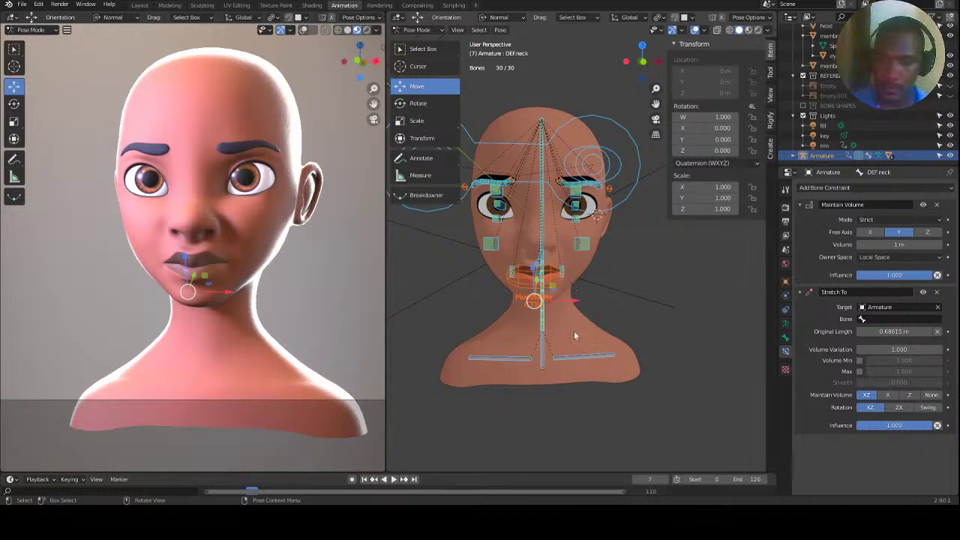
key("ctrl+z")
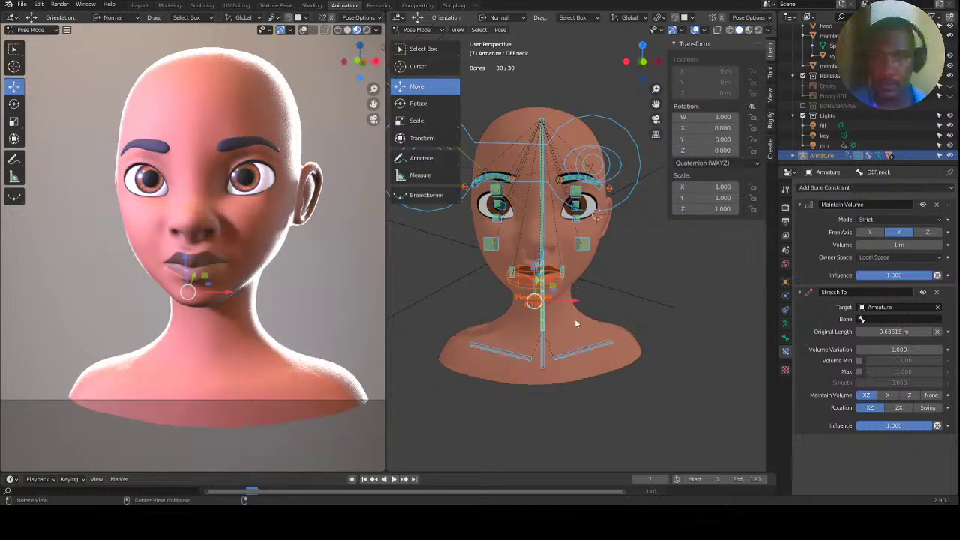
left_click(647, 286)
Shift the gaze with the CTRL.eyetarget bone, ending at about X 0.290 m, Z 0.099 m.
left_click(531, 190)
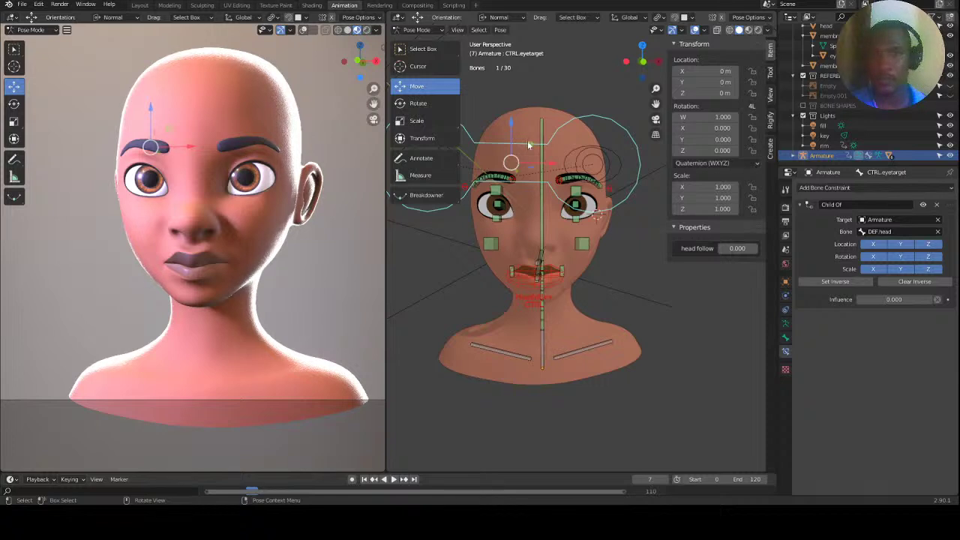
key("g")
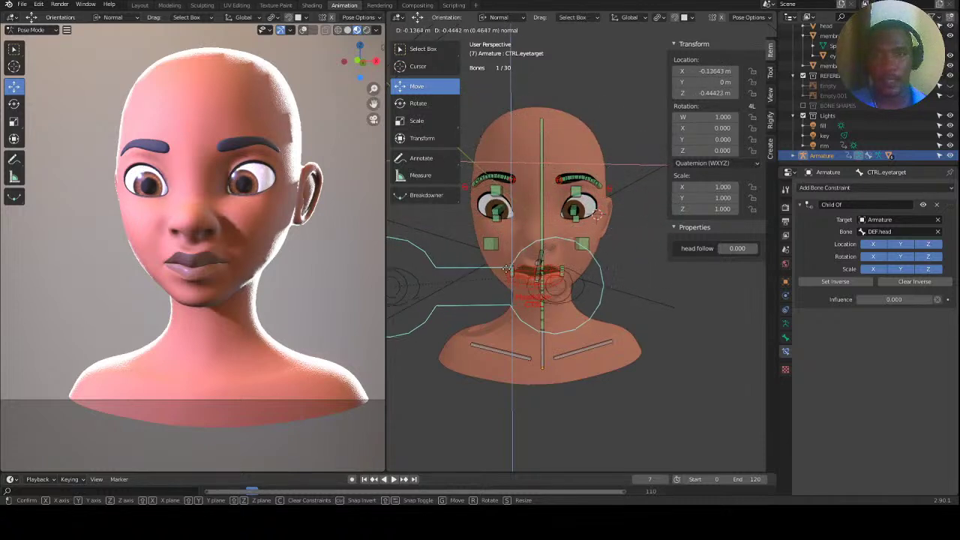
left_click(539, 242)
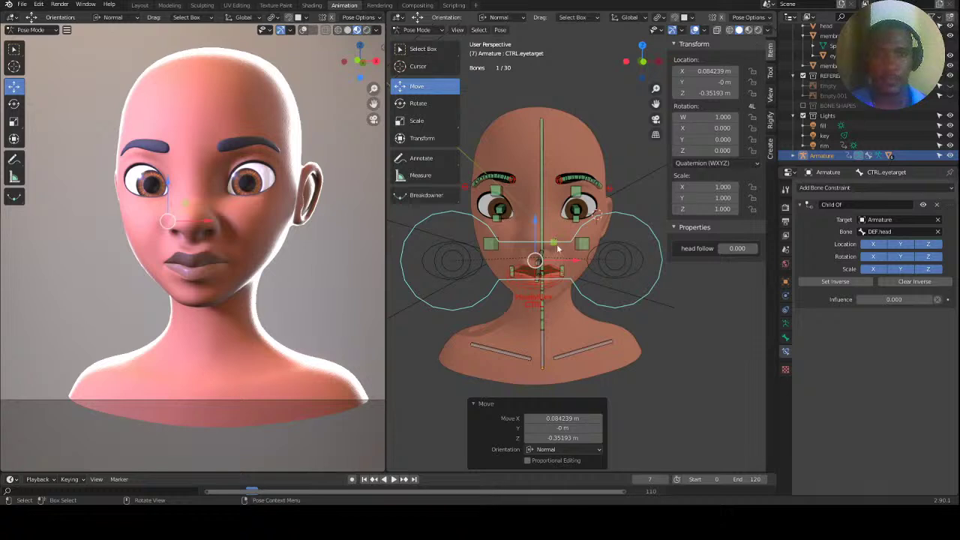
key("g")
left_click(598, 144)
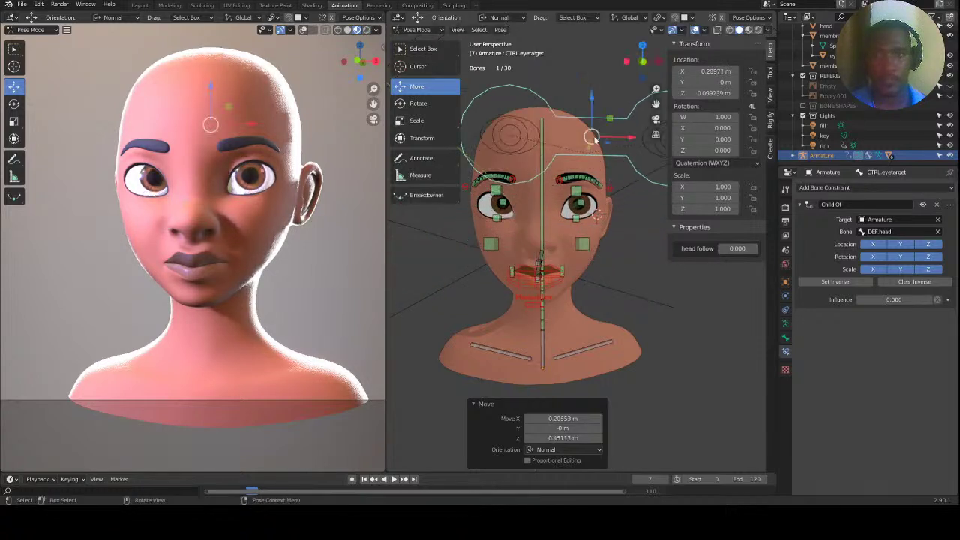
Clear the CTRL.eyetarget bone's location and deselect it.
scroll(547, 227, "down", 2)
middle_click_drag(547, 226, 550, 222)
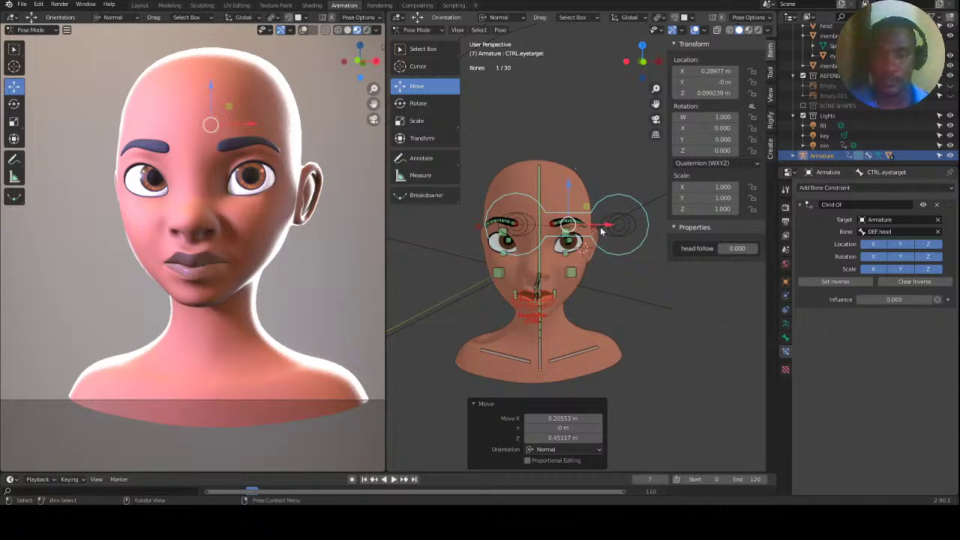
key("alt+g")
key("alt+a")
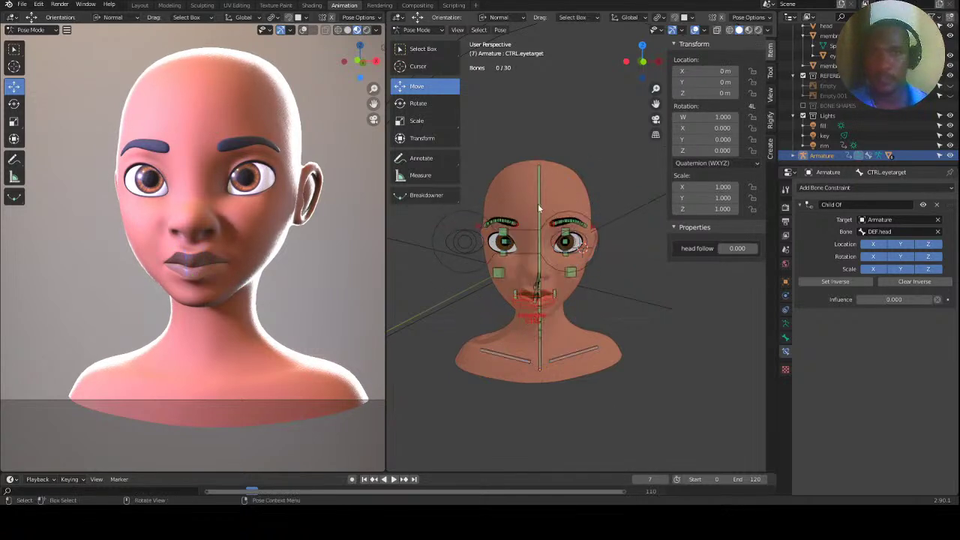
middle_click_drag(527, 255, 540, 238)
left_click(596, 164)
scroll(570, 230, "down", 2)
scroll(570, 230, "up", 3)
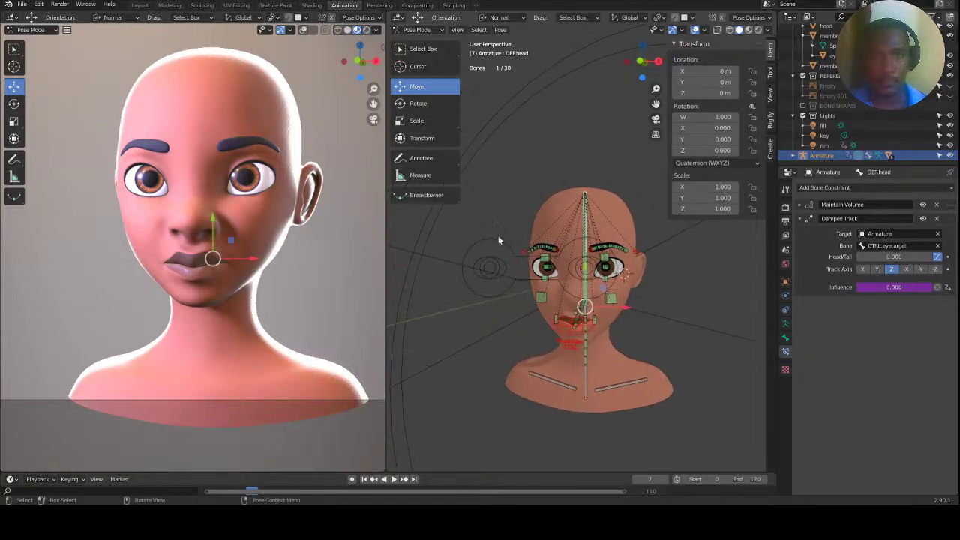
Move the CTRL.eyetarget bone to about X 0.554 m, Z 0.142 m to turn the eyes sideways.
left_click(499, 242)
middle_click_drag(548, 271, 568, 262)
left_click(597, 258)
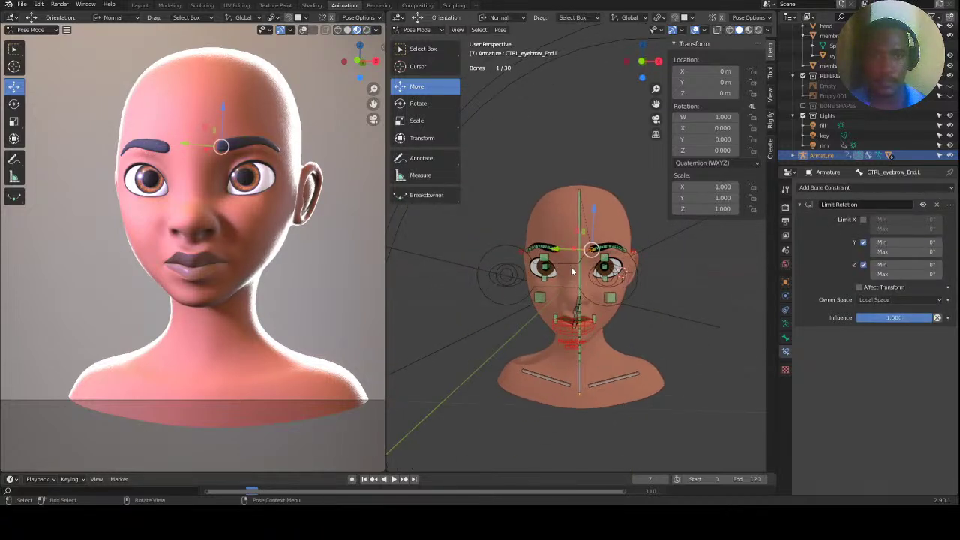
left_click(570, 262)
key("g")
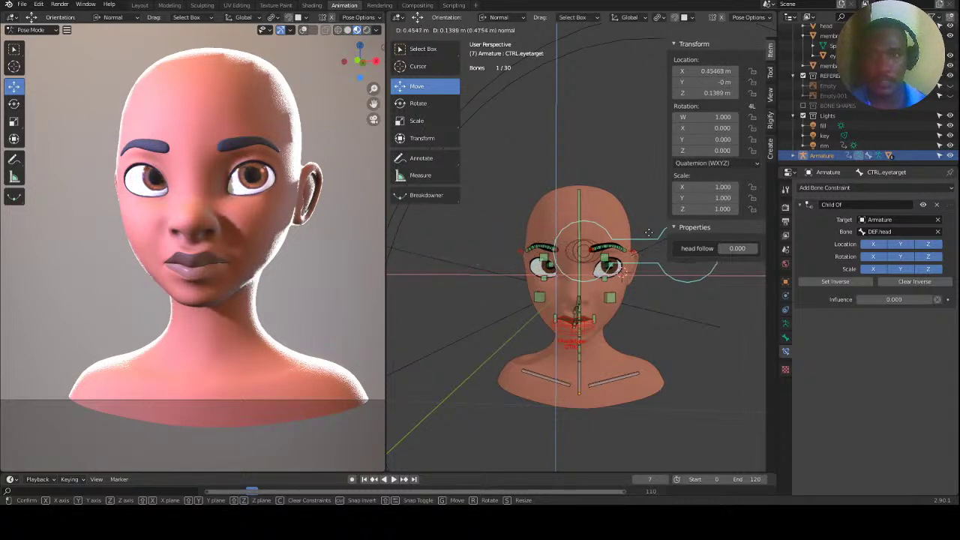
left_click(652, 270)
Select every bone and clear its location and rotation so the eyes return to the rest pose.
middle_click_drag(645, 279, 561, 275)
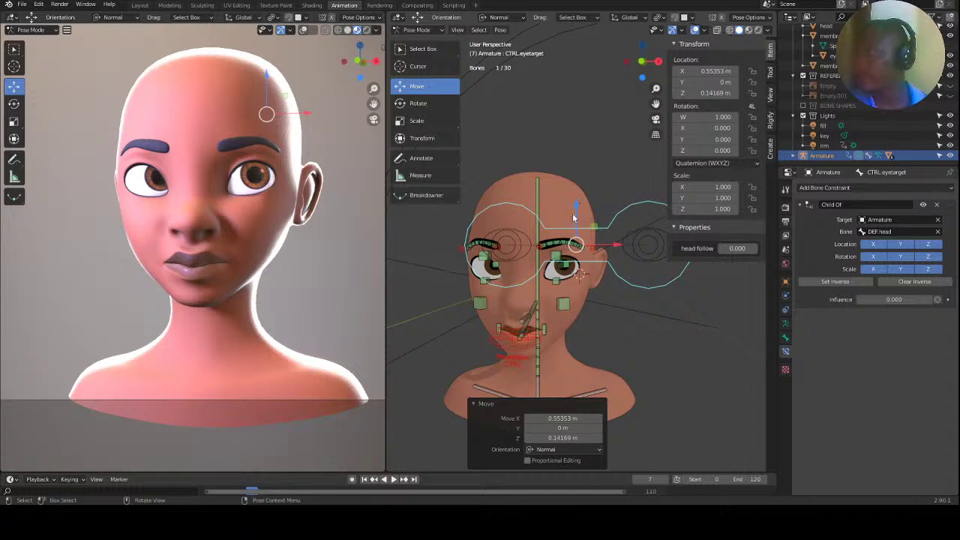
middle_click_drag(585, 213, 531, 253)
key("a")
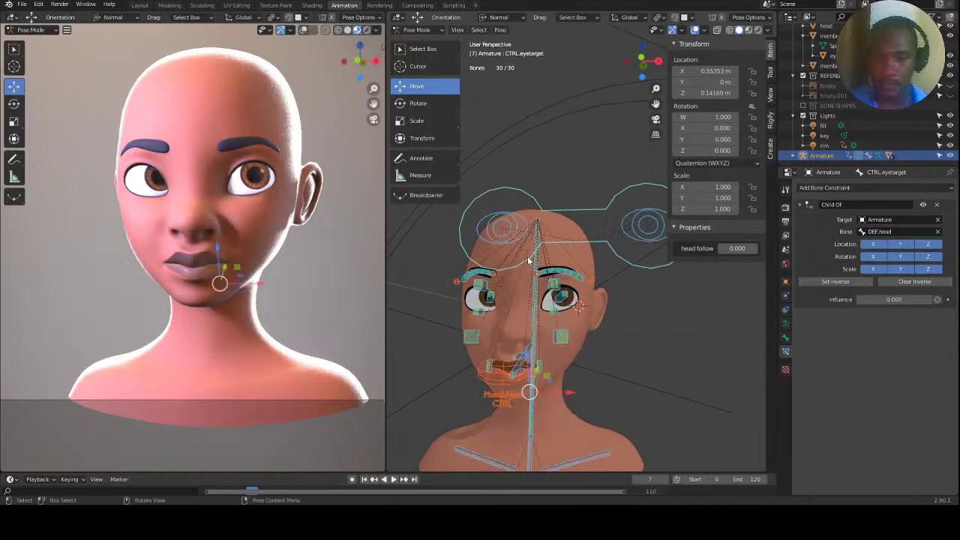
key("alt+g")
key("alt+r")
middle_click_drag(550, 275, 522, 236)
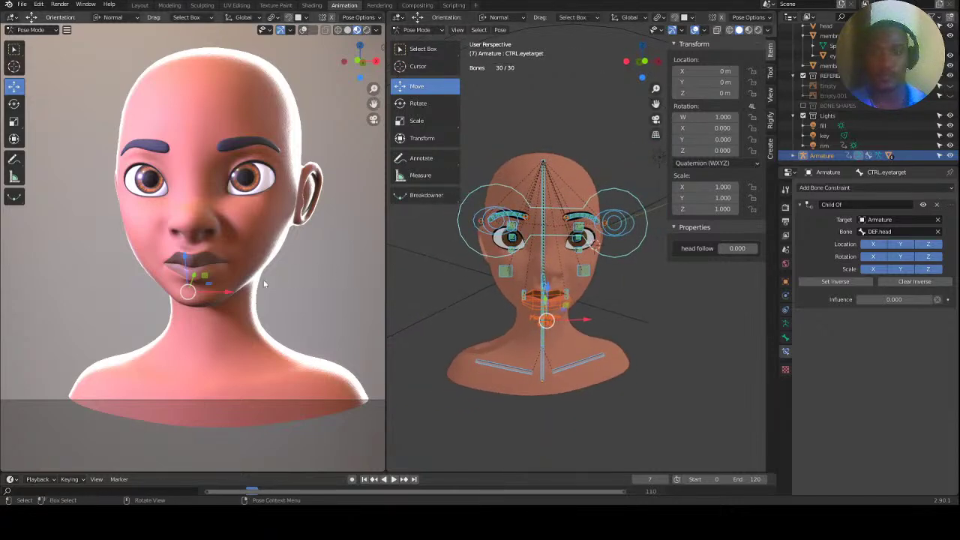
key("g")
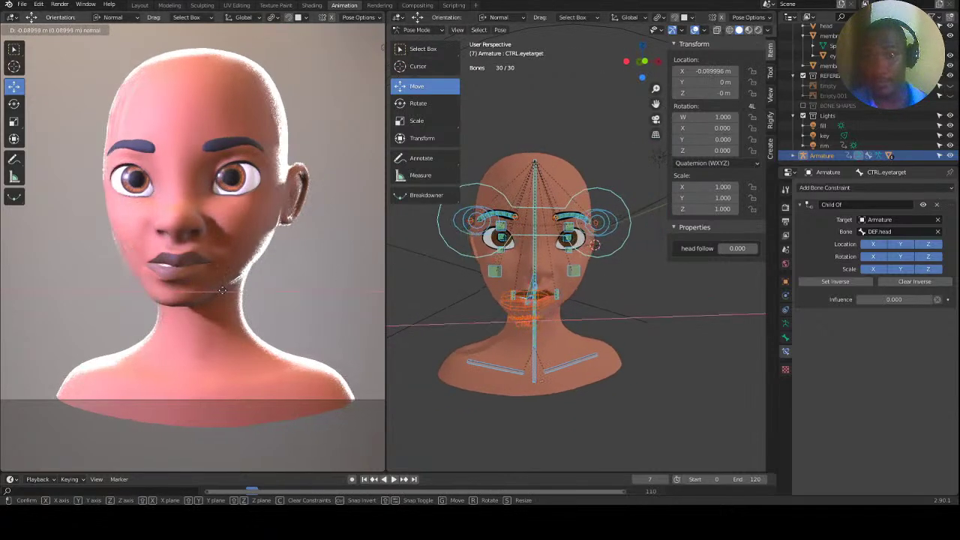
key("x")
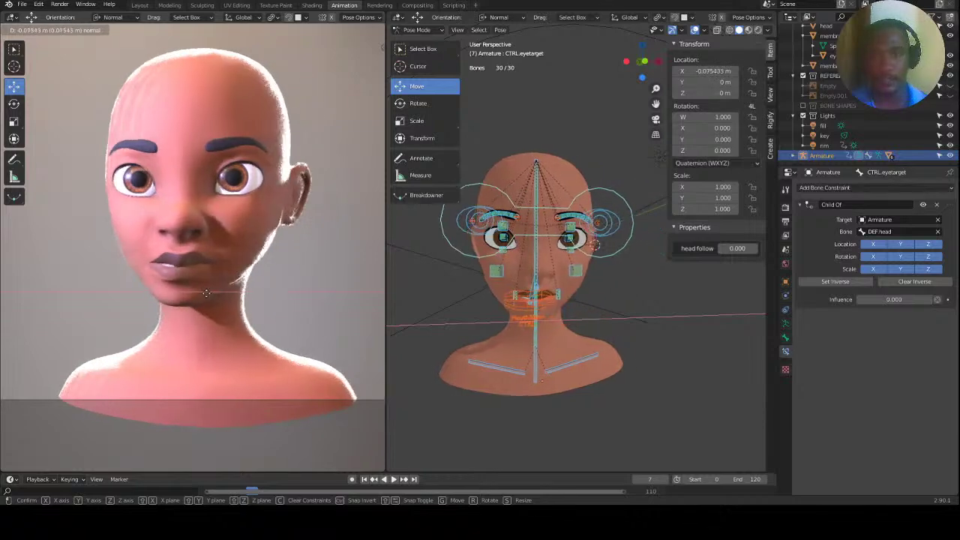
right_click(247, 290)
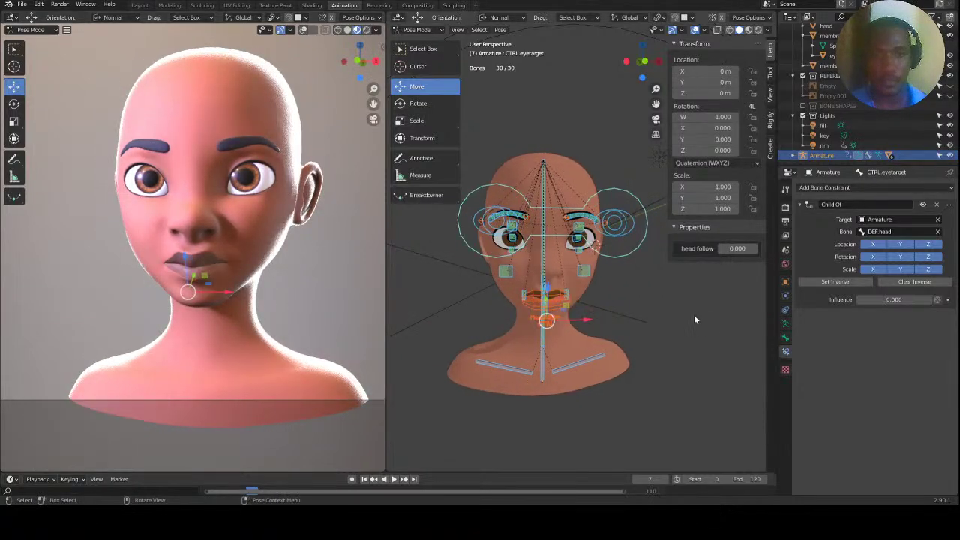
Move the CTRL.jaw bone to about X 0.023 m, Z -0.275 m to open the mouth.
left_click(587, 327)
left_click(554, 300)
scroll(559, 297, "up", 4)
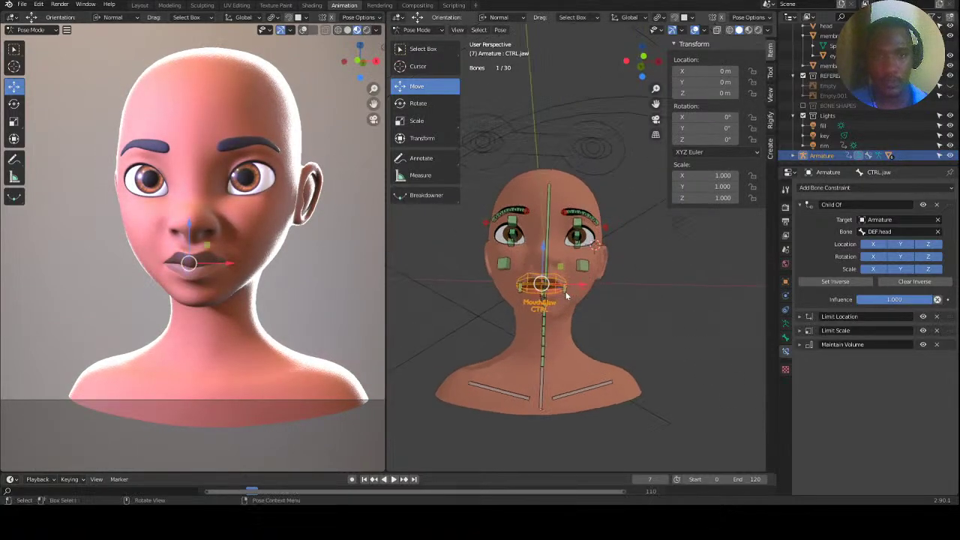
middle_click_drag(575, 219, 558, 259)
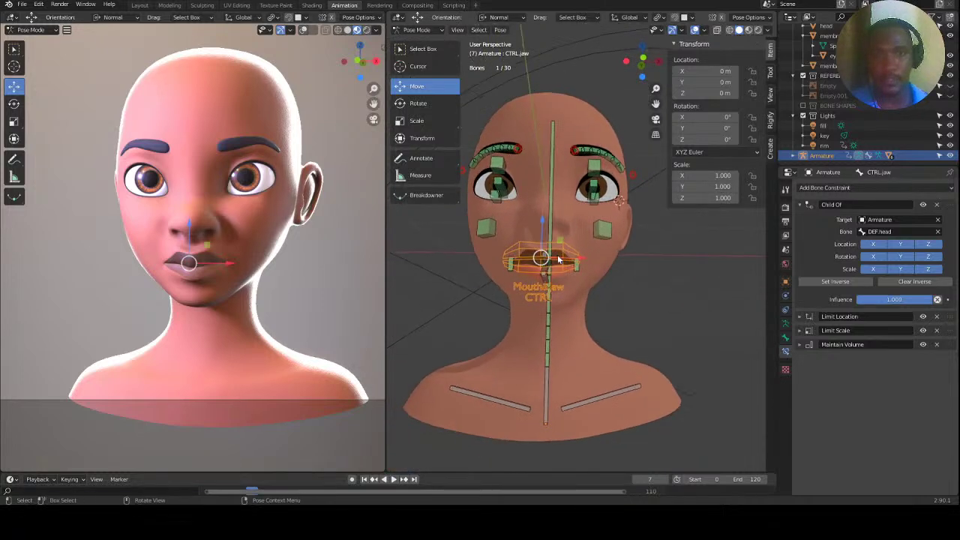
key("g")
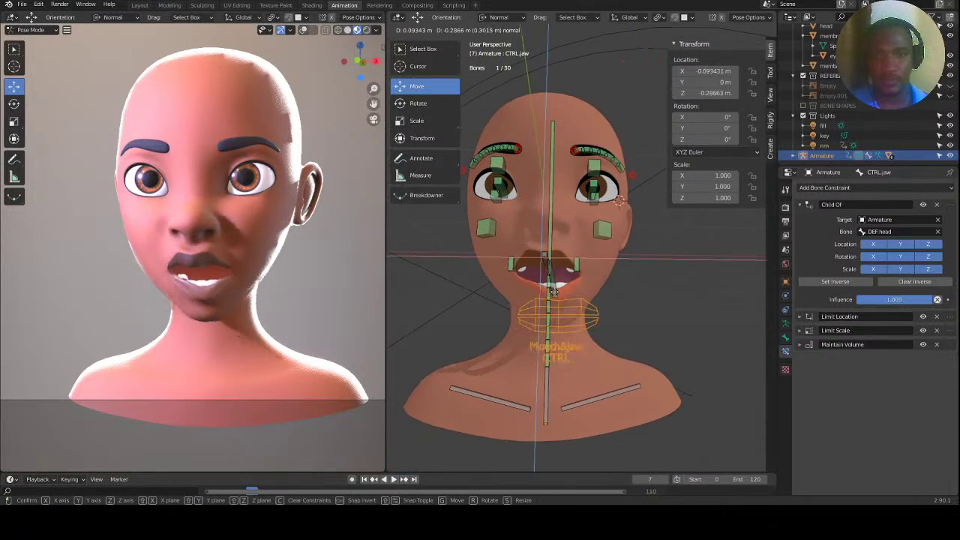
left_click(568, 316)
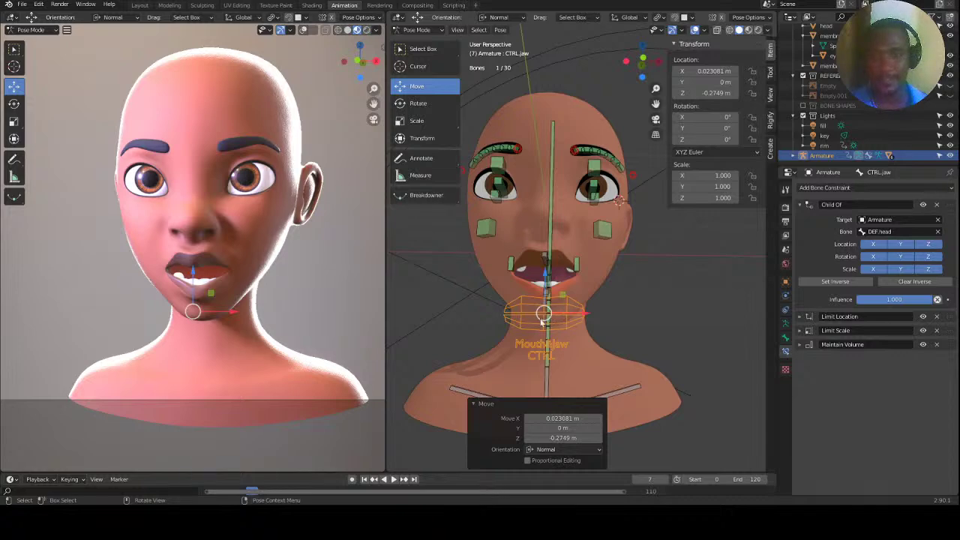
Scale the CTRL.jaw bone down by a factor of about 0.095 to narrow the open mouth.
middle_click_drag(546, 321, 525, 323)
left_click(573, 268)
middle_click_drag(568, 290, 583, 265)
scroll(570, 285, "up", 1)
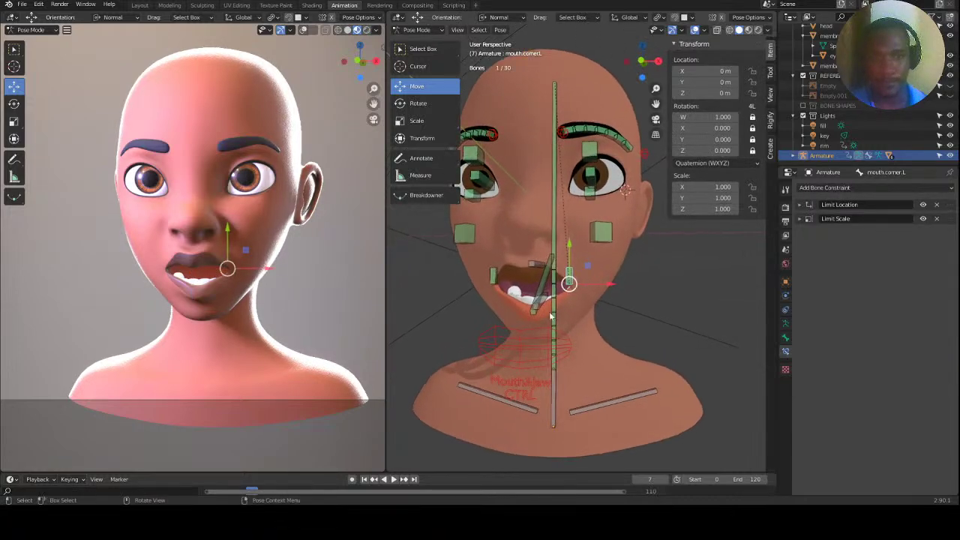
key("ctrl+Tab")
left_click(553, 315)
left_click(541, 336)
key("s")
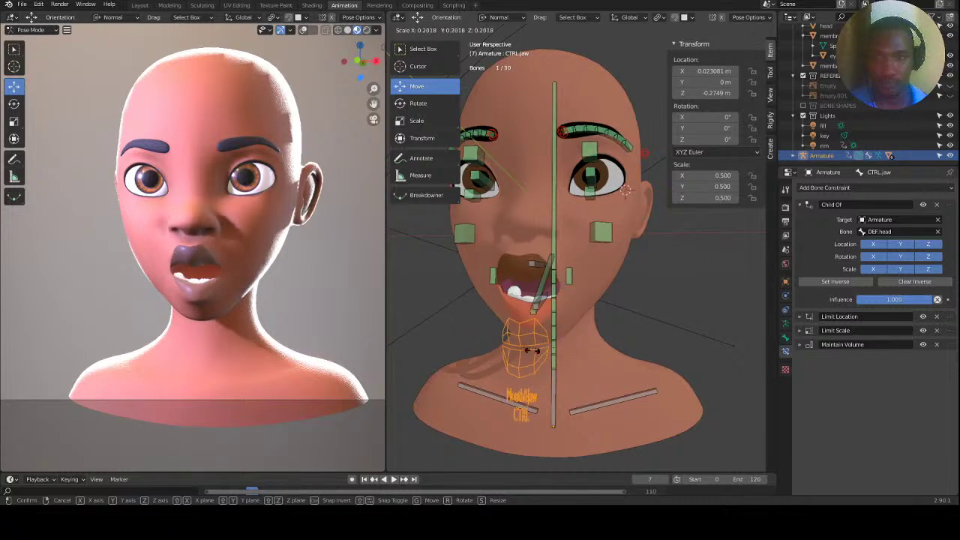
left_click(526, 349)
Raise the CTRL.jaw bone along its vertical axis to close the lips into a pout.
key("g")
key("z")
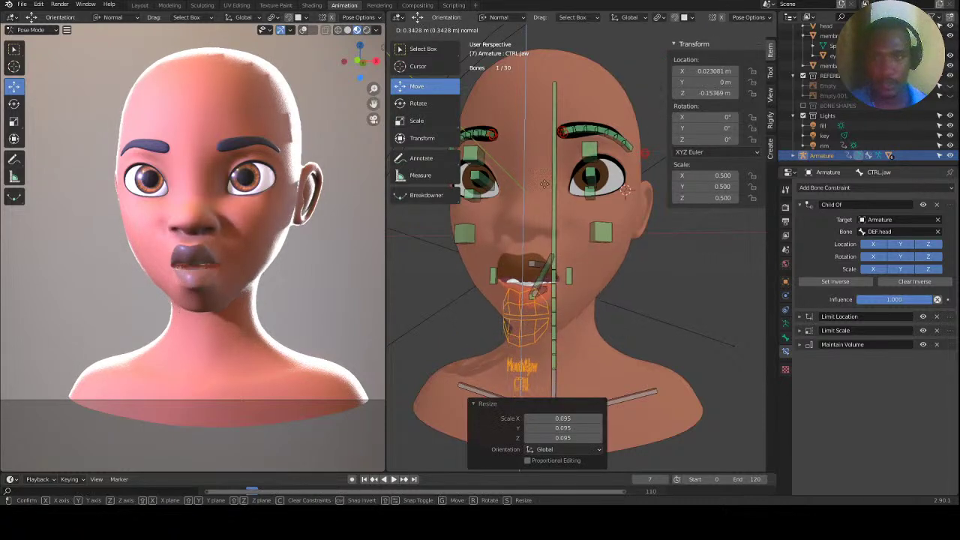
left_click(615, 234)
Scale both cheek bones, cheek.L and cheek.R, together by about 1.863 to puff out the cheeks.
left_click(619, 238)
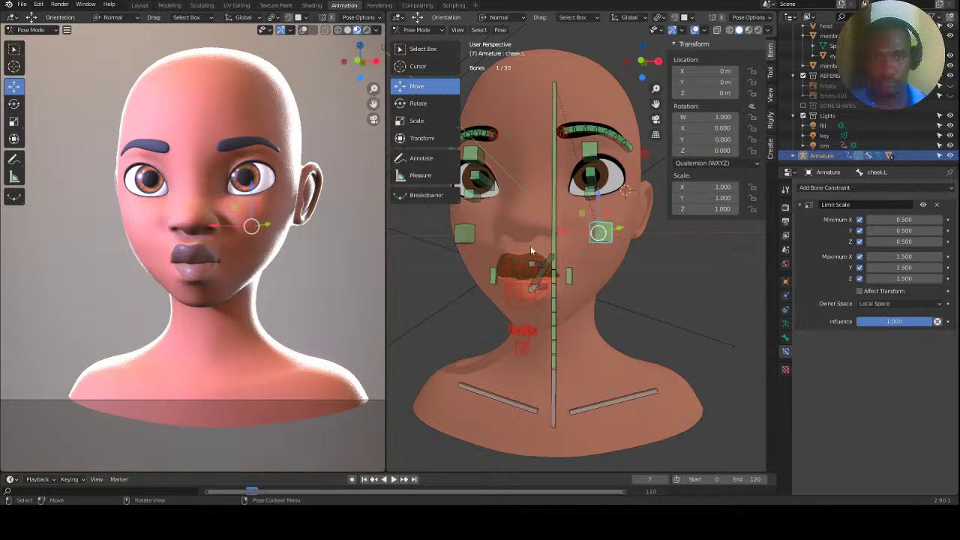
left_click(465, 234, "shift")
key("s")
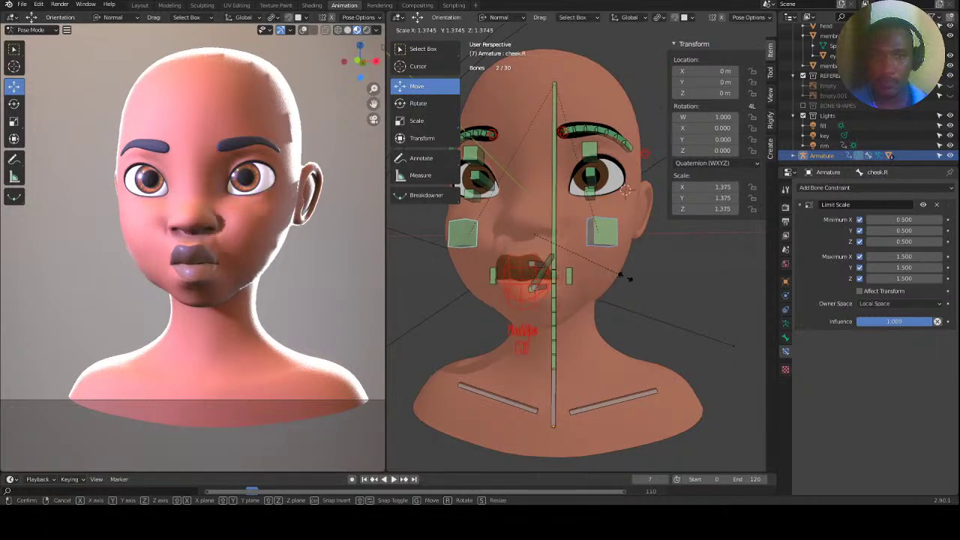
left_click(654, 294)
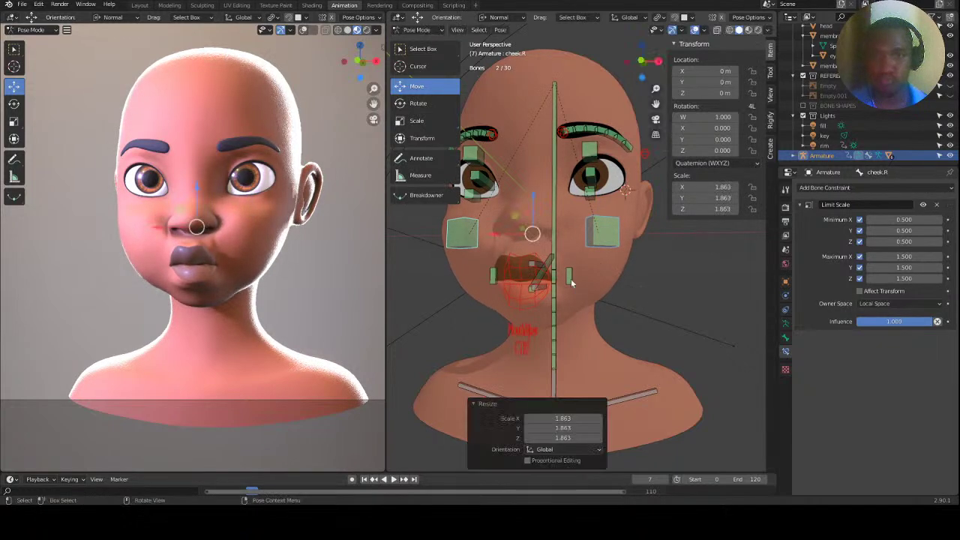
Raise the left and right mouth corner bones together by about 0.096 m along their local Y axis.
left_click(558, 265)
left_click(495, 276, "shift")
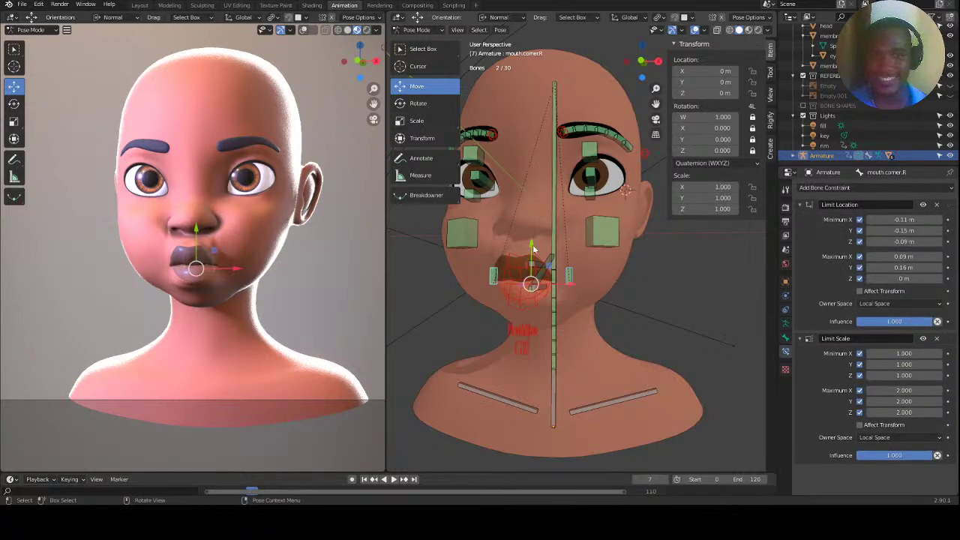
key("g")
key("z")
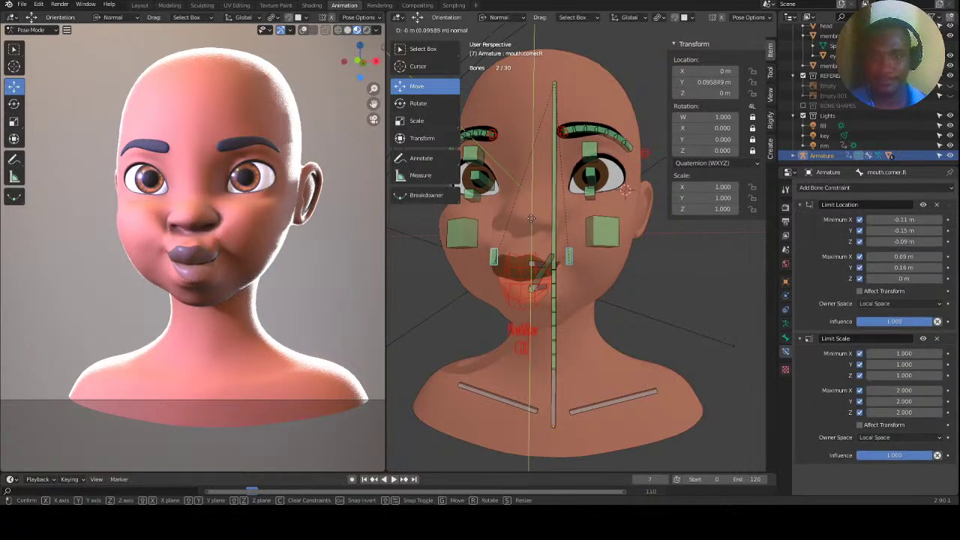
left_click(530, 219)
Select the inner eyebrow controls, CTRL_eyebrow_End.R and CTRL_eyebrow_End.L, for posing.
left_click(562, 134)
scroll(557, 269, "down", 2)
middle_click_drag(555, 225, 540, 255)
left_click(528, 242)
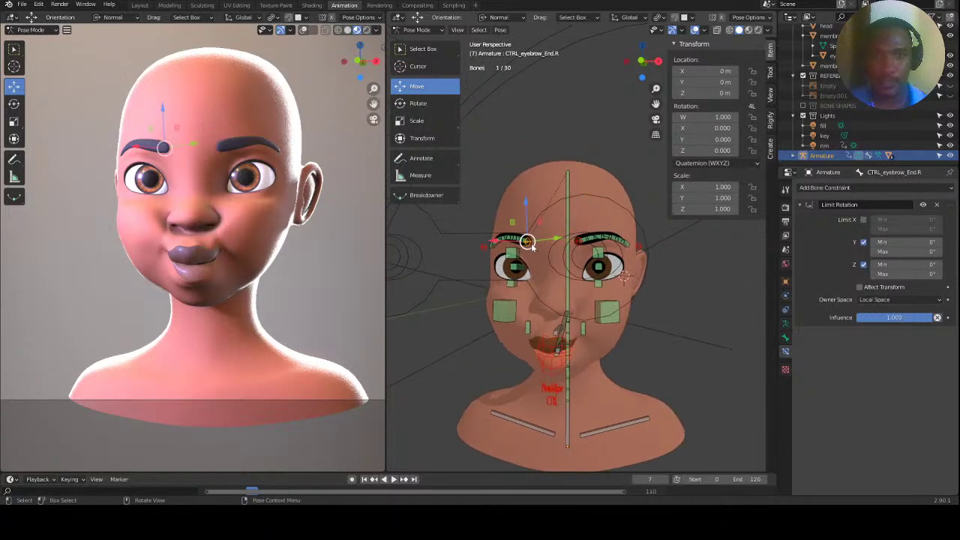
left_click(583, 248, "shift")
left_click(580, 244)
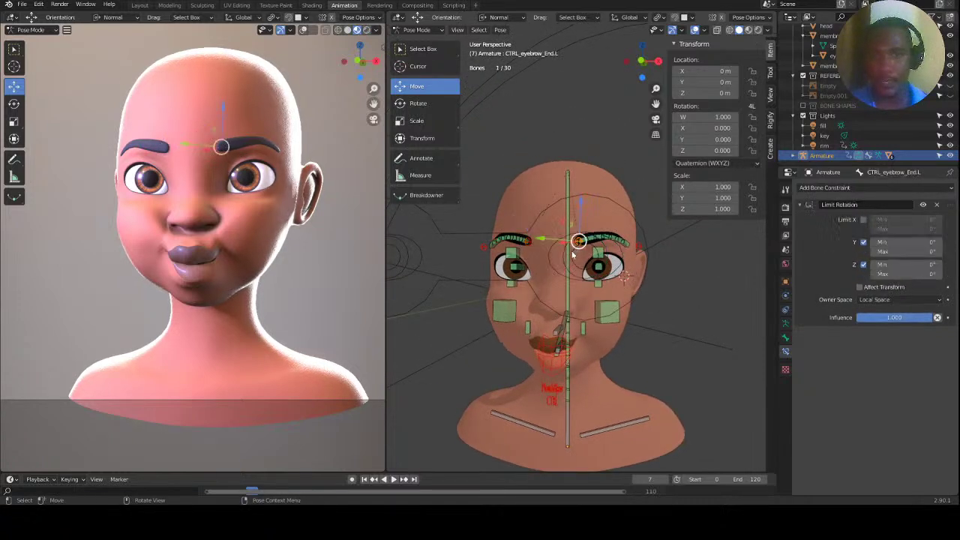